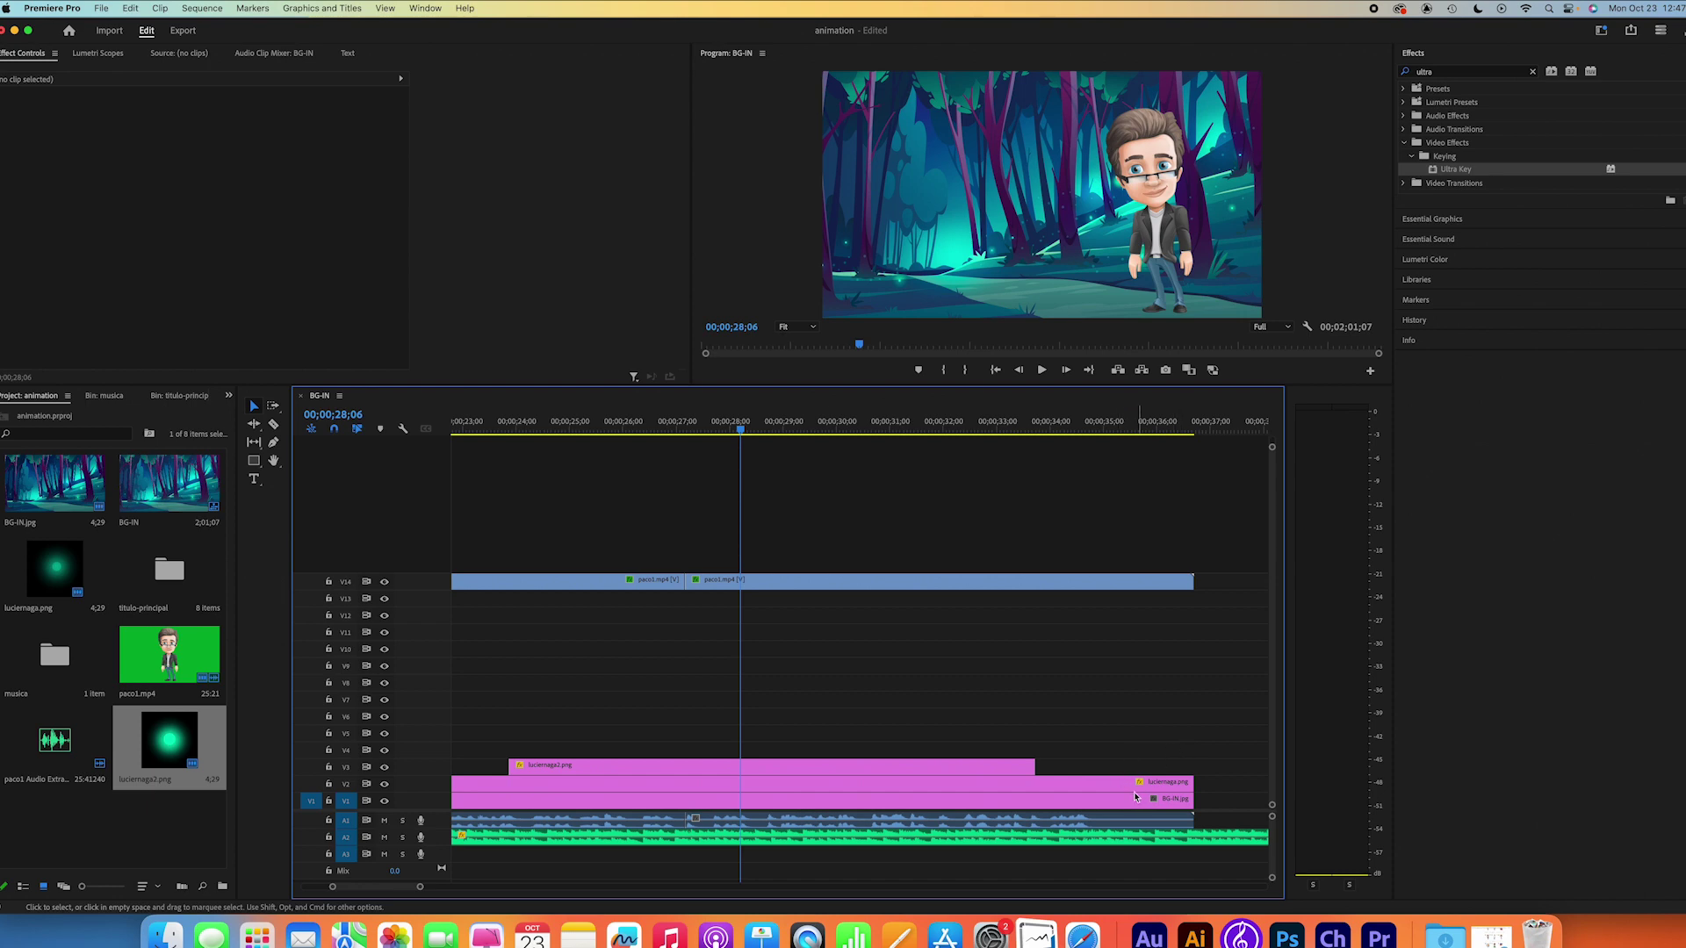
Step: Extend the luciernaga.png firefly clip on V2 and razor-cut a short piece off its end
left_click(1179, 787)
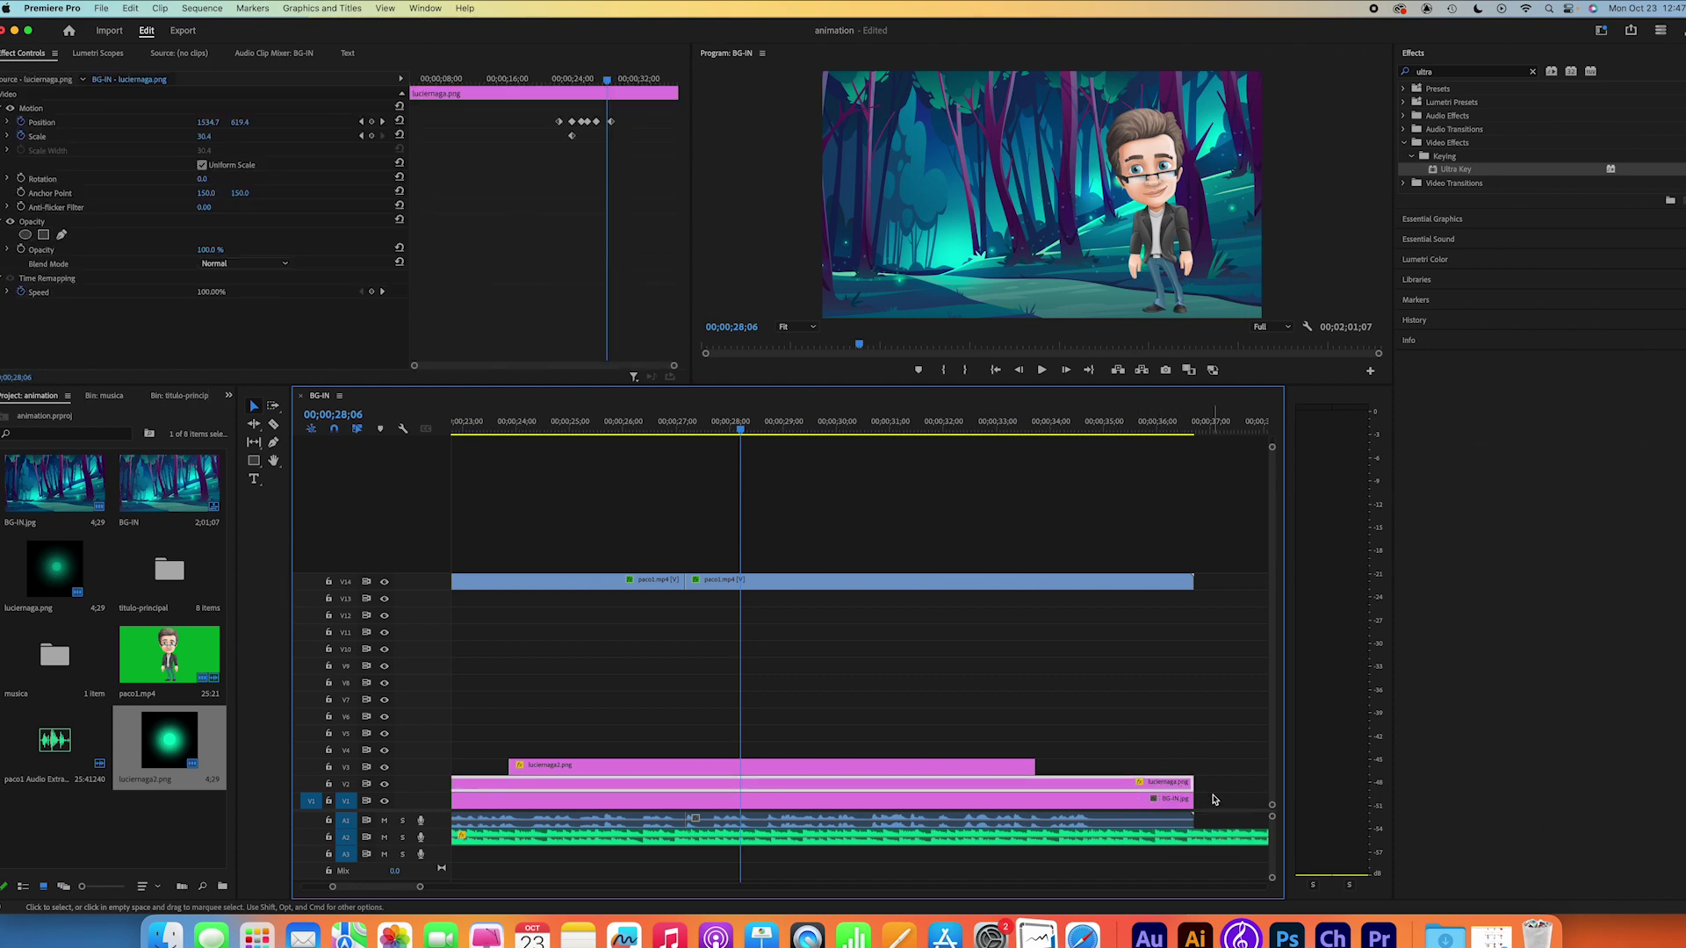
left_click_drag(1191, 784, 1236, 785)
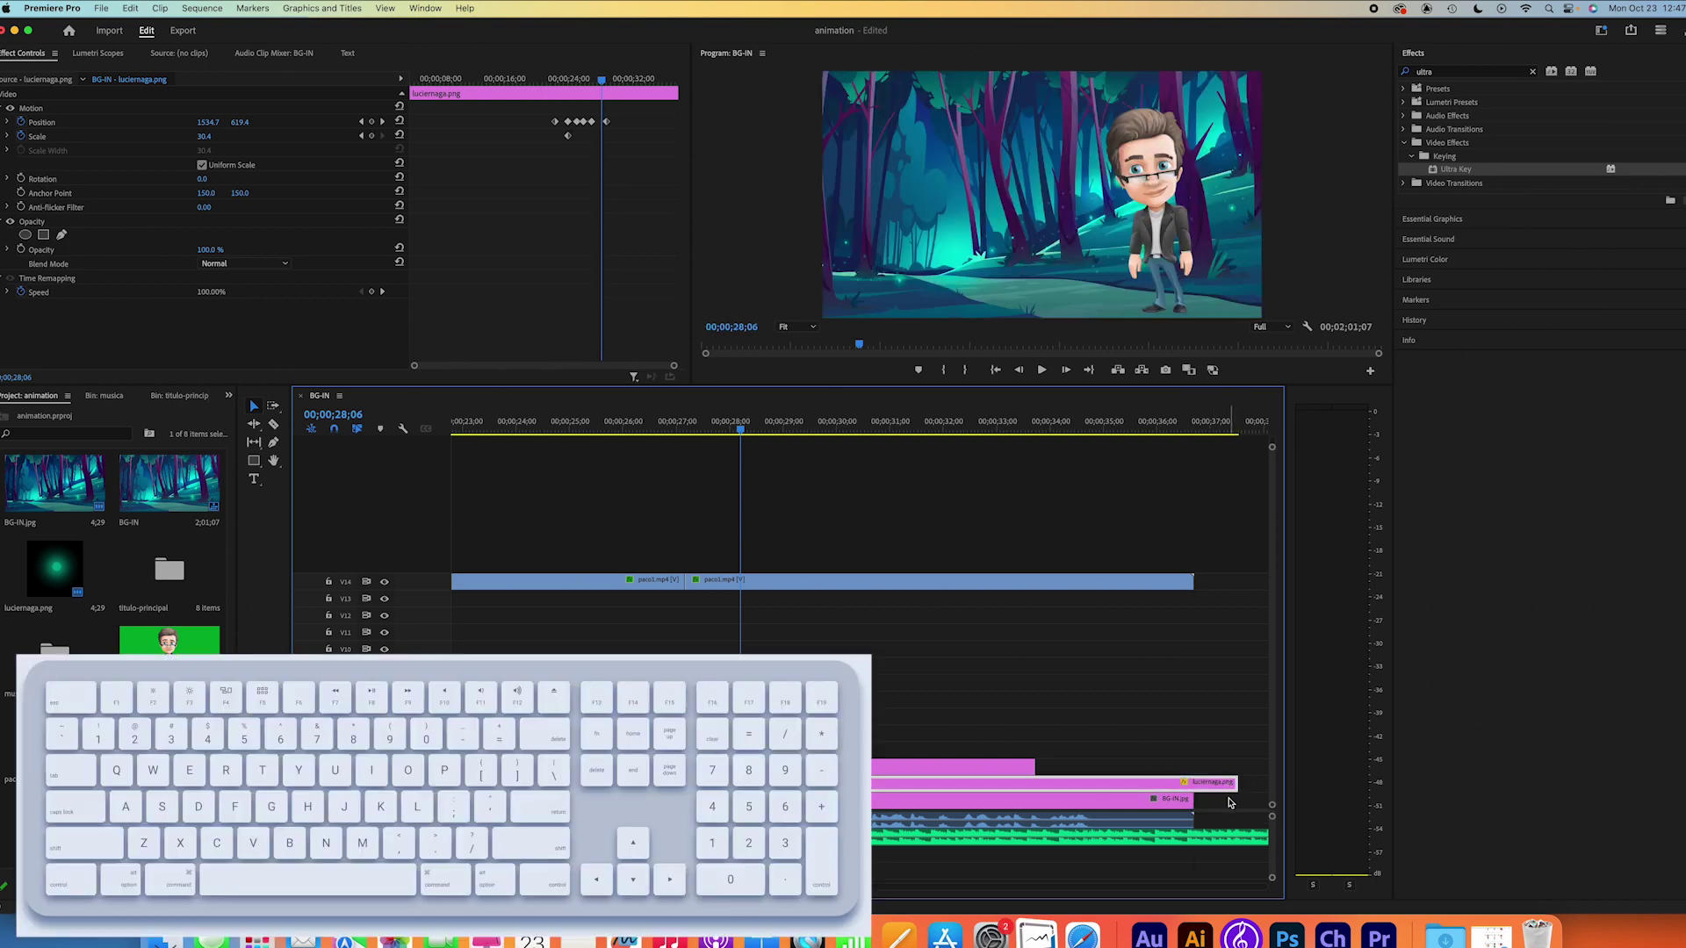
key("c")
left_click(1196, 783)
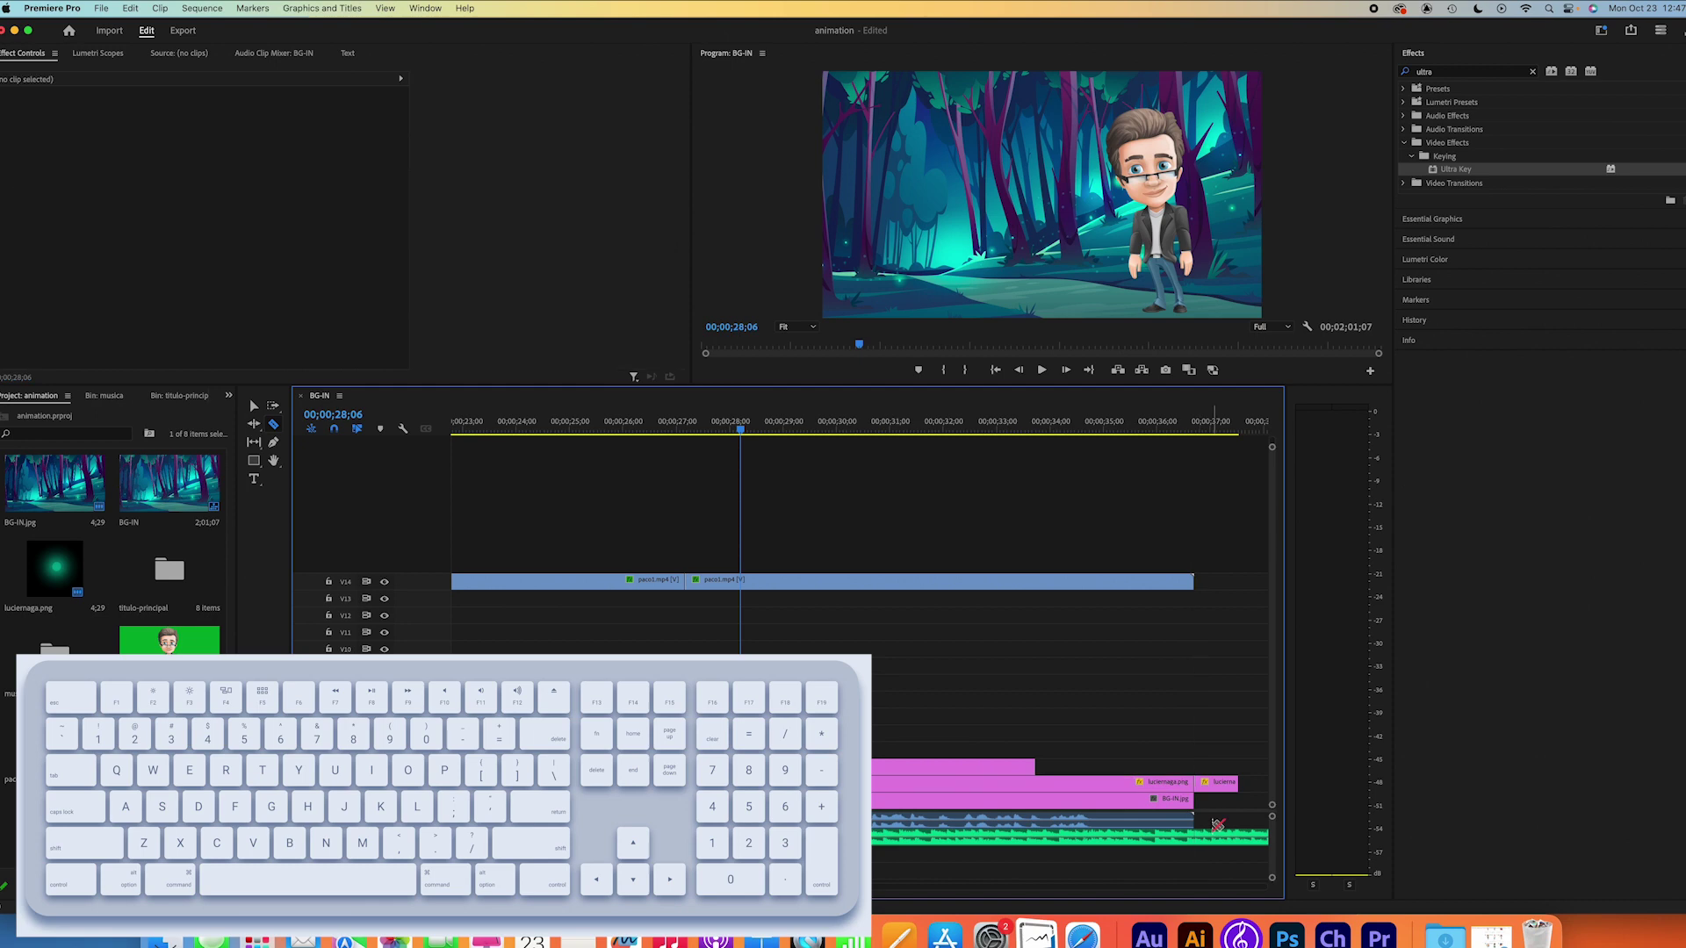
key("v")
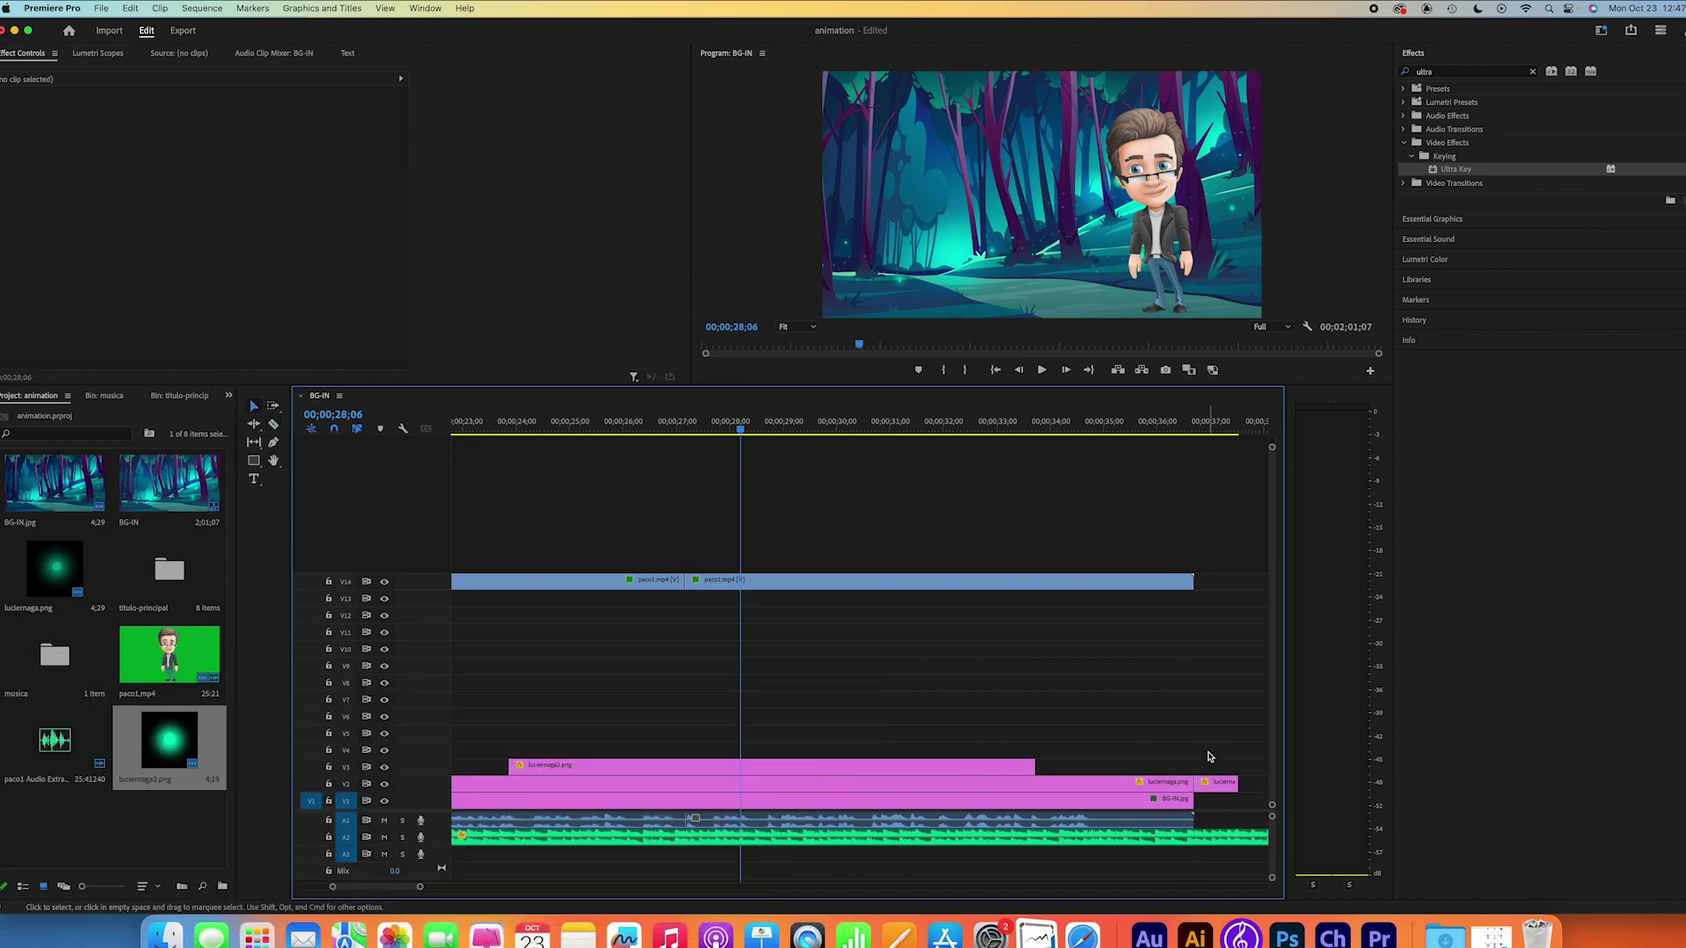
Step: Move the short firefly piece up to new track V15 and trim it to span roughly 24–32 seconds
left_click_drag(1222, 788, 755, 731)
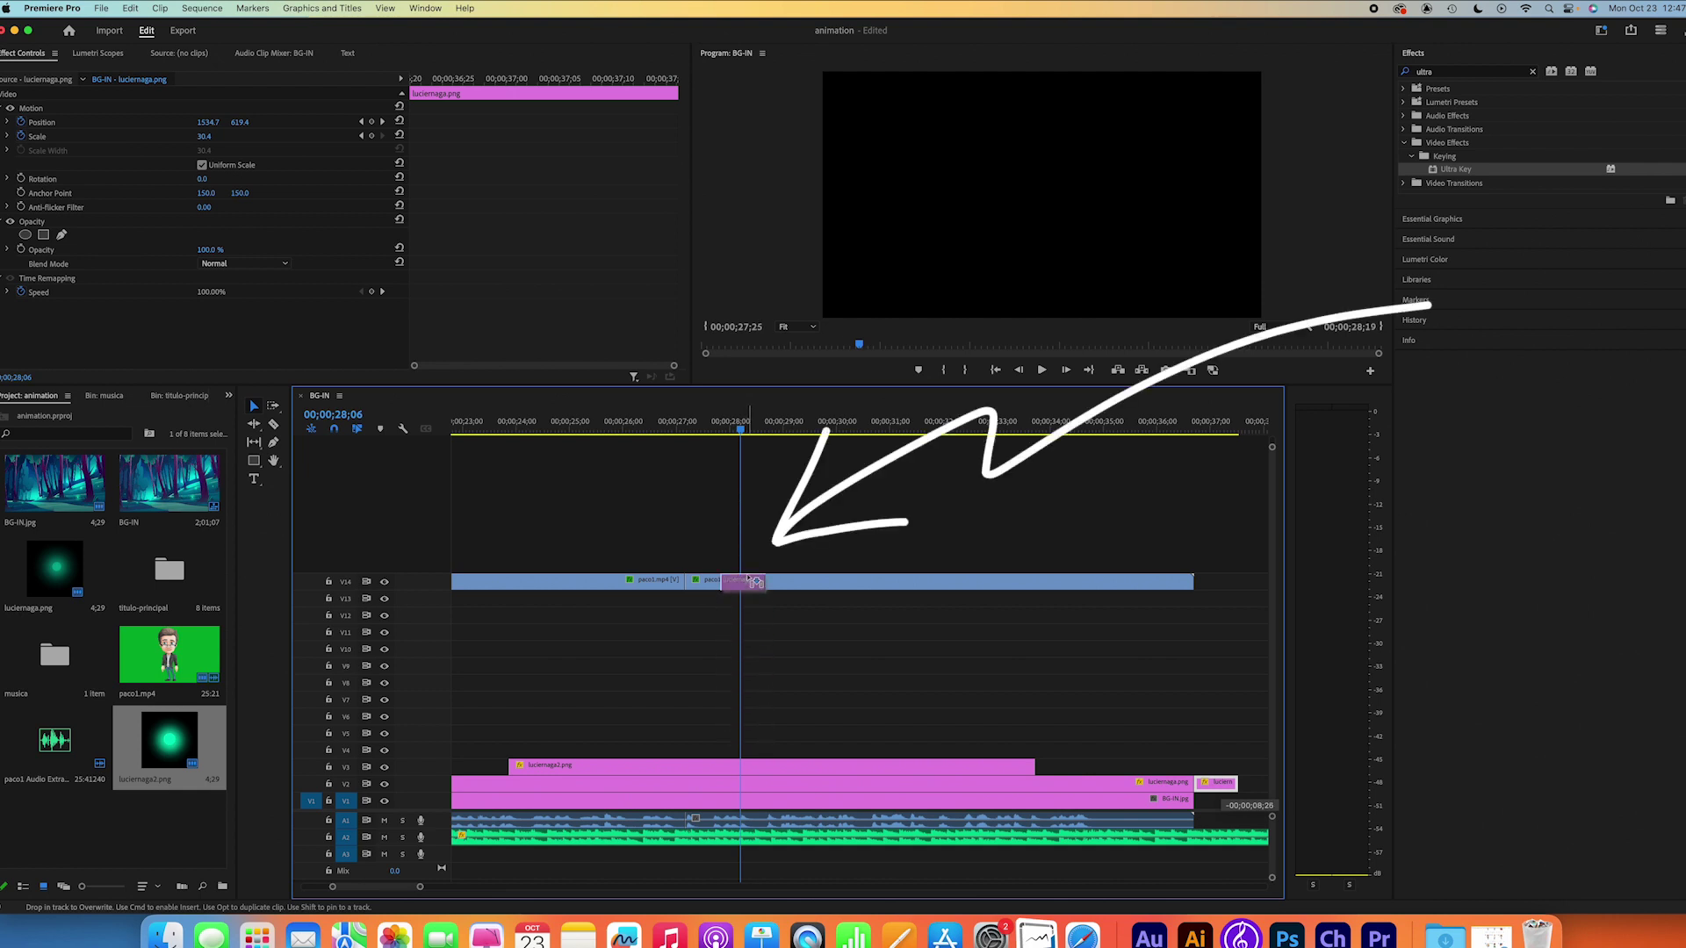
left_click_drag(752, 730, 755, 562)
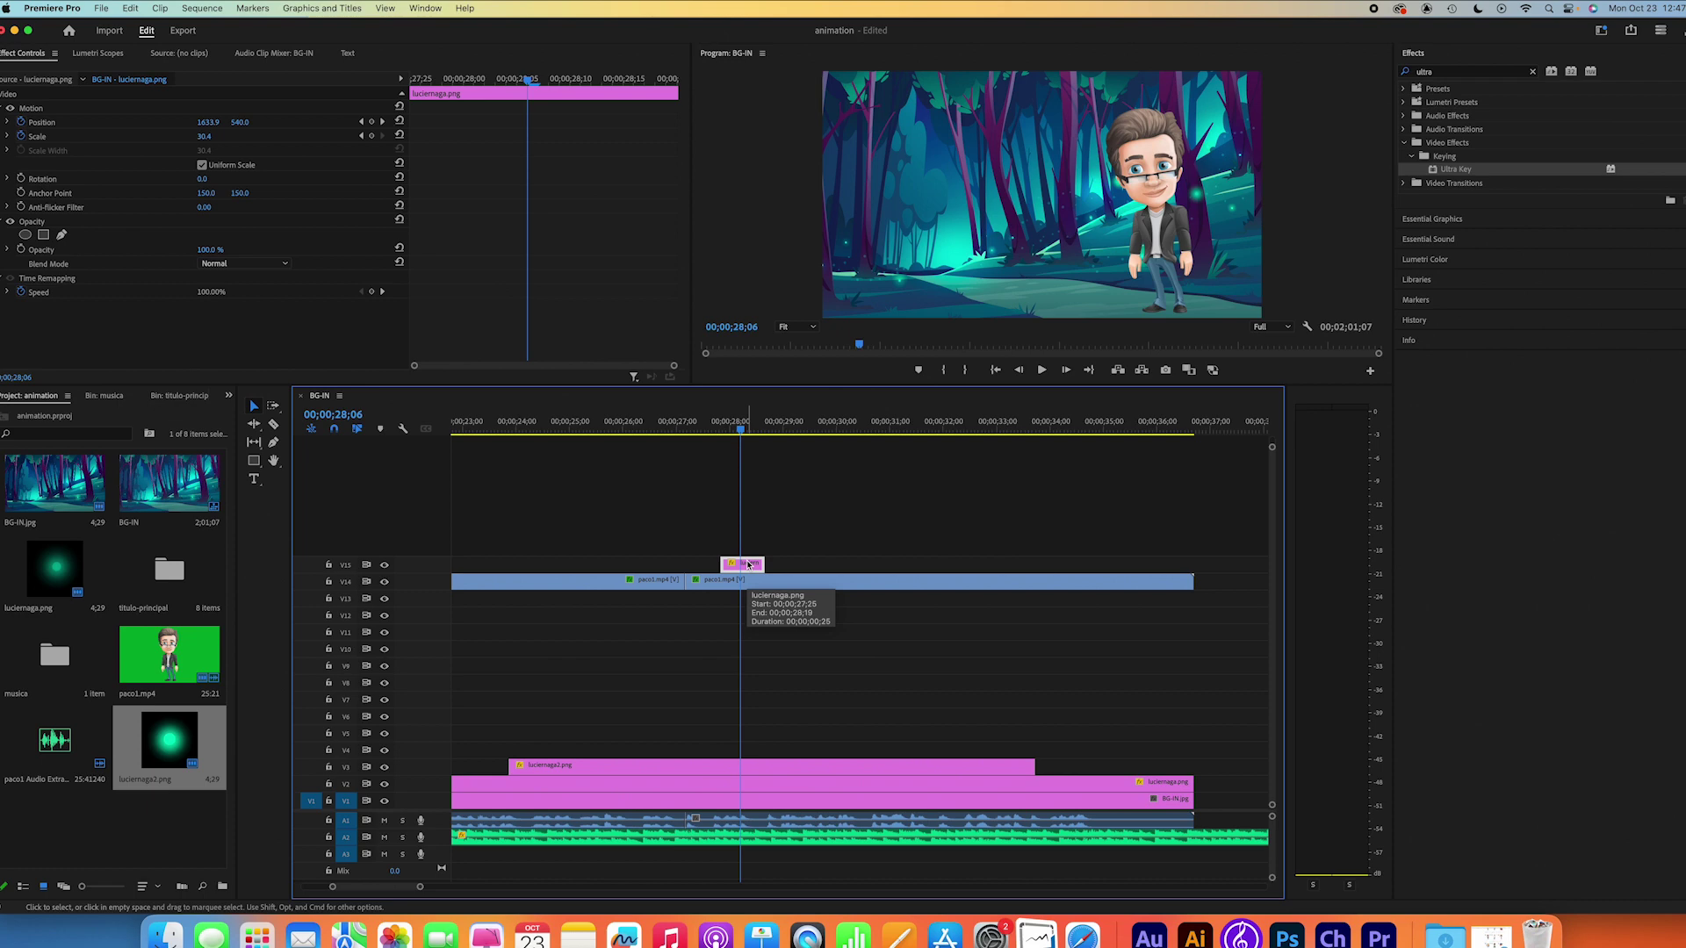
left_click_drag(722, 563, 496, 563)
left_click_drag(763, 564, 929, 564)
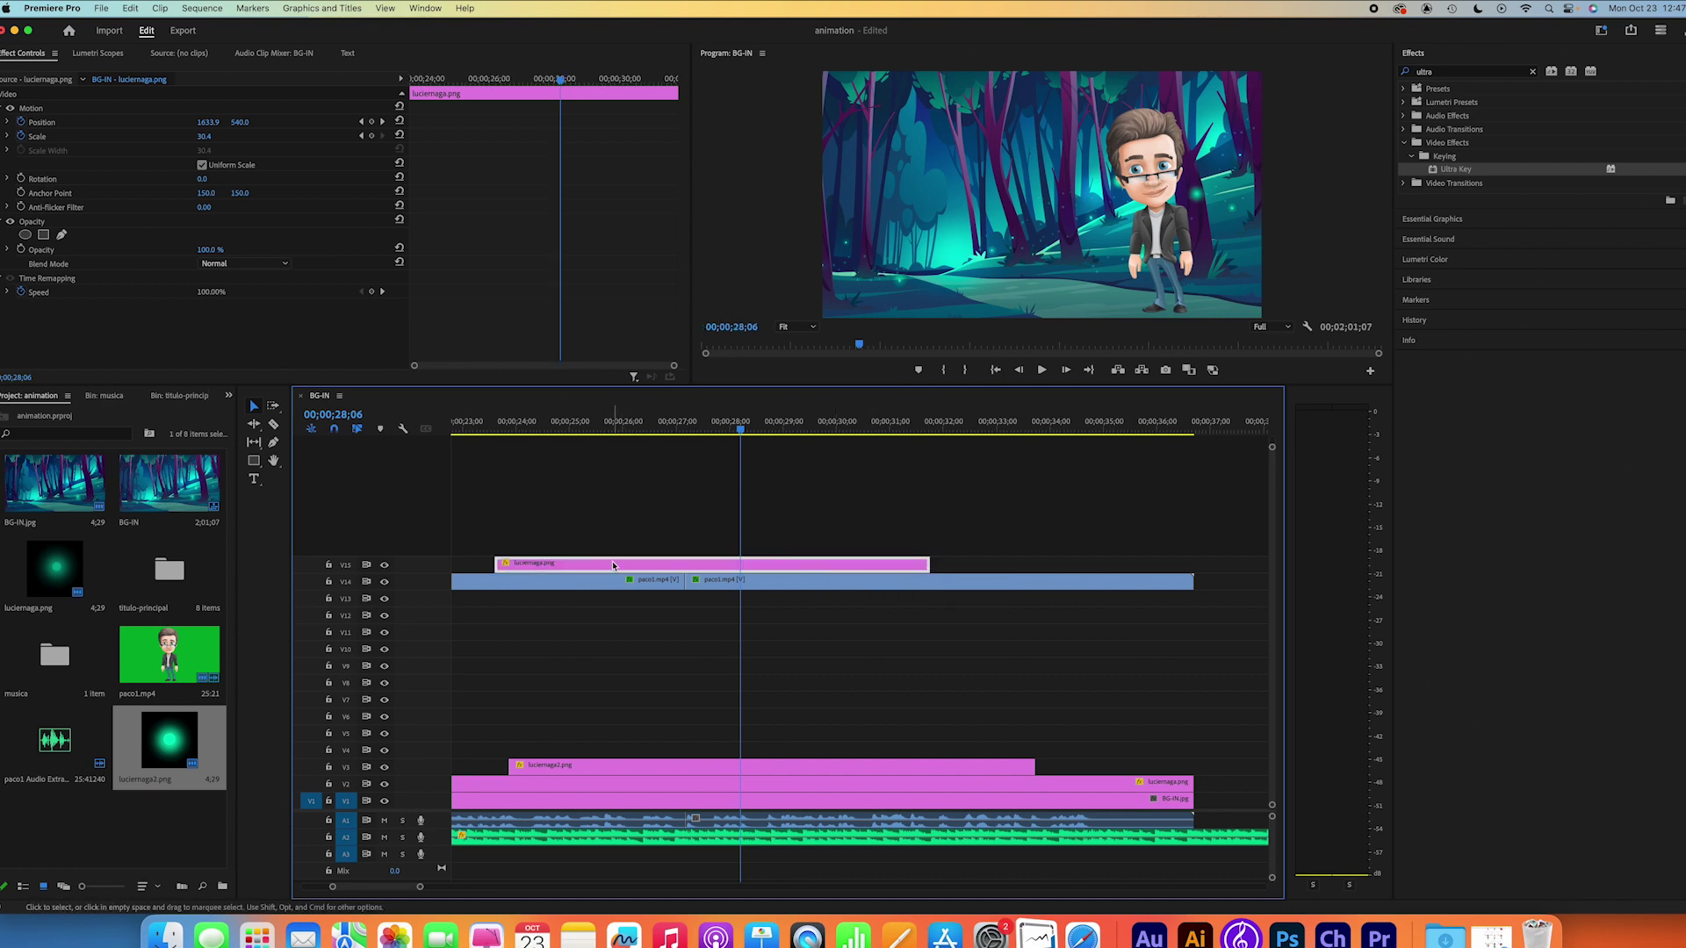
Step: Keyframe the firefly's Position over the presenter's glasses, below his chest, then onto his face at 24;15
left_click(33, 109)
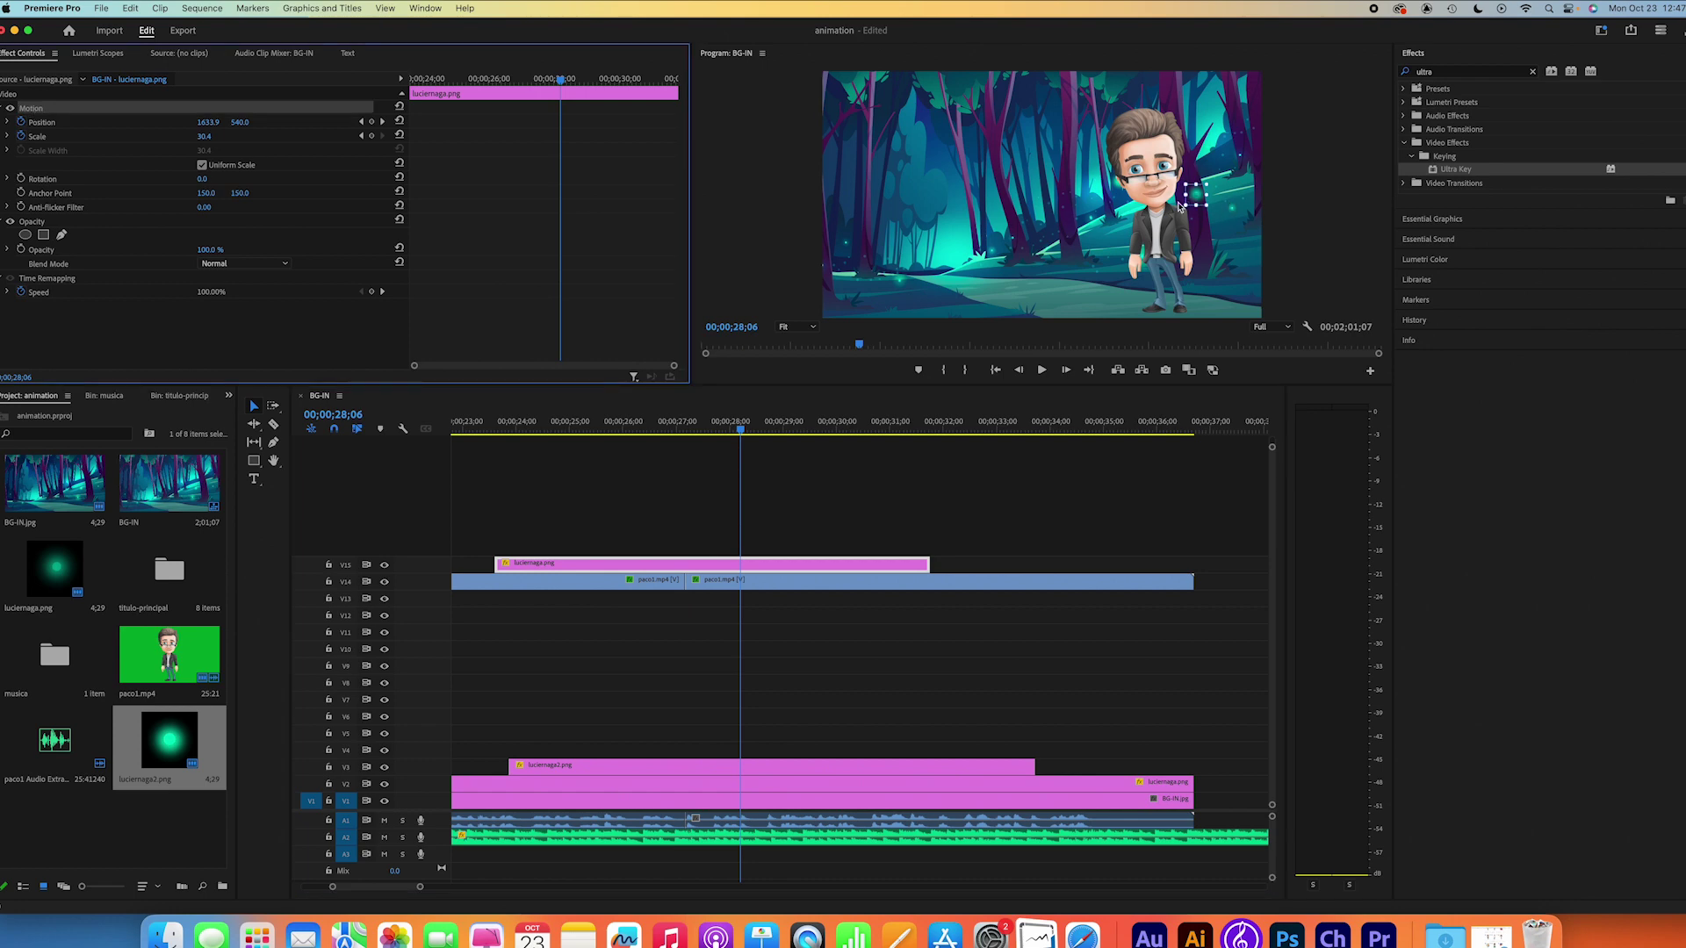
left_click(1194, 204)
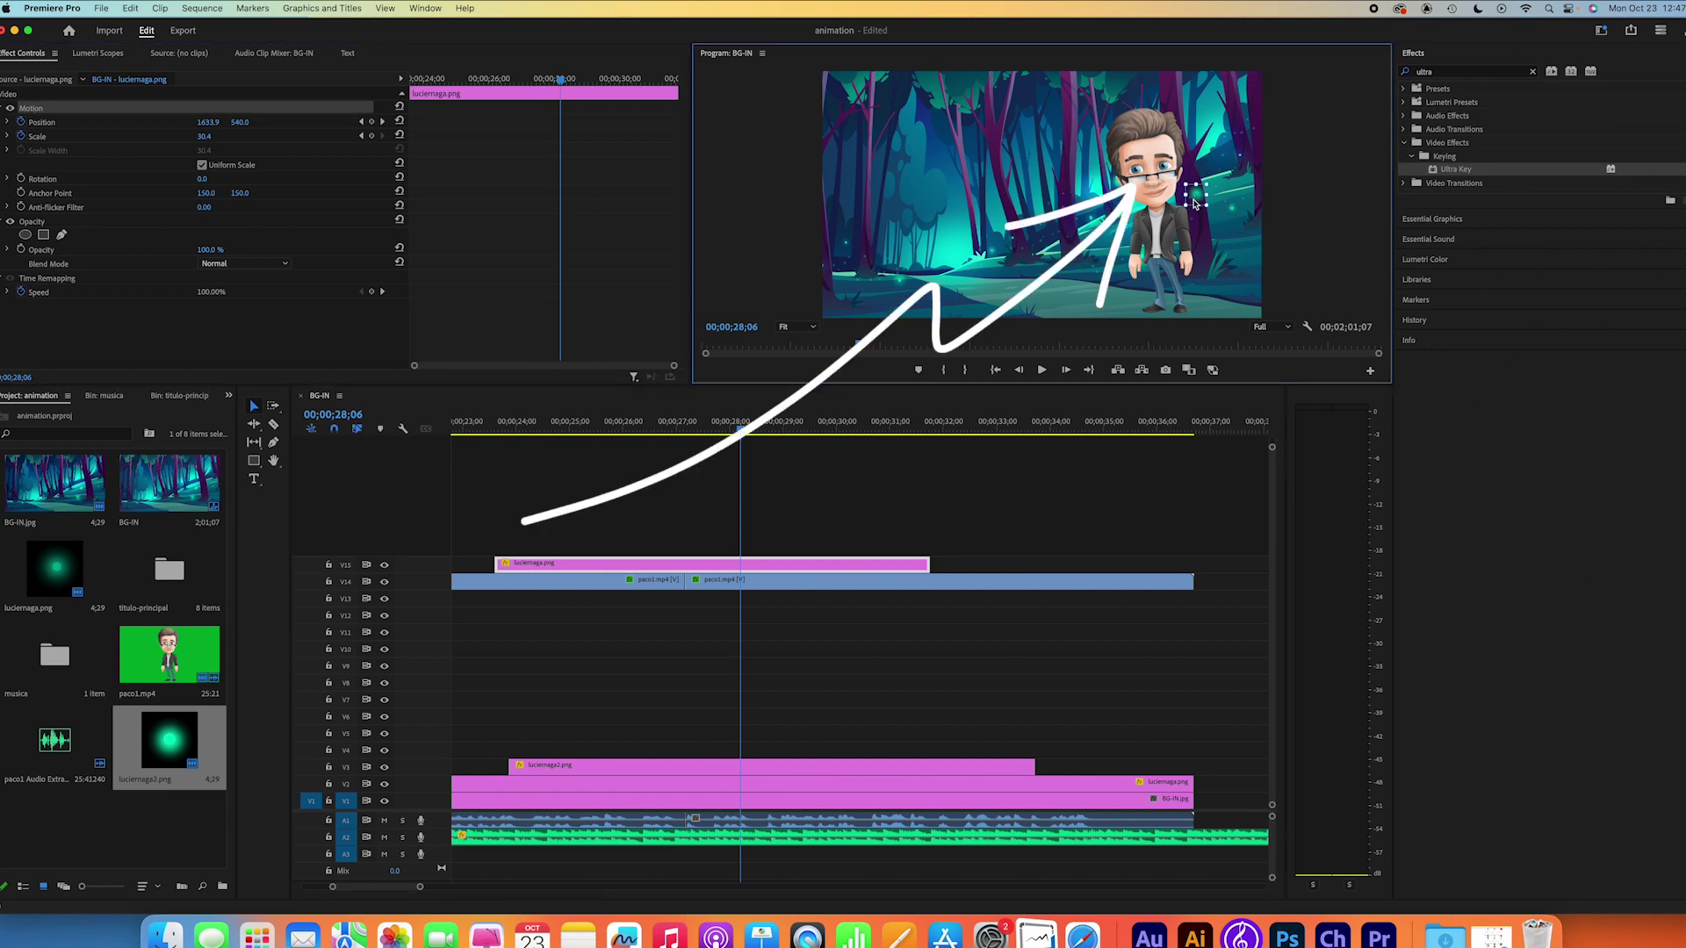
mouse_move(1192, 203)
left_mouse_down()
mouse_move(1135, 171)
mouse_move(1191, 216)
mouse_move(1141, 209)
left_mouse_up()
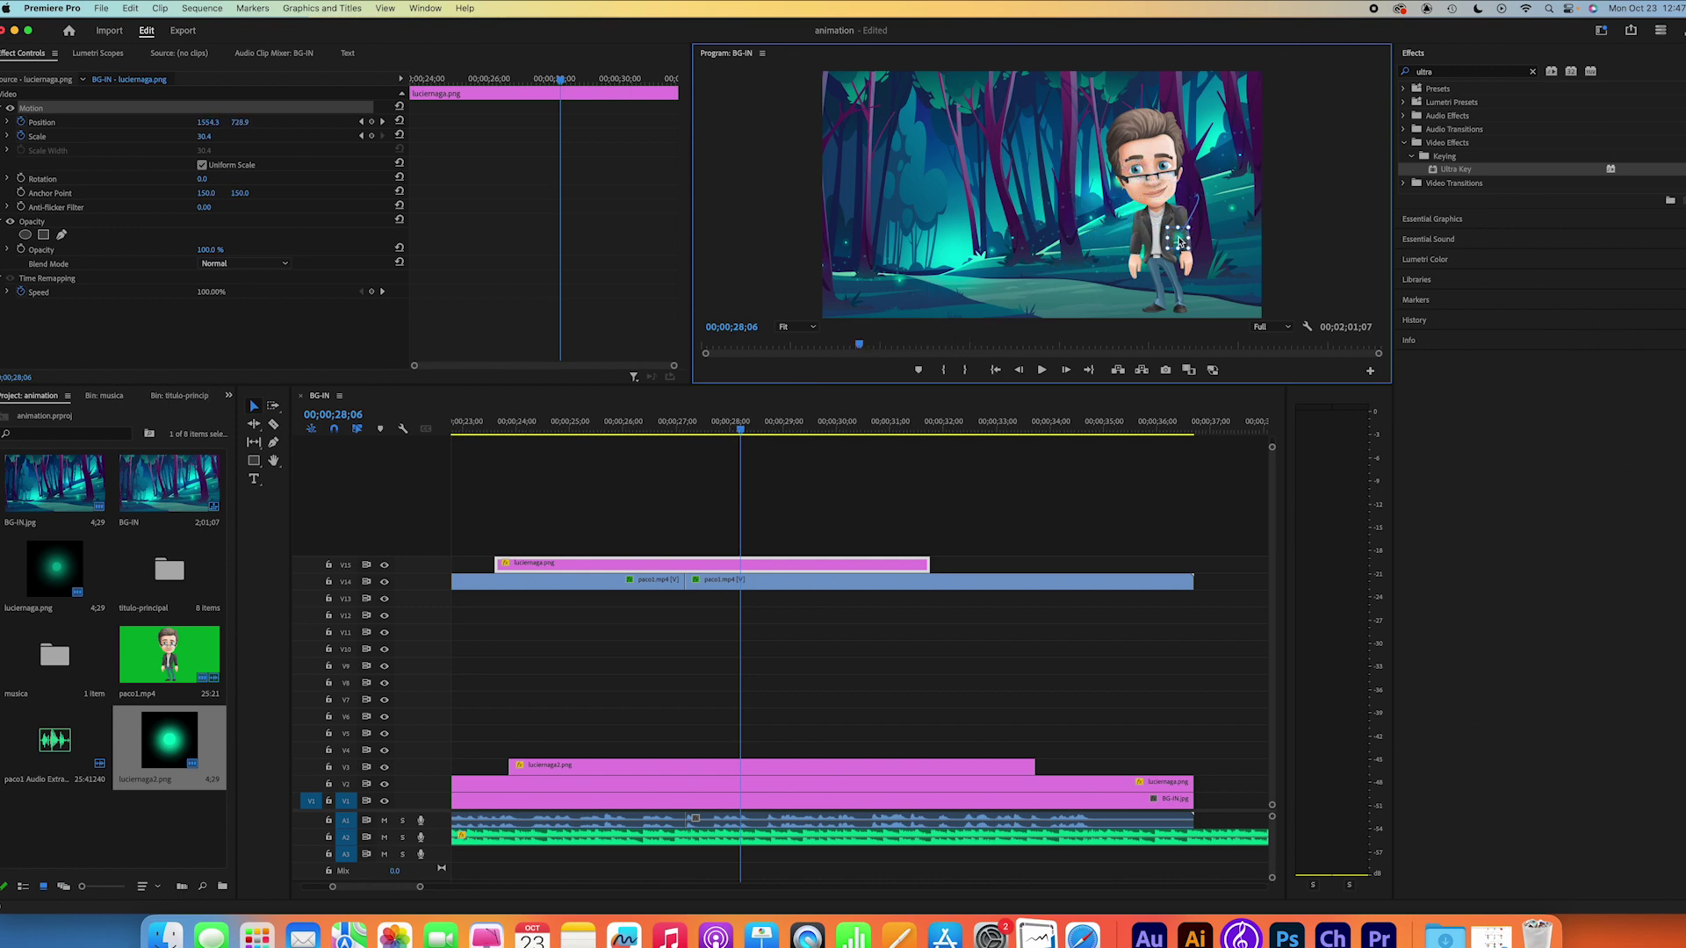
mouse_move(1140, 209)
left_mouse_down()
mouse_move(1173, 240)
mouse_move(1159, 235)
mouse_move(1201, 211)
left_mouse_up()
left_click(440, 79)
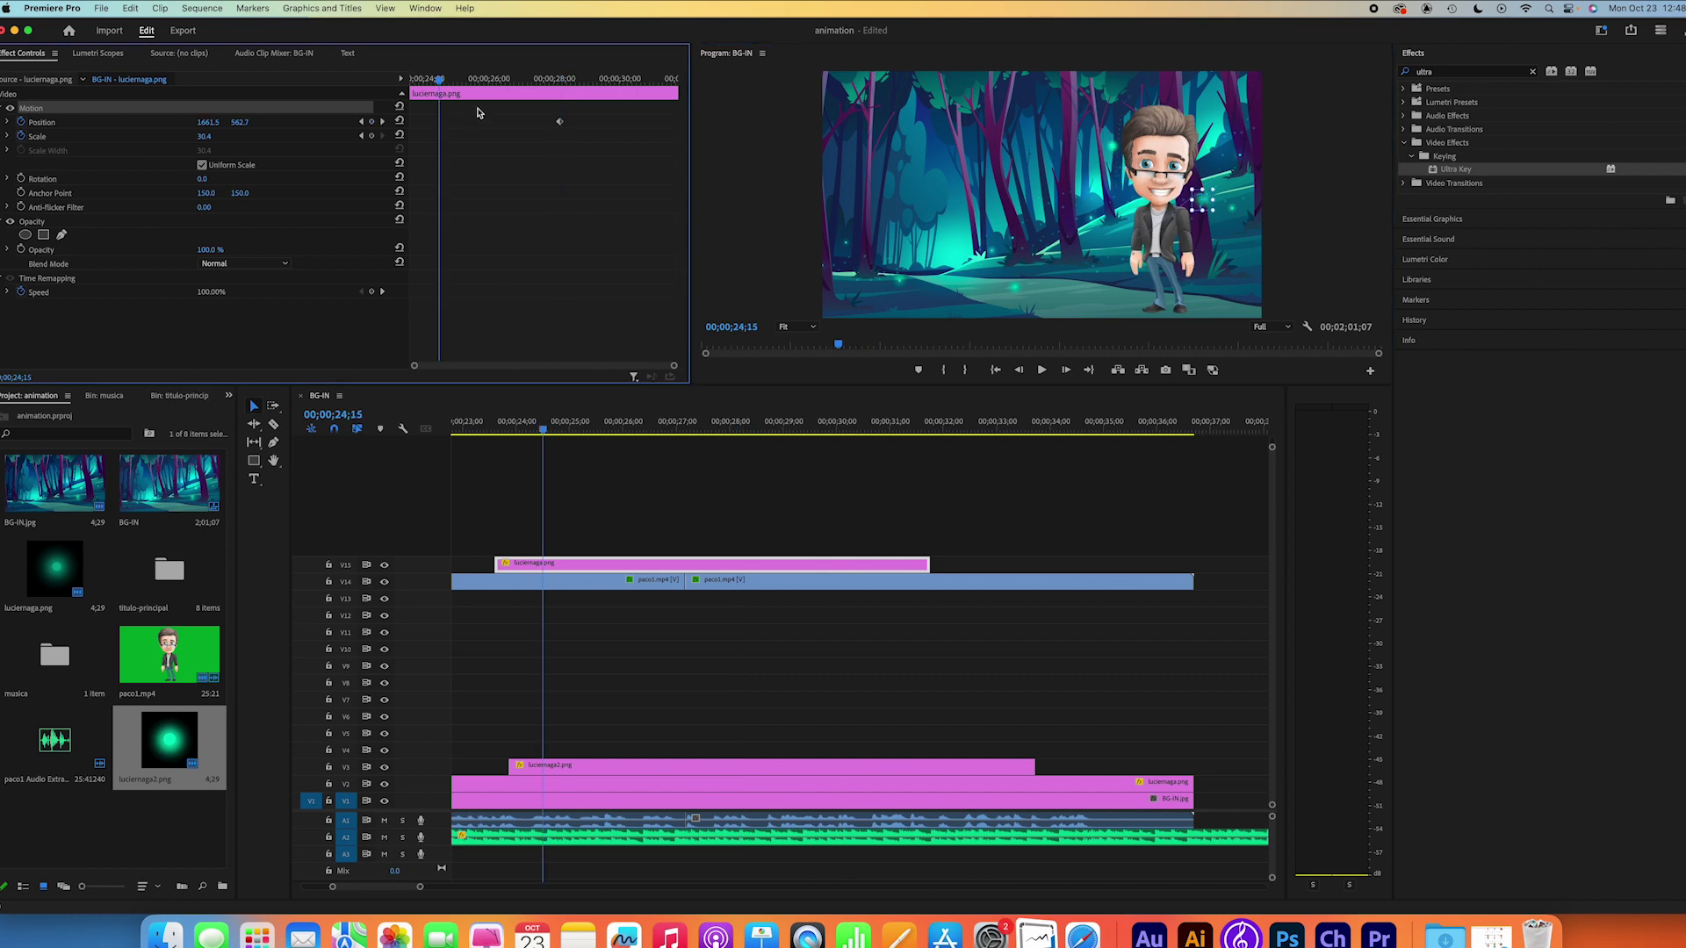
left_click_drag(1196, 211, 1159, 208)
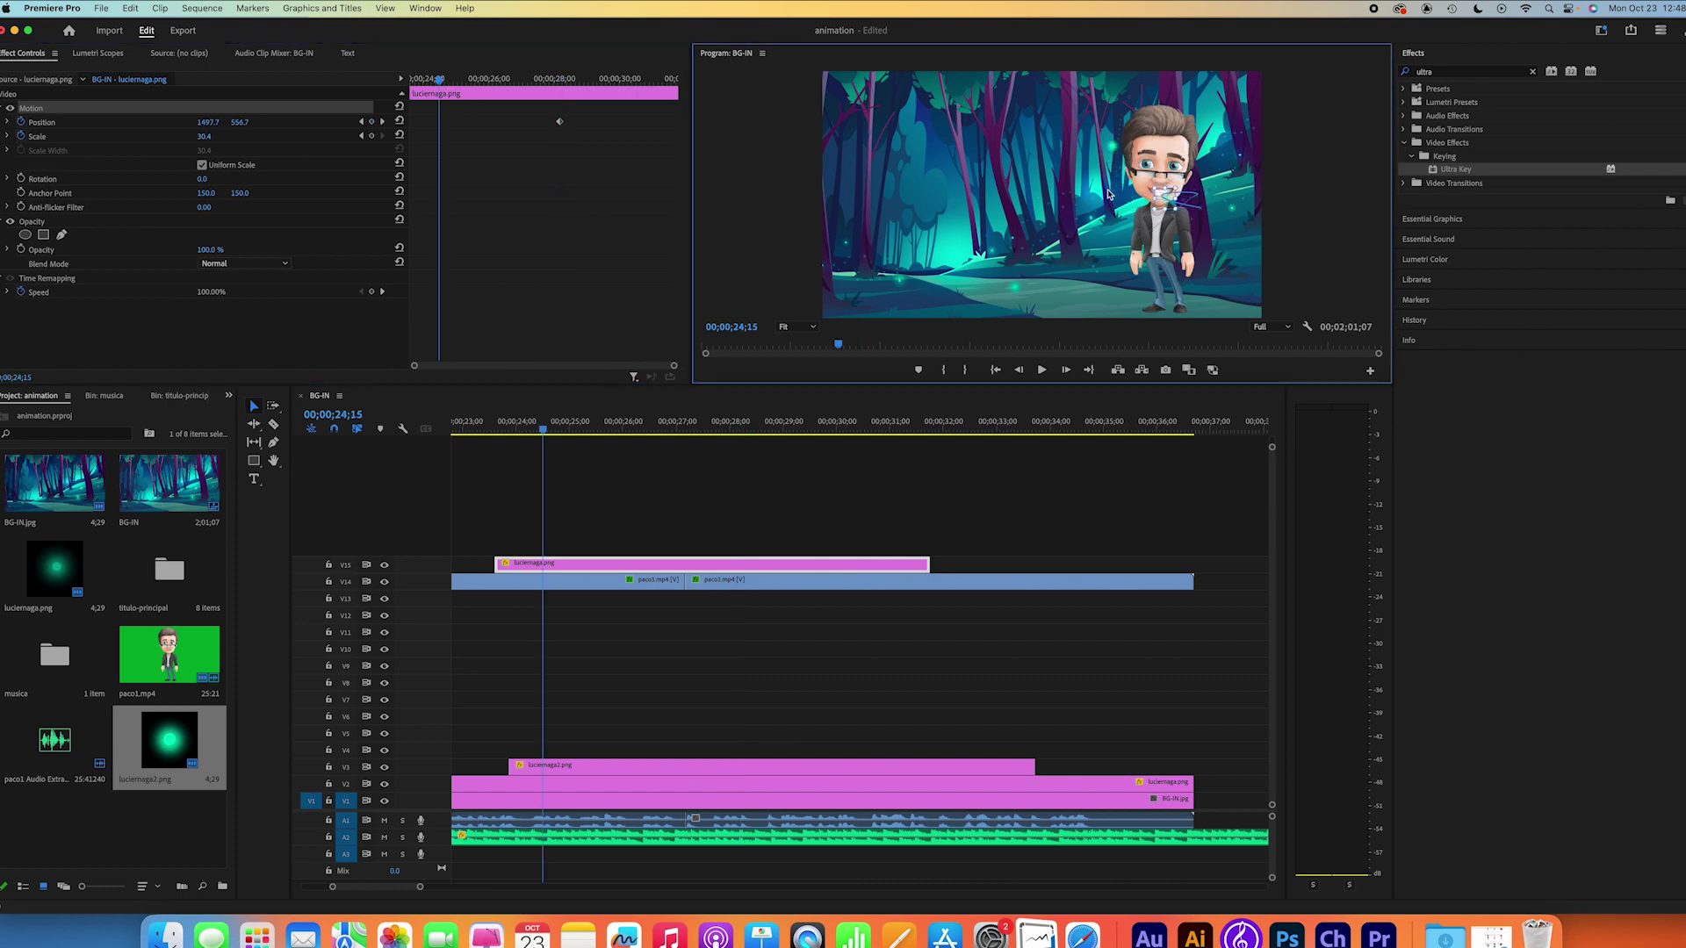
left_click_drag(1164, 209, 1123, 208)
Step: Add firefly keyframes near the chest at 26;12, above the head at 29;12, and by the arm at 30;21
left_click(503, 80)
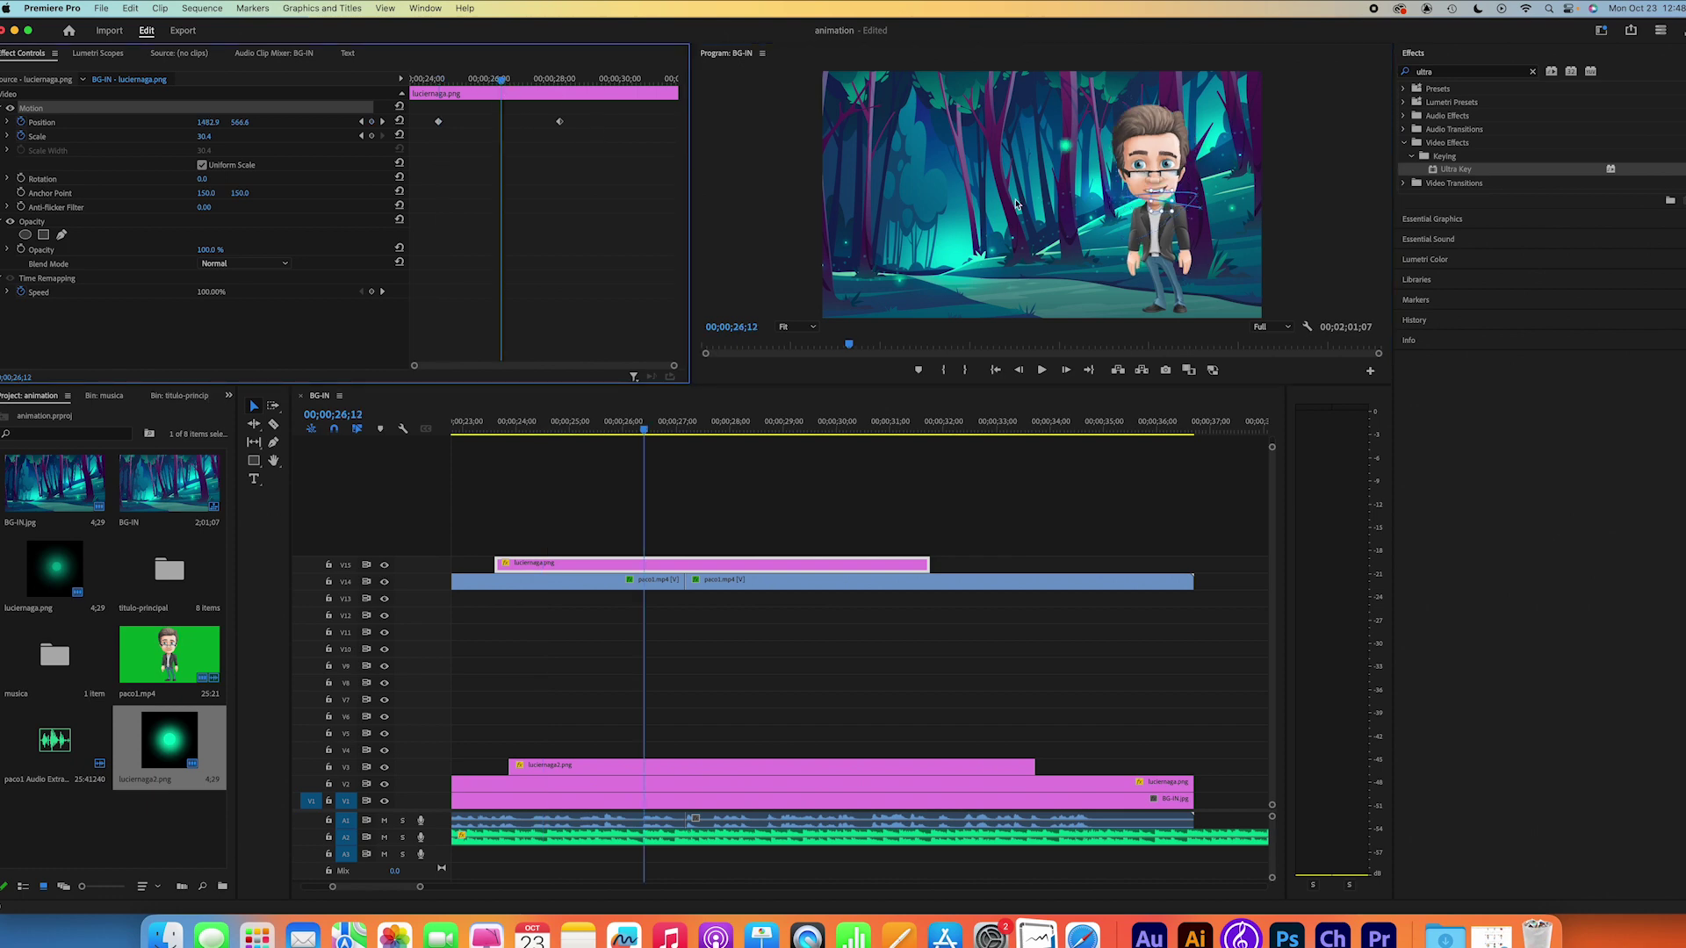
left_click_drag(1166, 211, 1131, 246)
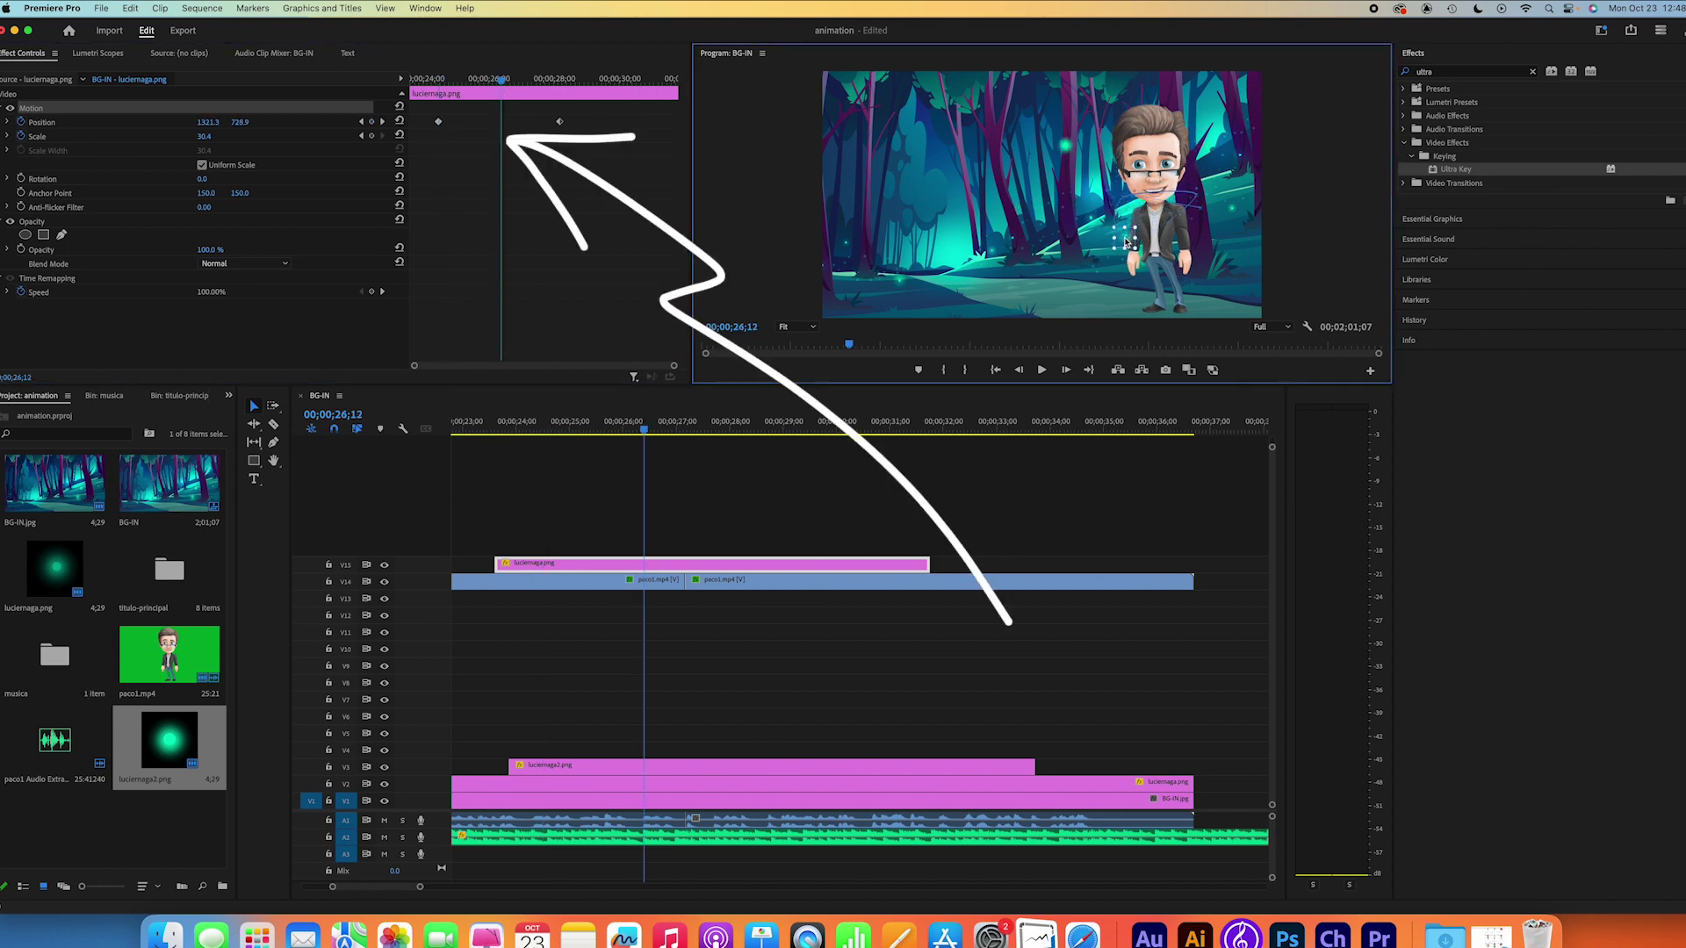
left_click_drag(503, 80, 599, 80)
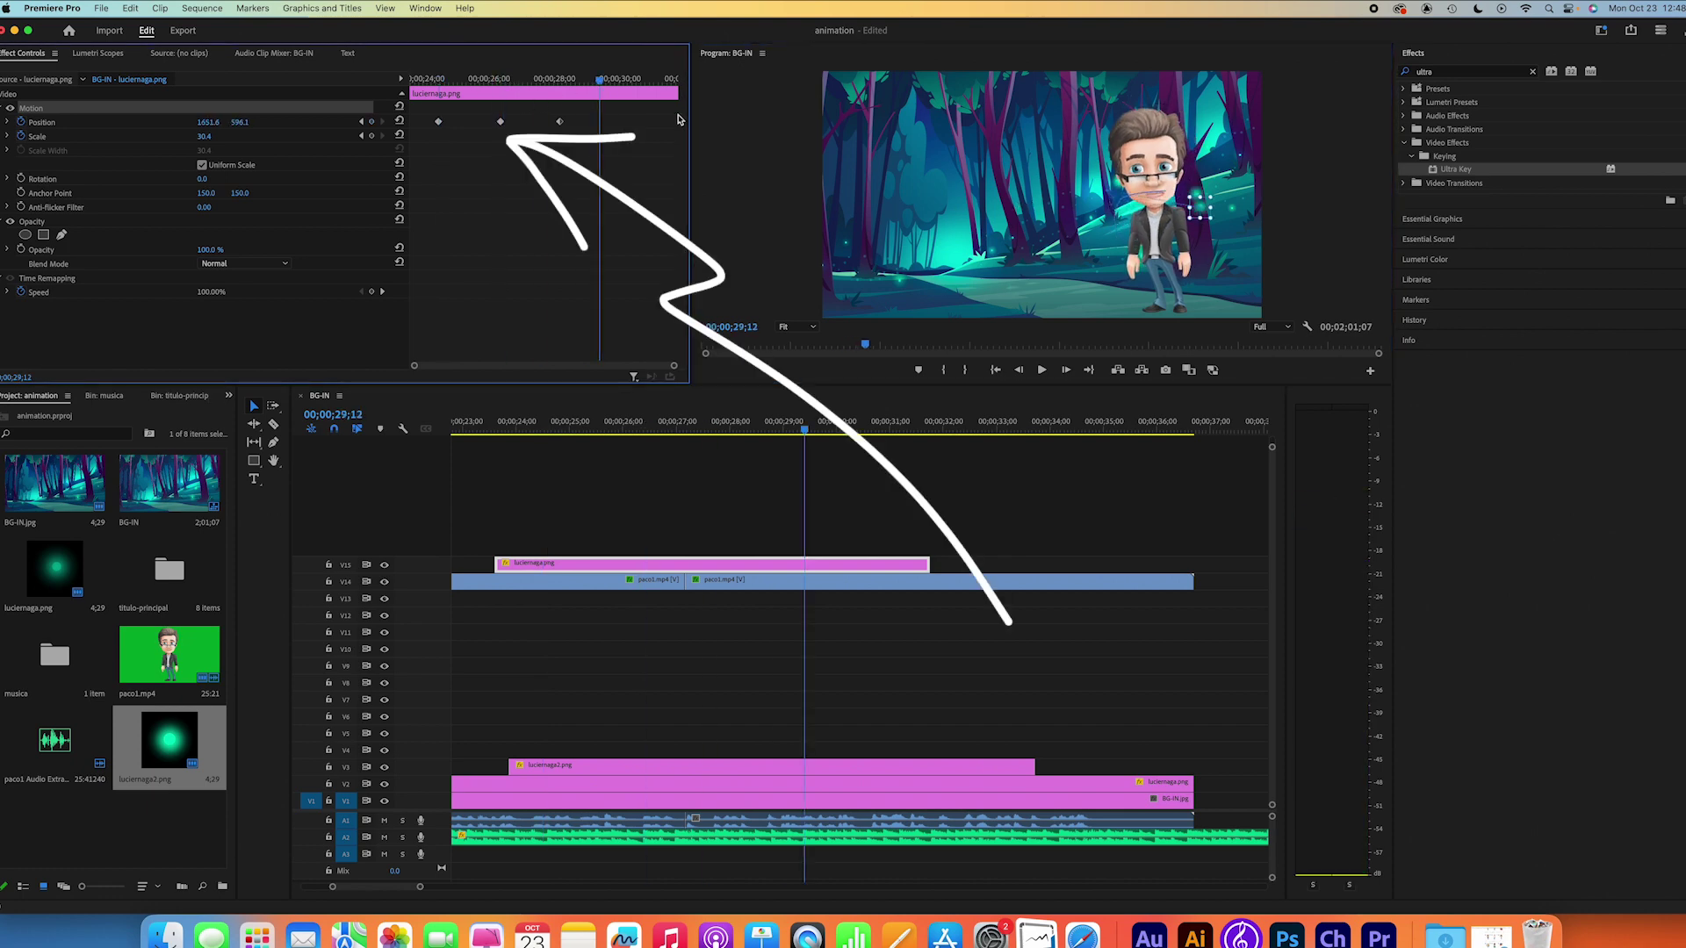
left_click_drag(1199, 210, 1133, 101)
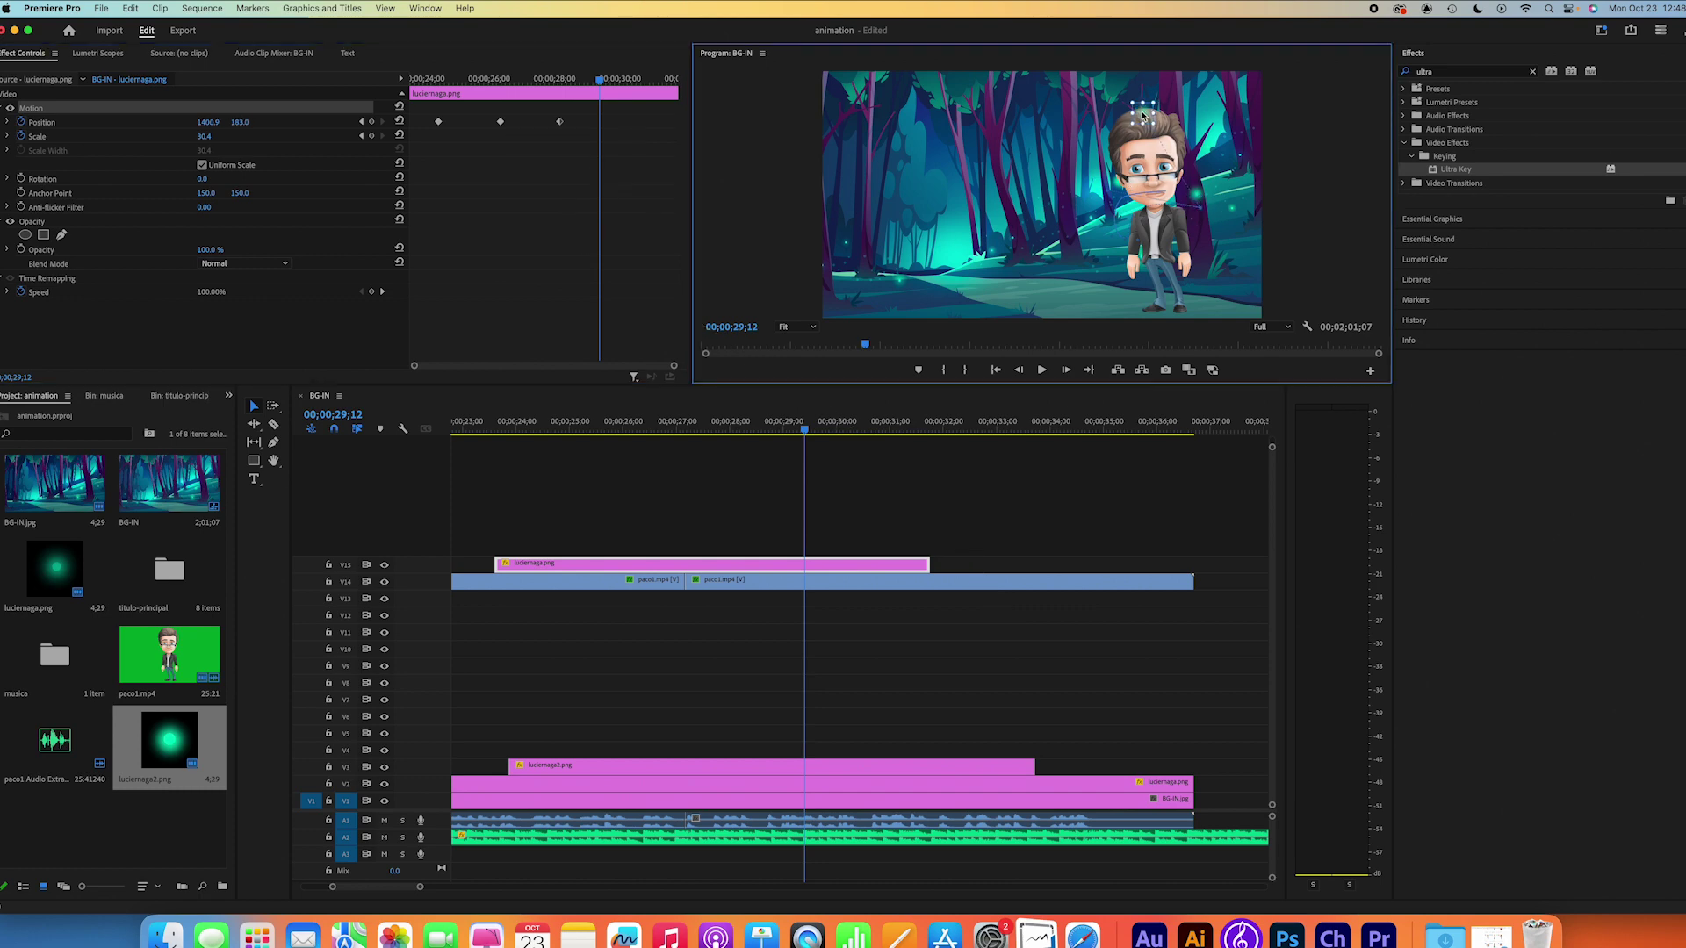
left_click_drag(609, 85, 642, 80)
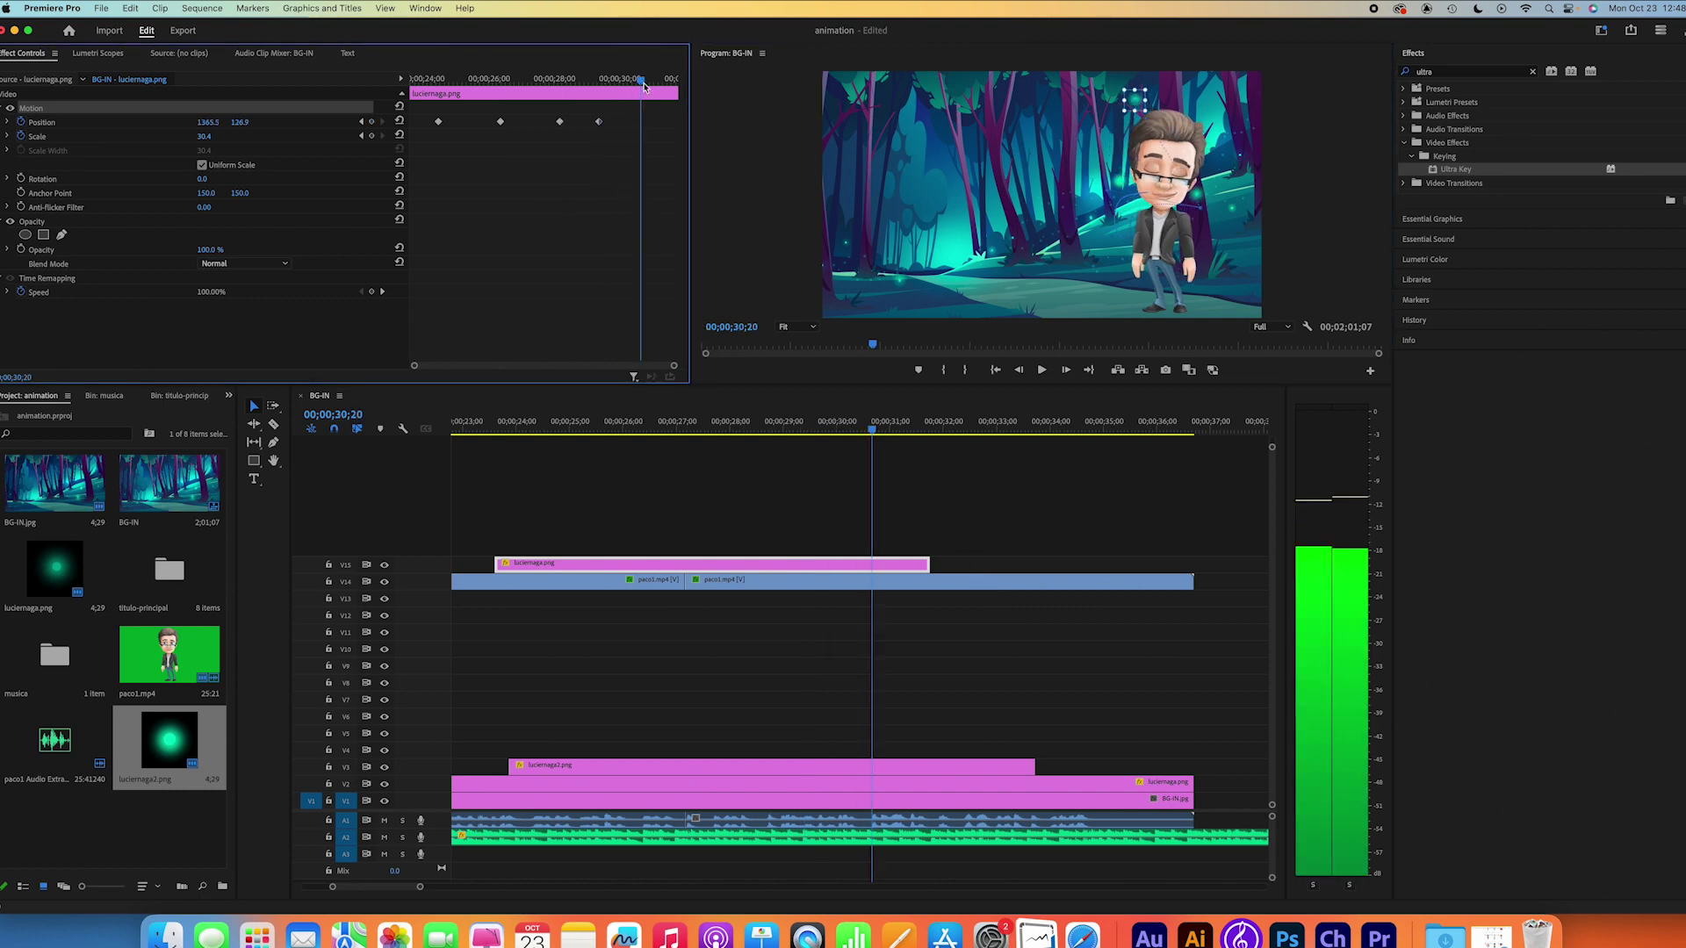
left_click_drag(1139, 112, 1128, 251)
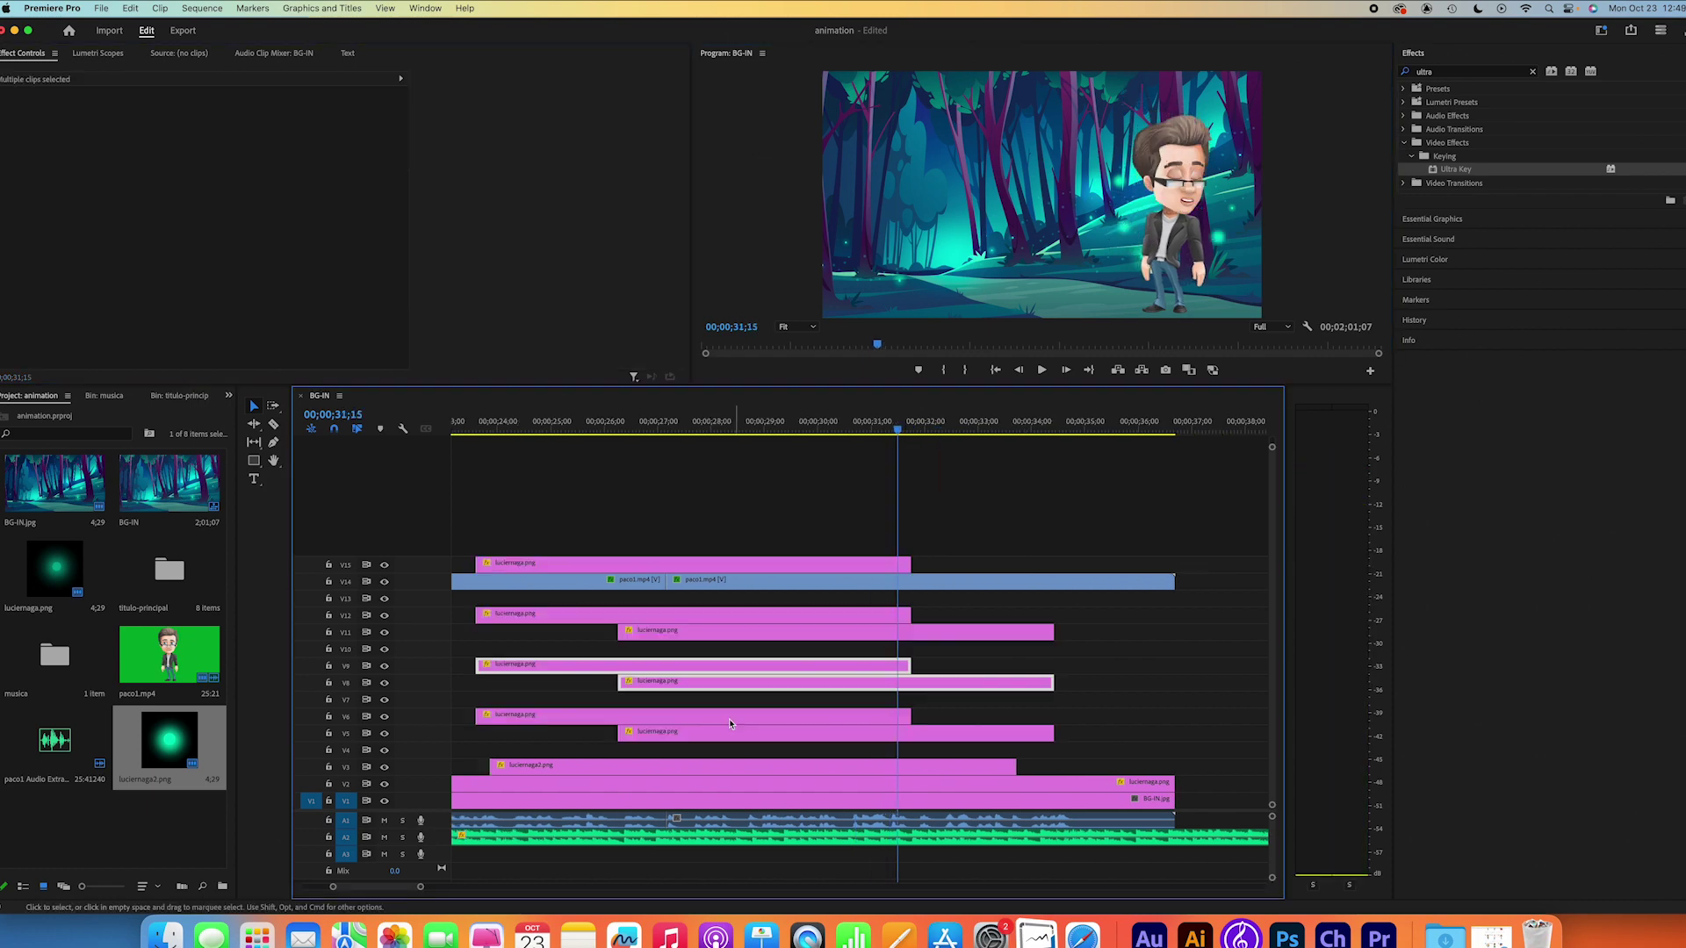
left_click(733, 716)
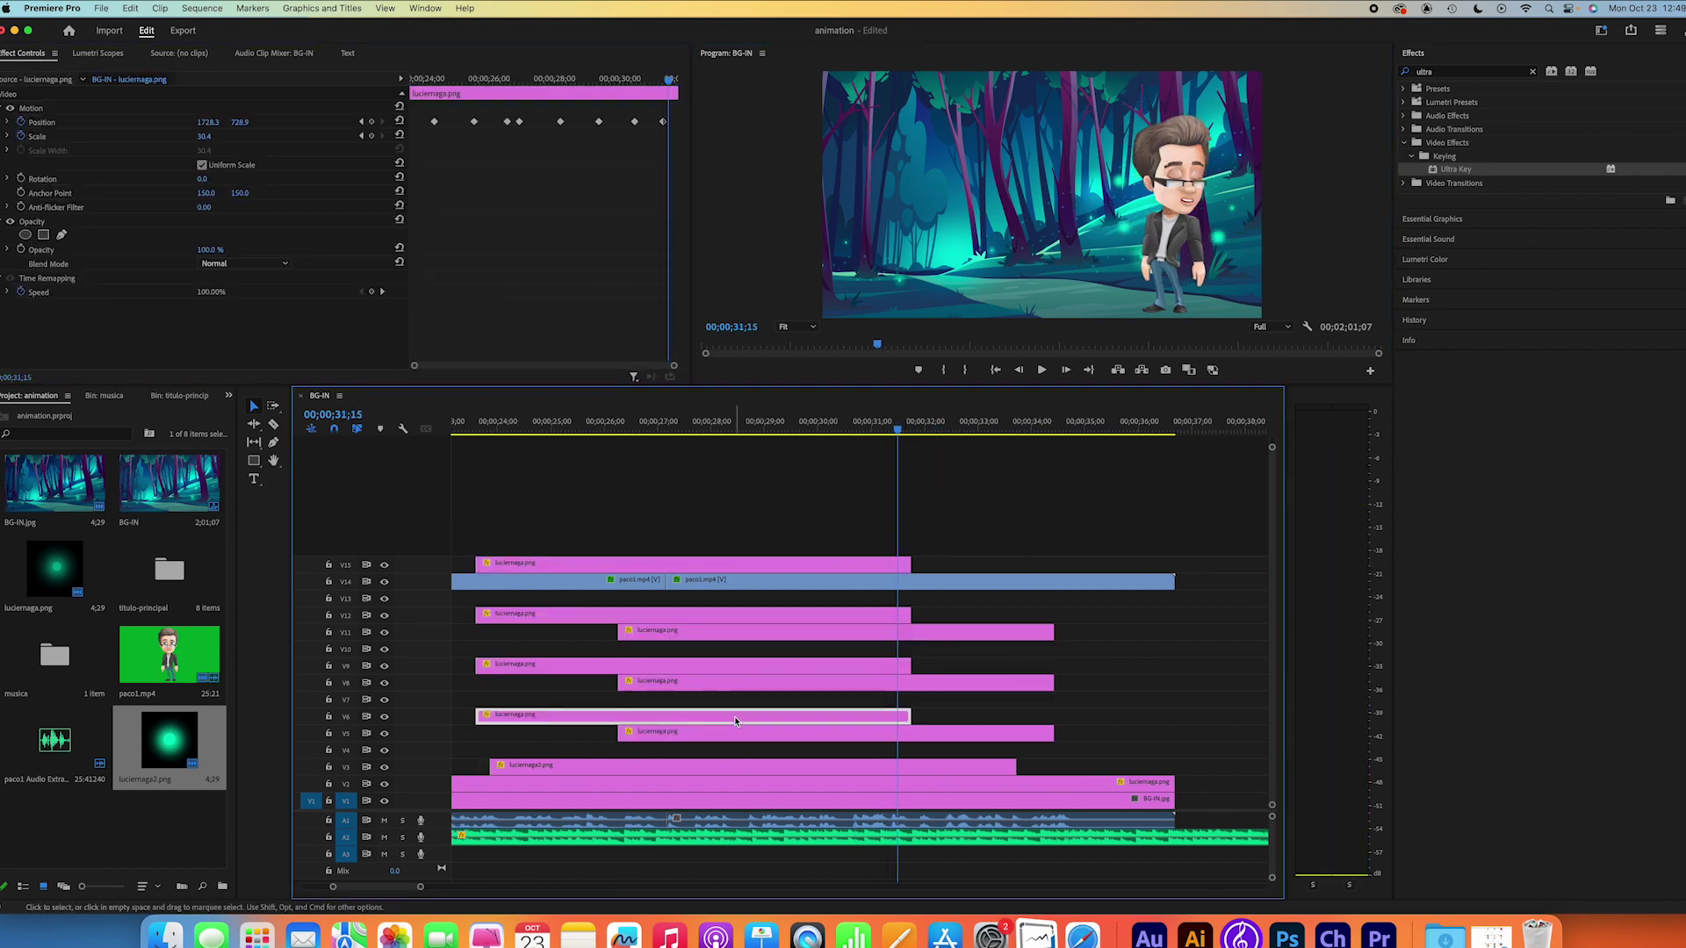
Step: Duplicate firefly clips onto new tracks V16 and V17 and shift two other copies to later start times
left_click_drag(734, 714, 899, 485)
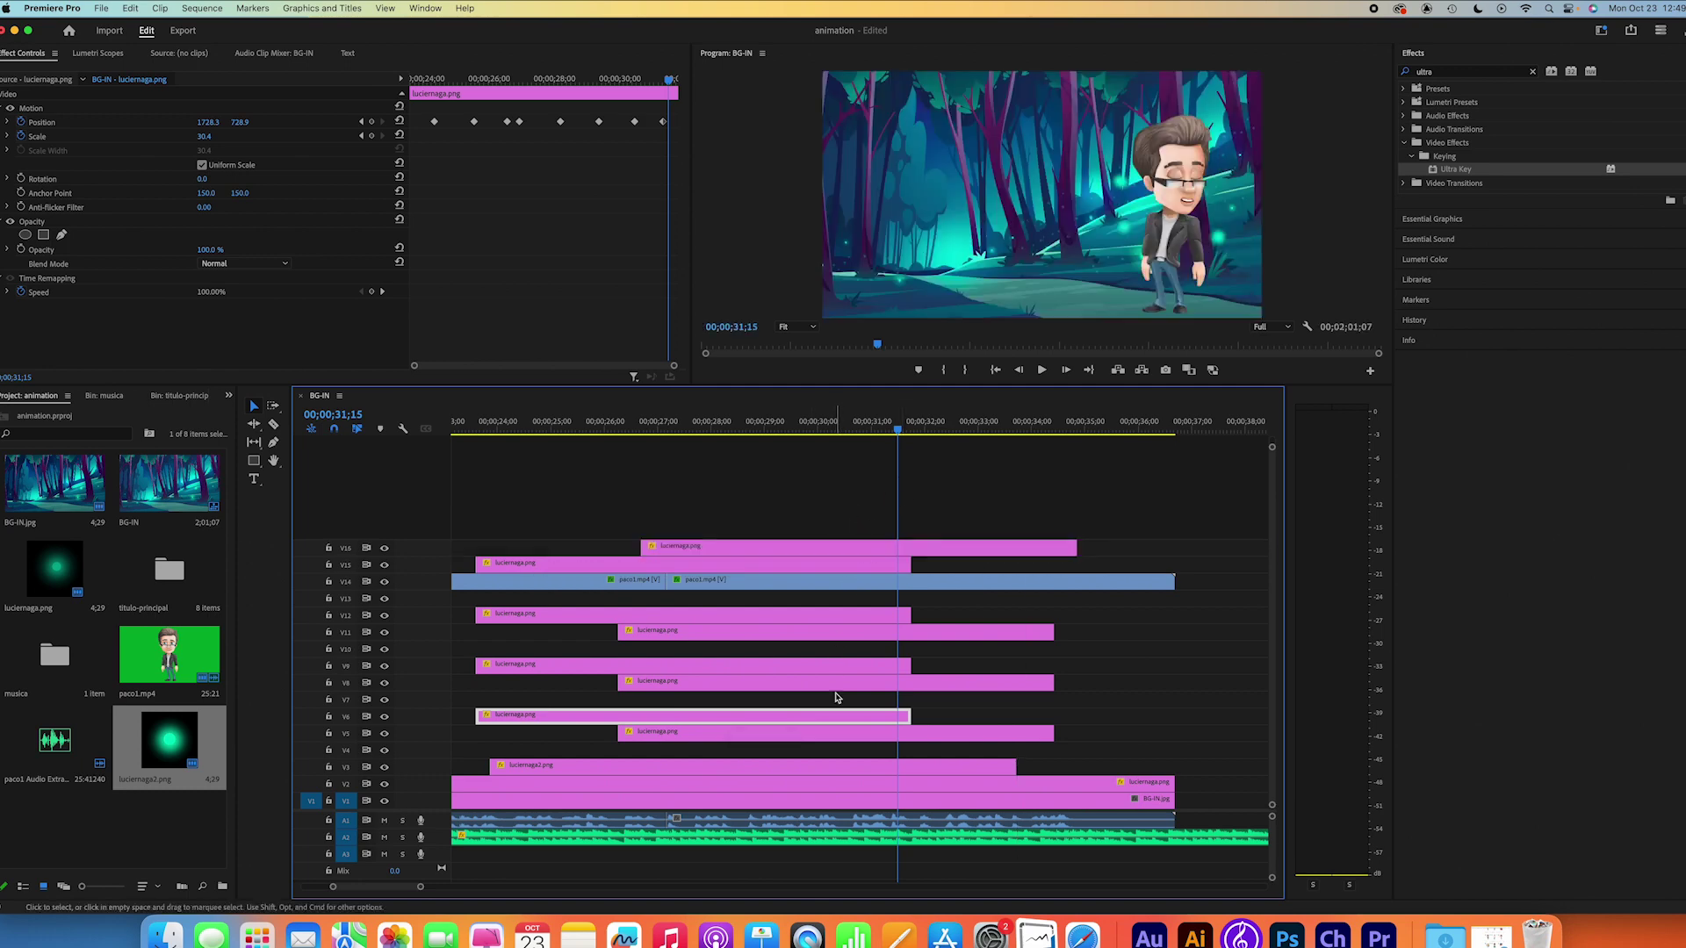
left_click_drag(810, 738, 748, 530)
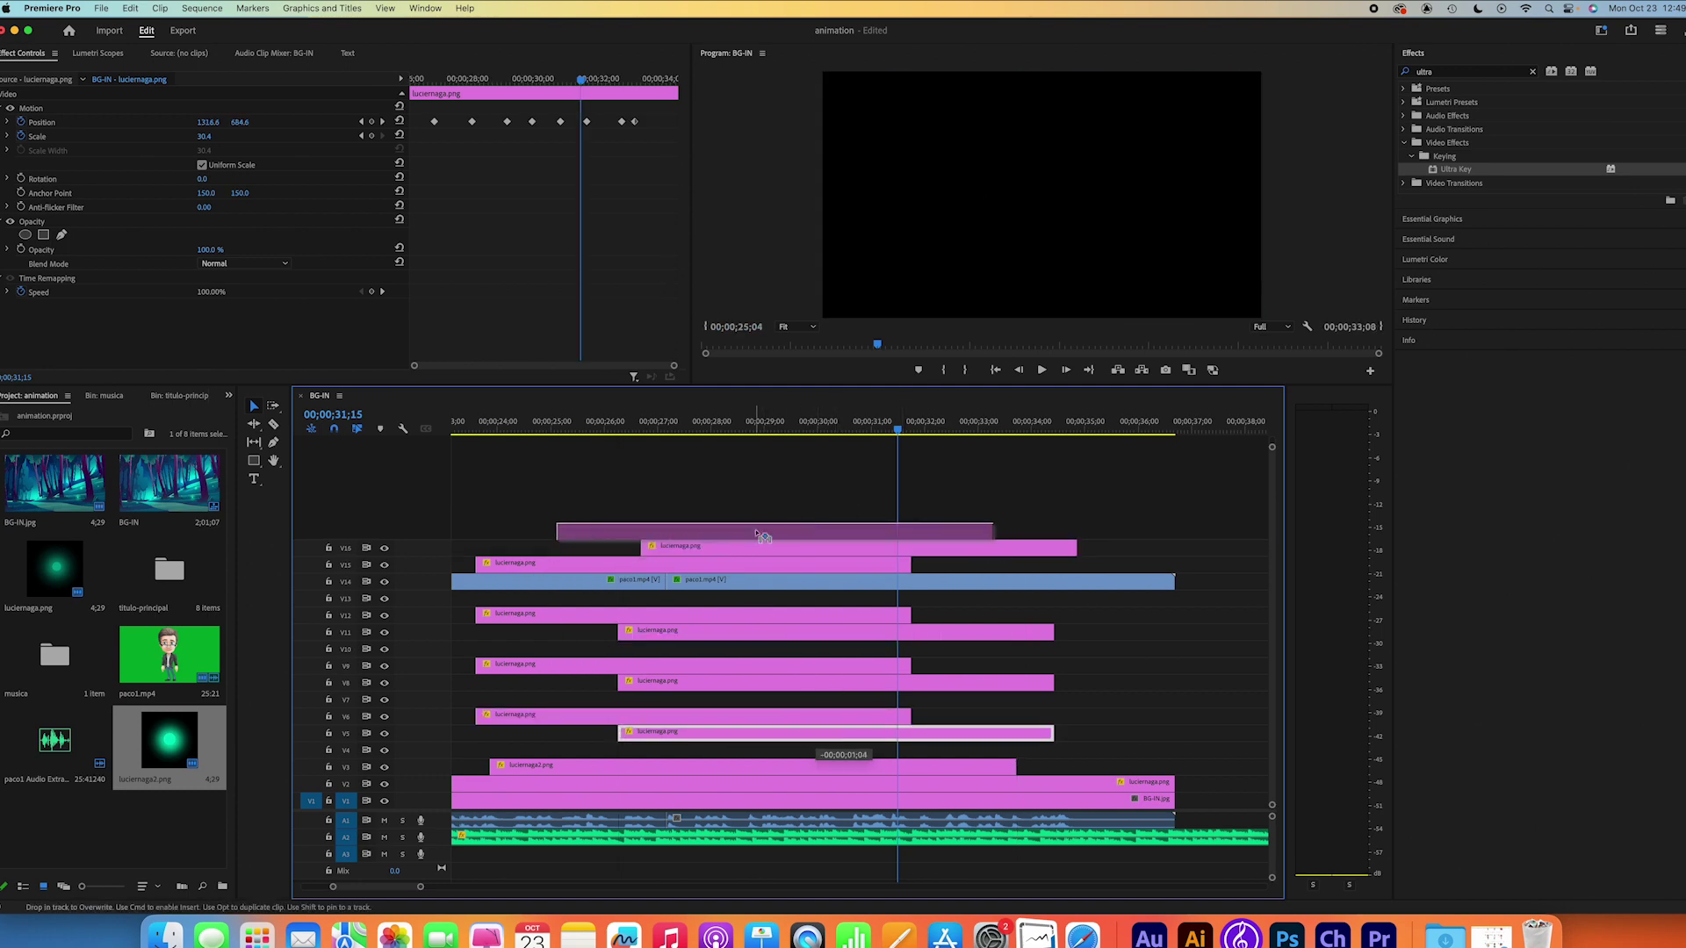
left_click_drag(713, 634, 851, 634)
mouse_move(795, 683)
left_mouse_down()
mouse_move(715, 685)
mouse_move(895, 669)
left_mouse_up()
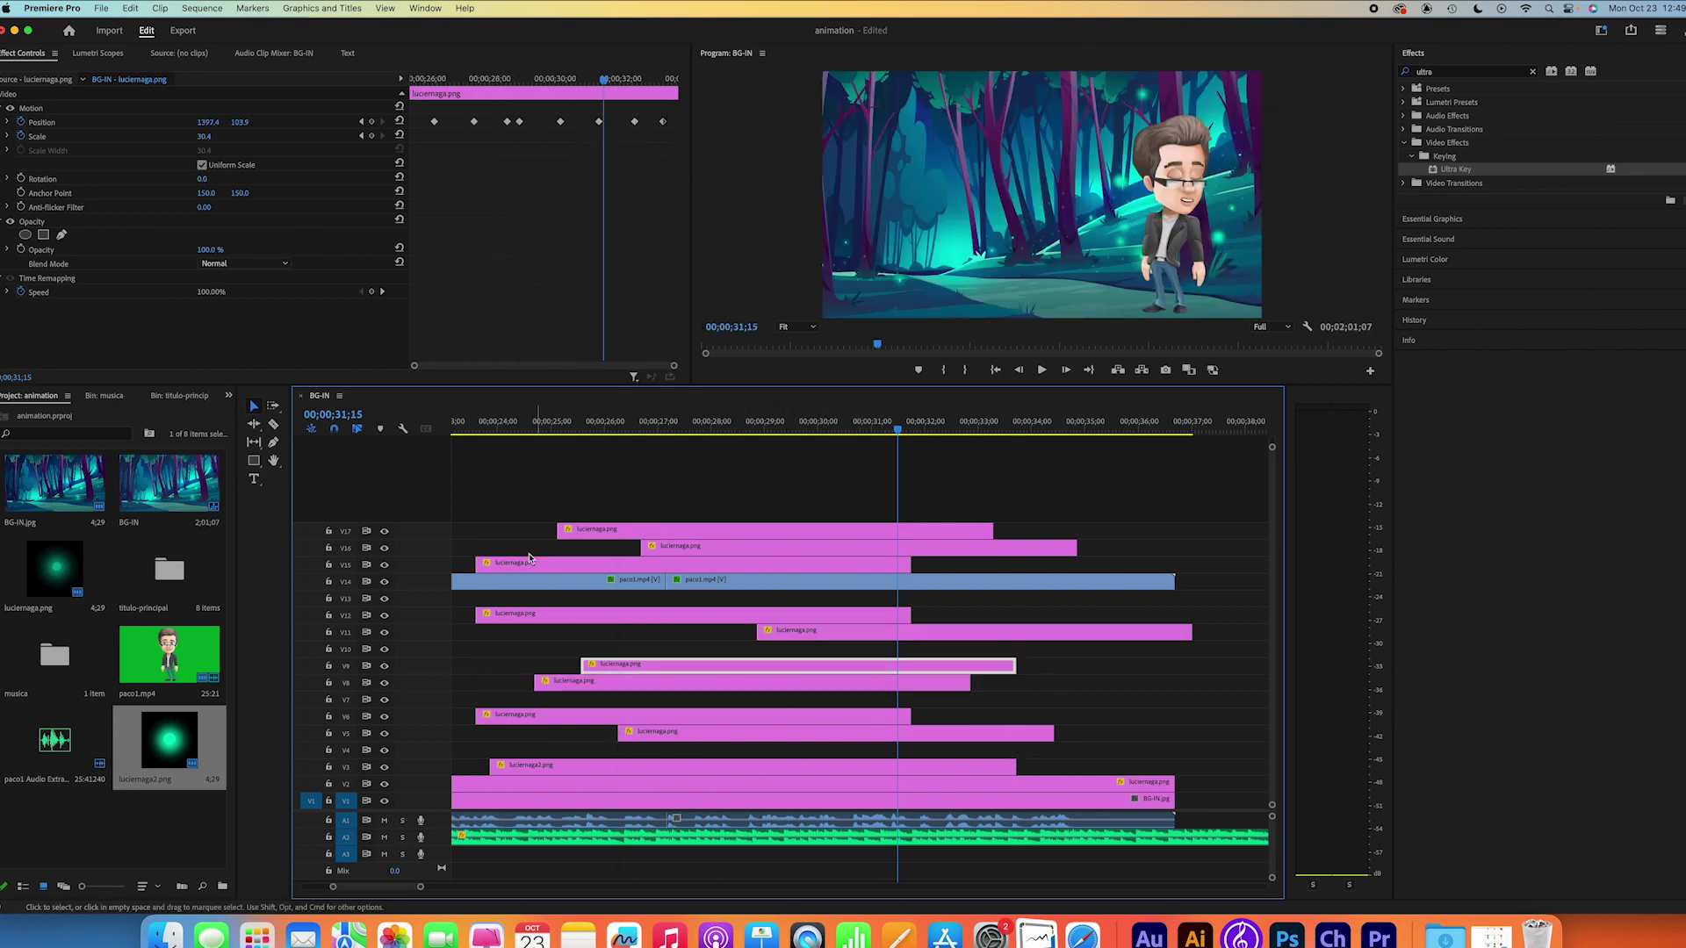
Step: Preview the sequence from the start to see the fireflies glowing around the presenter
left_click(458, 428)
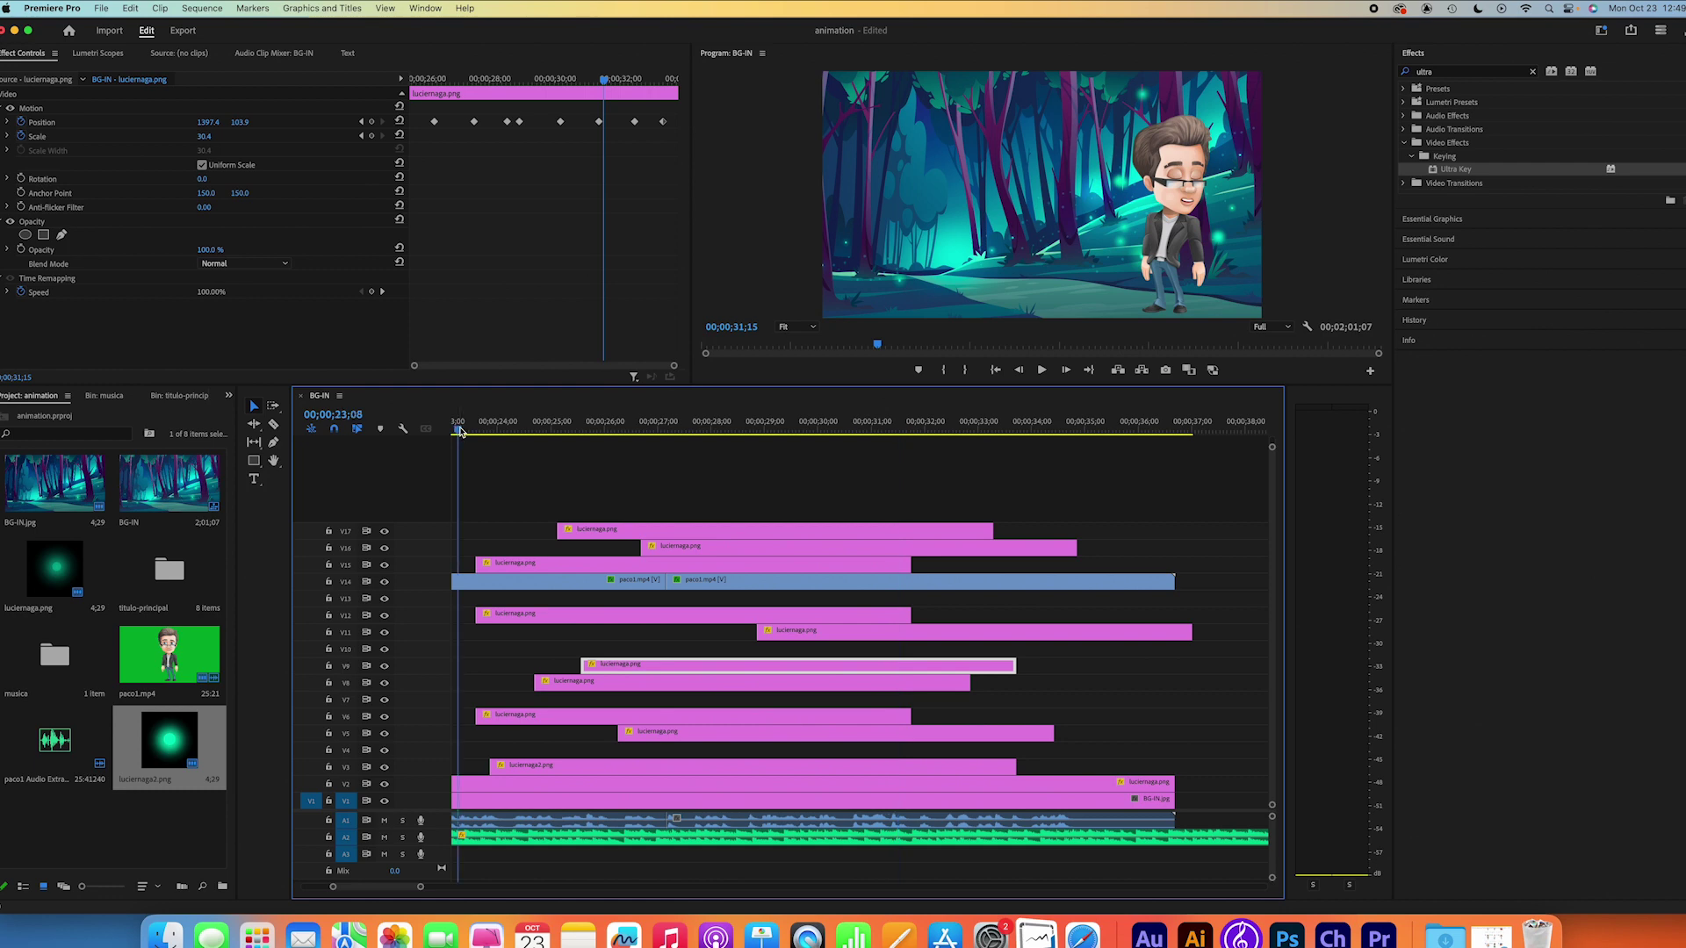
key("space")
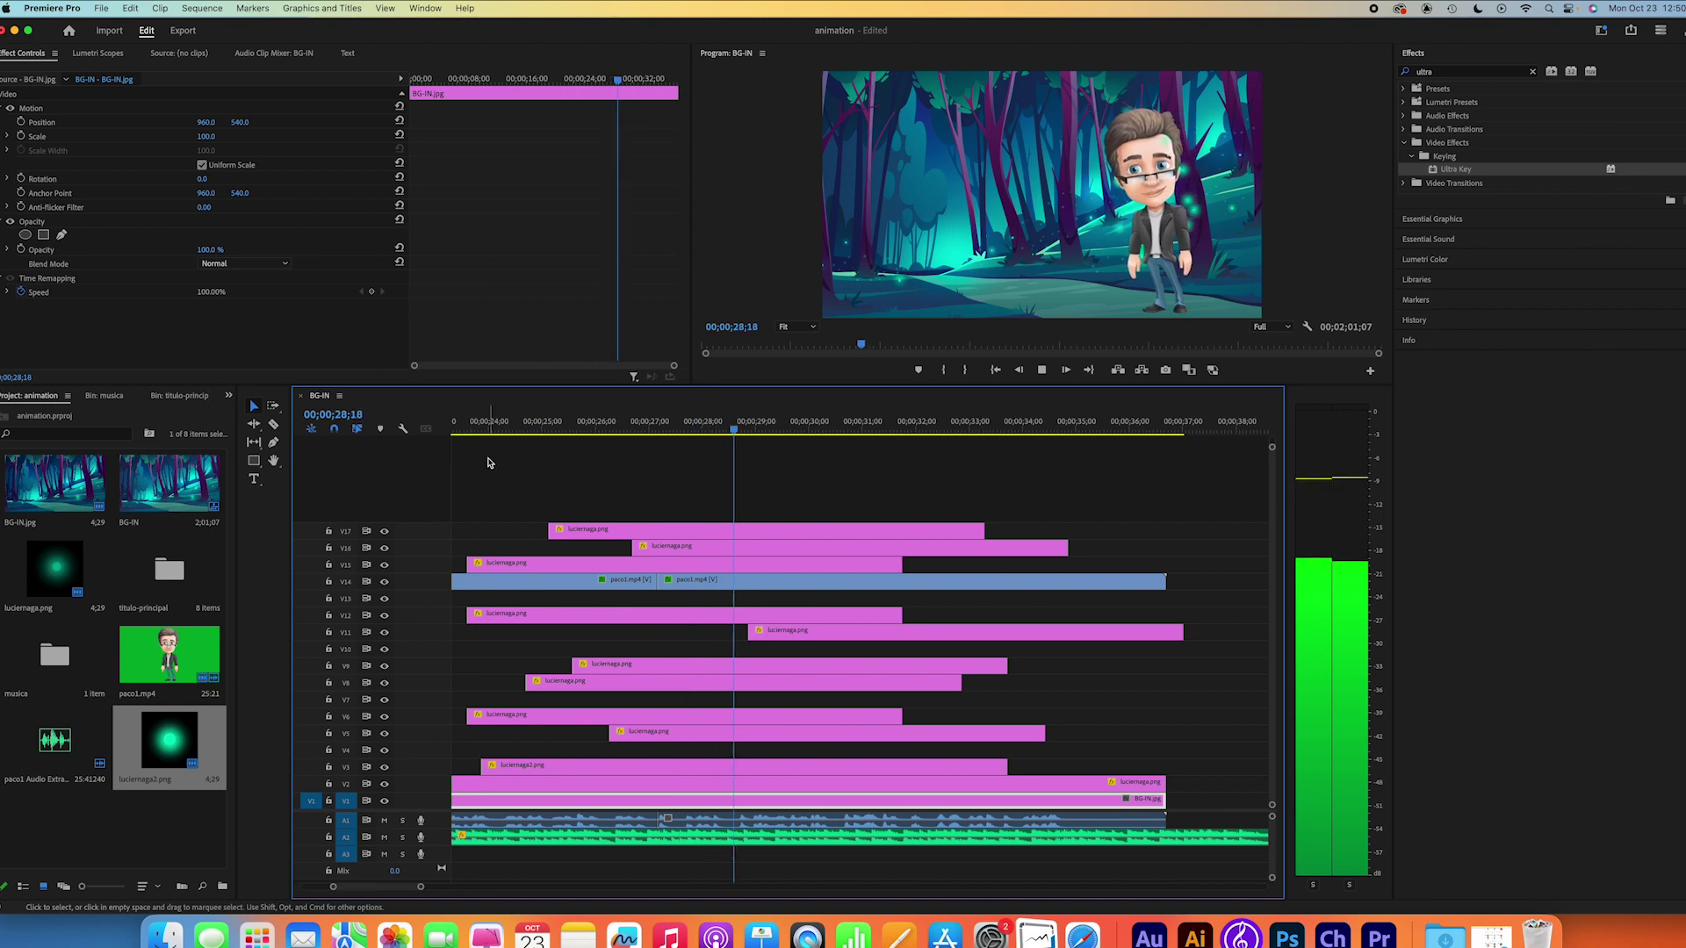
left_click(711, 496)
key("super+s")
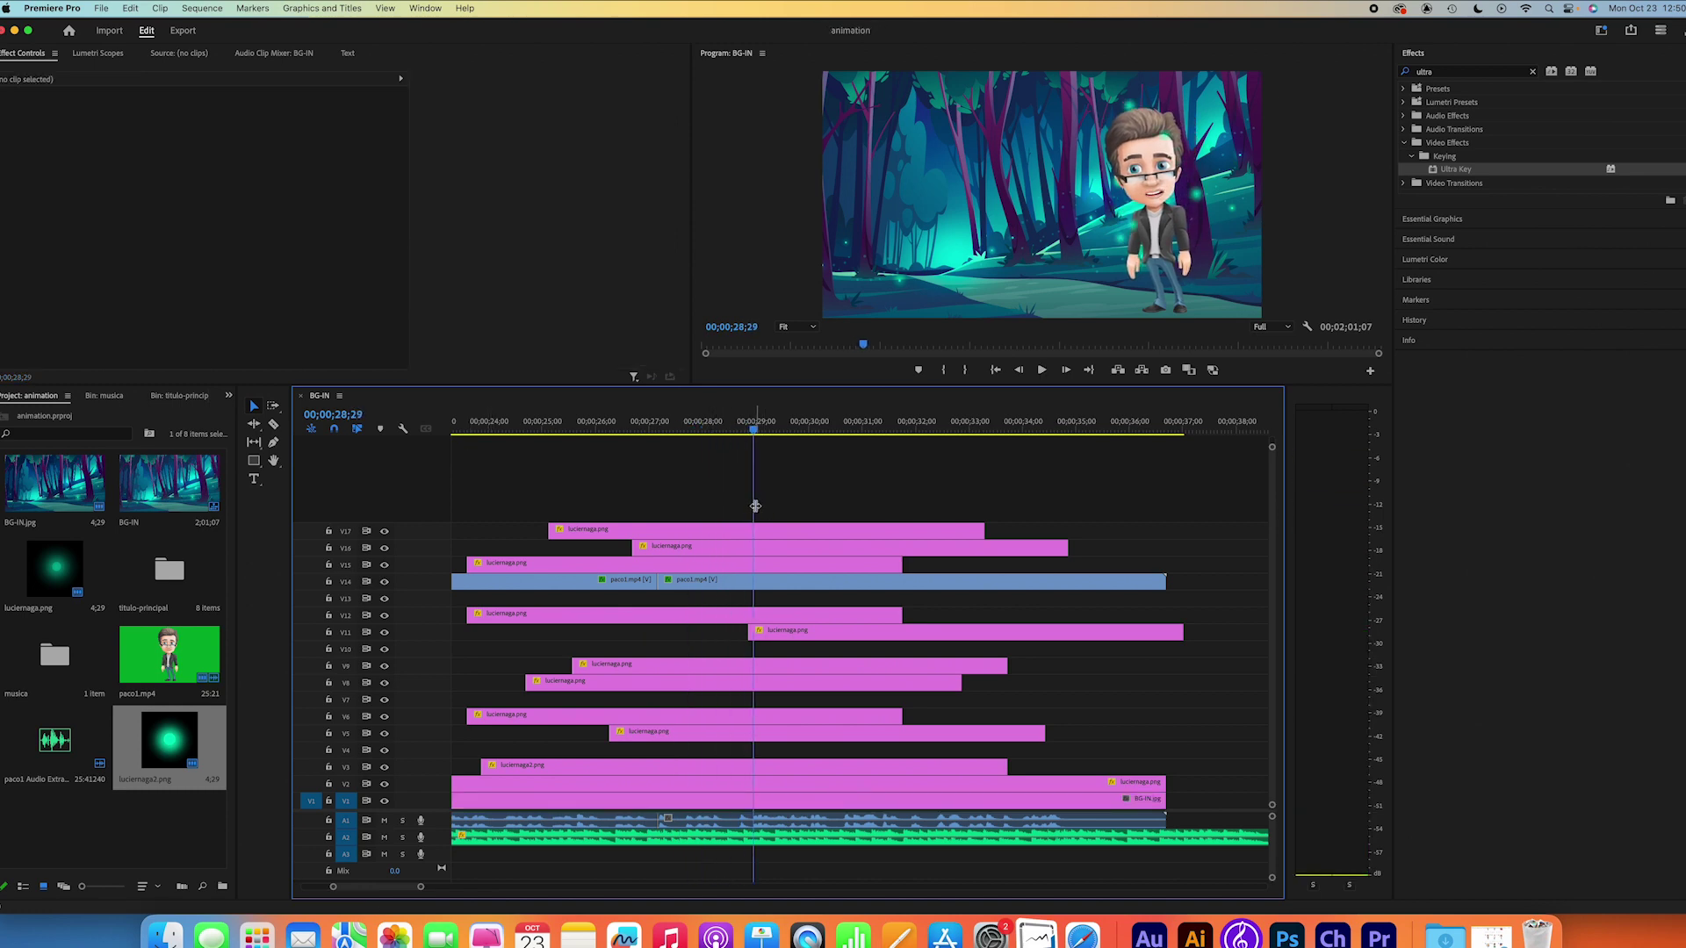
Step: Add Position and Scale keyframes to the second paco1.mp4 presenter clip at 00;00;33;26
left_click(1034, 583)
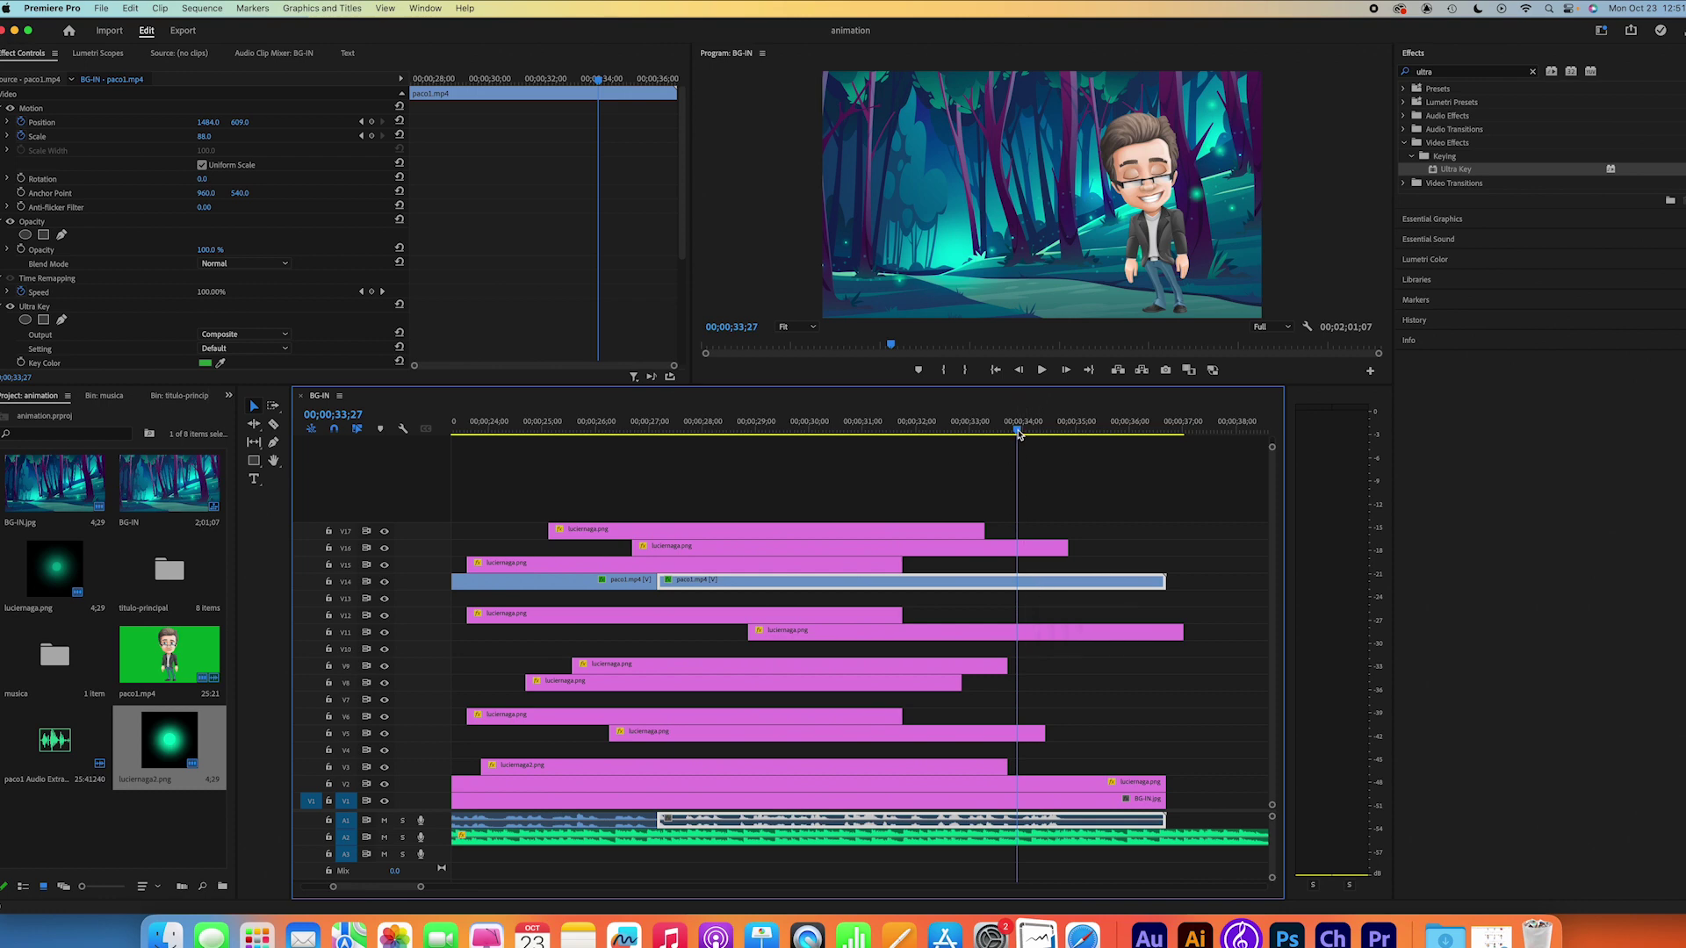
left_click_drag(1017, 433, 1013, 430)
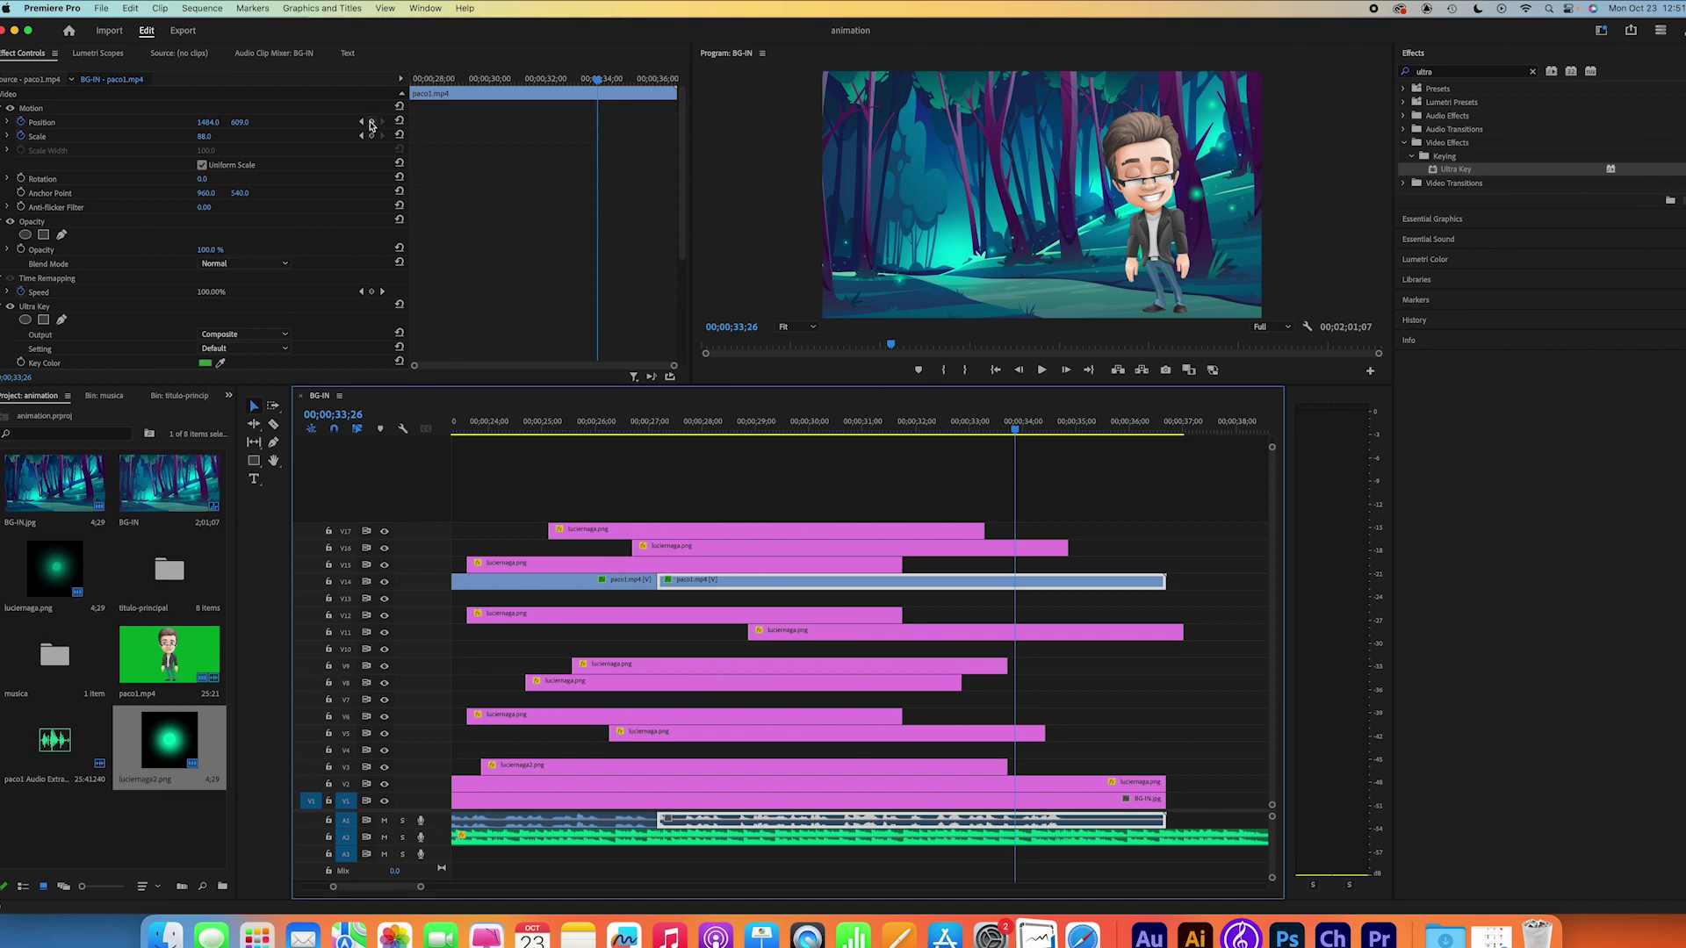
left_click(373, 123)
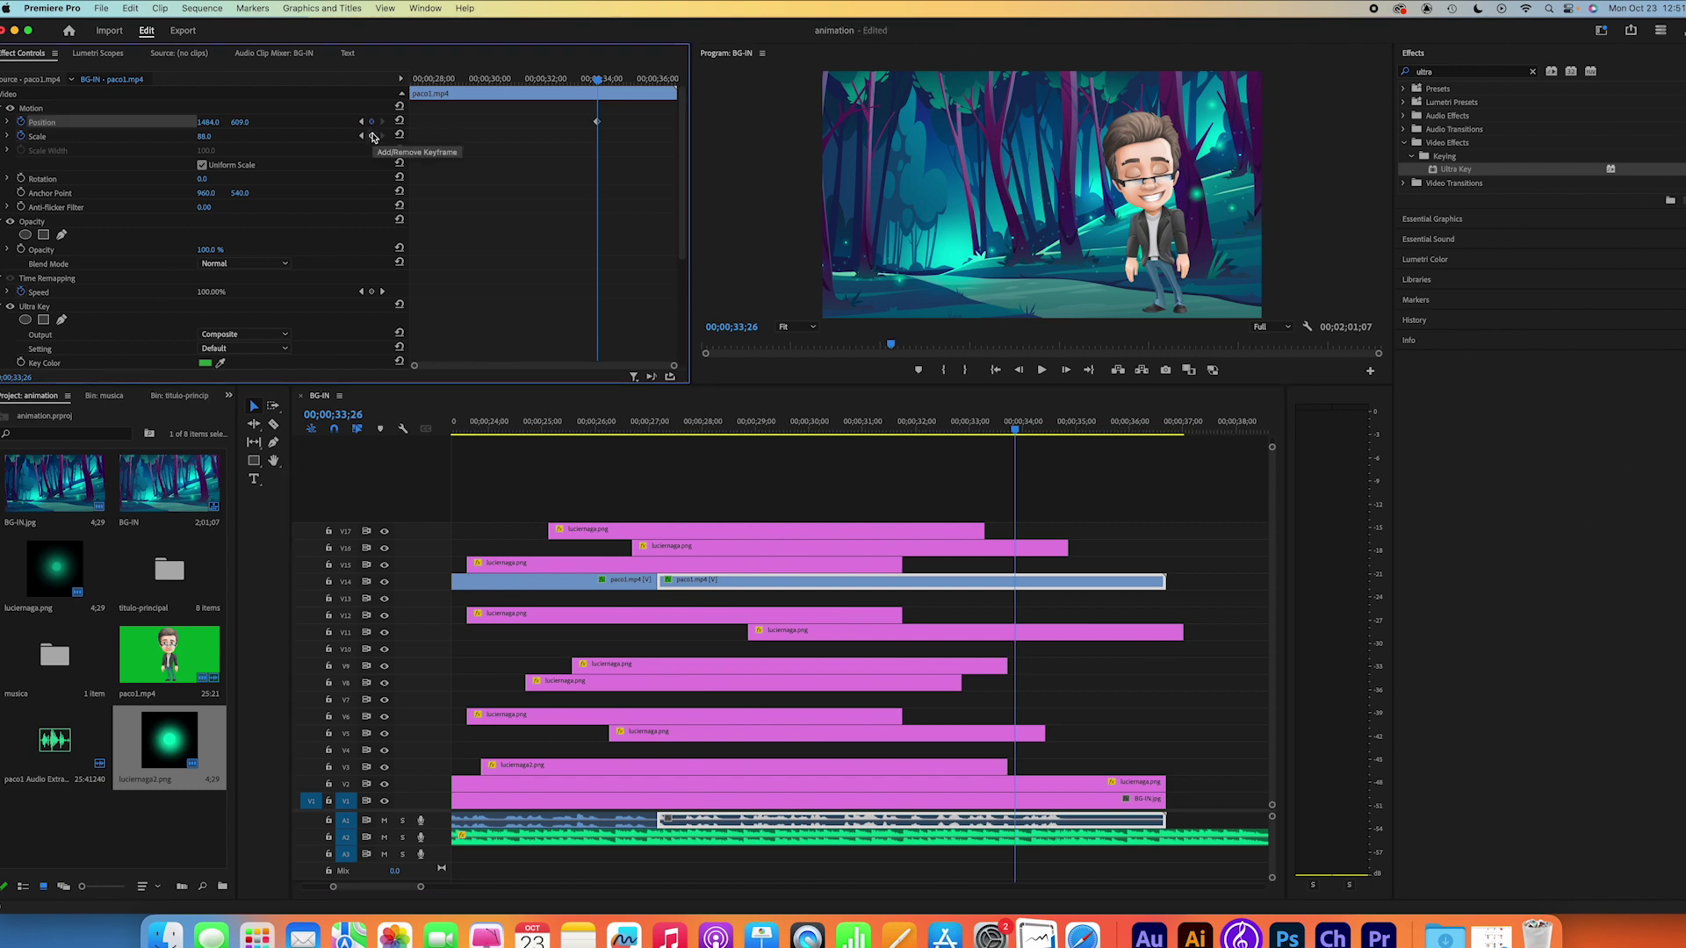
left_click(373, 136)
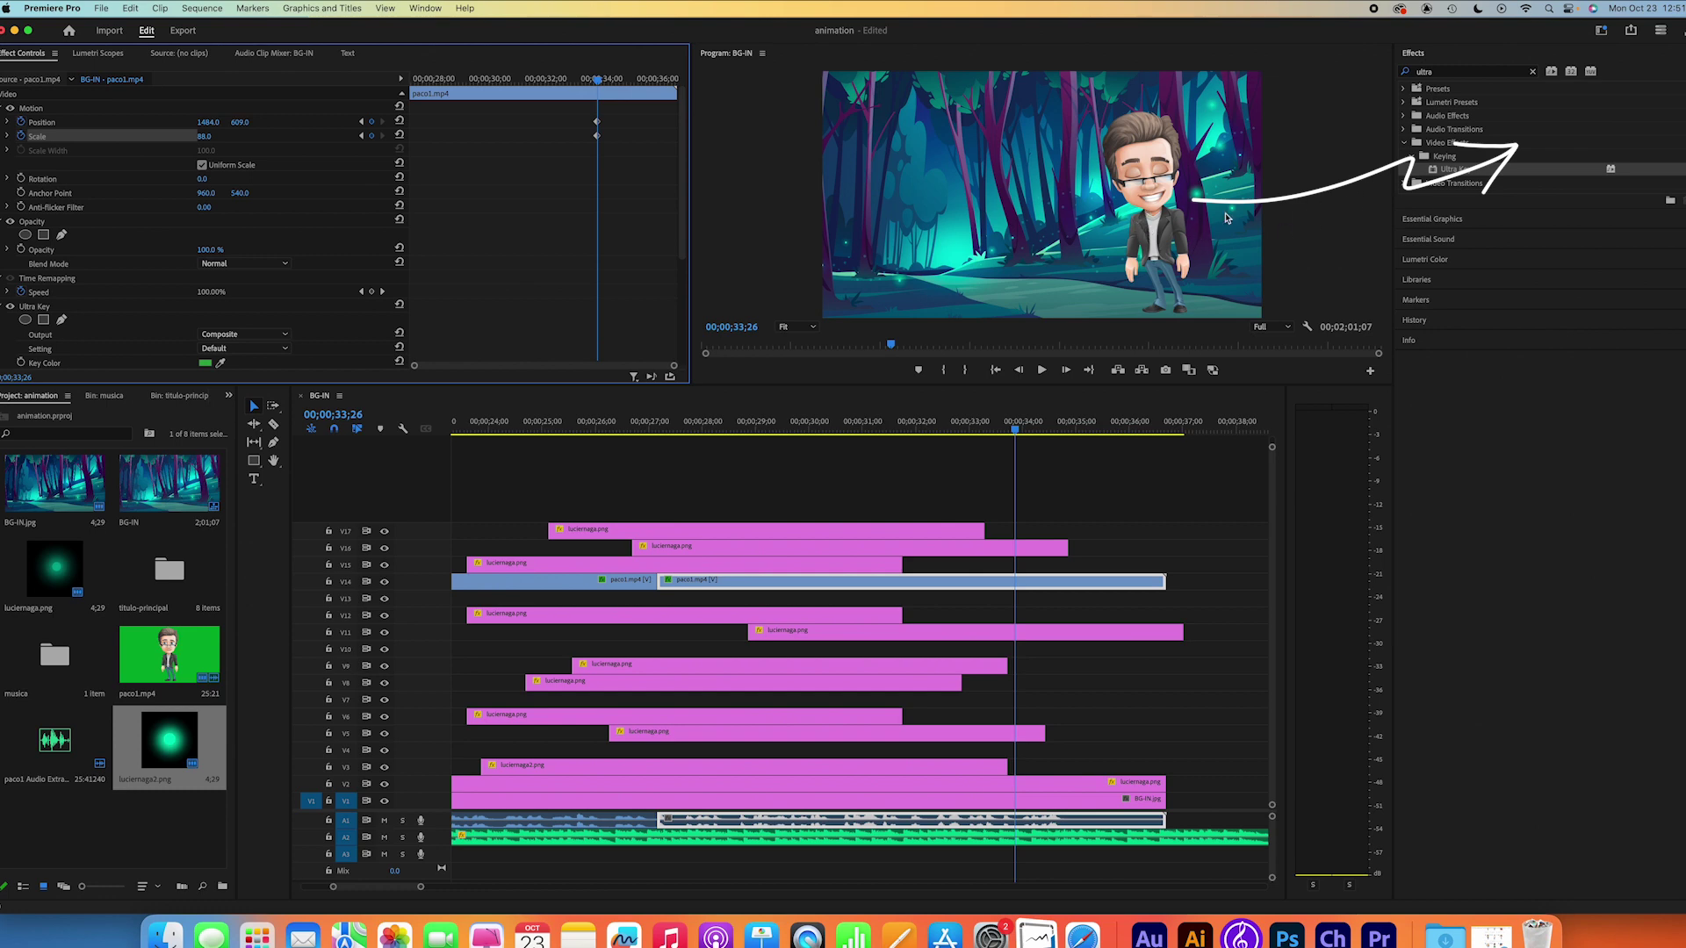
left_click_drag(208, 122, 369, 122)
left_click_drag(208, 122, 211, 122)
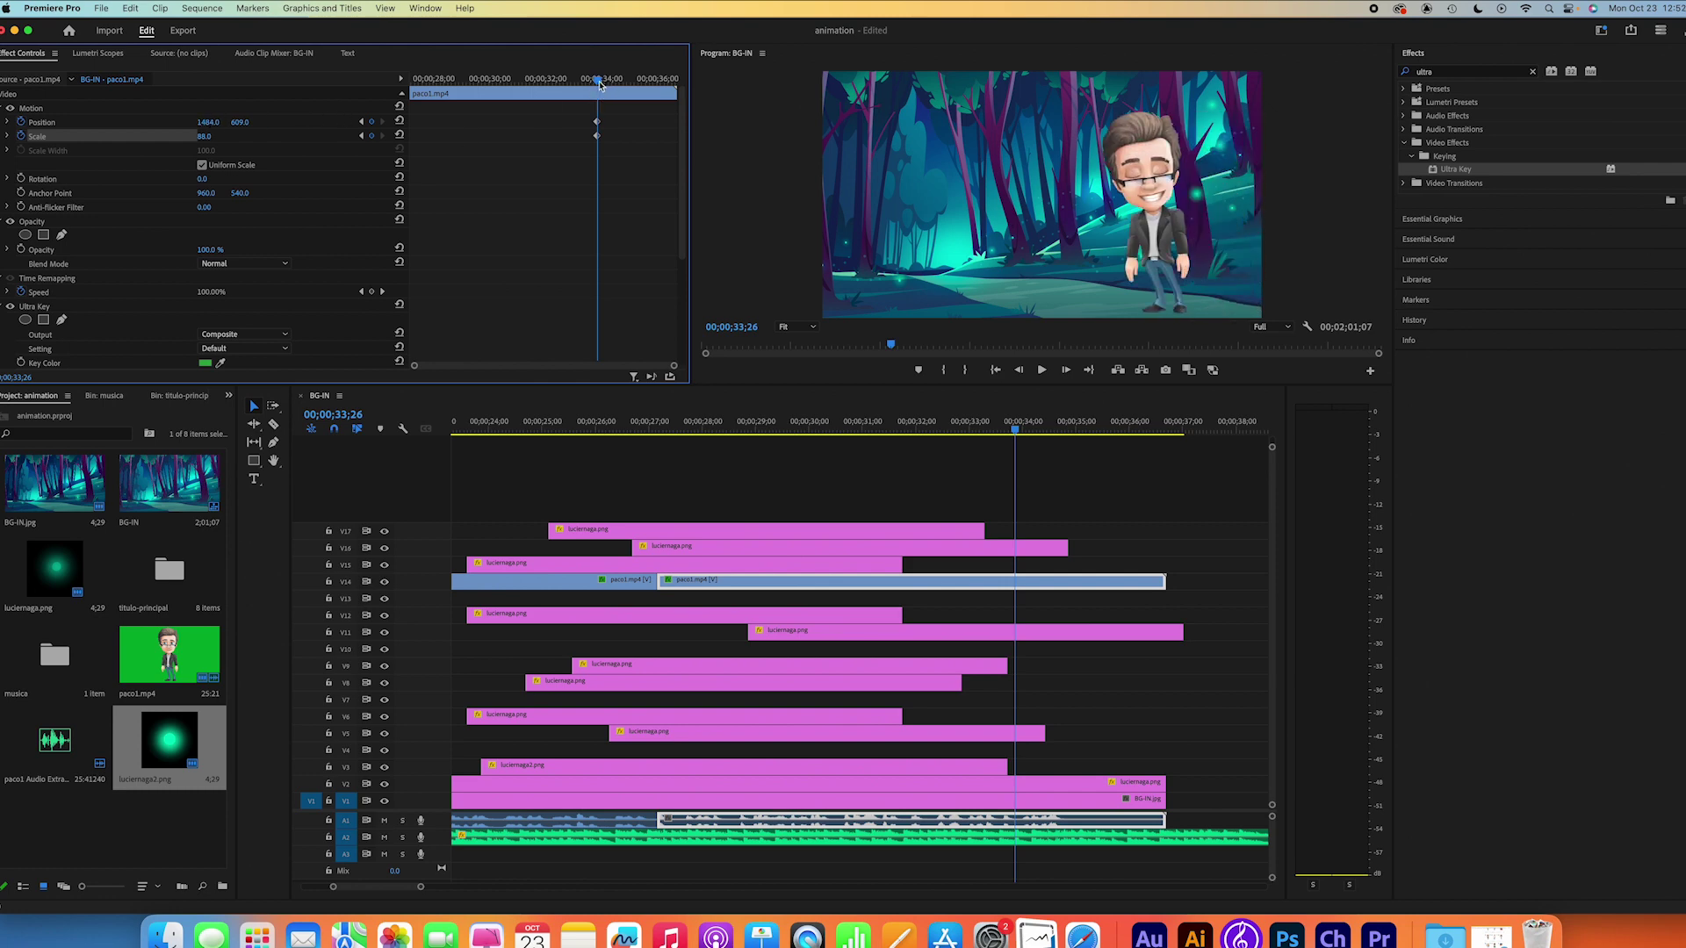
Step: At 34;01, shift the presenter slightly left to Position X 1418
left_click_drag(600, 85, 605, 84)
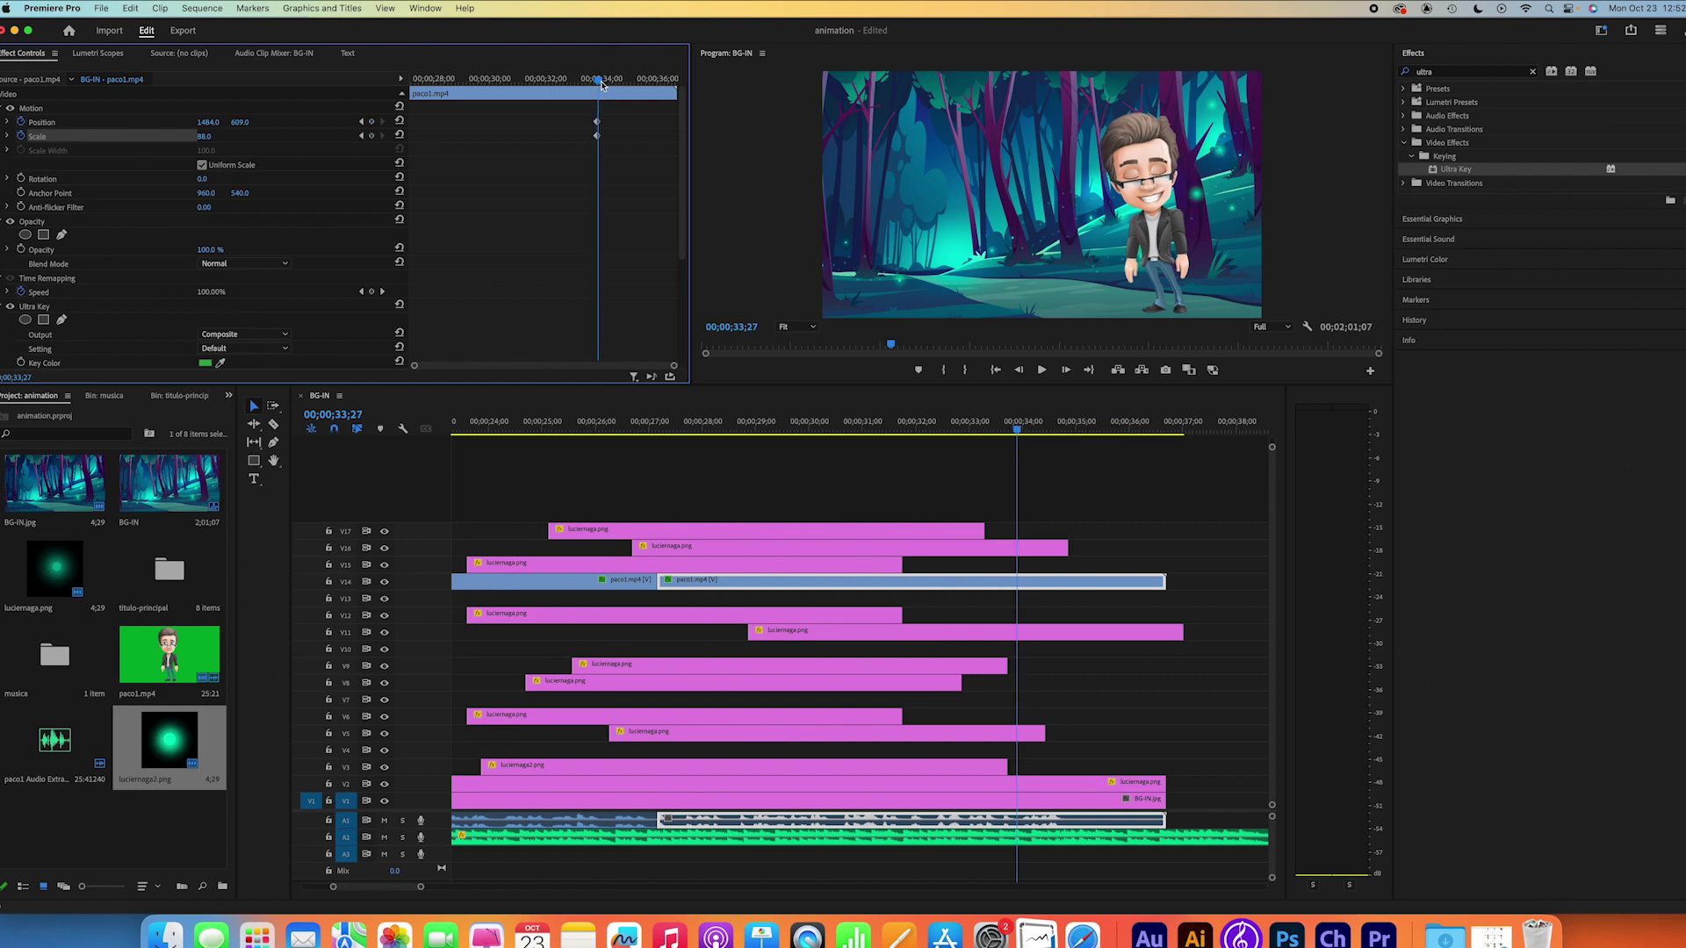
left_click_drag(605, 85, 604, 84)
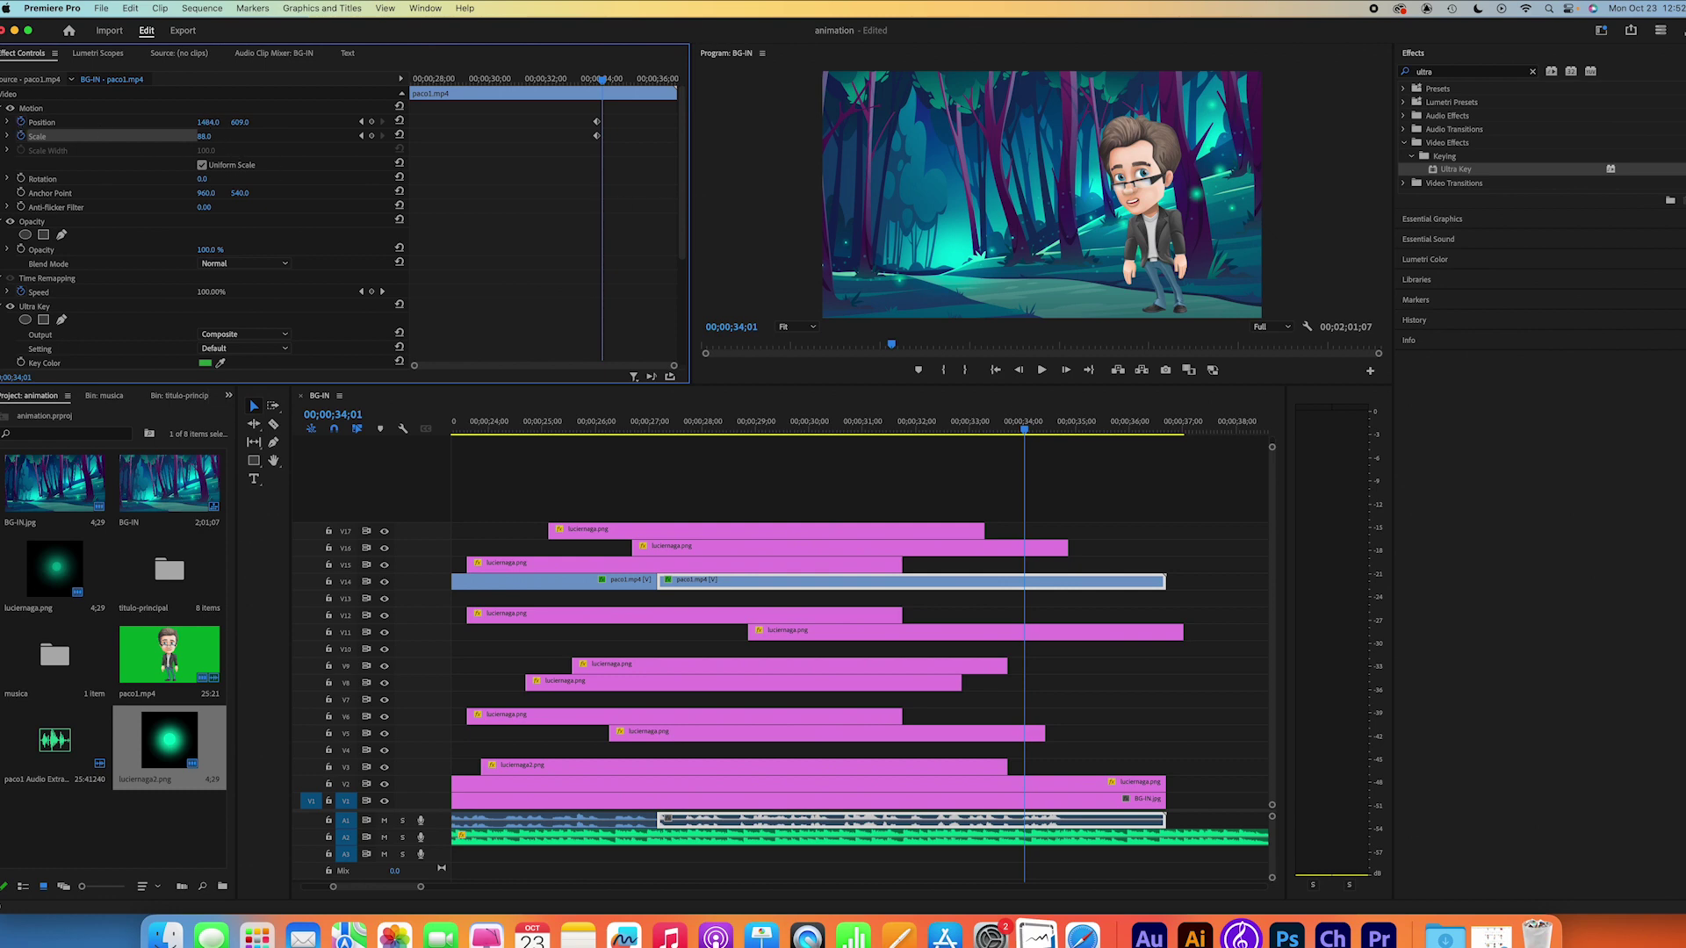
left_click_drag(208, 122, 178, 122)
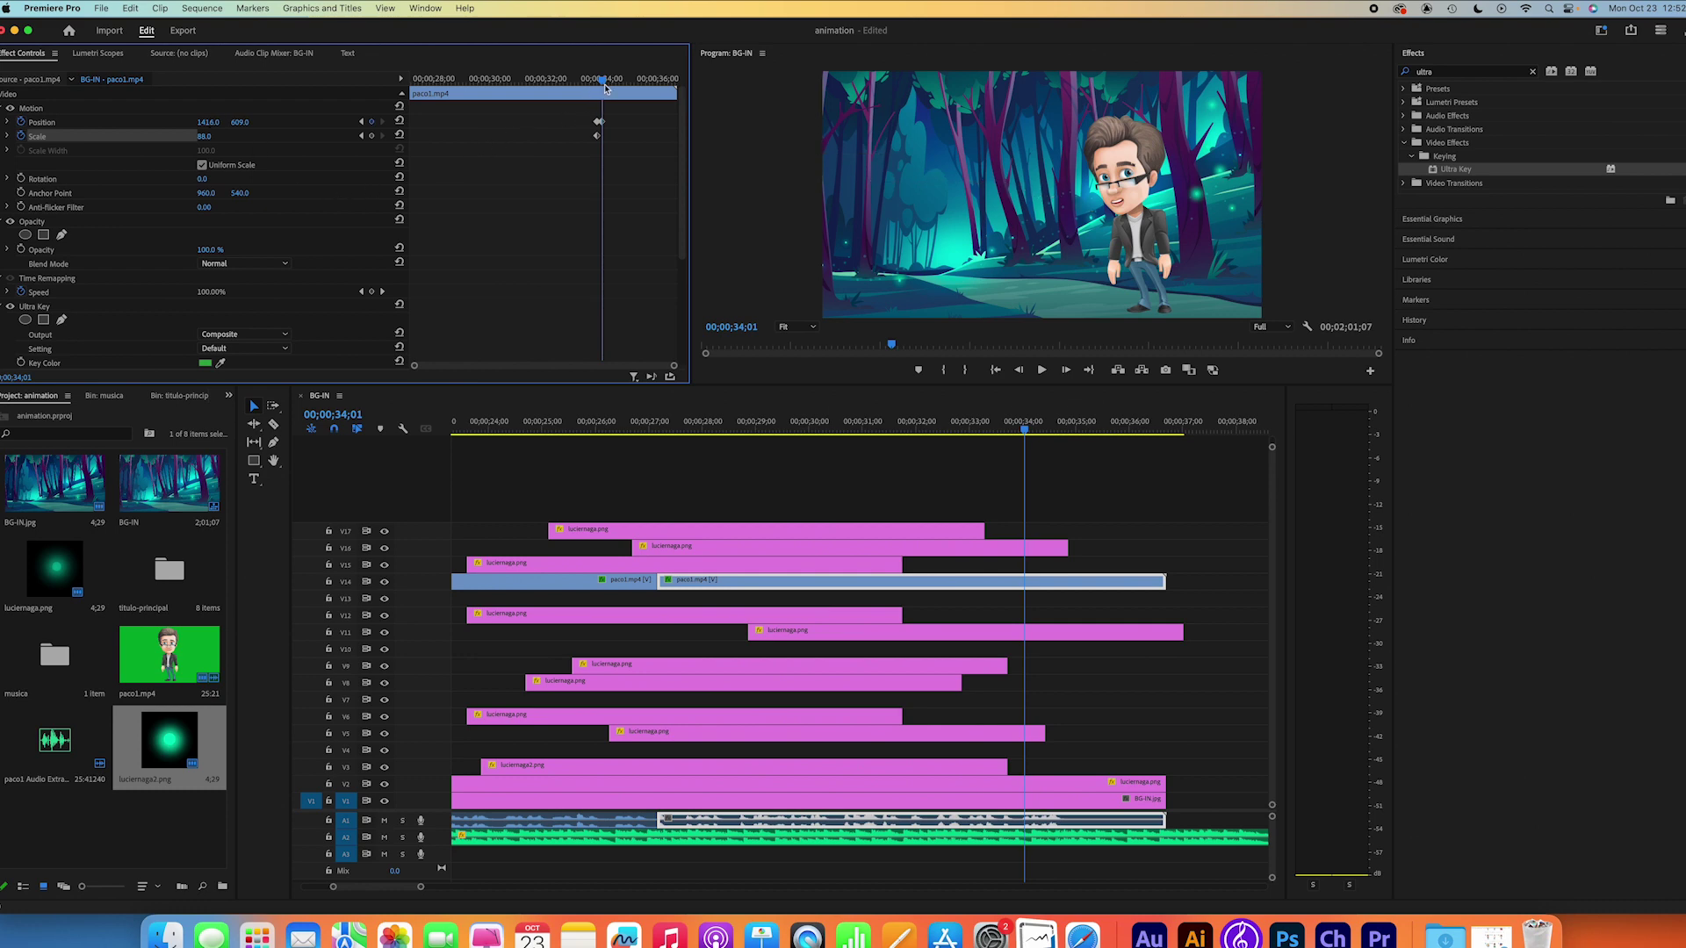
Step: Keyframe the presenter's position at 34;06, then move him off the right edge to X 2156 at 34;15
left_click_drag(605, 84, 610, 84)
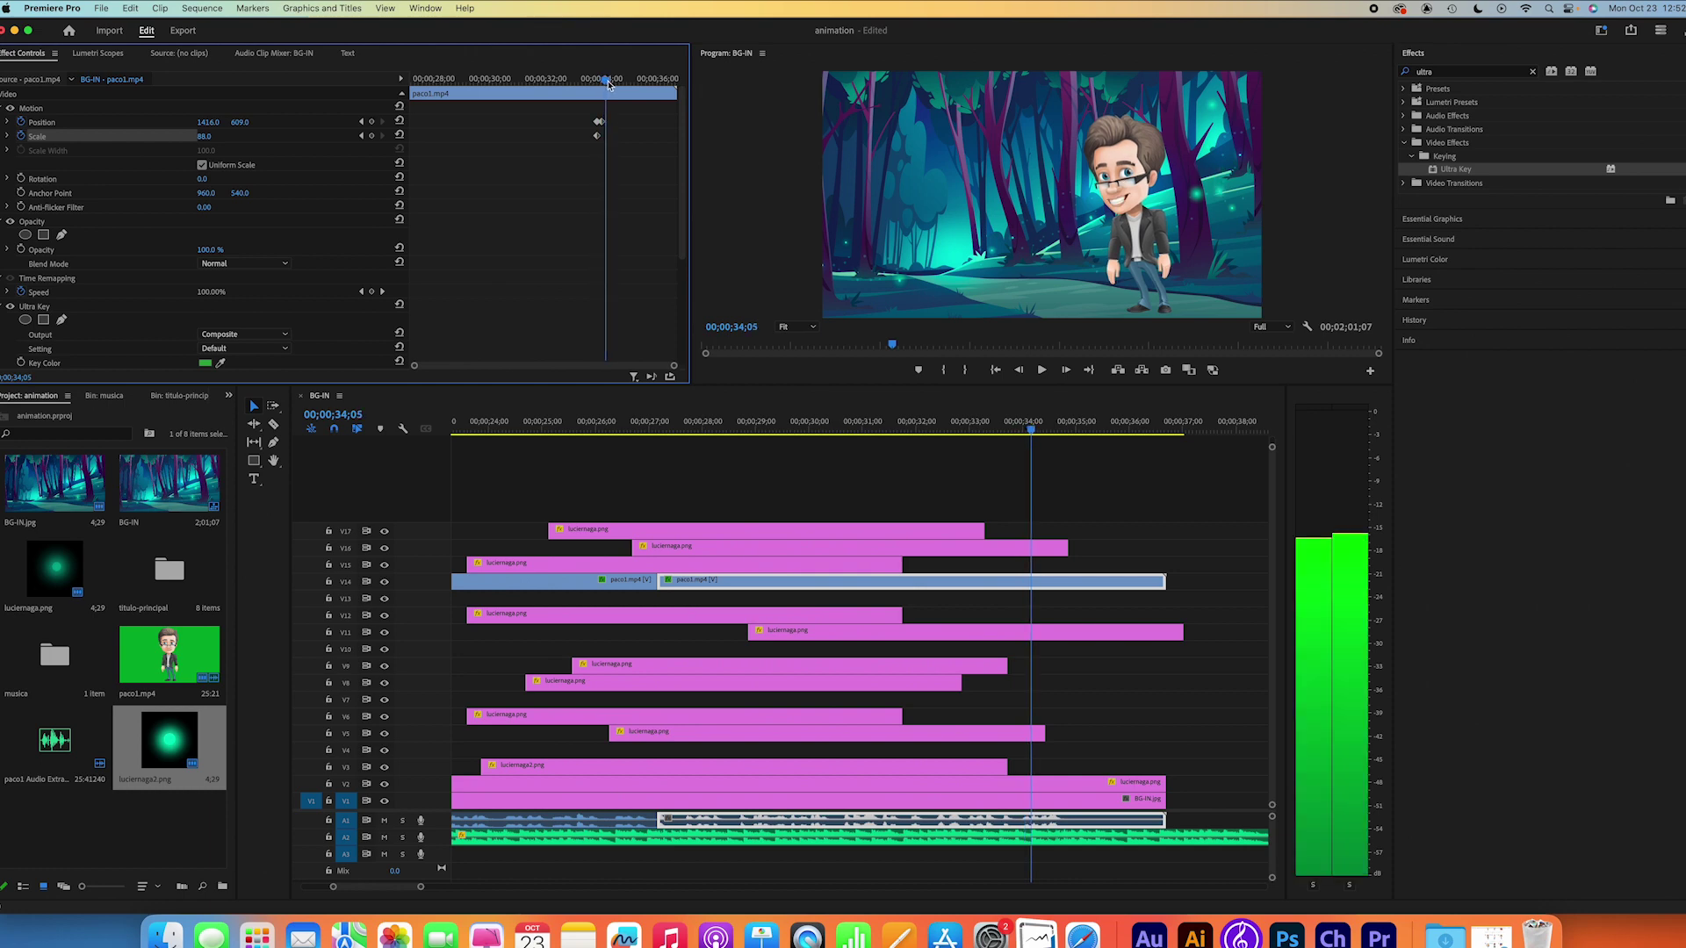
left_click_drag(609, 84, 608, 84)
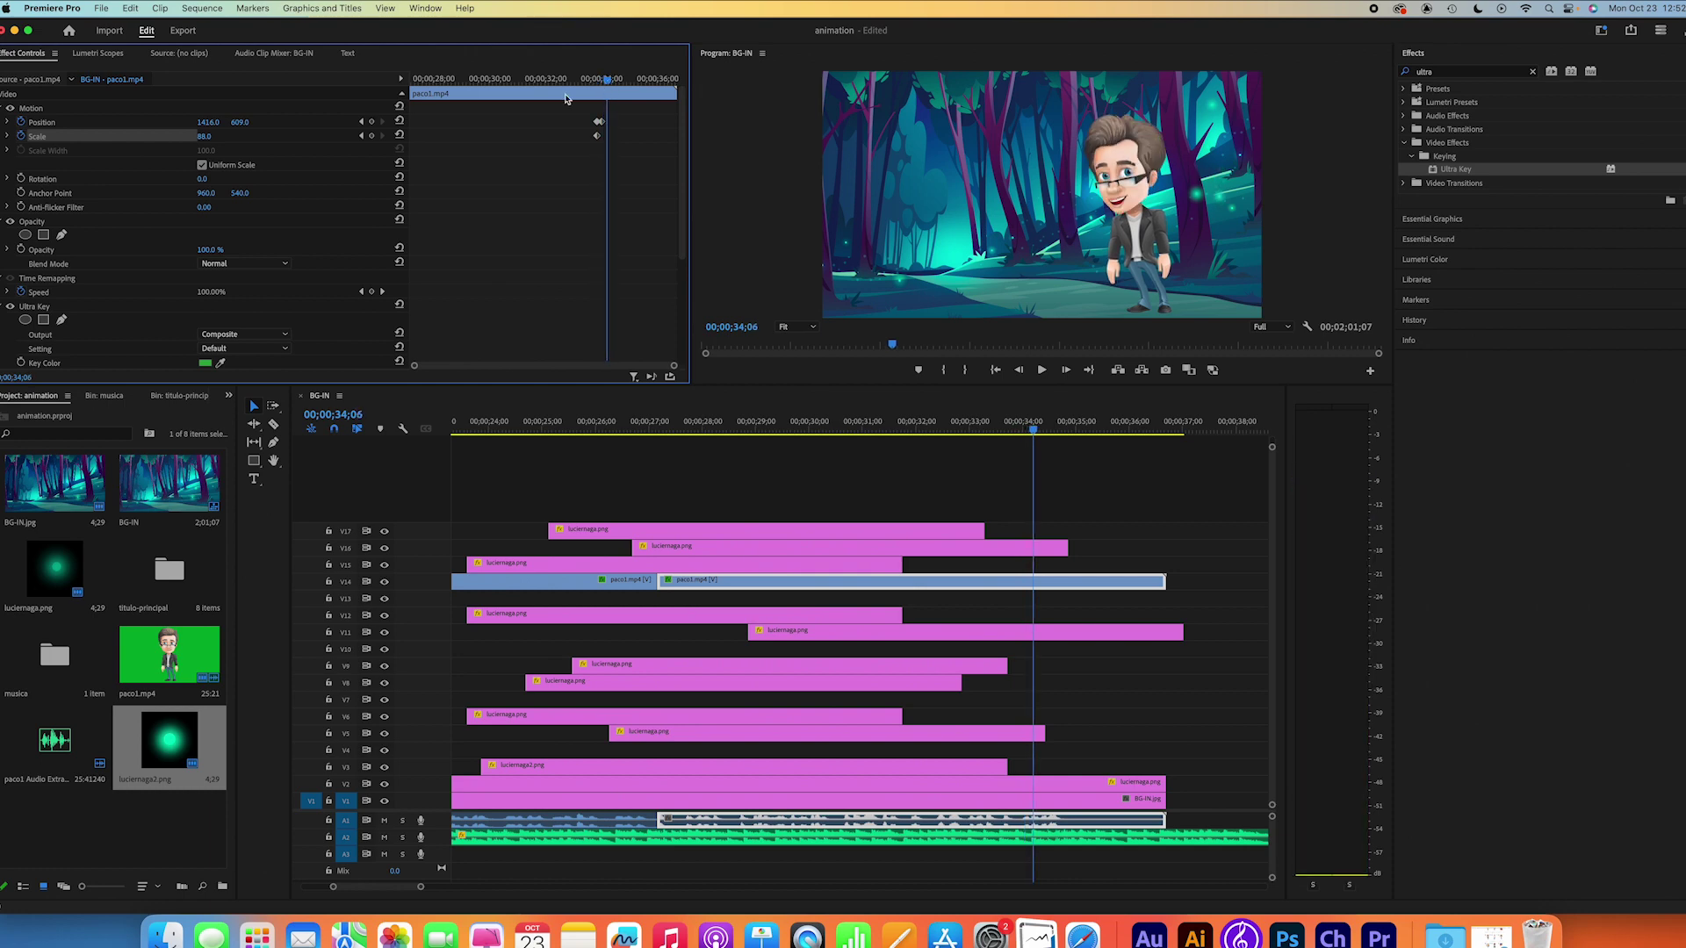
left_click(371, 122)
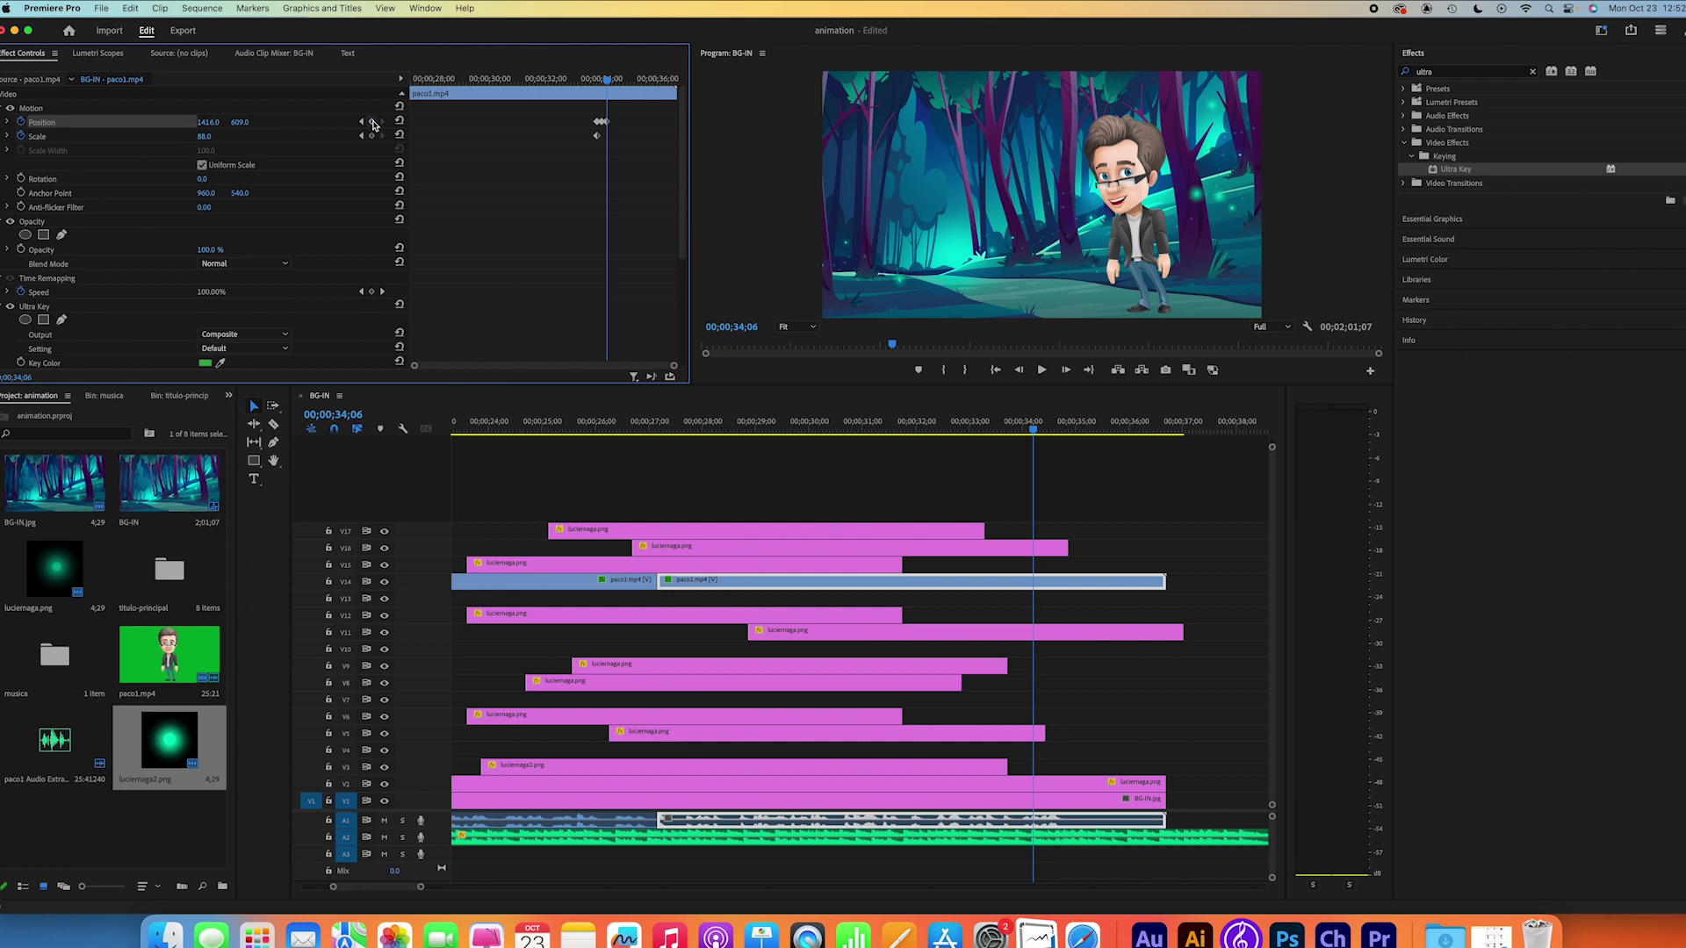
left_click_drag(612, 84, 615, 83)
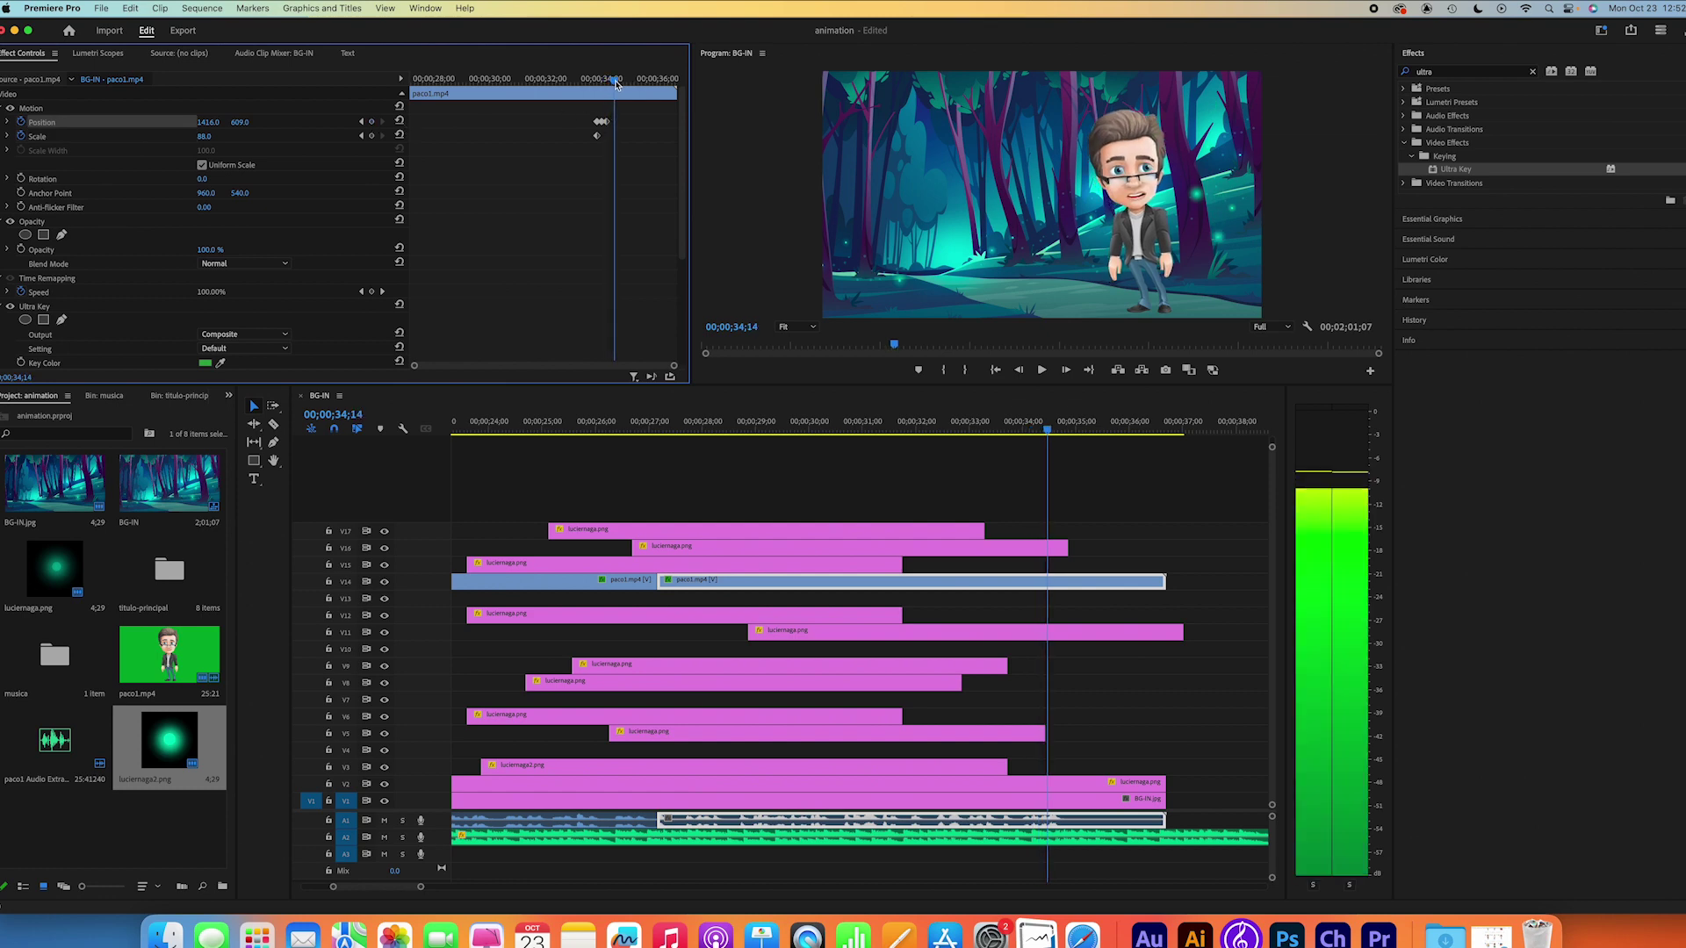
left_click_drag(213, 128, 351, 128)
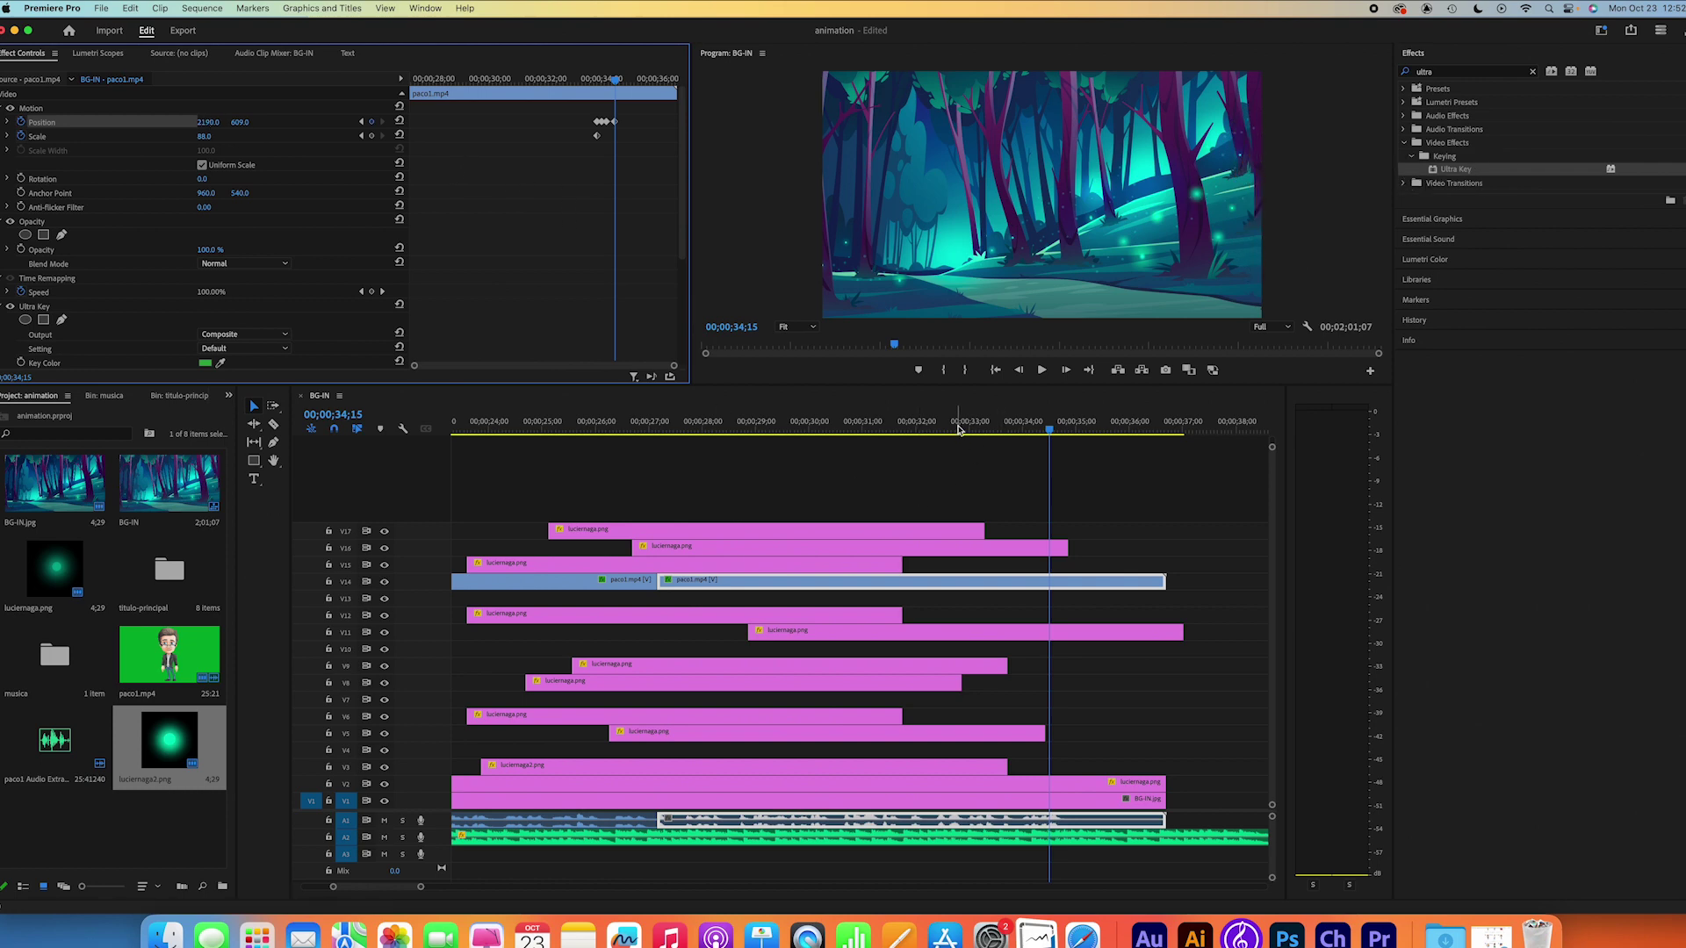
Step: Play back the presenter's exit several times from around 33 seconds, then park the playhead at 34;07
left_click(960, 429)
key("space")
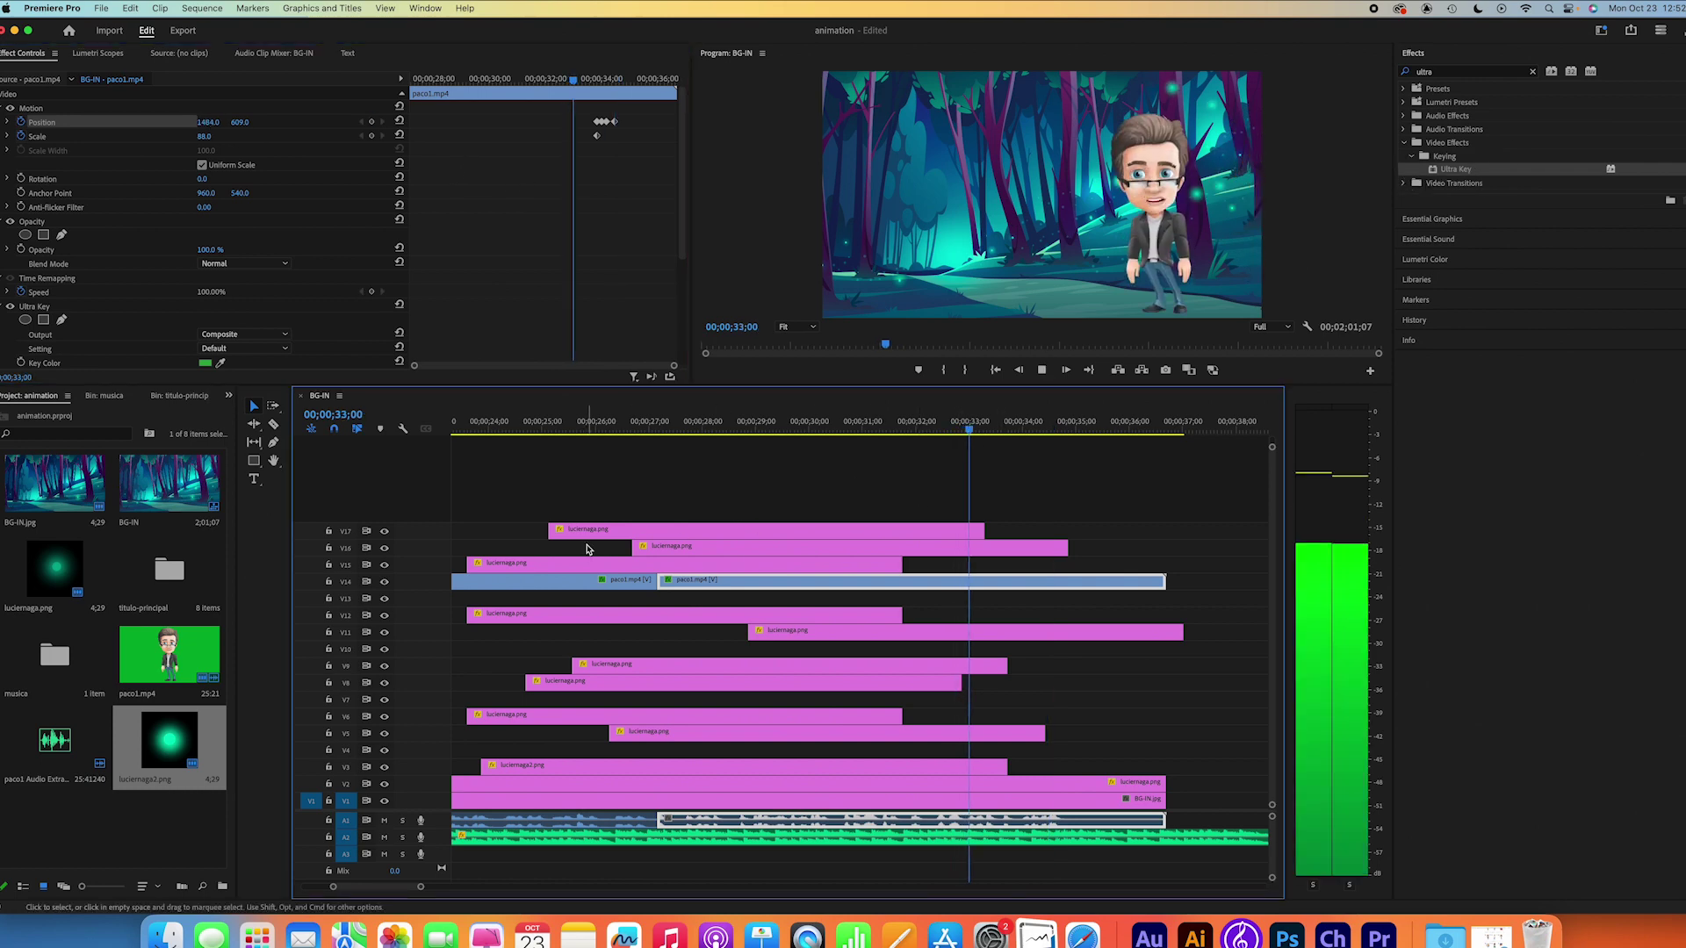
key("space")
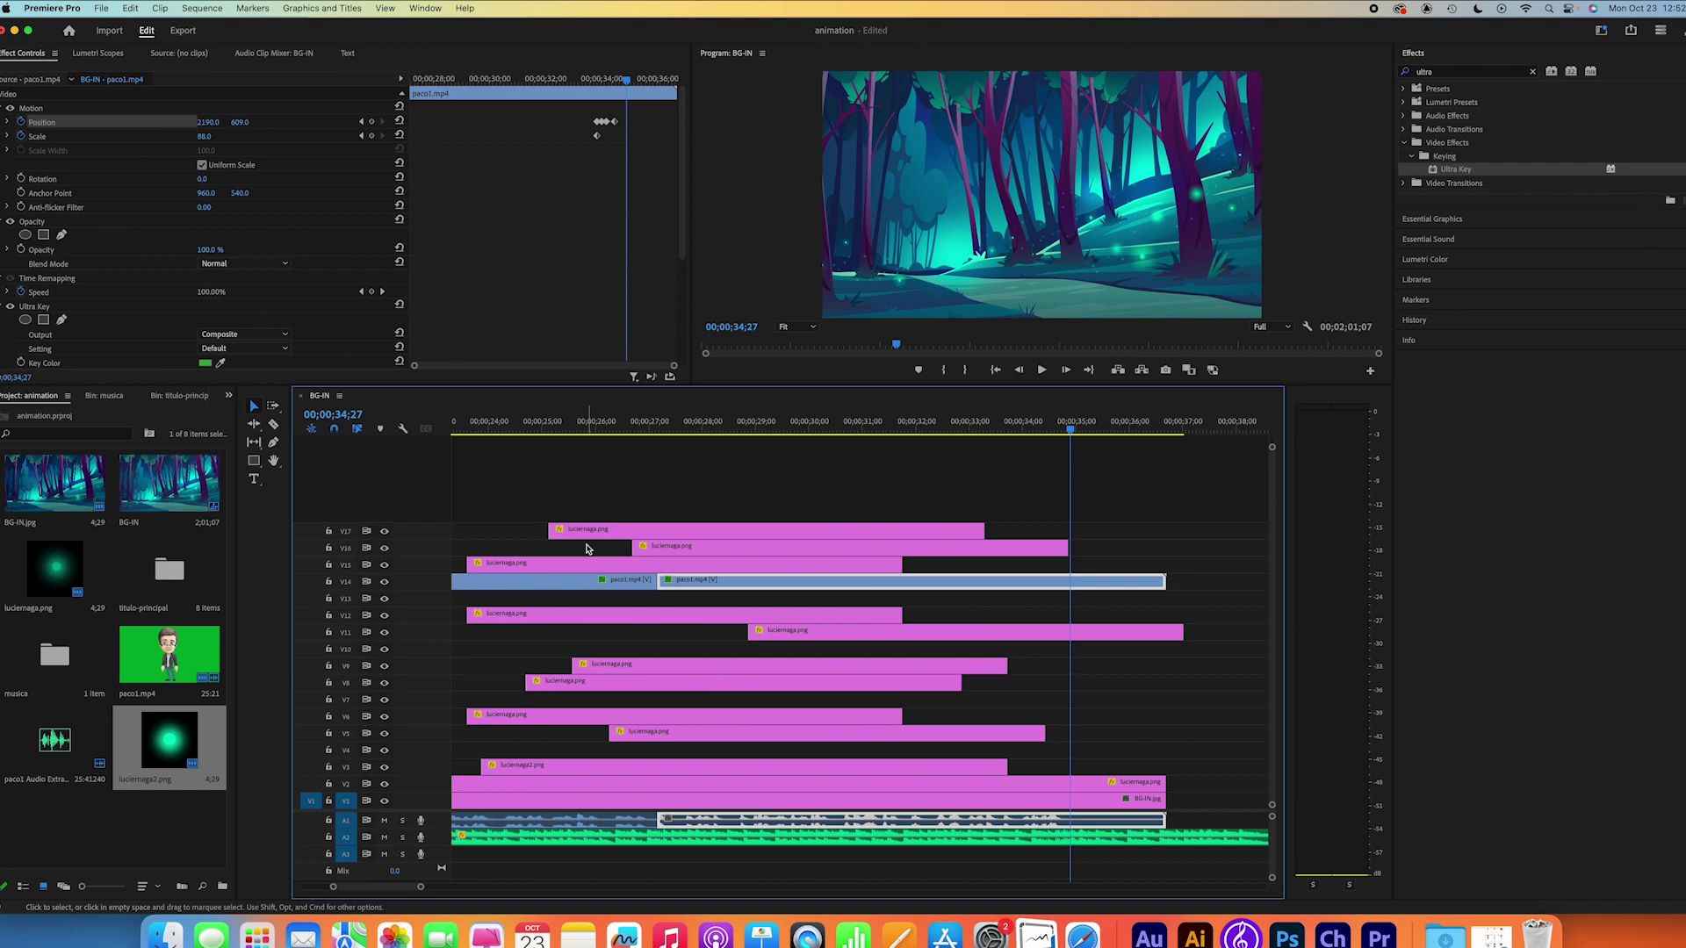
left_click(1027, 431)
key("space")
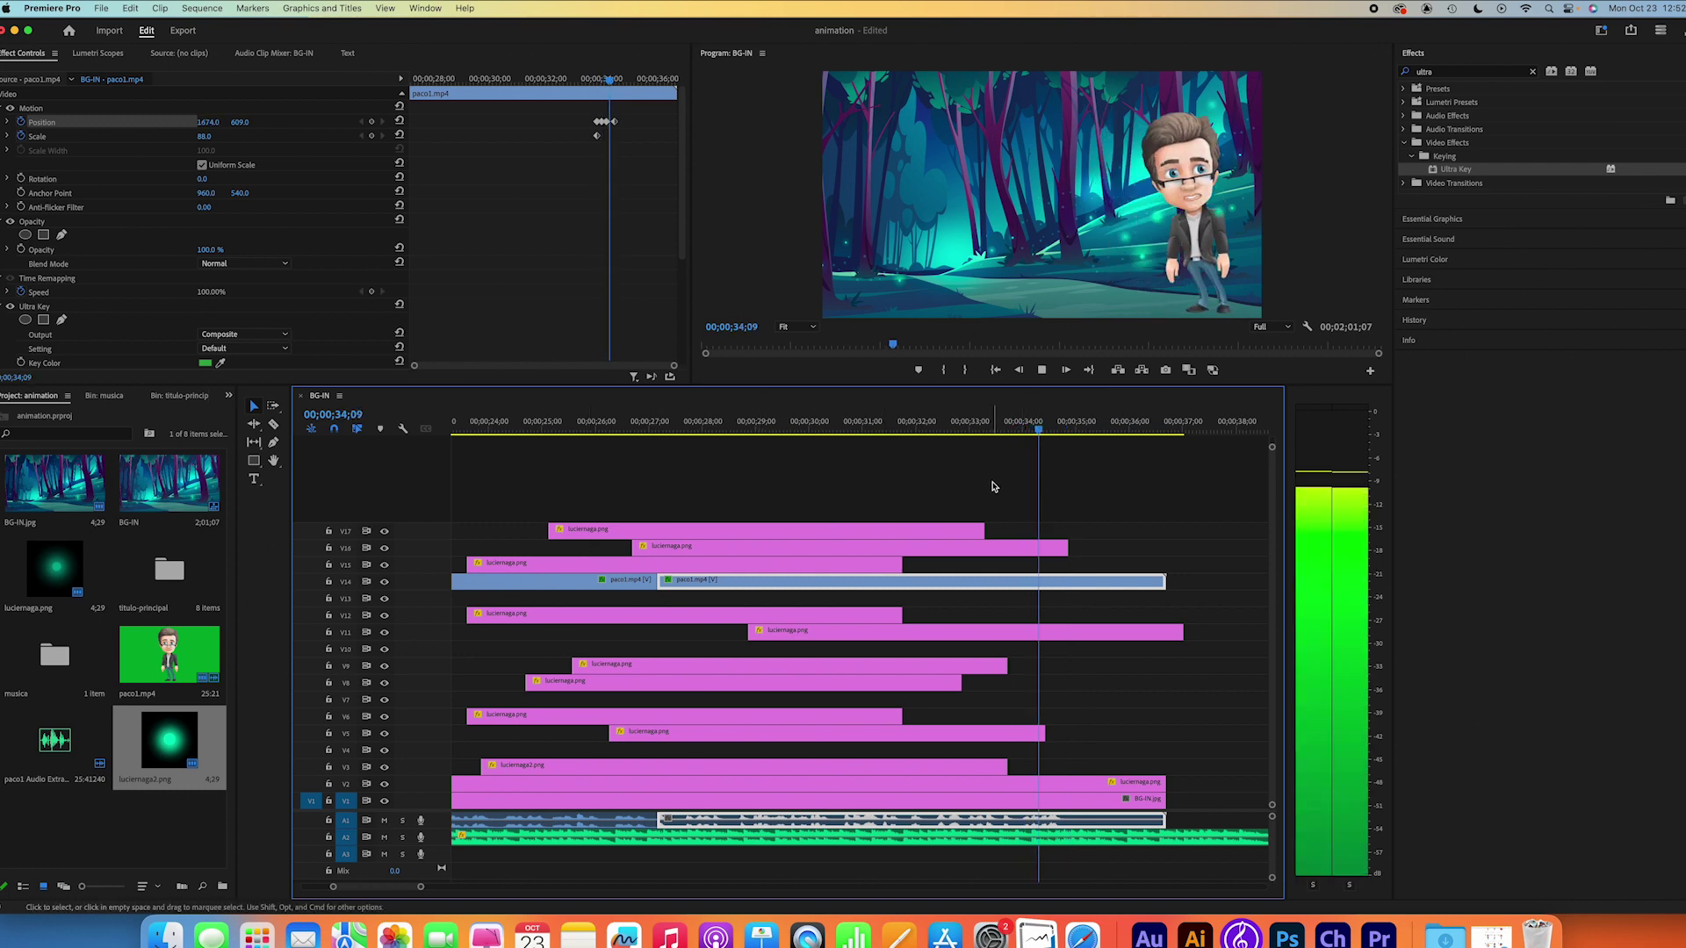
left_click(964, 423)
key("space")
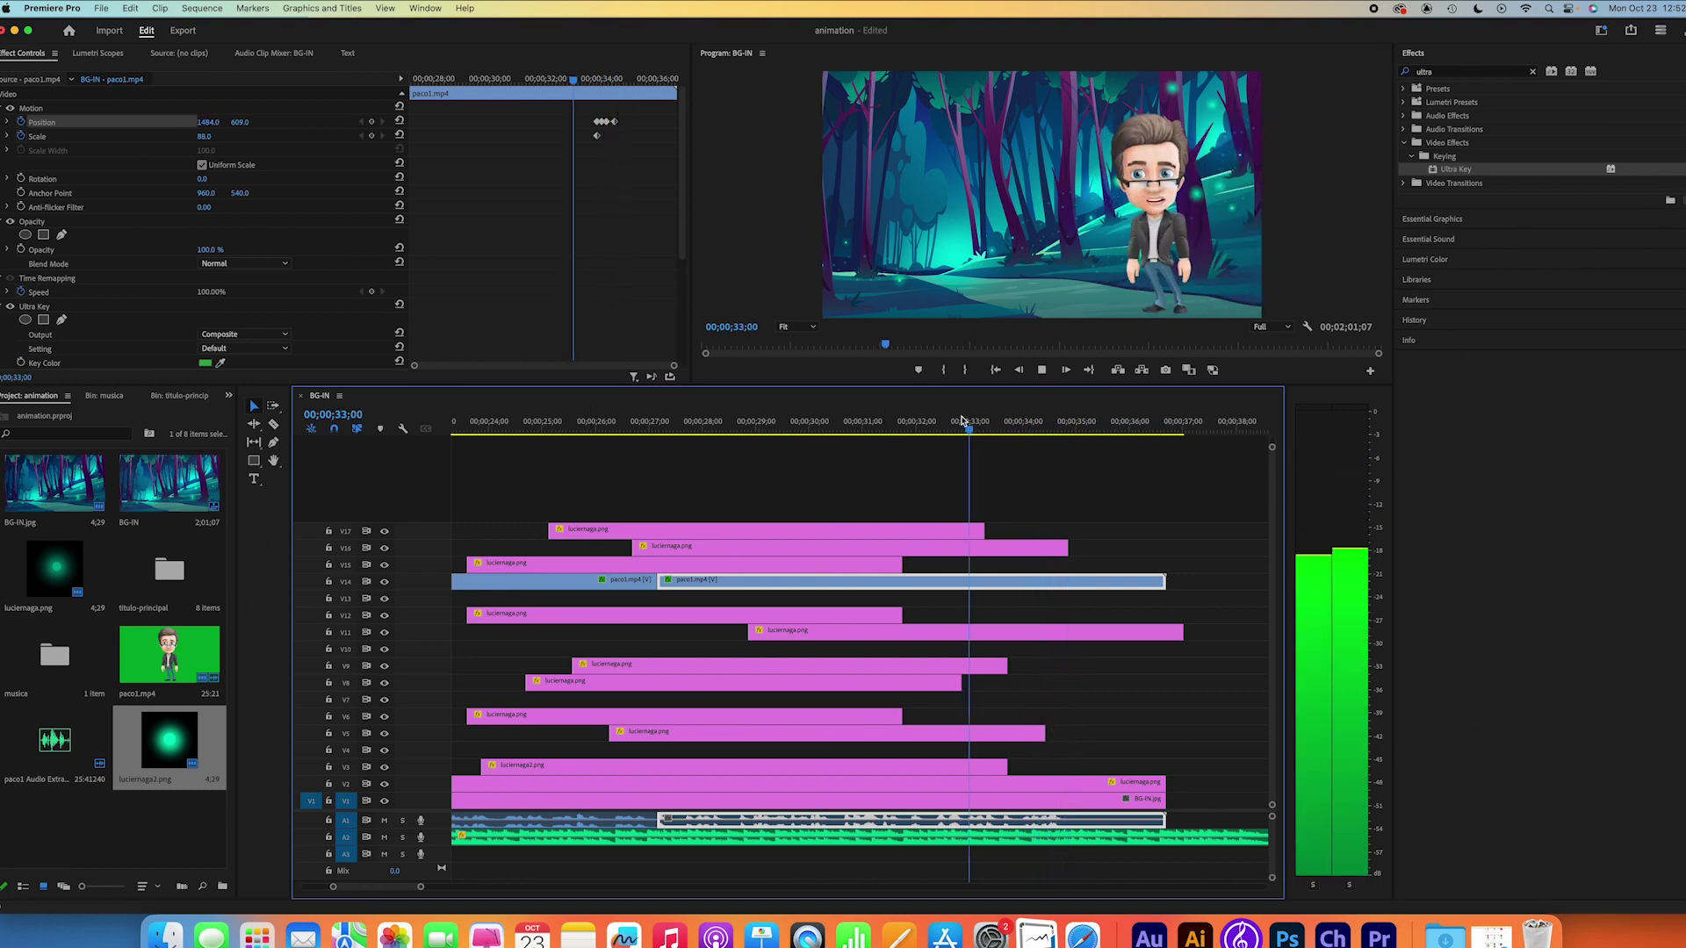
key("space")
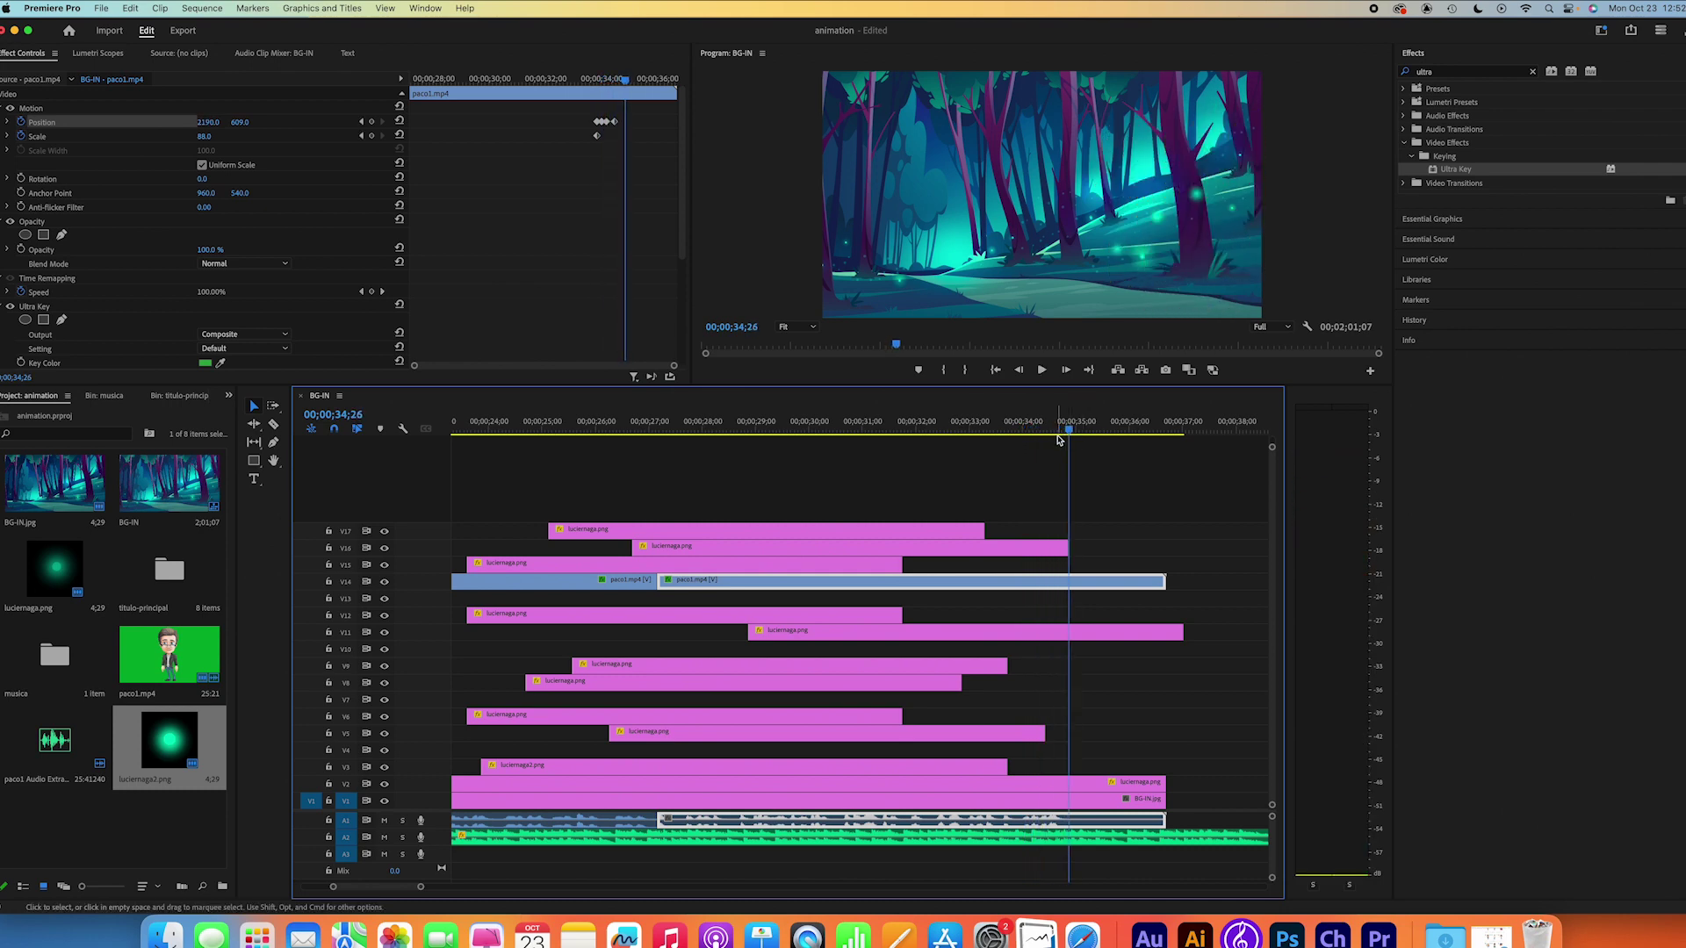
mouse_move(1070, 432)
left_mouse_down()
mouse_move(1013, 433)
mouse_move(1040, 434)
left_mouse_up()
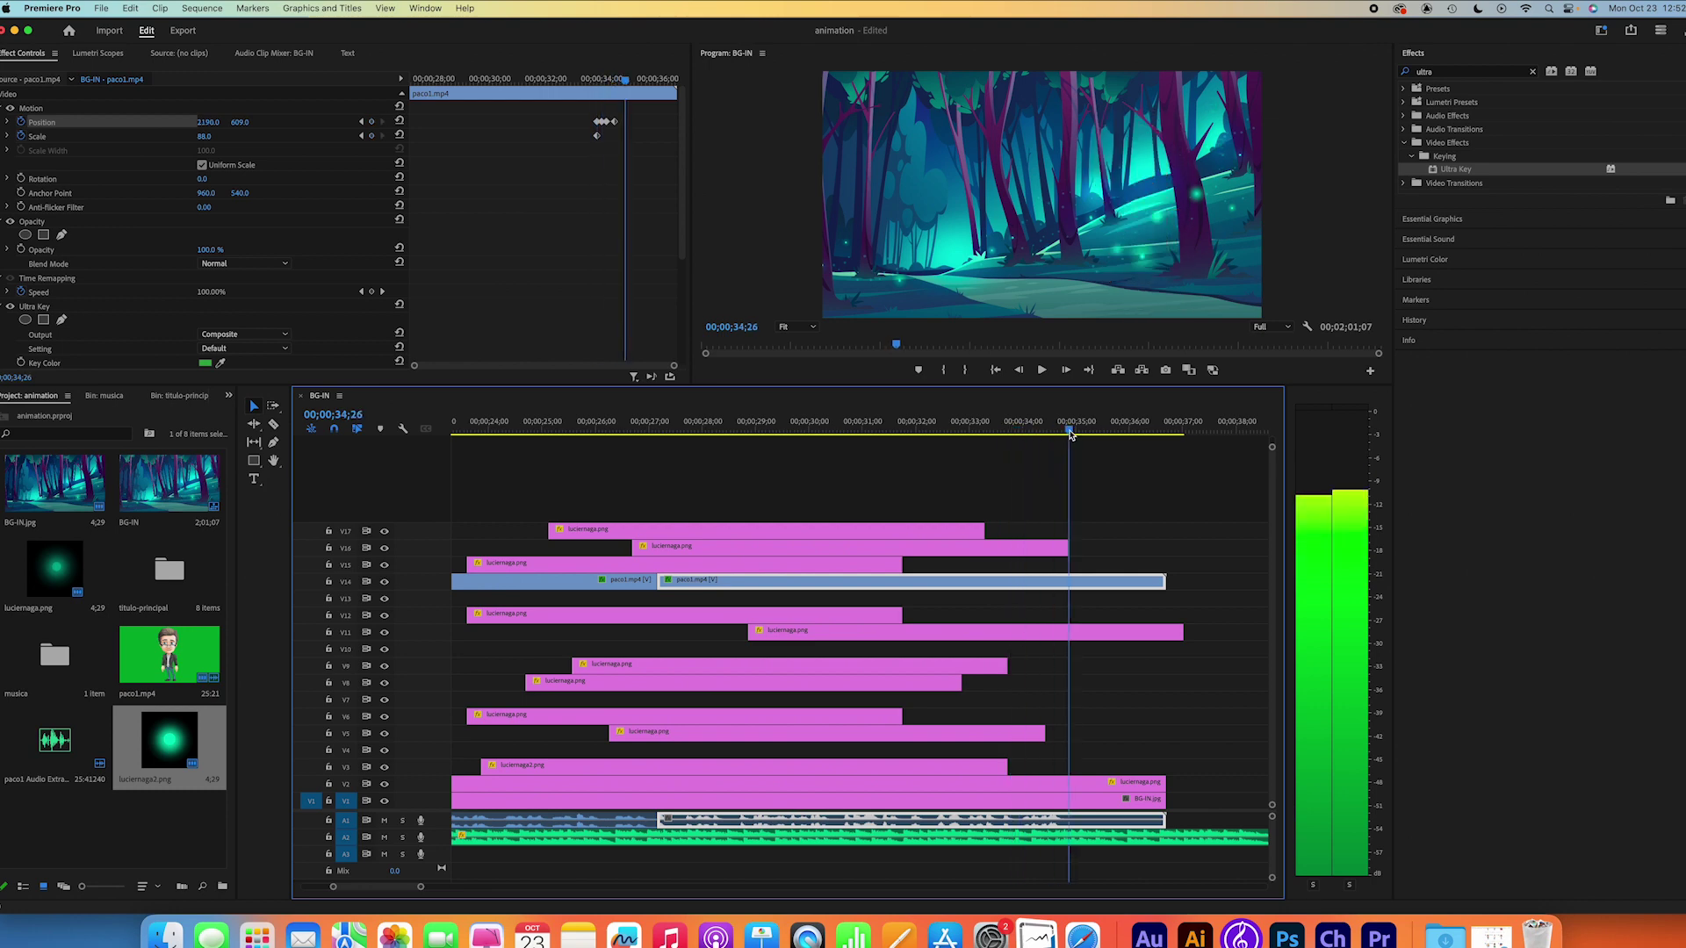
left_click_drag(1040, 434, 1013, 433)
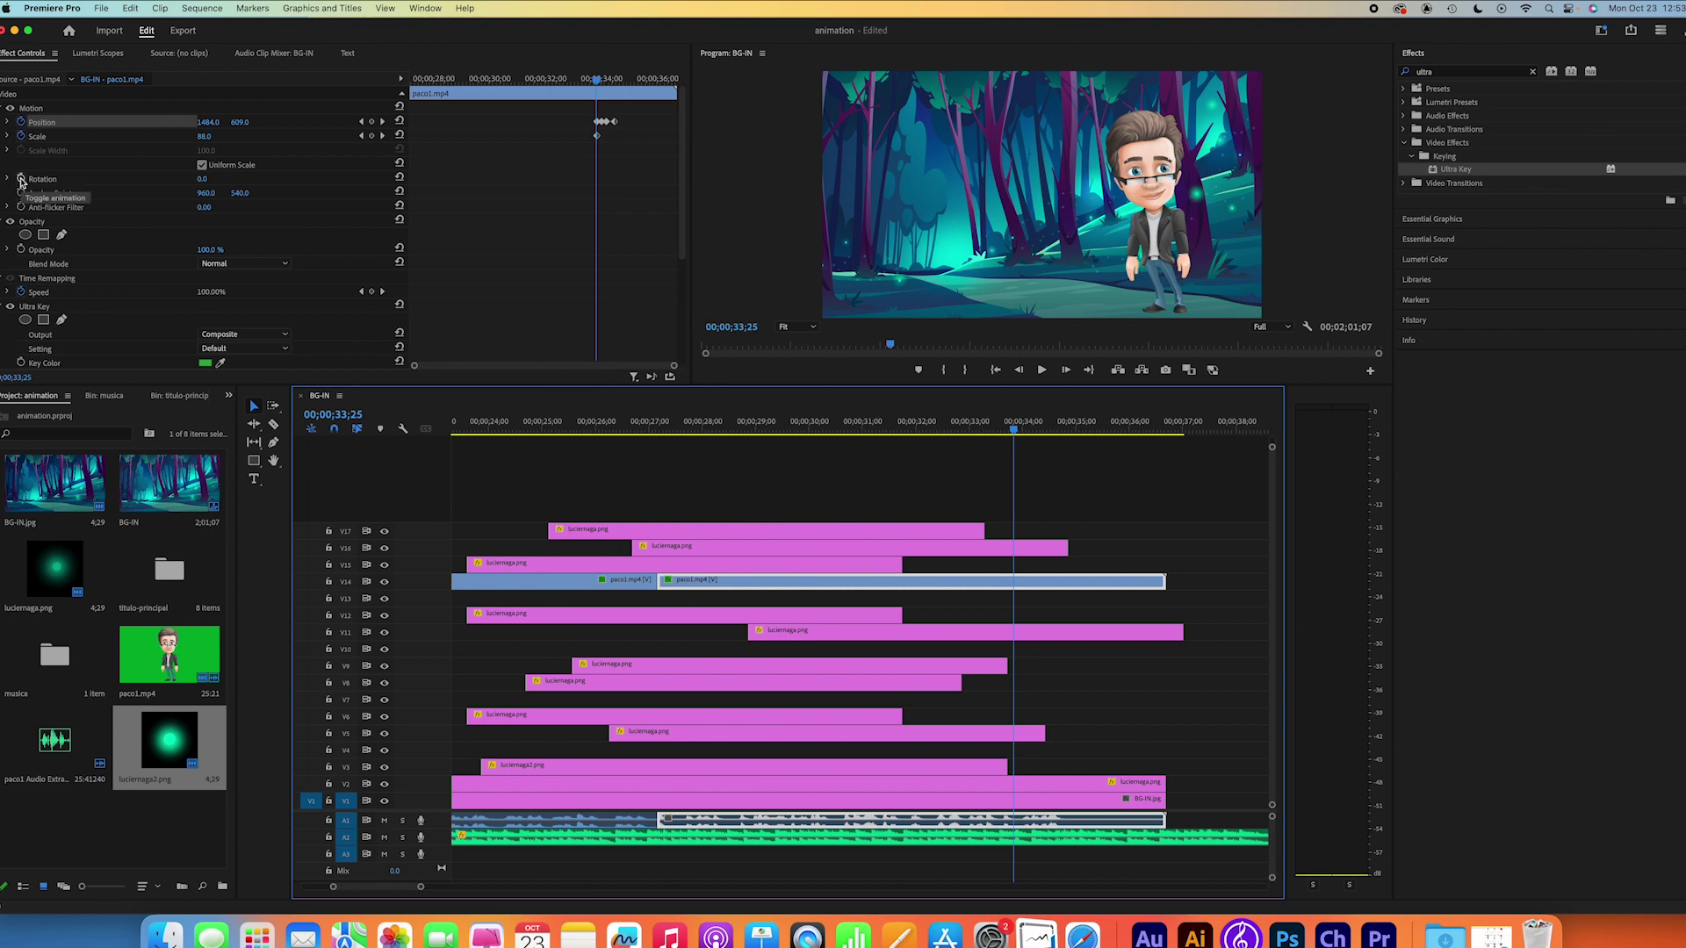
left_click(35, 112)
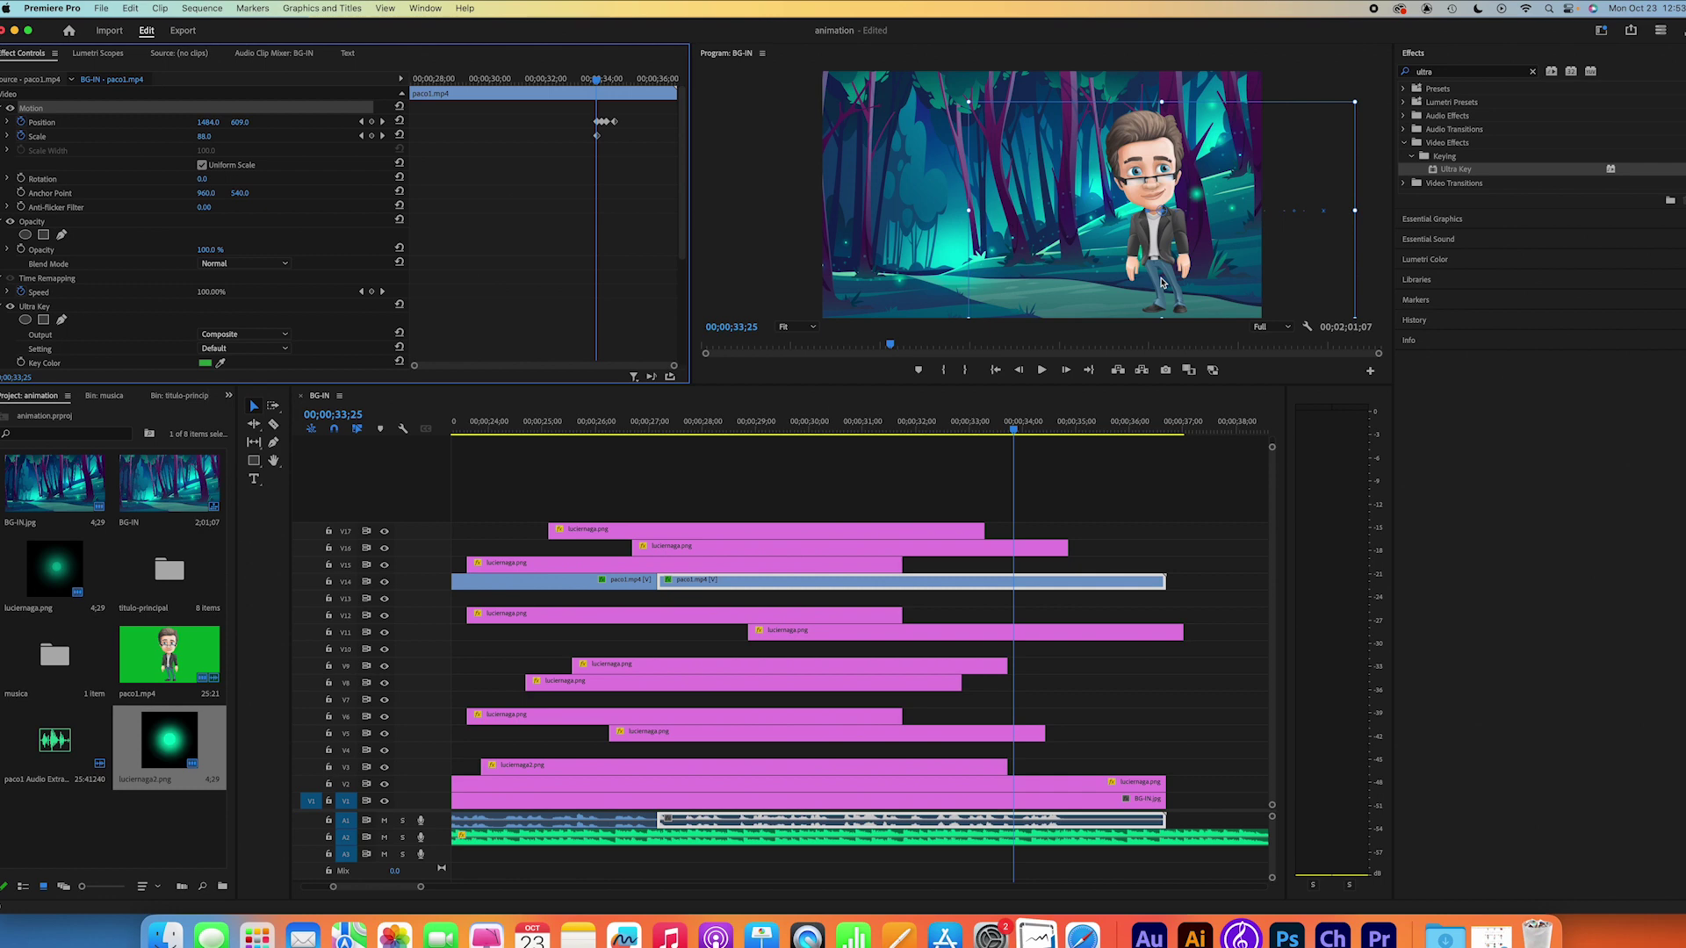
Step: Drag the second paco1.mp4 clip's anchor point down to the presenter's feet, then check the motion around 33;24–34;02
left_click(1017, 431)
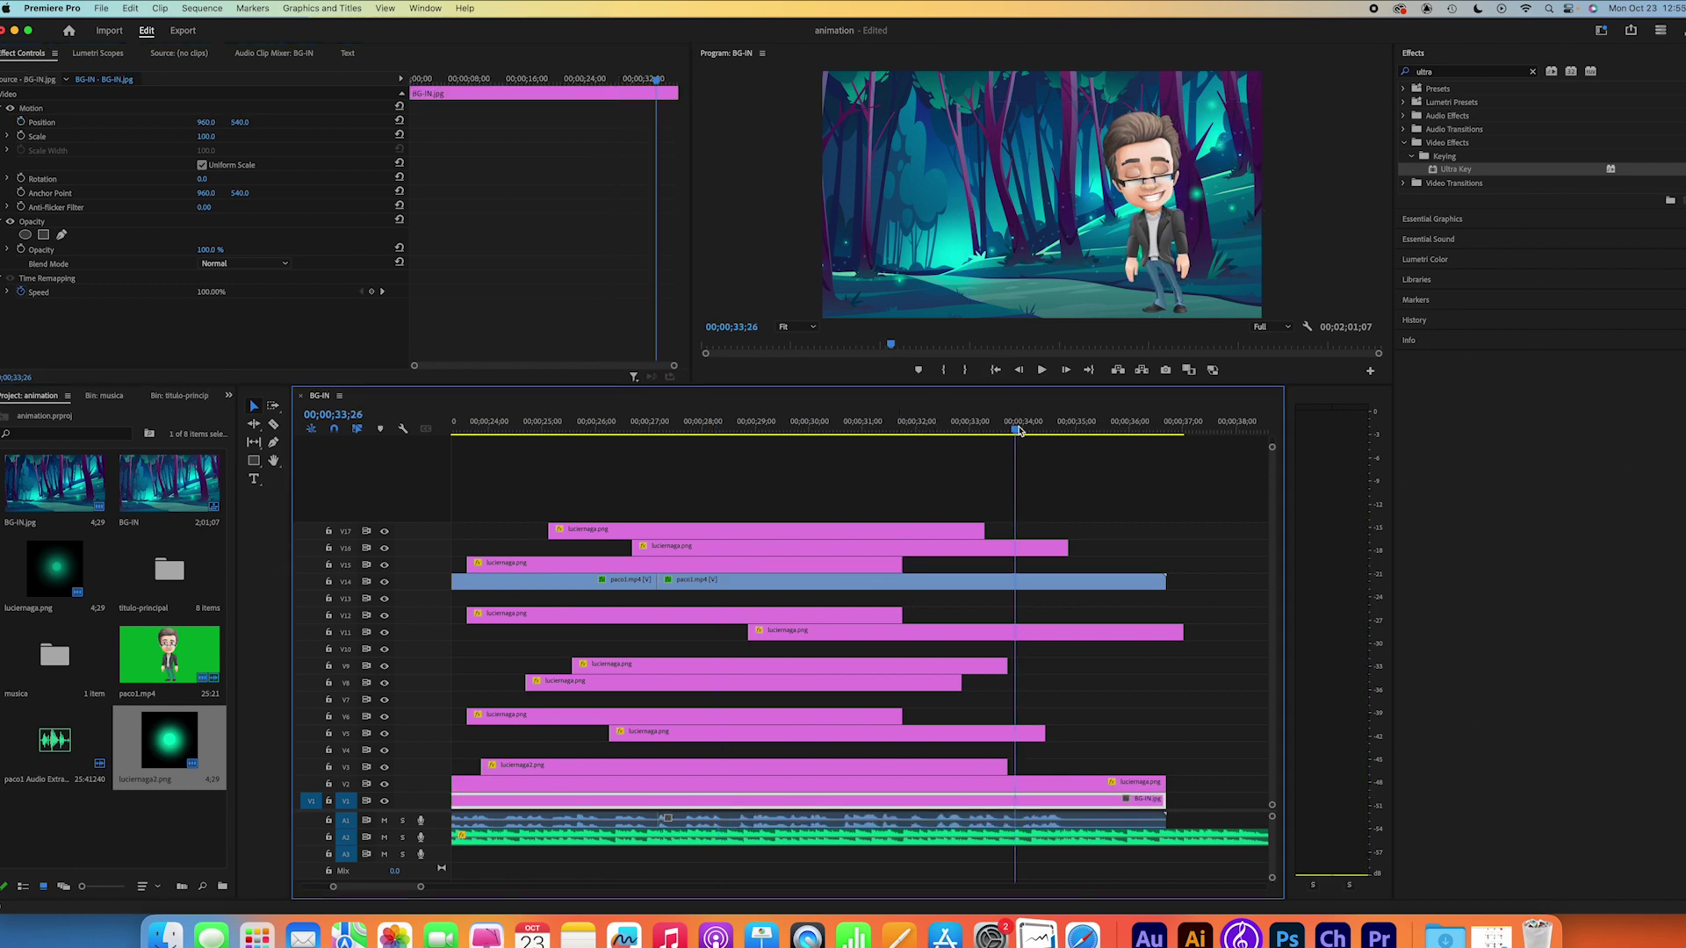
left_click(1043, 587)
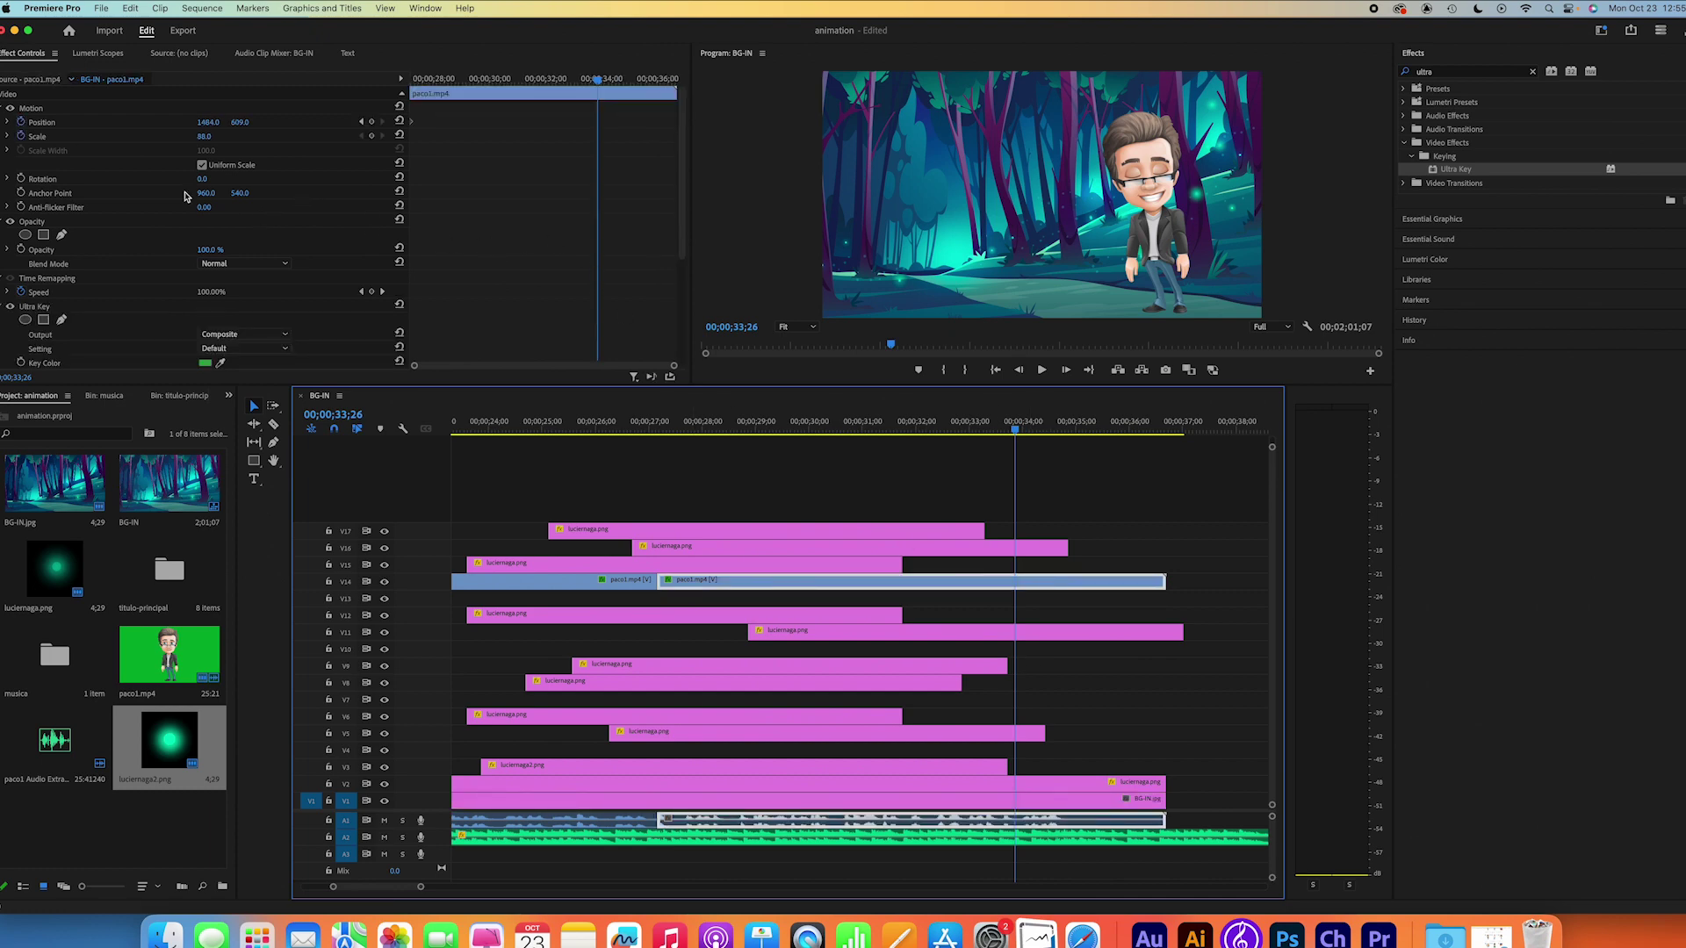
left_click(31, 108)
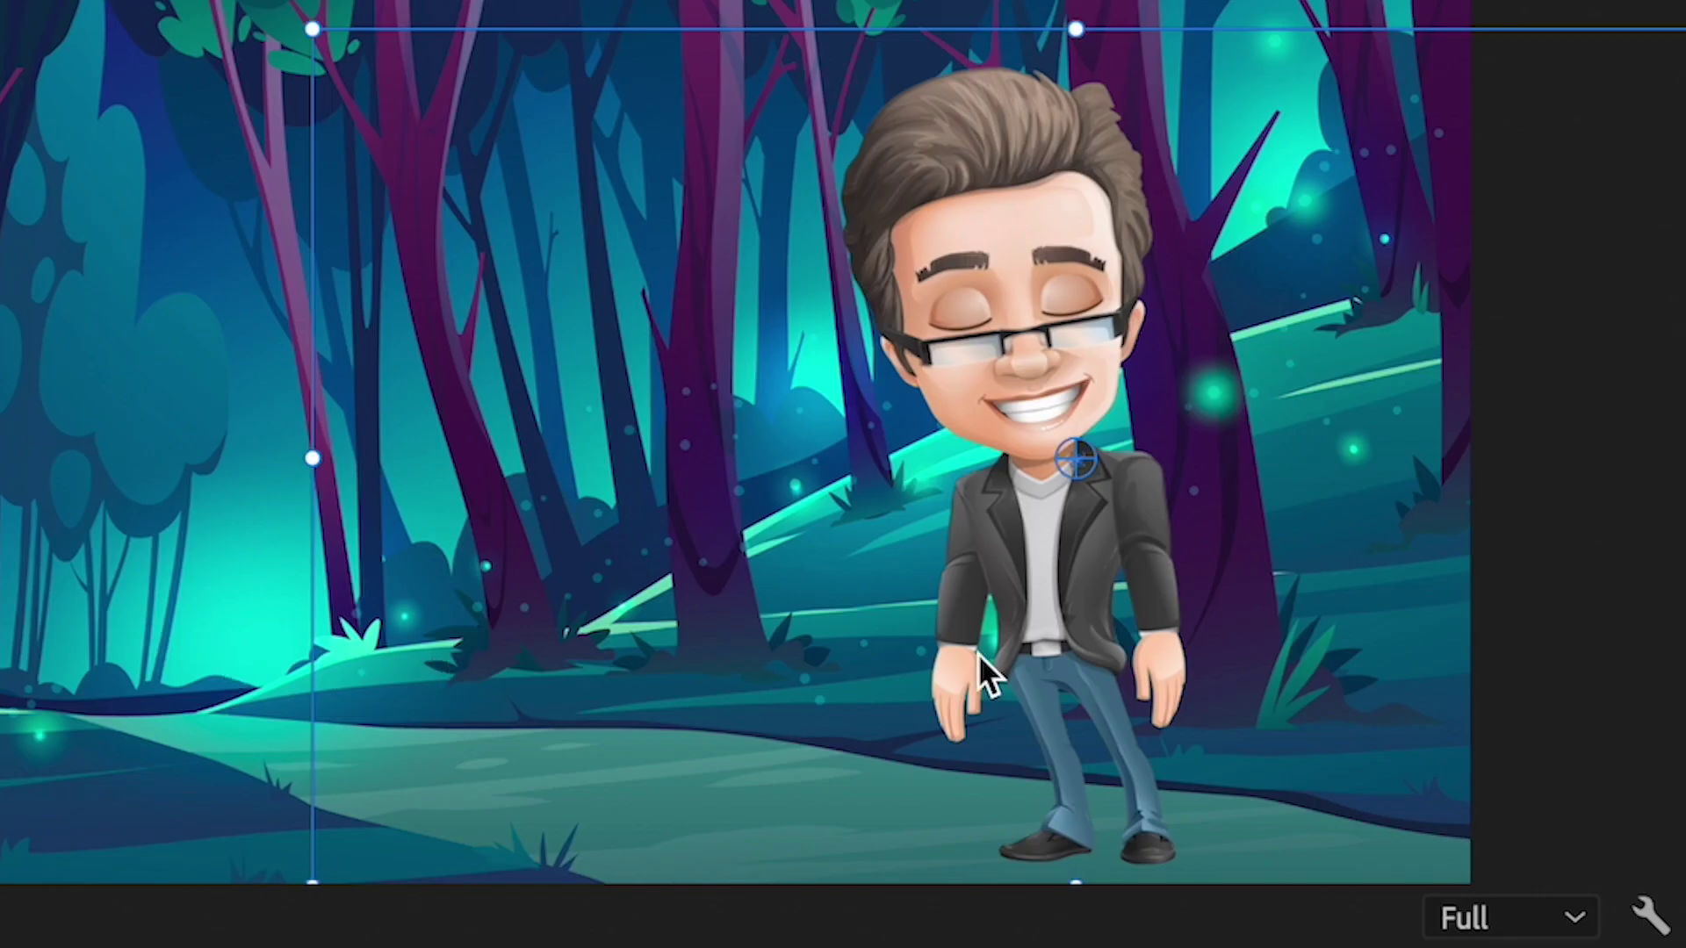
mouse_move(1064, 463)
left_mouse_down()
mouse_move(992, 525)
mouse_move(1073, 550)
left_mouse_up()
mouse_move(1068, 459)
left_mouse_down()
mouse_move(1110, 754)
mouse_move(1101, 829)
left_mouse_up()
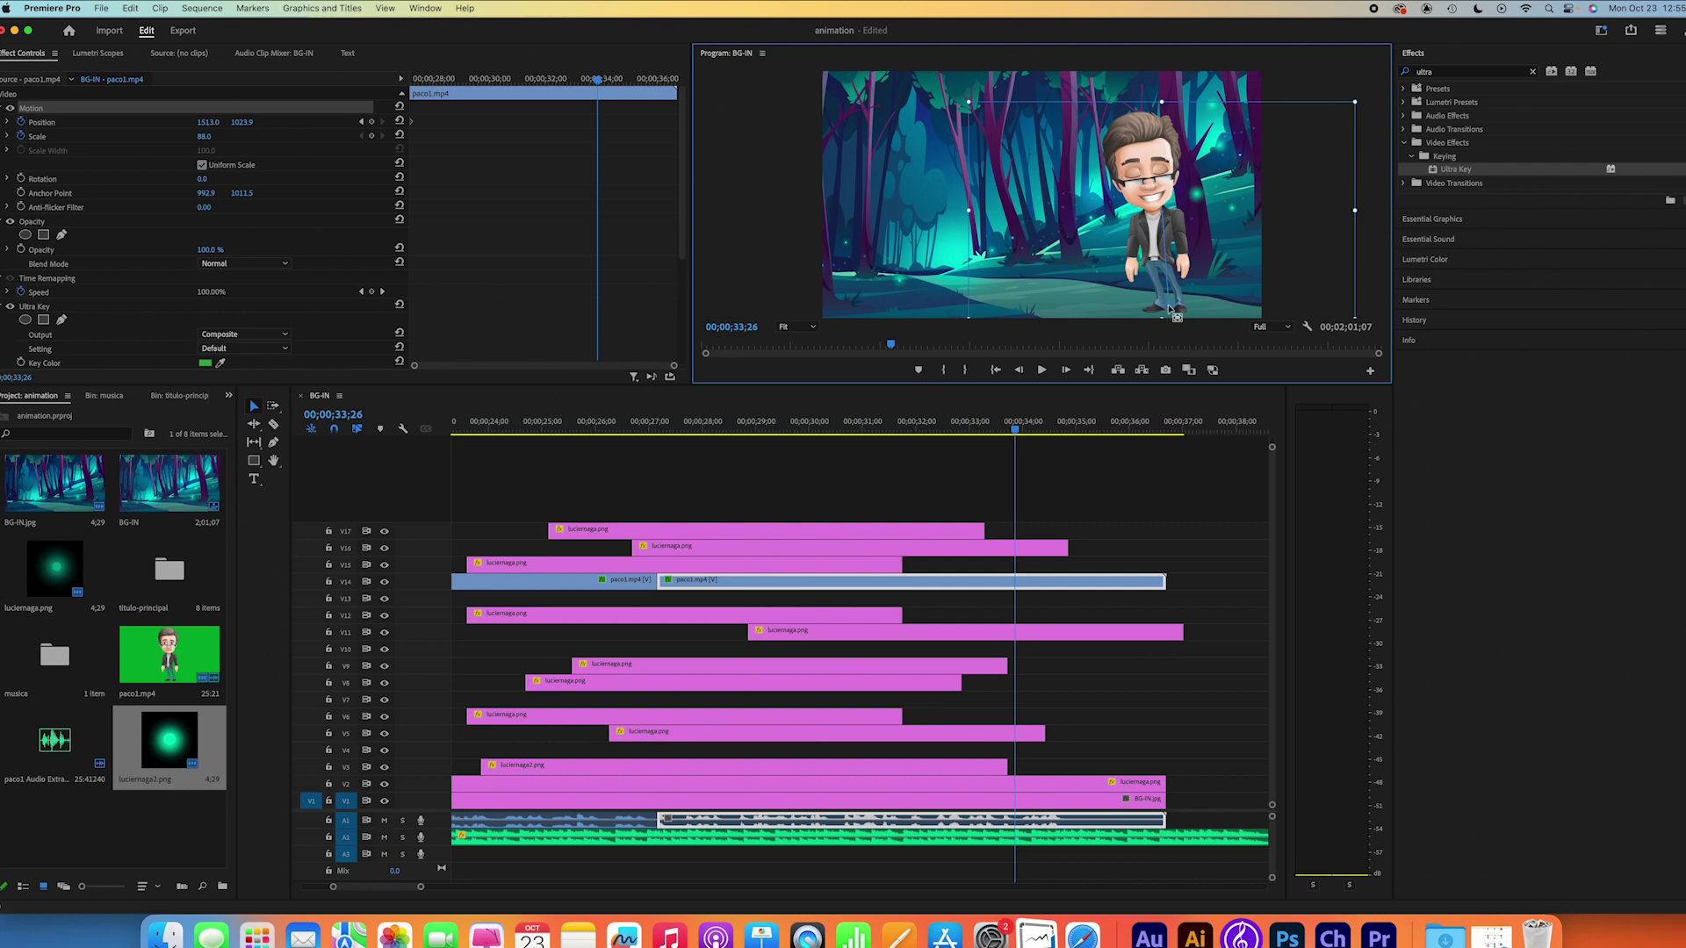
left_click_drag(1169, 309, 1164, 317)
left_click_drag(599, 82, 605, 83)
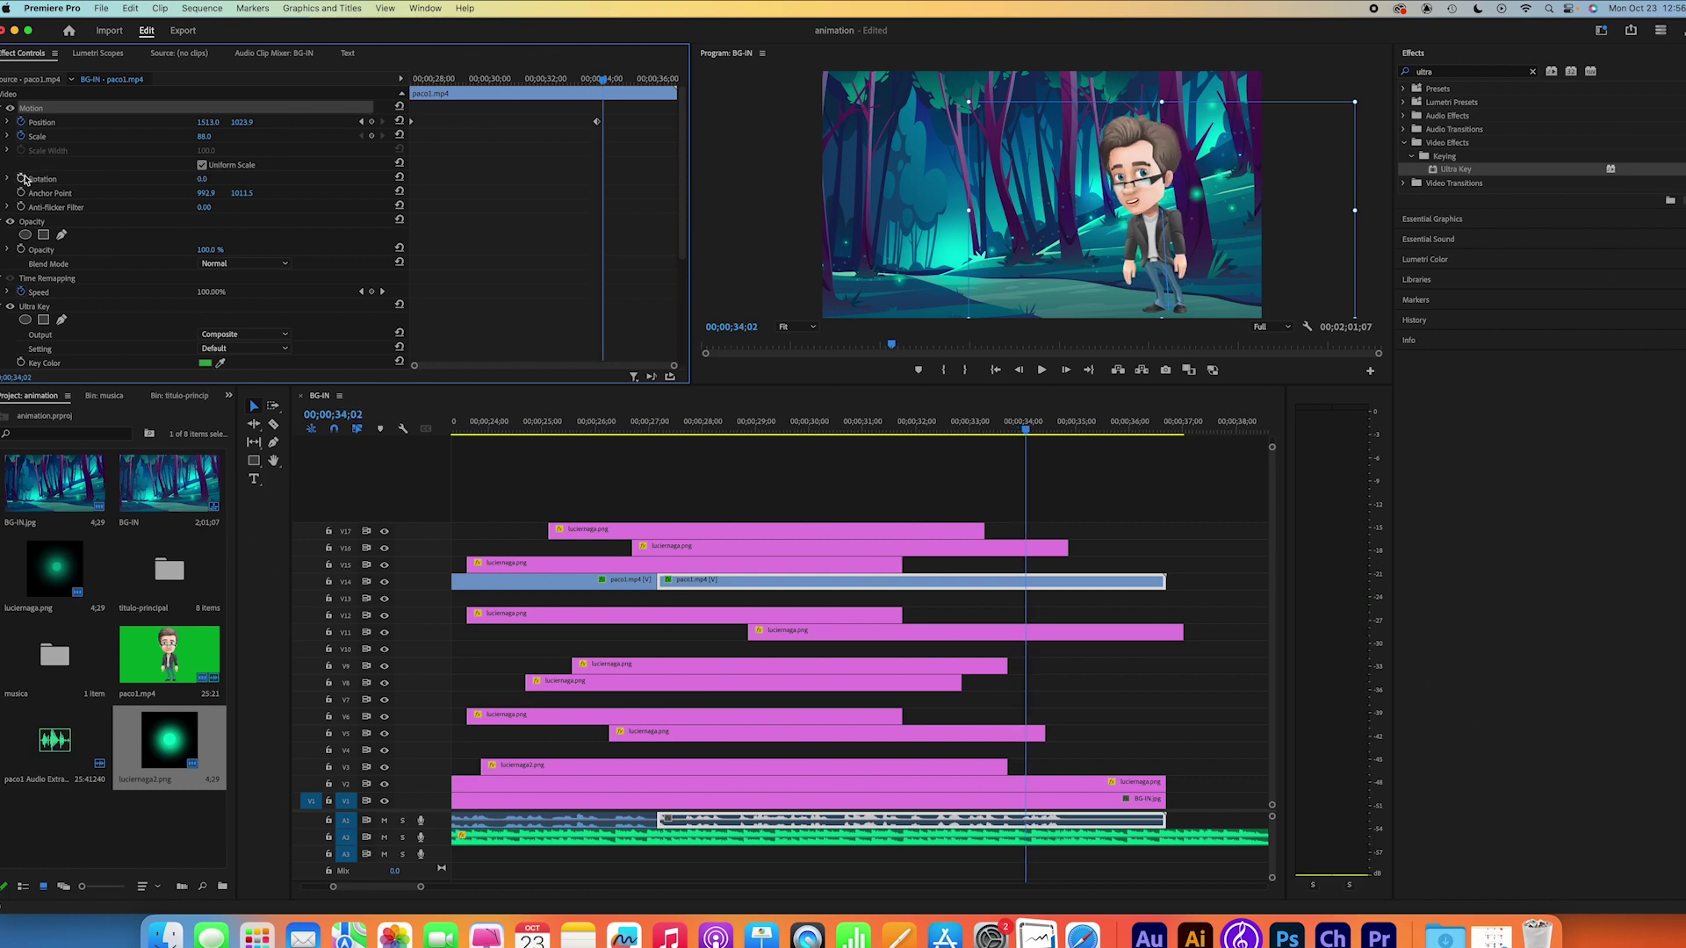
left_click_drag(603, 80, 593, 82)
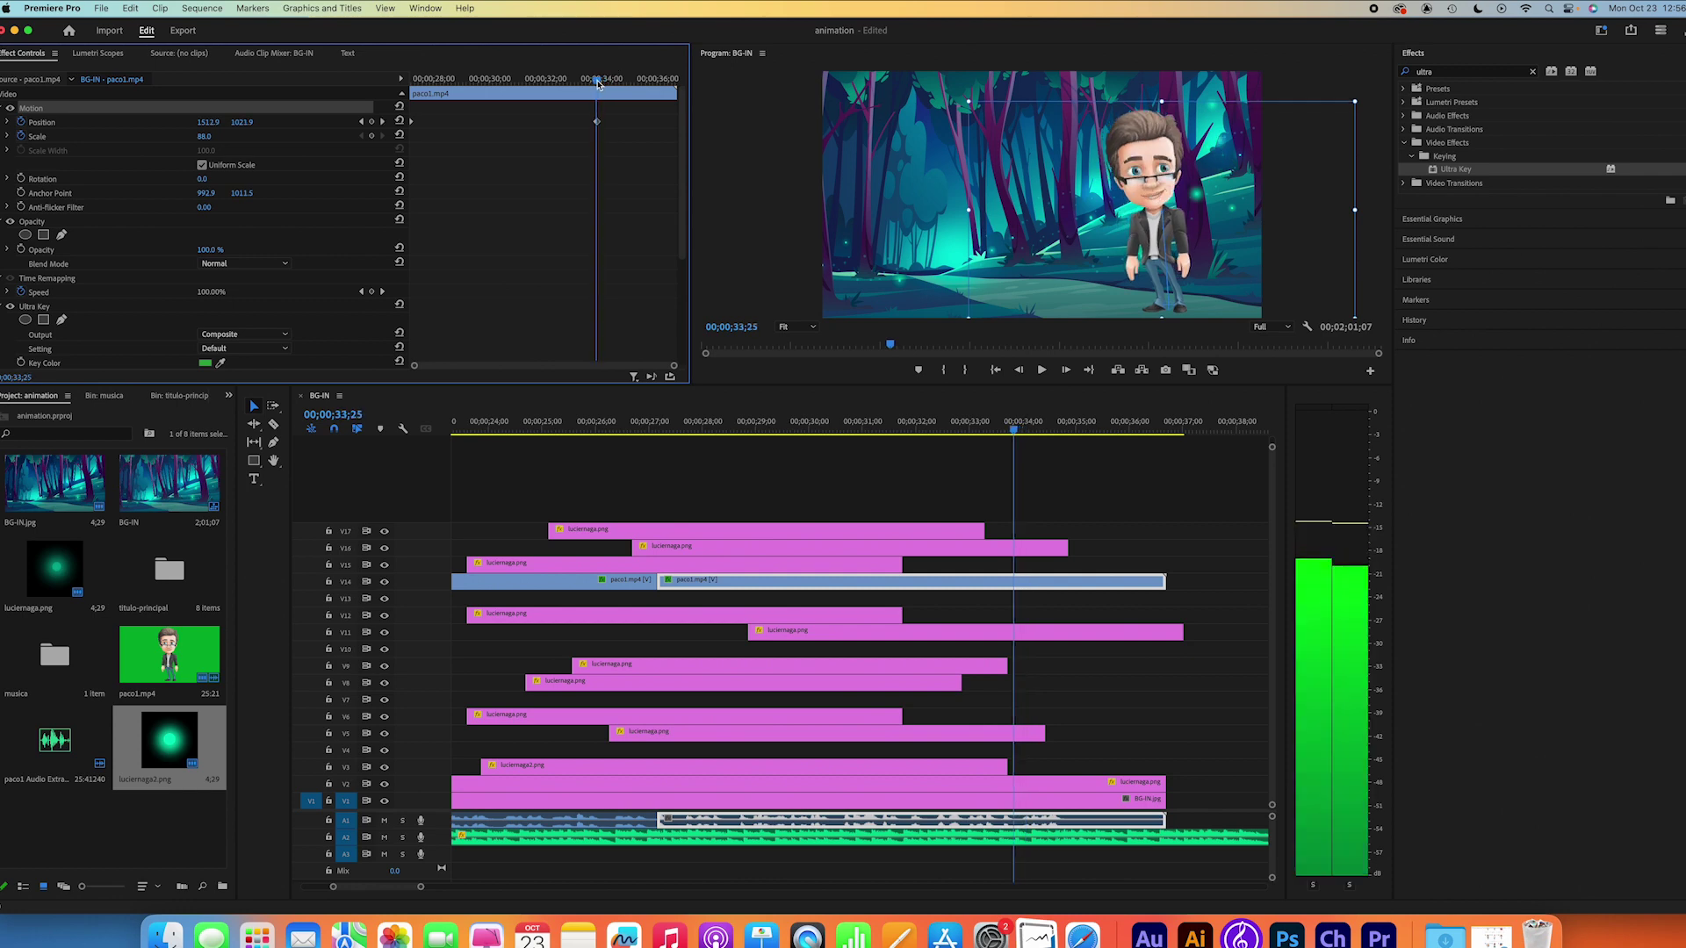
Step: Keyframe Rotation and Scale at 33;24, then tilt the presenter to -3.3° at 33;29
left_click(21, 179)
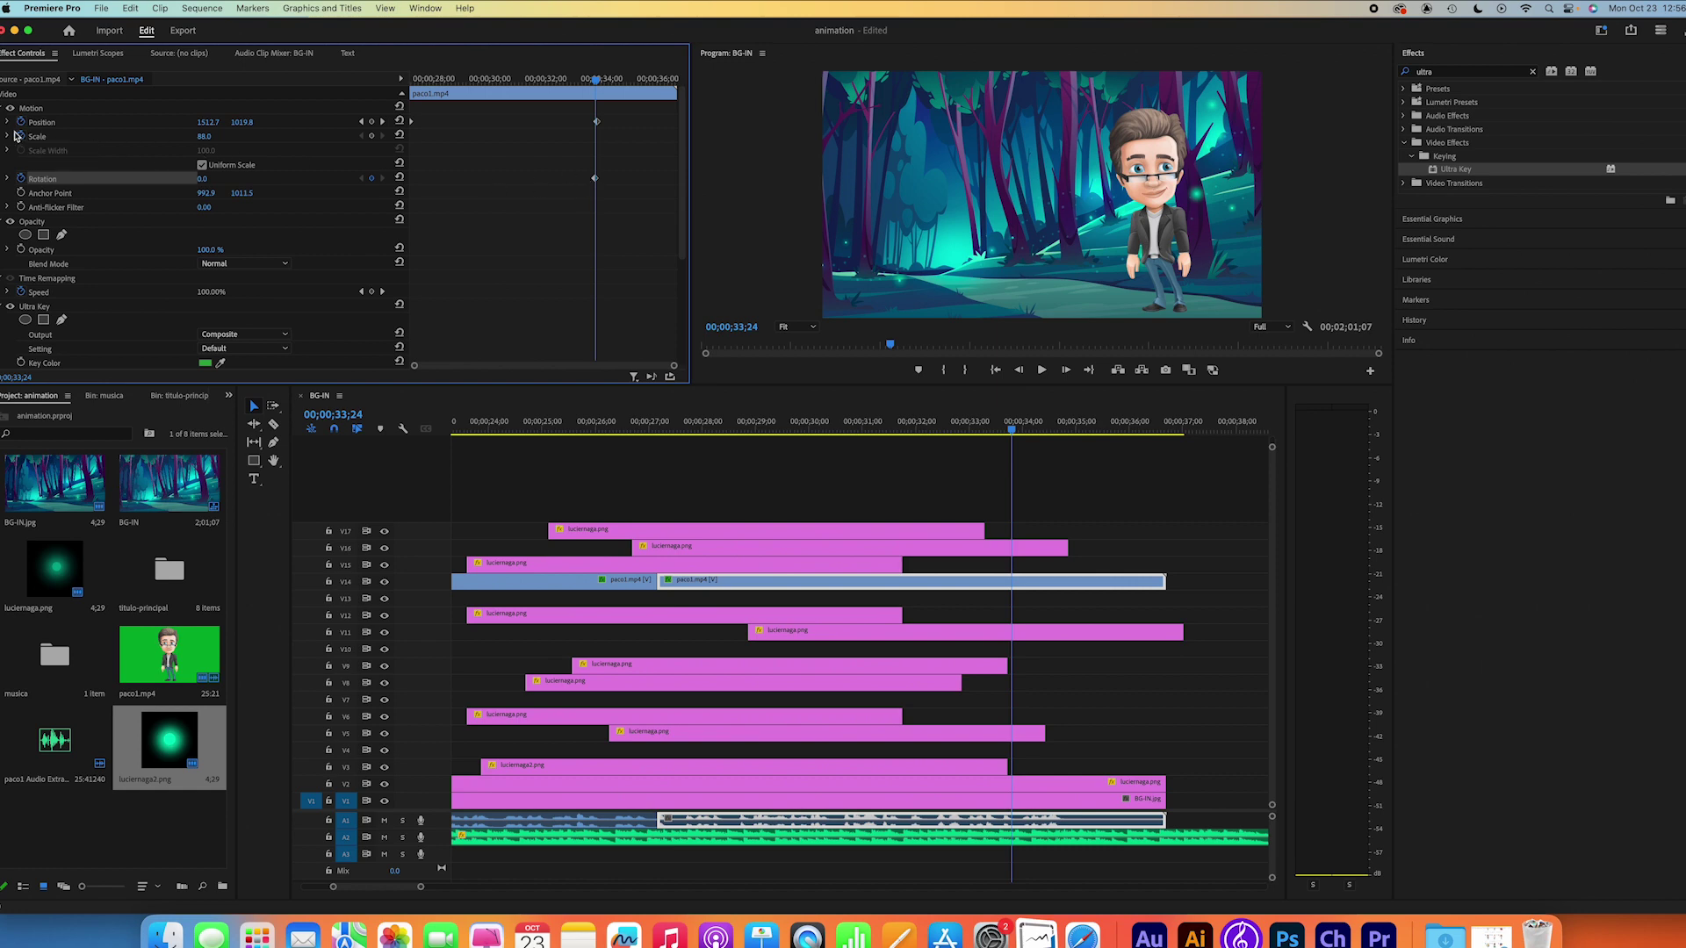
left_click(373, 136)
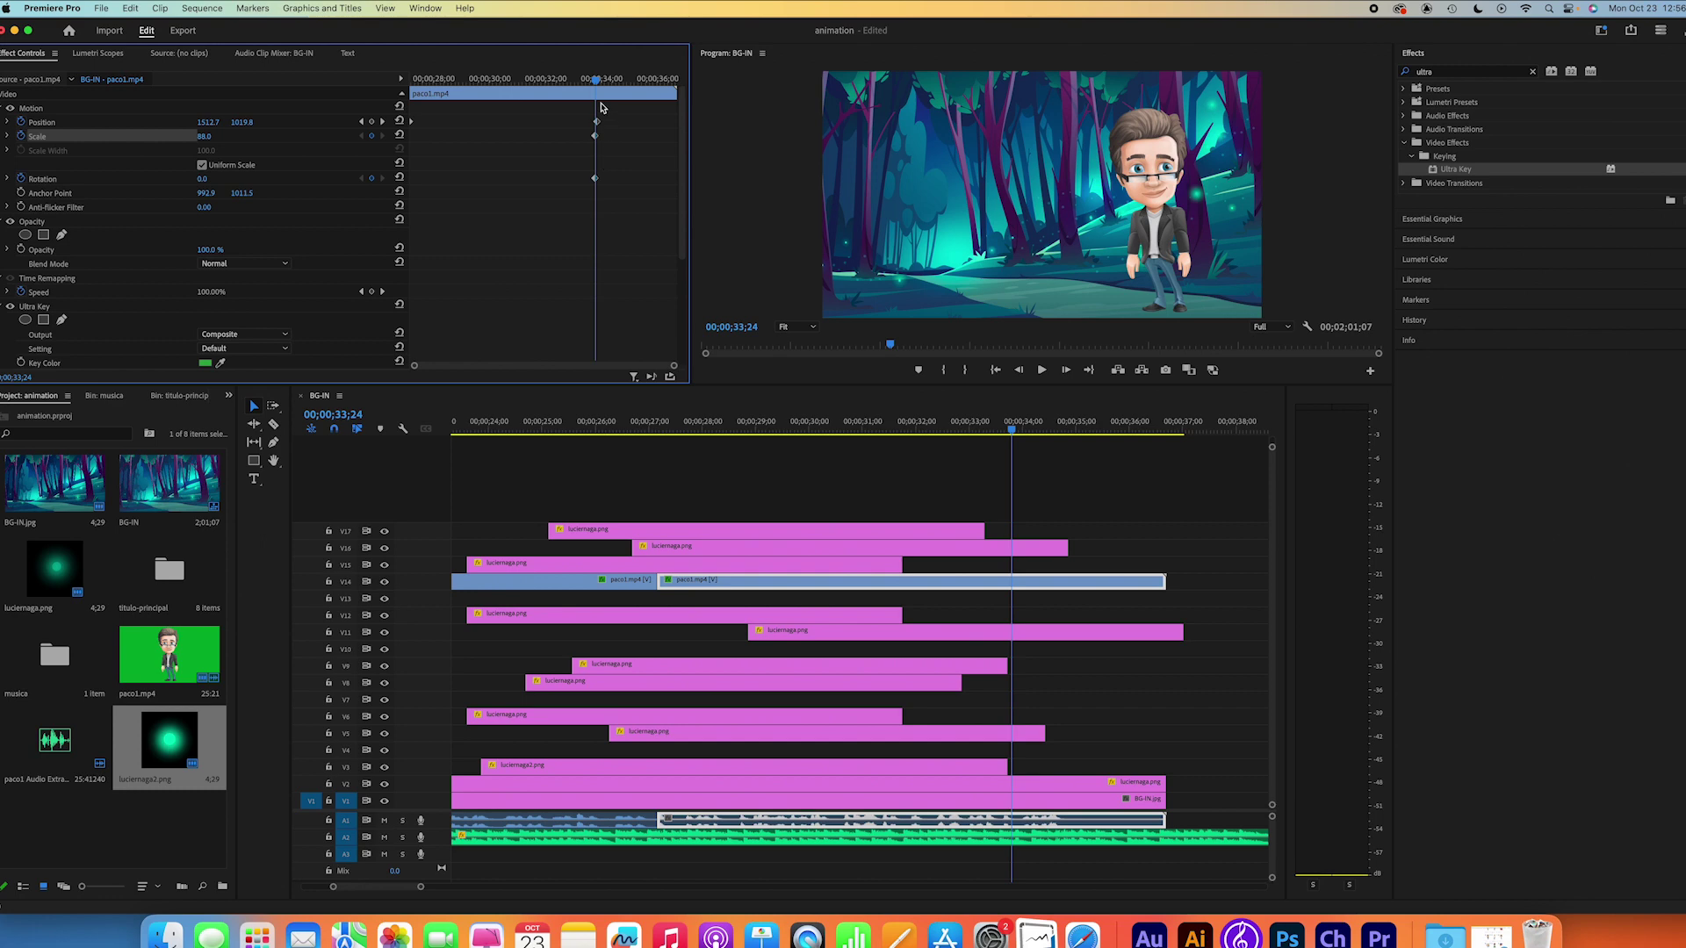
left_click_drag(597, 83, 603, 85)
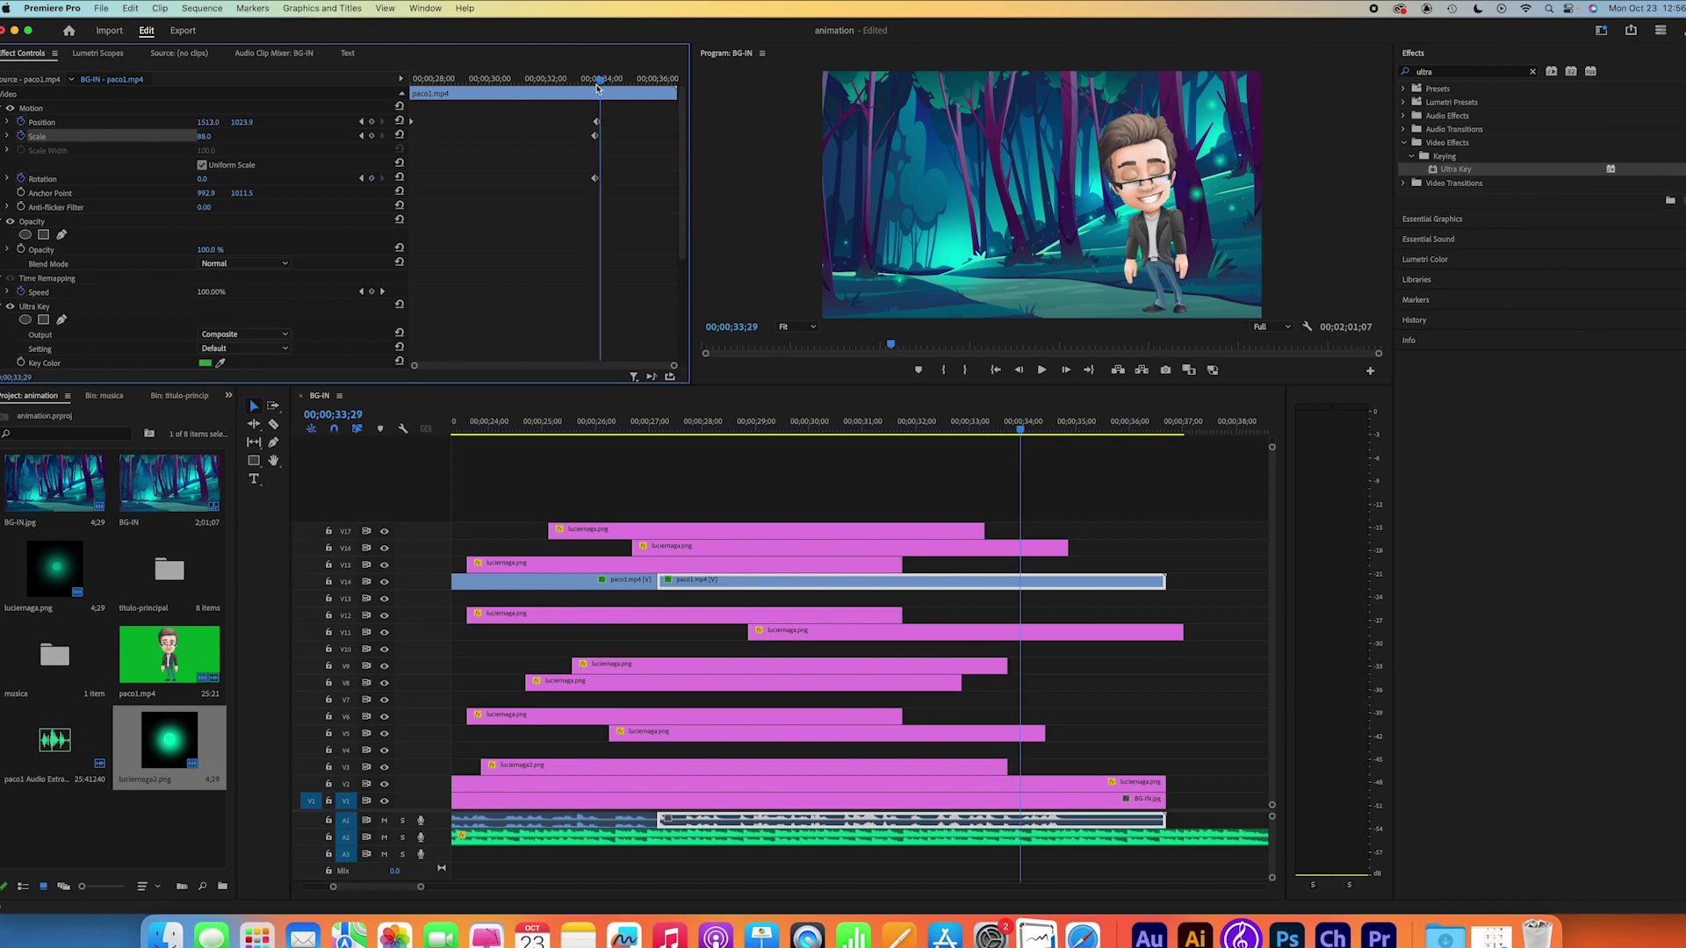
left_click(33, 110)
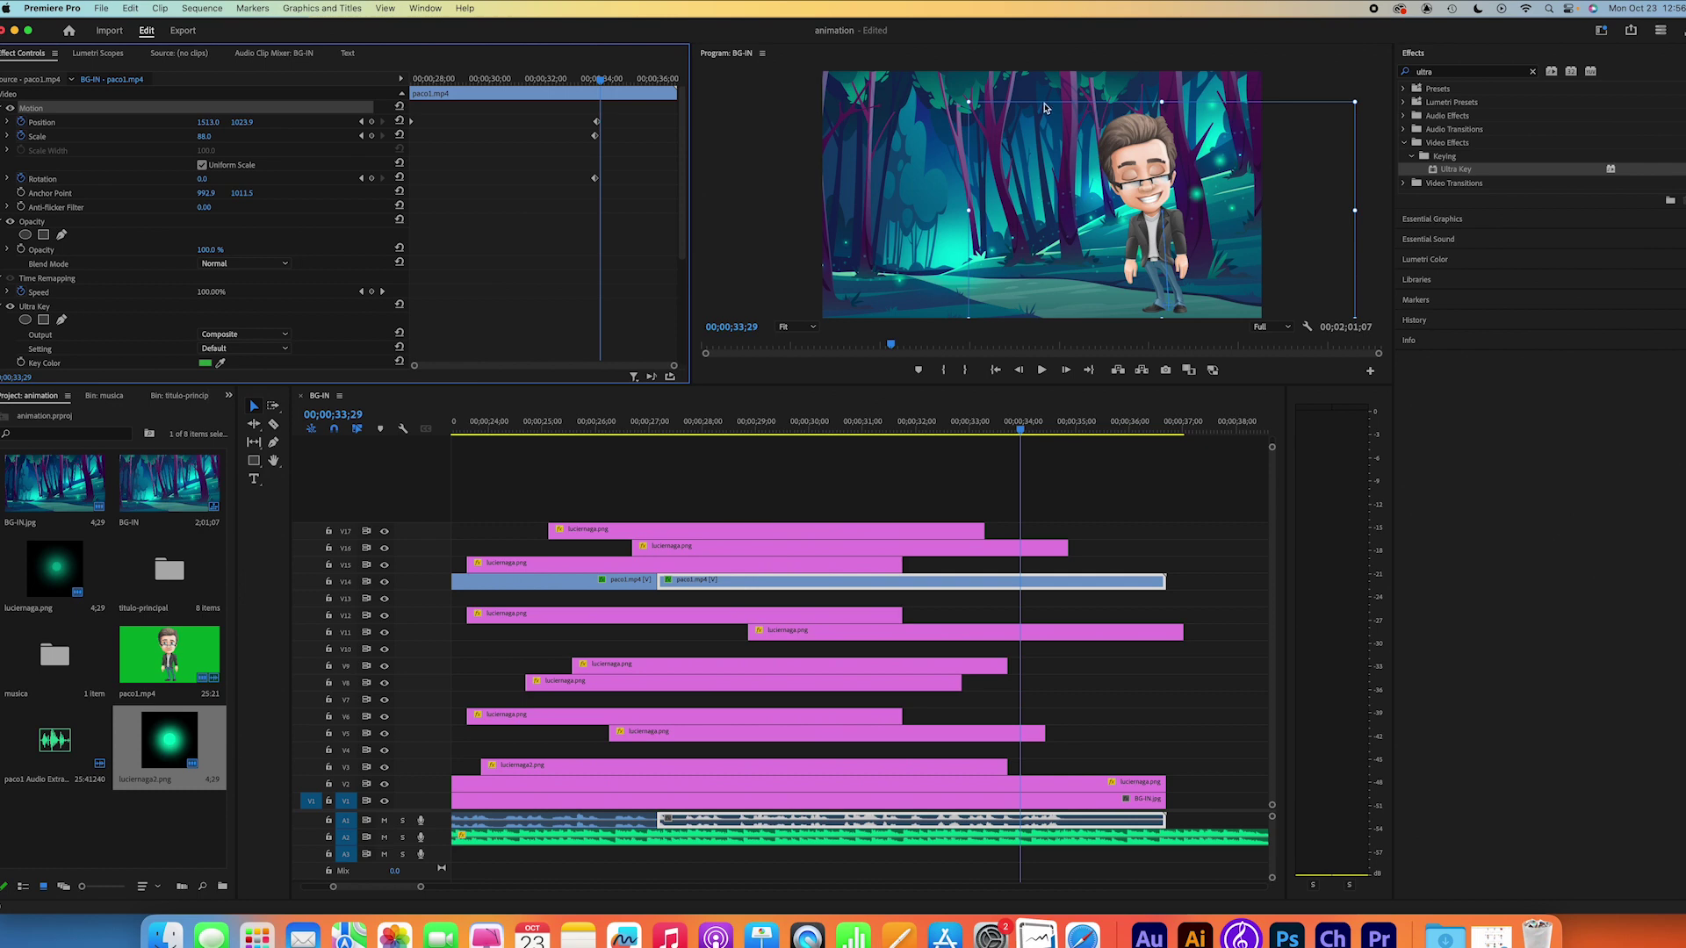
mouse_move(967, 100)
left_mouse_down()
mouse_move(839, 173)
mouse_move(1065, 159)
mouse_move(1016, 163)
left_mouse_up()
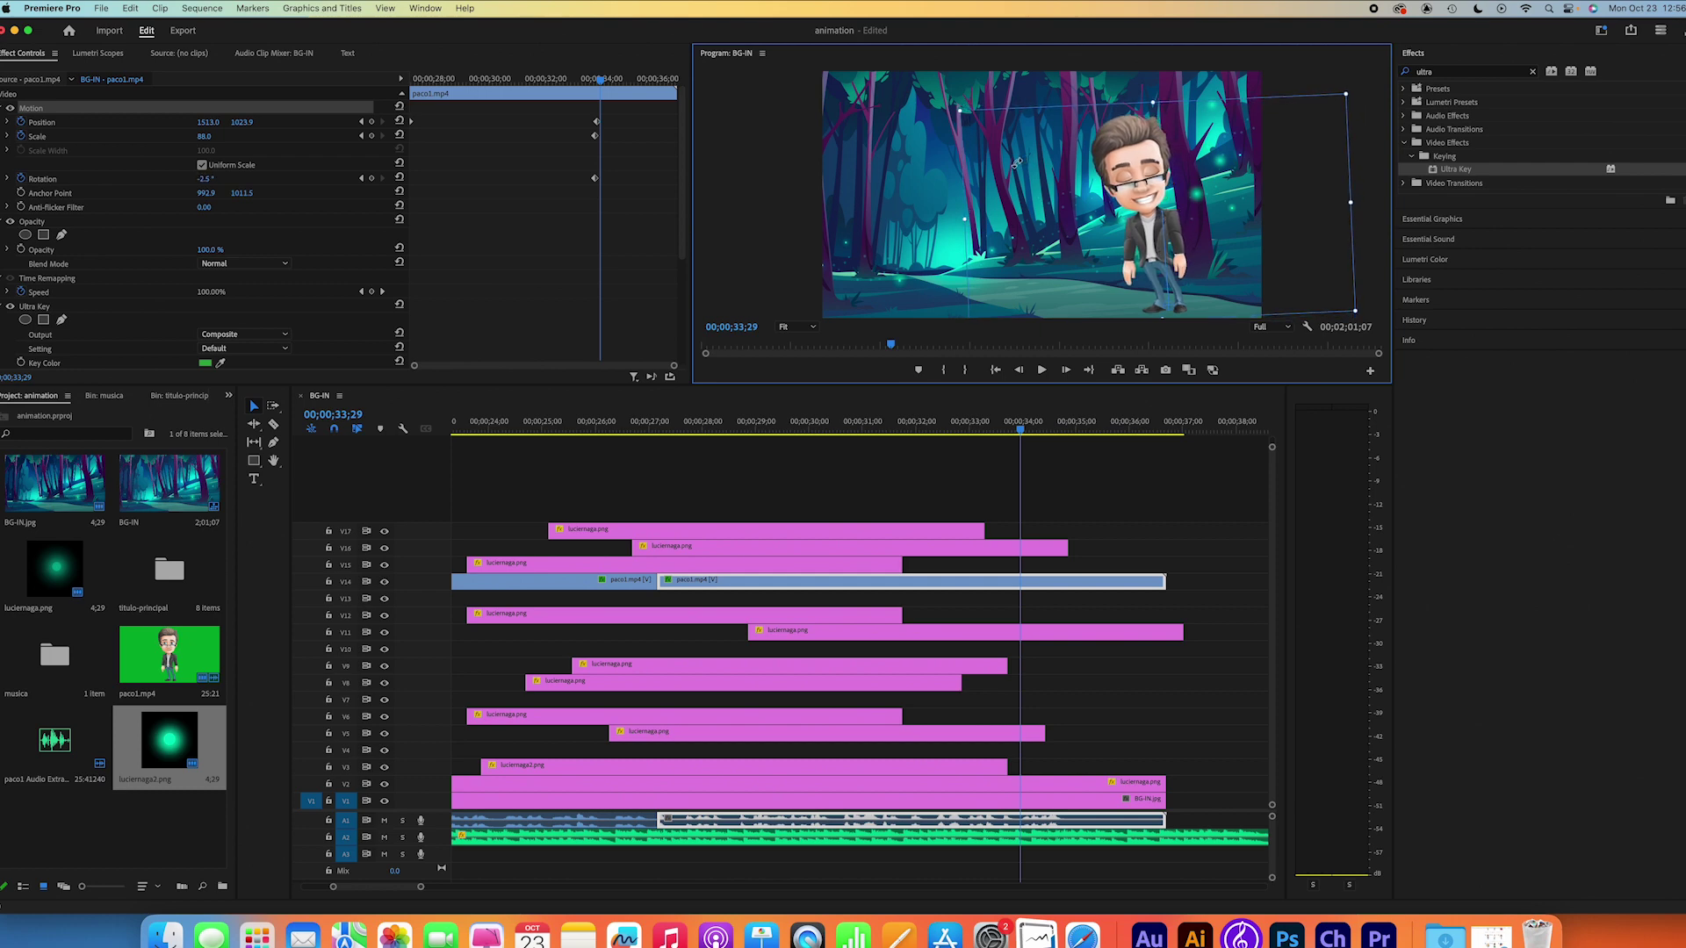
left_click_drag(1017, 164, 1014, 165)
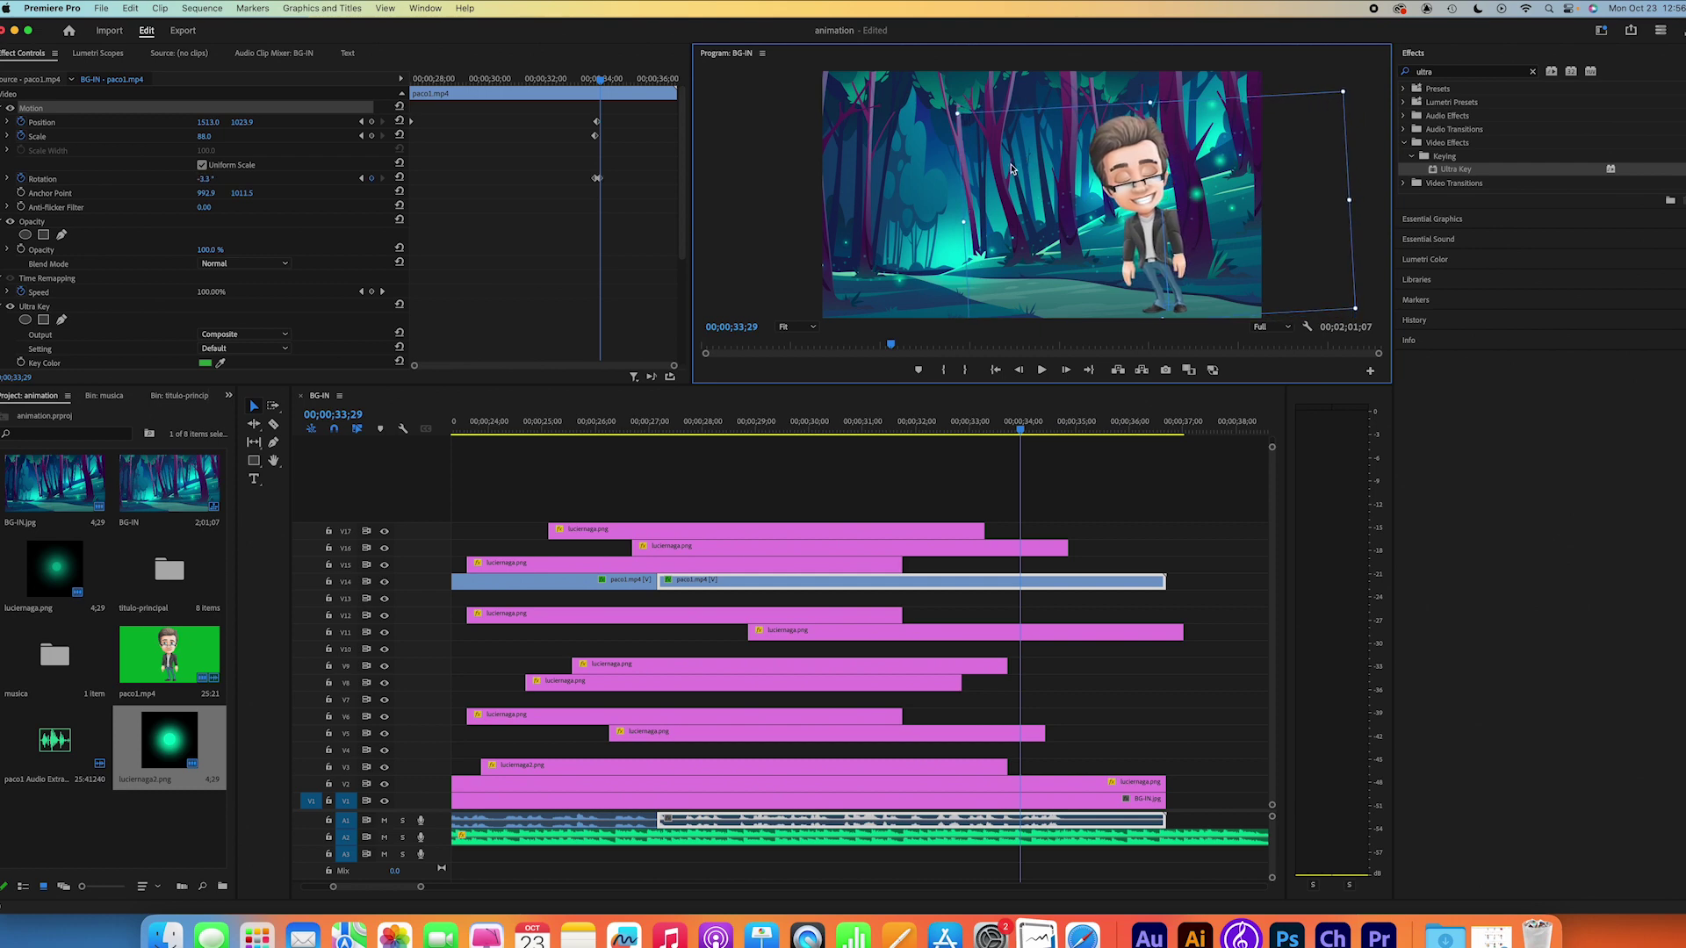
Step: Nudge the tilted presenter slightly left to Position 1461, 1023.9
left_click(212, 128)
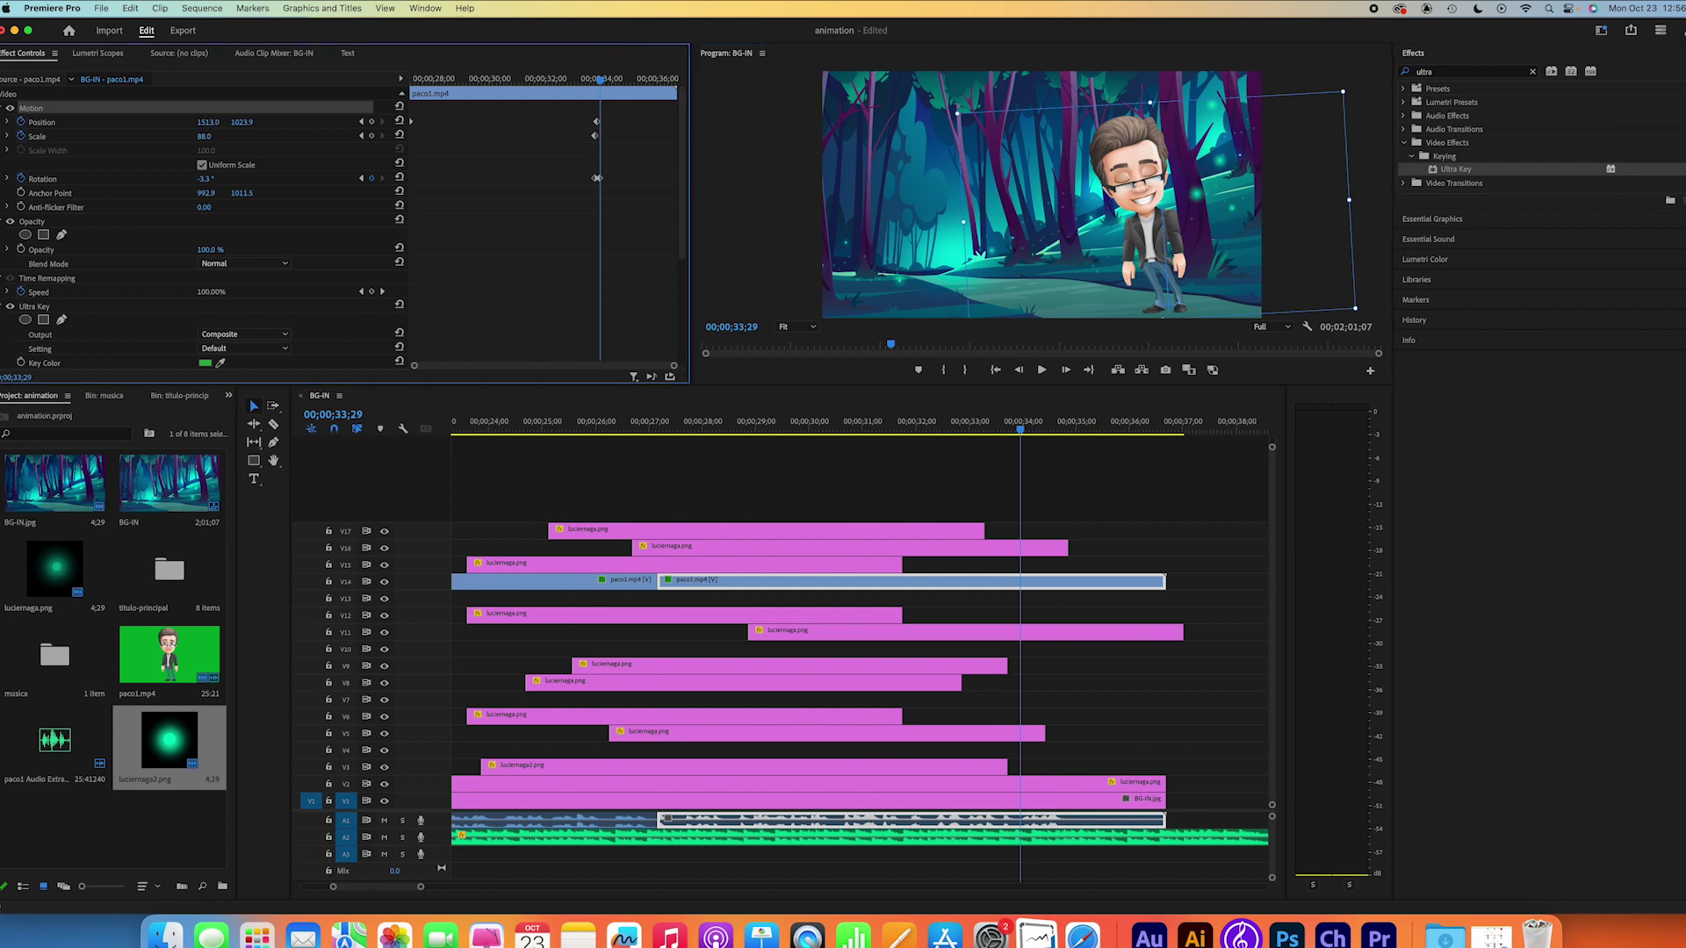
mouse_move(208, 122)
left_mouse_down()
mouse_move(167, 122)
mouse_move(206, 123)
left_mouse_up()
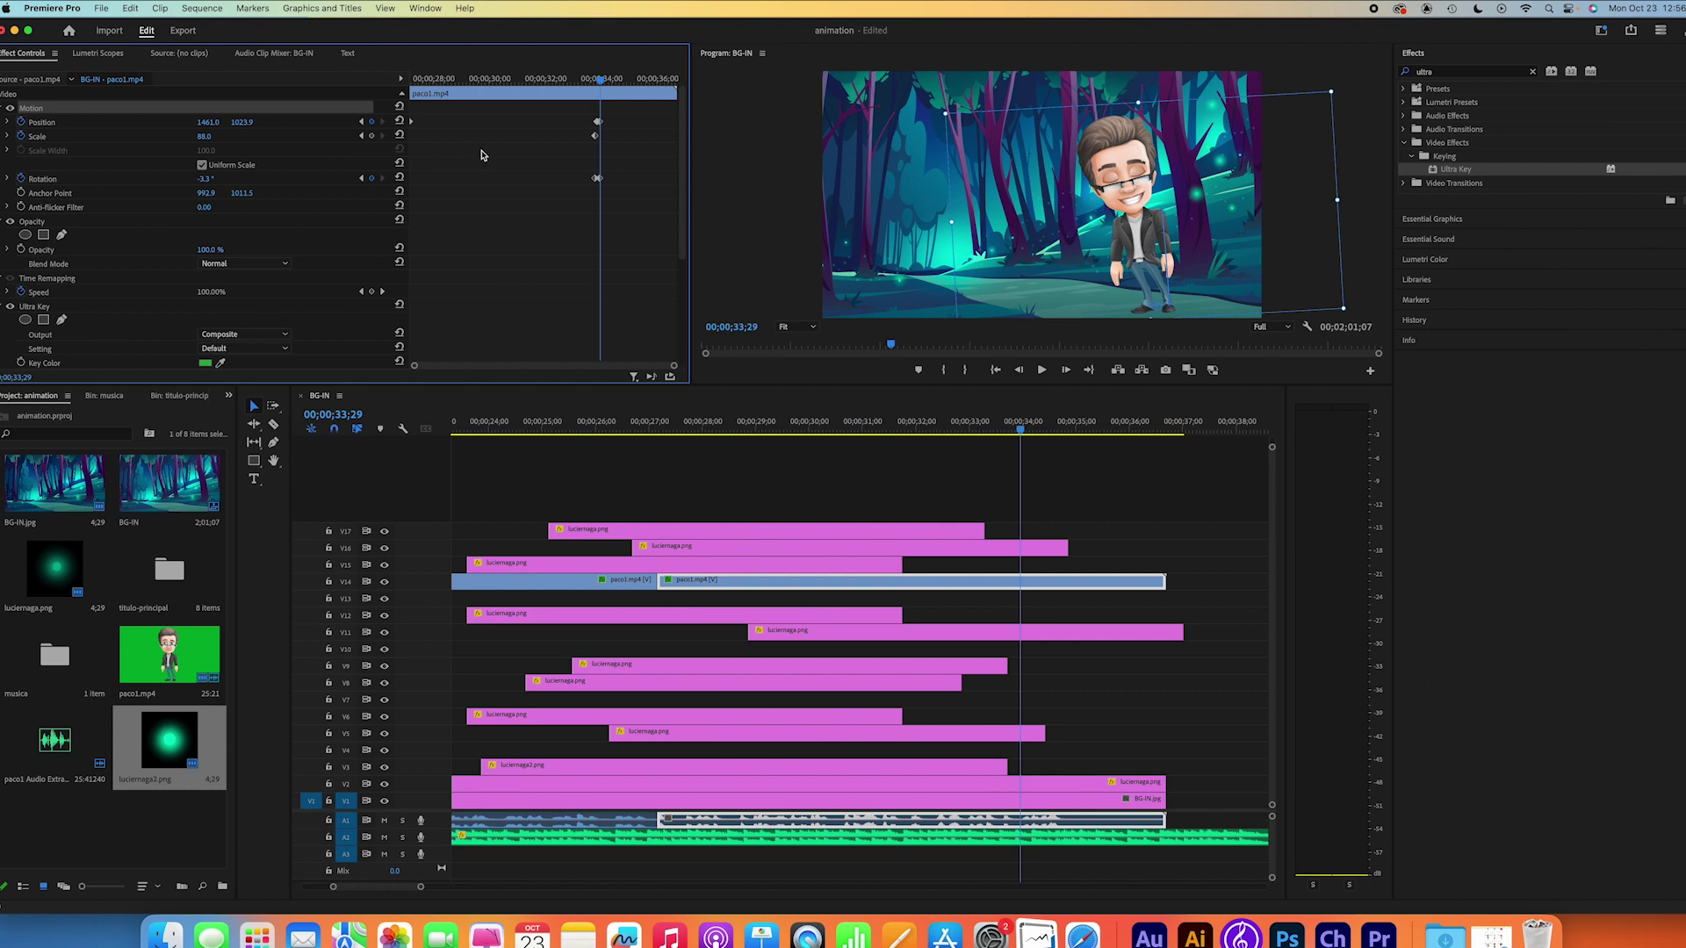
left_click_drag(602, 83, 610, 84)
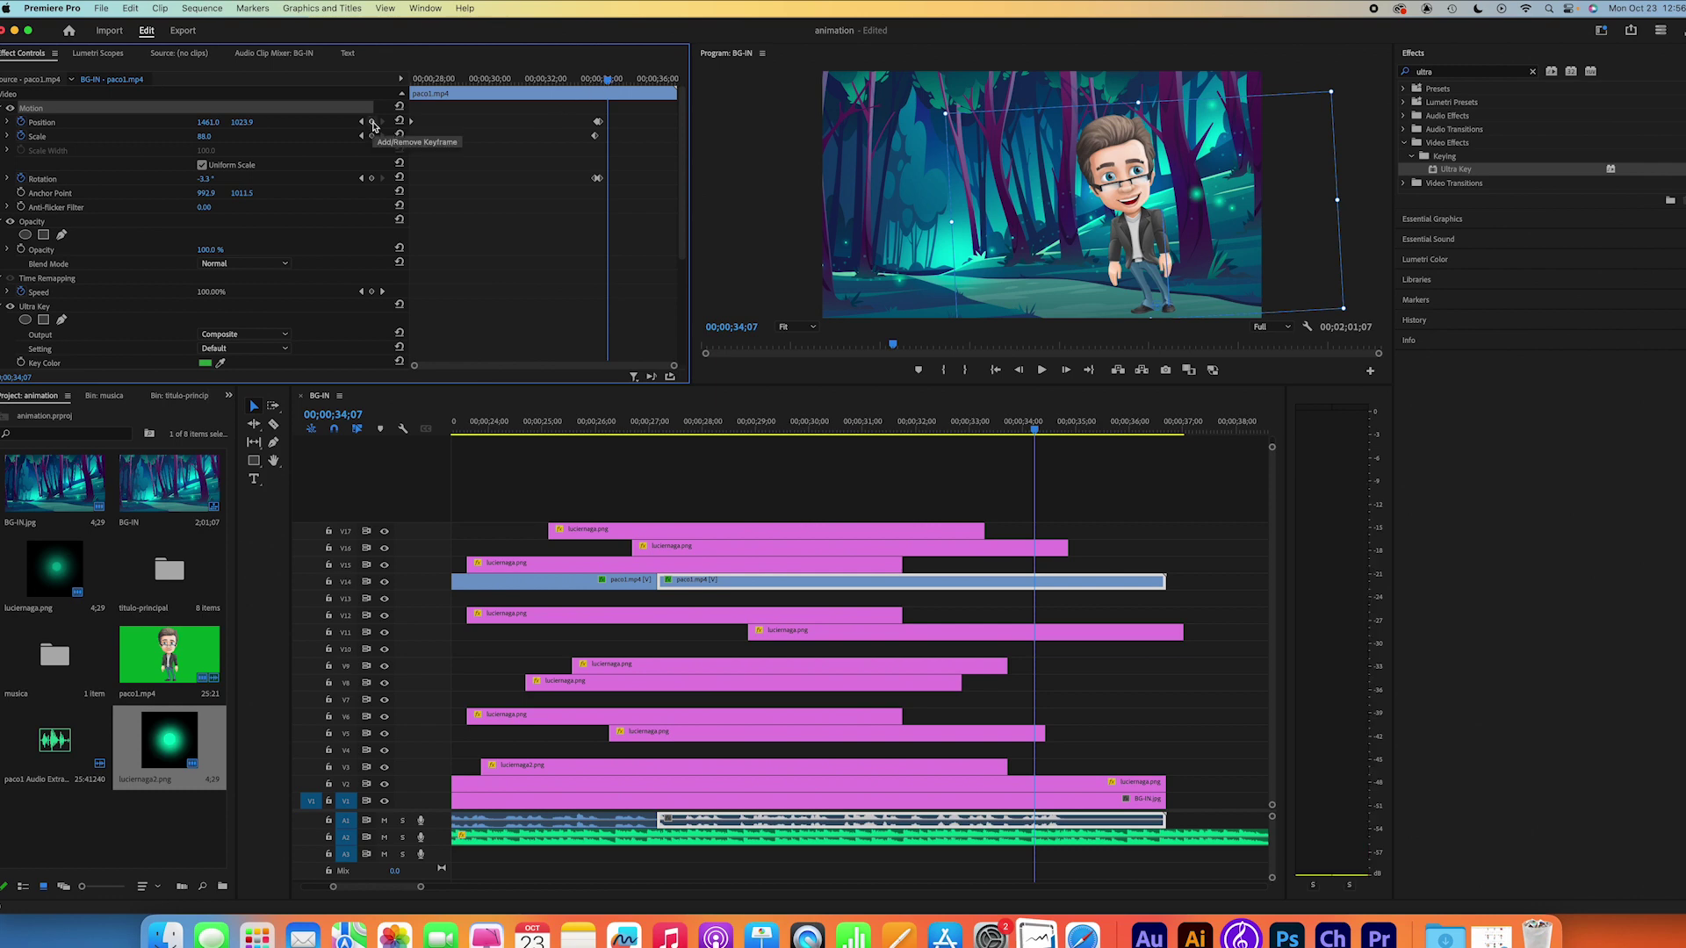
Step: Keyframe Position, Rotation and Scale at 34;07, then tilt the presenter further clockwise a few frames later
left_click(371, 122)
left_click(371, 178)
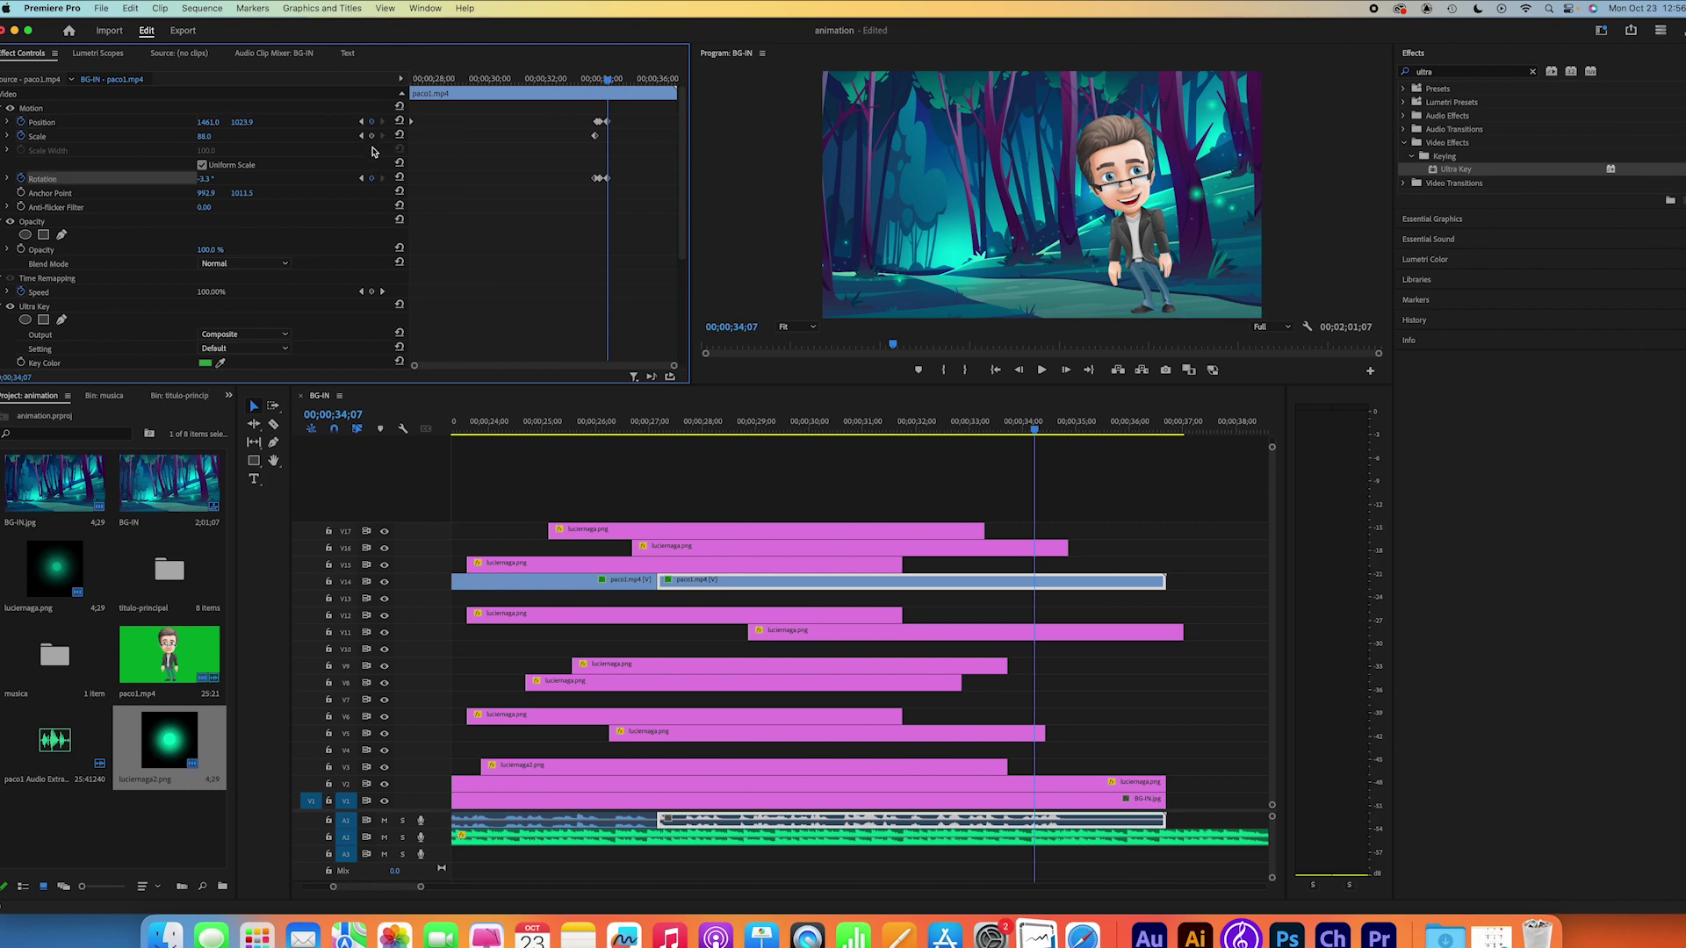
left_click(372, 136)
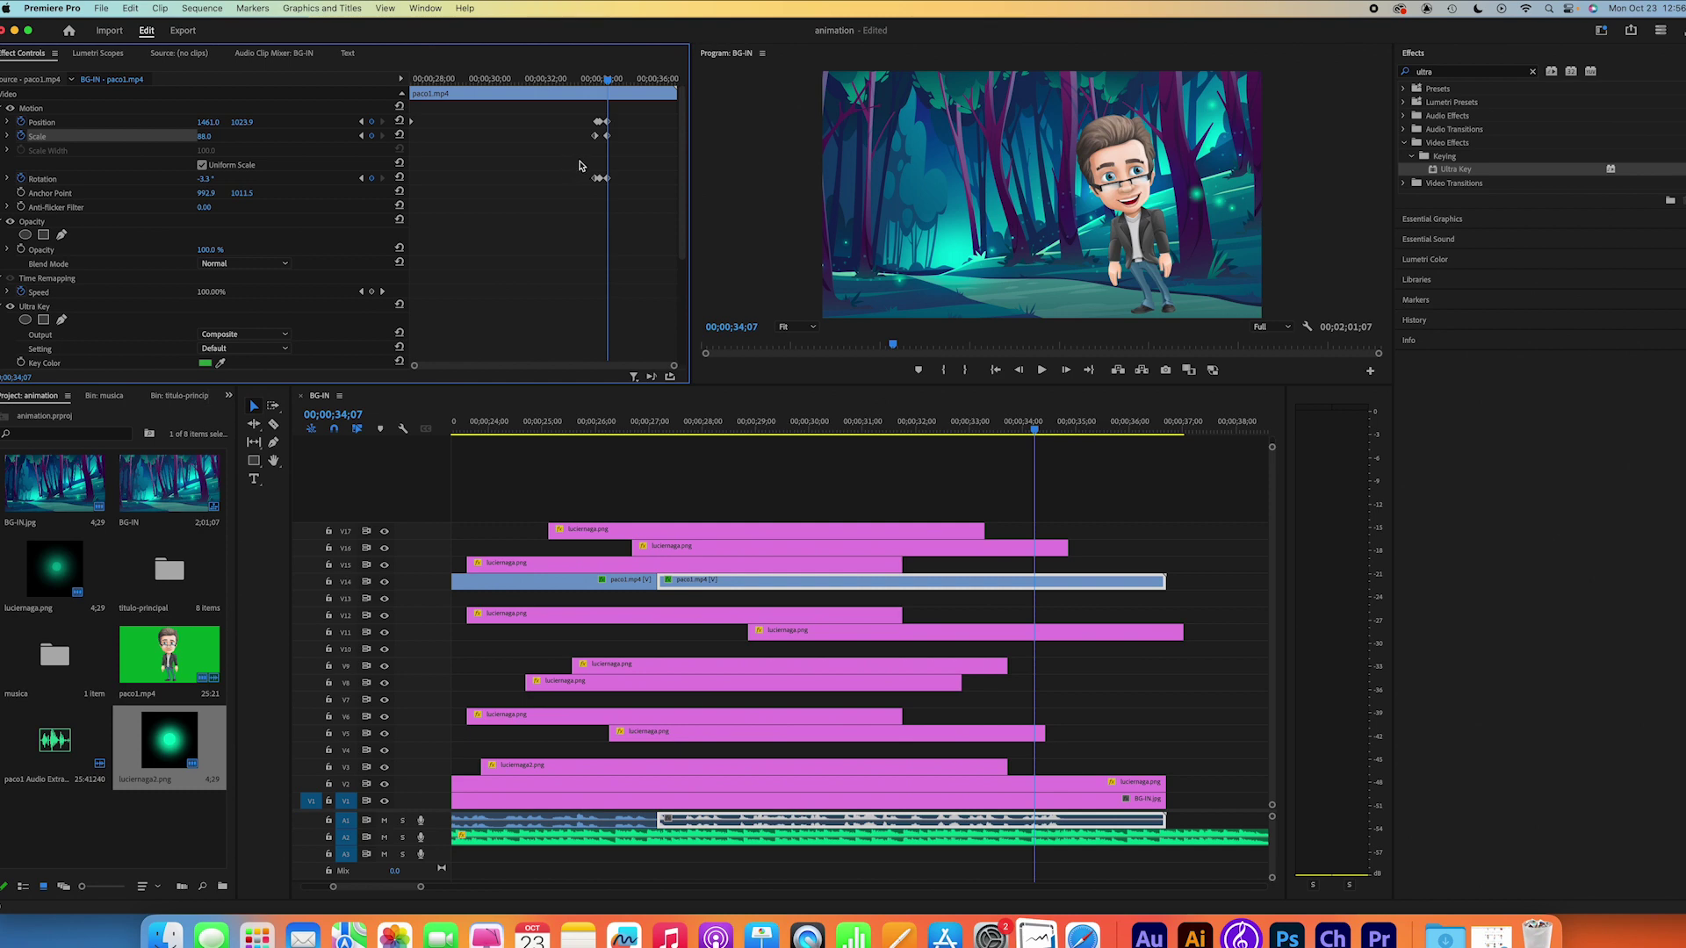
left_click_drag(609, 83, 628, 84)
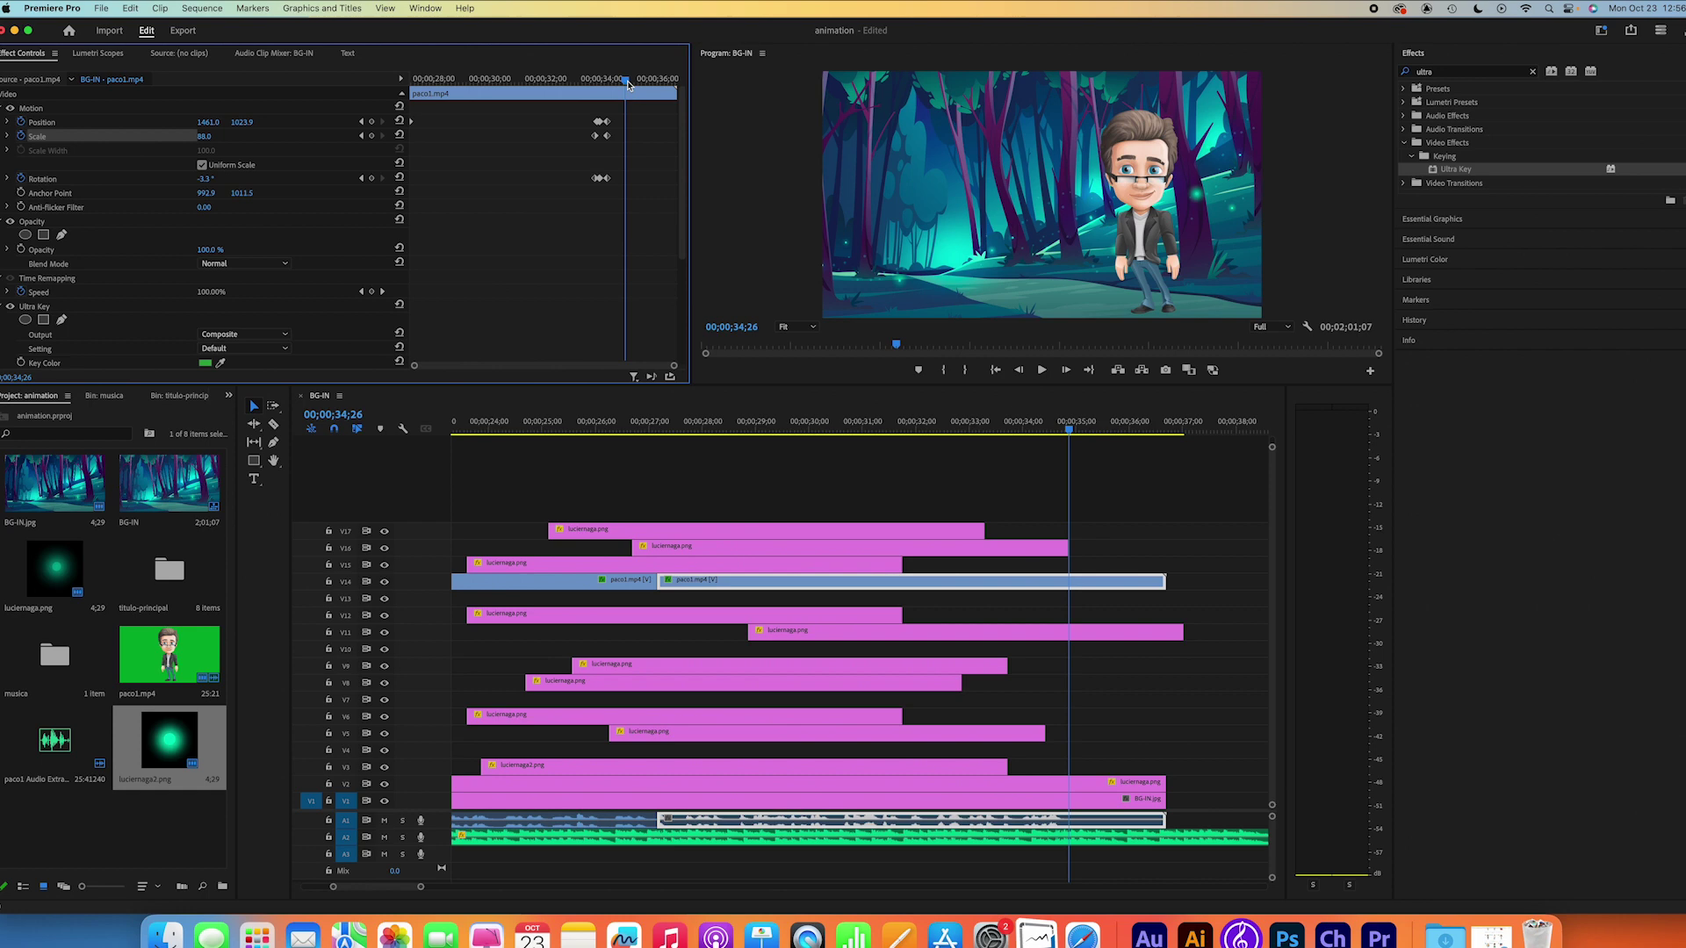
left_click(29, 110)
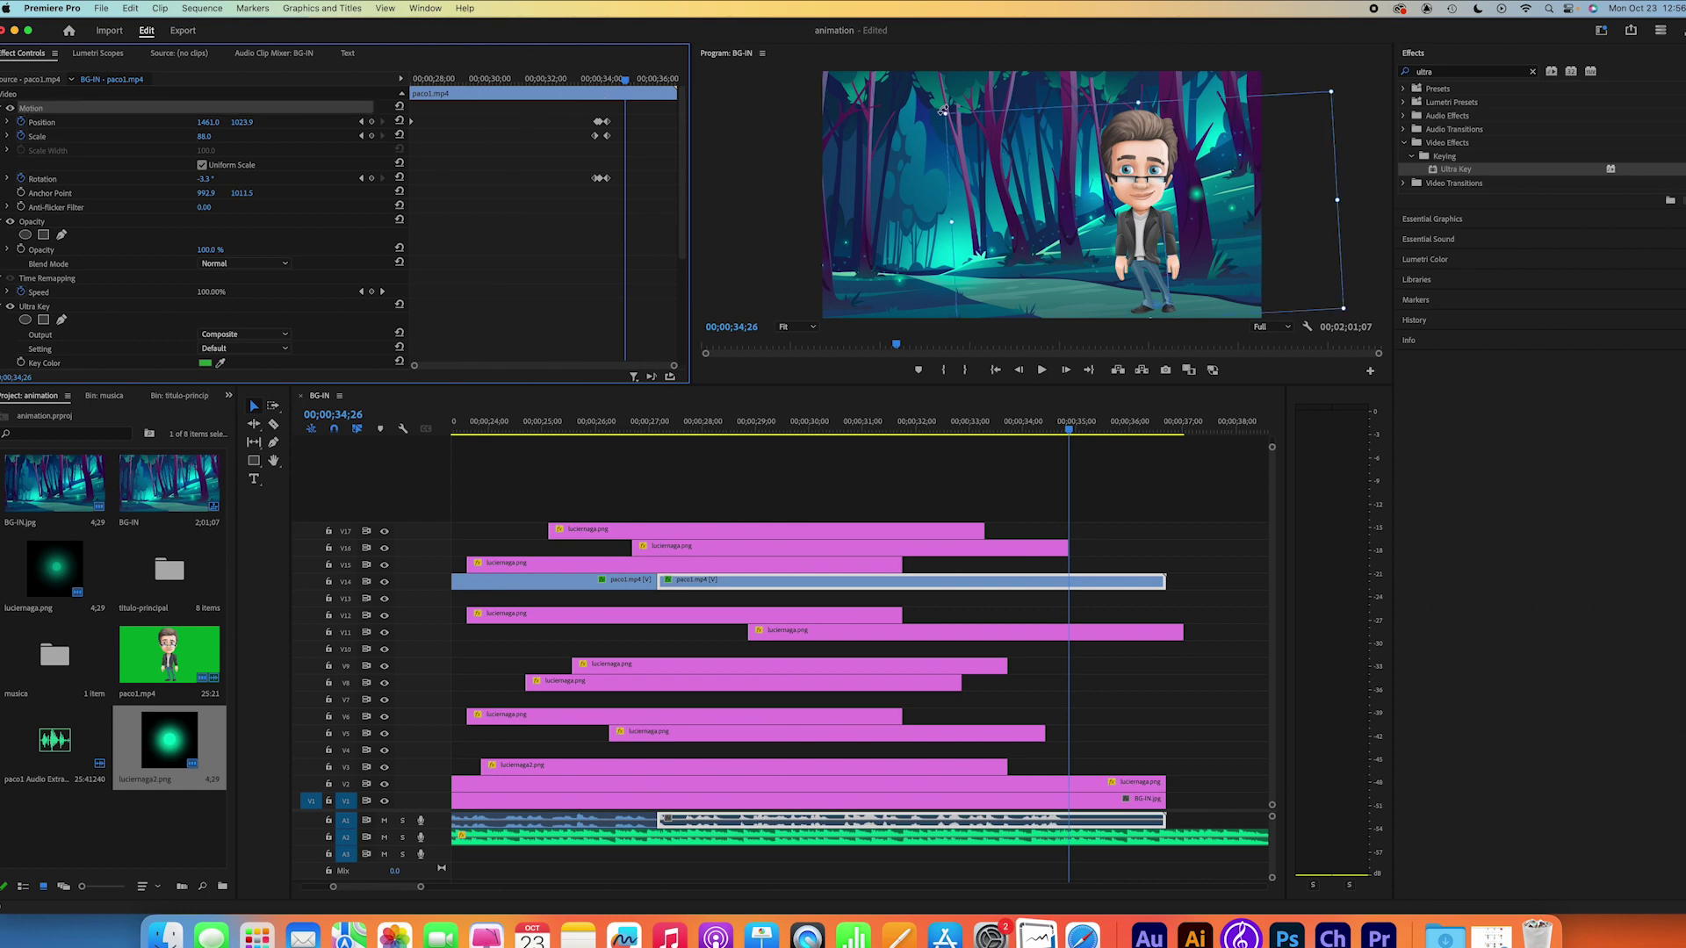
left_click_drag(942, 110, 1018, 95)
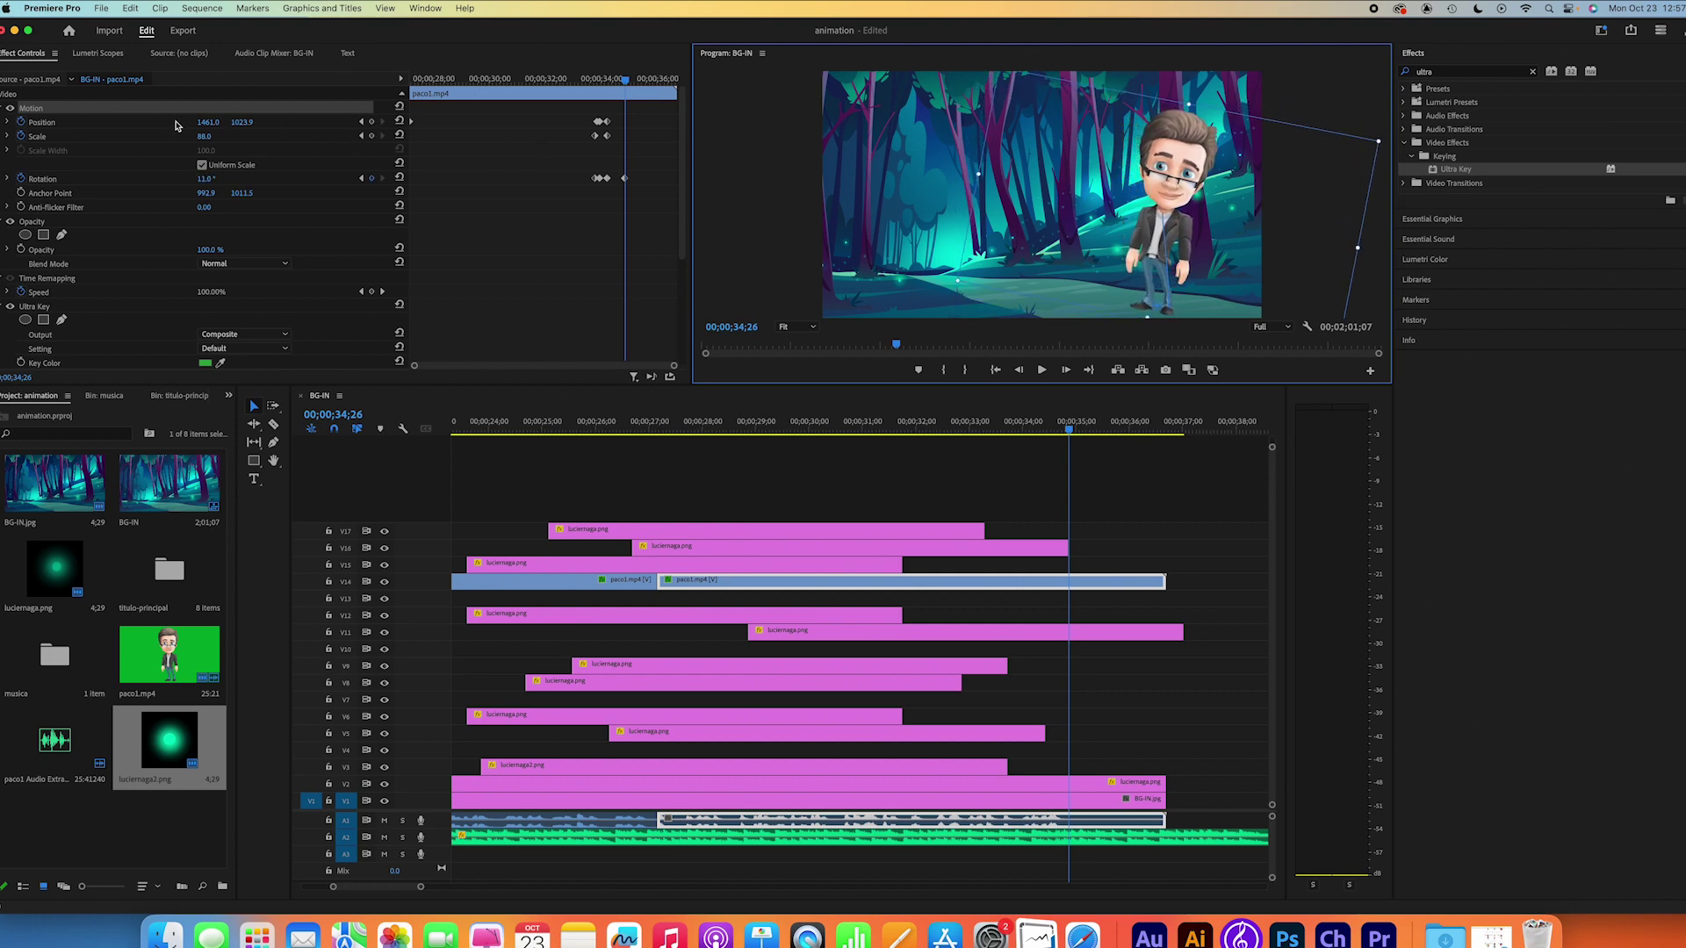
left_click(209, 125)
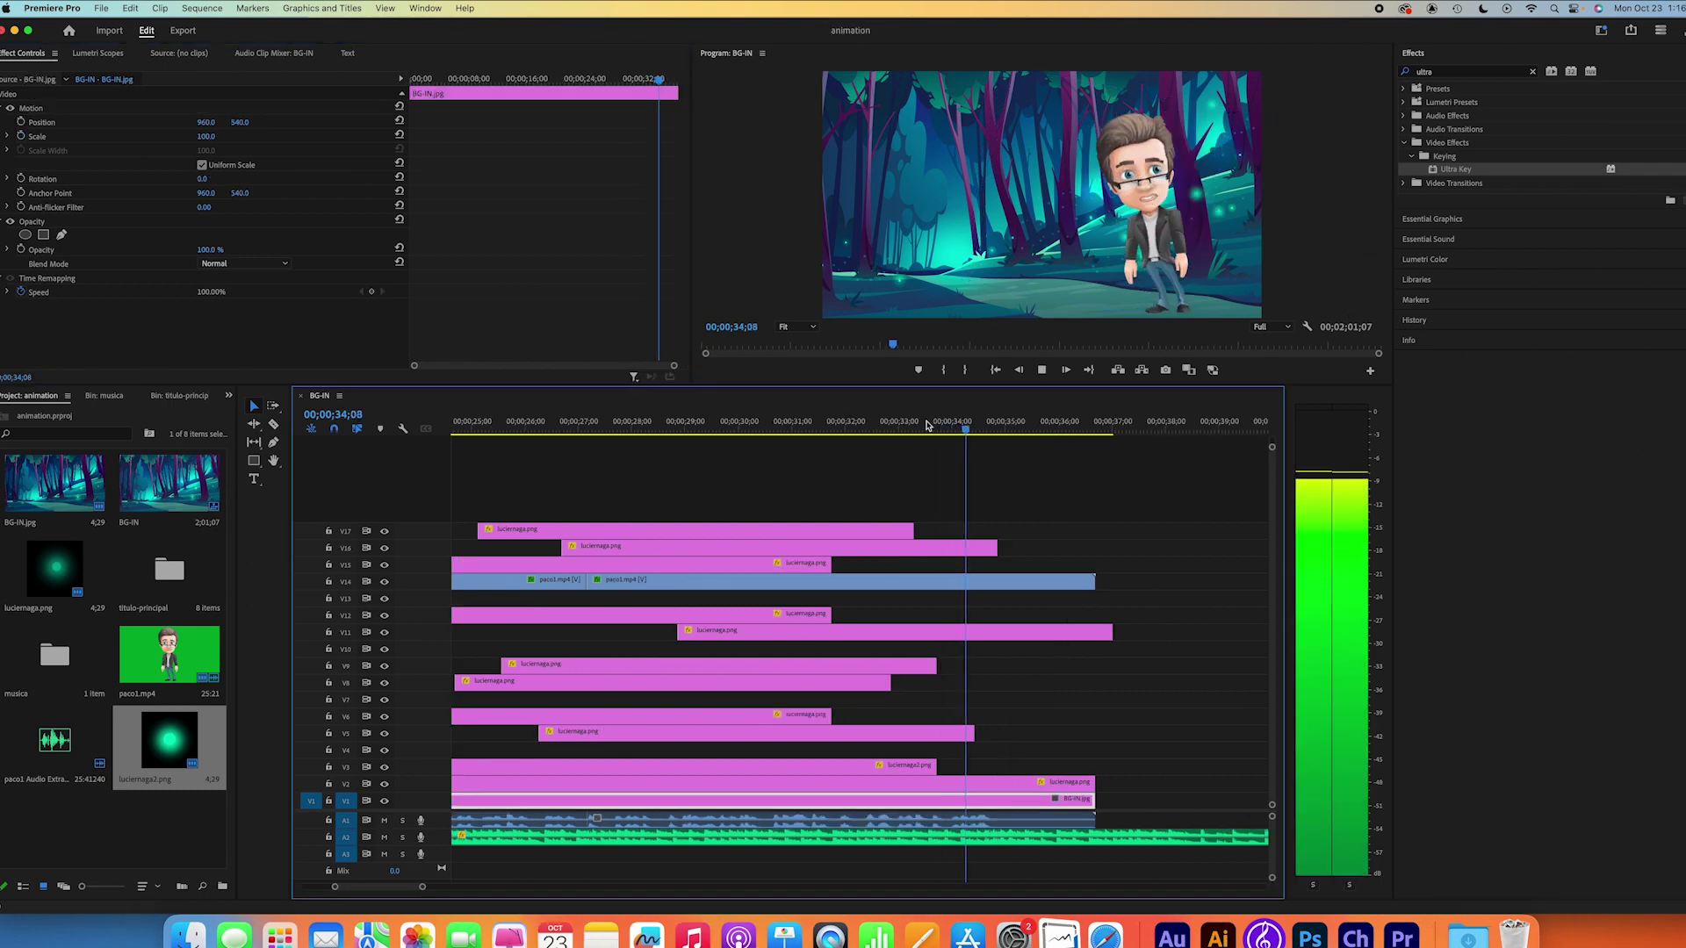
Step: Preview the exit, then drag the presenter's last Position and Rotation keyframes slightly earlier
left_click(927, 424)
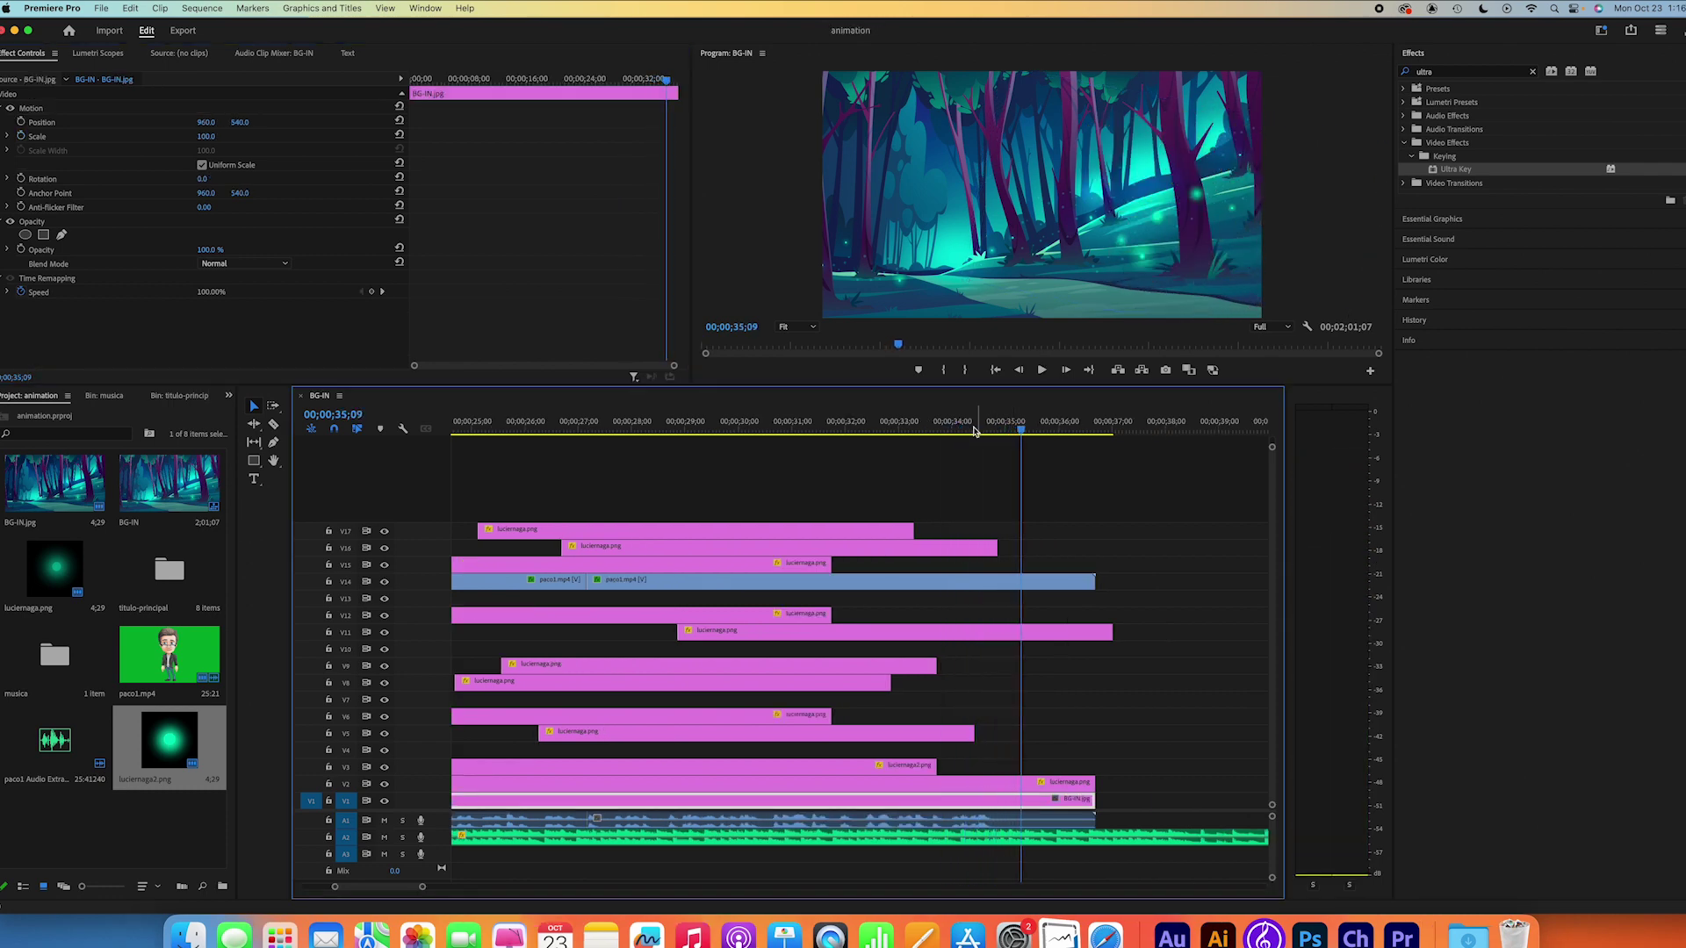
key("space")
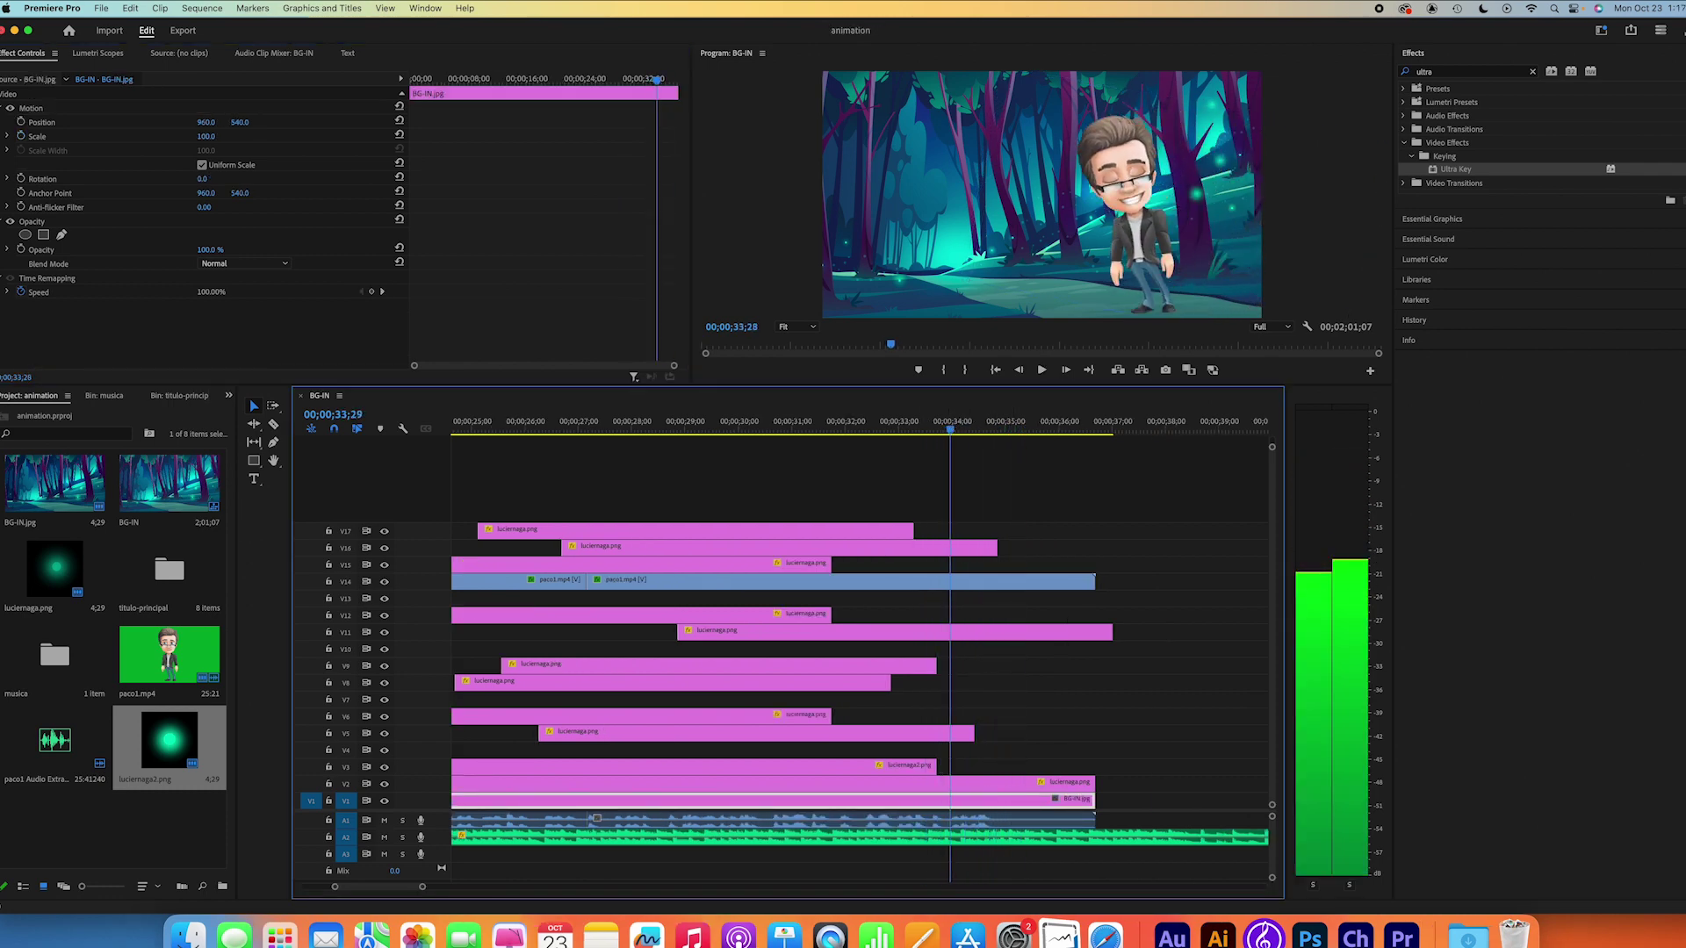
left_click(954, 583)
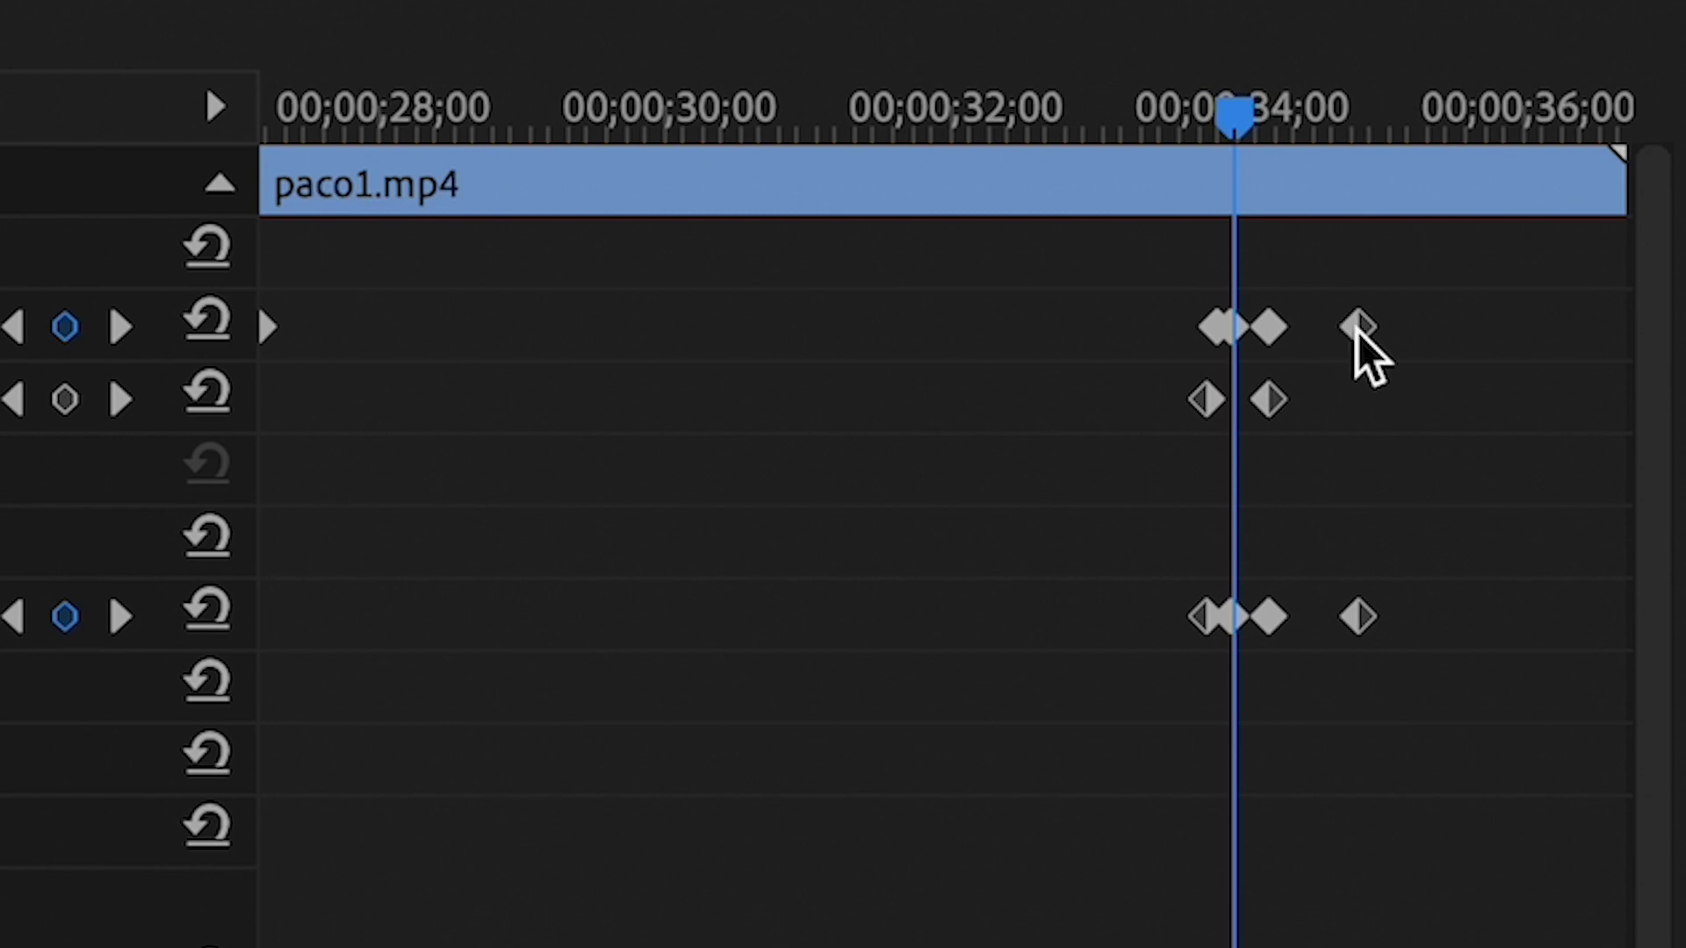
left_click(1358, 329)
left_click_drag(1358, 328, 1321, 329)
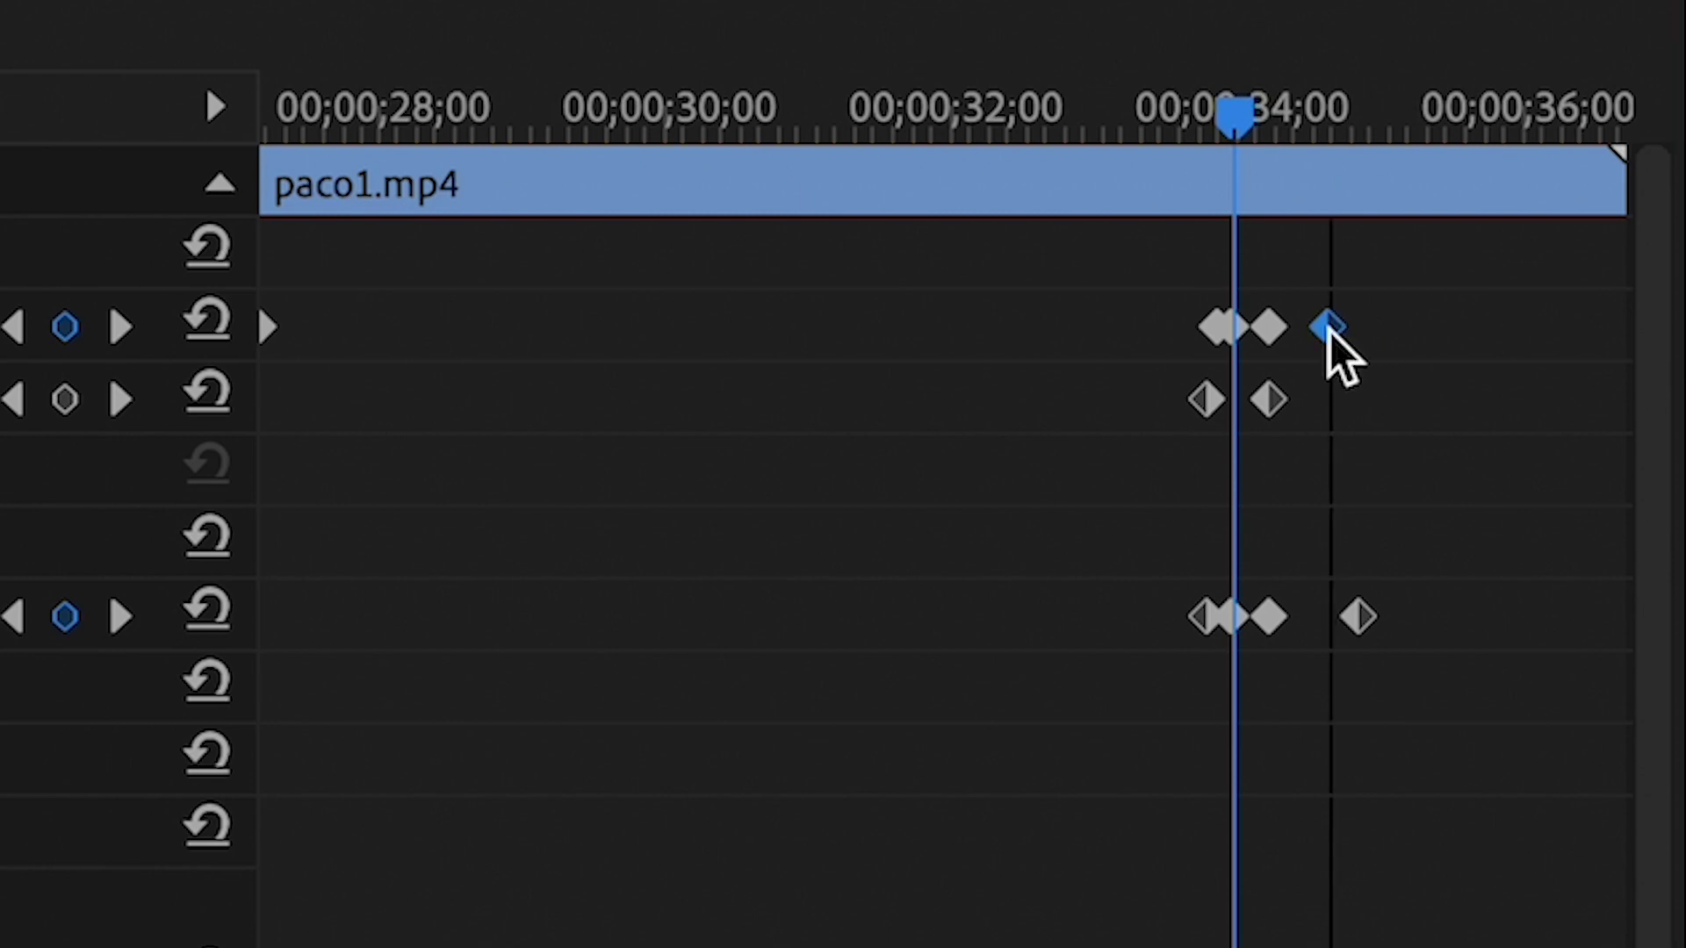
left_click_drag(1361, 617, 1344, 619)
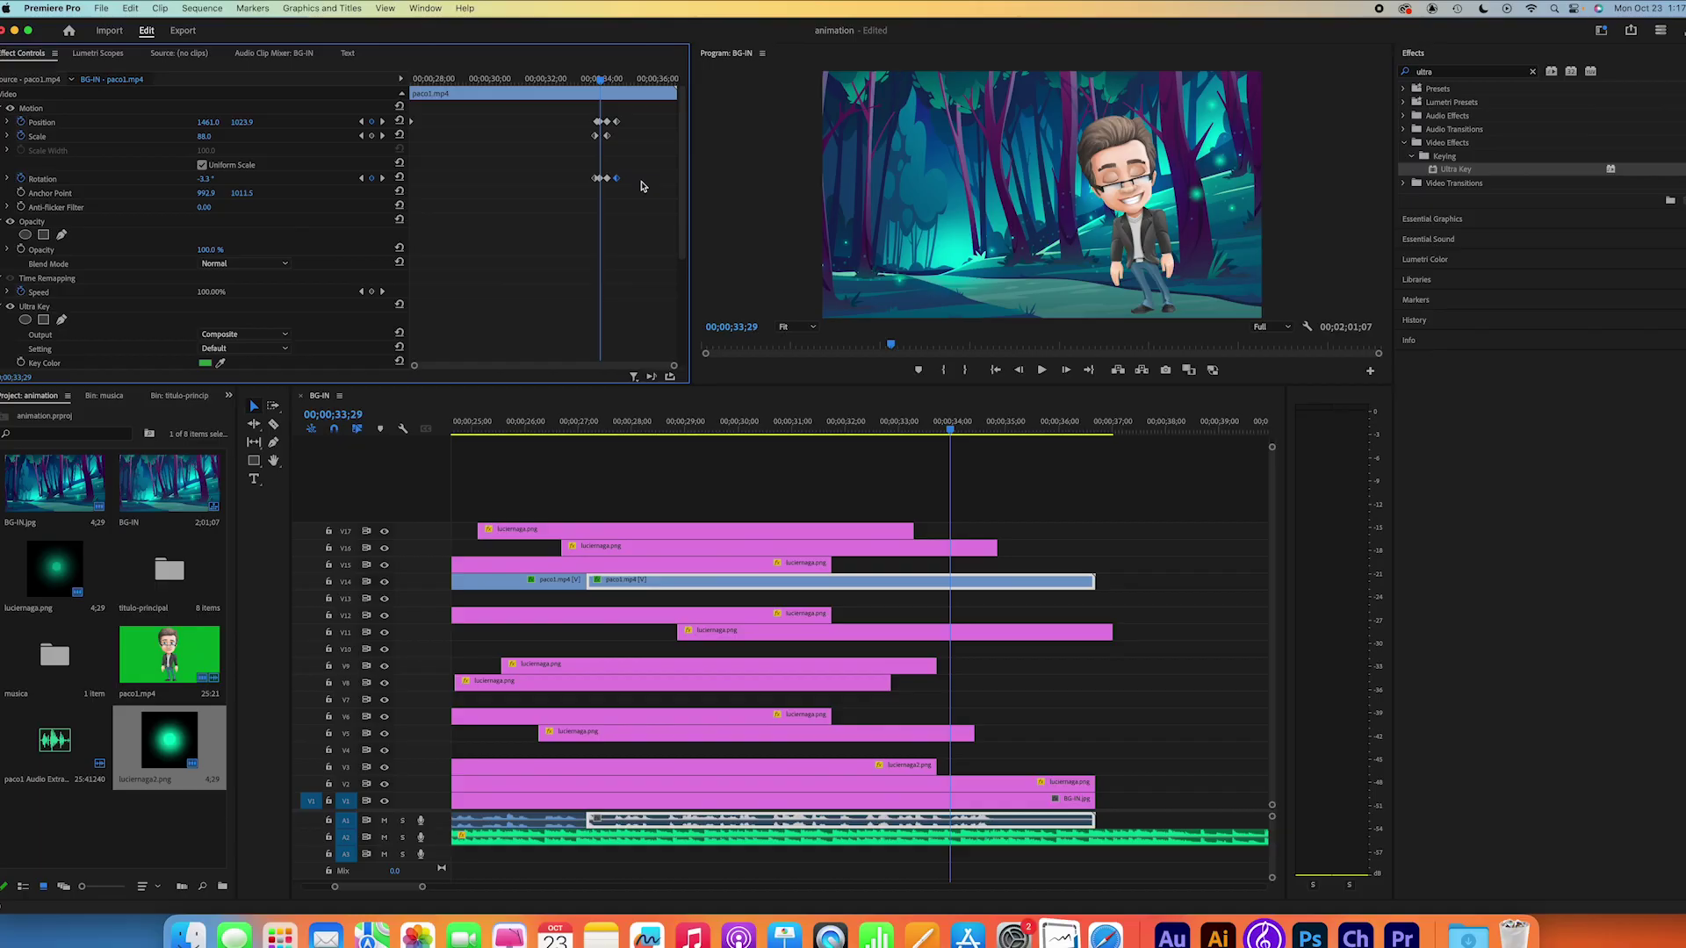
Step: Replay the edited exit animation from 32;20
left_click(565, 82)
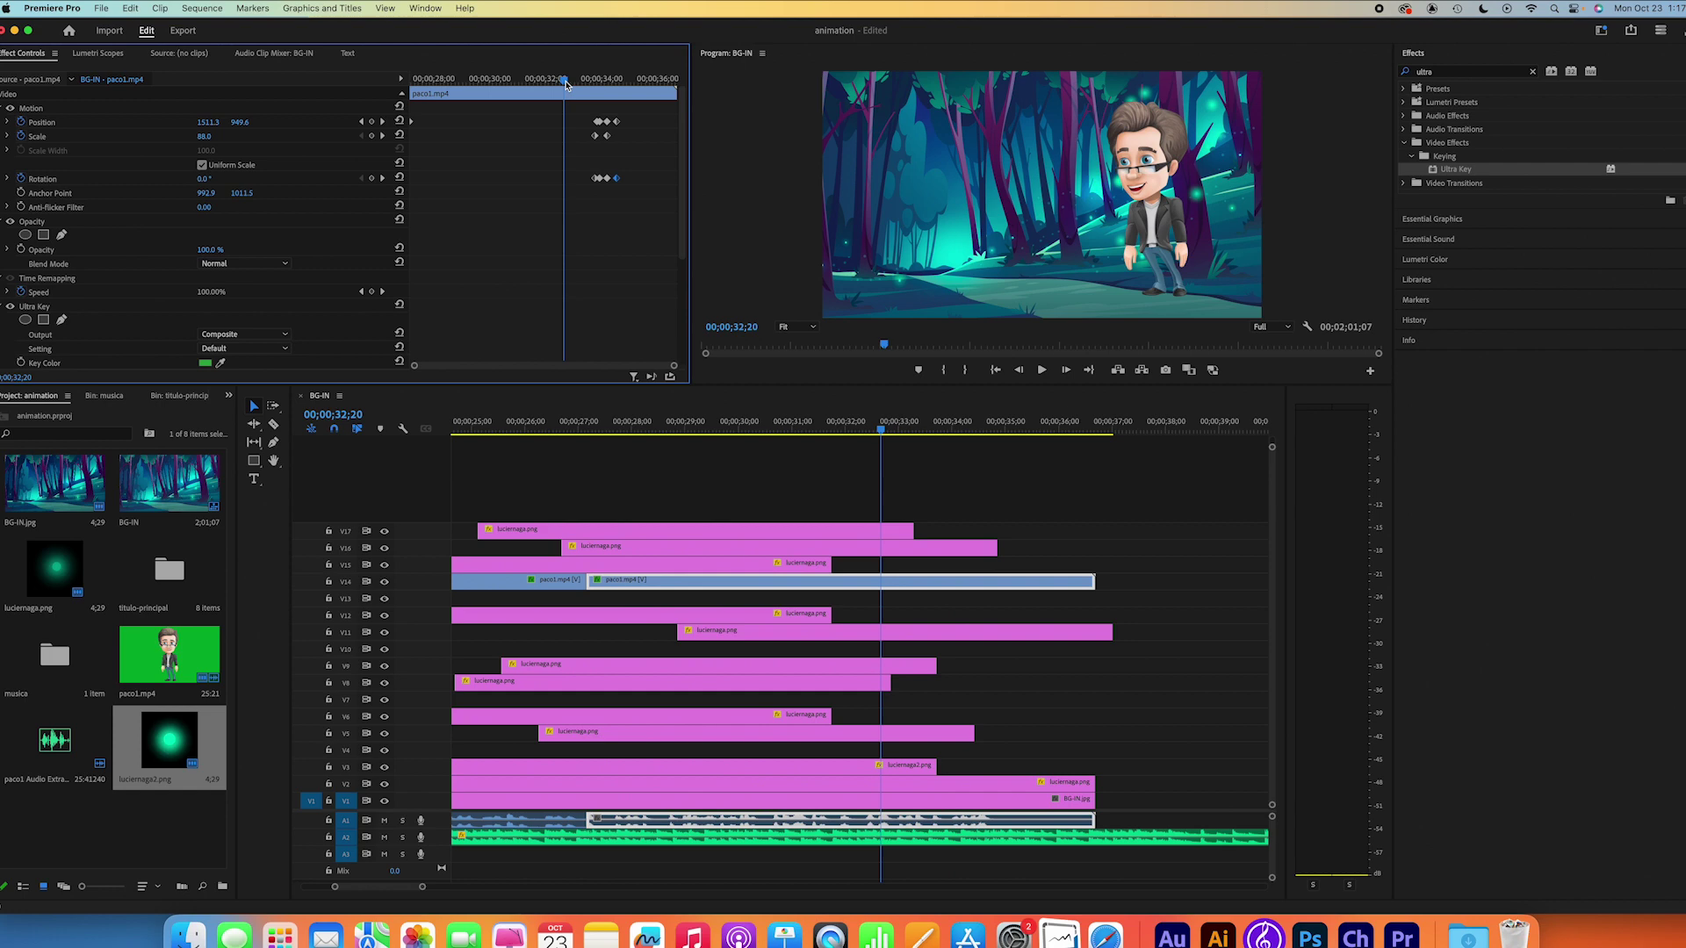
key("space")
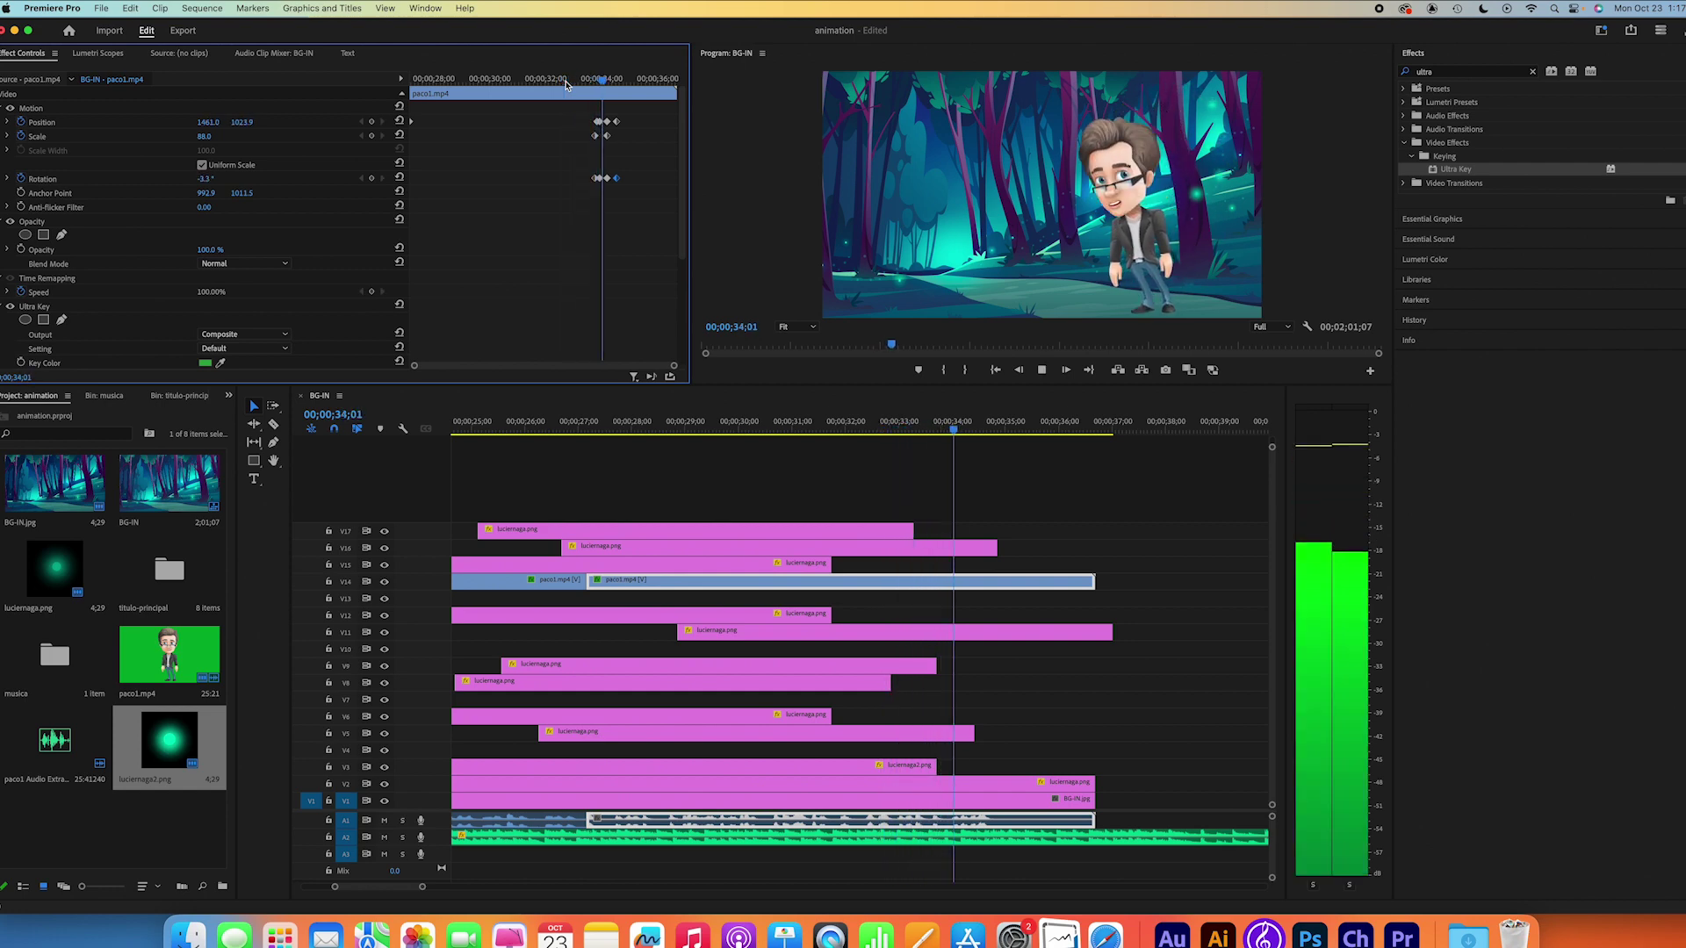
key("space")
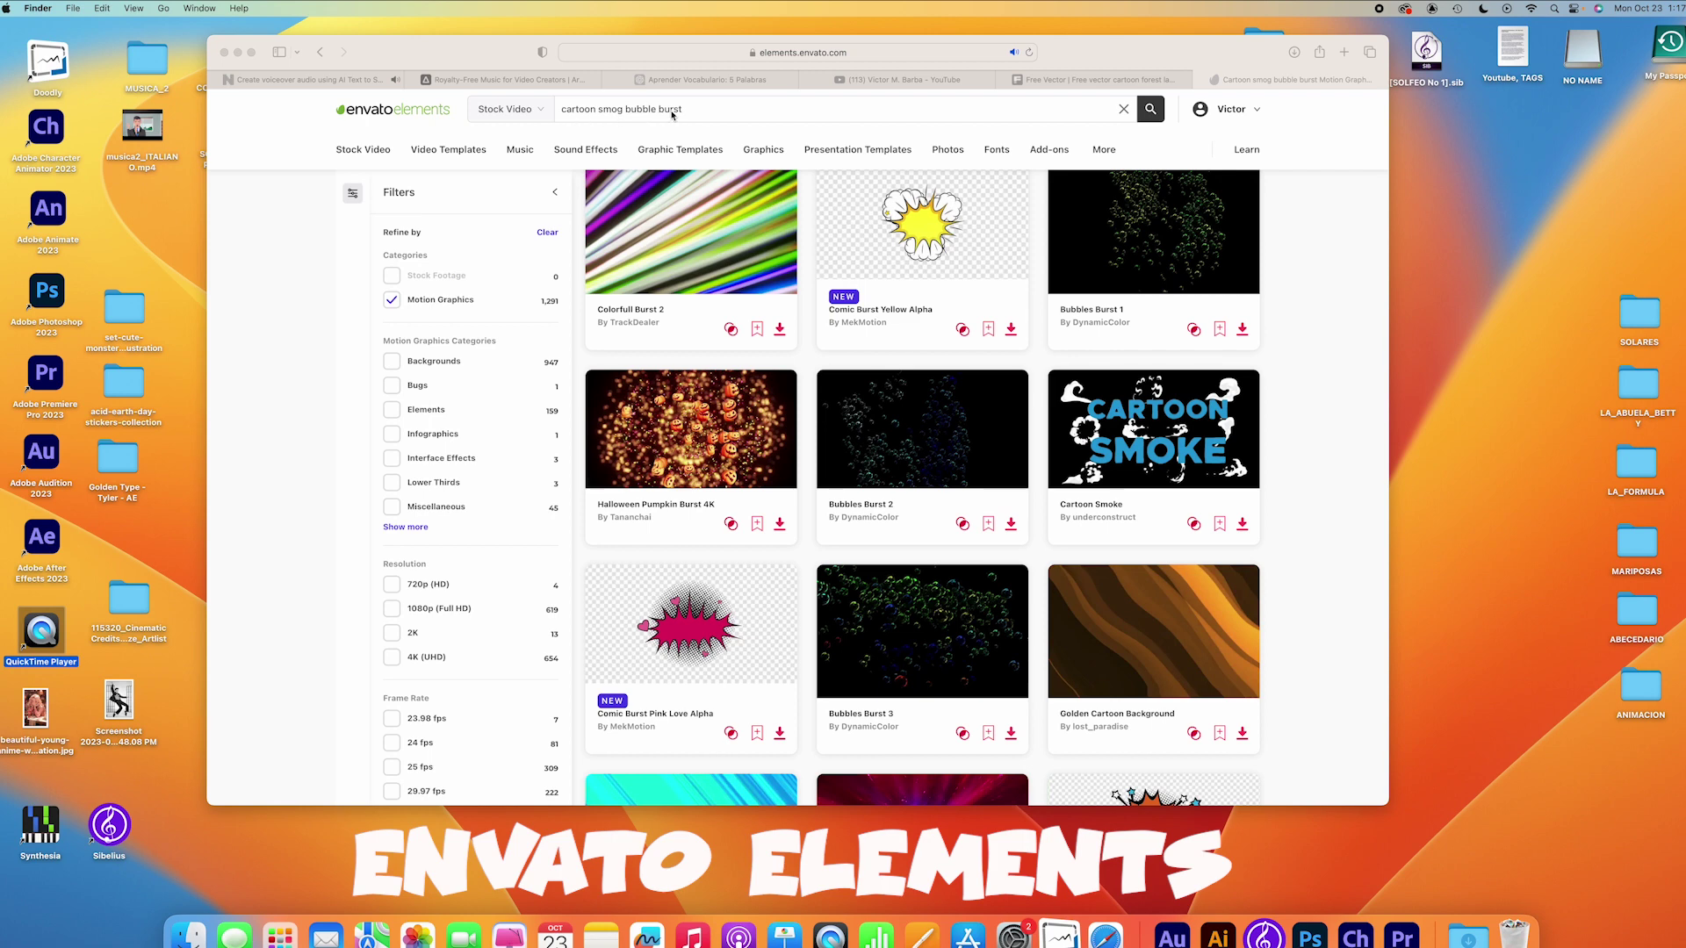
Step: Browse the smog bubble burst results, previewing the Comic Burst Pink Love Alpha clip
scroll(966, 368, "up", 1)
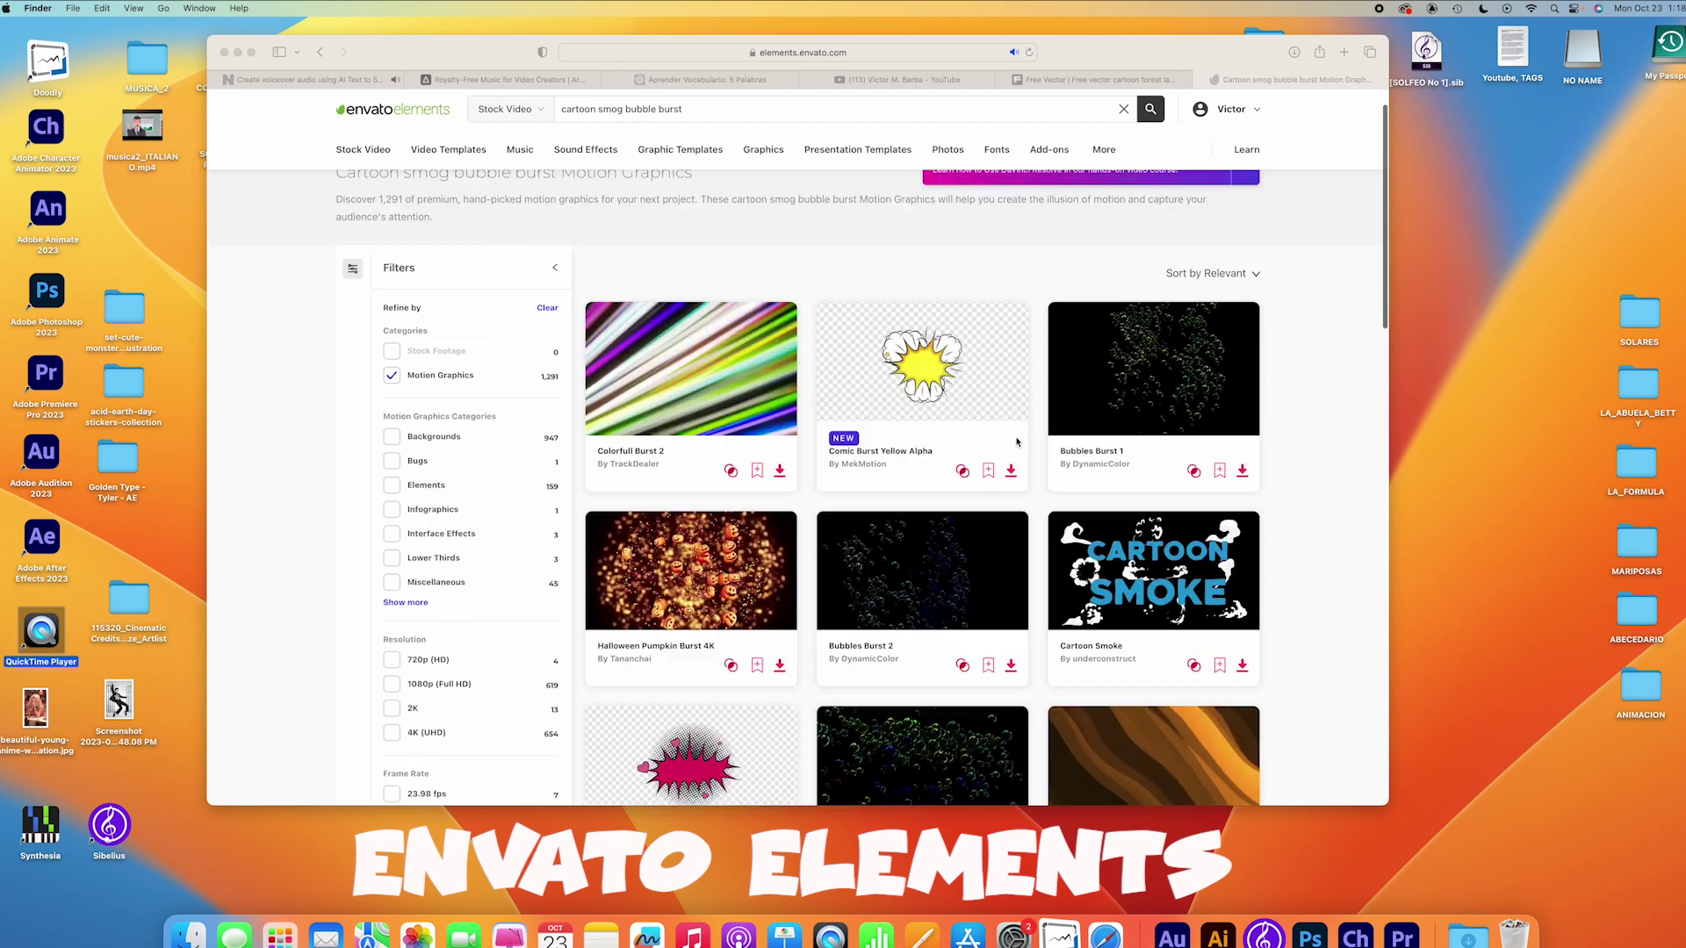
scroll(1010, 430, "down", 4)
scroll(1015, 441, "down", 3)
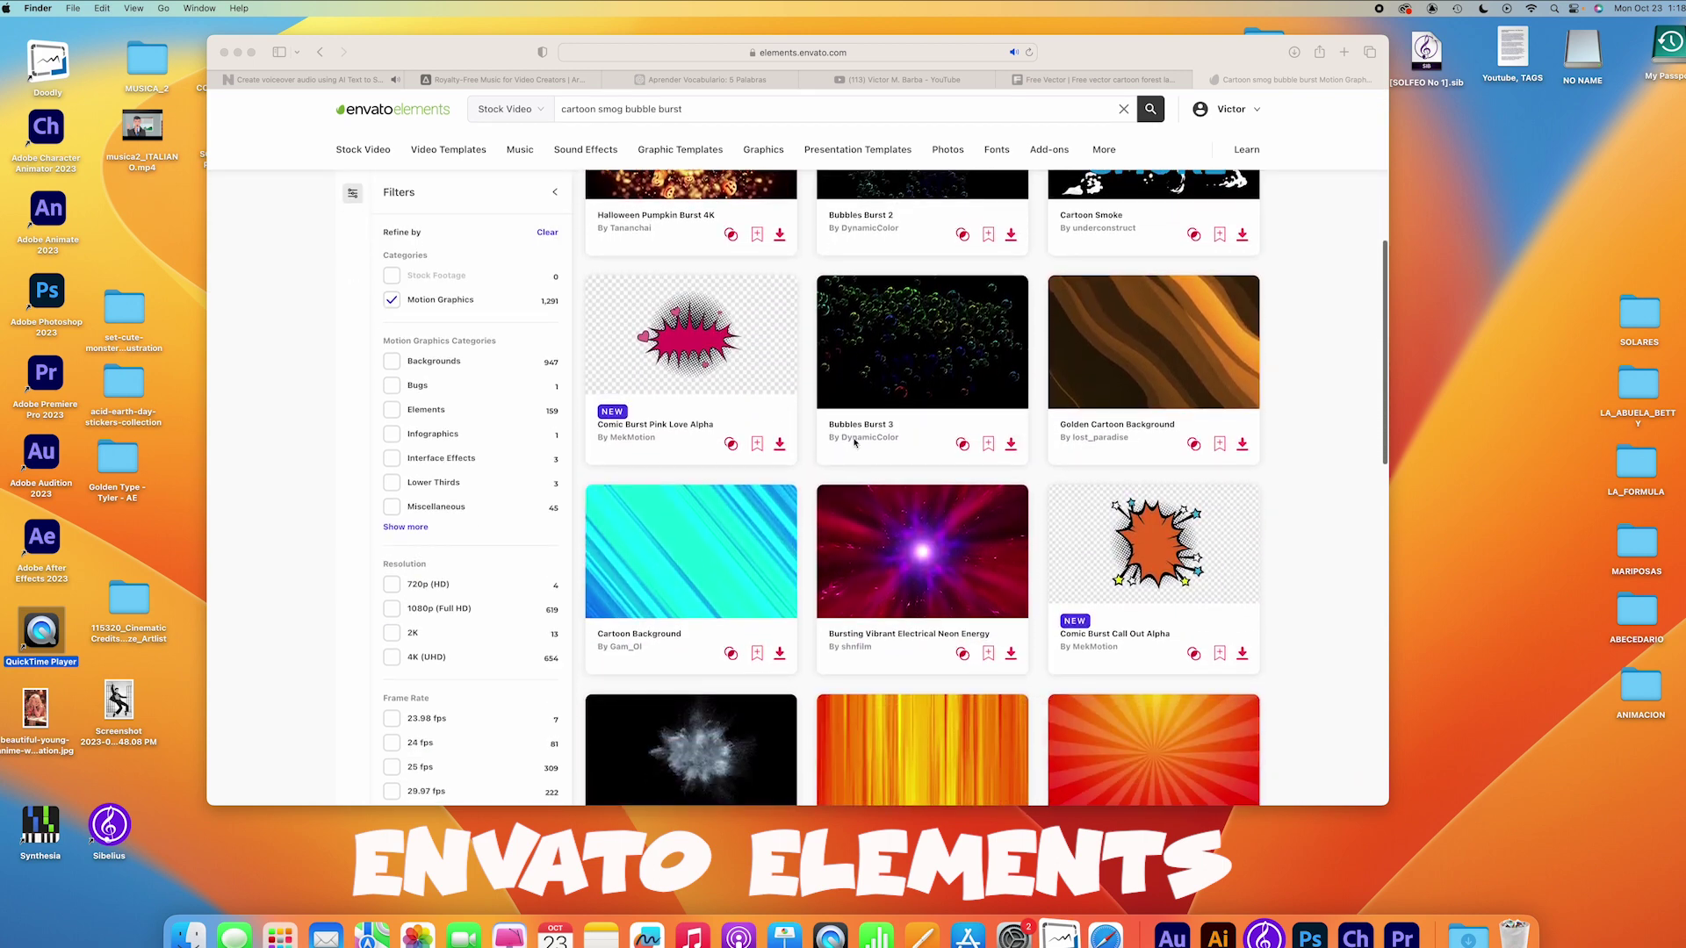
left_click(707, 350)
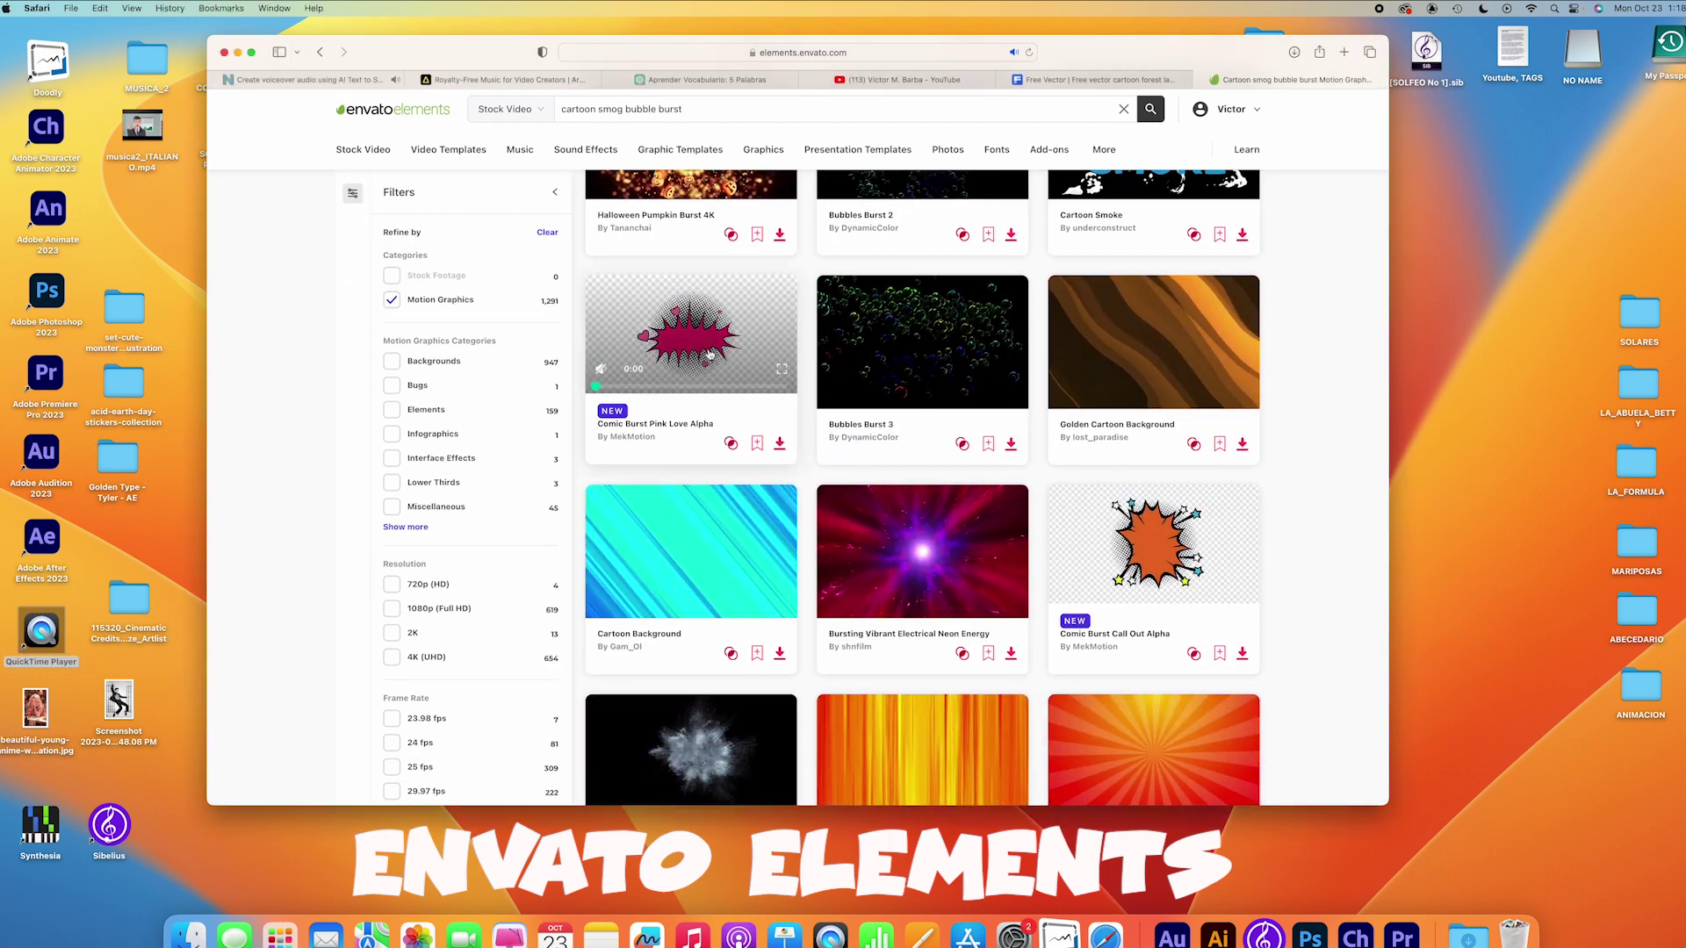
mouse_move(1167, 541)
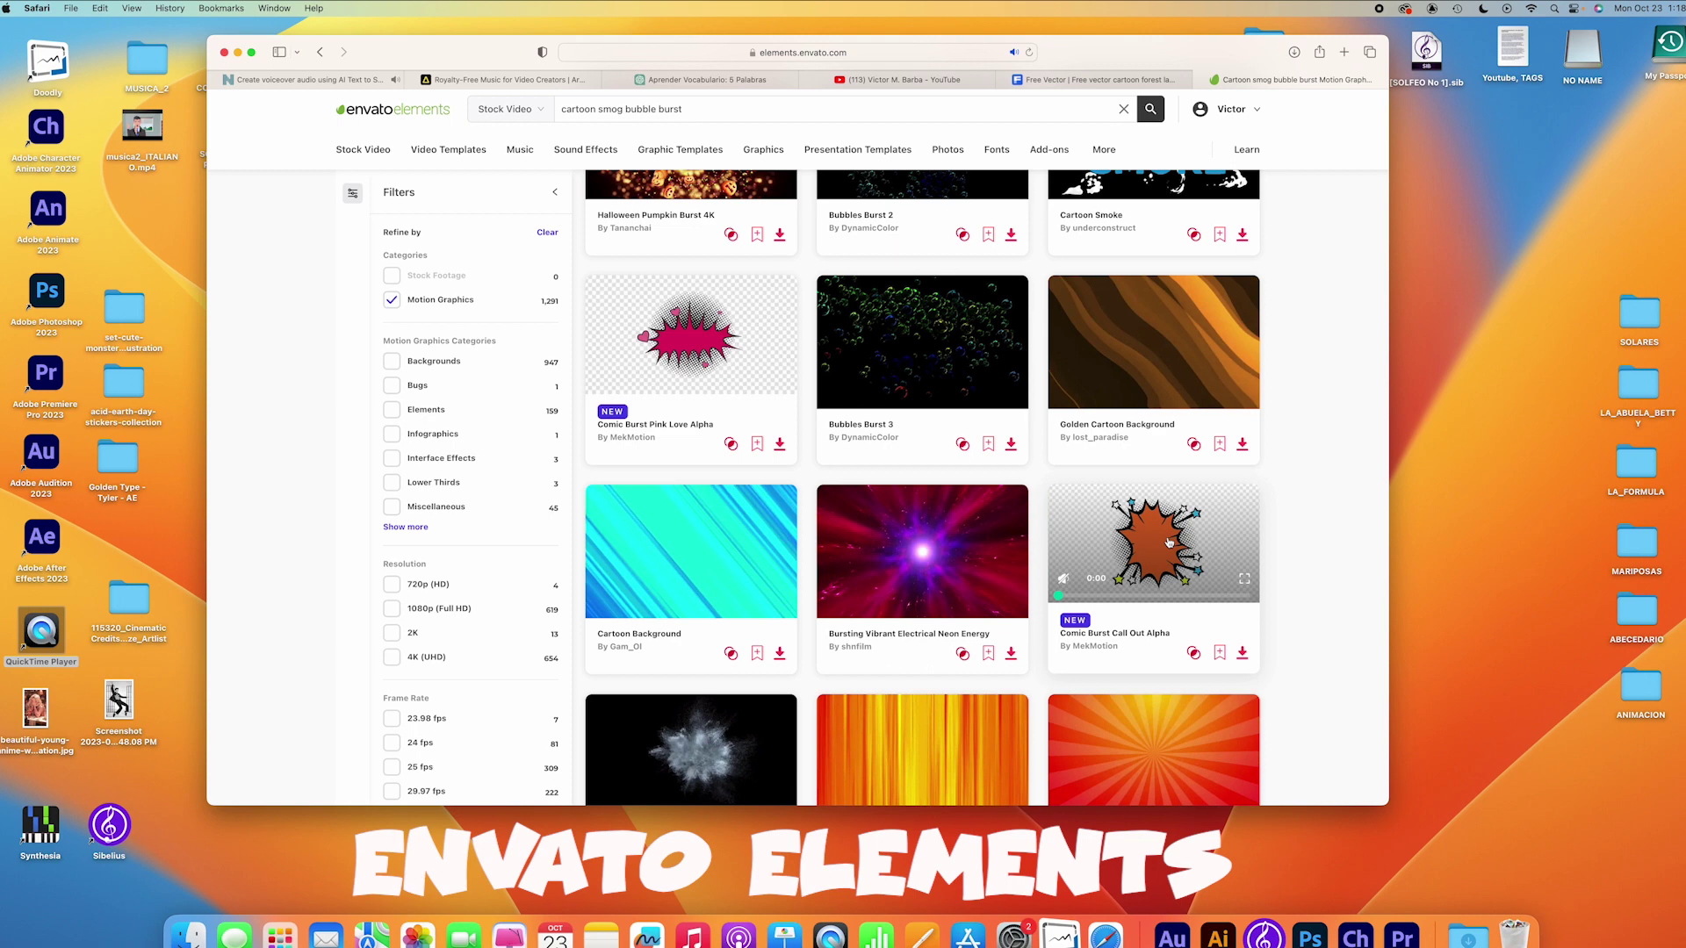
scroll(1166, 527, "up", 5)
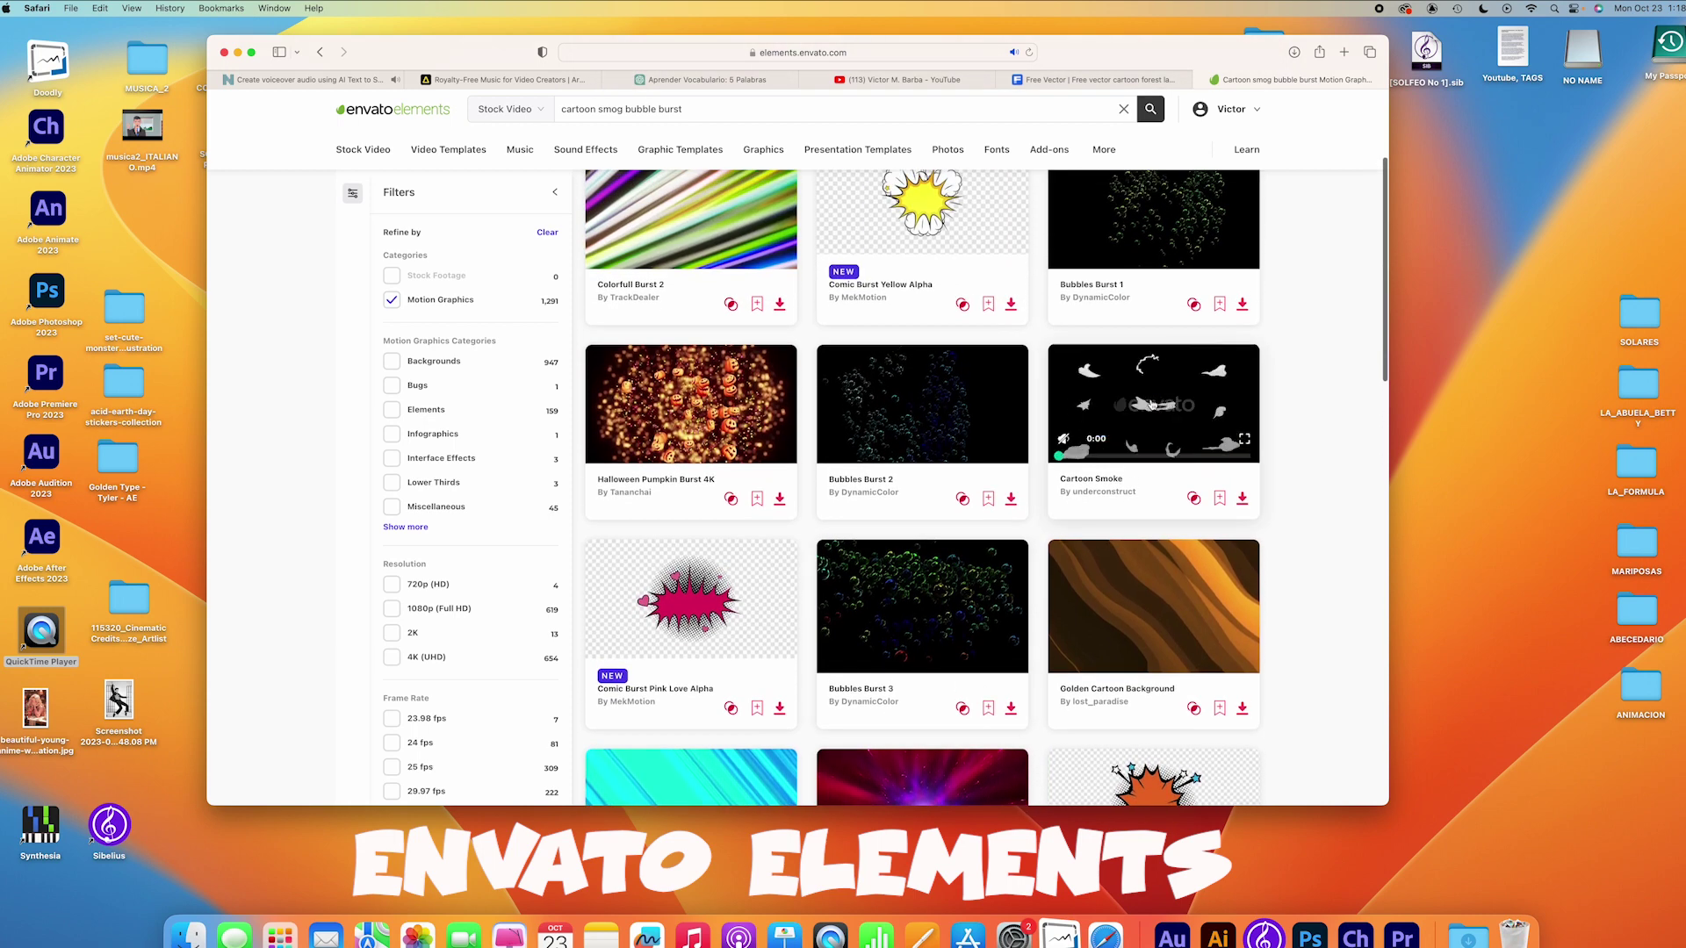
Step: Download Cartoon Smoke into the LINE project, then minimize Safari
left_click(1152, 404)
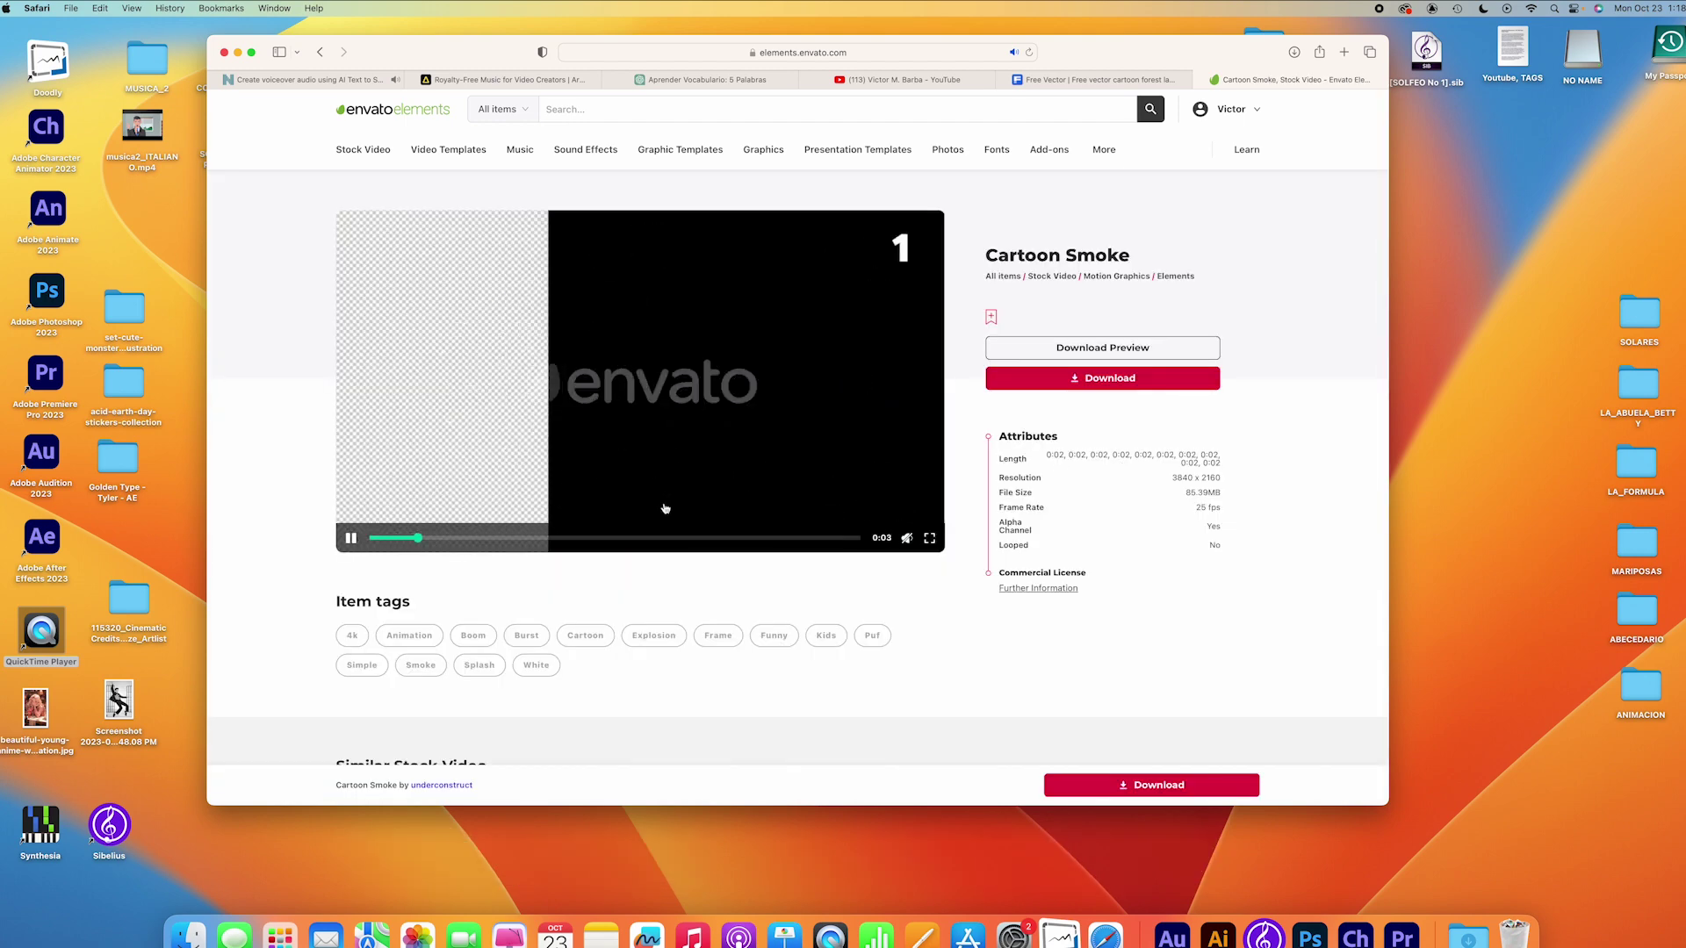
left_click(1095, 379)
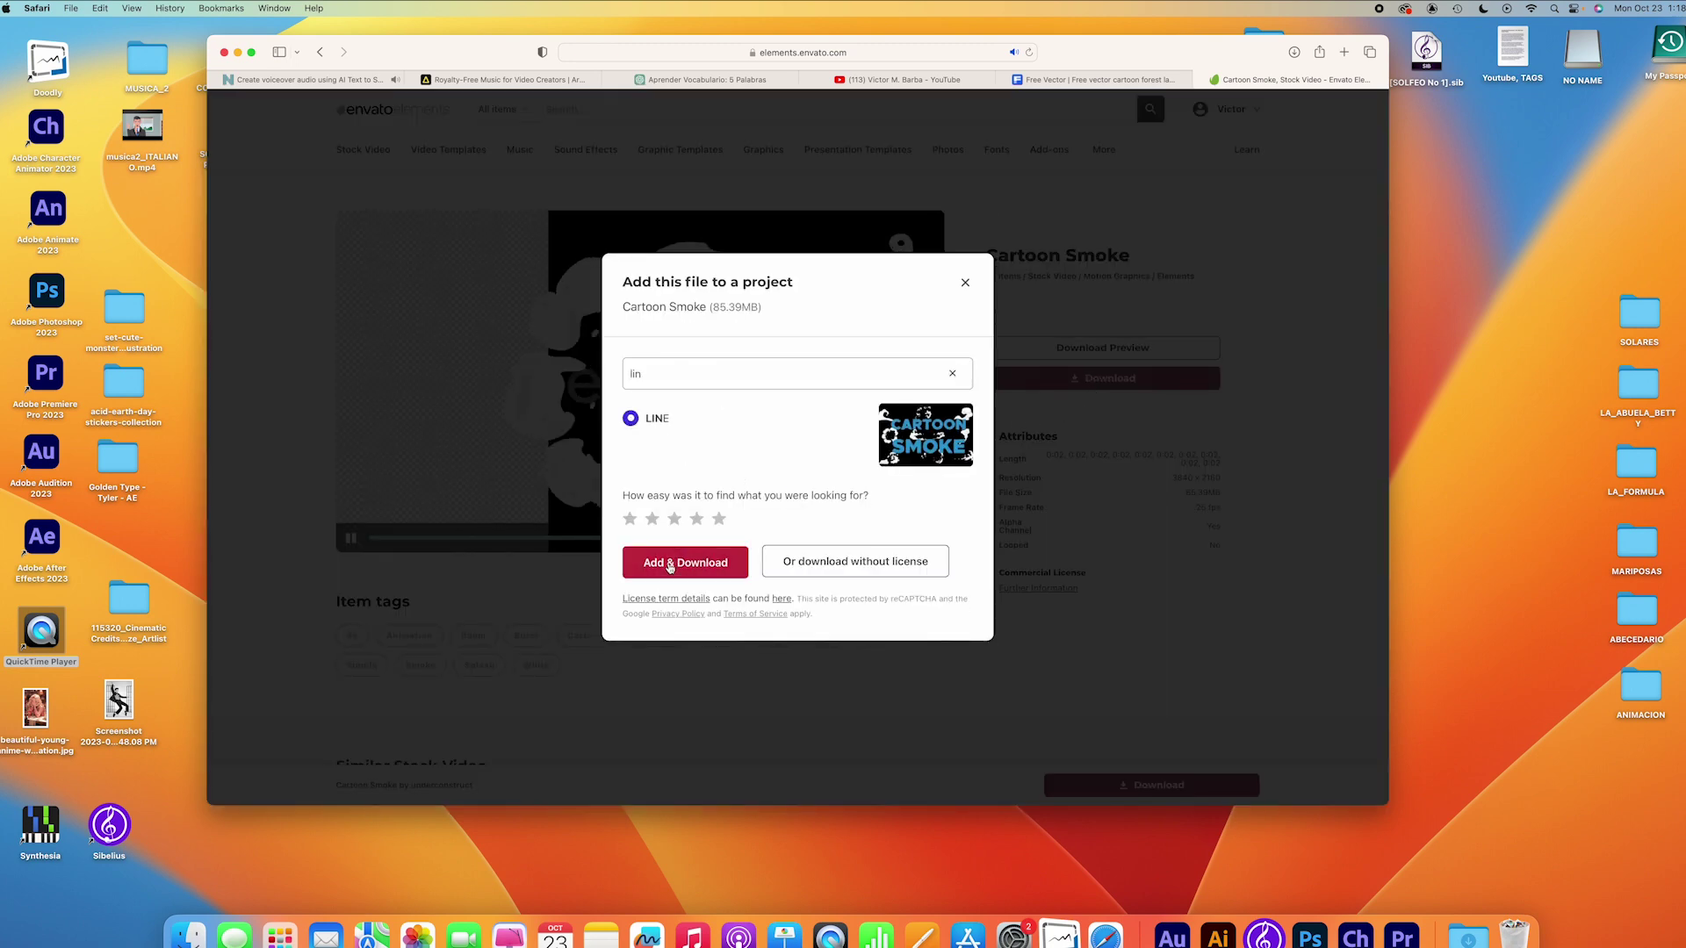
left_click(669, 567)
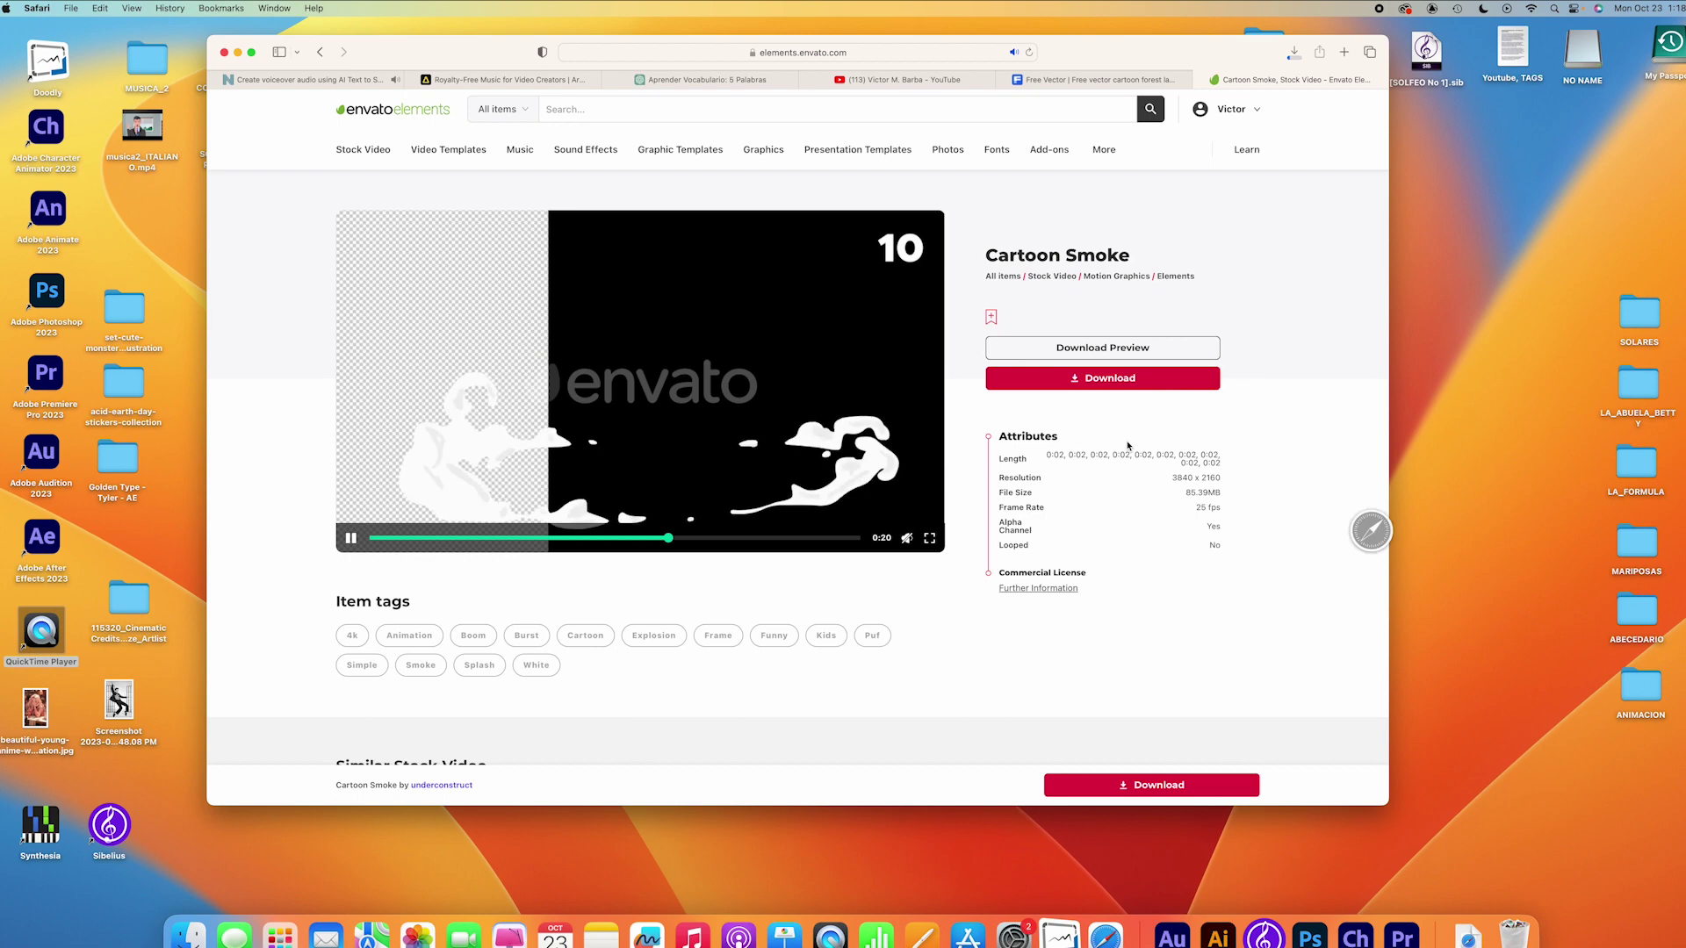
left_click(237, 52)
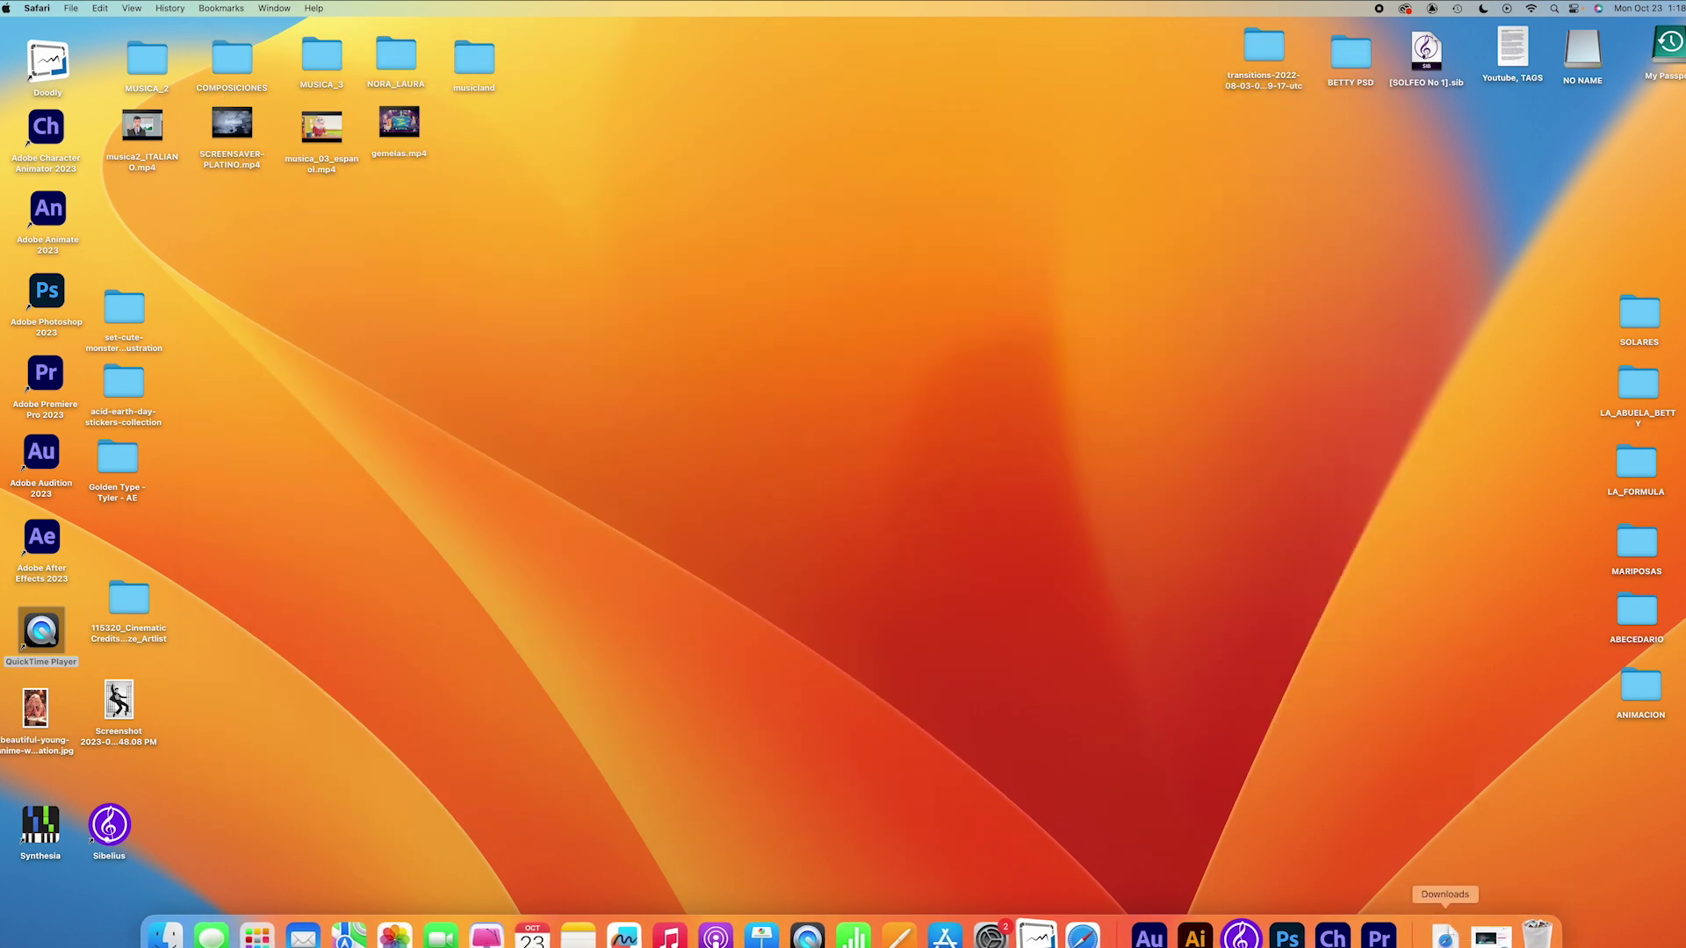
Step: Move the downloaded cartoon-smoke folder to the Desktop, open it and preview 01 Smoke.mov
left_click(1450, 941)
left_click_drag(1446, 882, 1359, 605)
double_click(1359, 605)
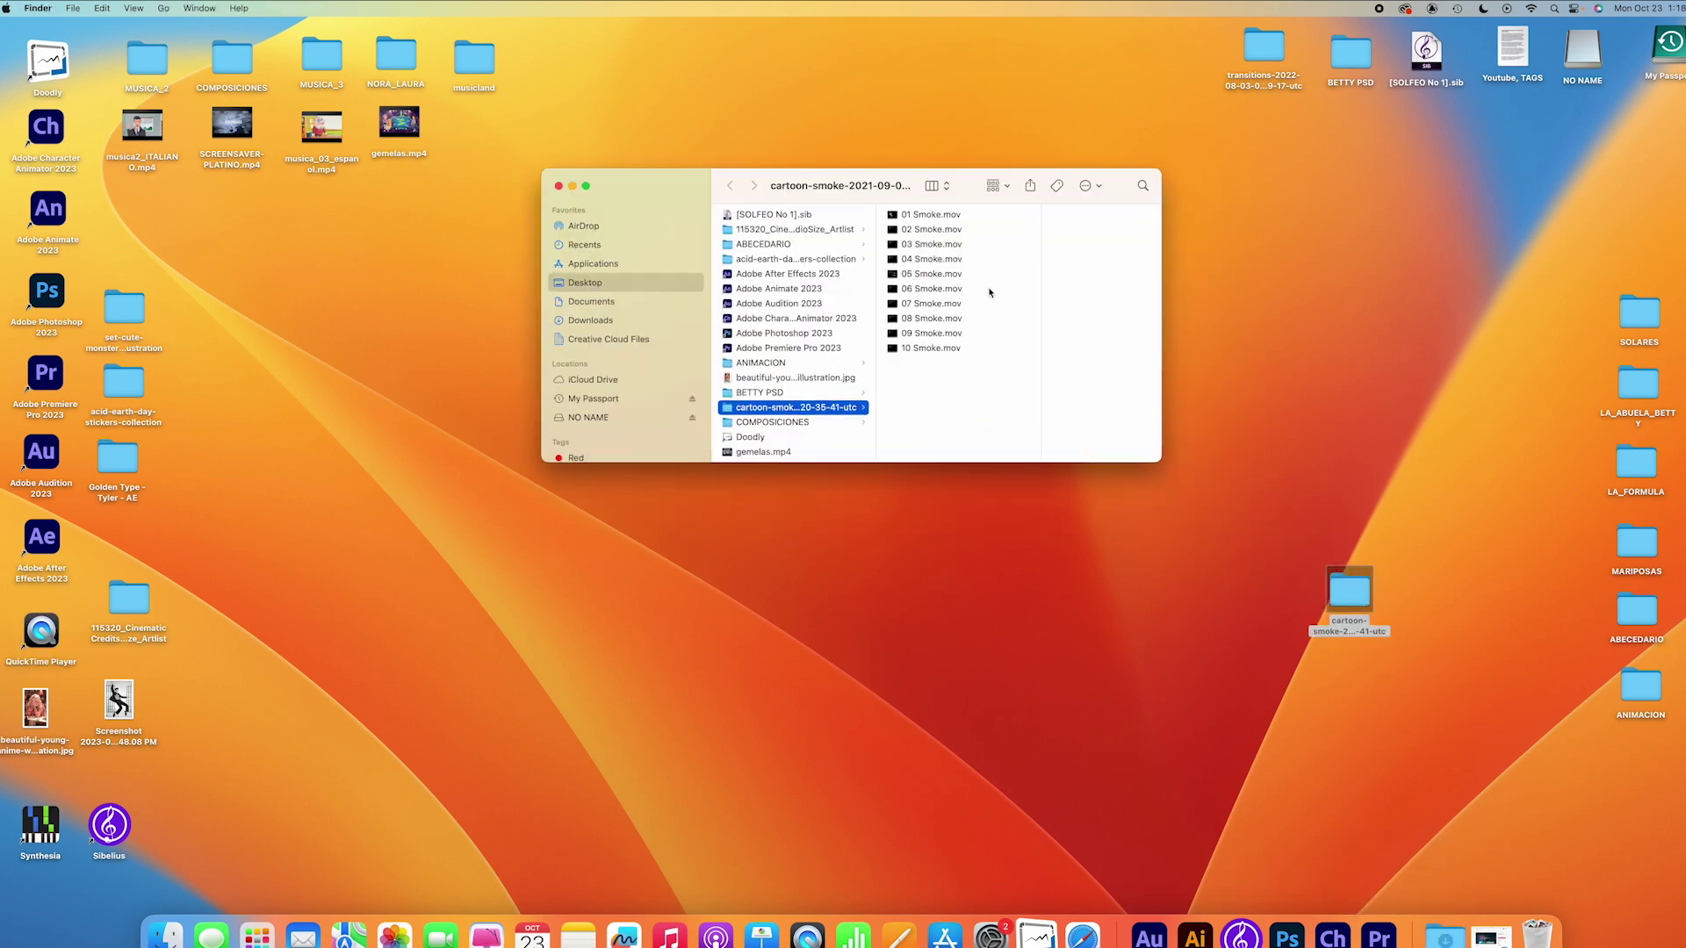
key("Right")
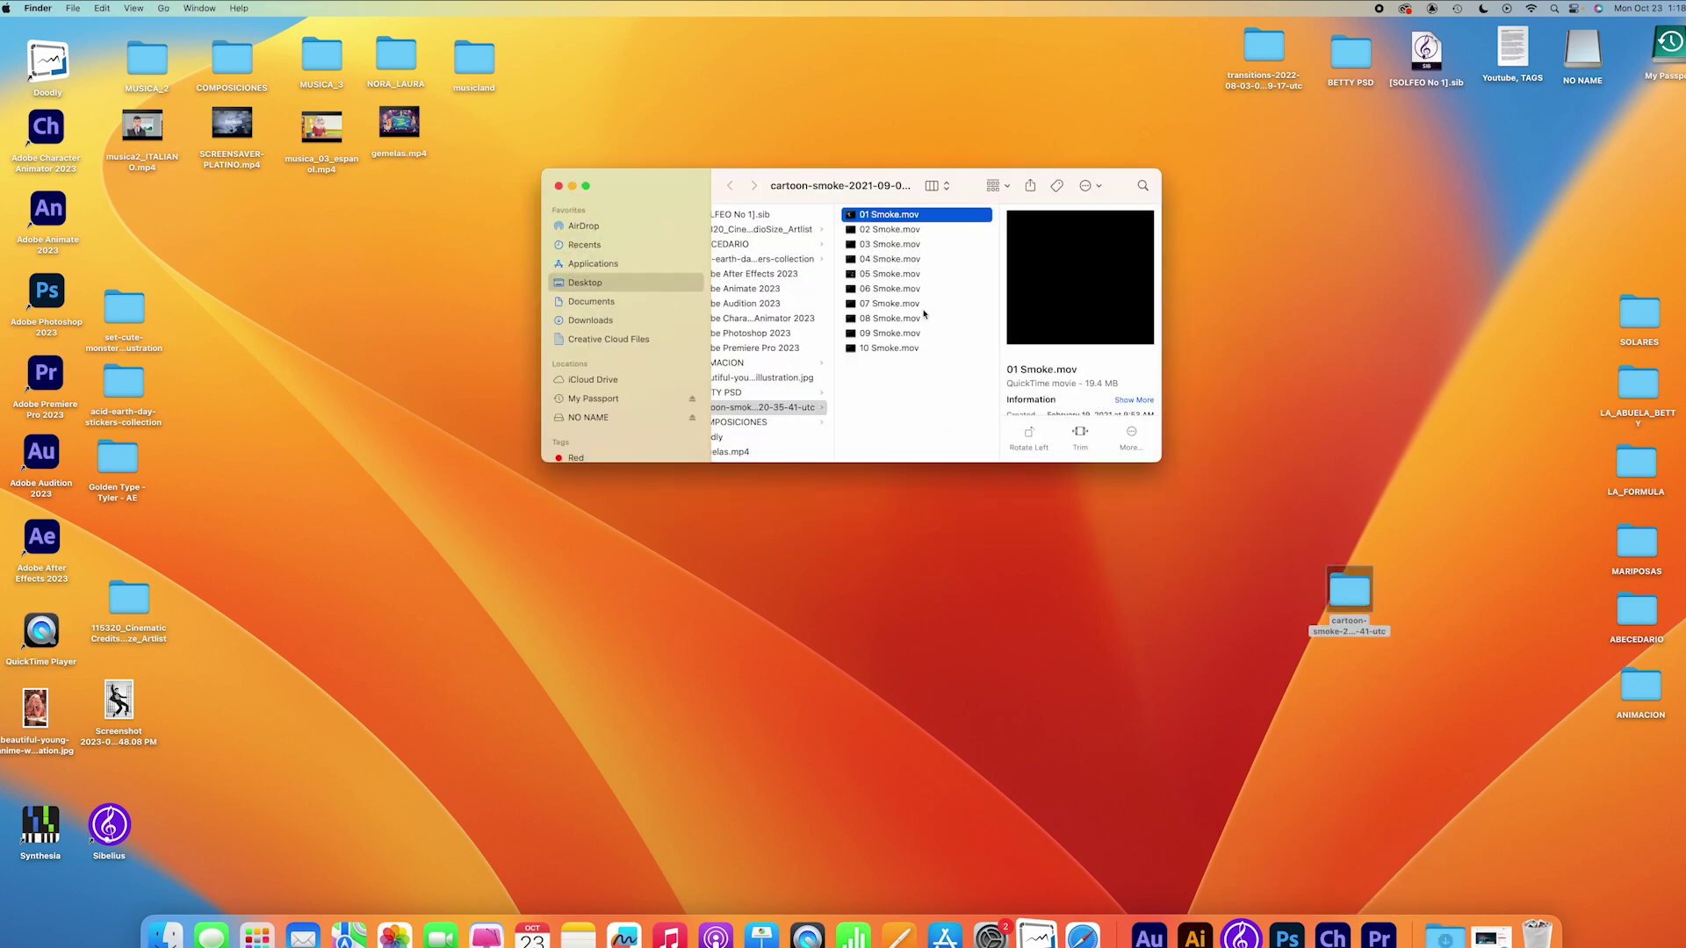
key("space")
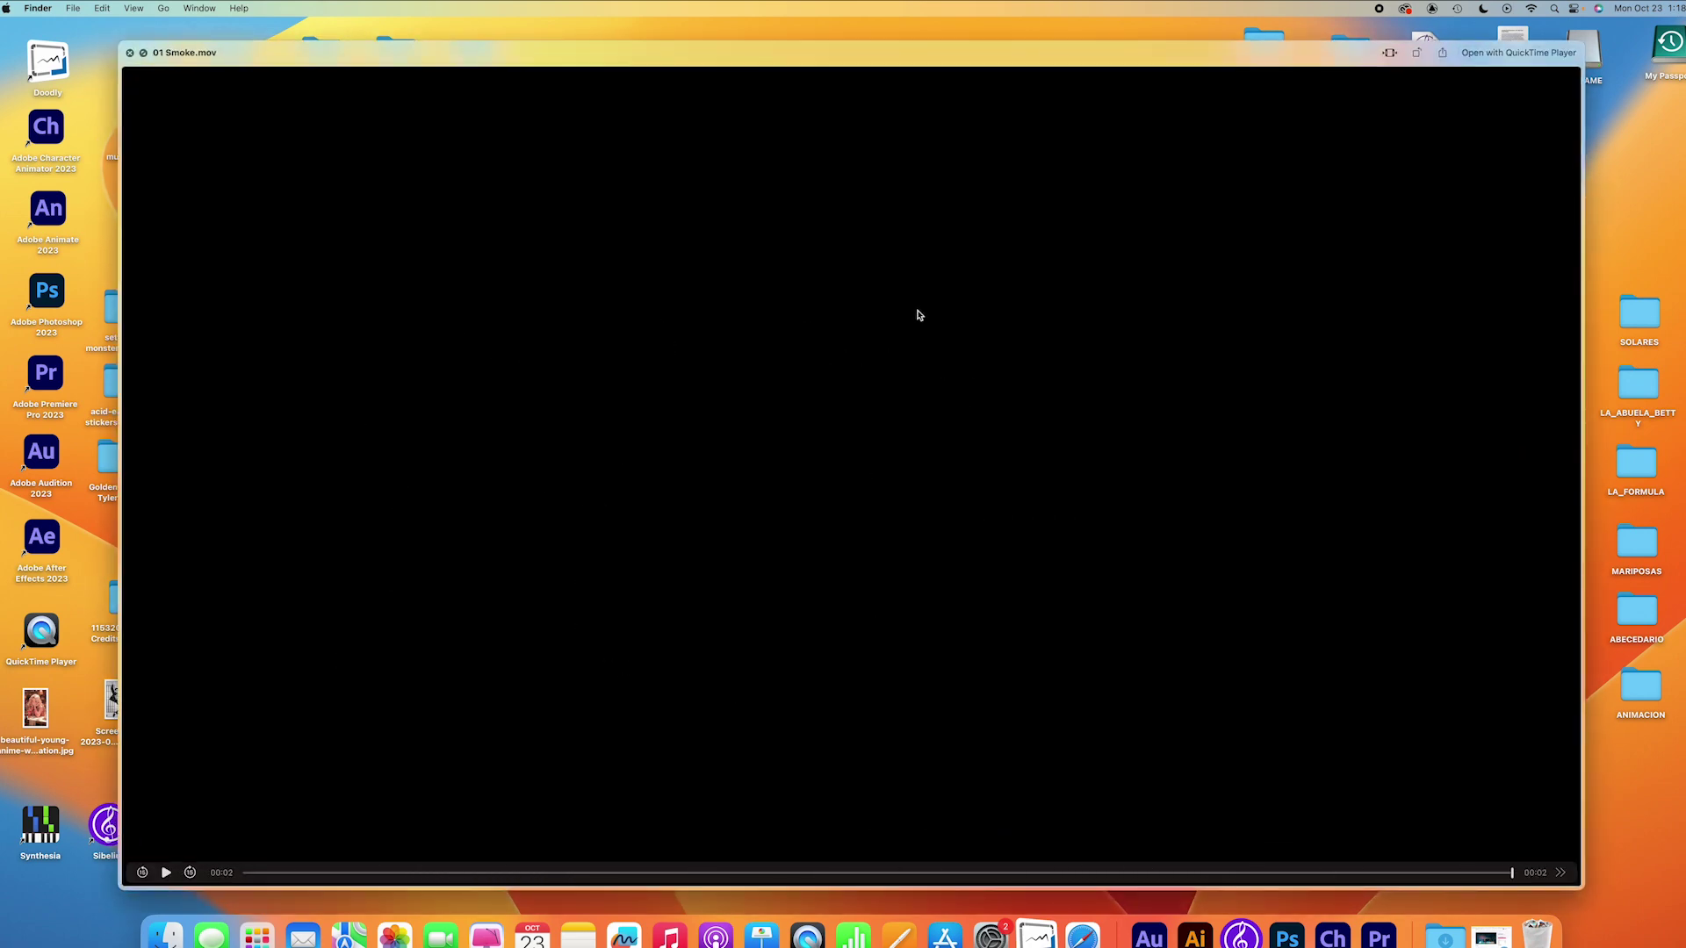
key("space")
key("space")
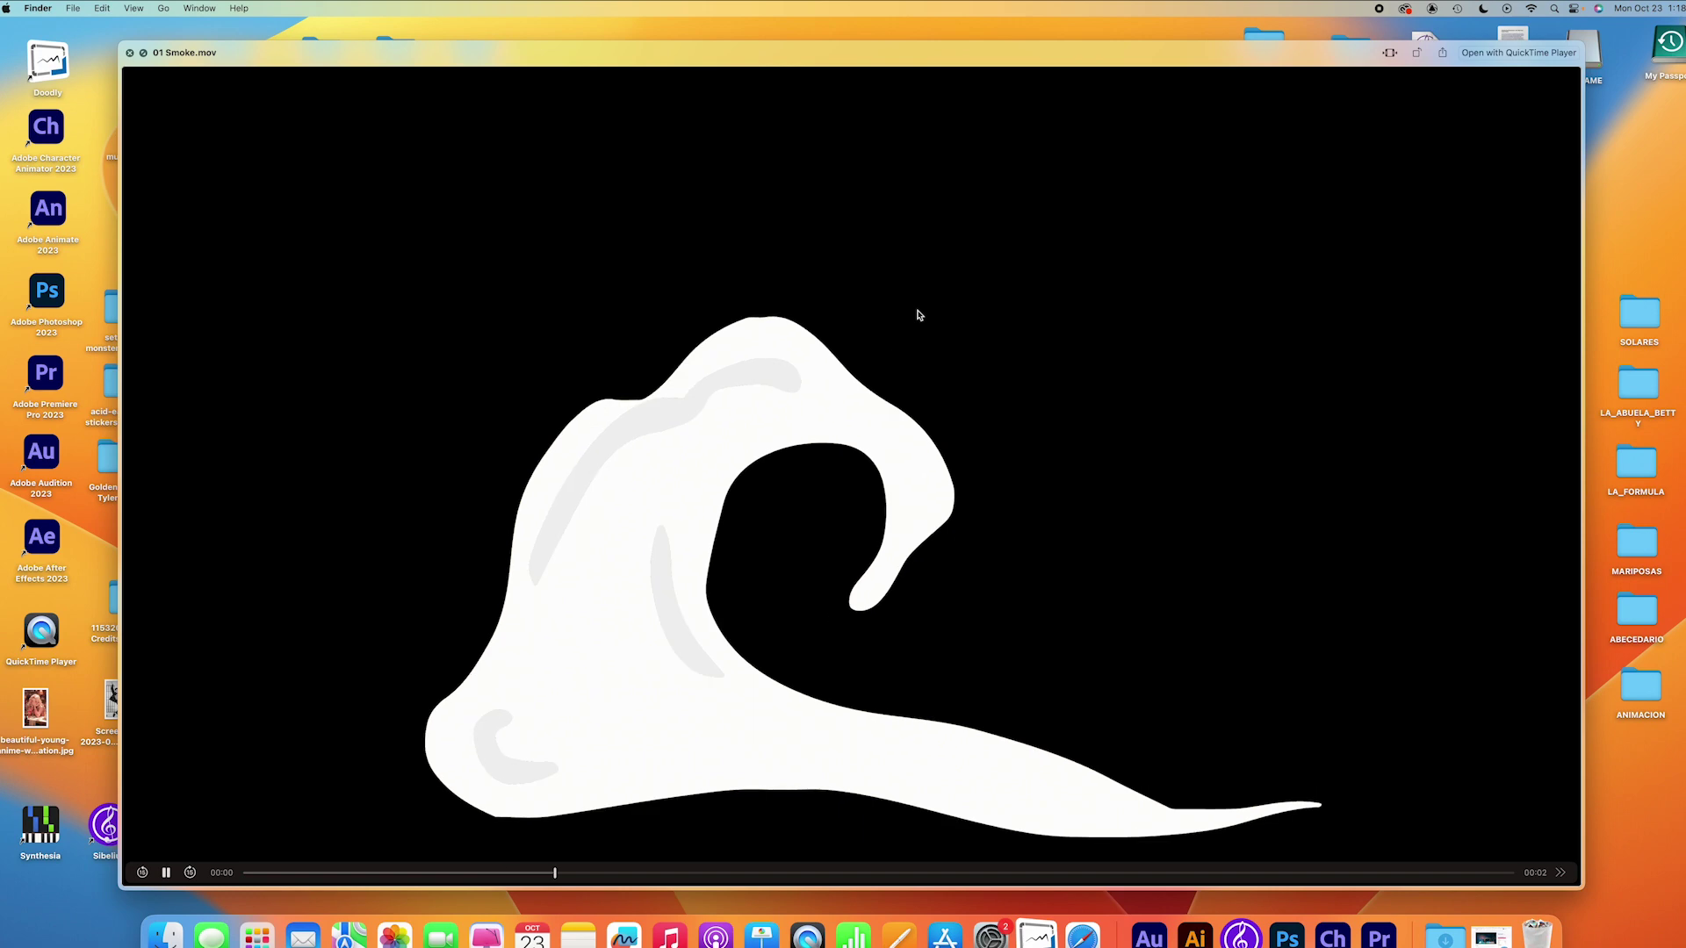
left_click(130, 53)
Step: Preview 02 Smoke.mov and 03 Smoke.mov, then close the preview
left_click(882, 231)
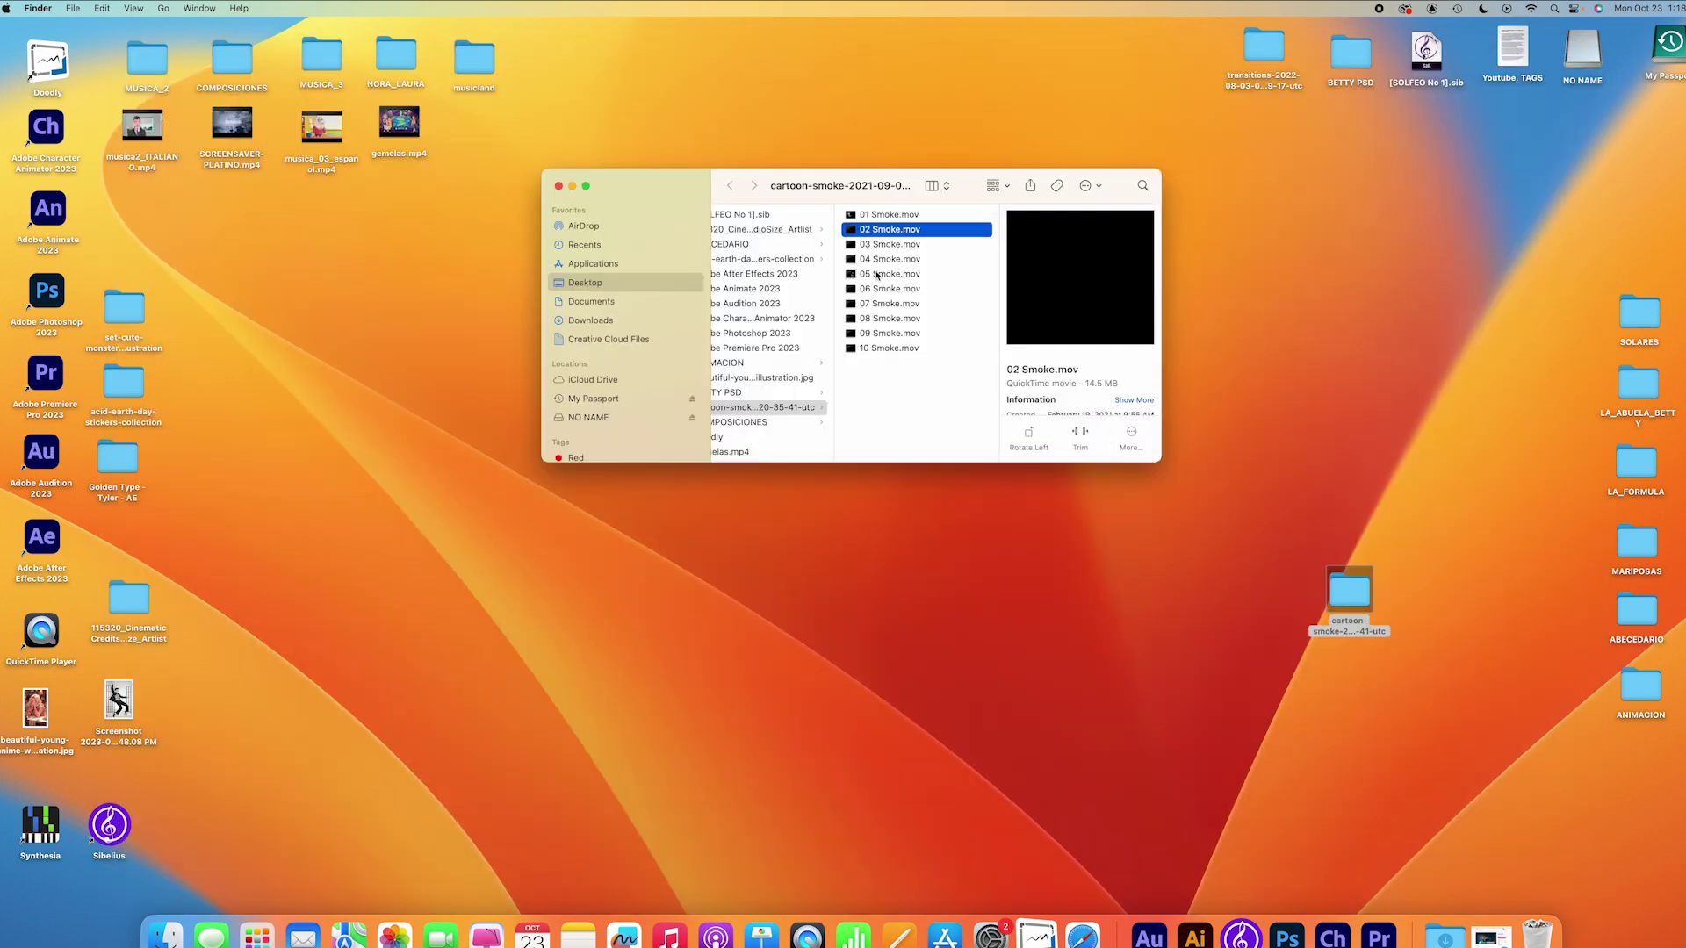
key("space")
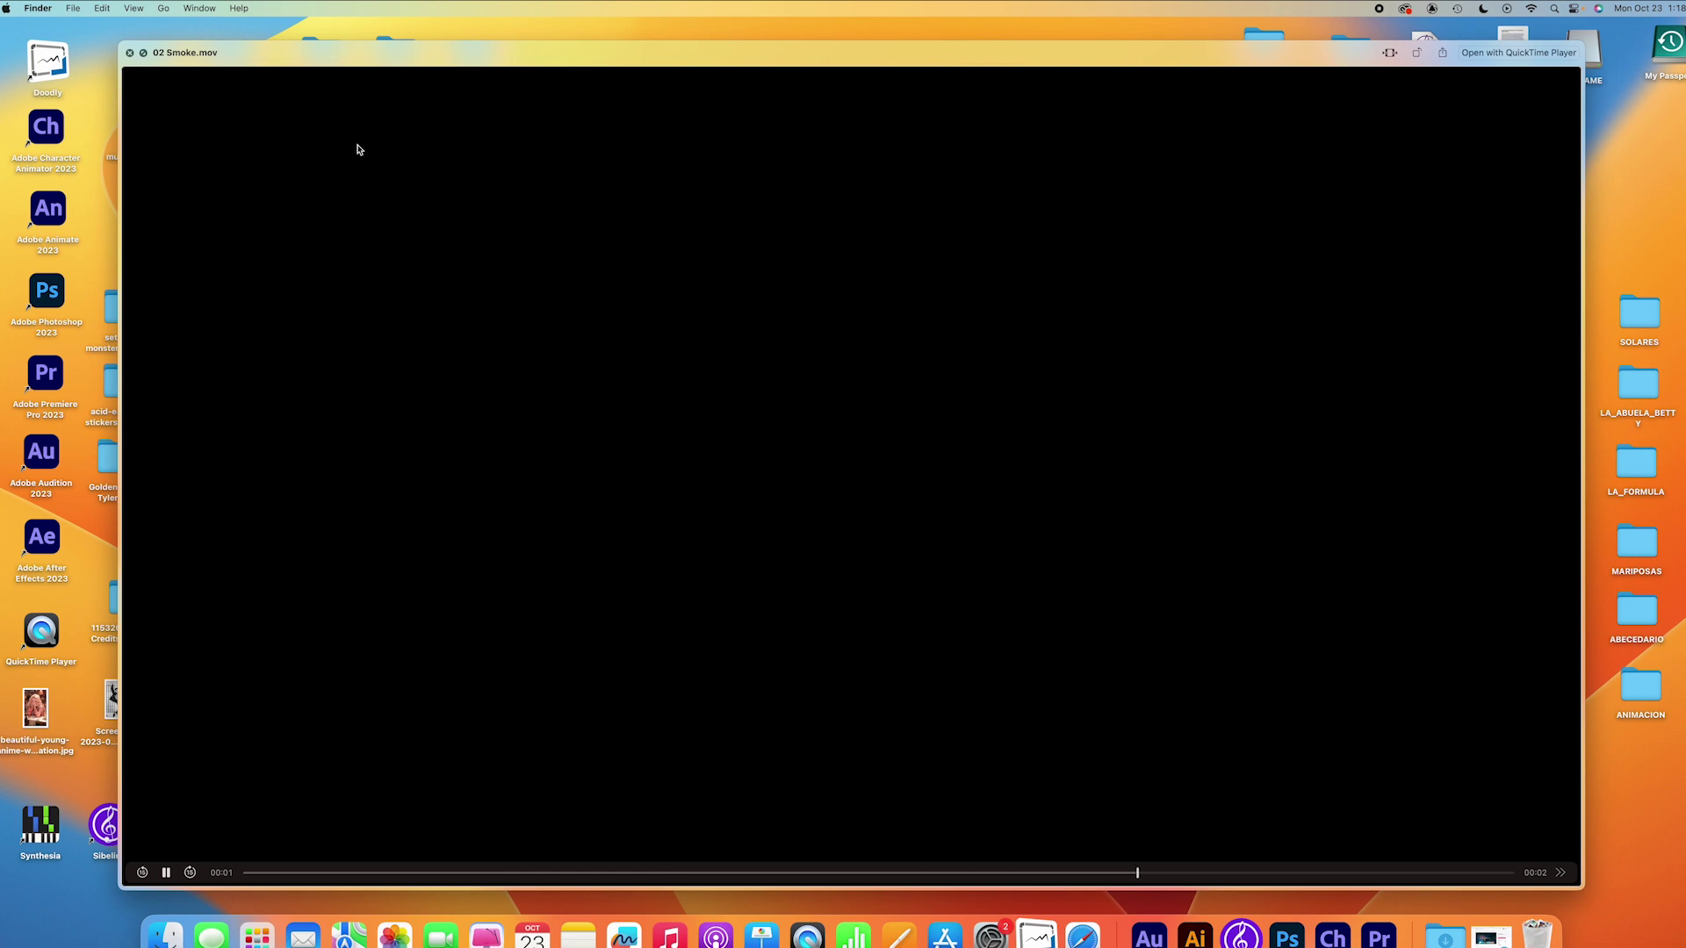
key("space")
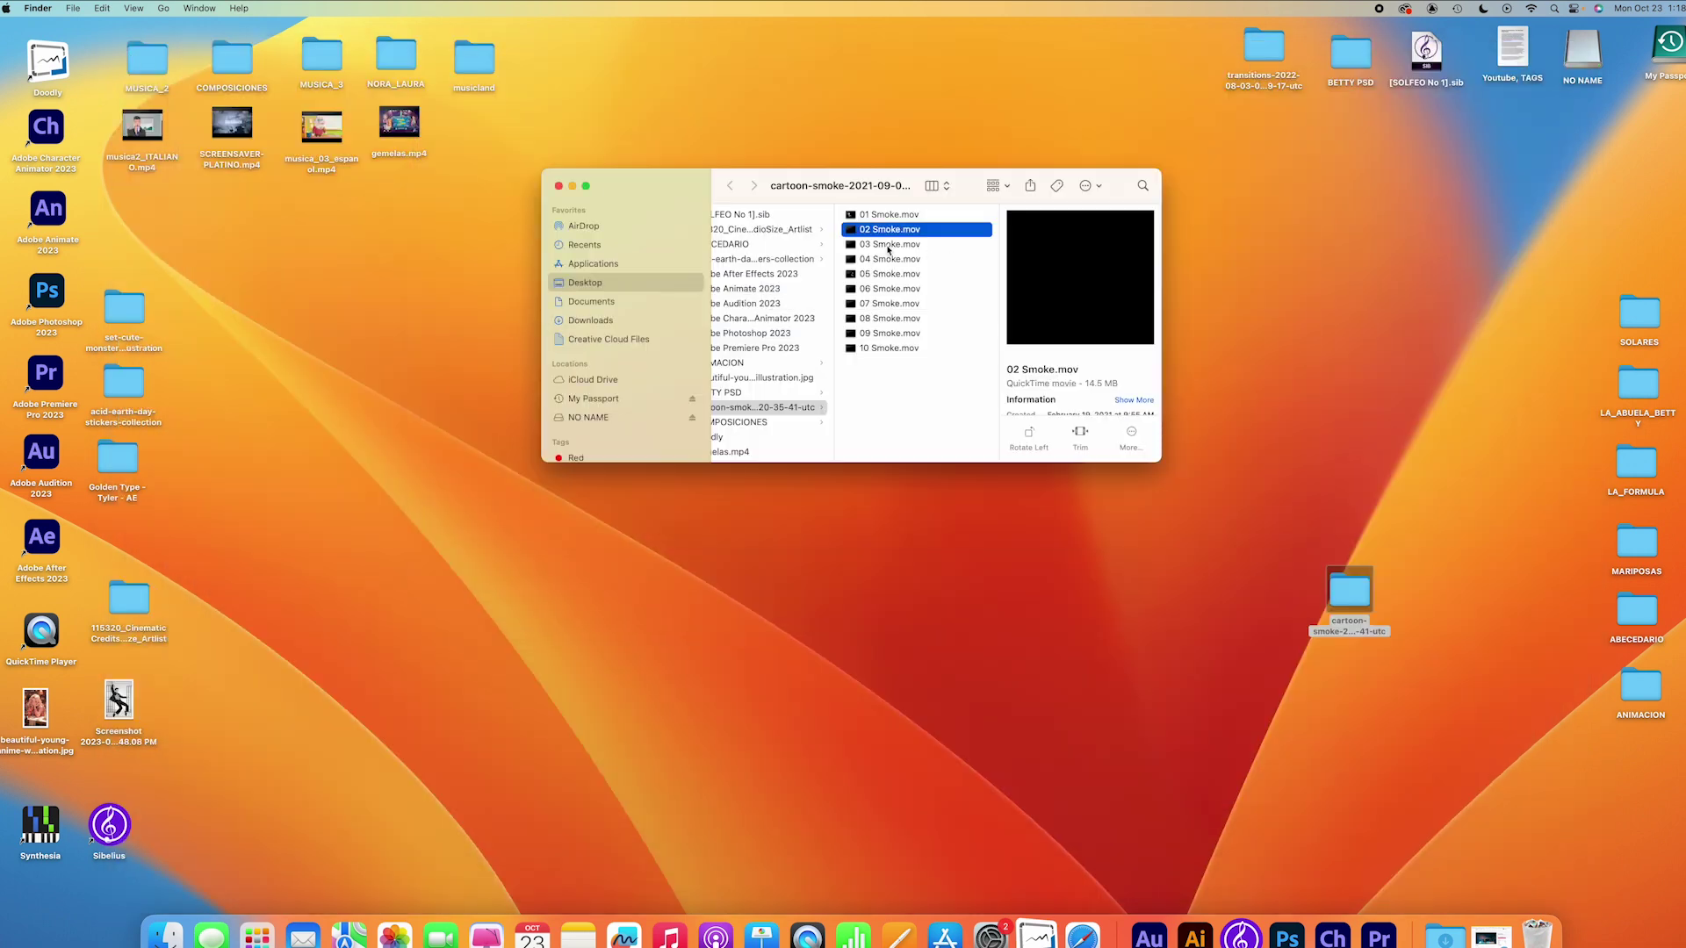
left_click(889, 246)
key("space")
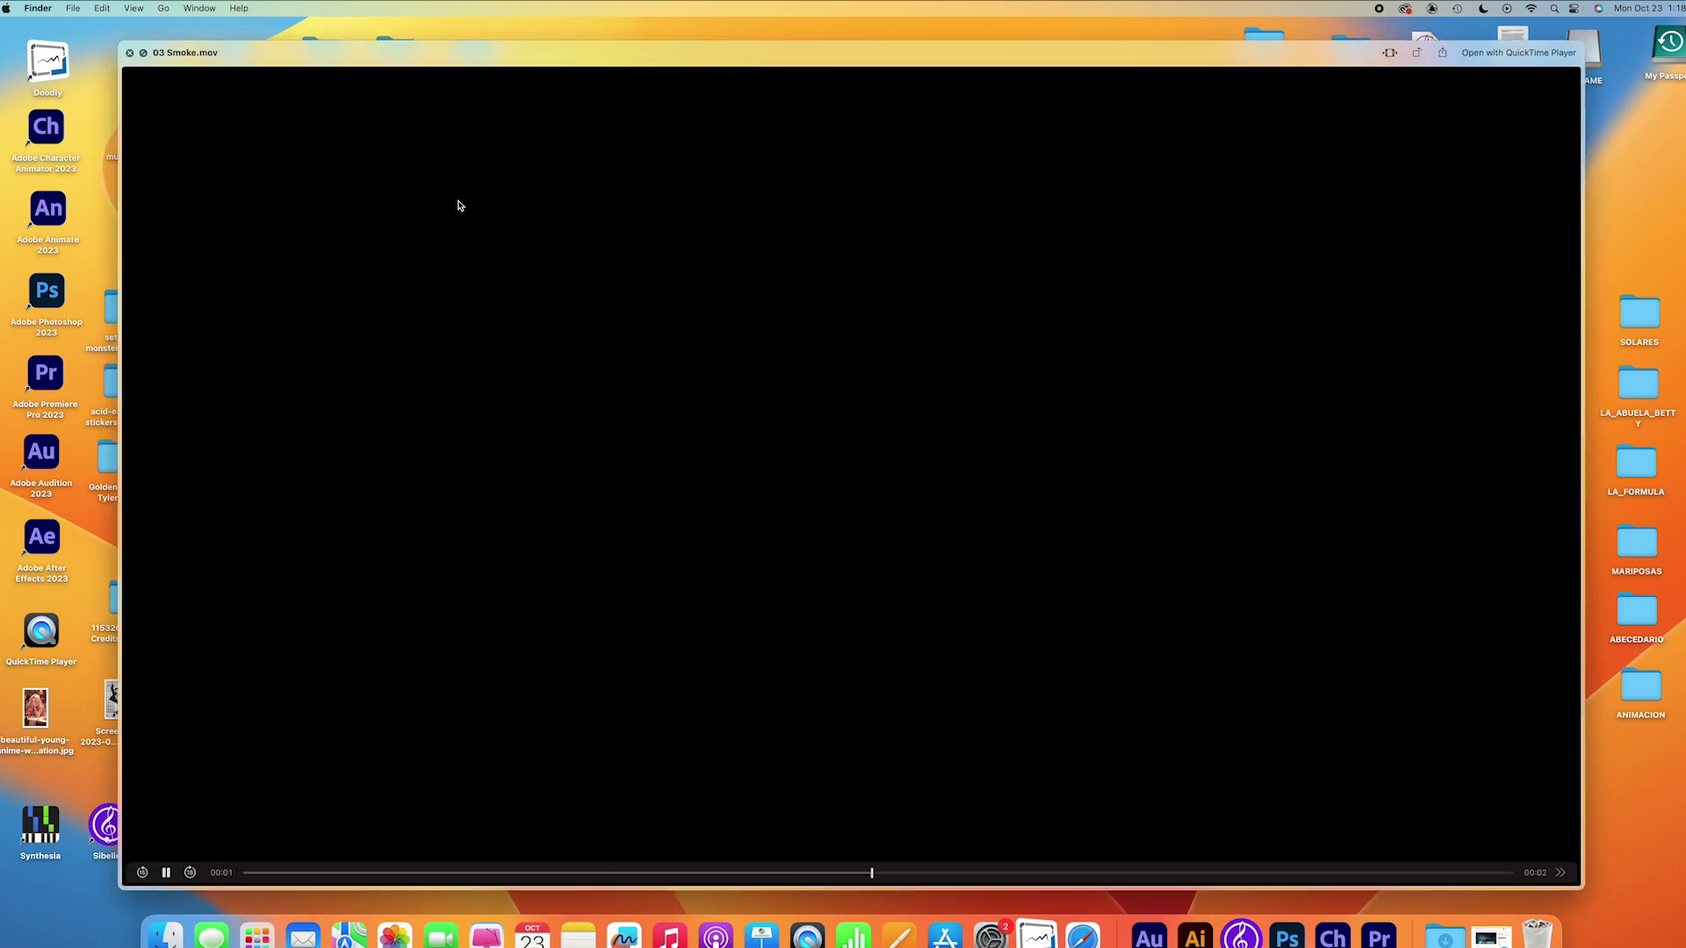
key("space")
key("space")
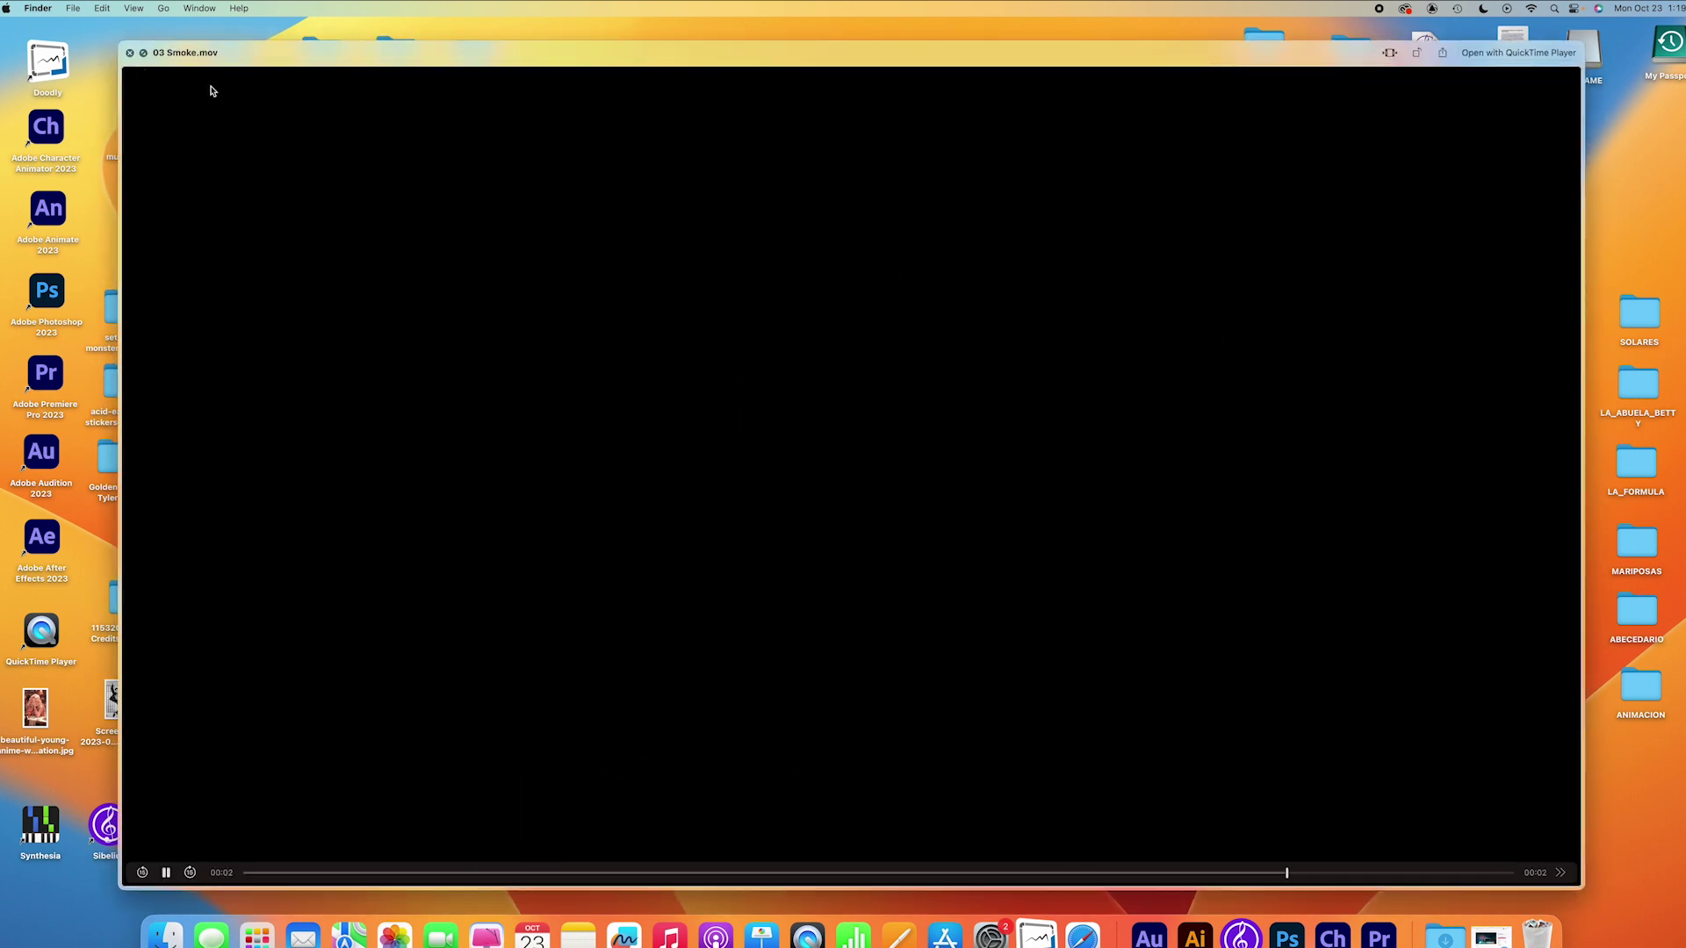
left_click(130, 53)
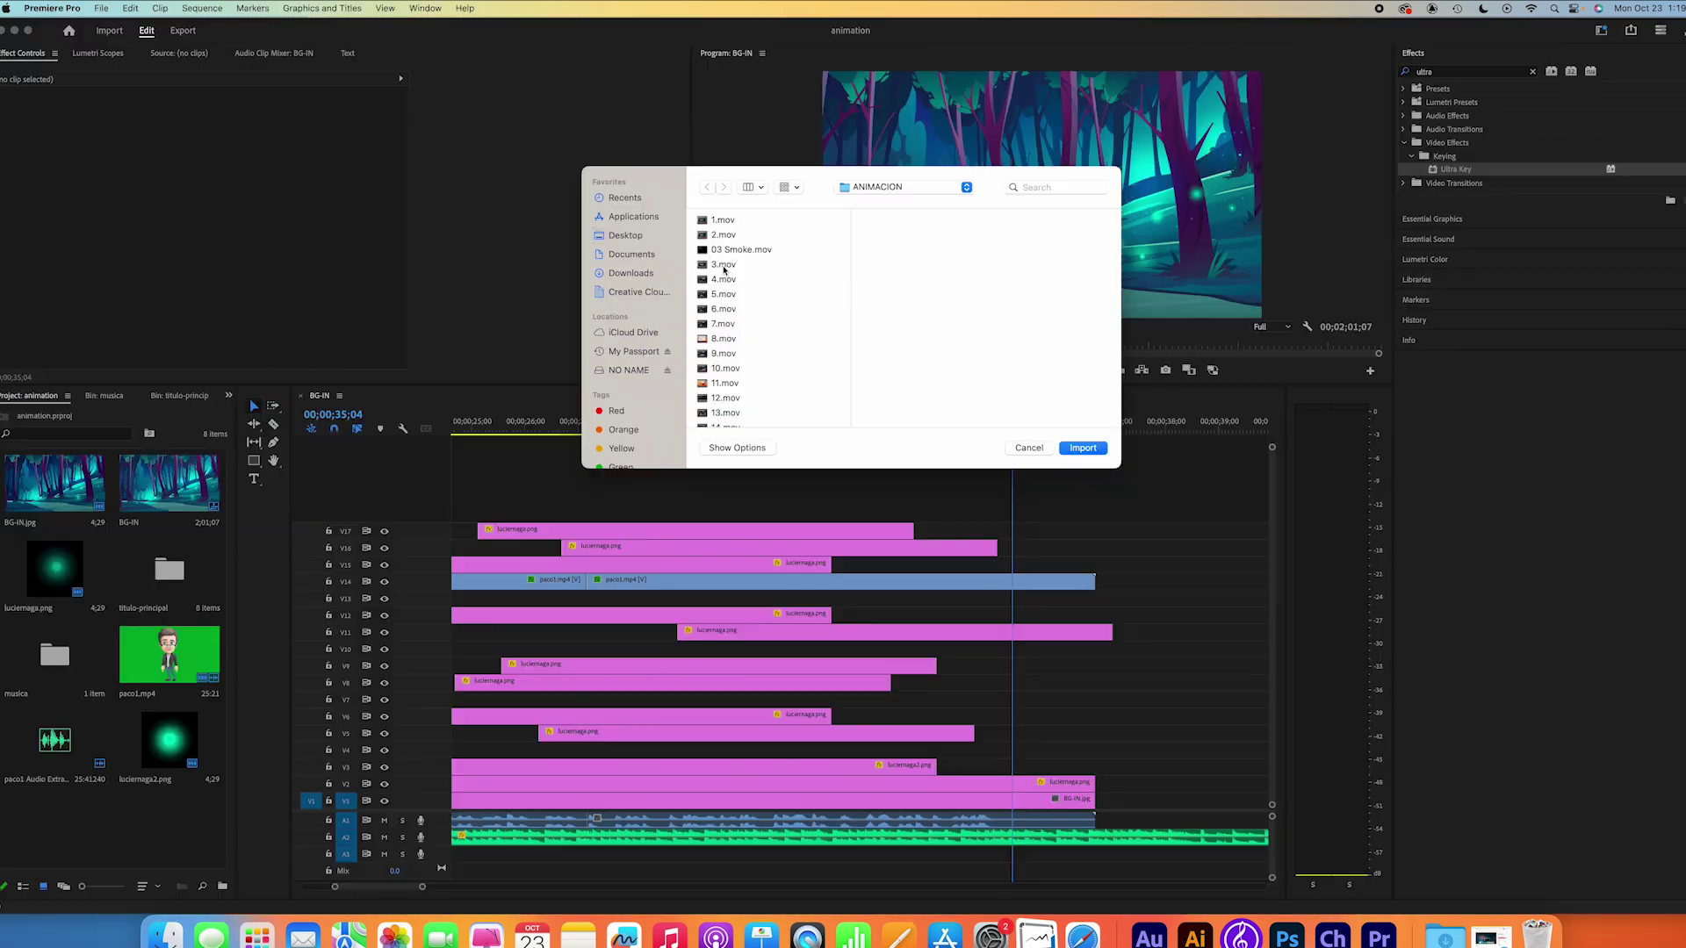
Step: Import 03 Smoke.mov and place it on track V15 near 00;00;35, then play it back
left_click(725, 250)
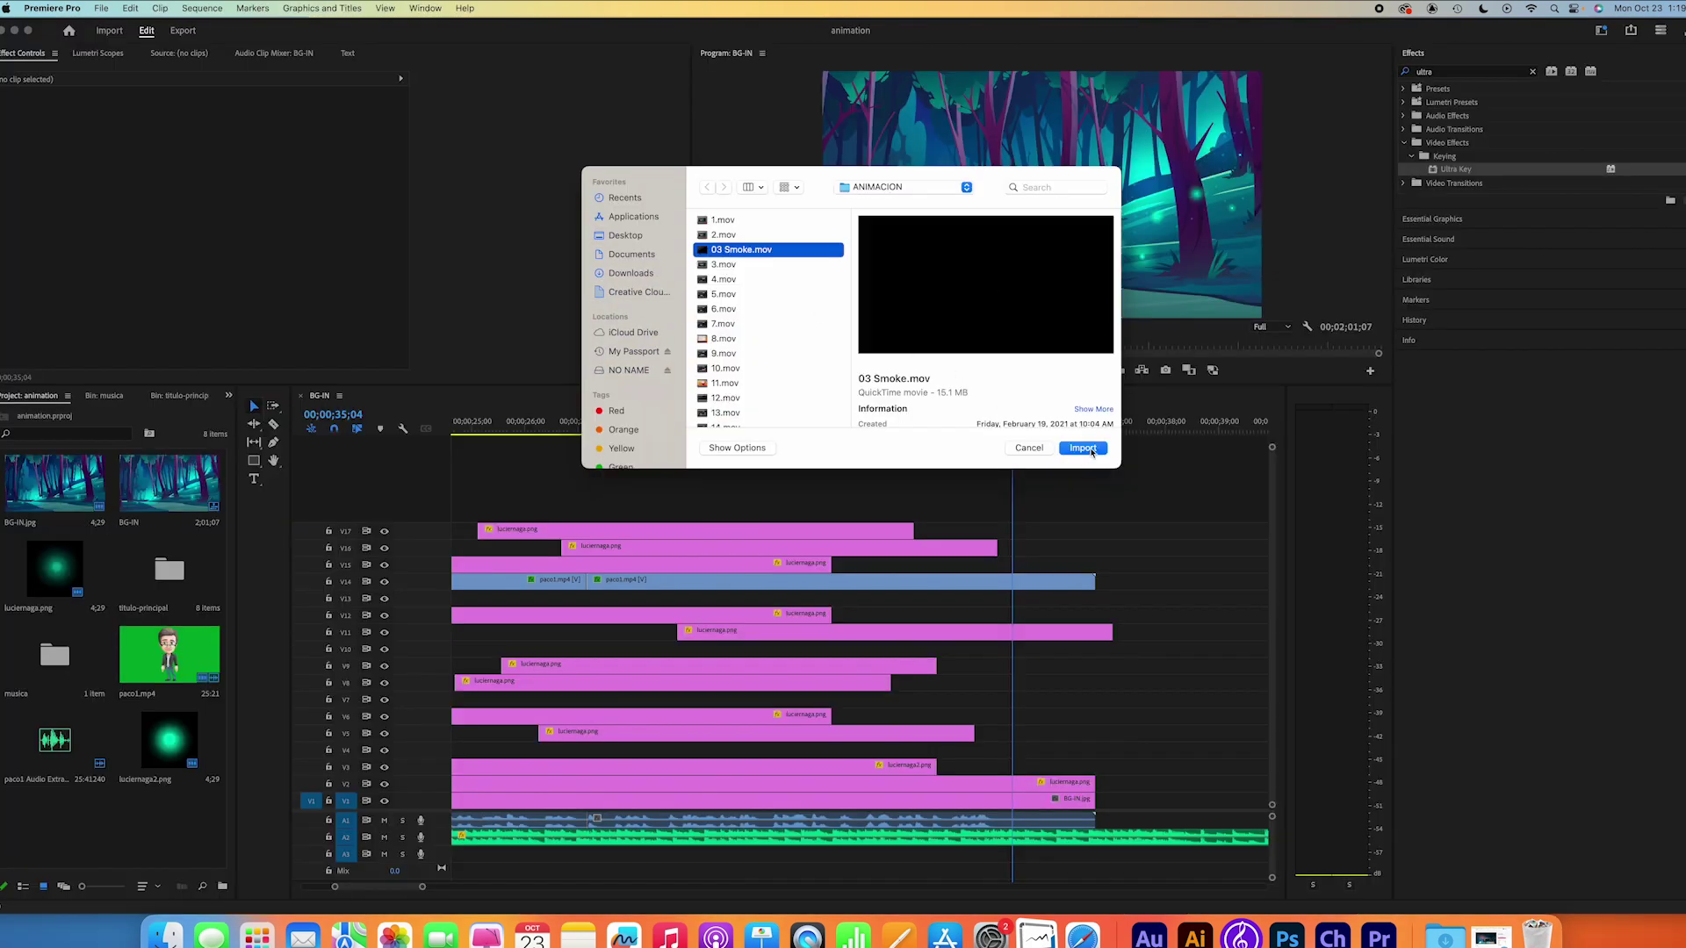
left_click(1084, 449)
left_click_drag(49, 824, 1000, 567)
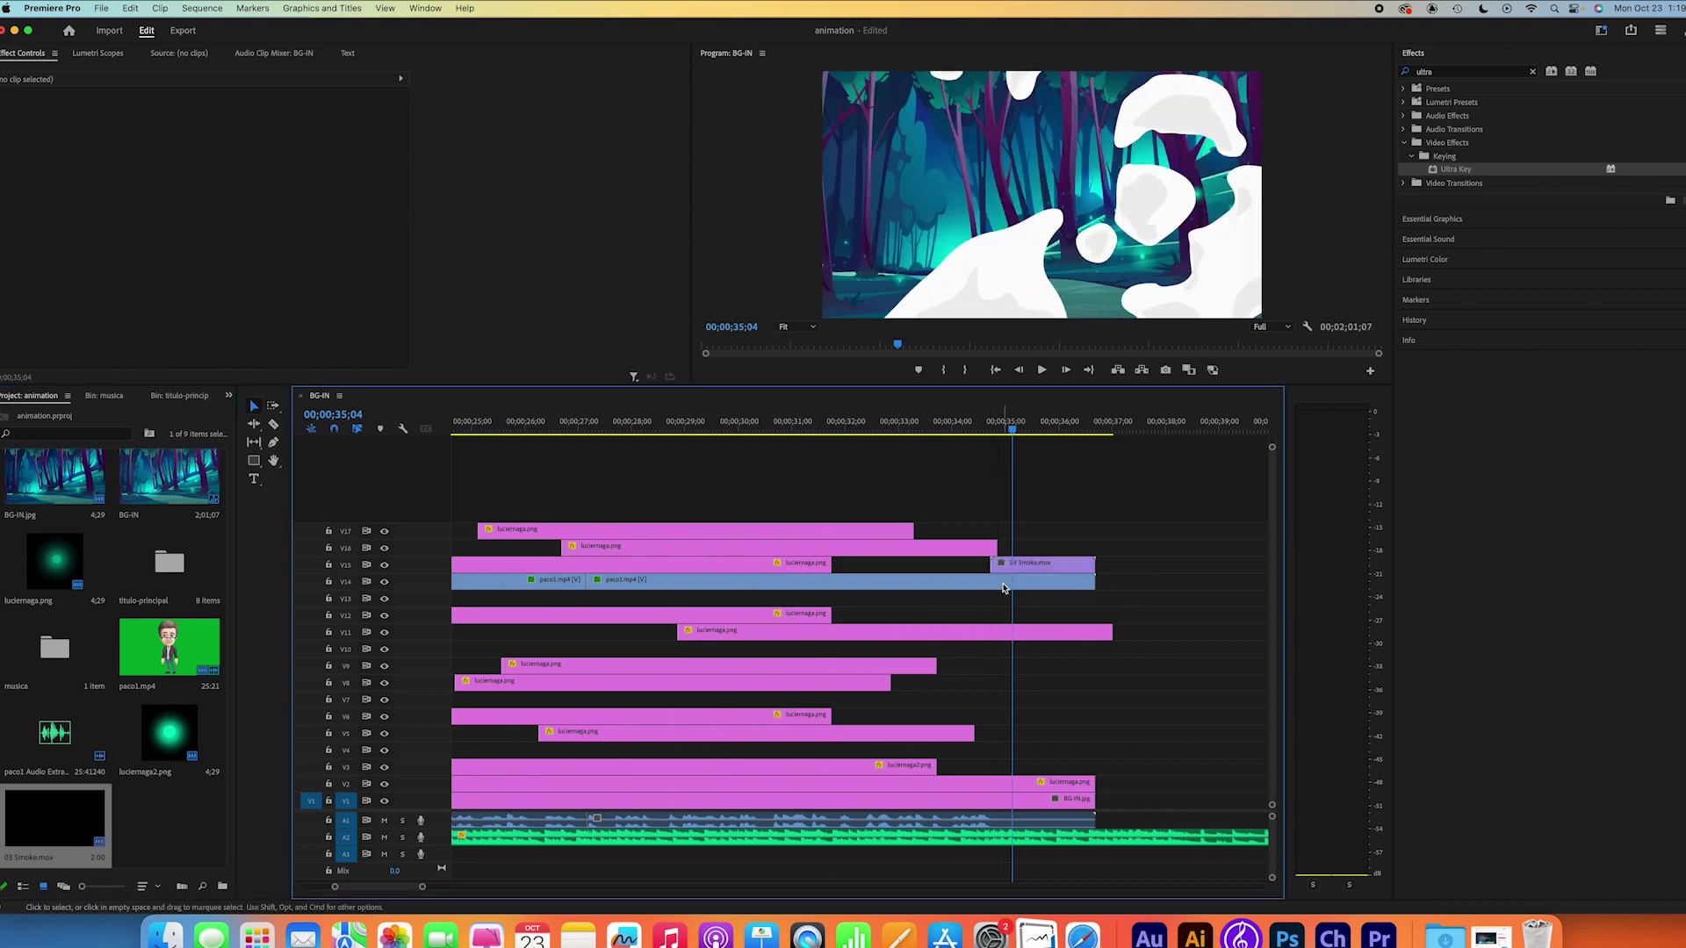
left_click(981, 432)
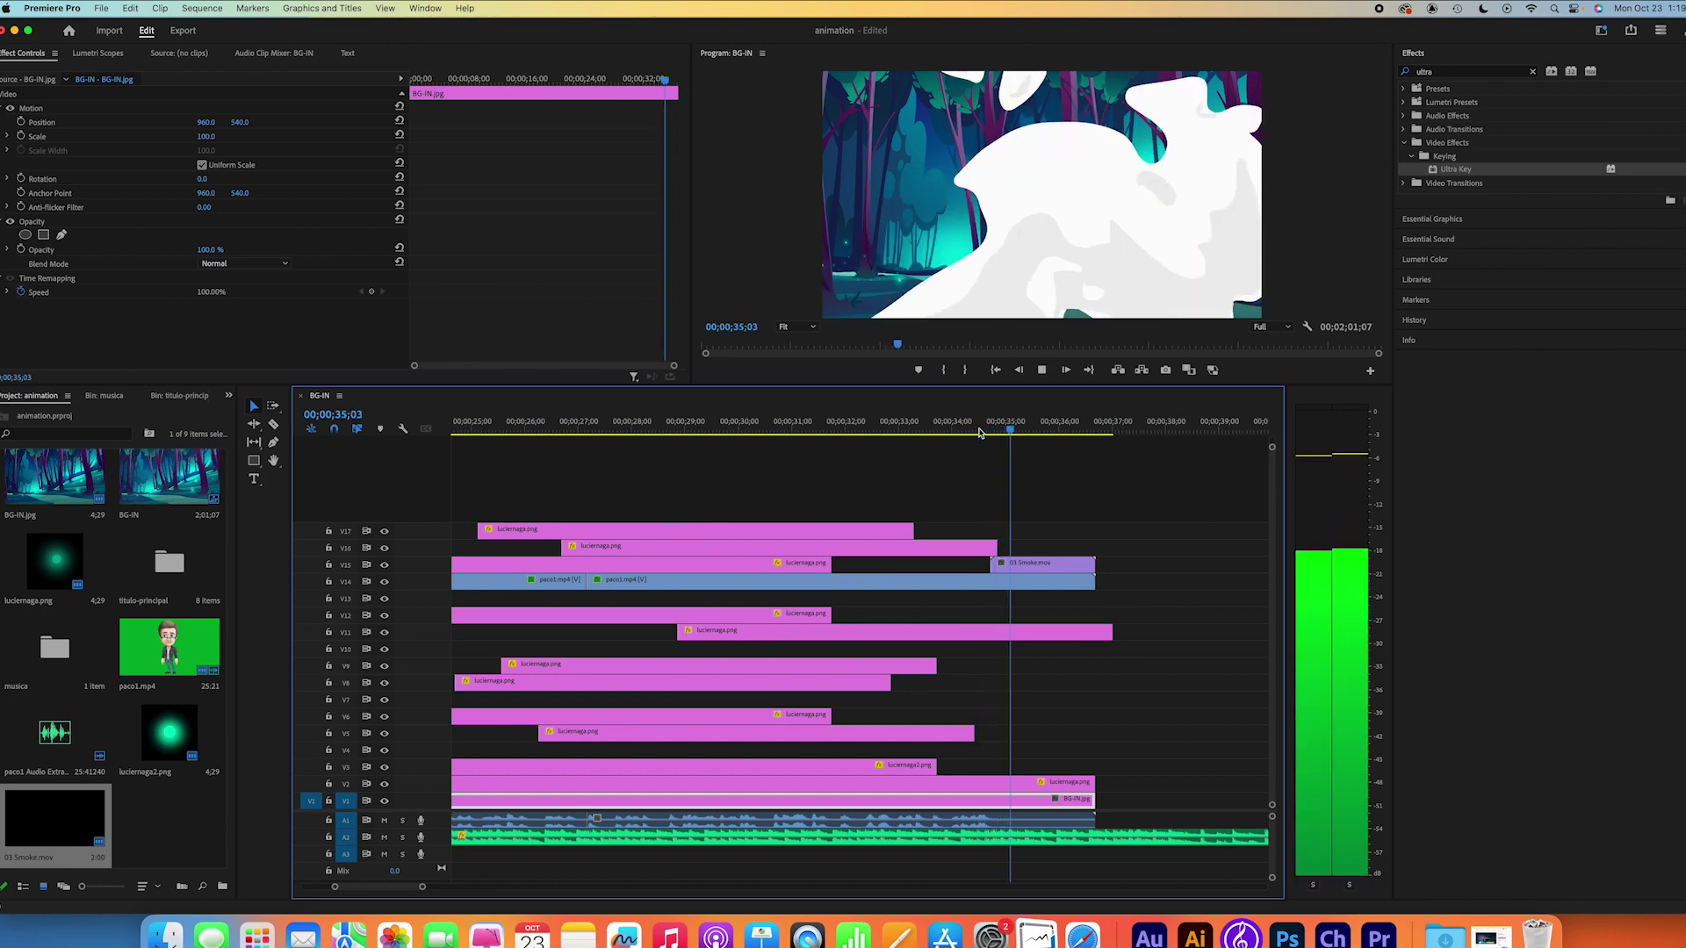
key("space")
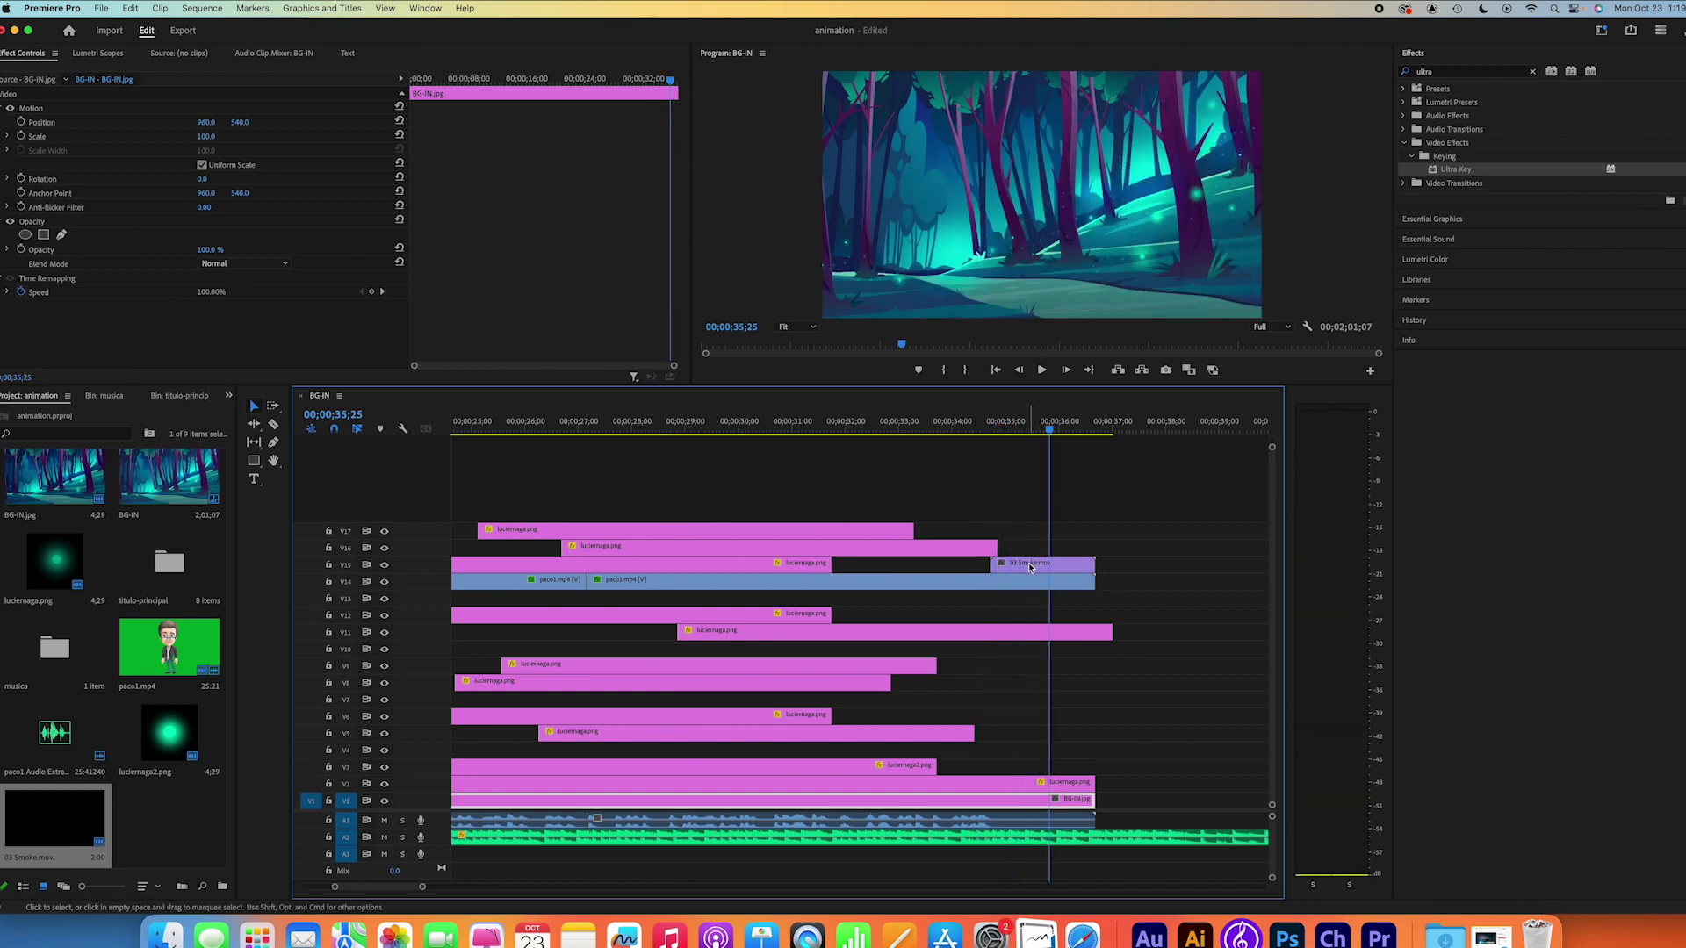
Step: Scale the smoke clip down to 25% so only a small puff shows
left_click(1031, 568)
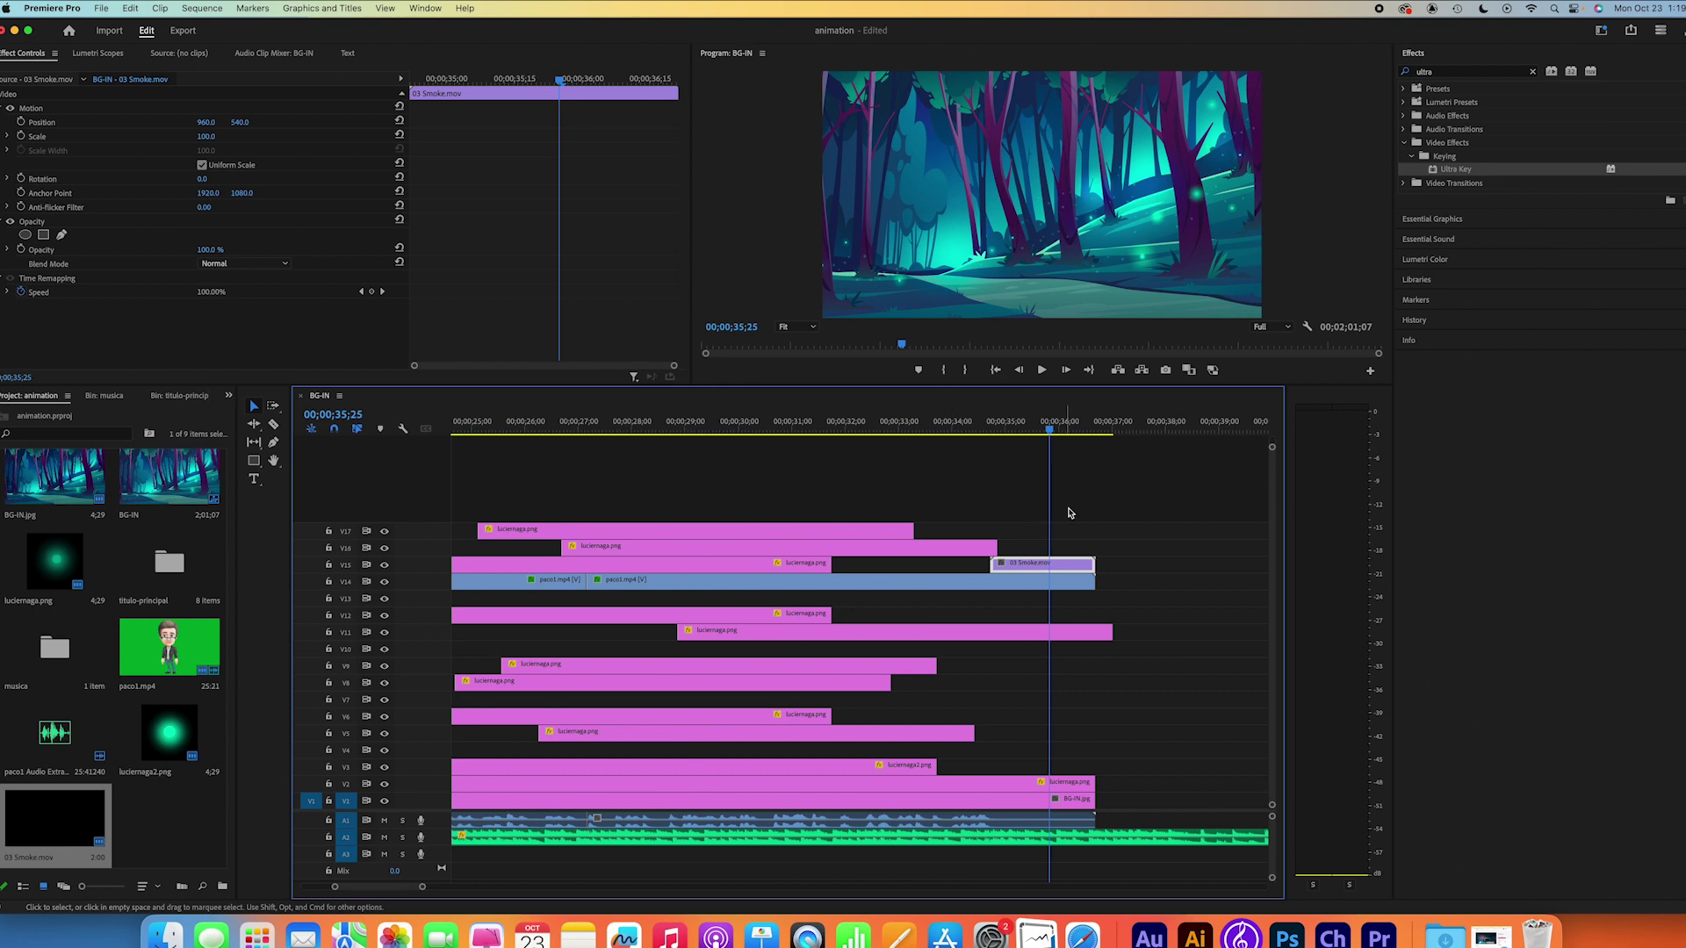
left_click_drag(1047, 431, 1017, 433)
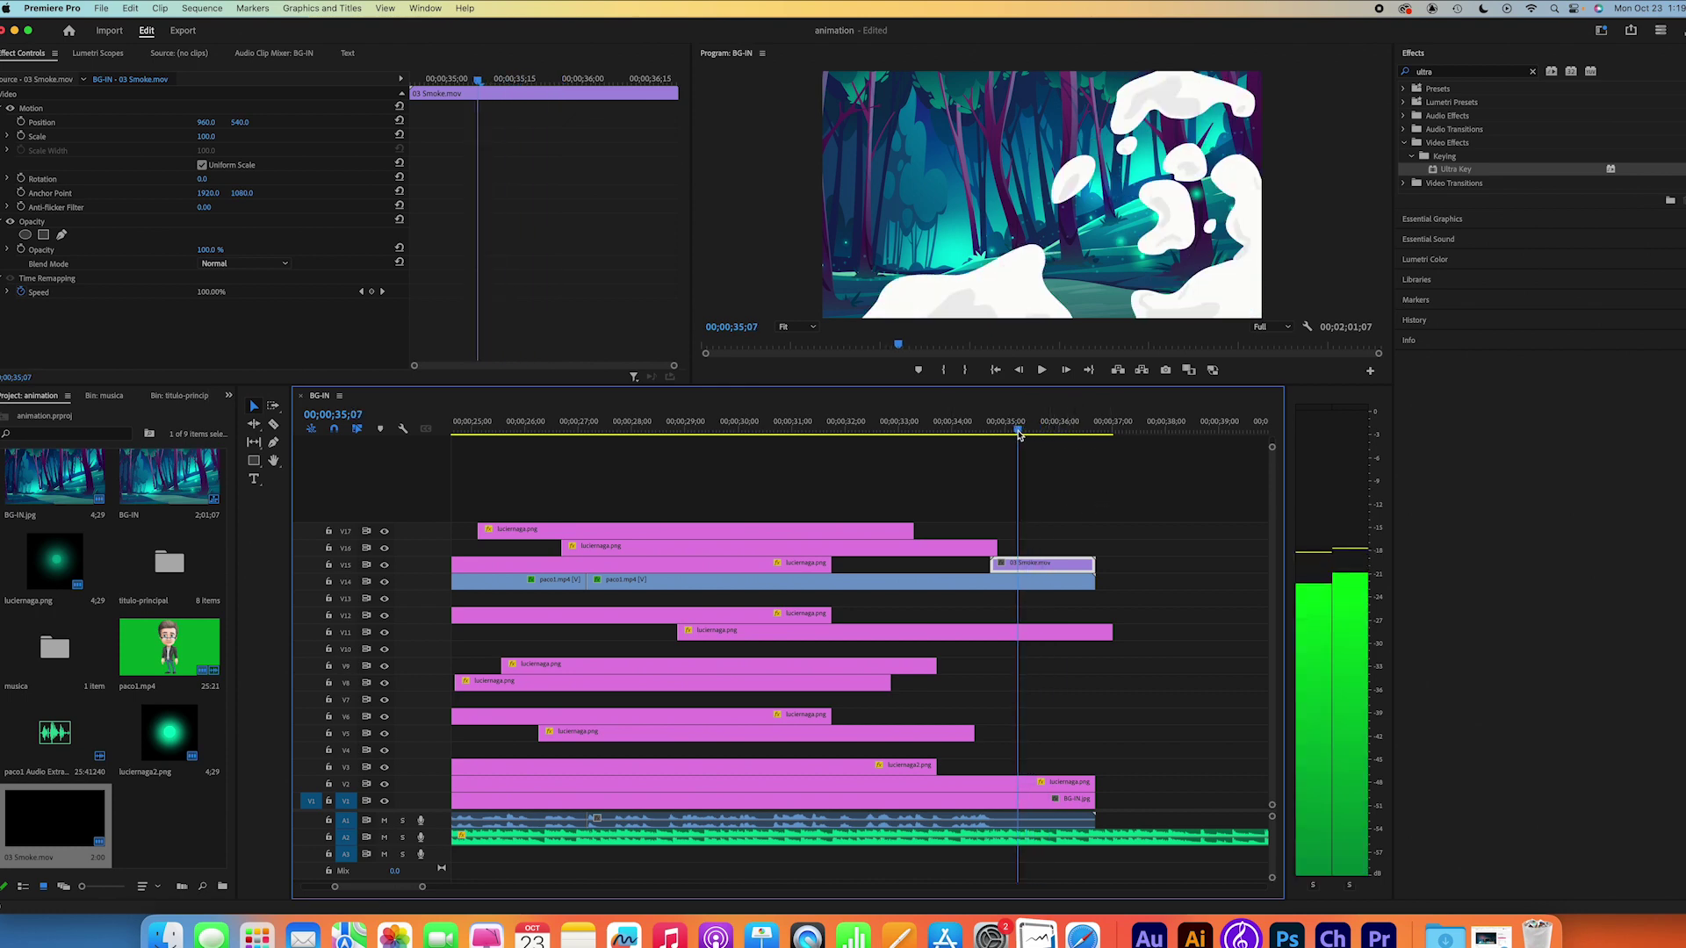
mouse_move(207, 141)
left_mouse_down()
mouse_move(141, 140)
mouse_move(211, 136)
left_mouse_up()
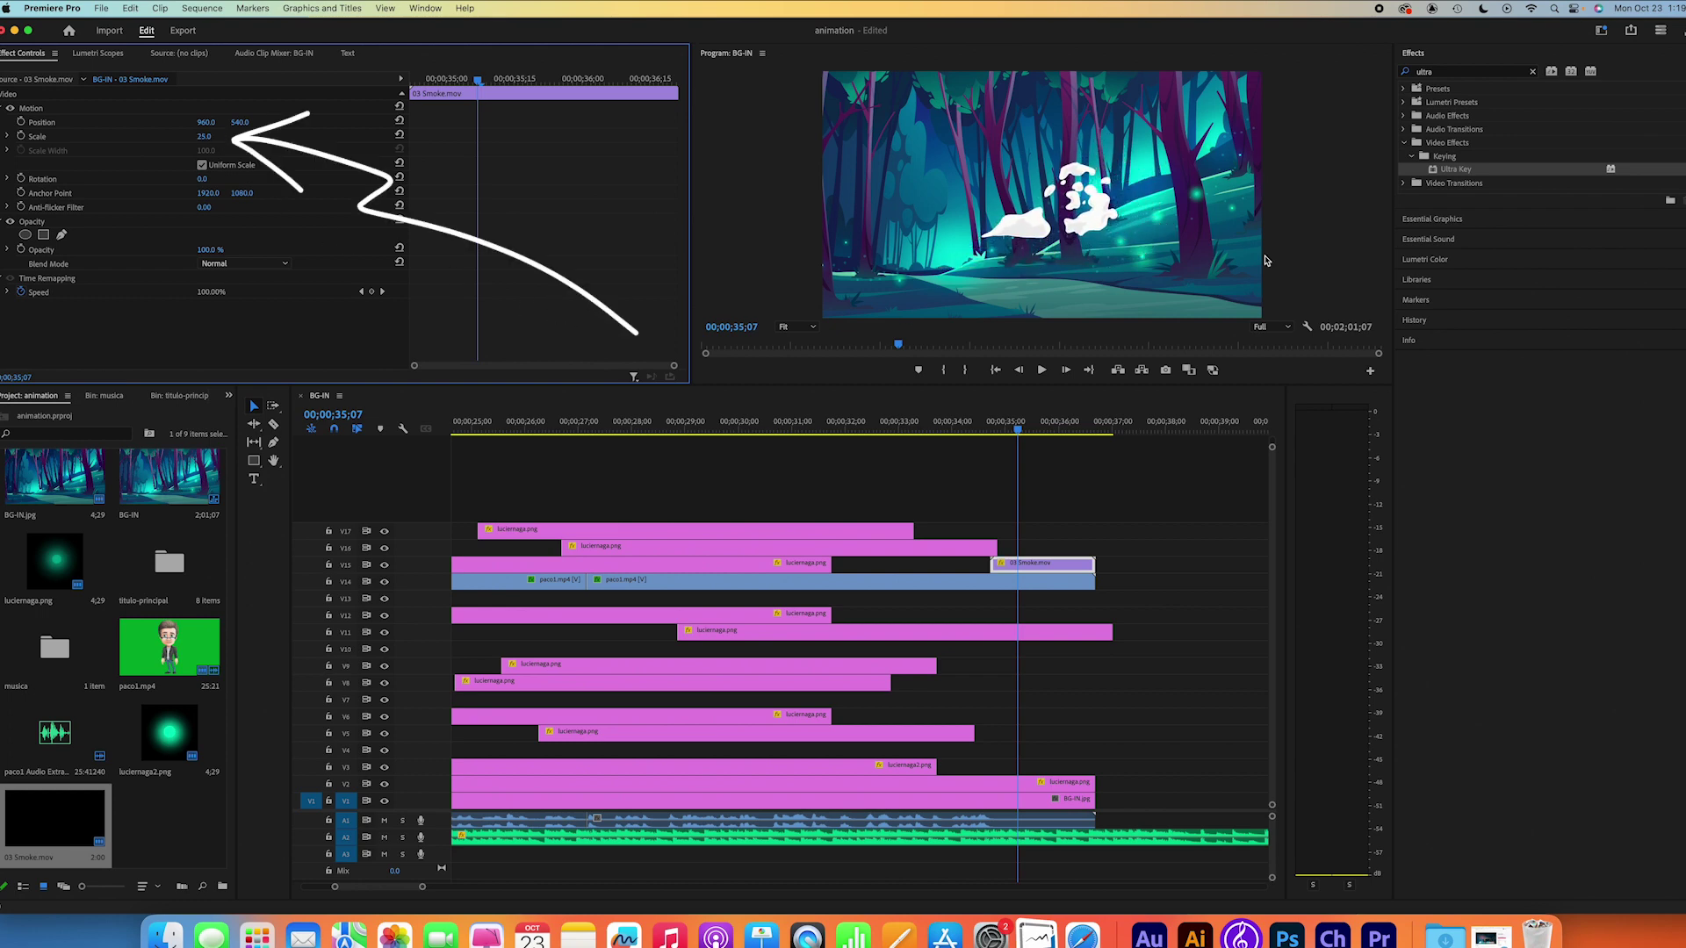
left_click(1532, 71)
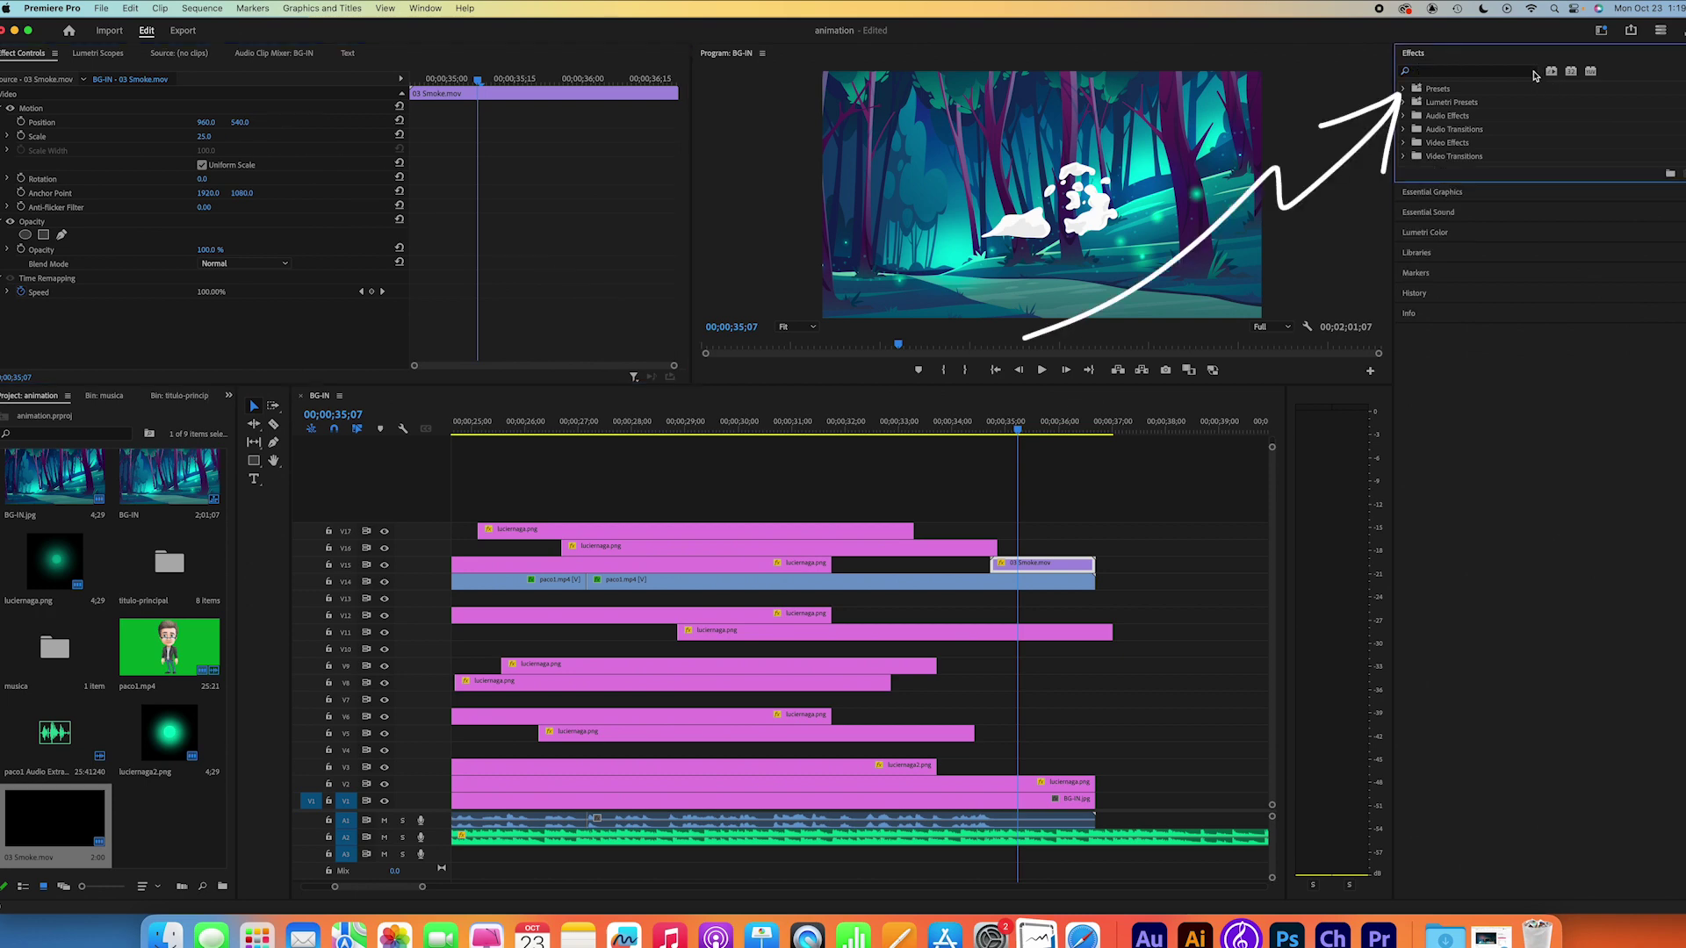
Step: Search the effects for 'flip' and apply Horizontal Flip to 03 Smoke.mov
left_click(1480, 72)
type("flip")
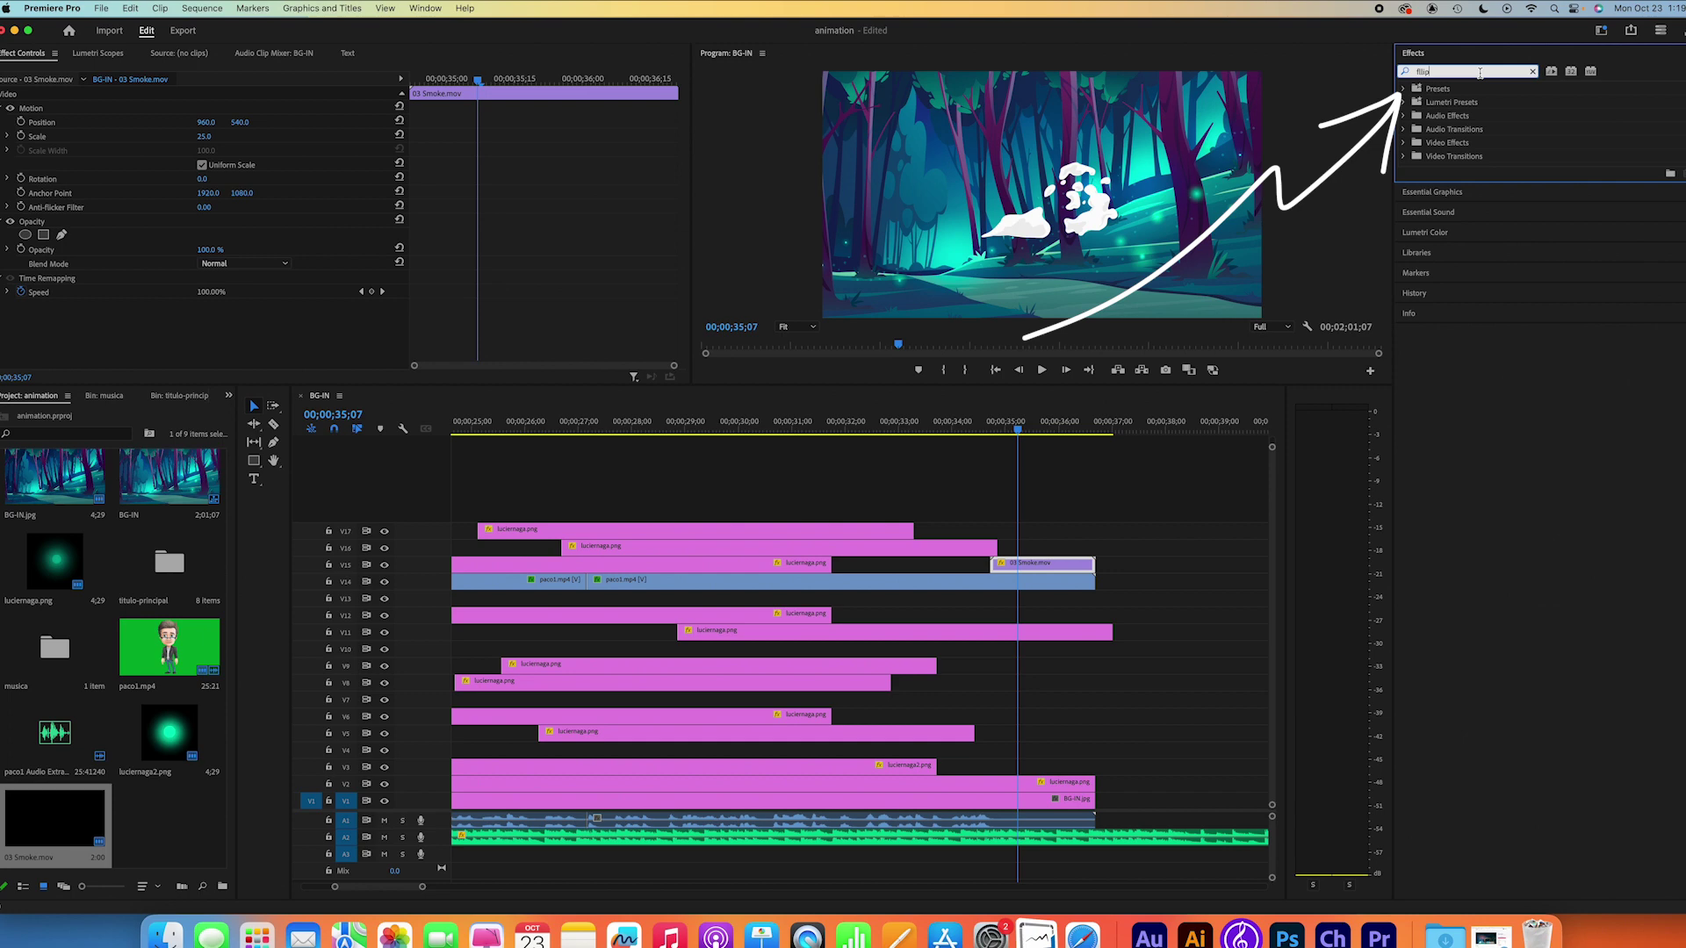
key("BackSpace")
key("BackSpace")
key("BackSpace")
type("lip")
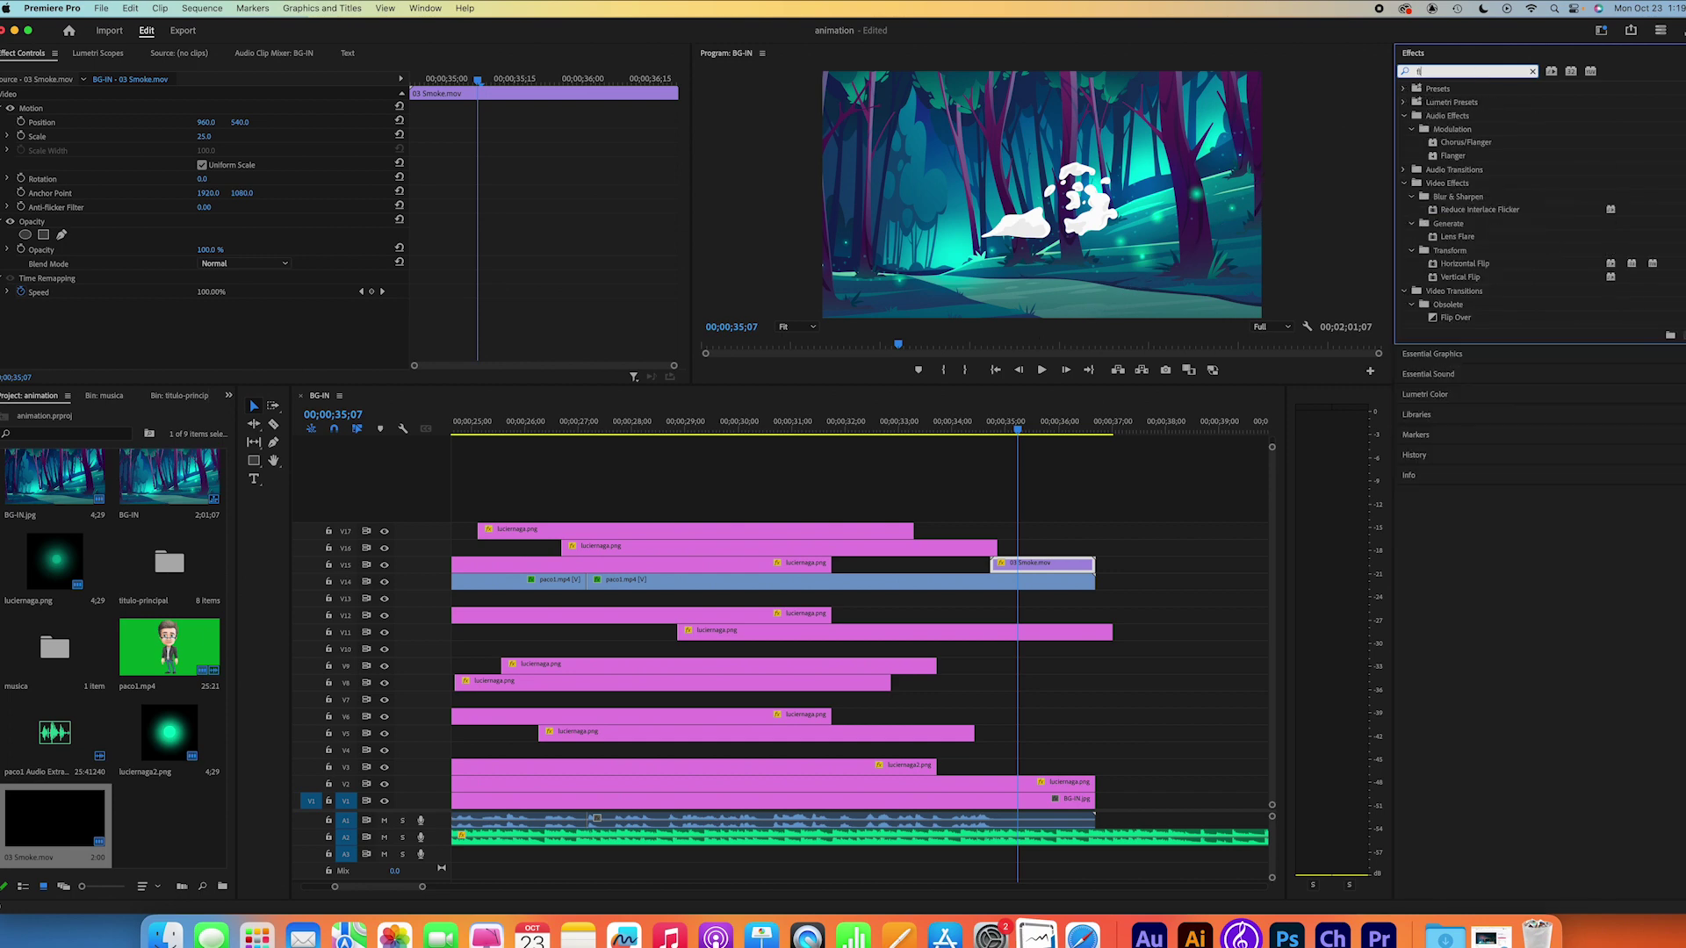
left_click_drag(1435, 170, 1026, 569)
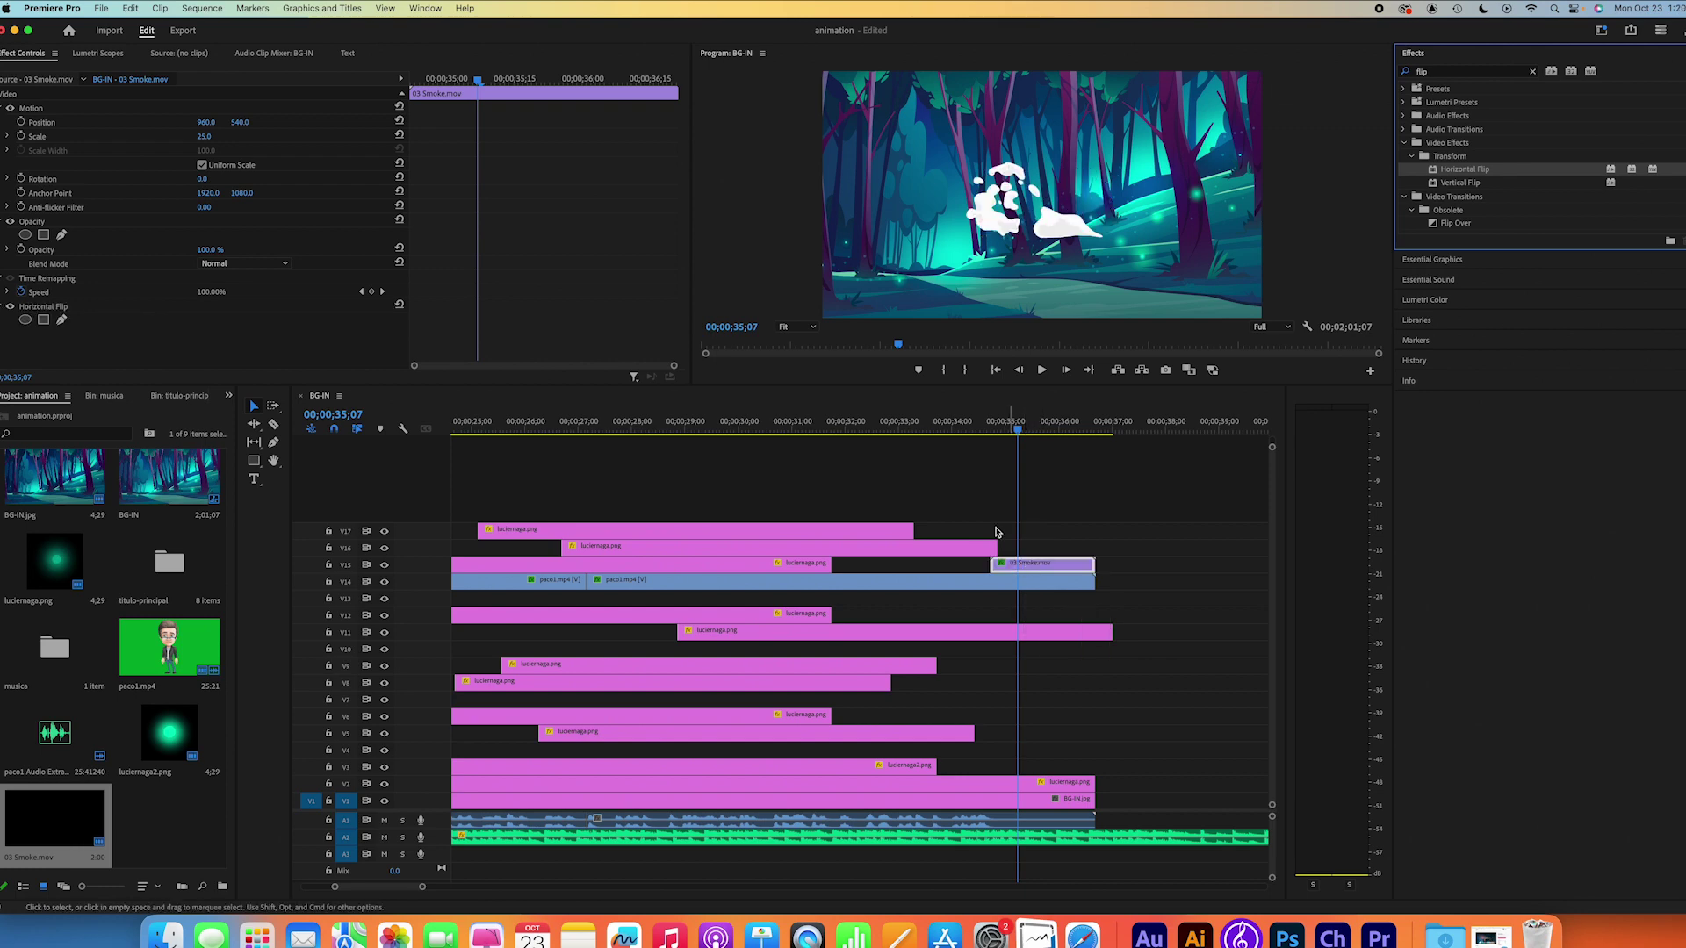
left_click_drag(909, 426, 965, 428)
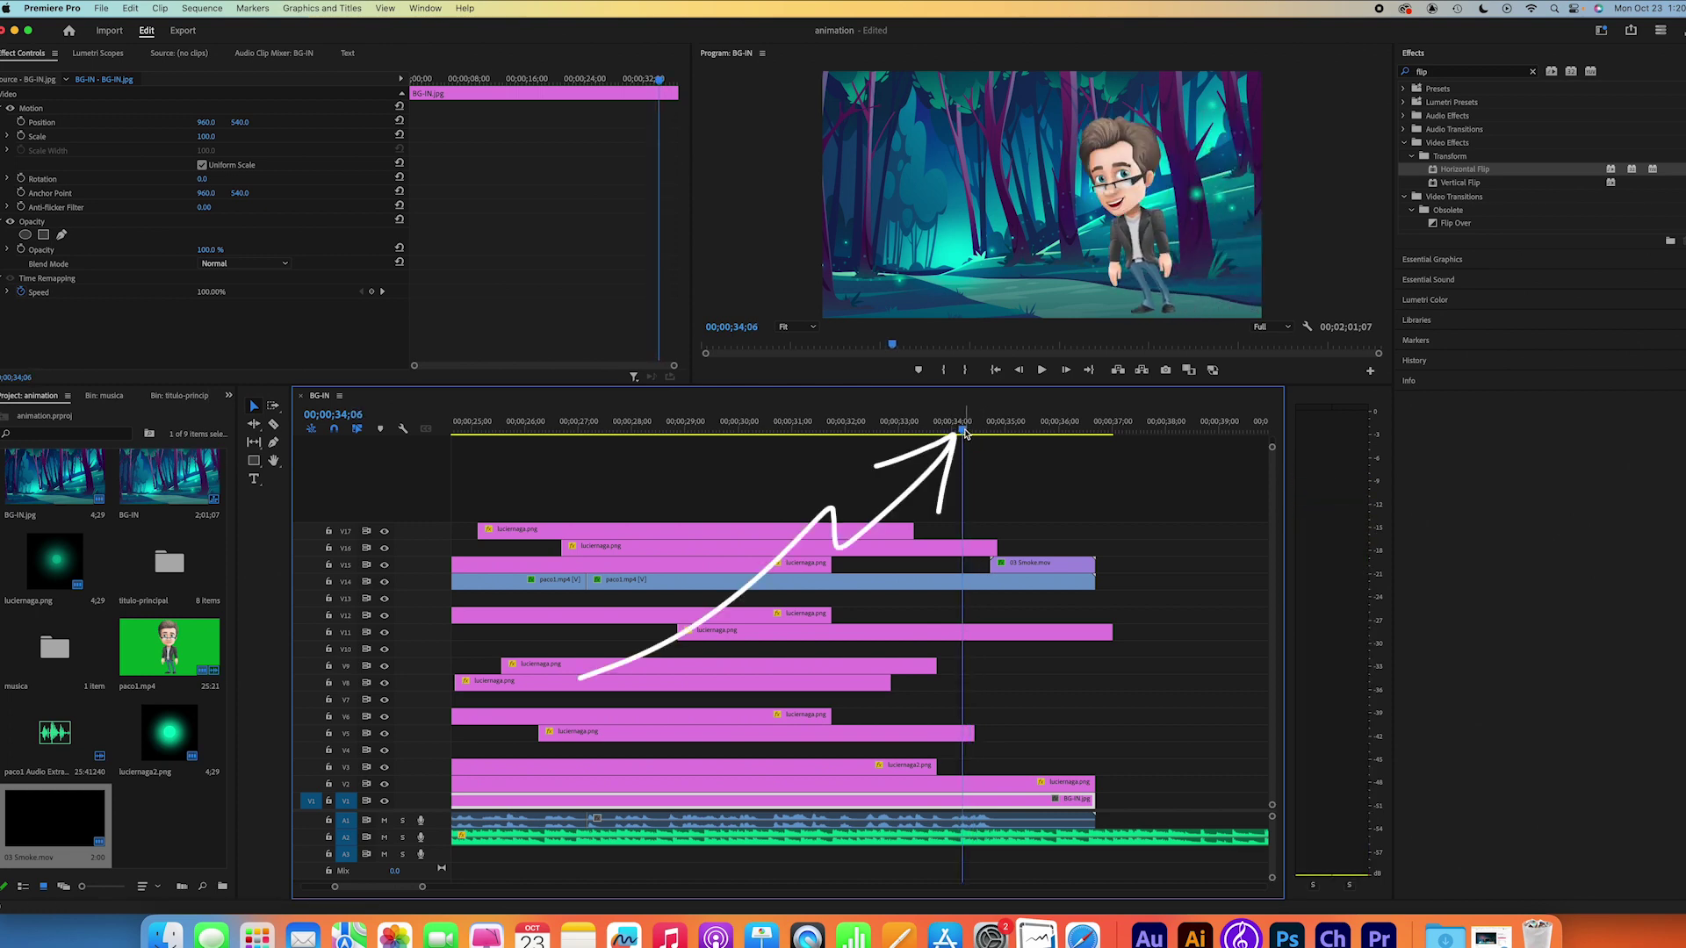
Step: Start the smoke clip slightly earlier and move it to position 1225.4, 796.7 by the presenter's feet
left_click_drag(965, 432, 973, 433)
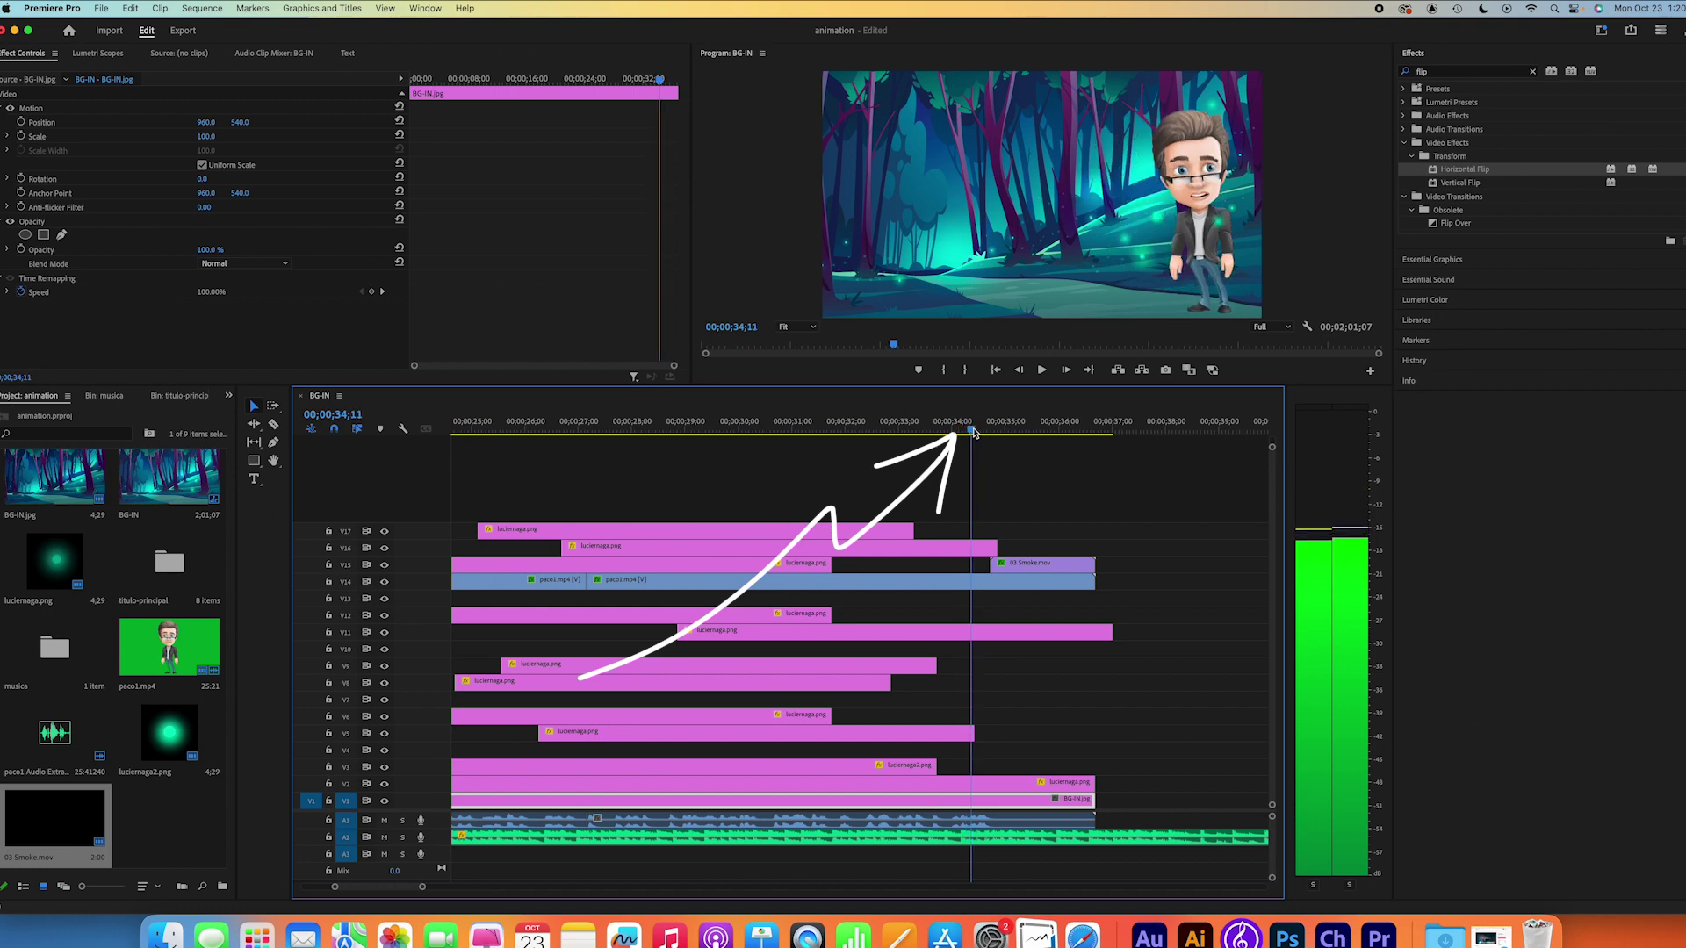
left_click_drag(1047, 569, 1017, 571)
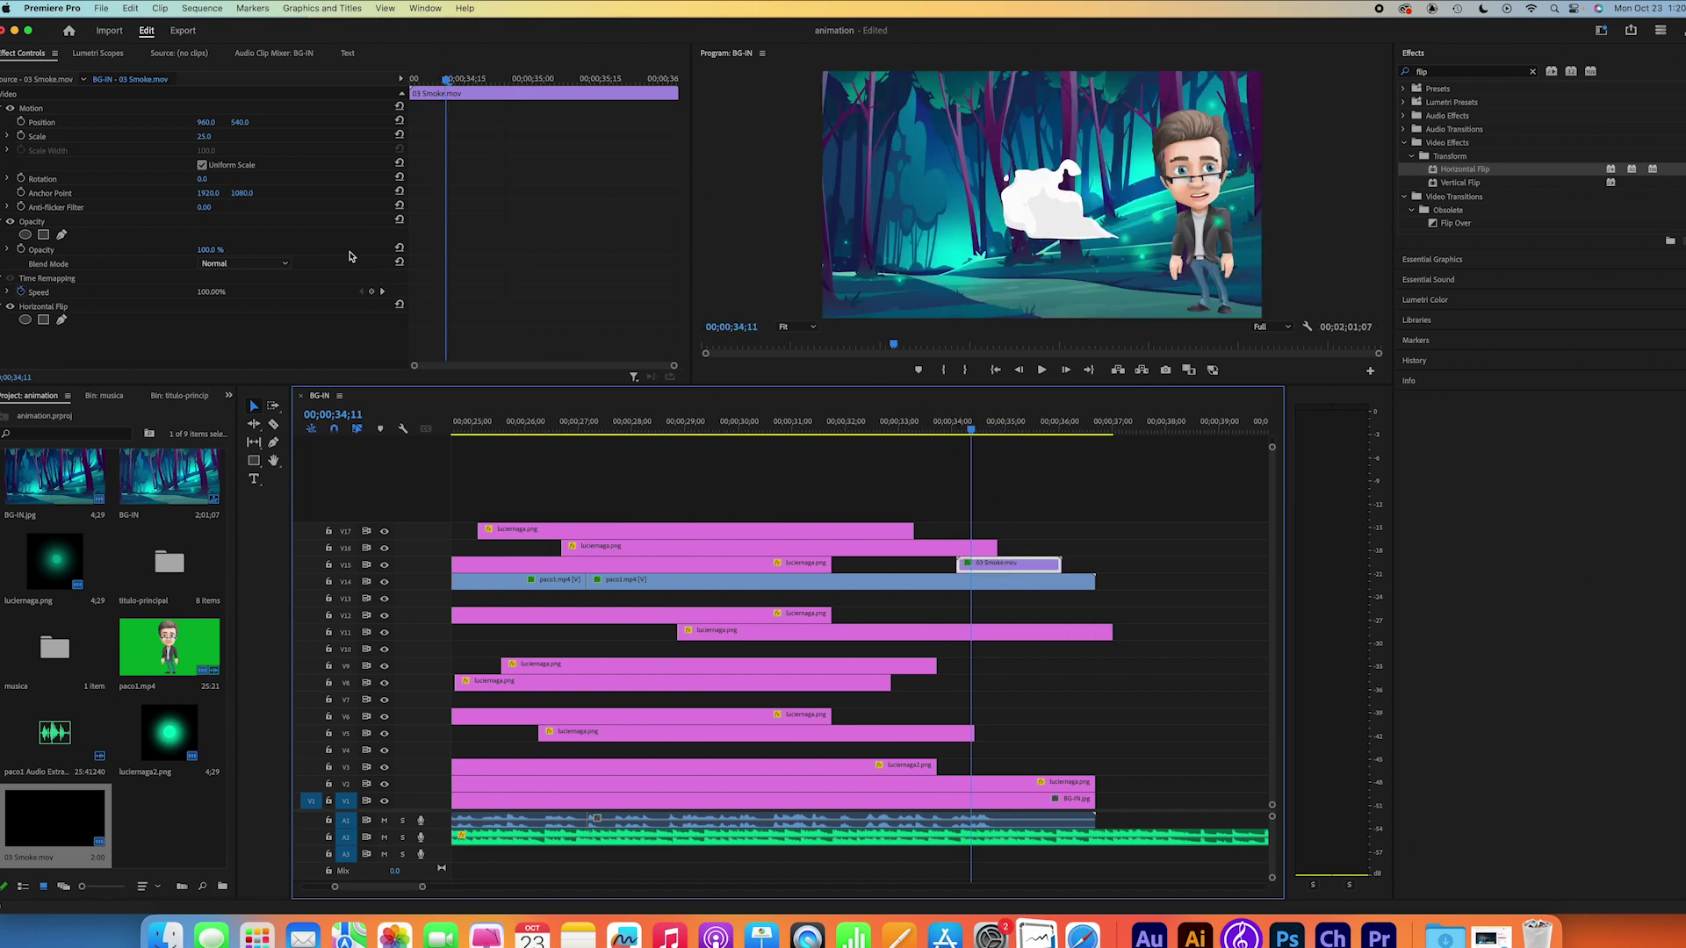
left_click(31, 109)
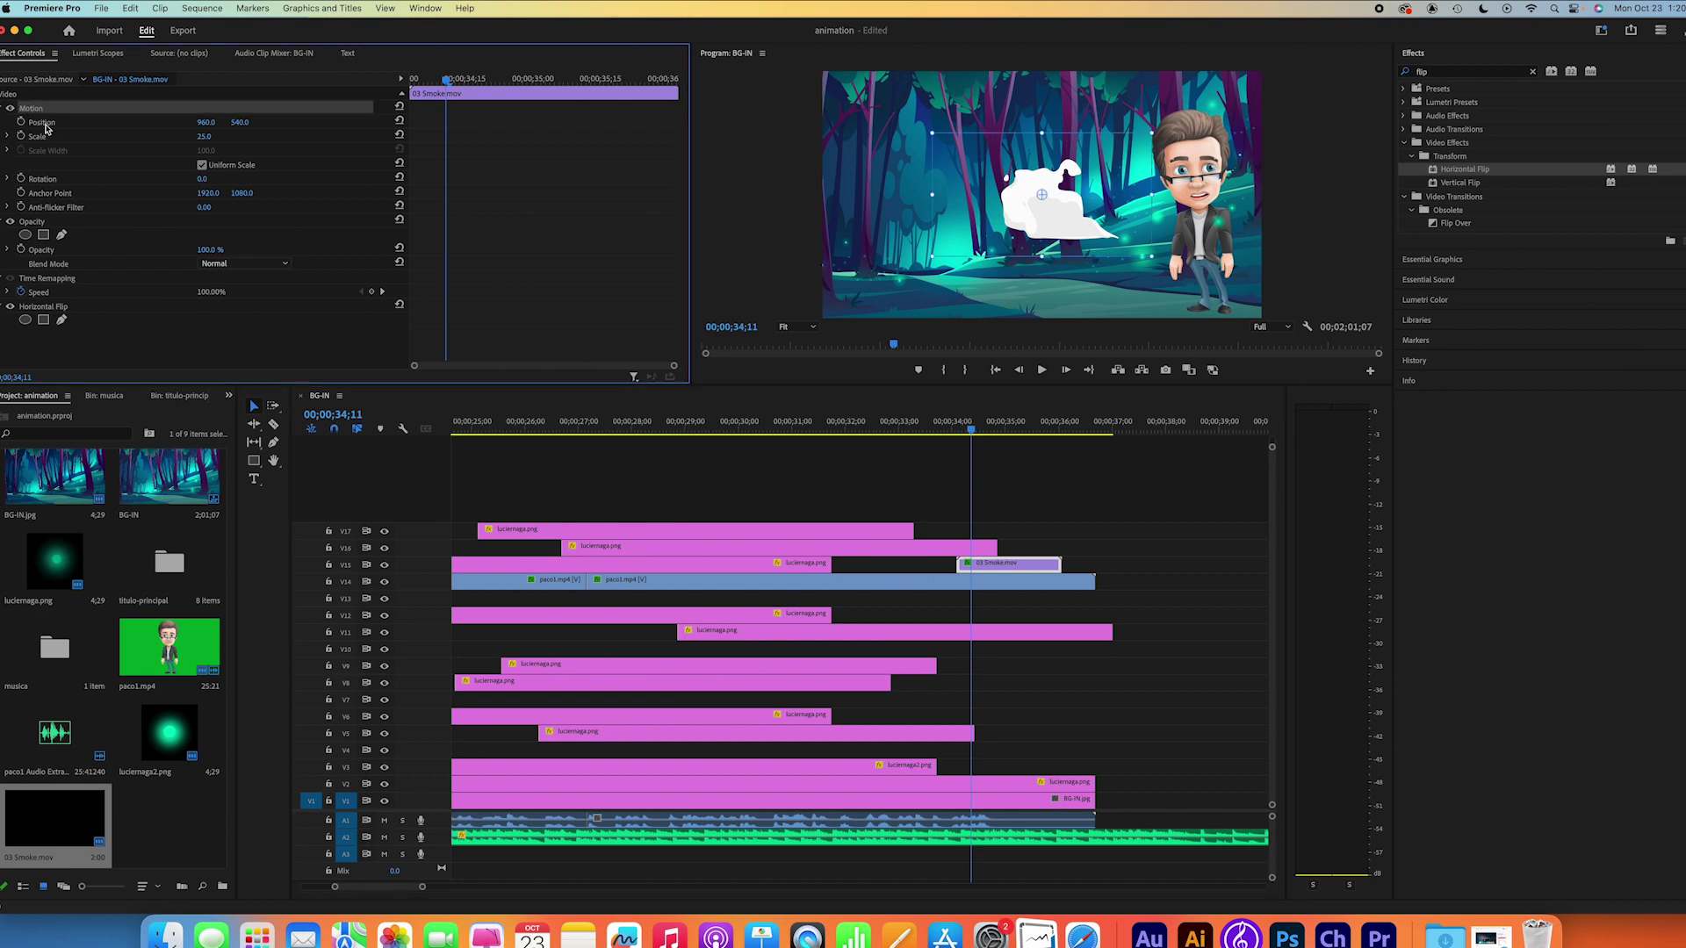
left_click_drag(1056, 228, 1117, 287)
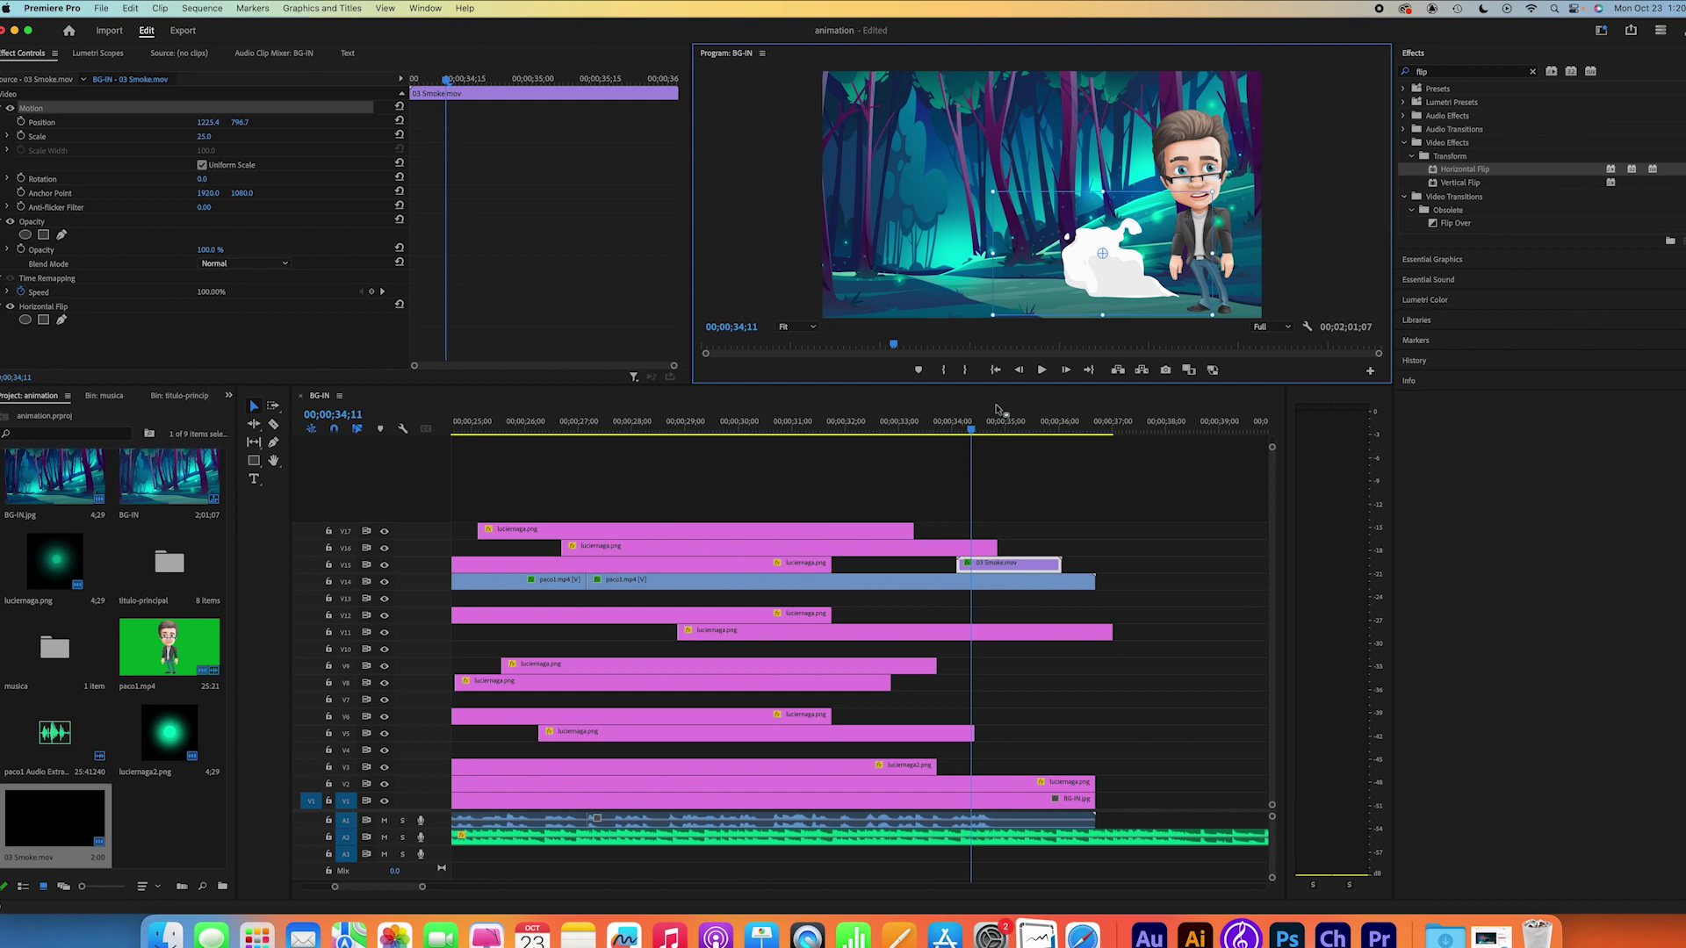
Step: Play back around 00;00;34;08 to check the smoke placement
left_click(905, 430)
key("space")
key("space")
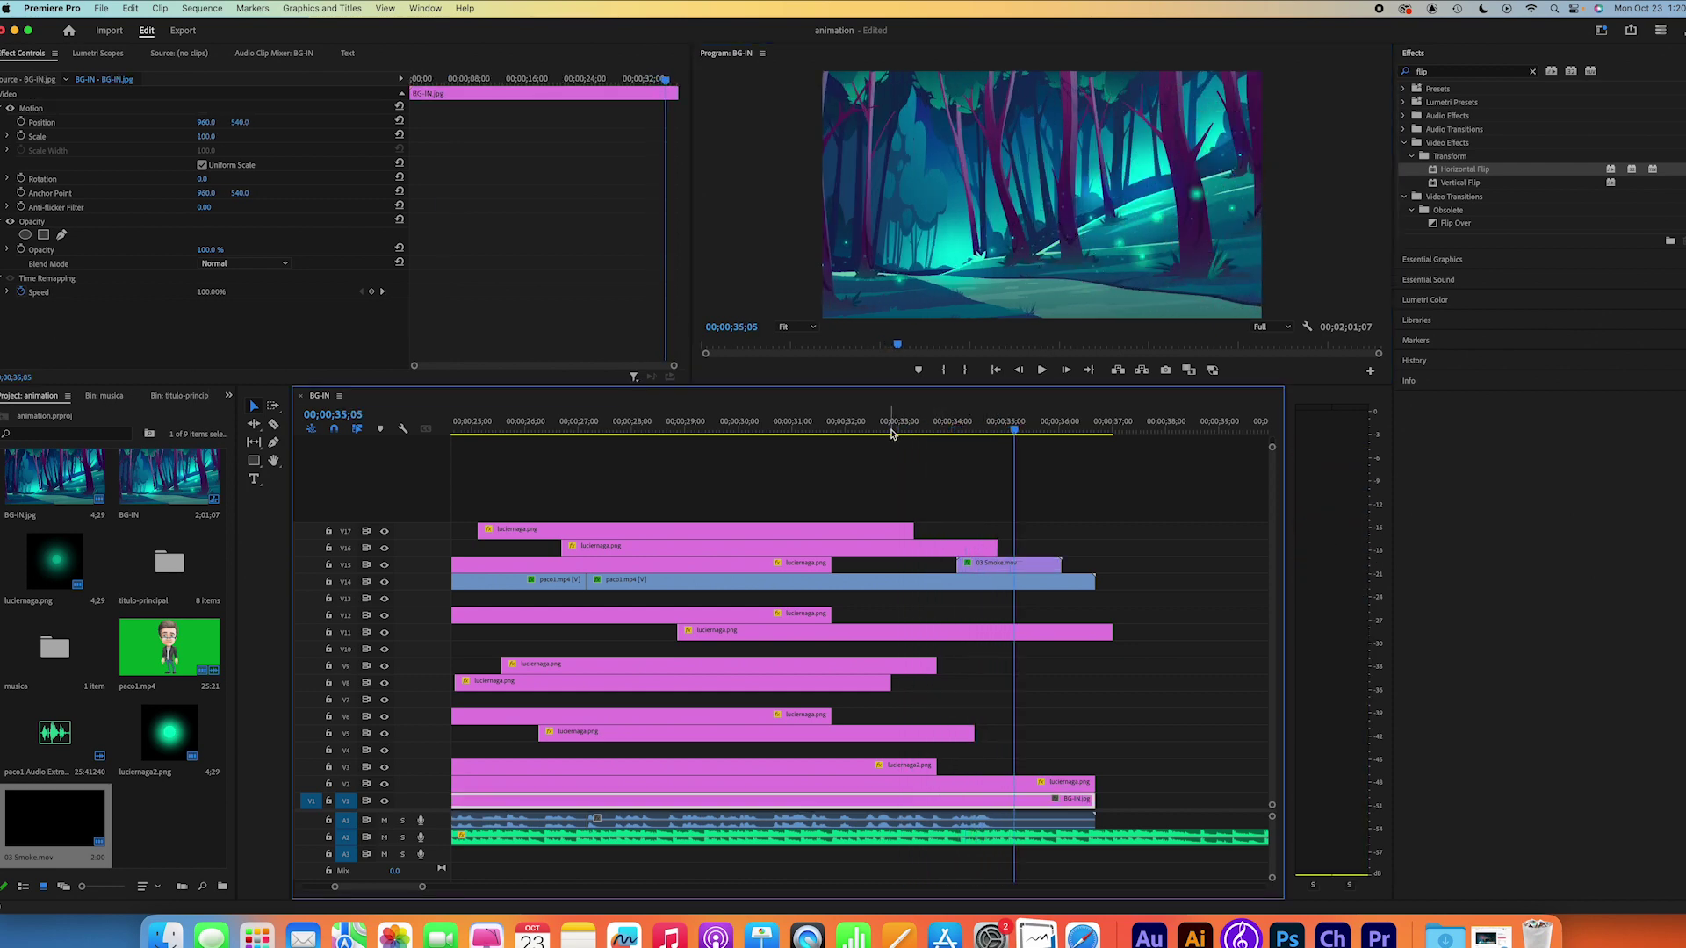
left_click(923, 429)
key("space")
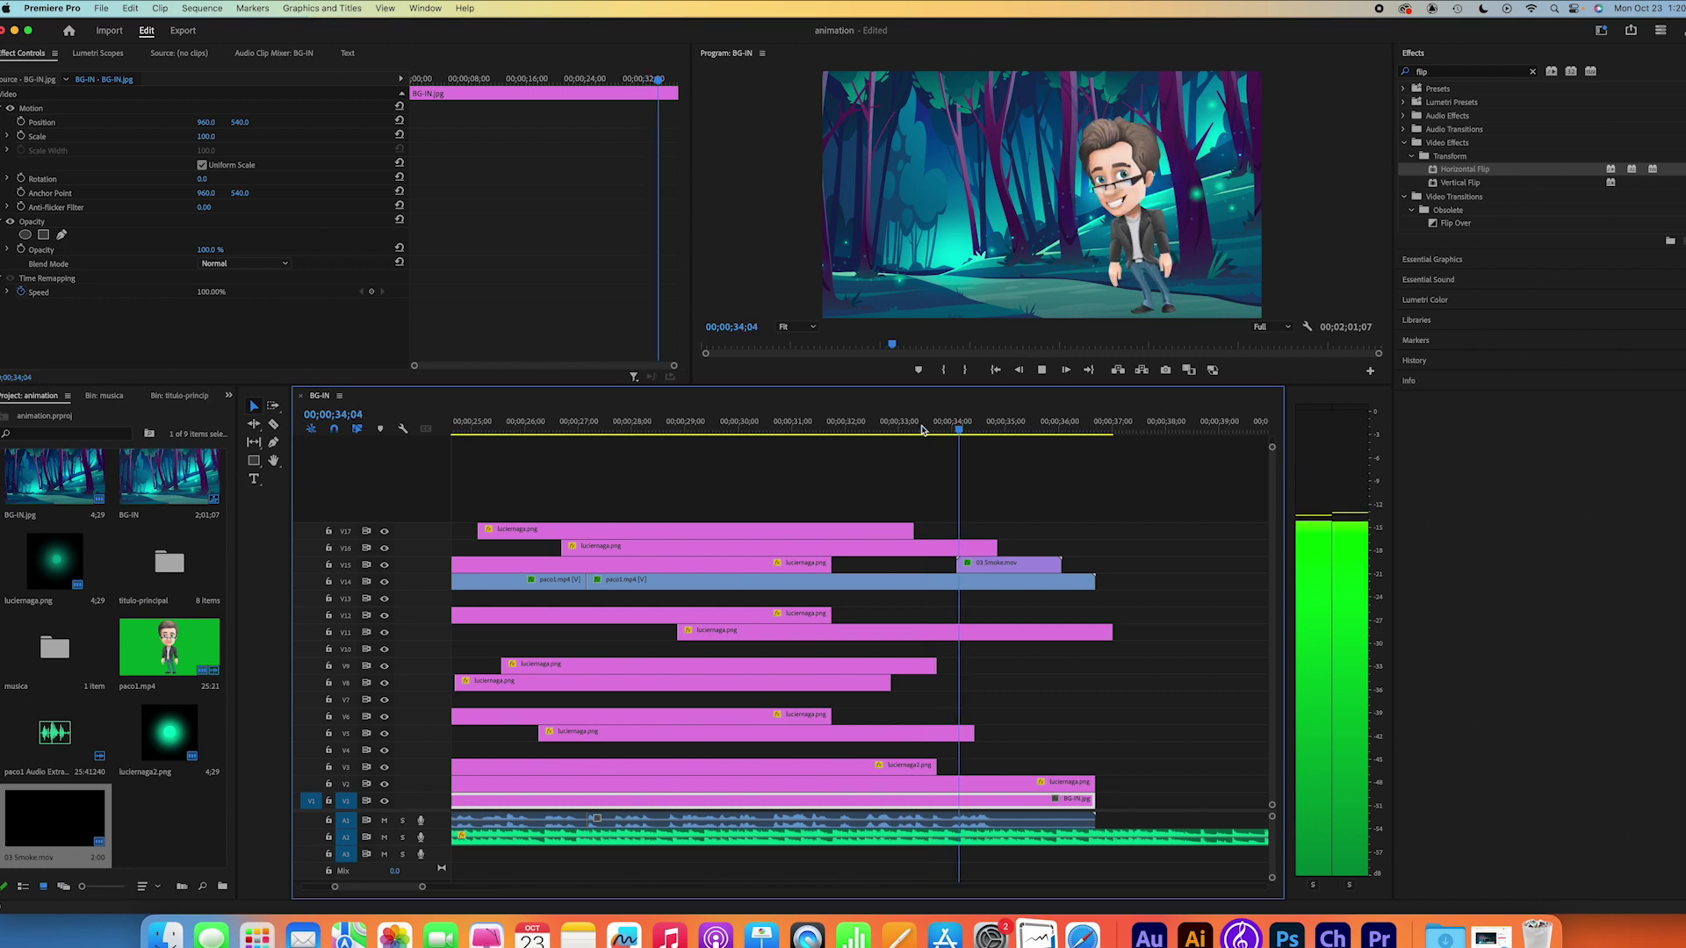
left_click(972, 430)
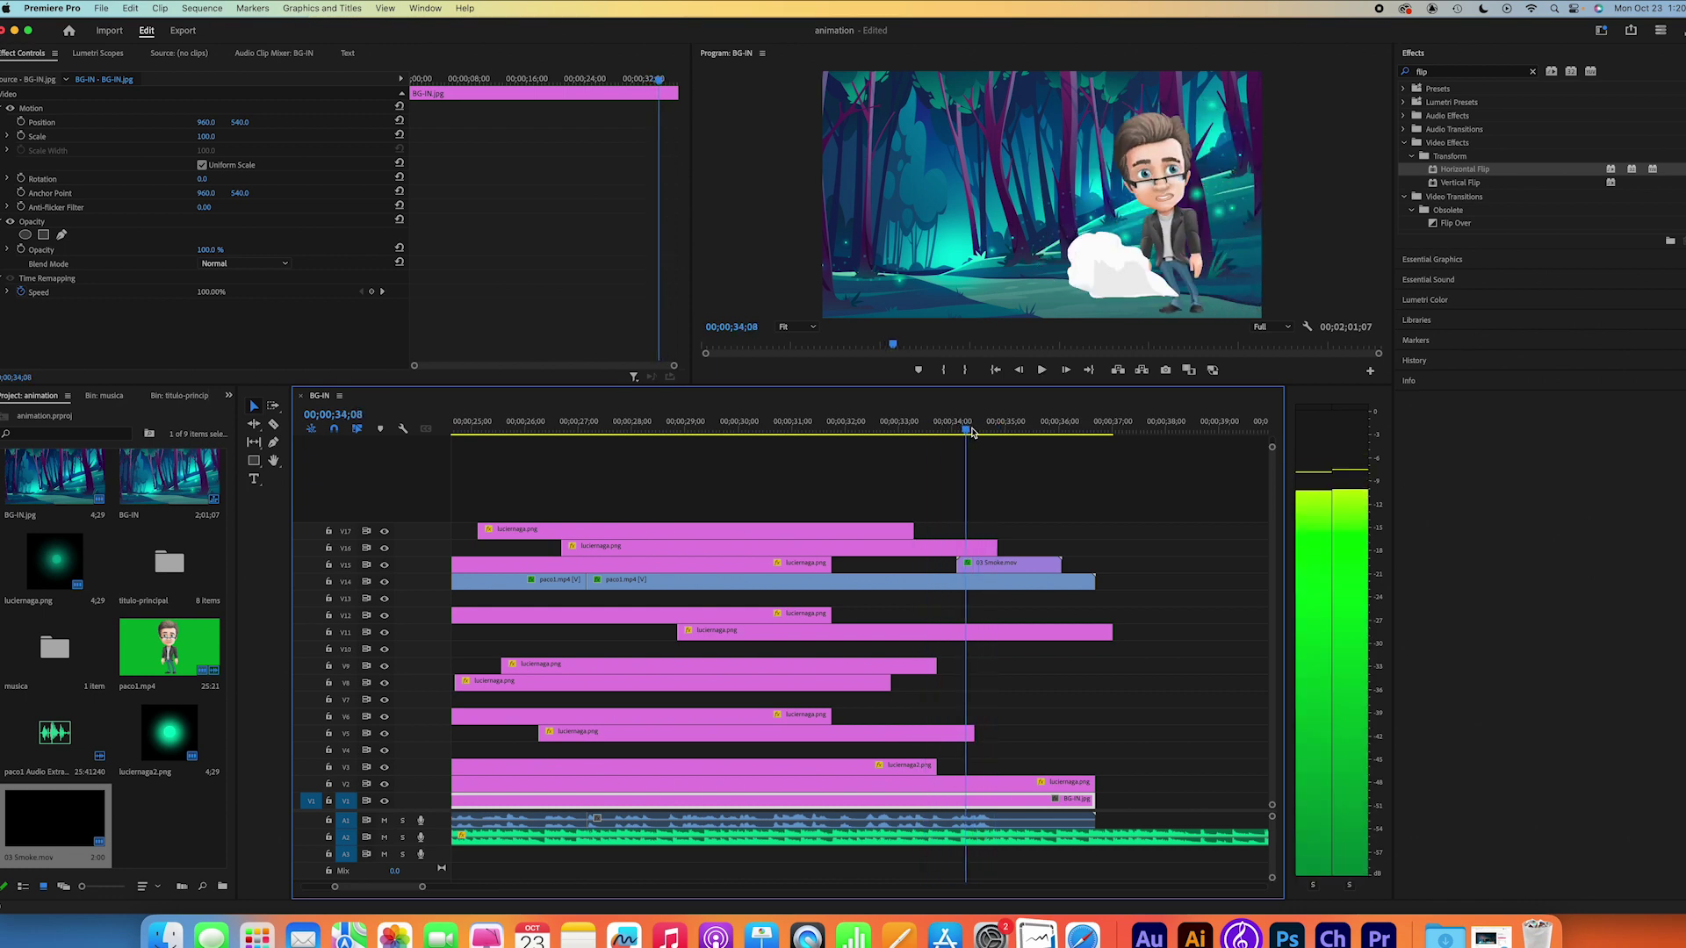
left_click_drag(971, 430, 968, 432)
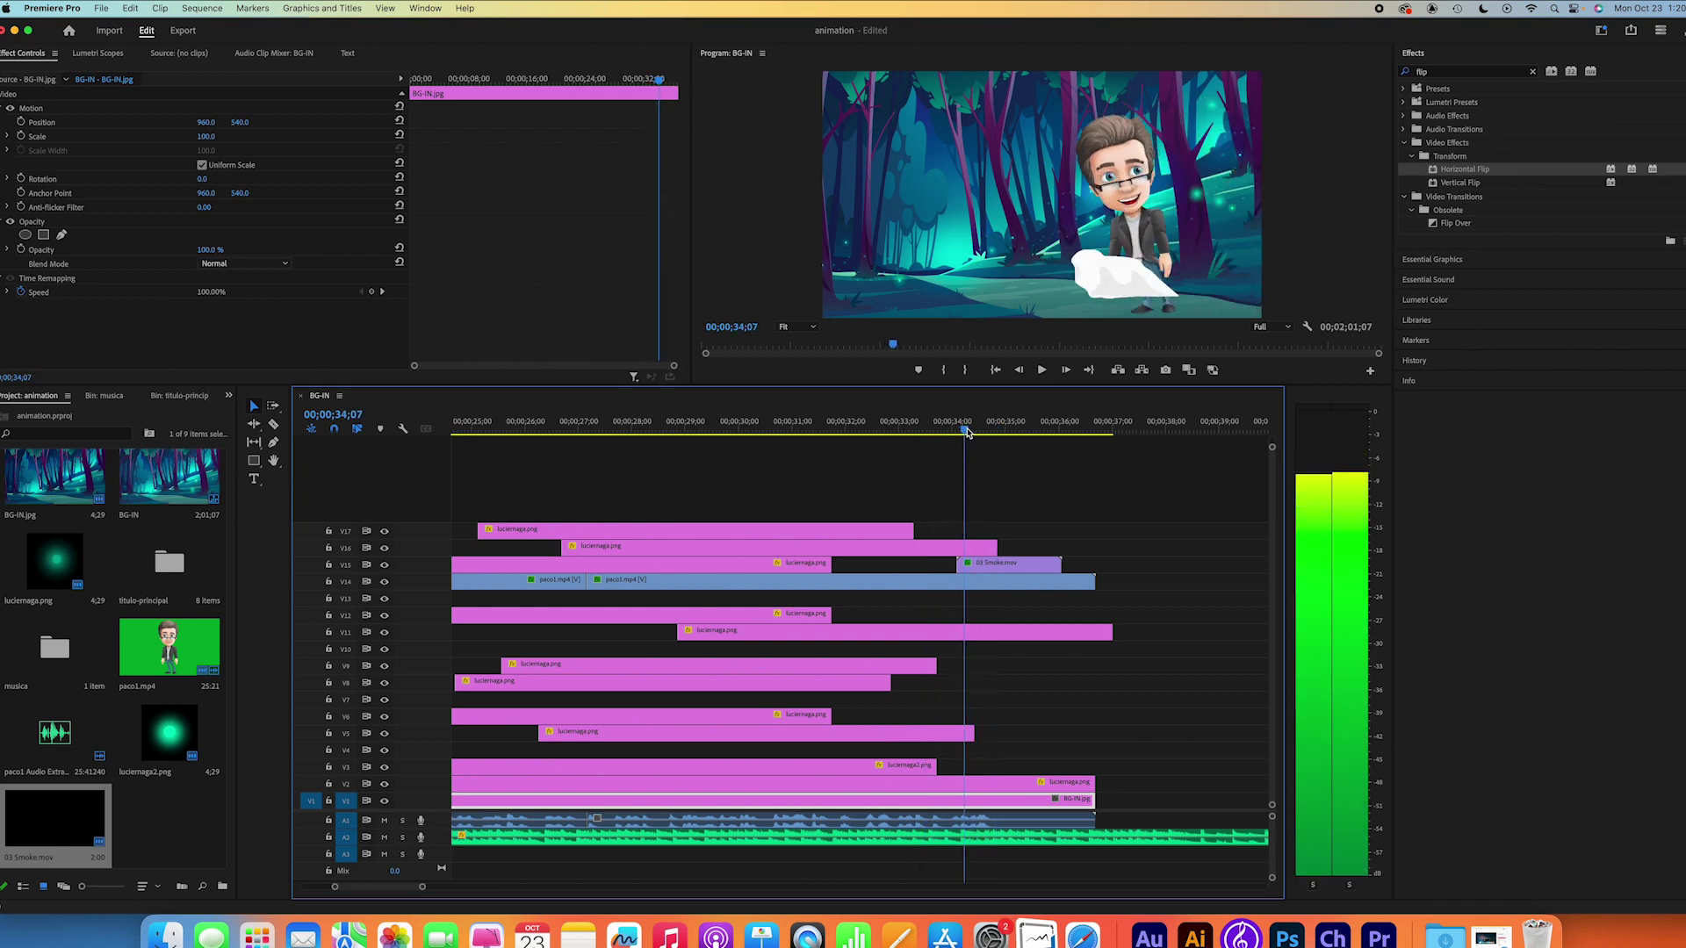
left_click(1007, 569)
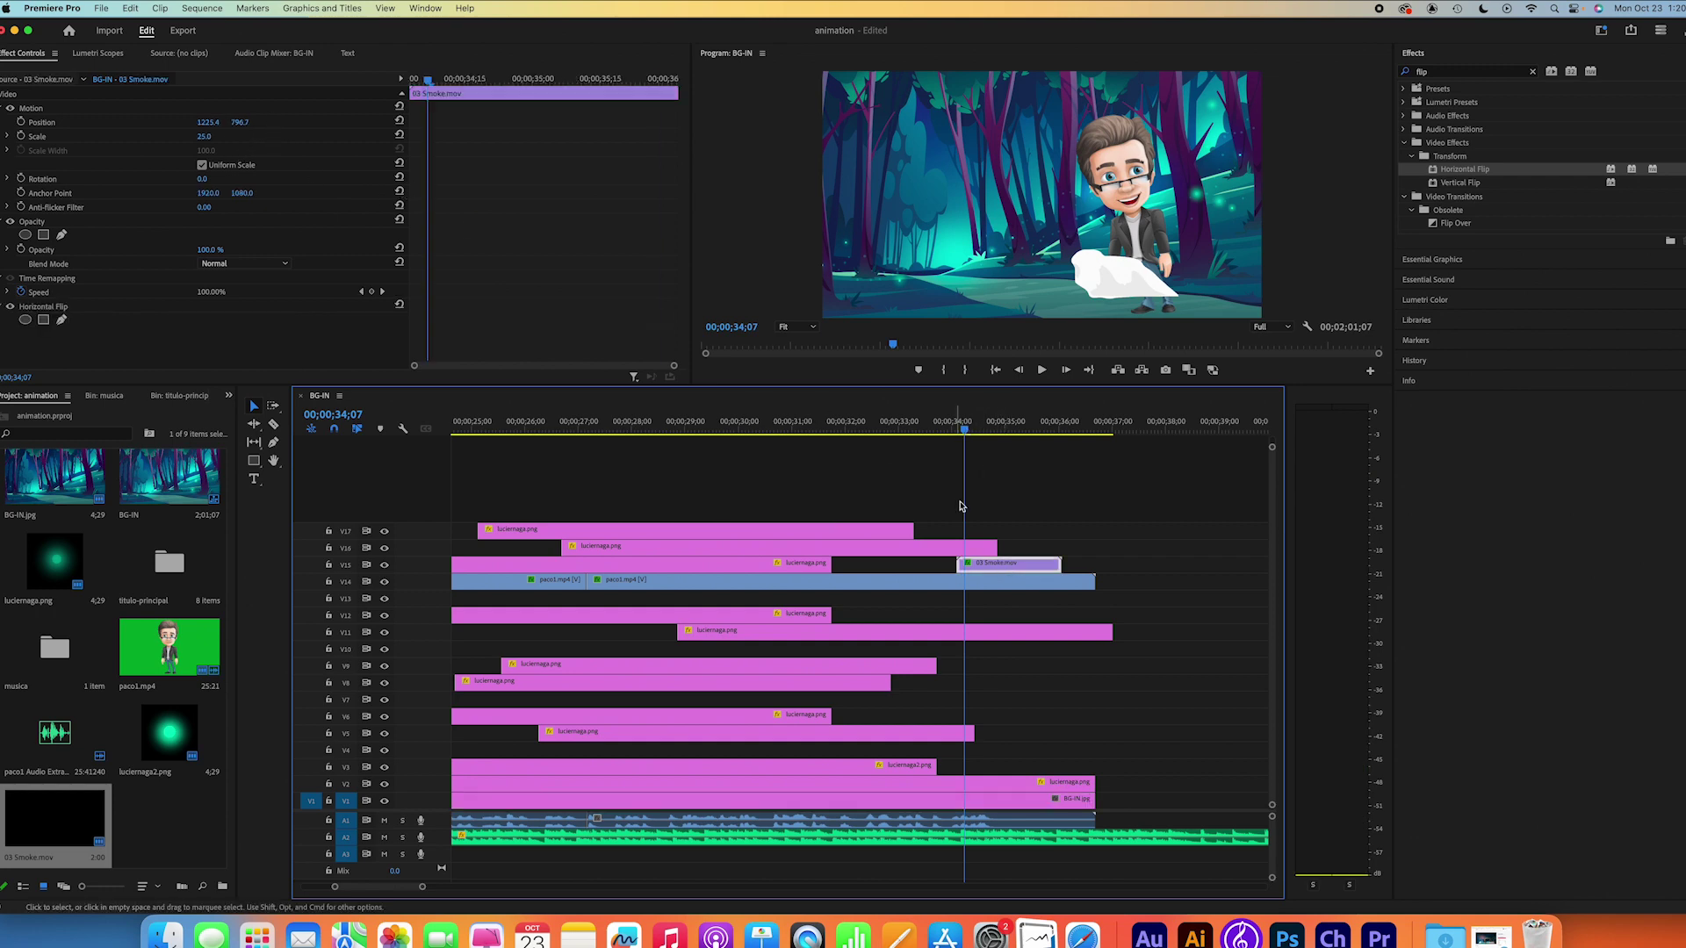
left_click_drag(966, 432, 941, 432)
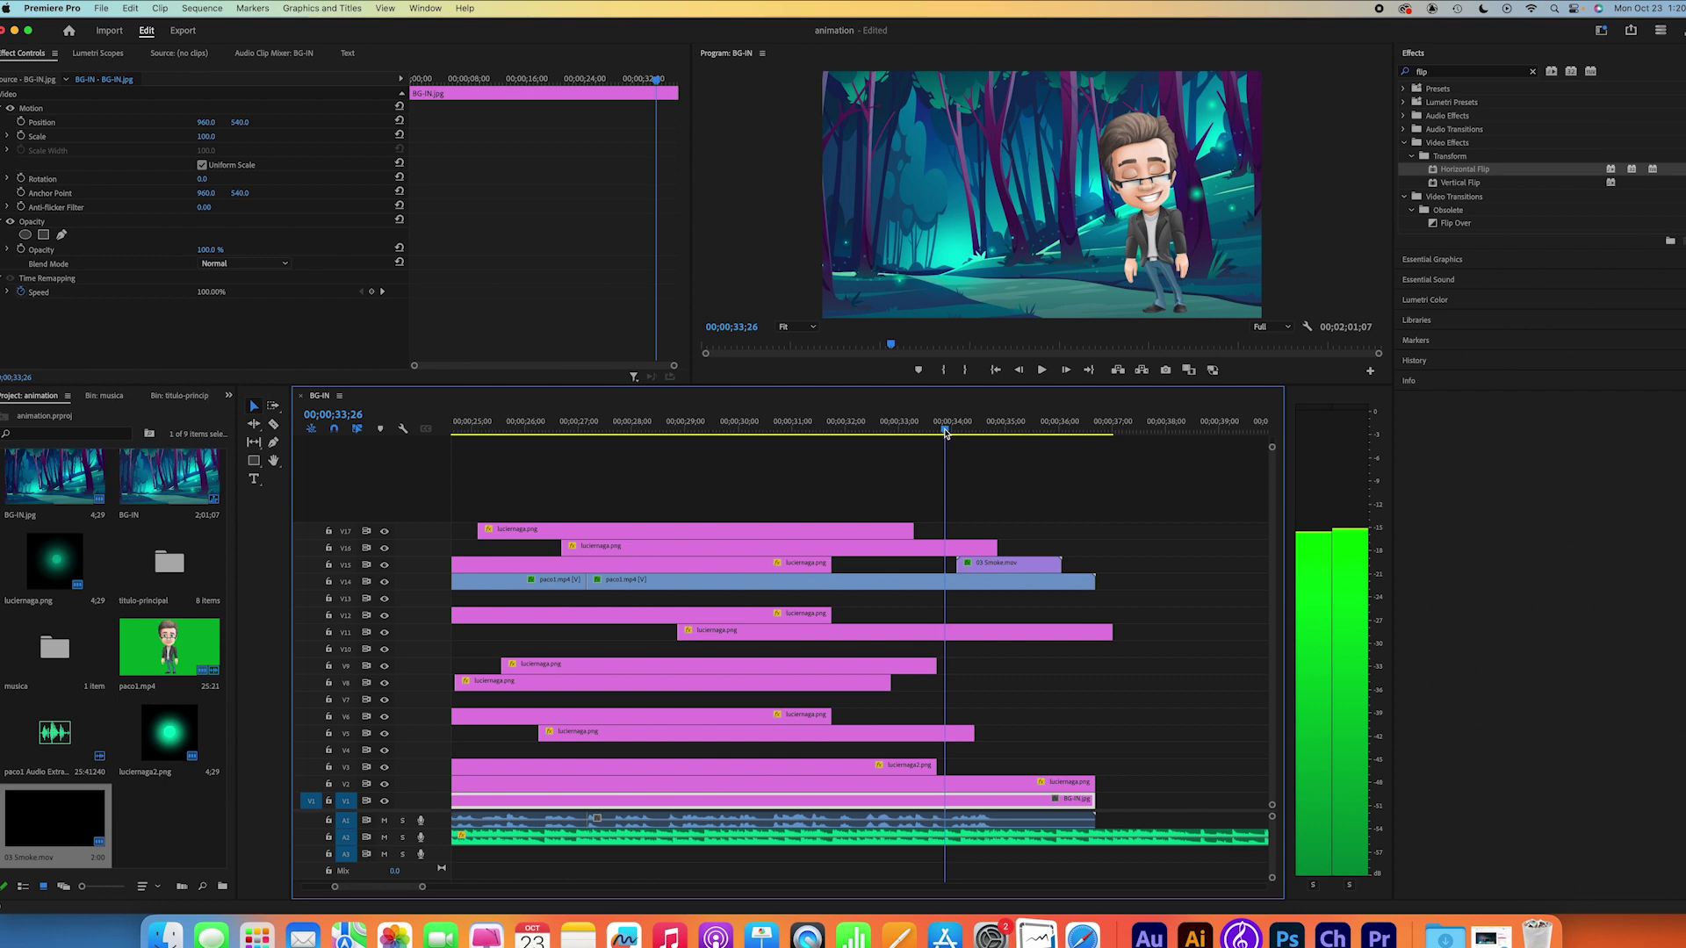
Step: Shift the smoke clip's timing and replay the scene from 33;24 to review it
left_click_drag(1016, 574, 1038, 567)
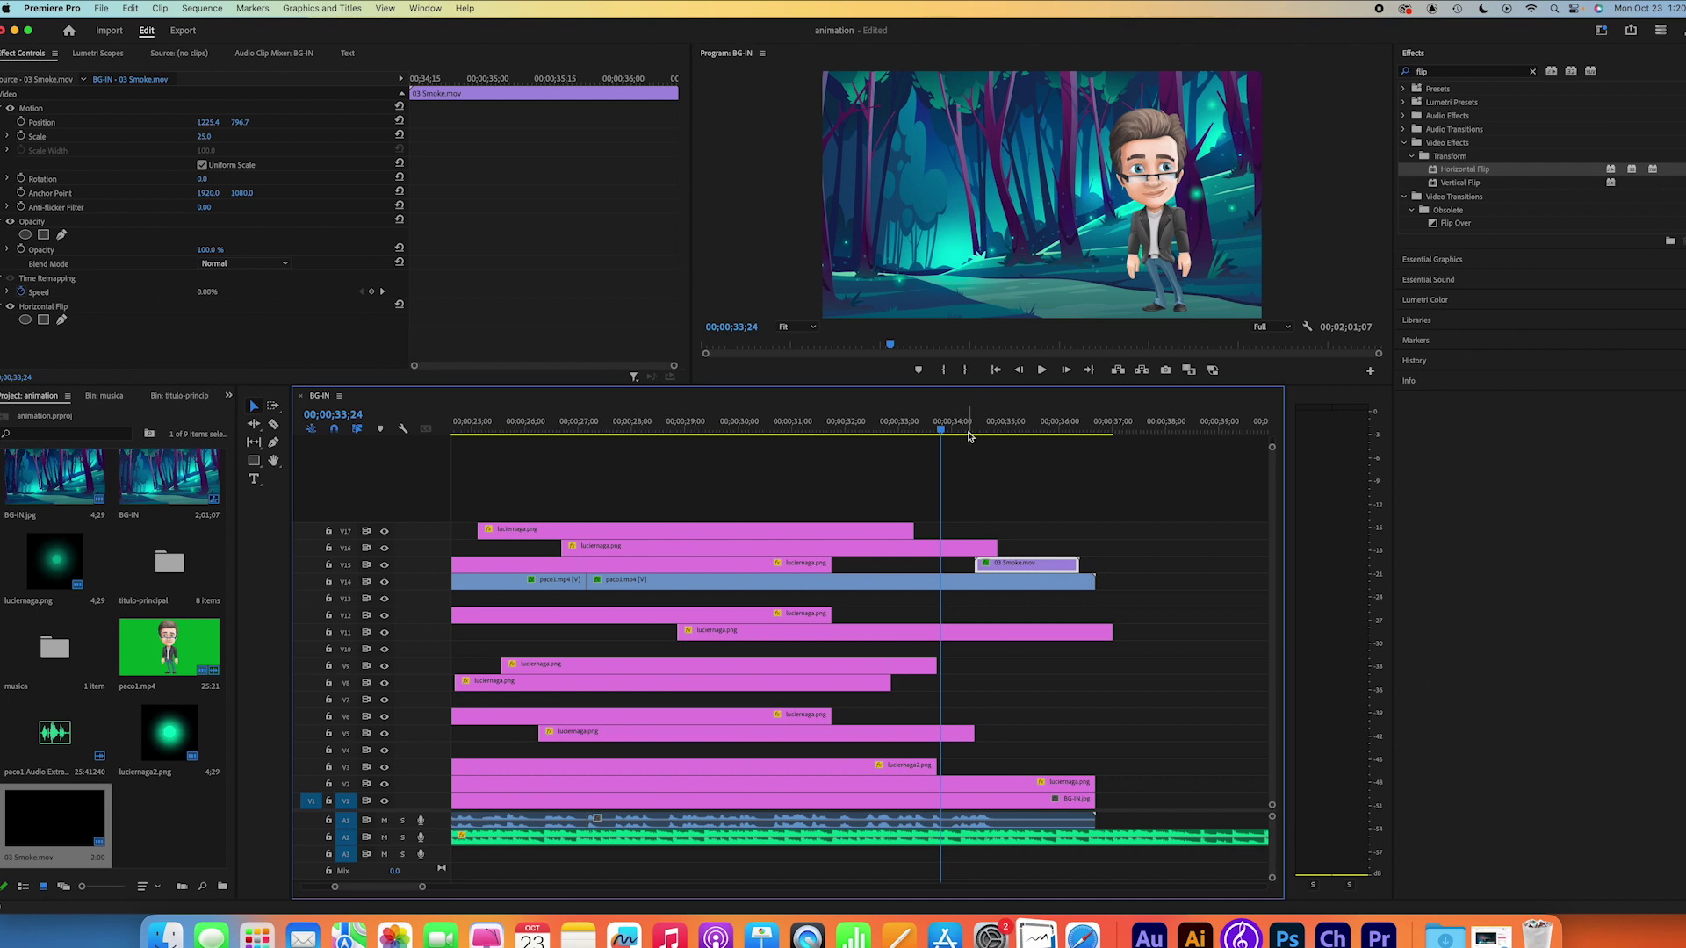
left_click(912, 431)
key("space")
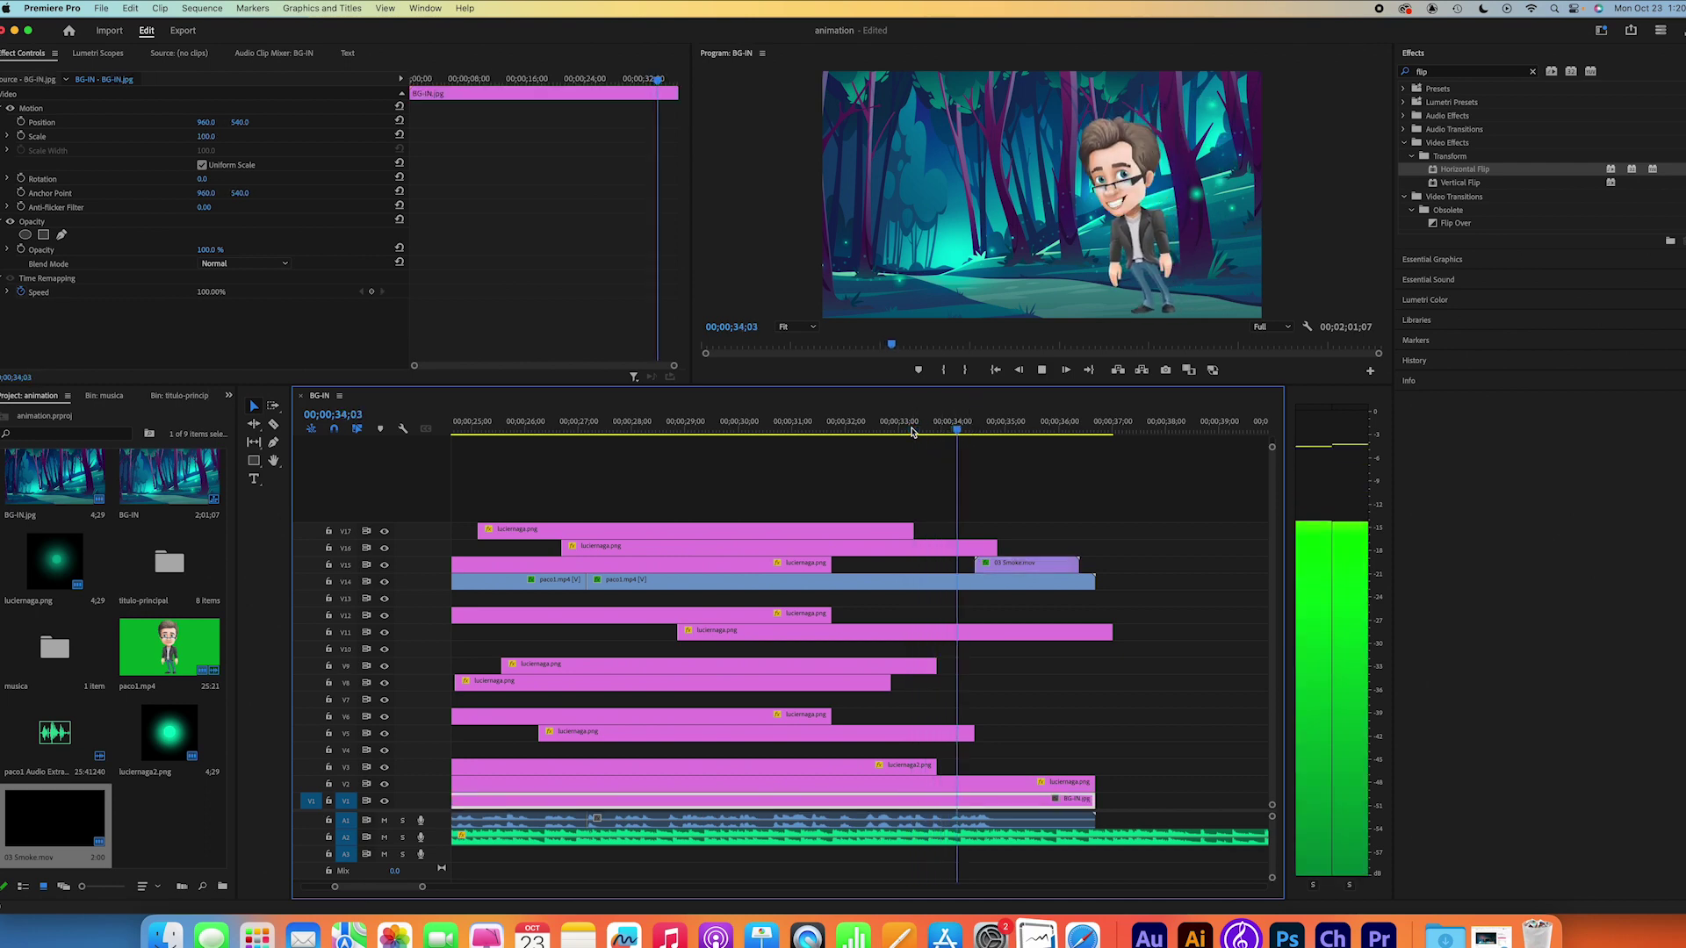
key("space")
left_click_drag(987, 433, 969, 430)
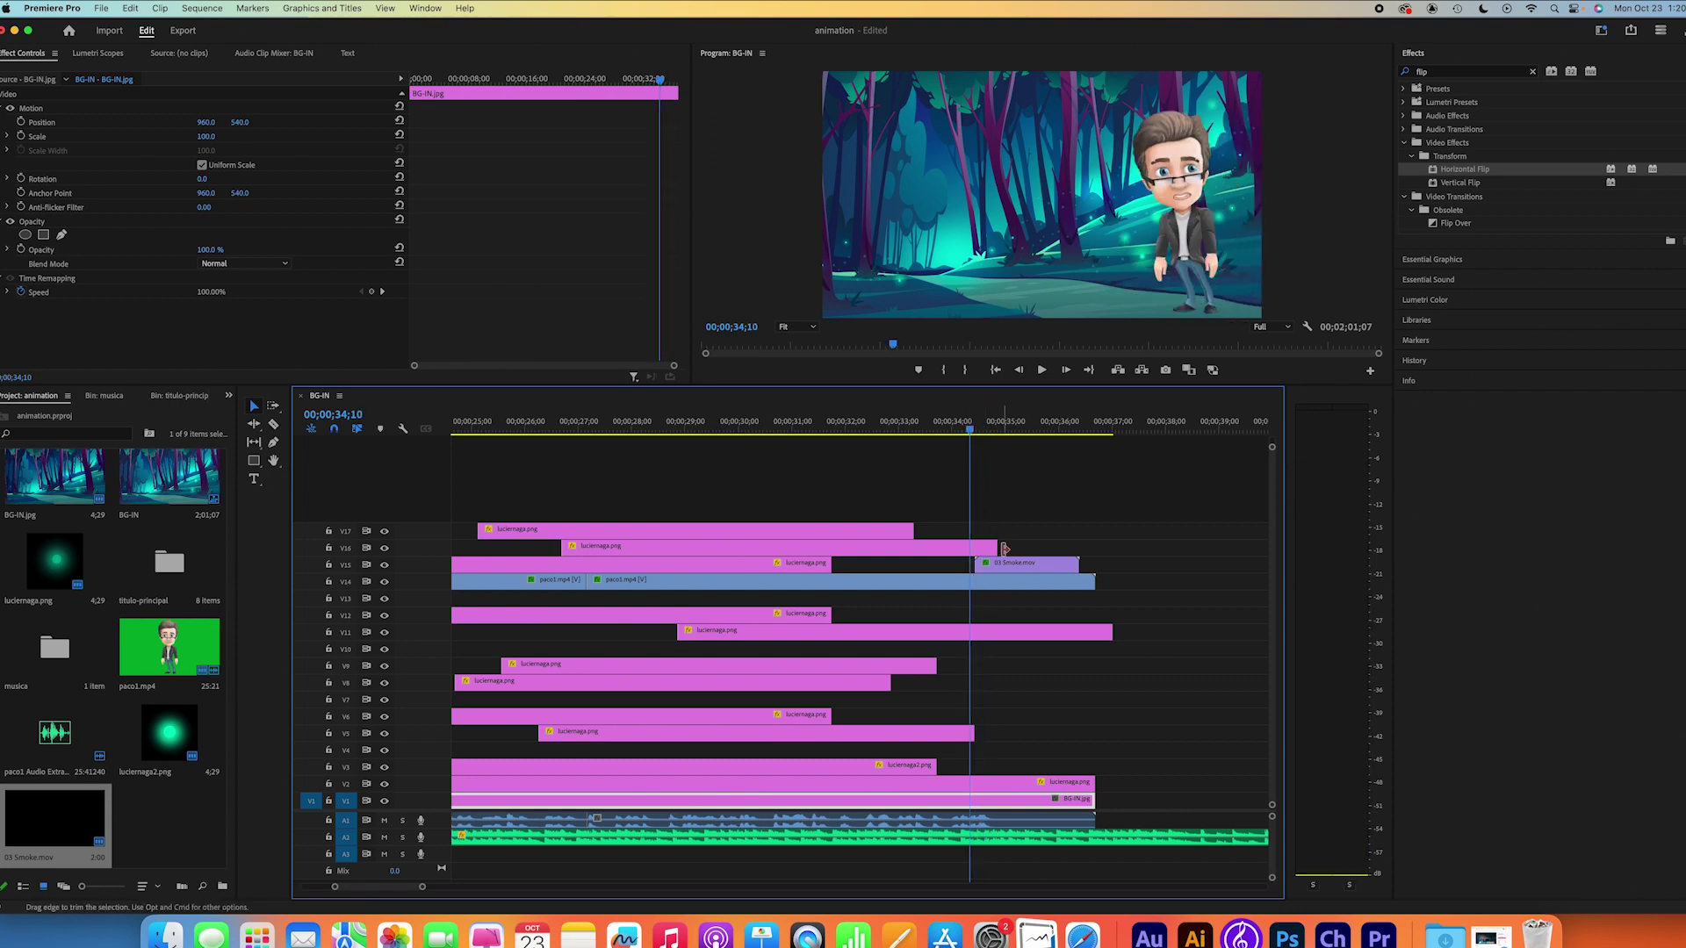
Step: Make the smoke clip start at 34;10, review the result, and hide Premiere Pro
left_click_drag(1018, 563, 1014, 563)
left_click(896, 428)
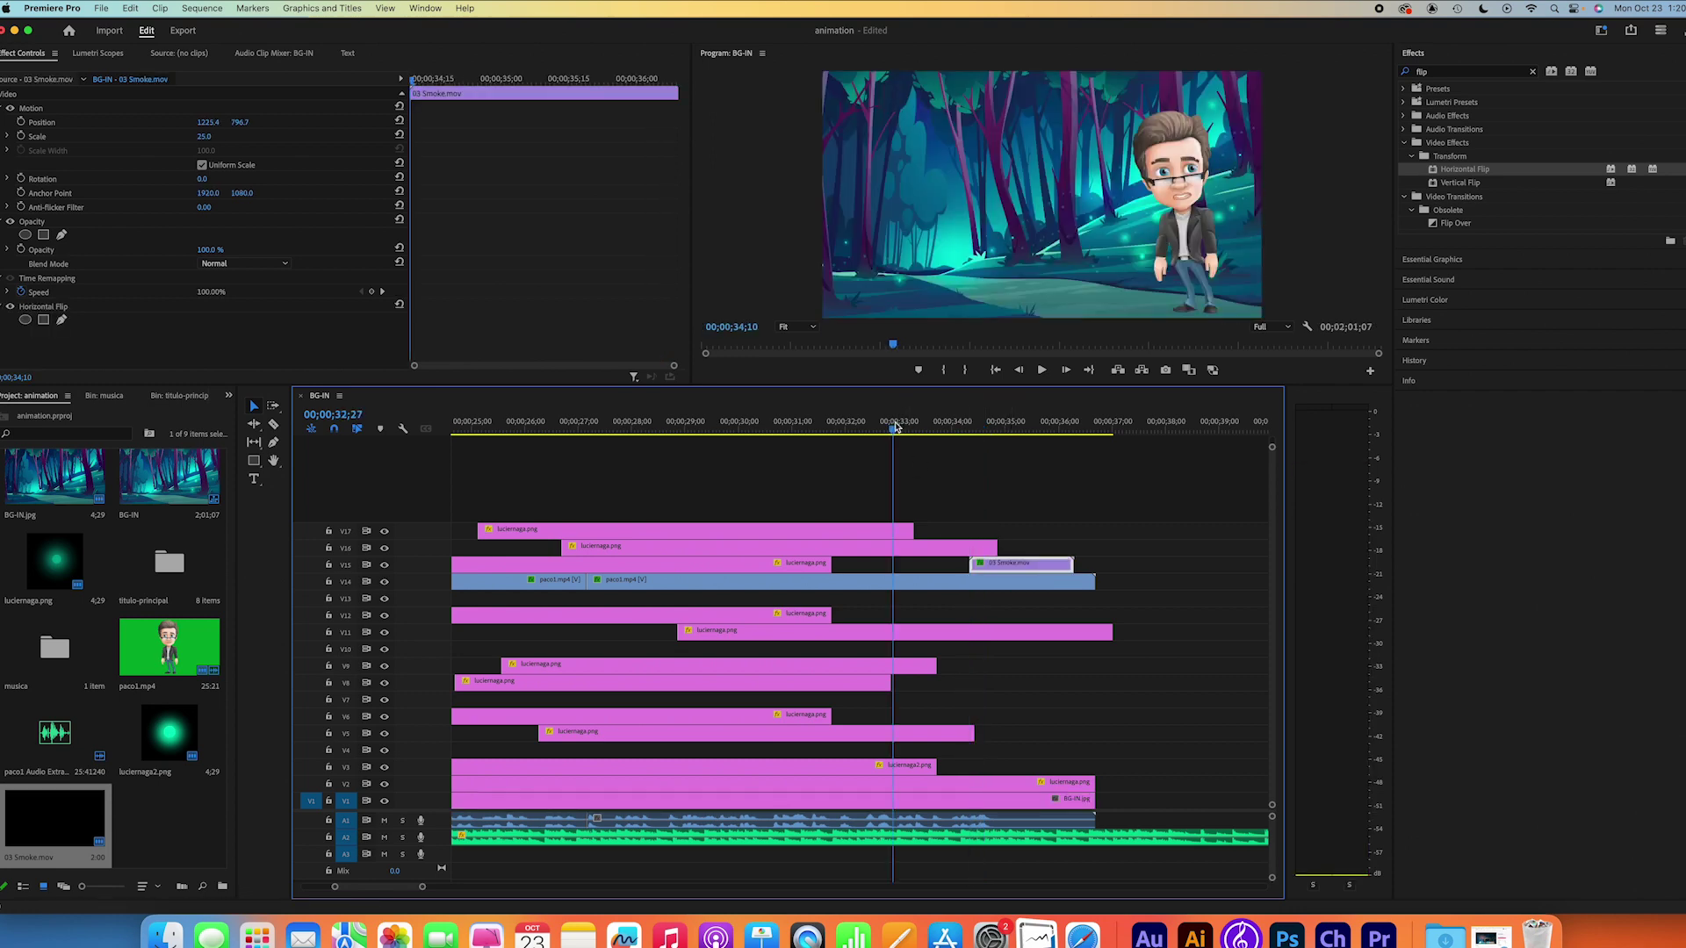
key("space")
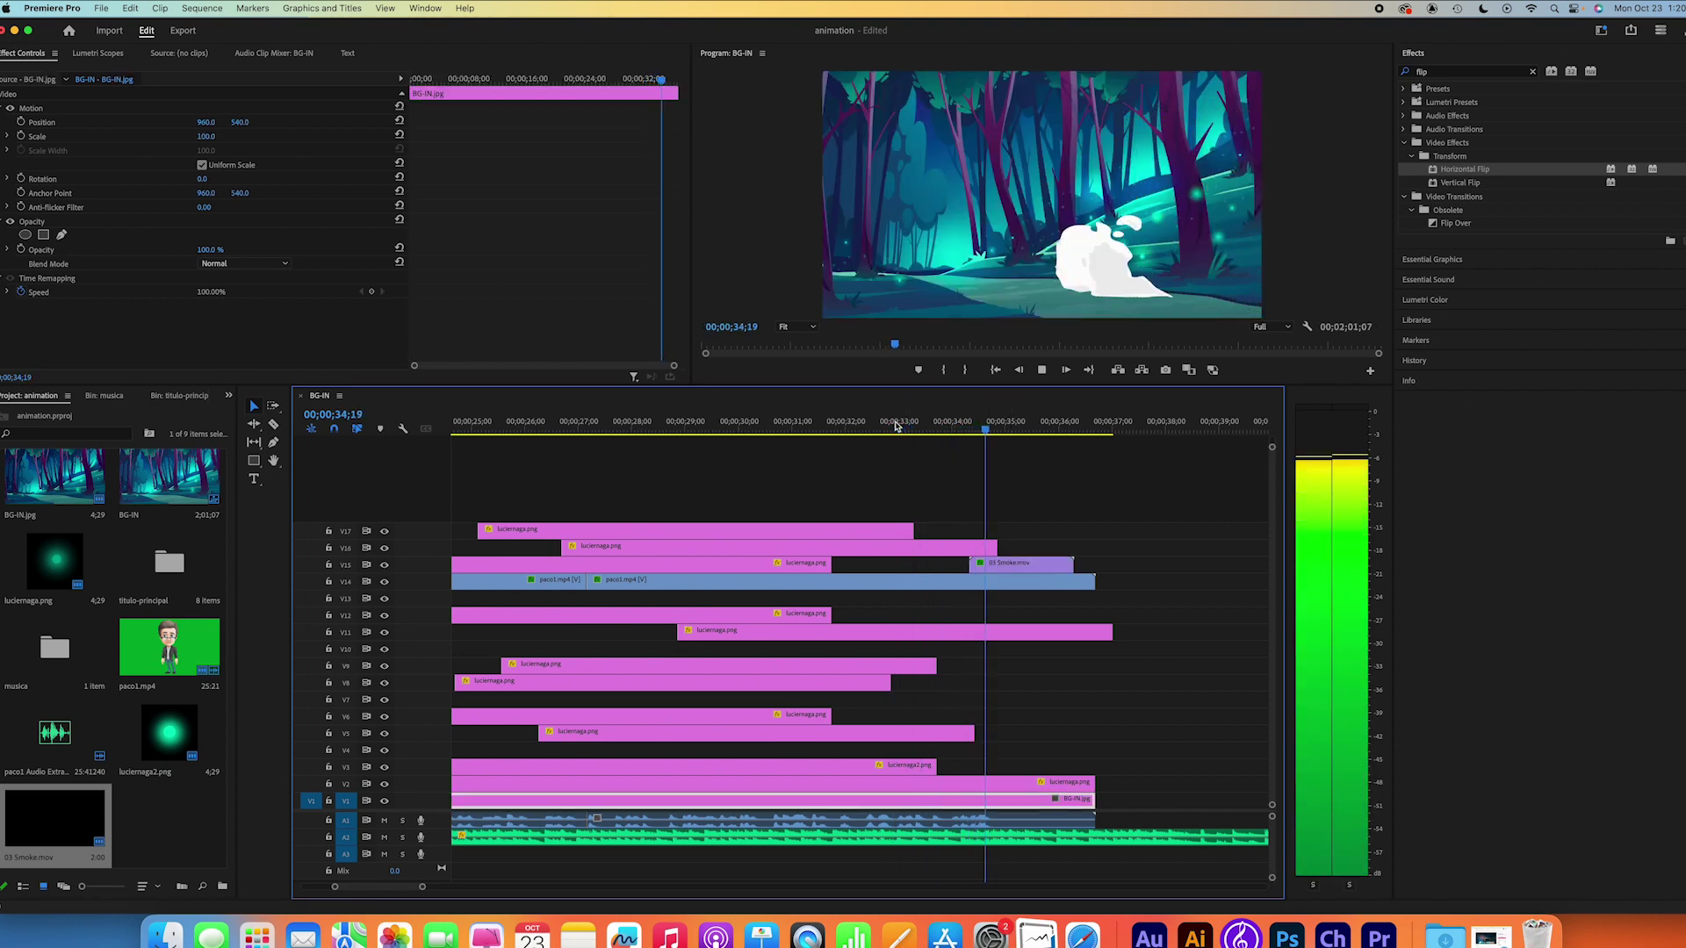
left_click(895, 428)
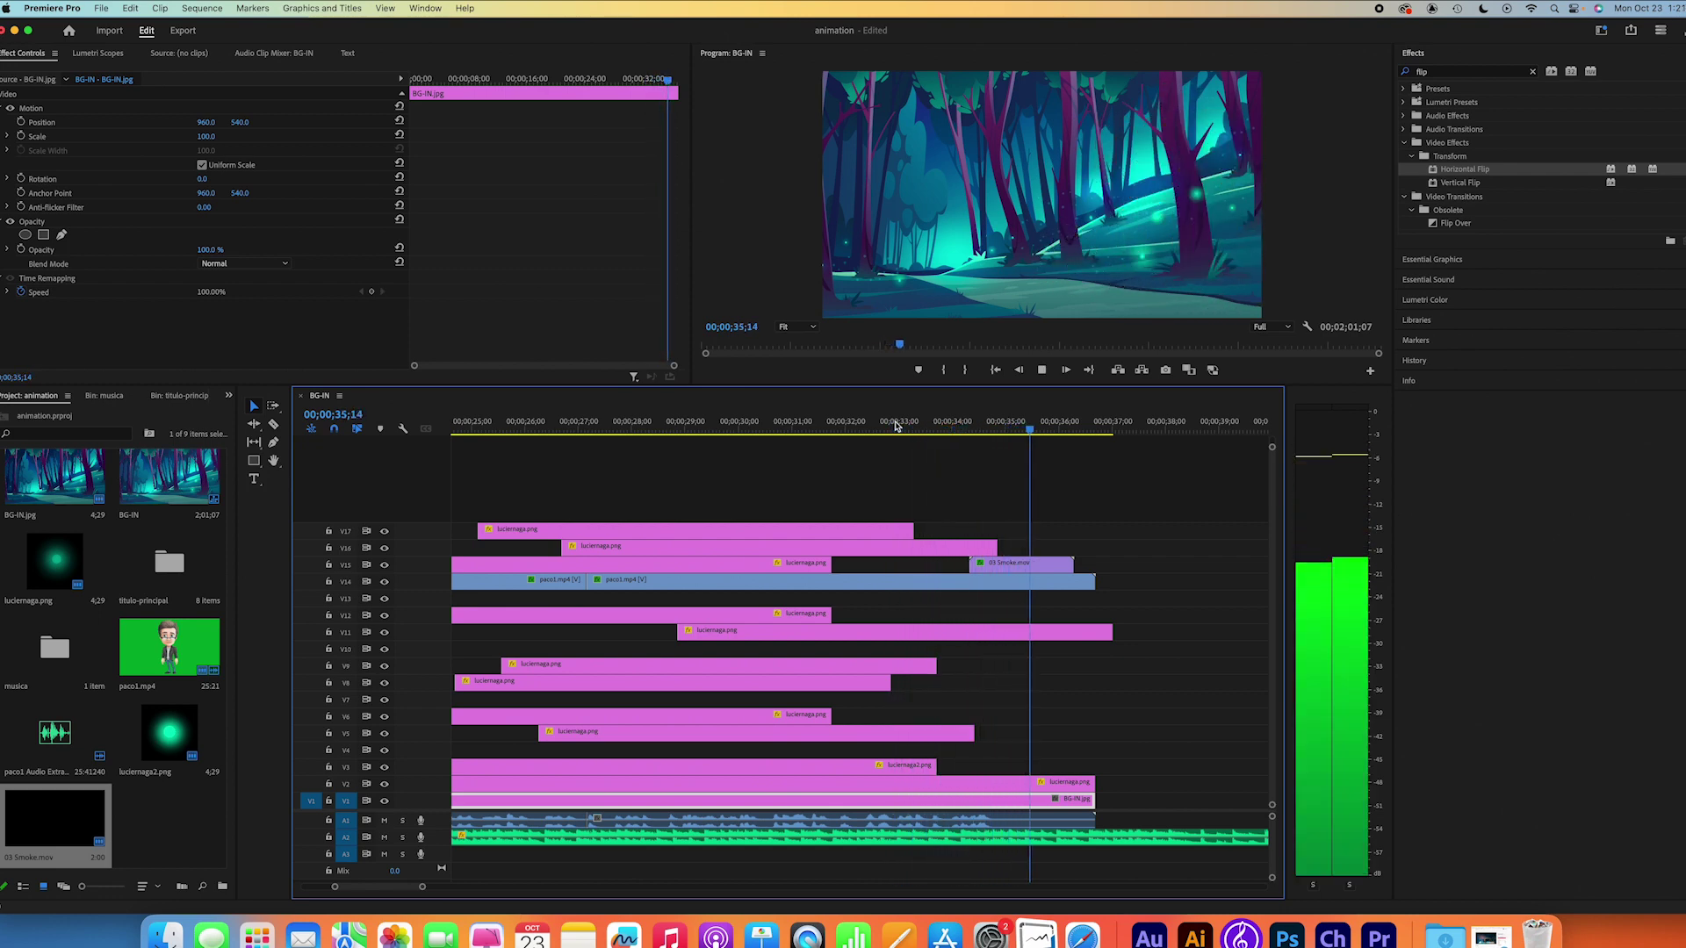
key("space")
left_click(891, 428)
key("space")
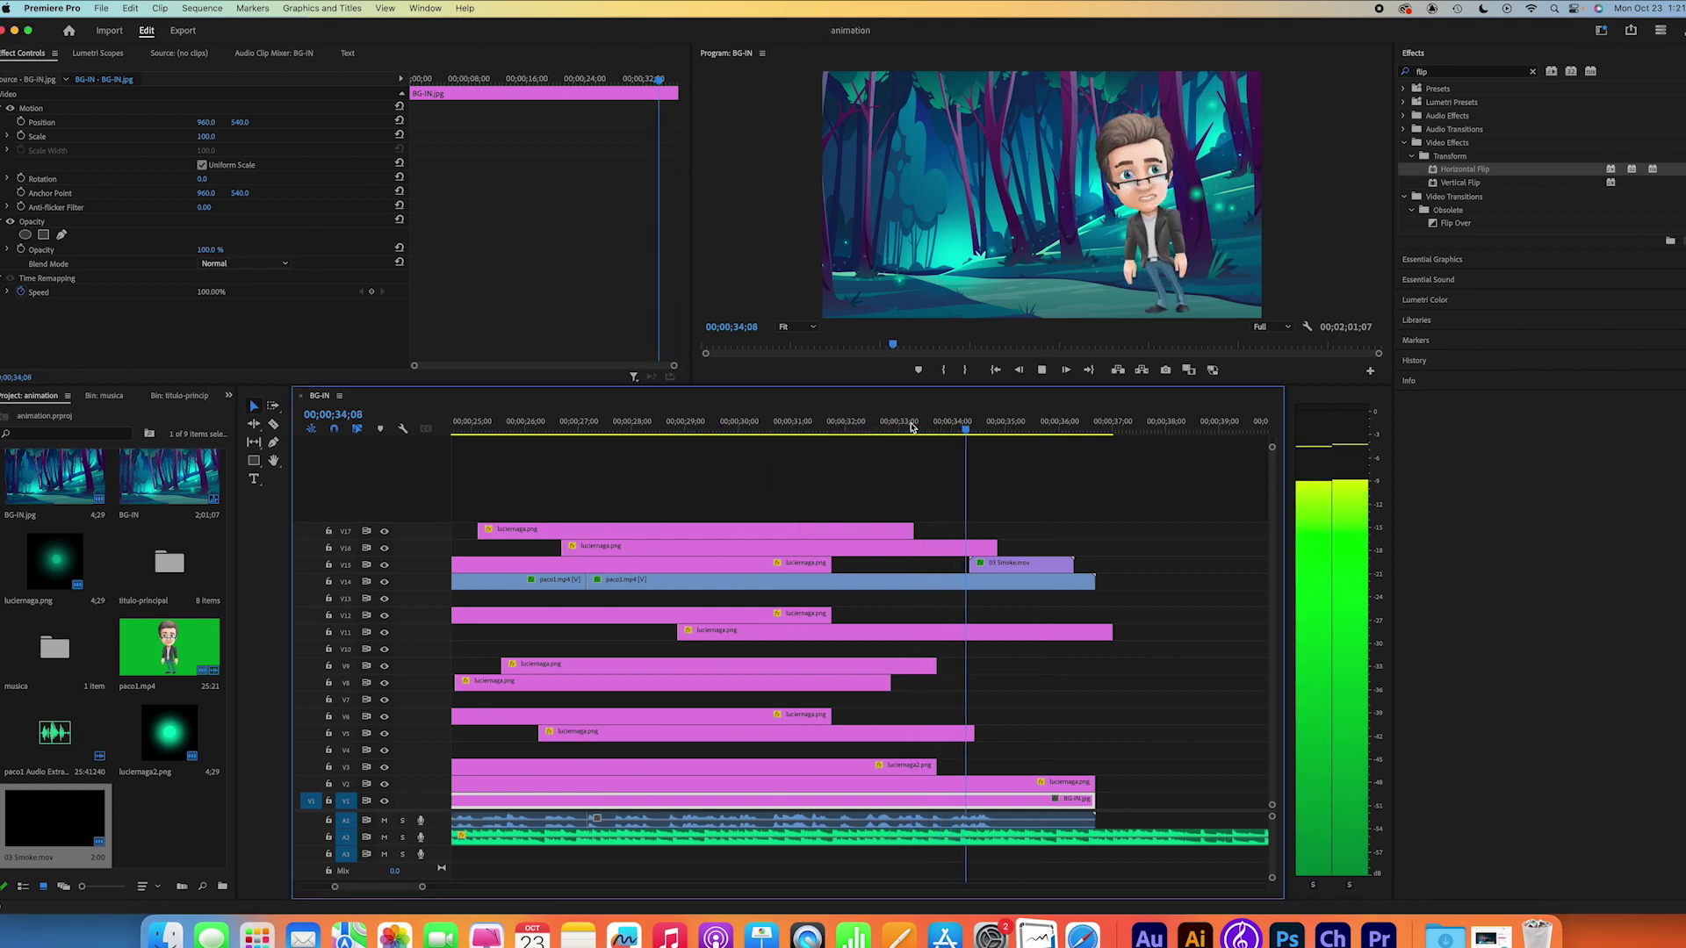
key("space")
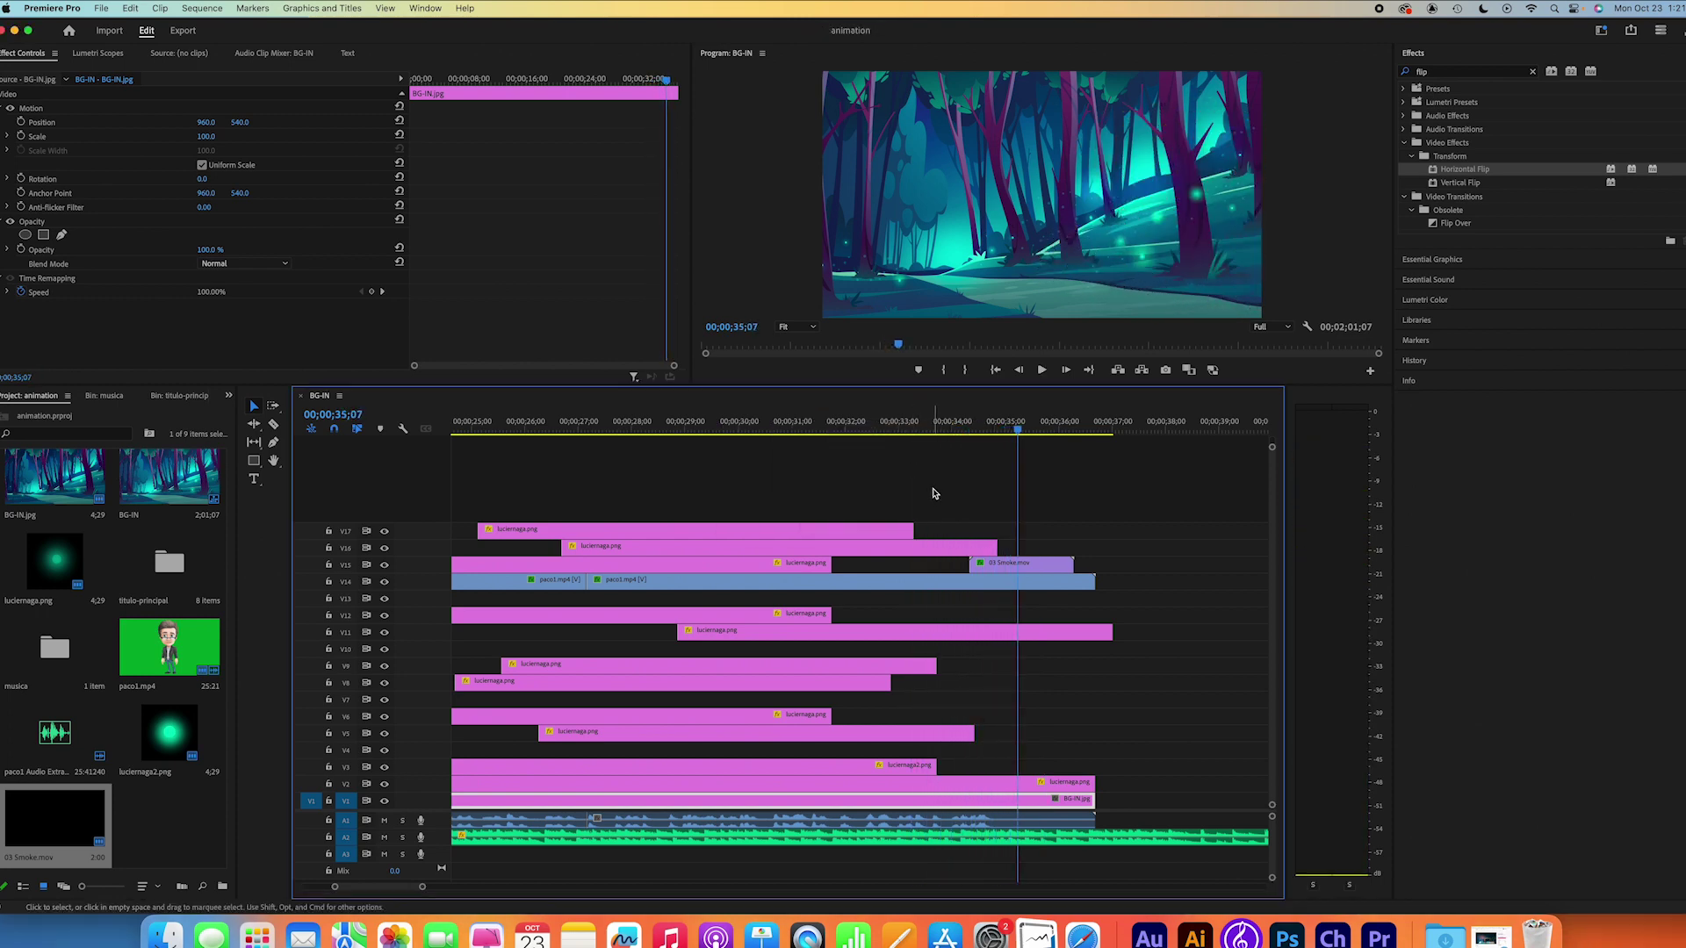
left_click(66, 11)
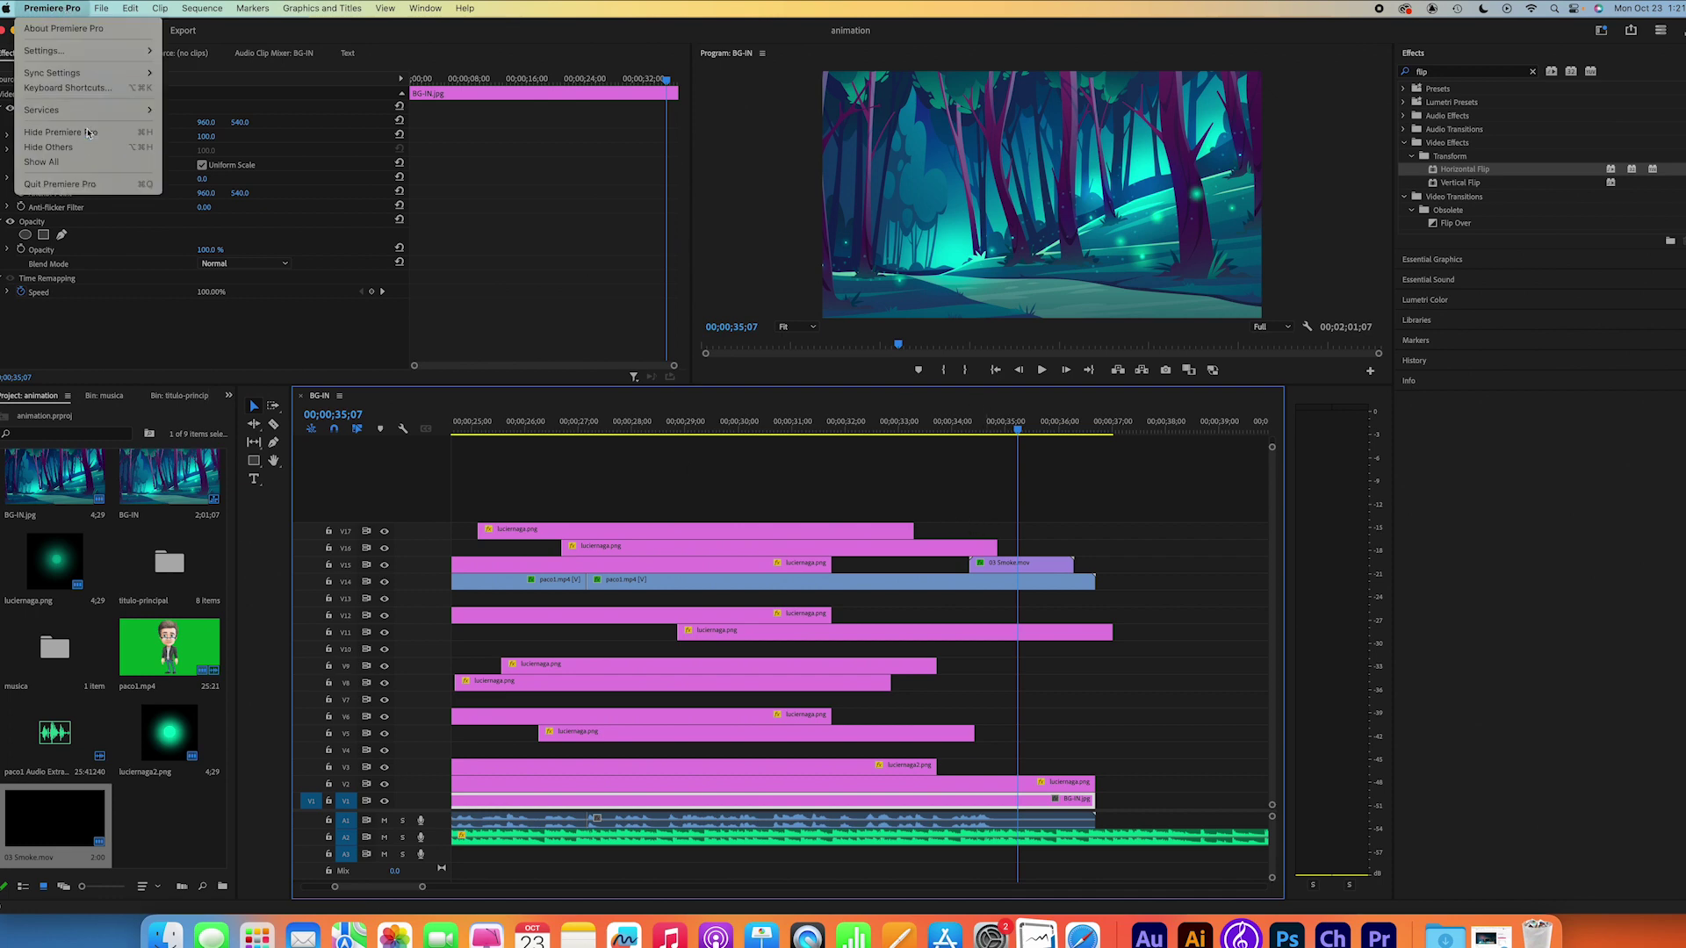
left_click(88, 132)
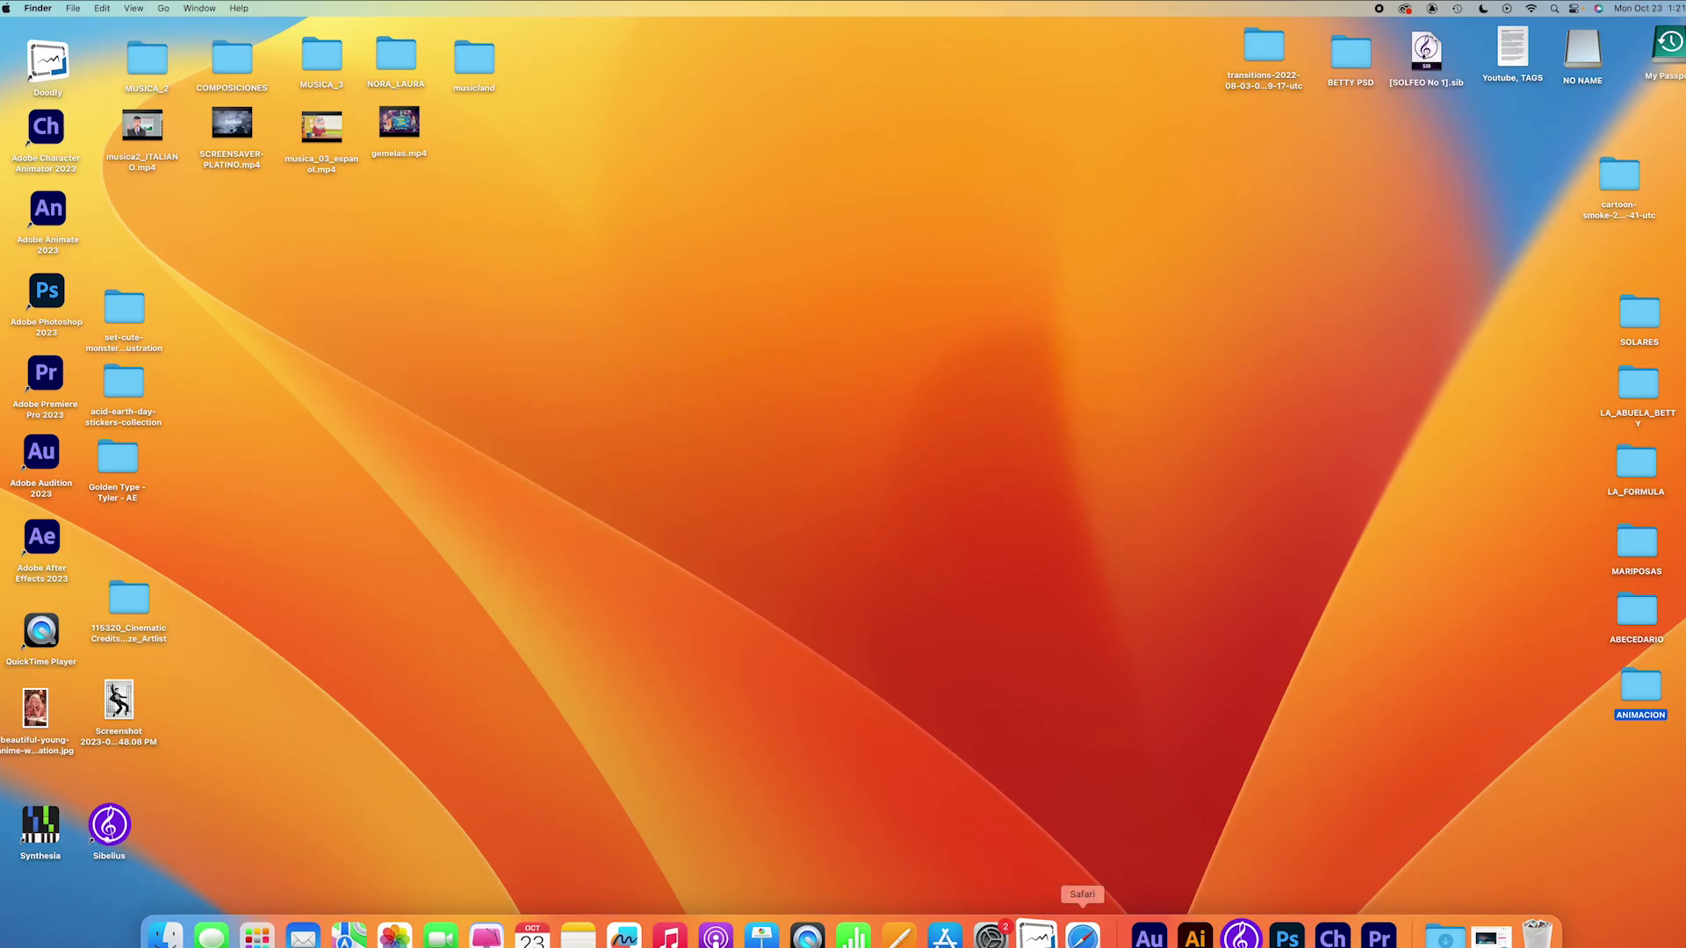
Step: Search Artlist sound effects for 'short whoosh' and download the boom-pole swipe whoosh as AAC
left_click(1083, 936)
left_click(505, 82)
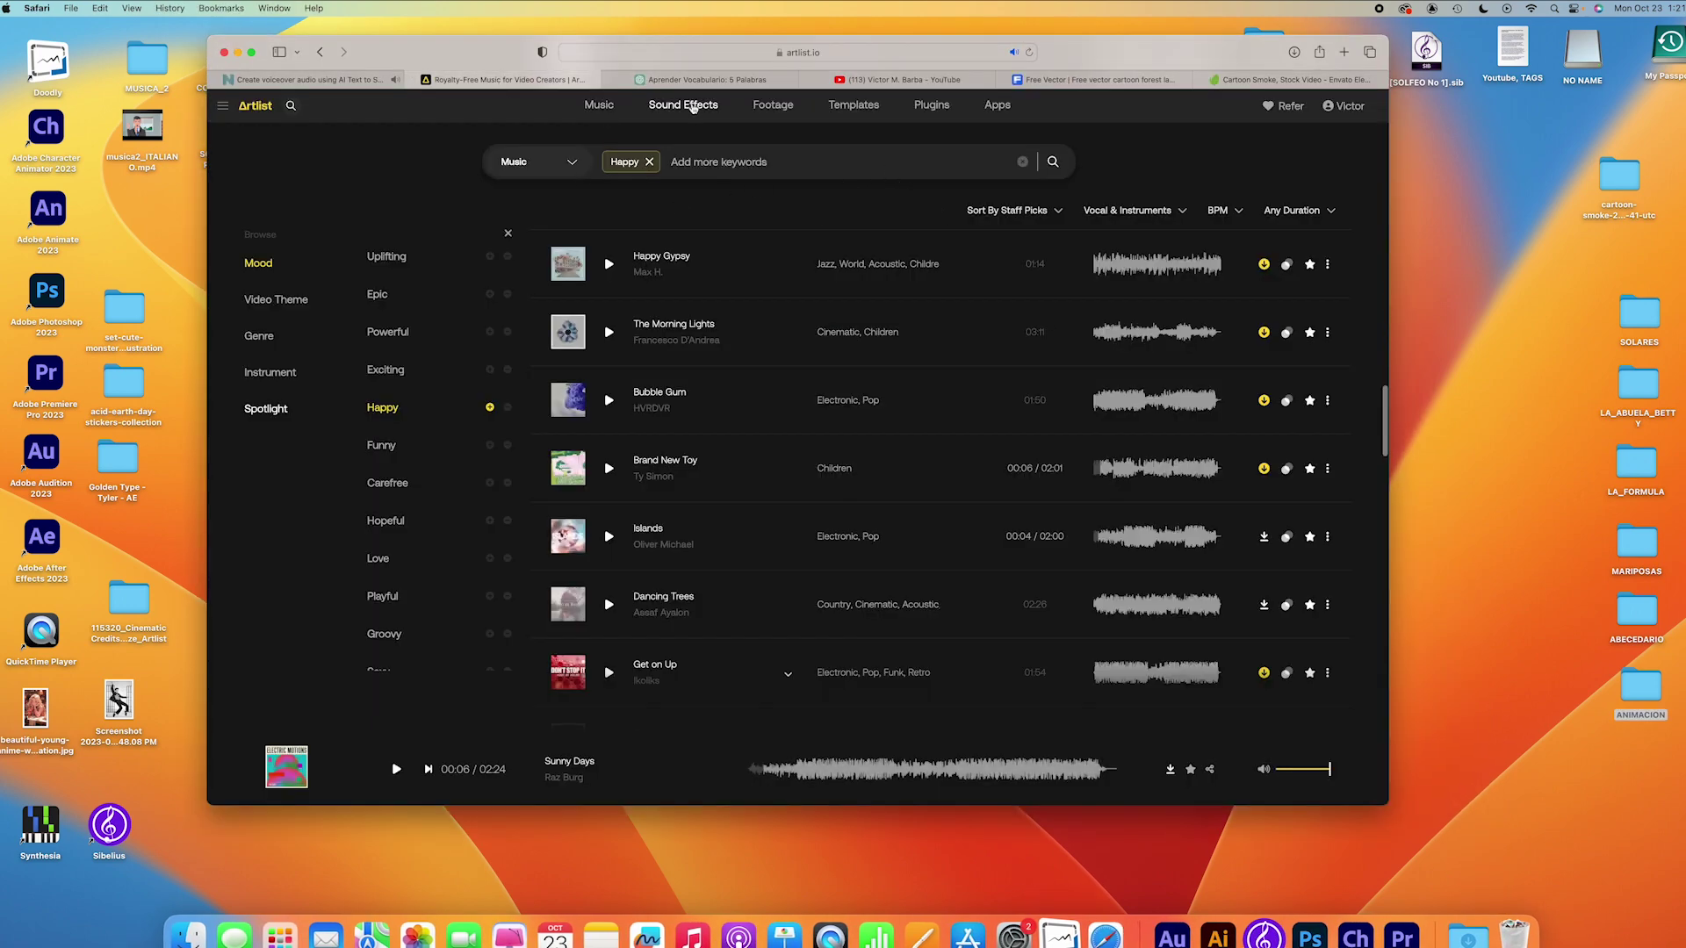
left_click(689, 107)
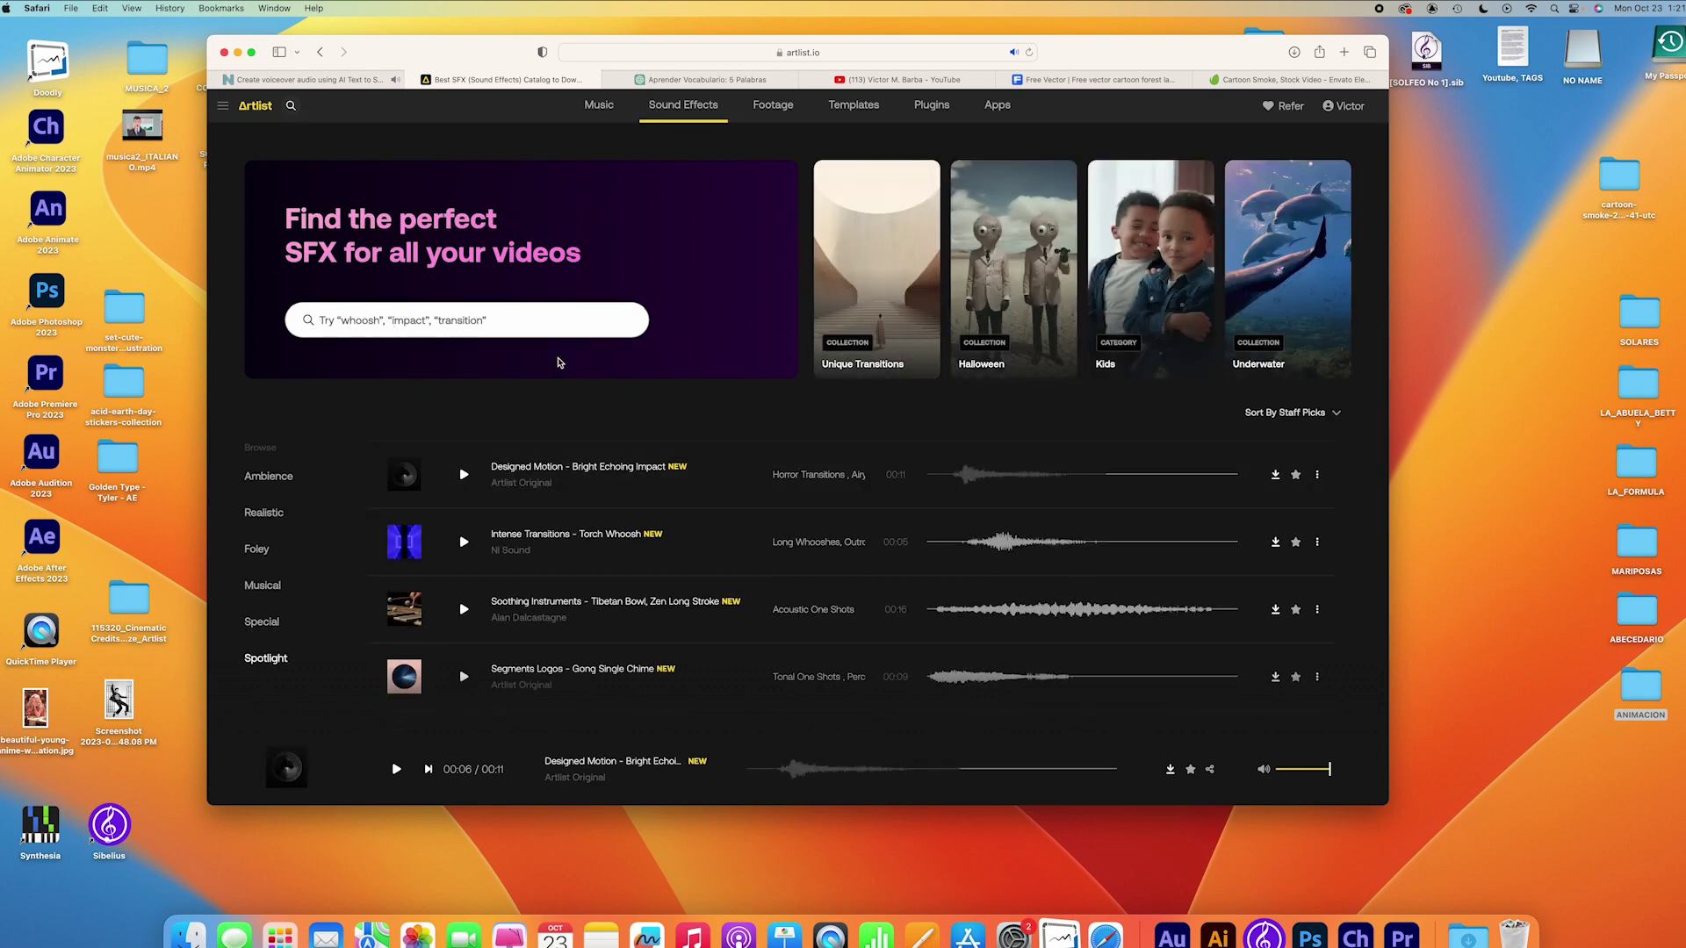
left_click(319, 319)
type("a")
key("BackSpace")
type("s")
type("t w")
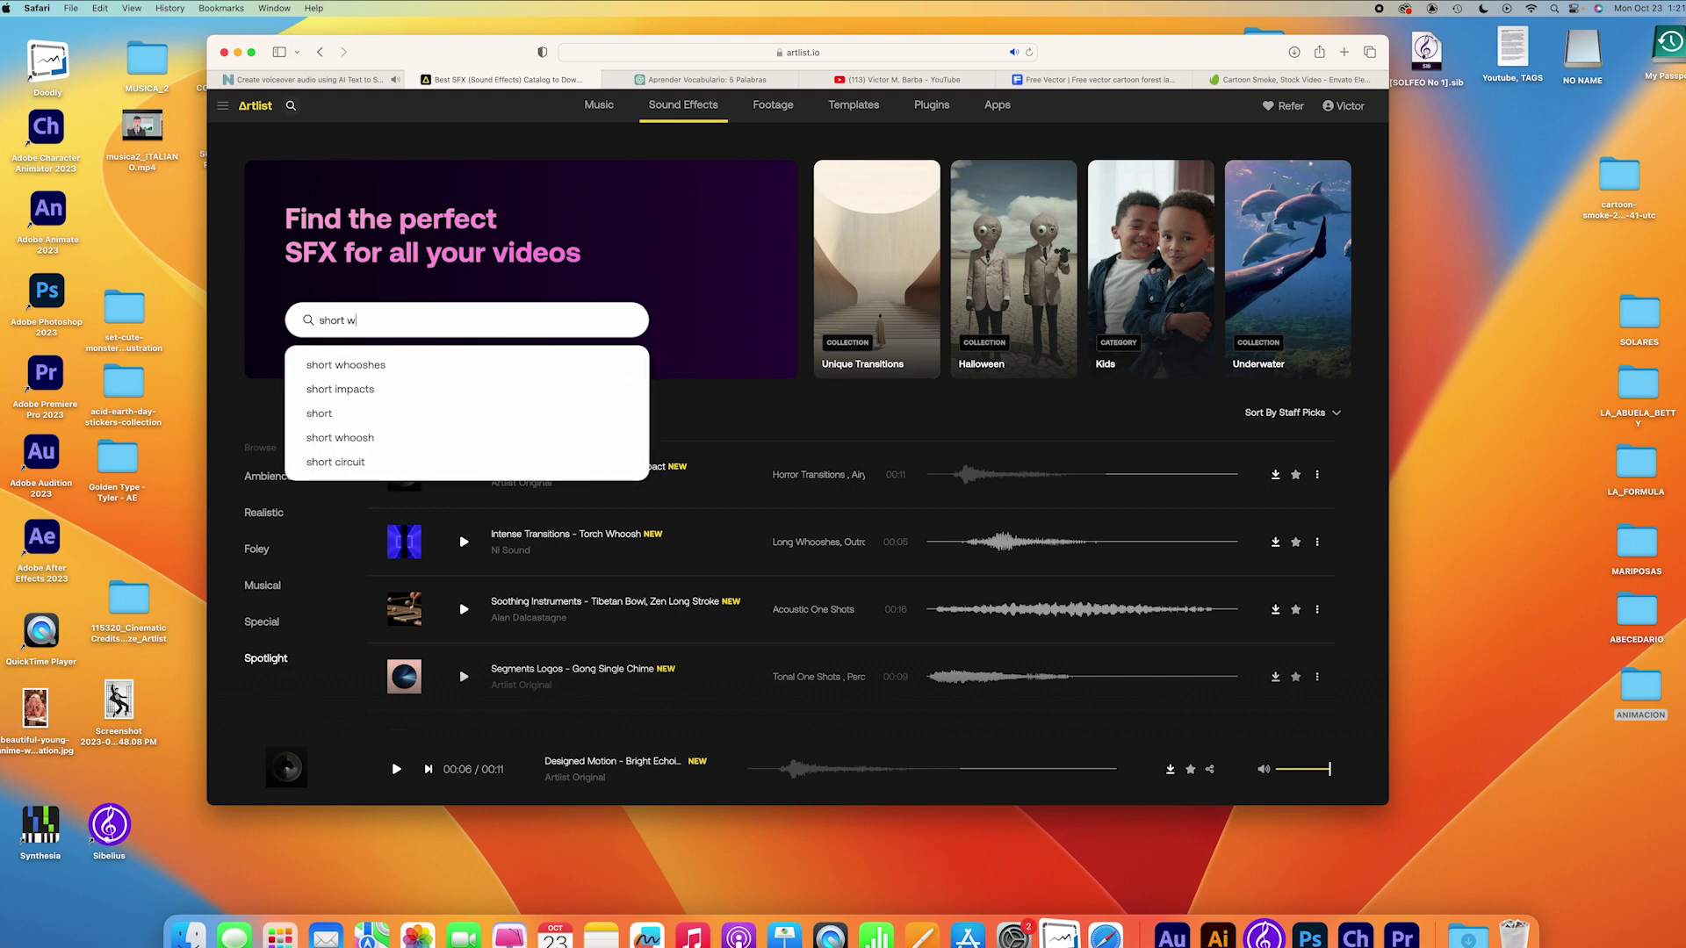
type("s")
key("Return")
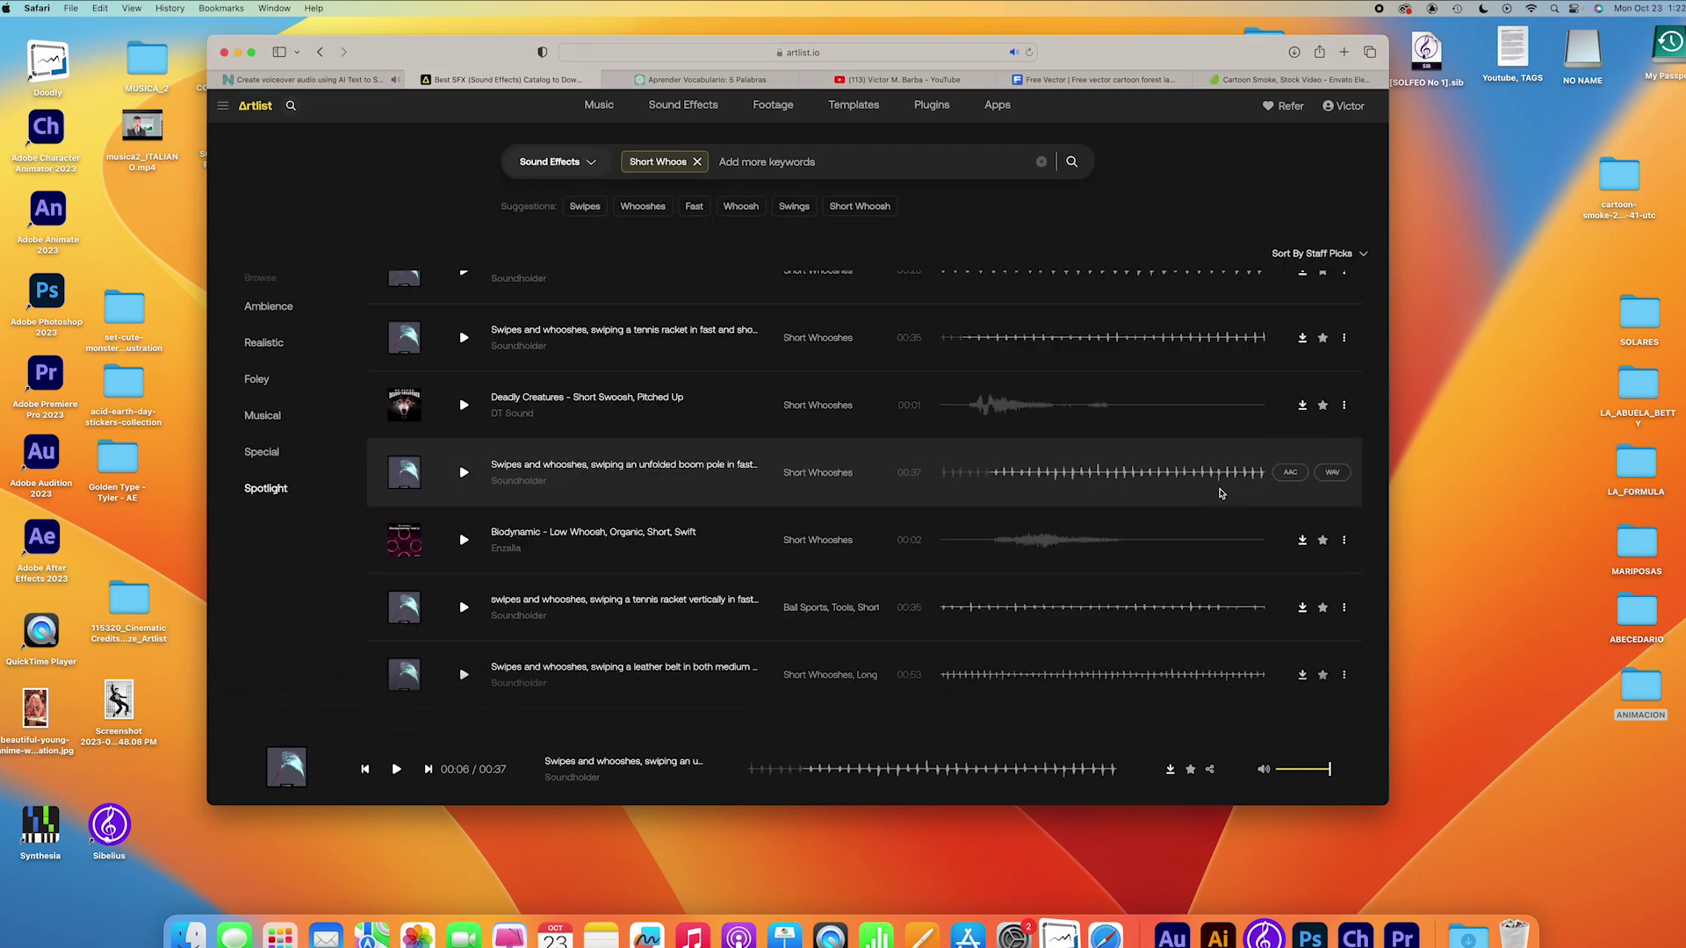
left_click(1290, 474)
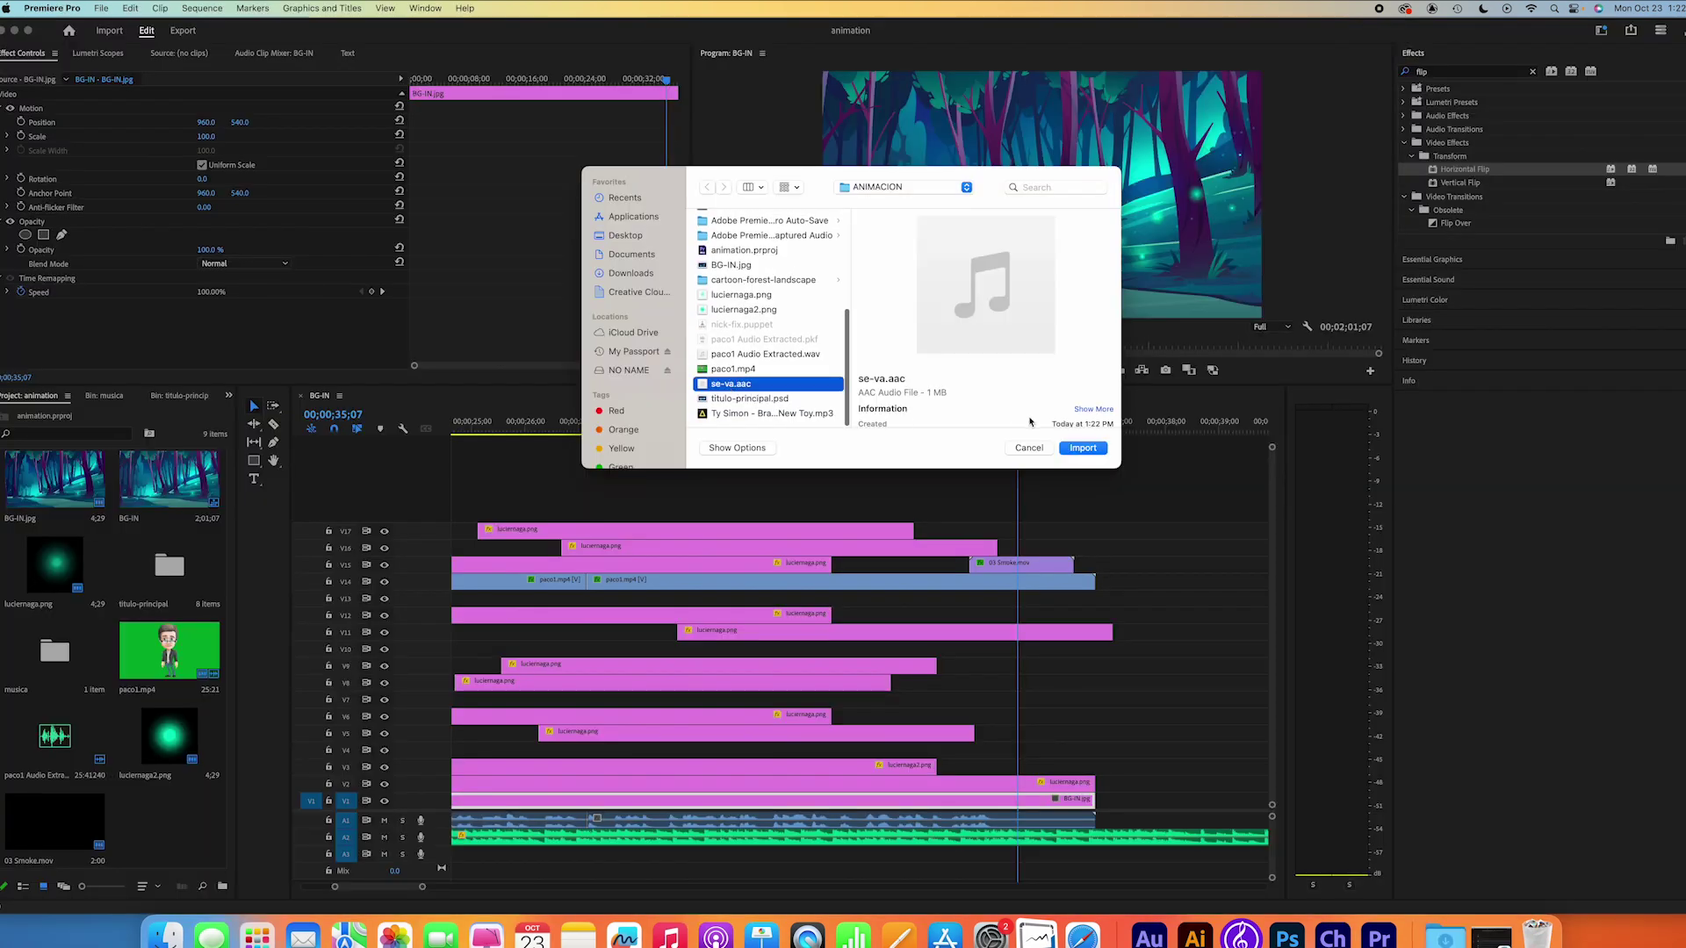
Step: Import se-va.aac onto track A3, cut it with the Razor tool and delete the tail
left_click(1083, 449)
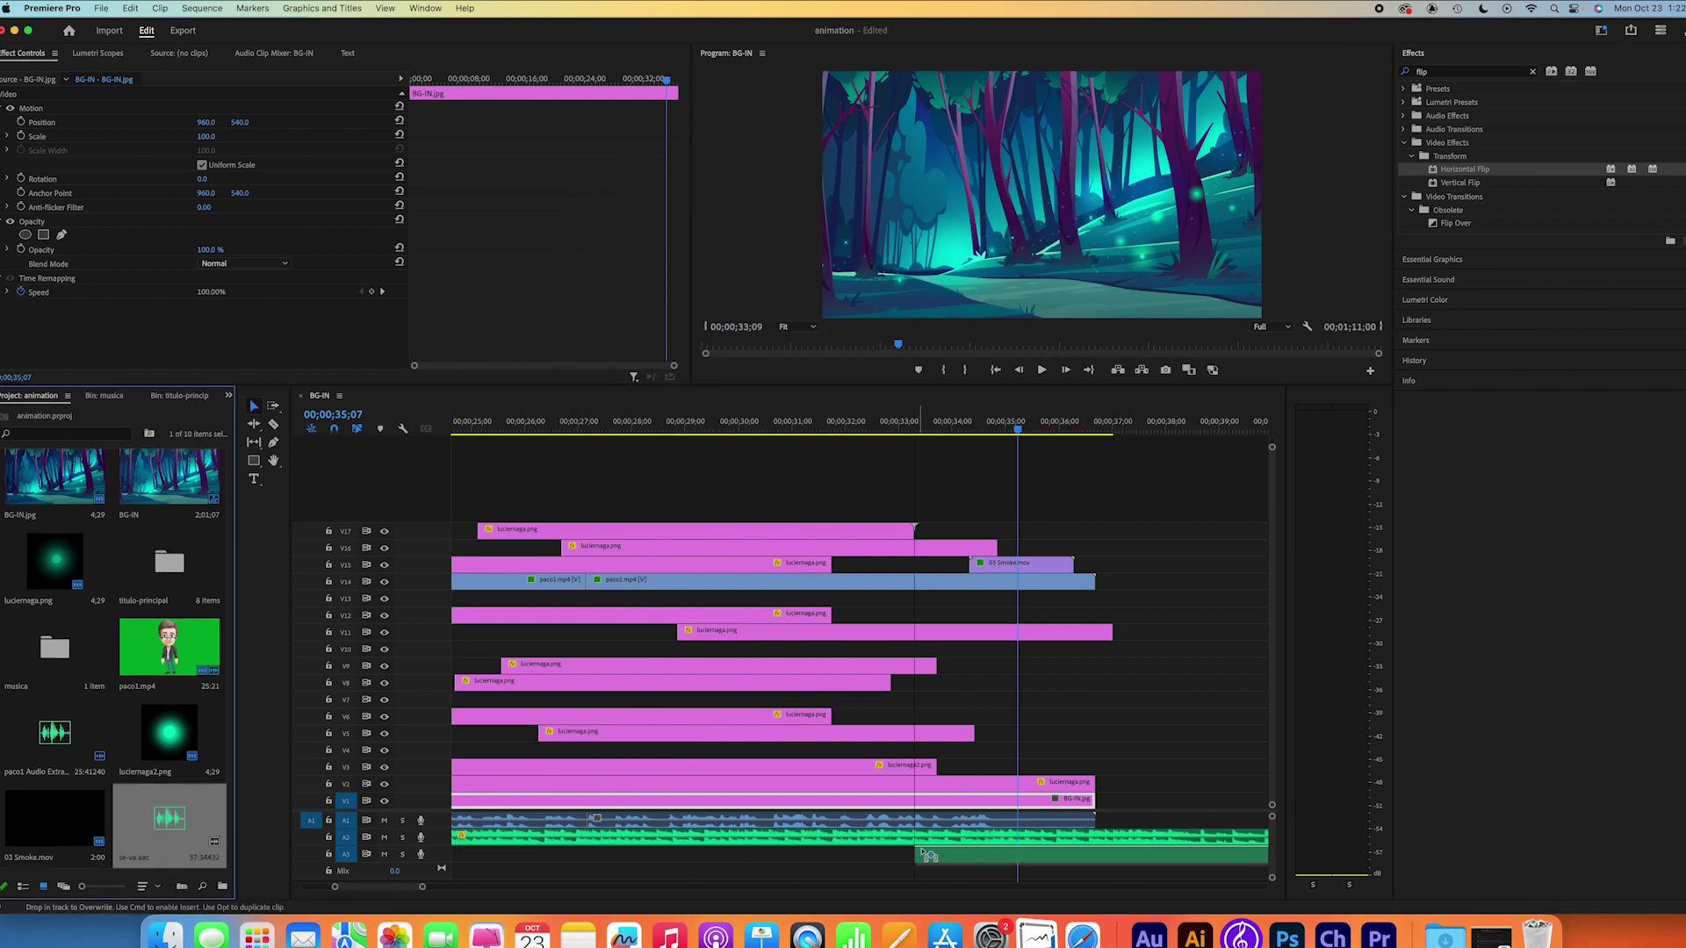
left_click_drag(280, 830, 653, 869)
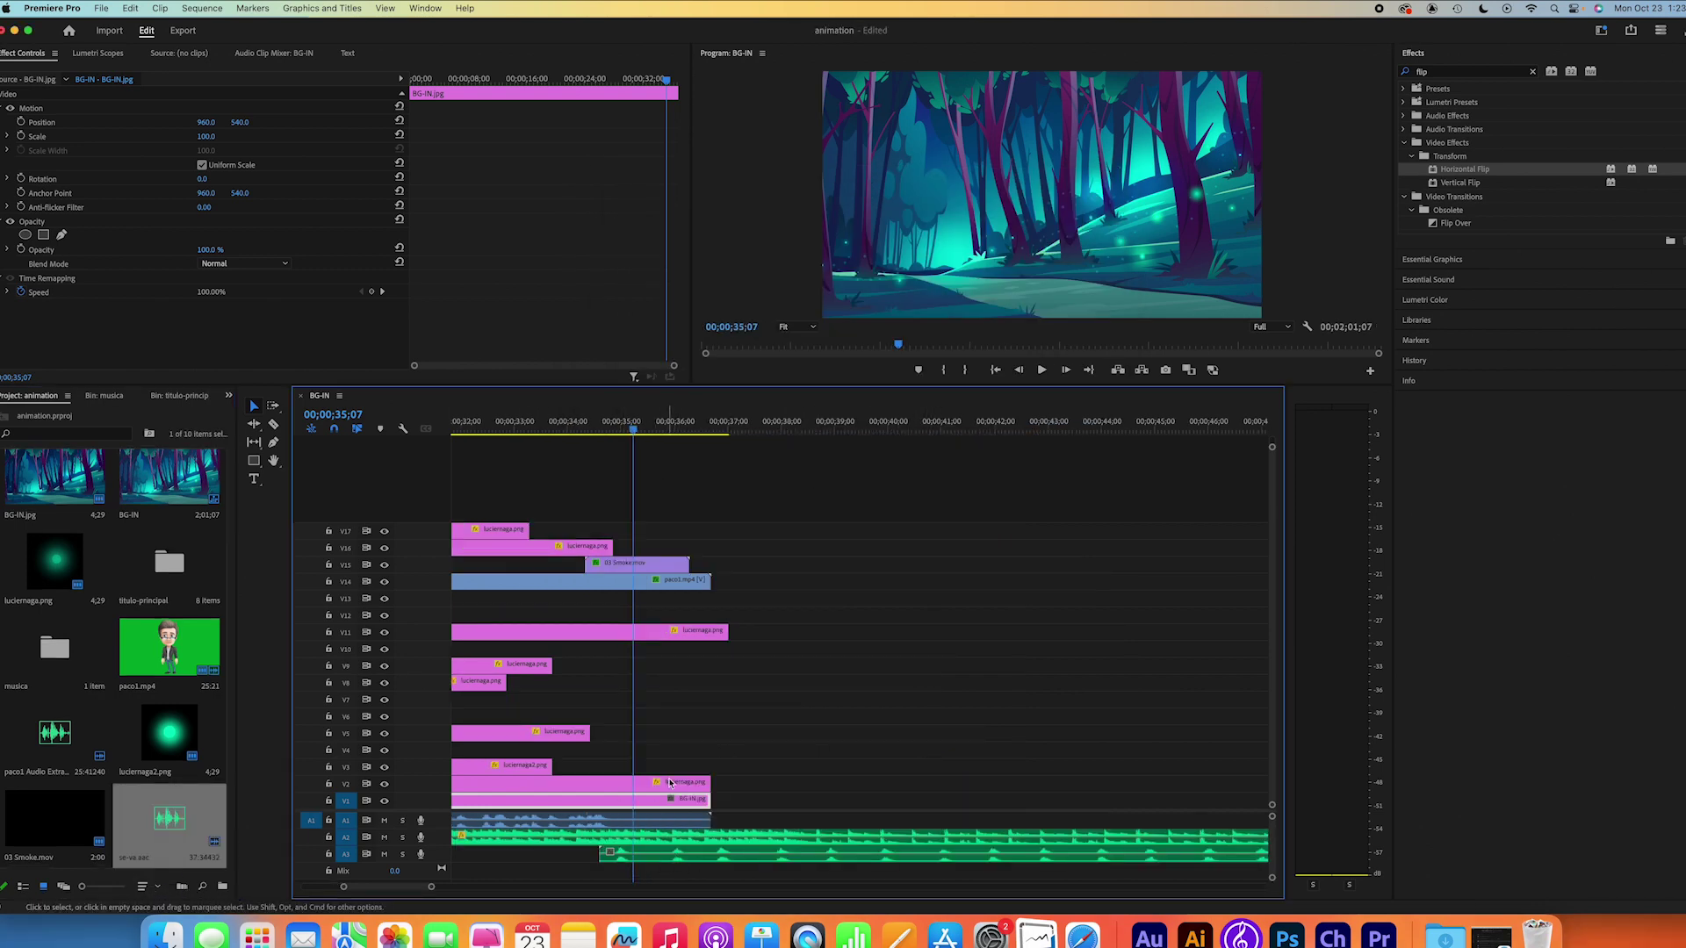
key("c")
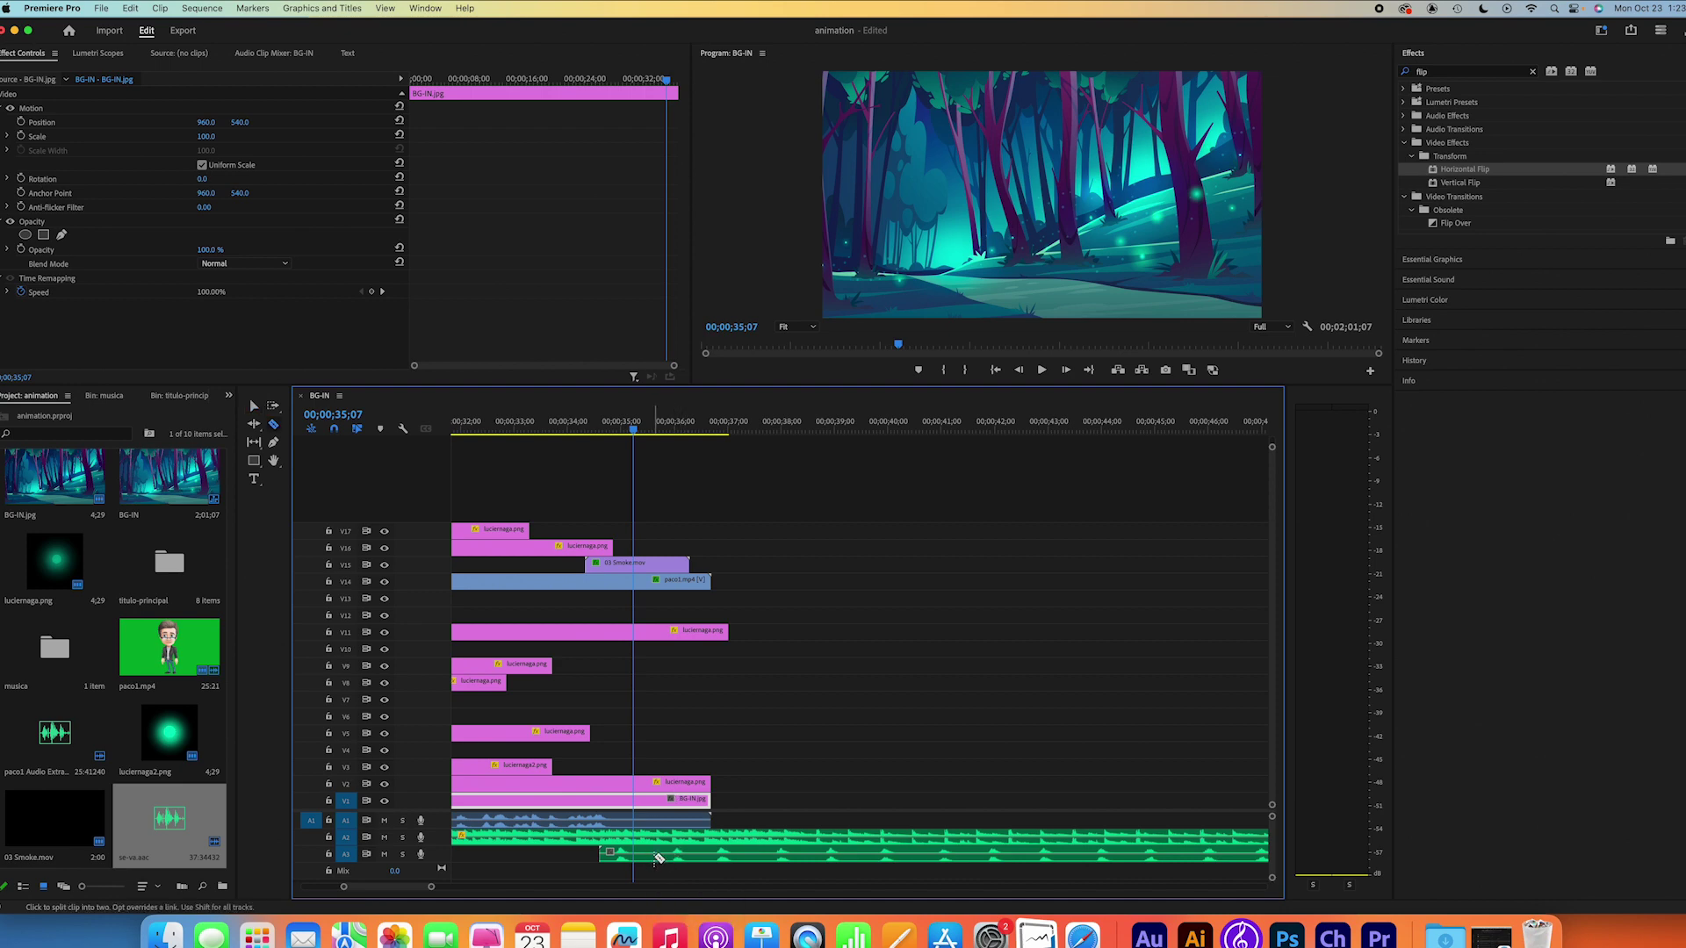
key("v")
left_click(712, 860)
key("Delete")
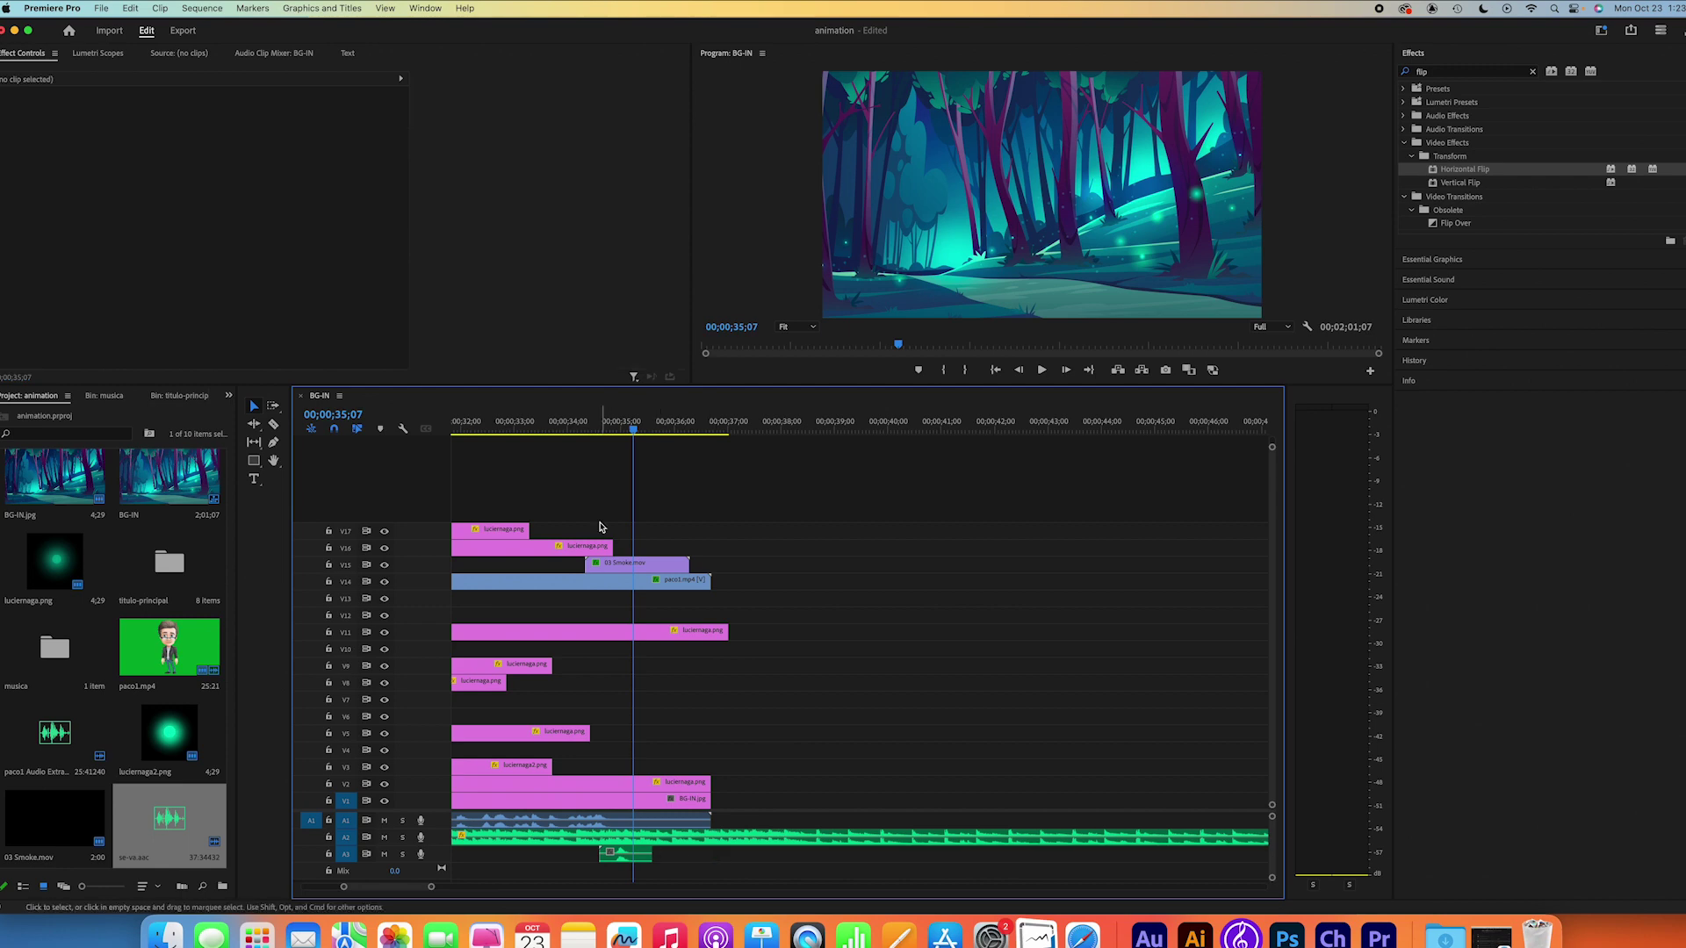
Step: Play back the whoosh around 00;00;34;15 to check it
left_click(570, 424)
key("space")
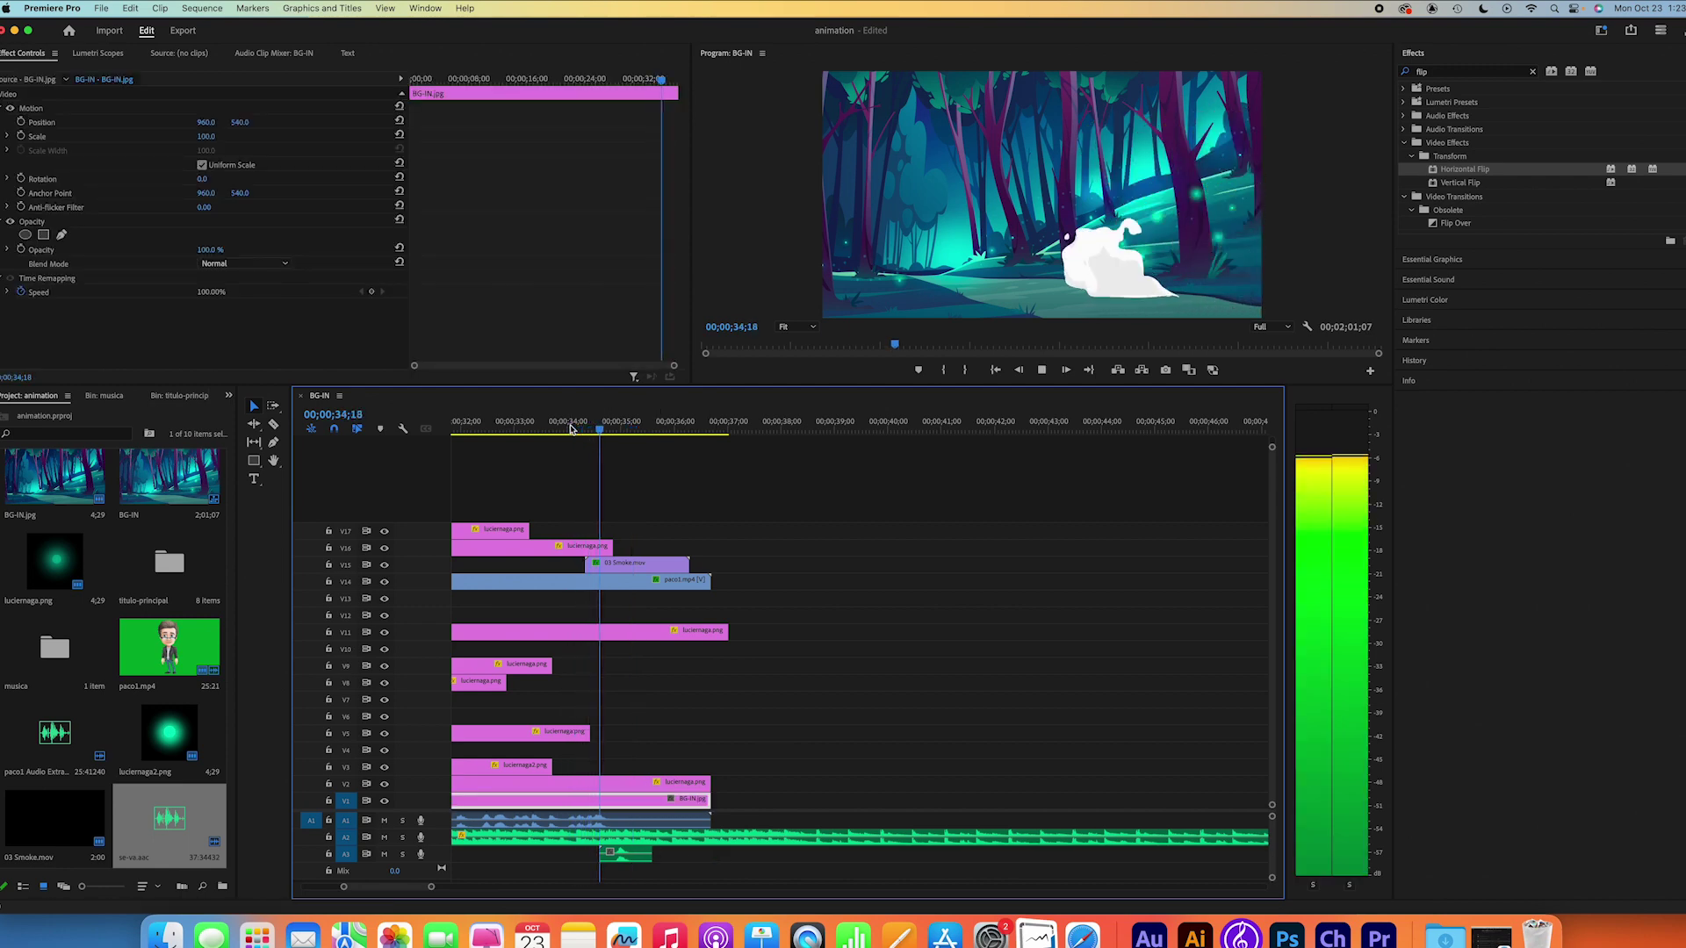
key("space")
left_click(600, 430)
scroll(766, 589, "left", 3)
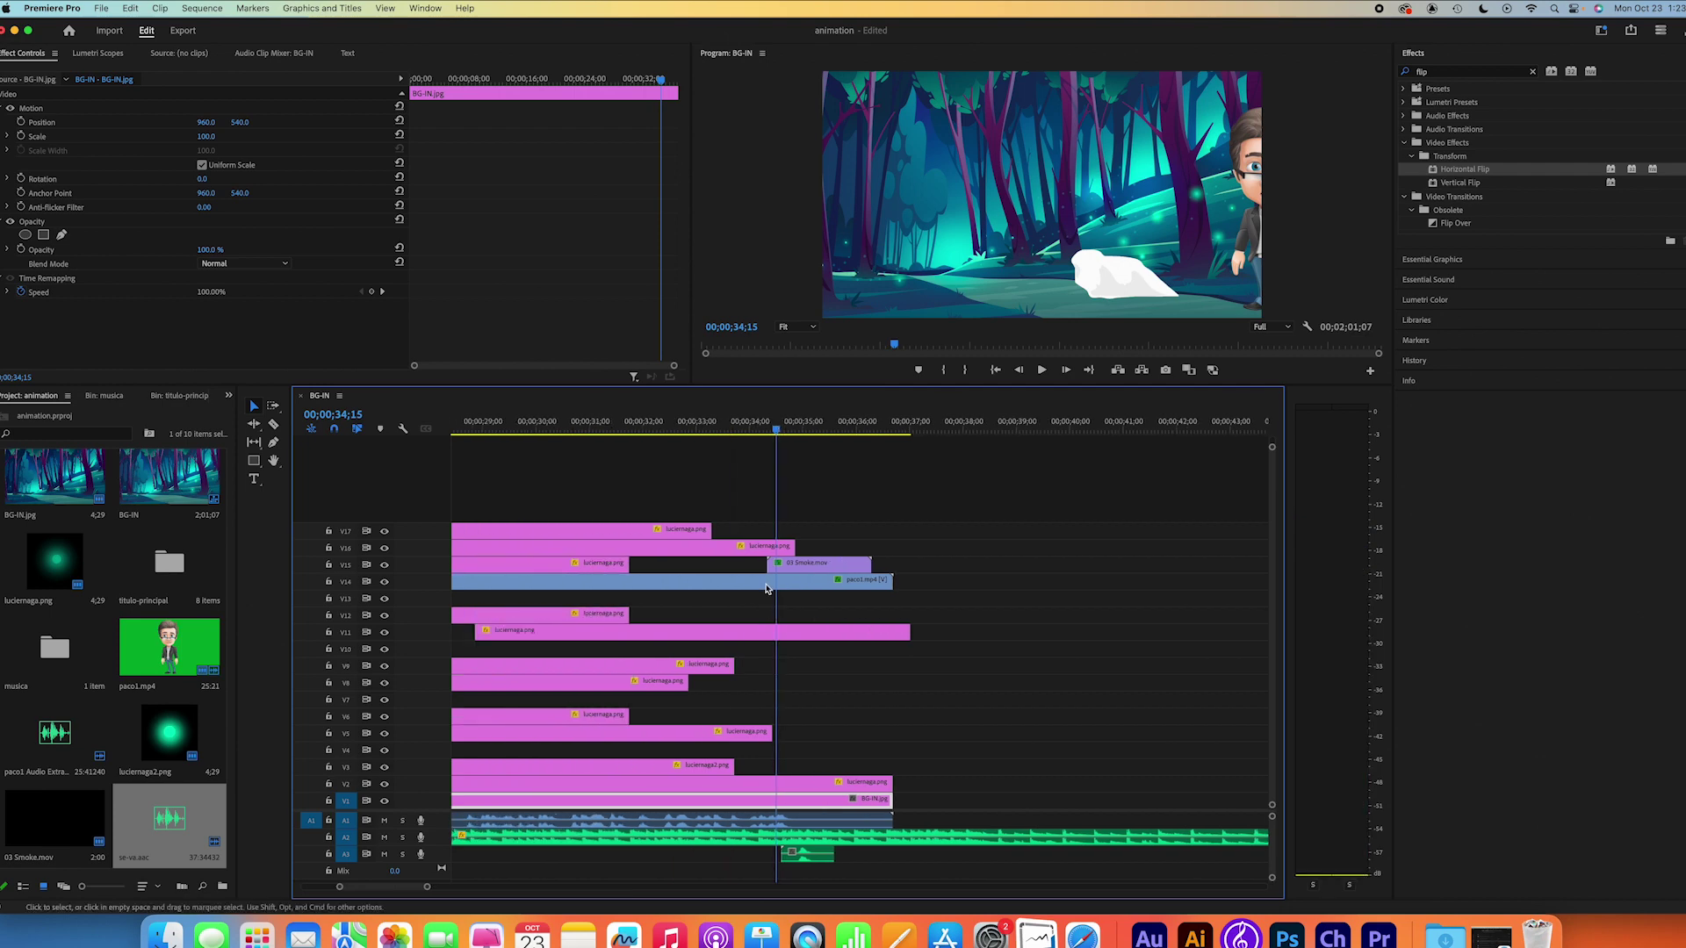
left_click(778, 433)
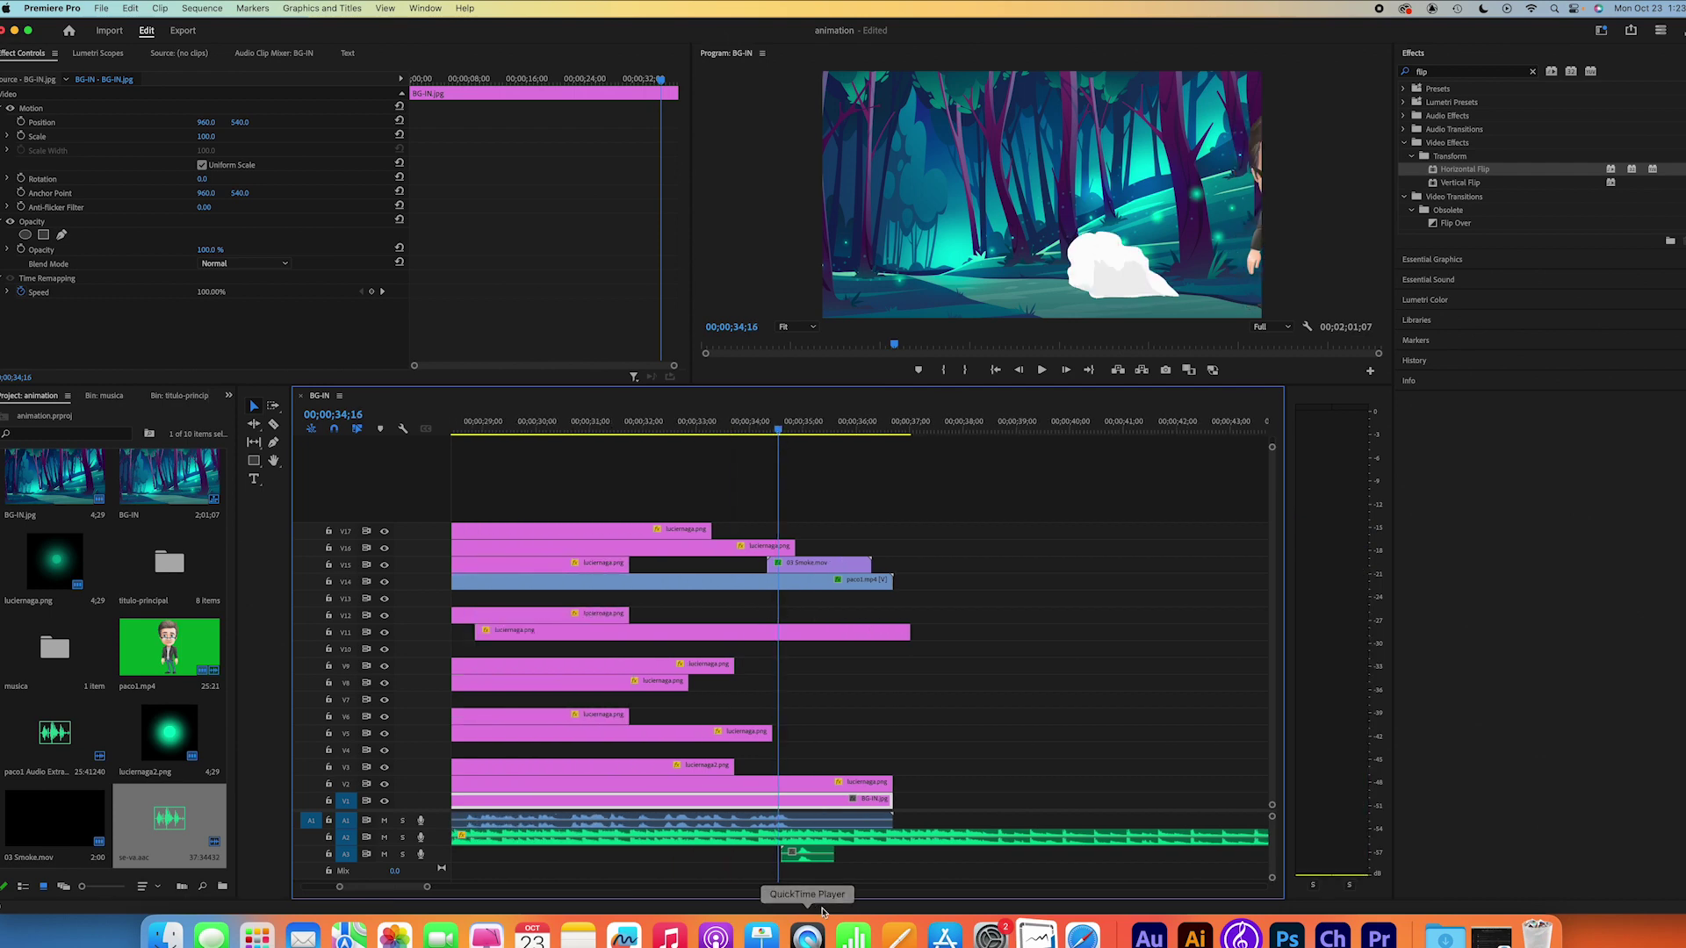
Step: Move the se-va.aac clip eight frames earlier and play the scene to check the timing
left_click_drag(826, 856, 797, 889)
left_click(745, 425)
key("space")
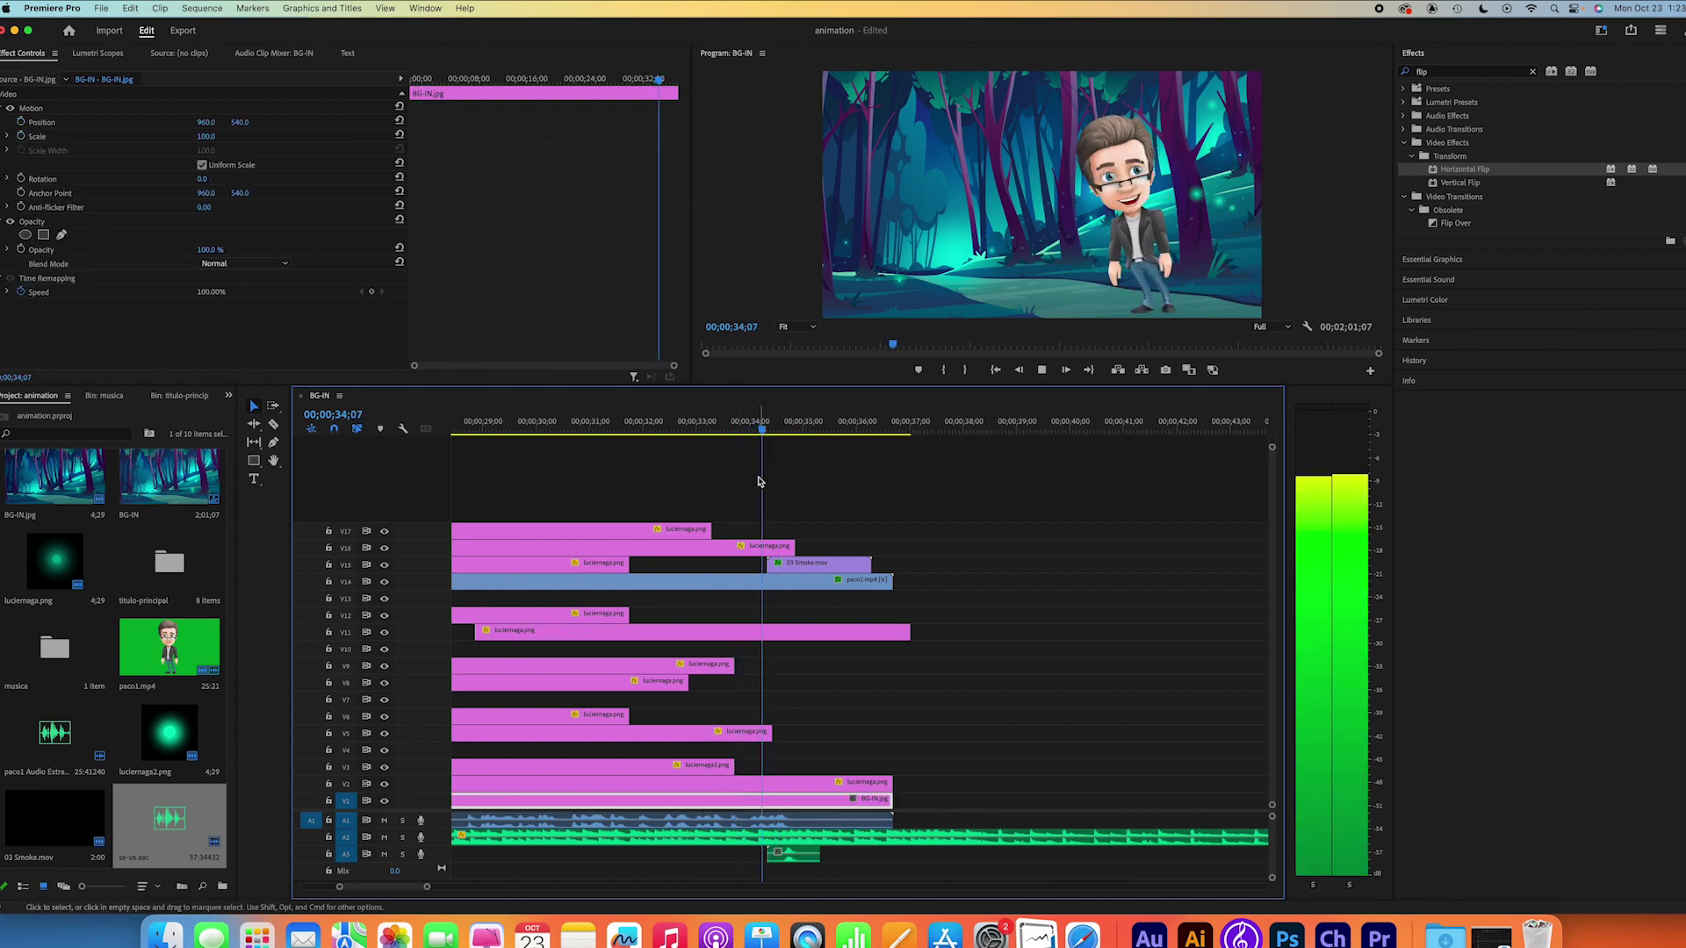
key("space")
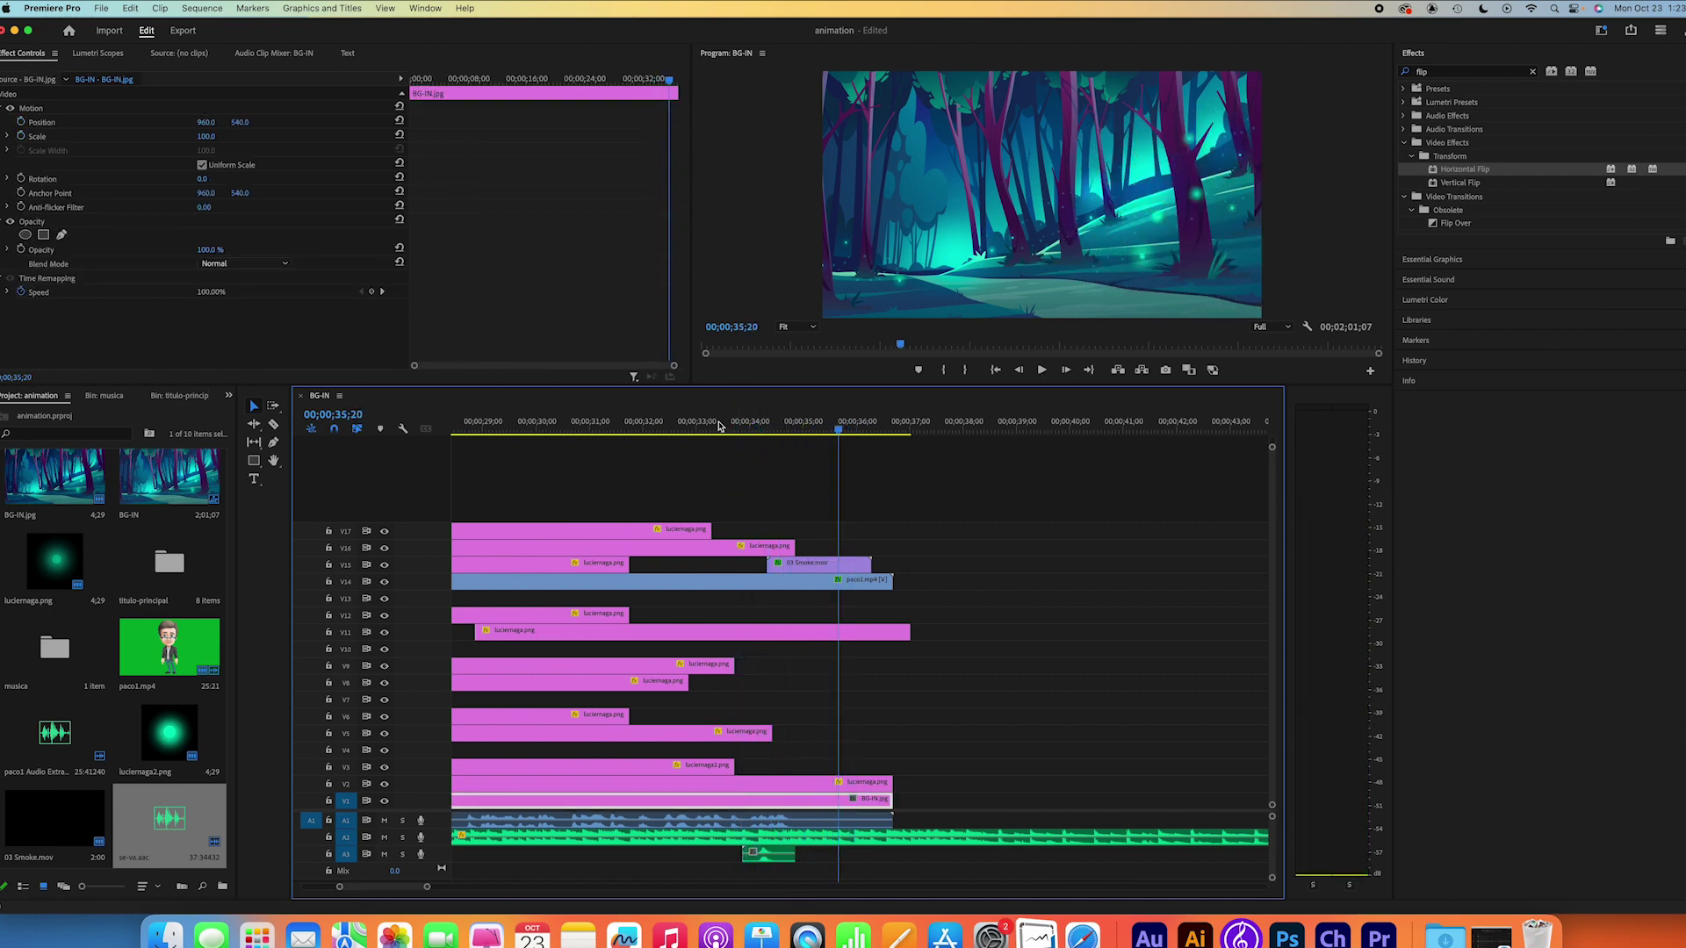
left_click(718, 425)
key("space")
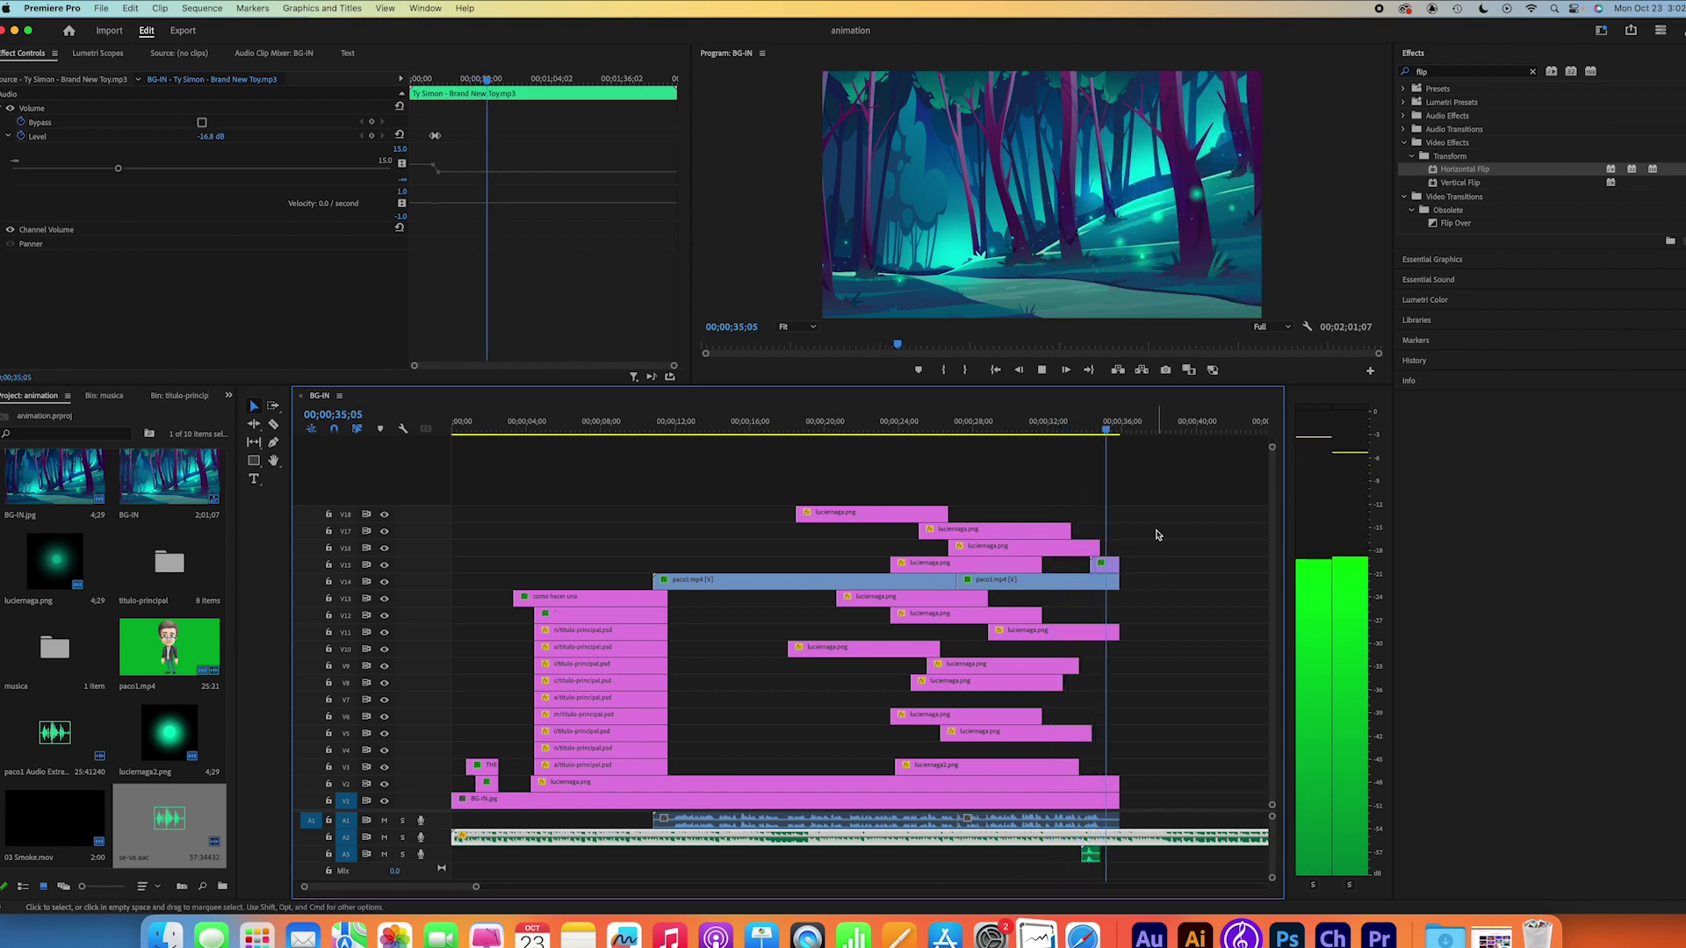
key("space")
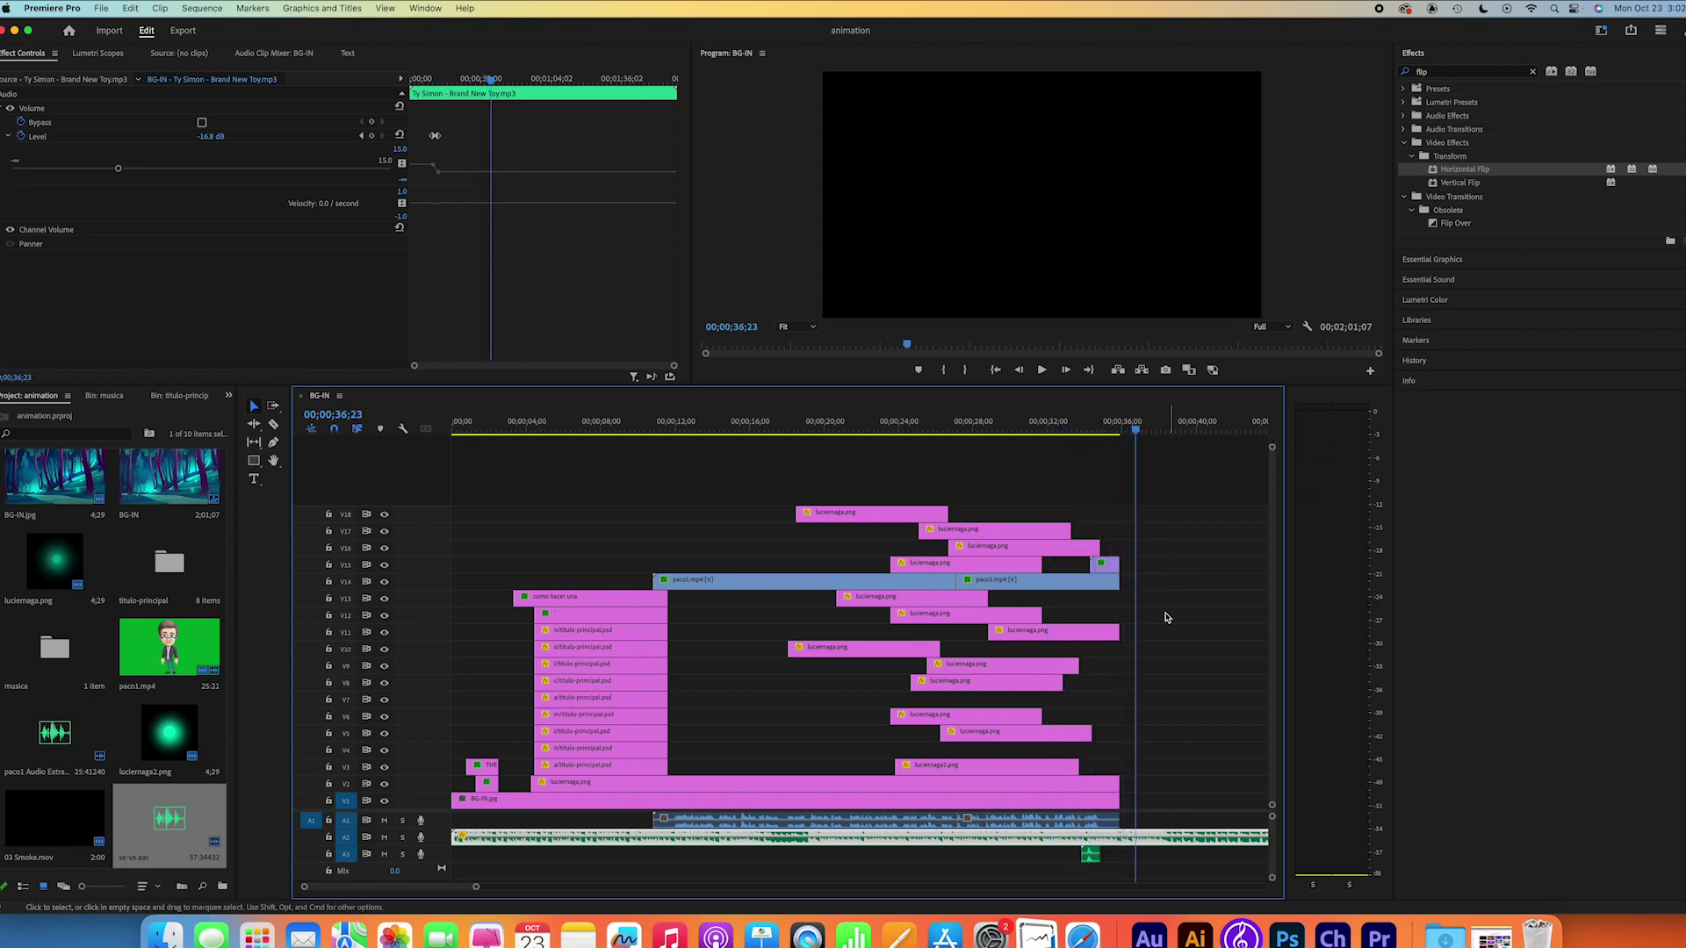
Step: Hide Premiere Pro and bring up Safari with the Freepik 'cartoon tv stage' results
left_click(43, 11)
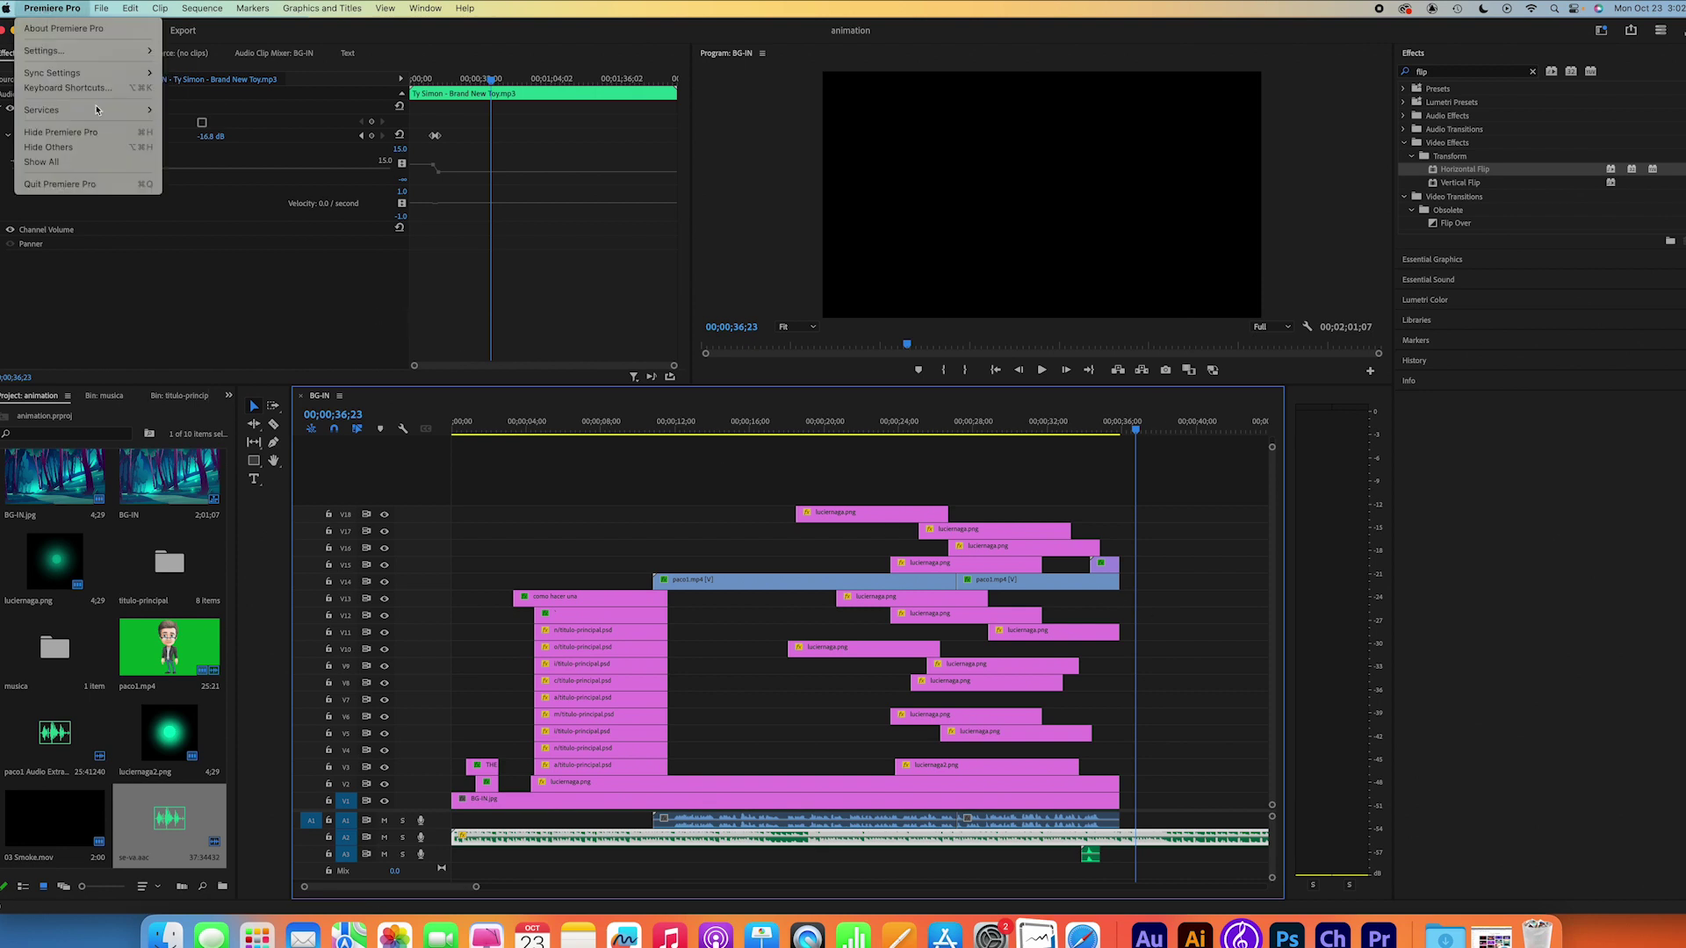
left_click(96, 136)
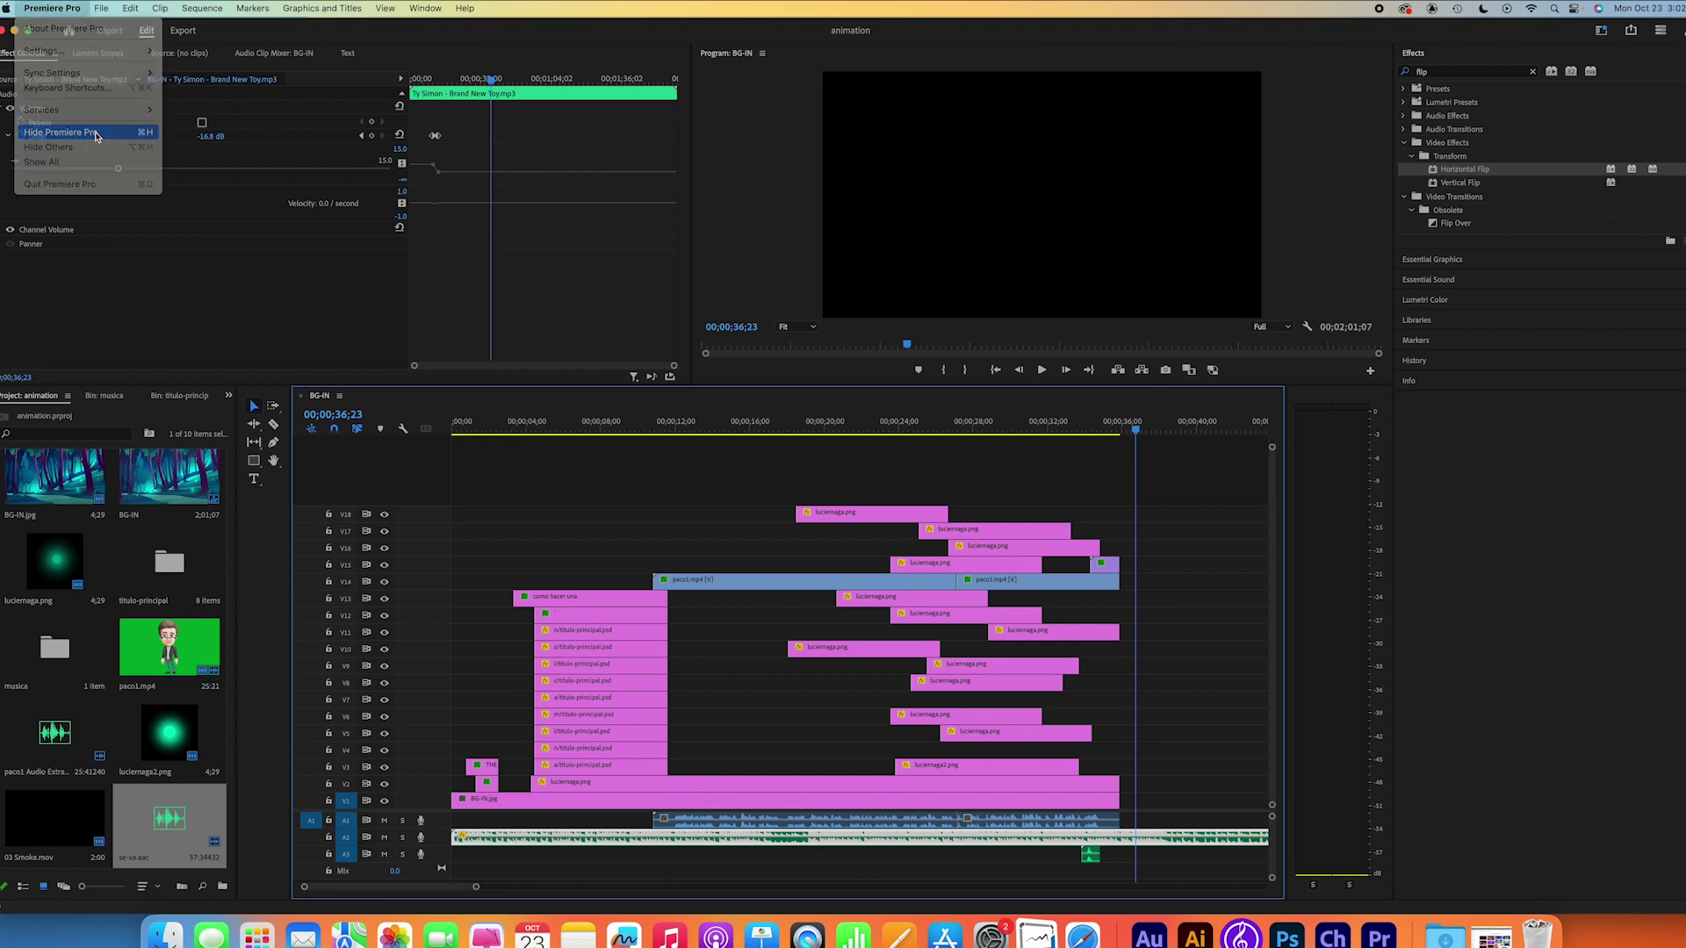
left_click(1082, 936)
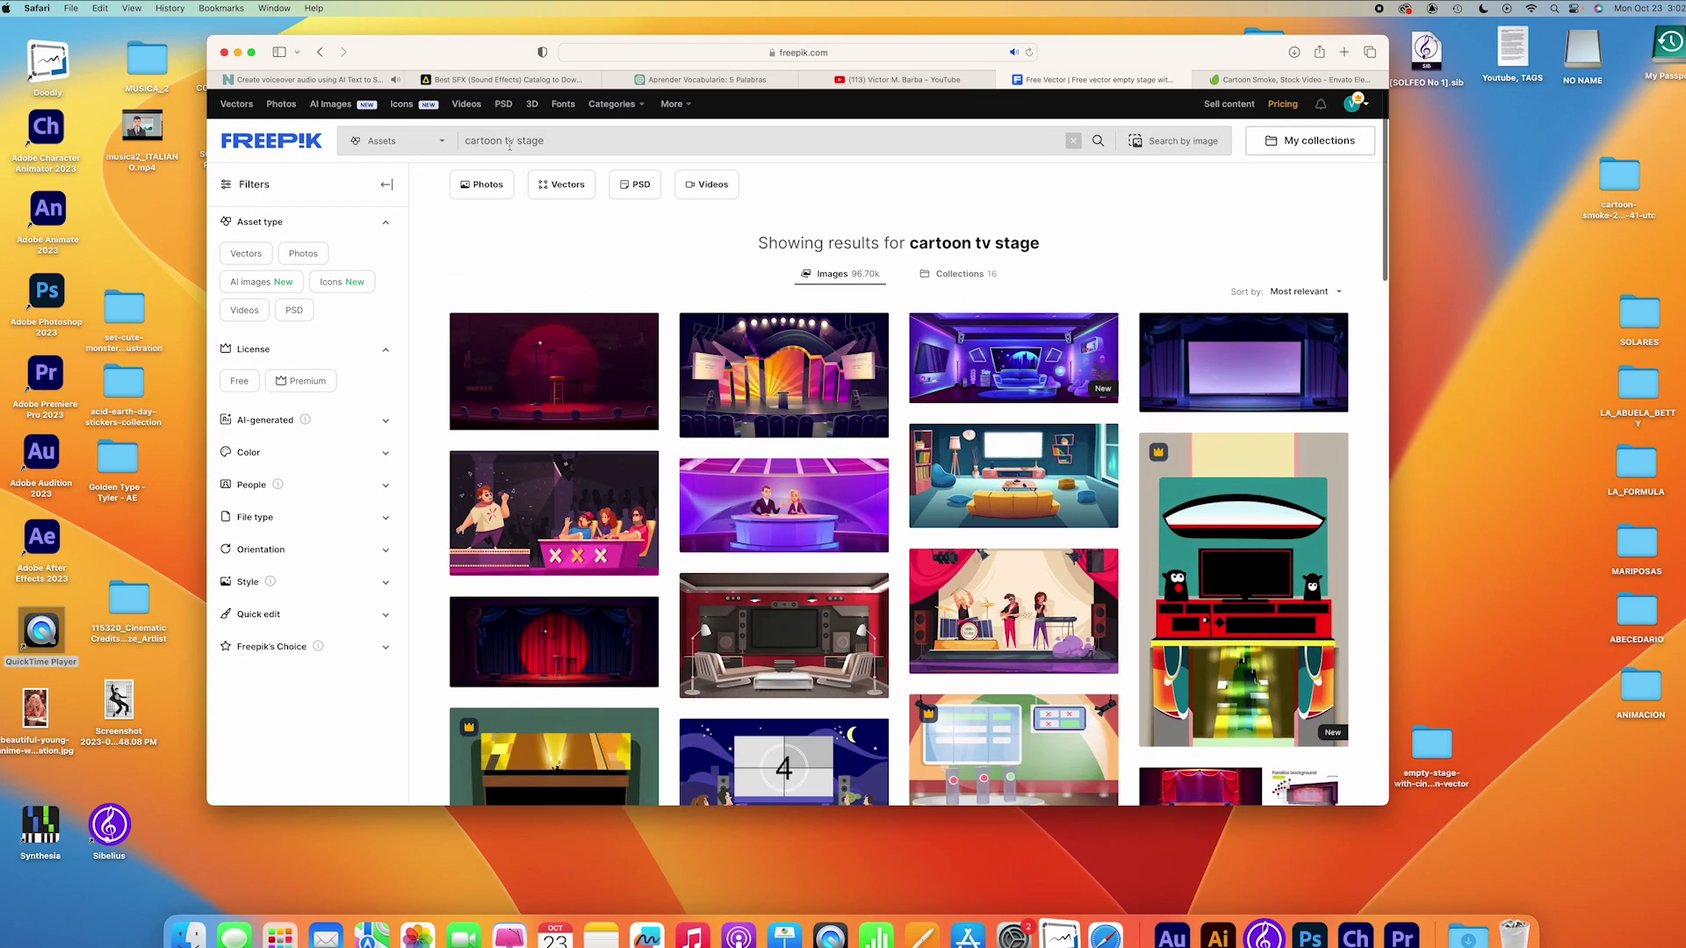
Step: Scroll through the Freepik 'cartoon tv stage' image results
scroll(625, 442, "down", 10)
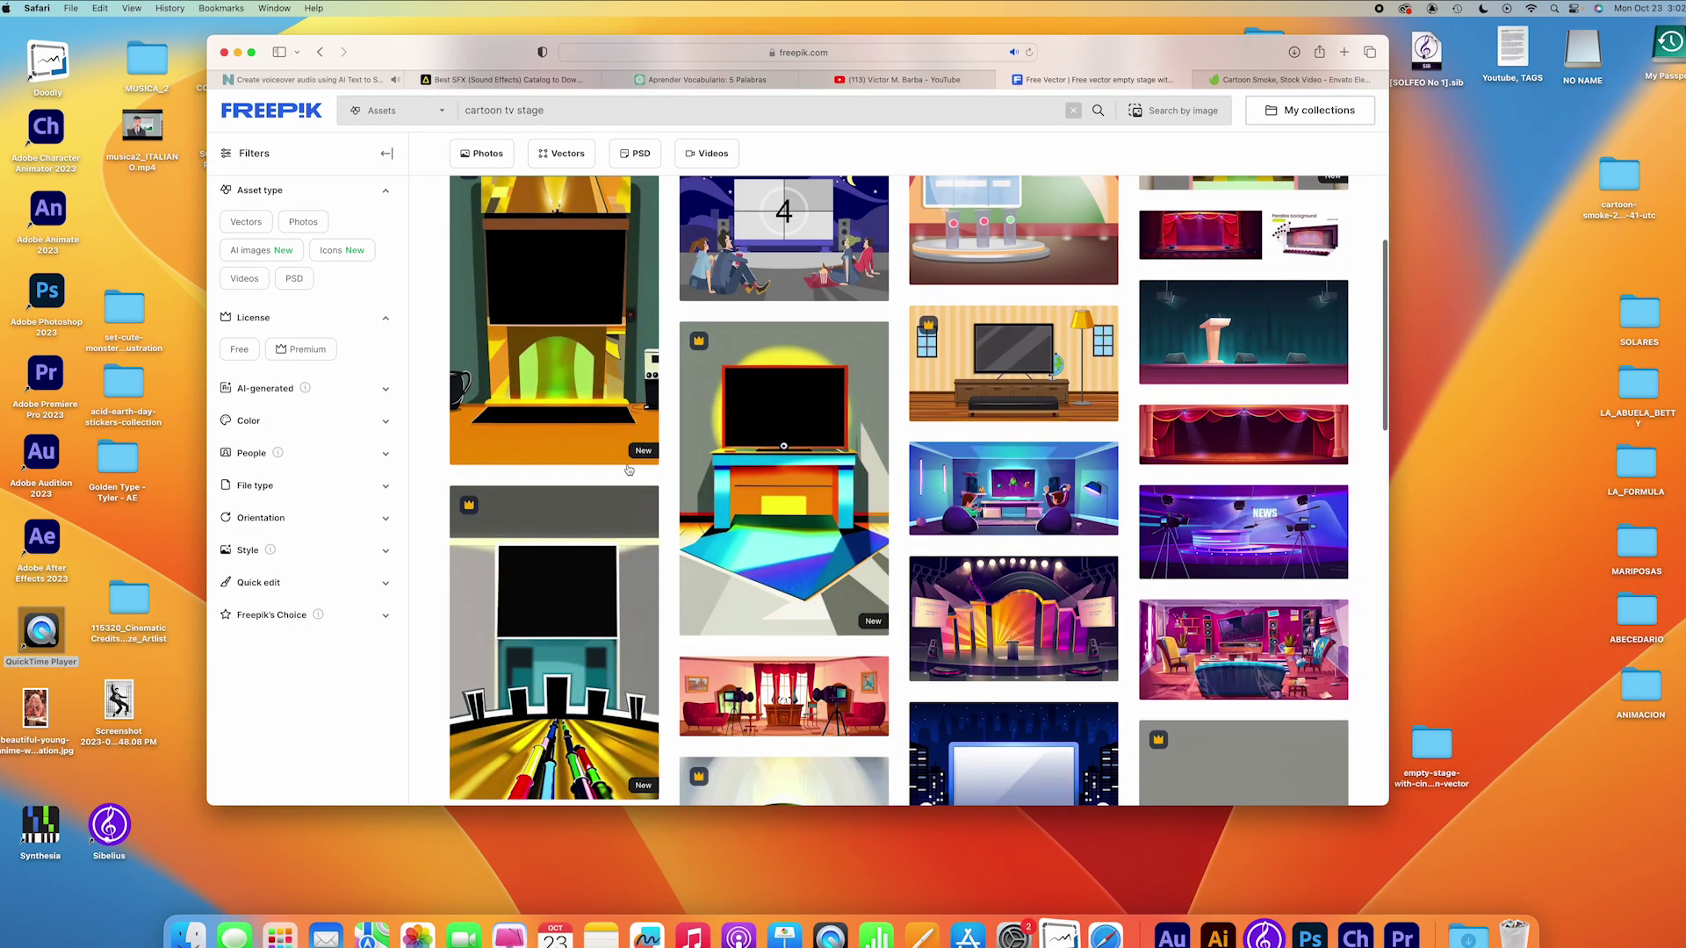
scroll(625, 443, "down", 4)
scroll(625, 443, "down", 1)
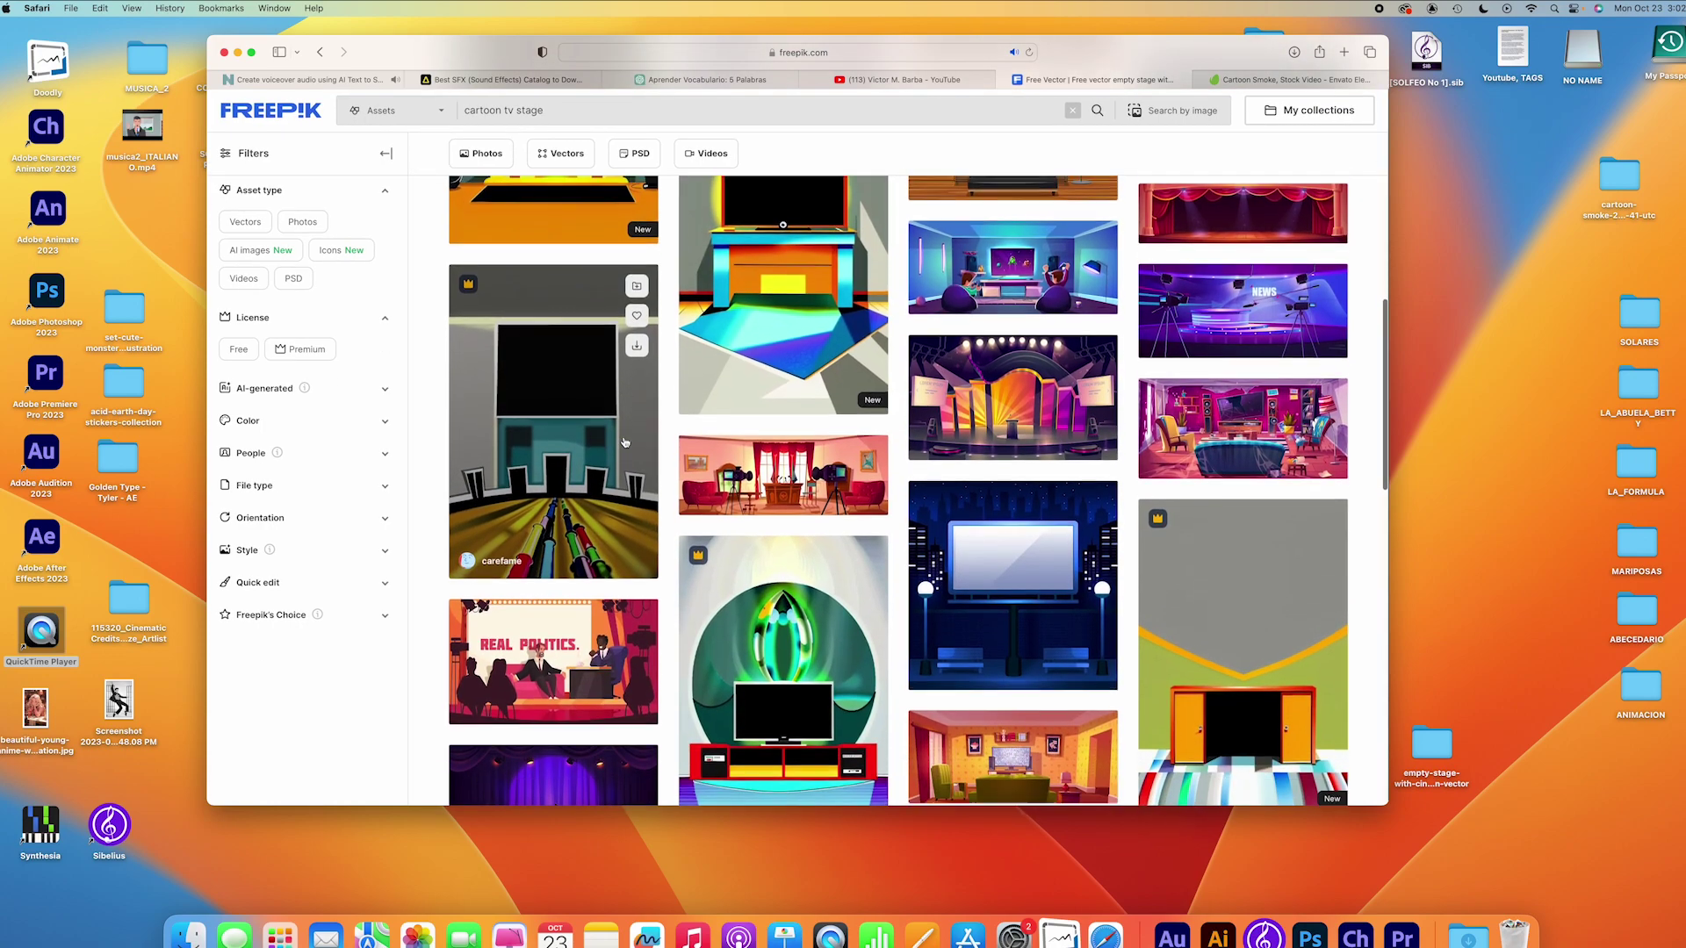
scroll(625, 443, "down", 5)
scroll(625, 443, "down", 8)
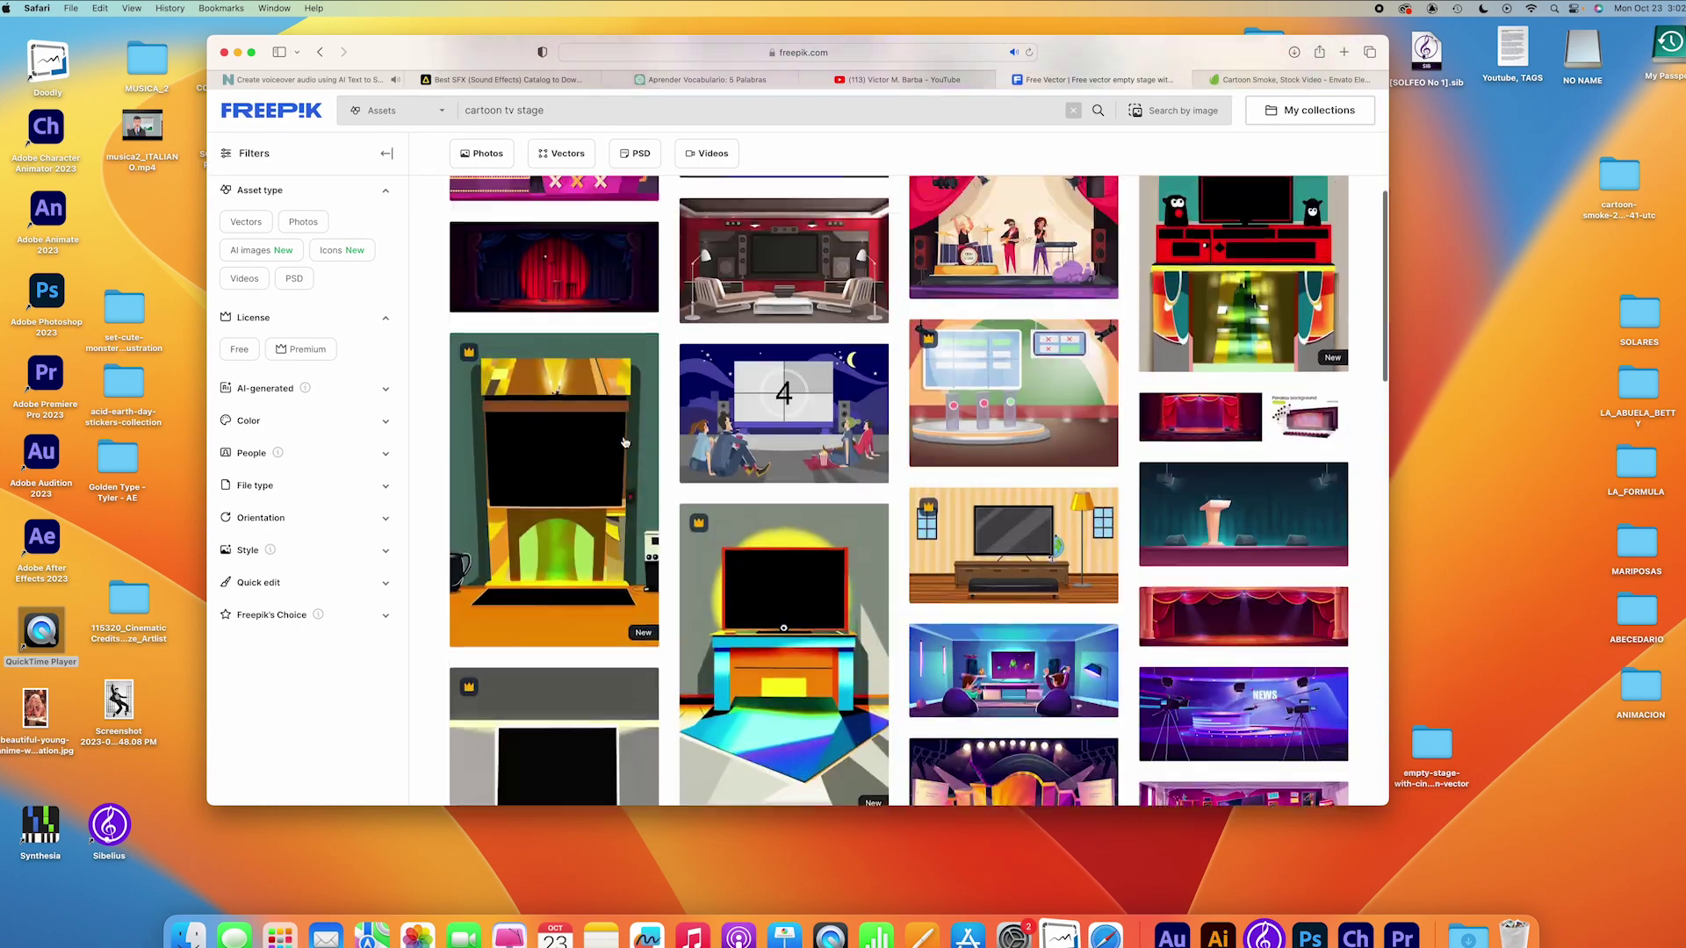
scroll(625, 443, "down", 5)
scroll(625, 442, "up", 4)
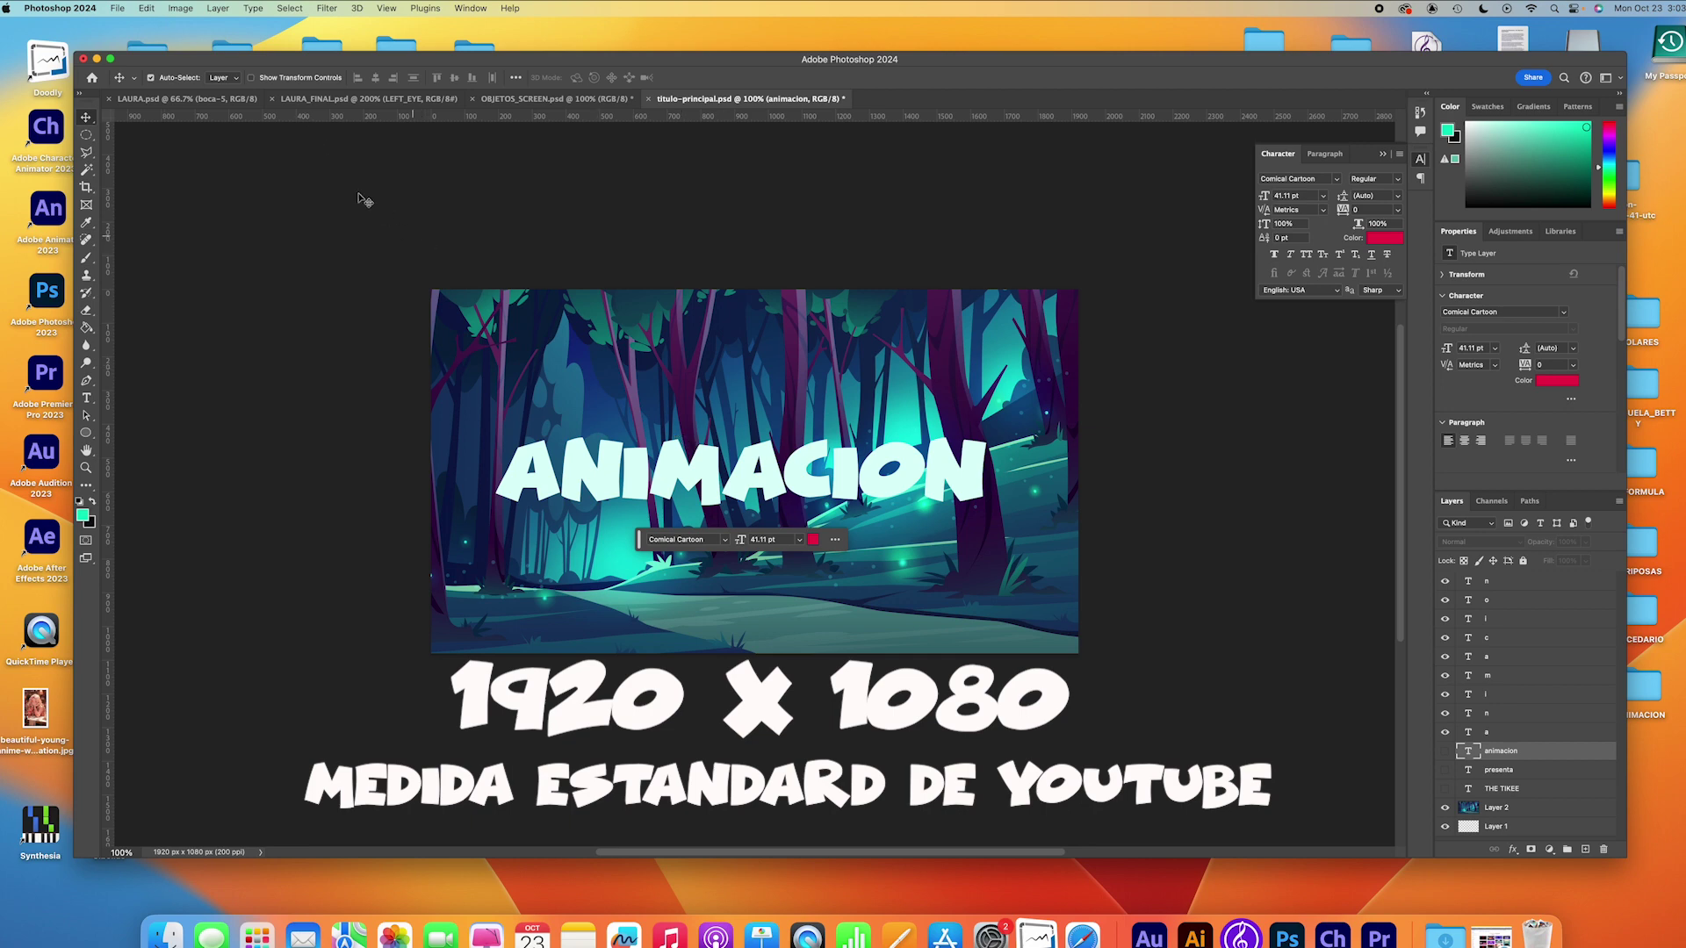
Step: Open BG-tv.jpg from the ANIMACION folder
left_click(117, 10)
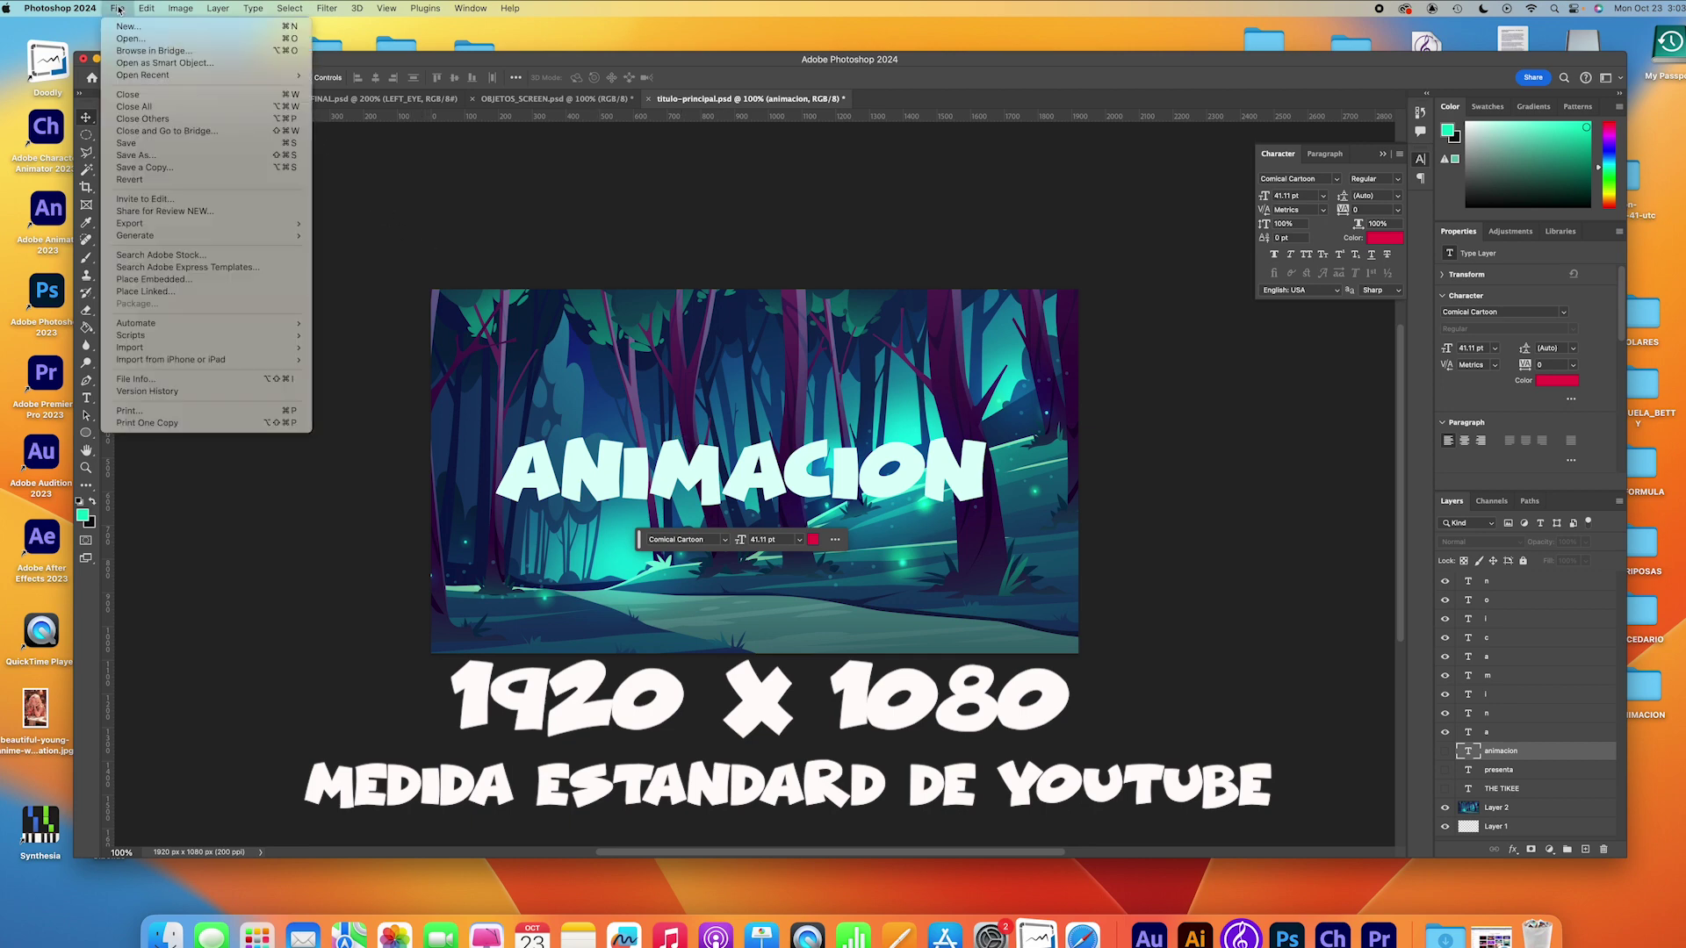
left_click(132, 39)
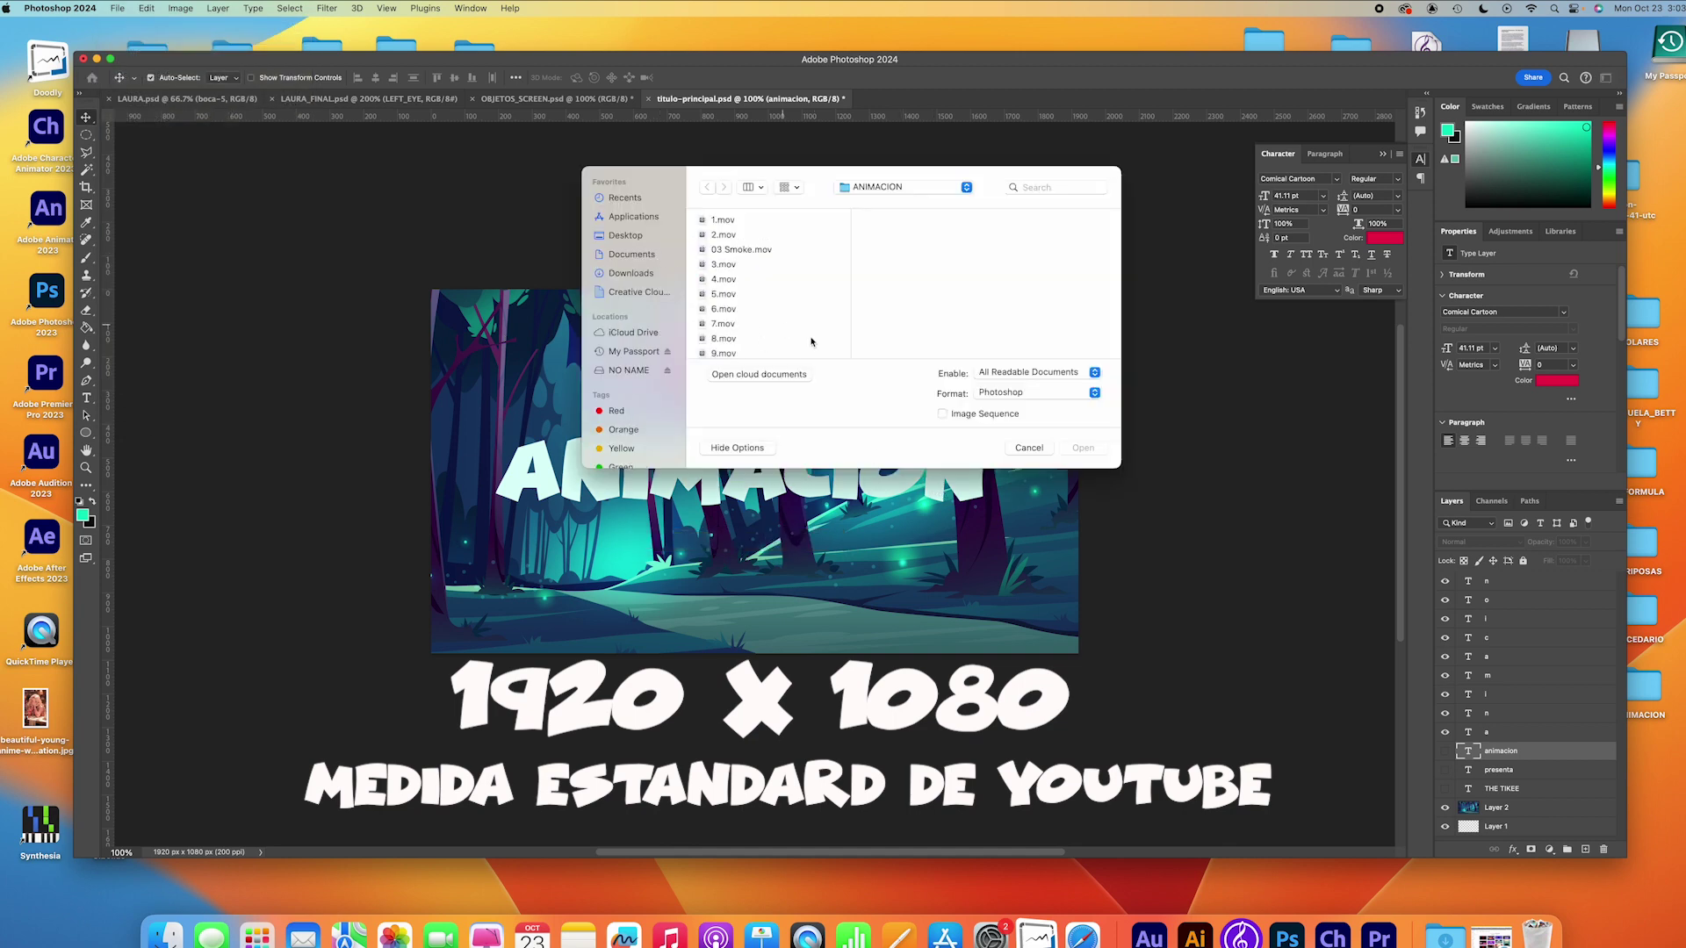
scroll(758, 318, "down", 3)
scroll(758, 317, "down", 3)
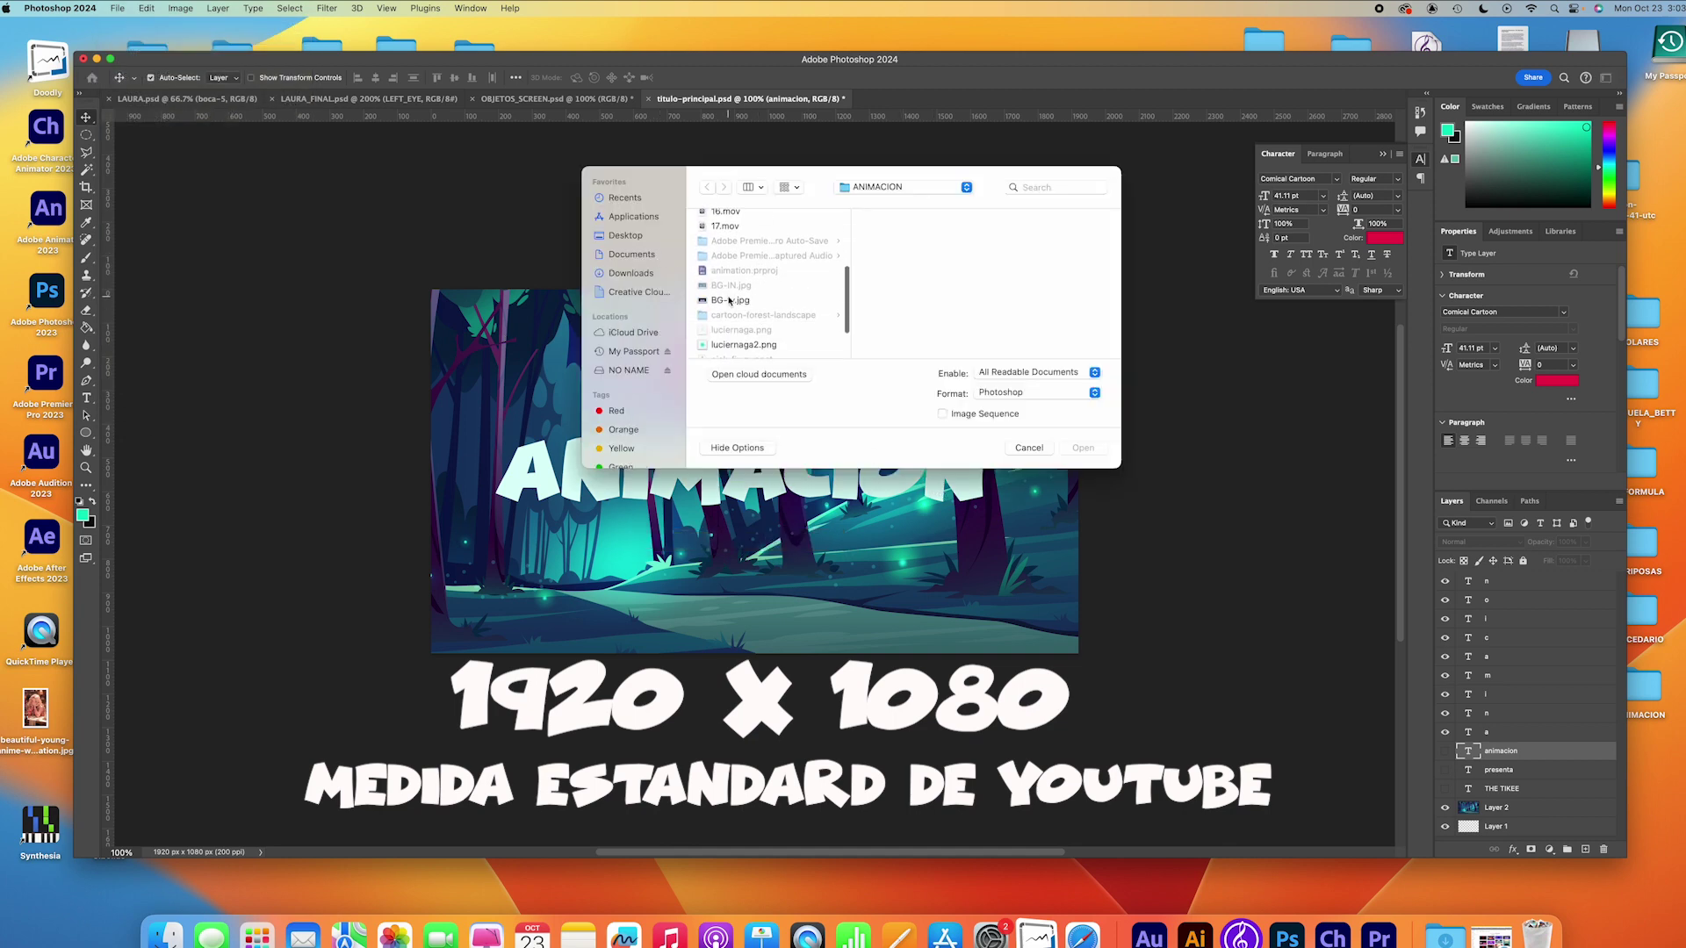
left_click(729, 300)
left_click(1088, 447)
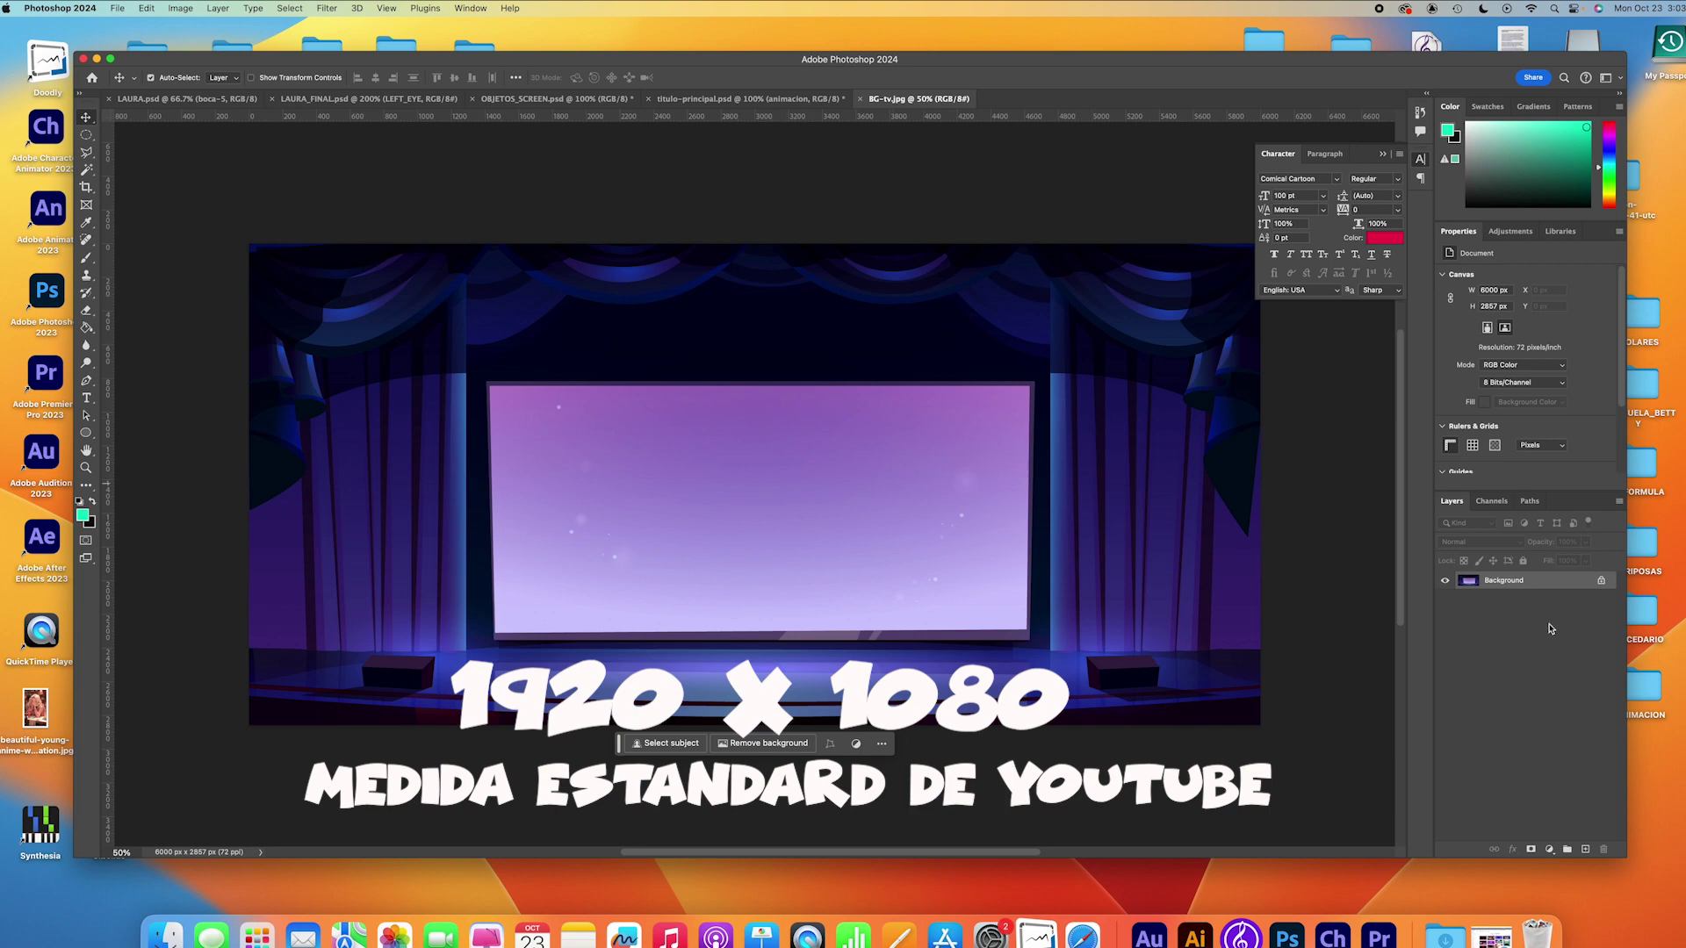
Step: Duplicate the stage Background layer into titulo-principal.psd
right_click(1530, 582)
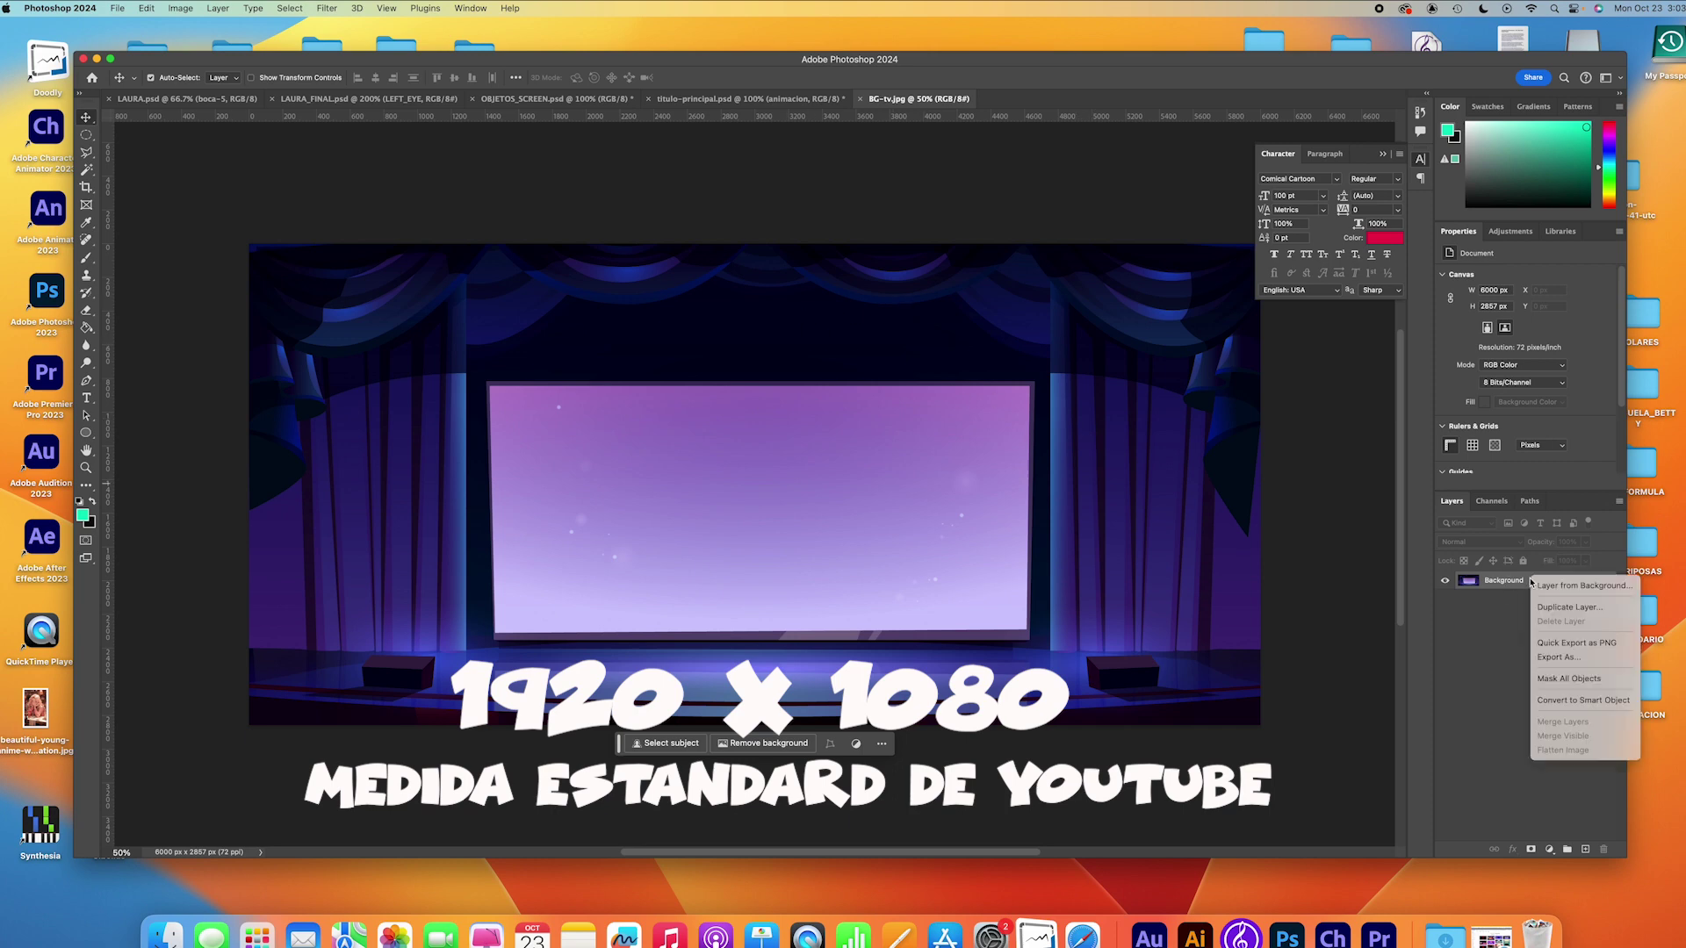
left_click(1620, 606)
left_click(975, 422)
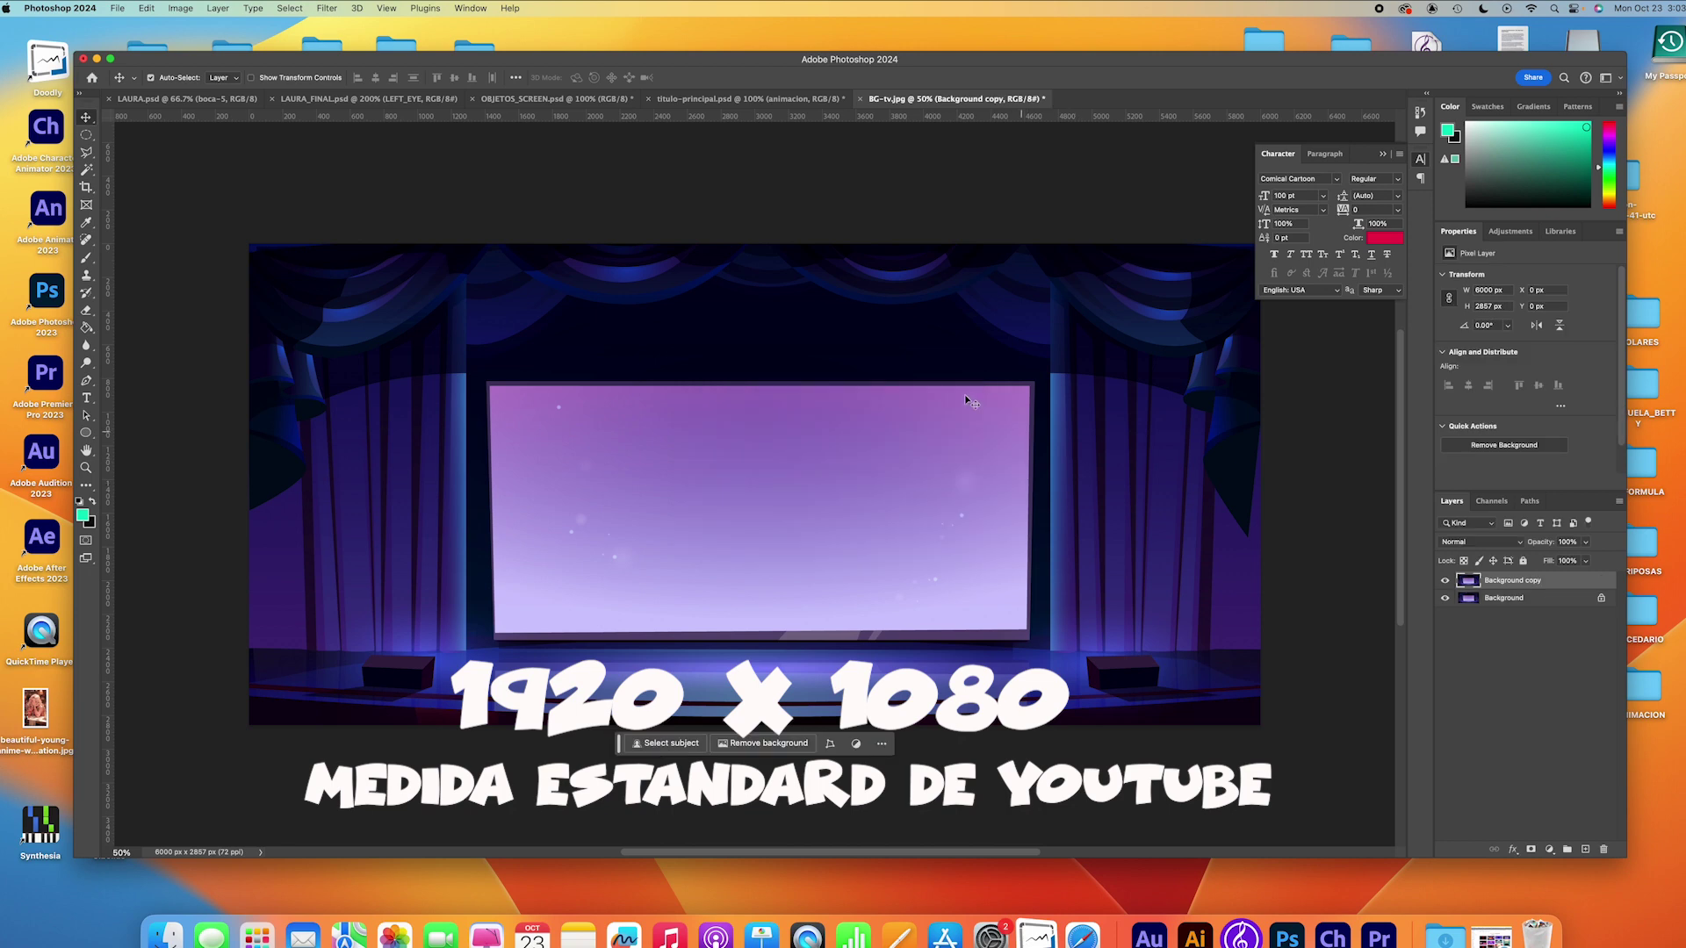
mouse_move(801, 286)
left_mouse_down()
mouse_move(767, 114)
mouse_move(839, 484)
left_mouse_up()
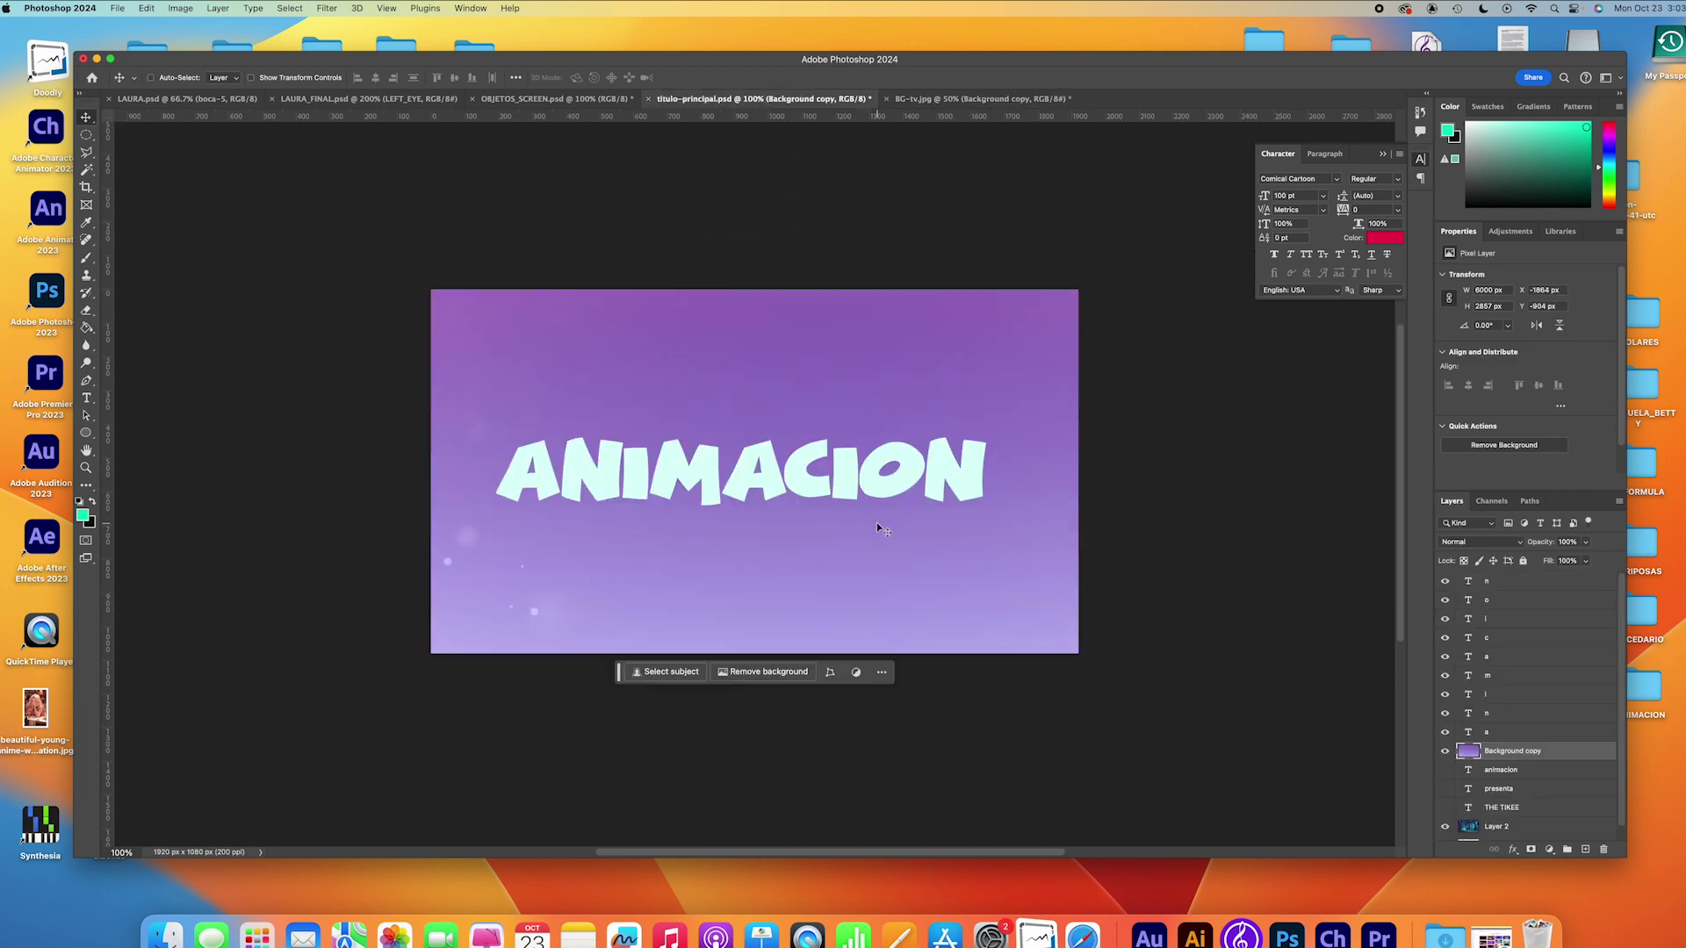
Step: Scale the stage image down to about 39%, centring its purple screen behind ANIMACION
key("ctrl+t")
left_click_drag(1157, 688, 838, 524)
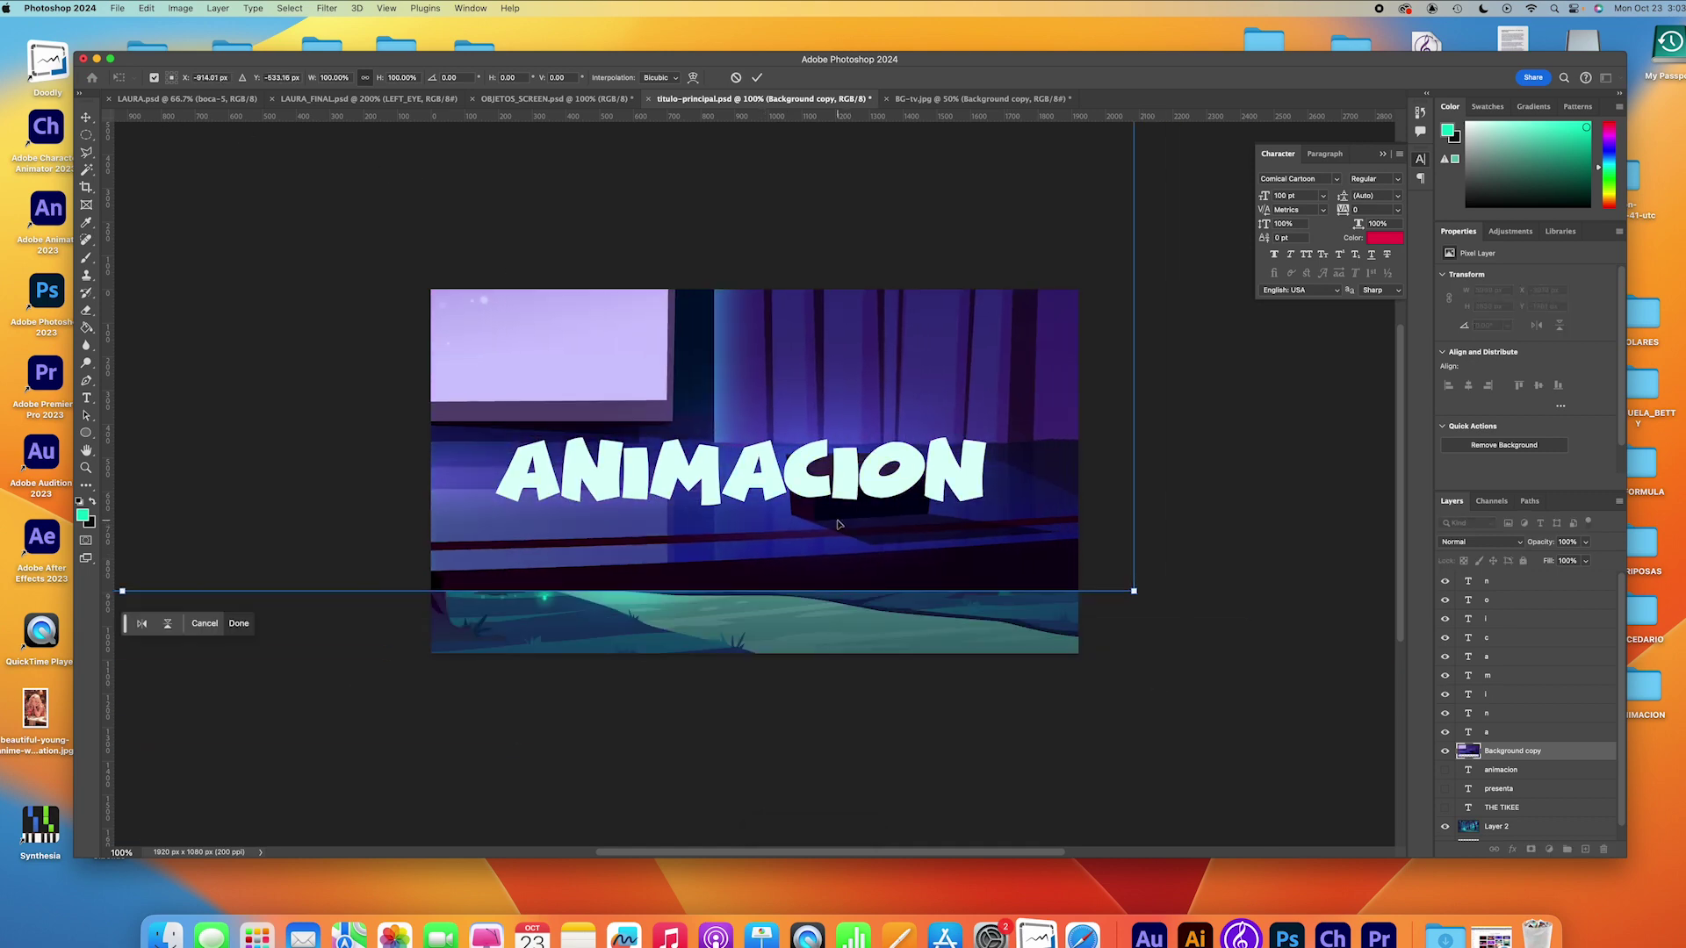
left_click_drag(1132, 591, 695, 382)
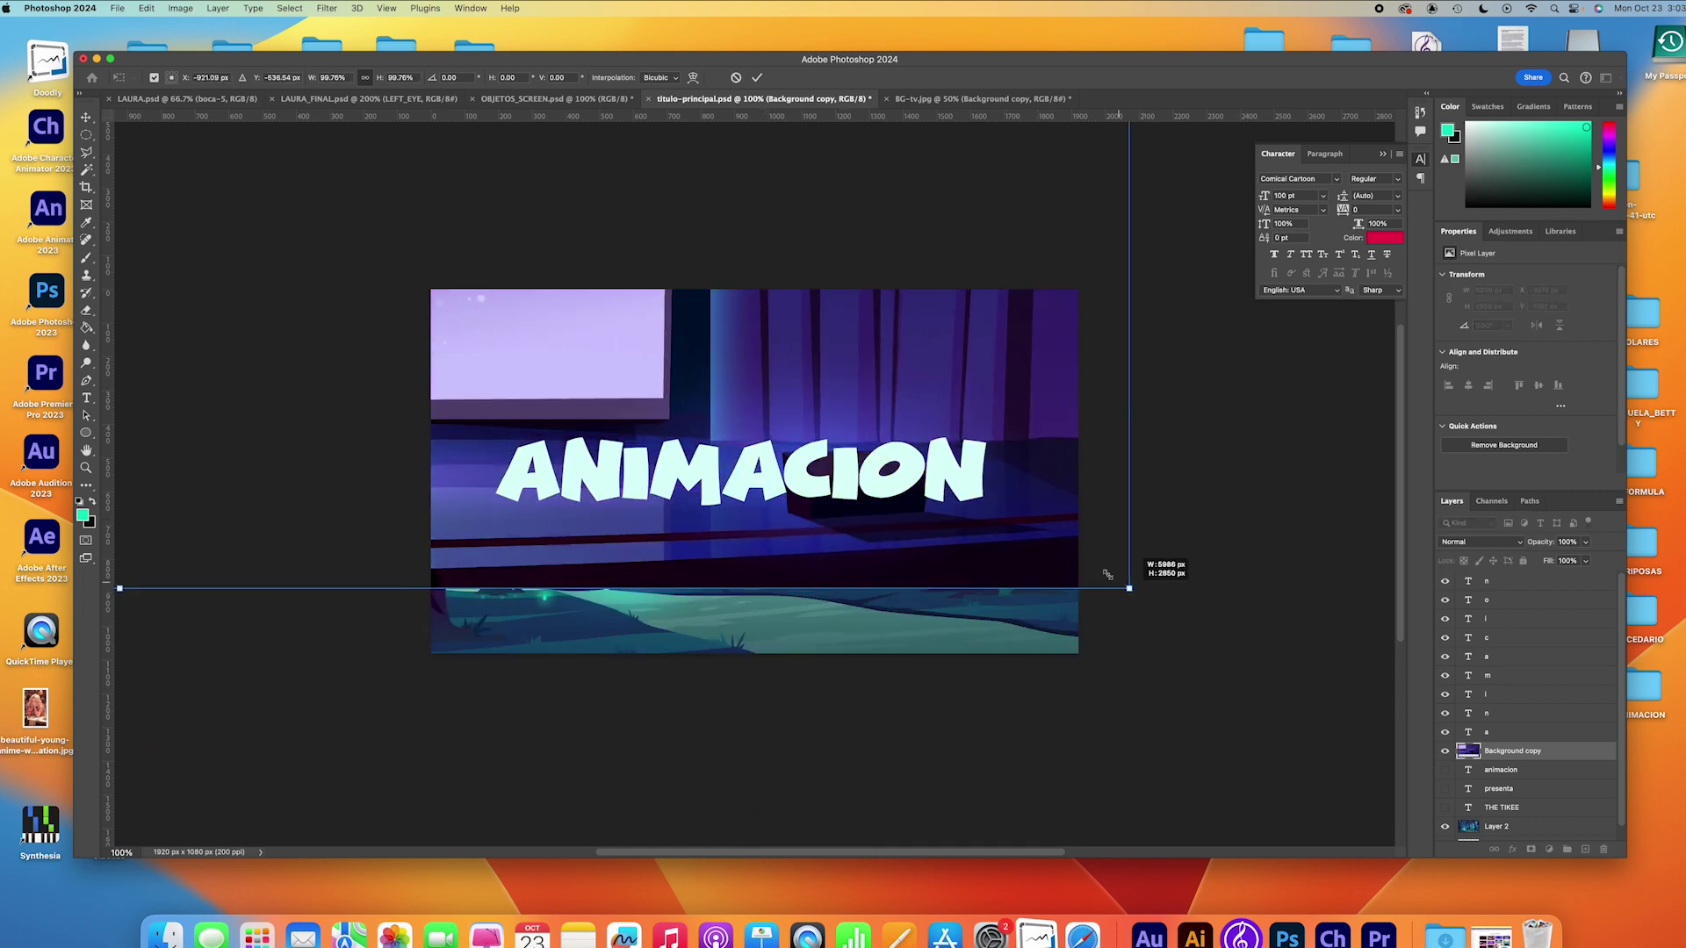
left_click_drag(521, 220, 977, 544)
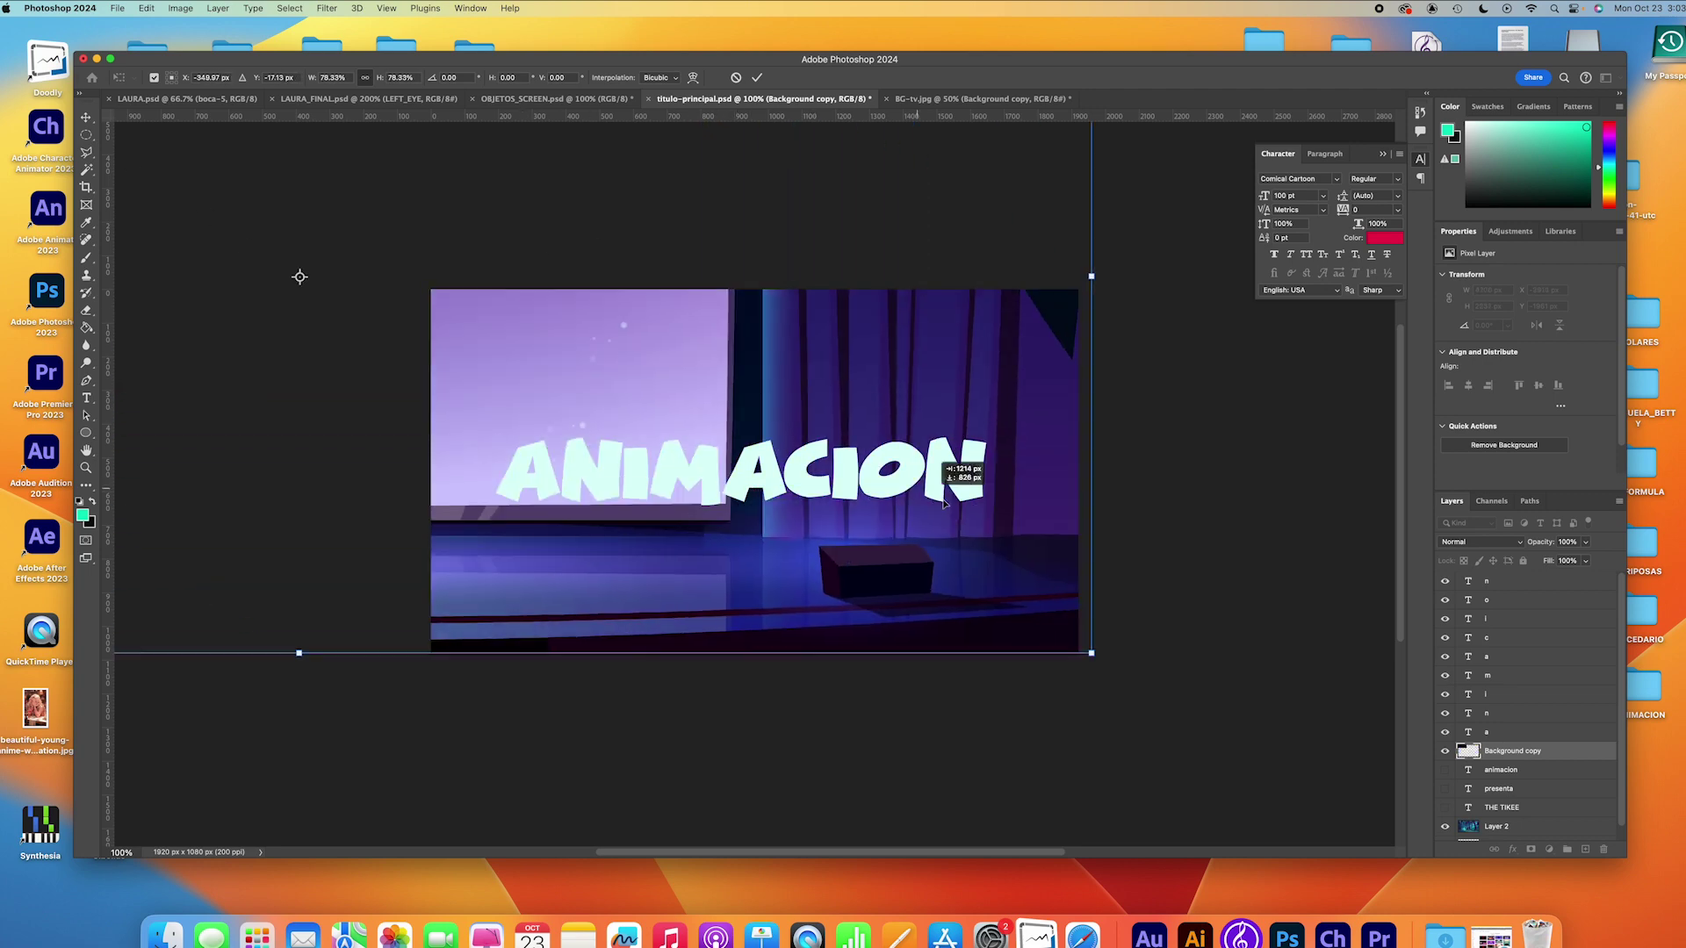
left_click_drag(1150, 711, 844, 565)
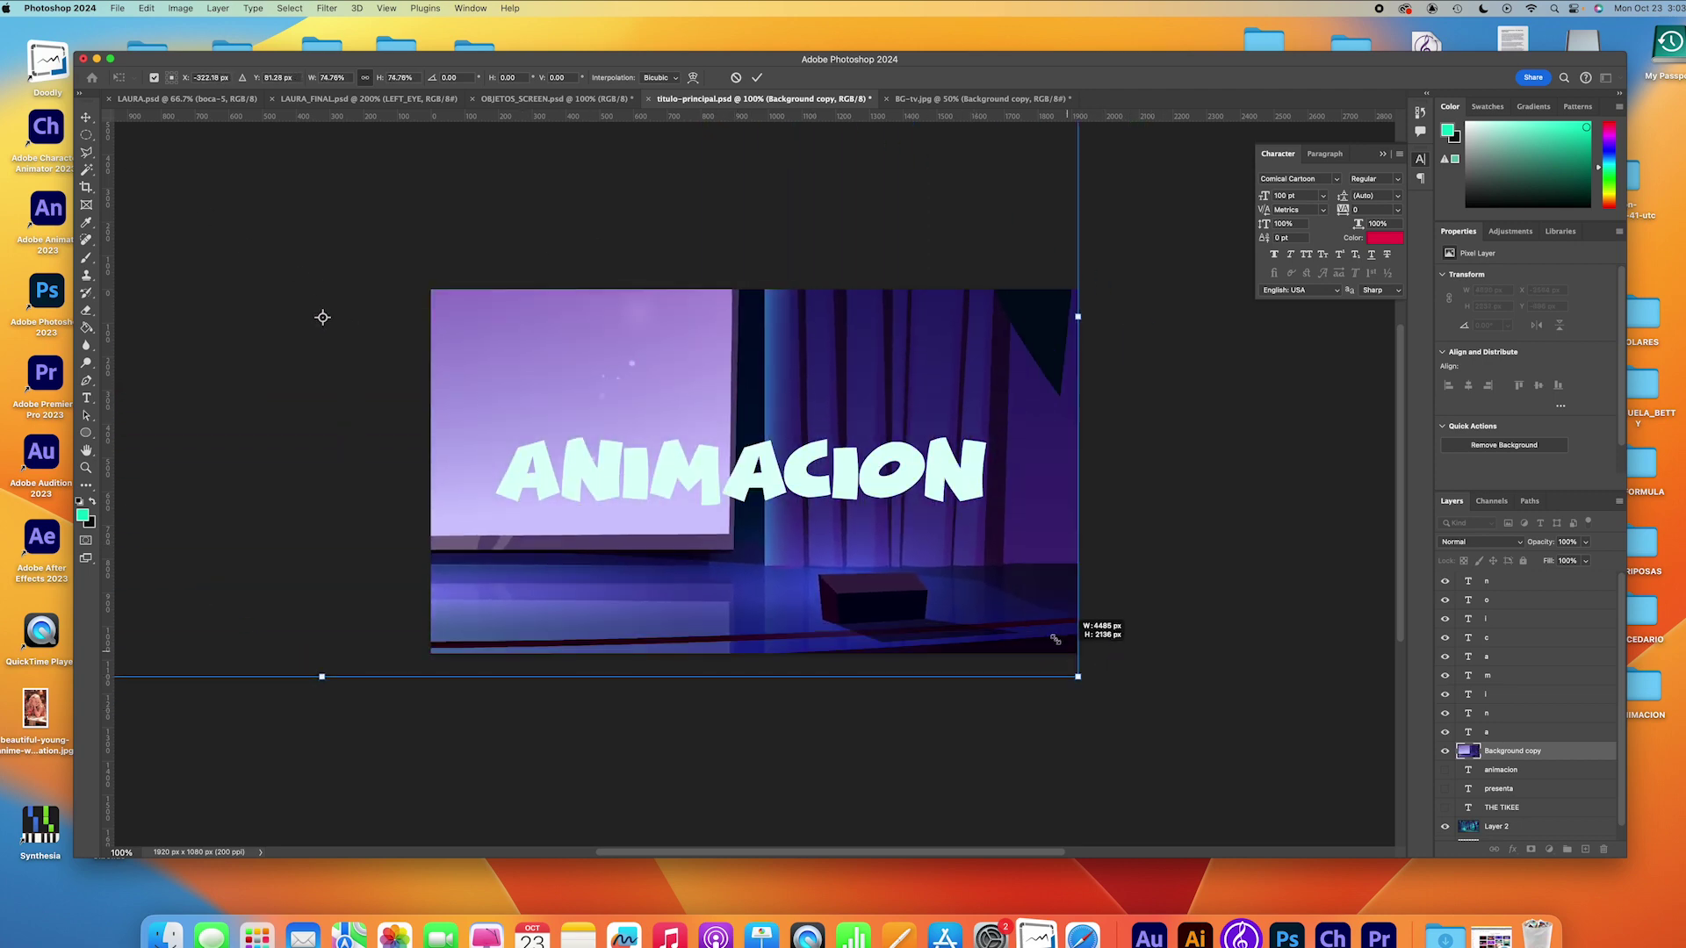
mouse_move(746, 396)
left_mouse_down()
mouse_move(980, 550)
mouse_move(1165, 766)
mouse_move(860, 619)
left_mouse_up()
left_click_drag(759, 372, 1121, 455)
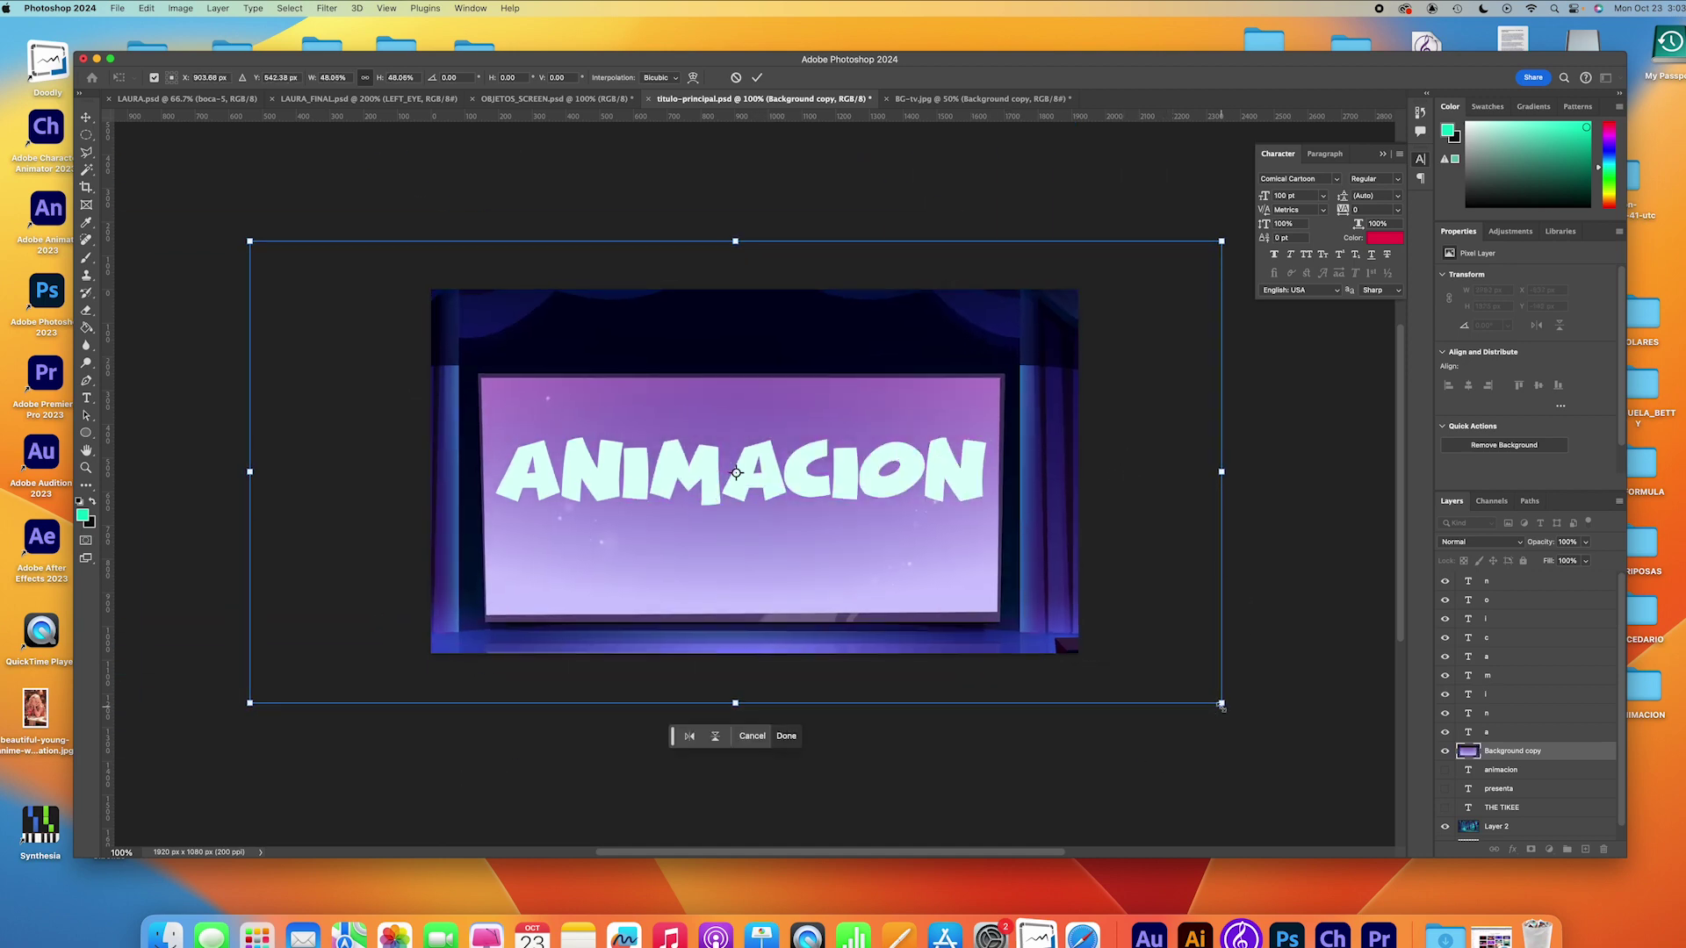
left_click_drag(1222, 704, 1122, 670)
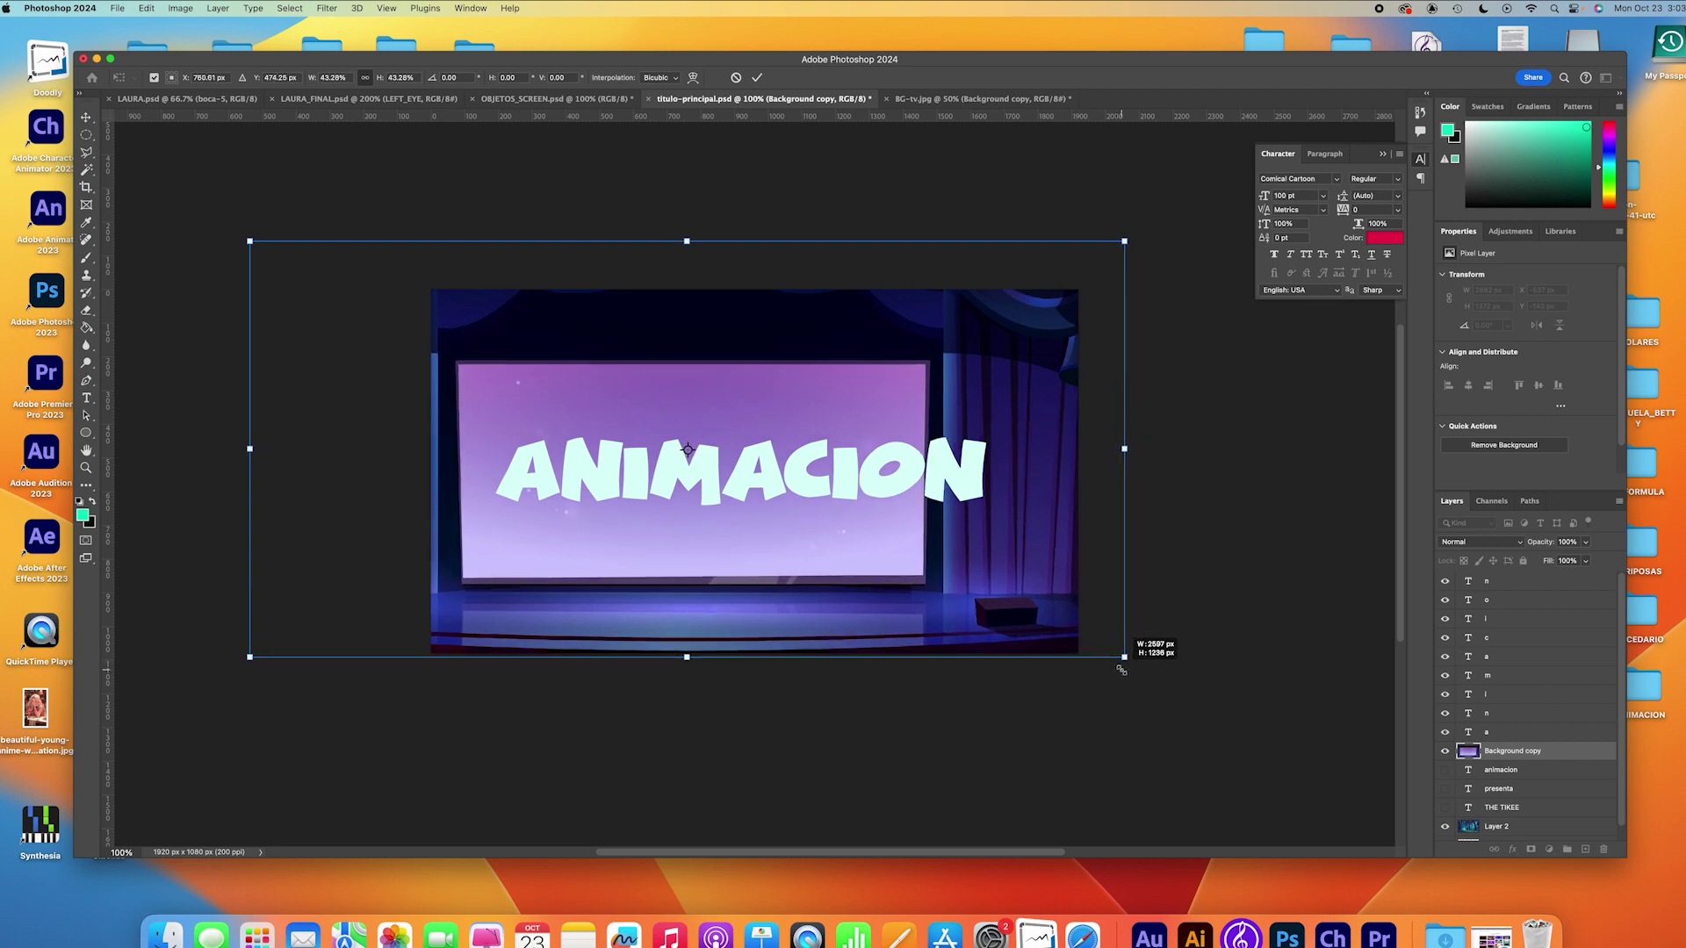
left_click_drag(249, 241, 347, 263)
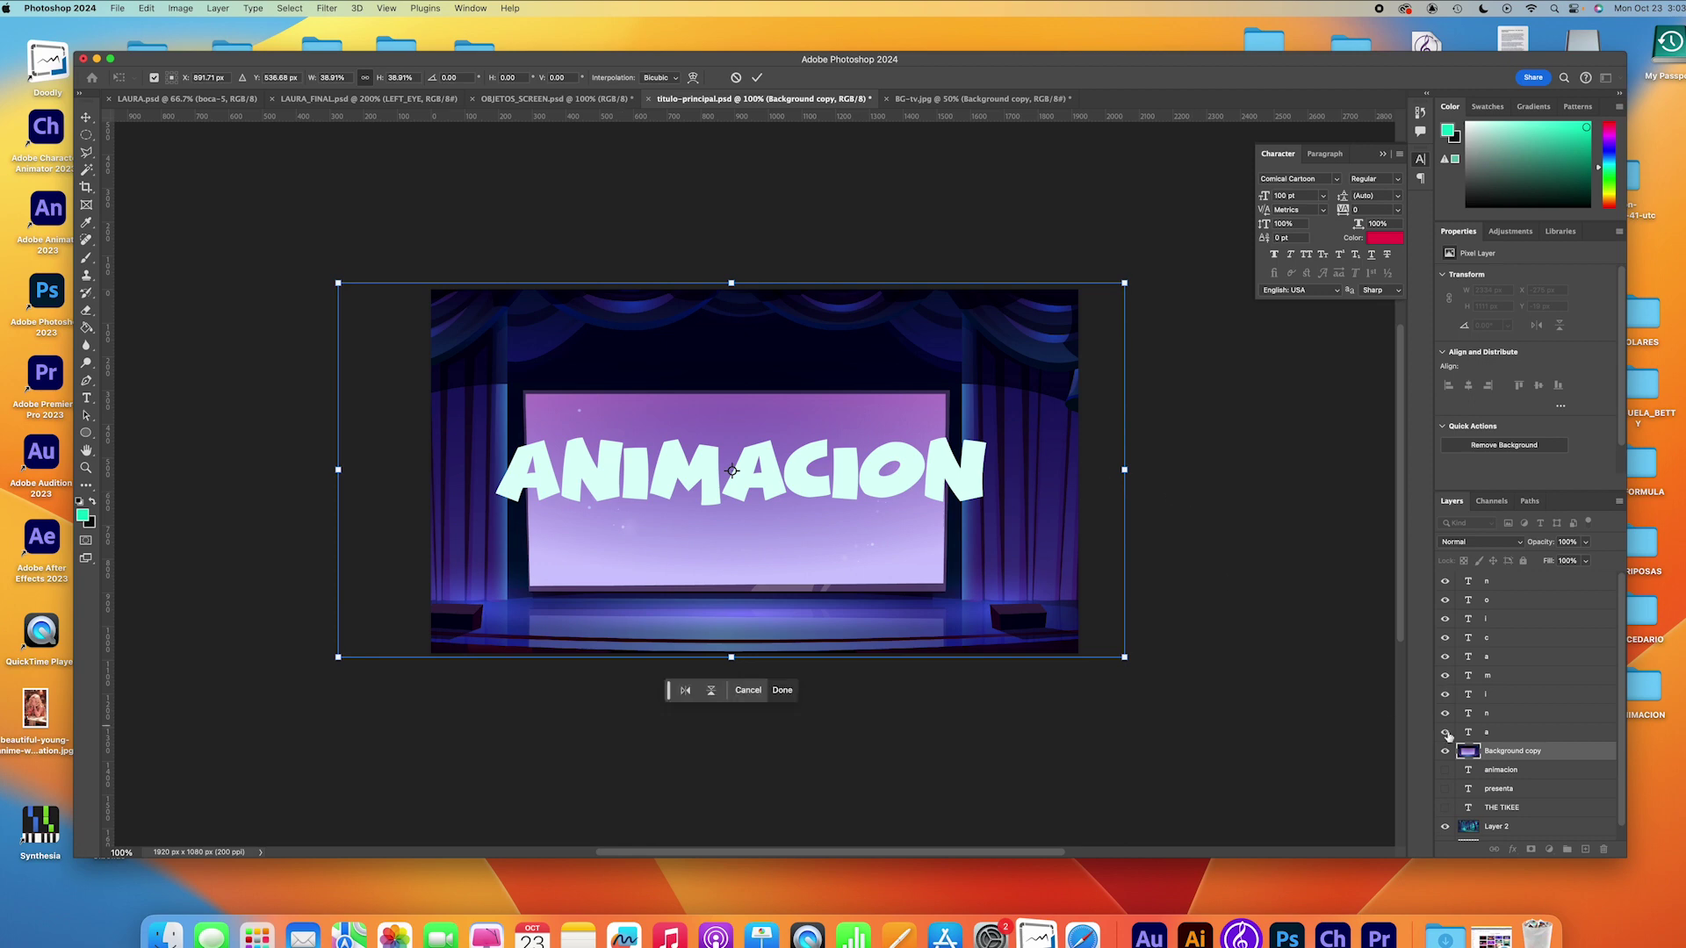
Step: Move the stage layer above the letter layers and shift it slightly right
left_click_drag(1470, 751, 1453, 587)
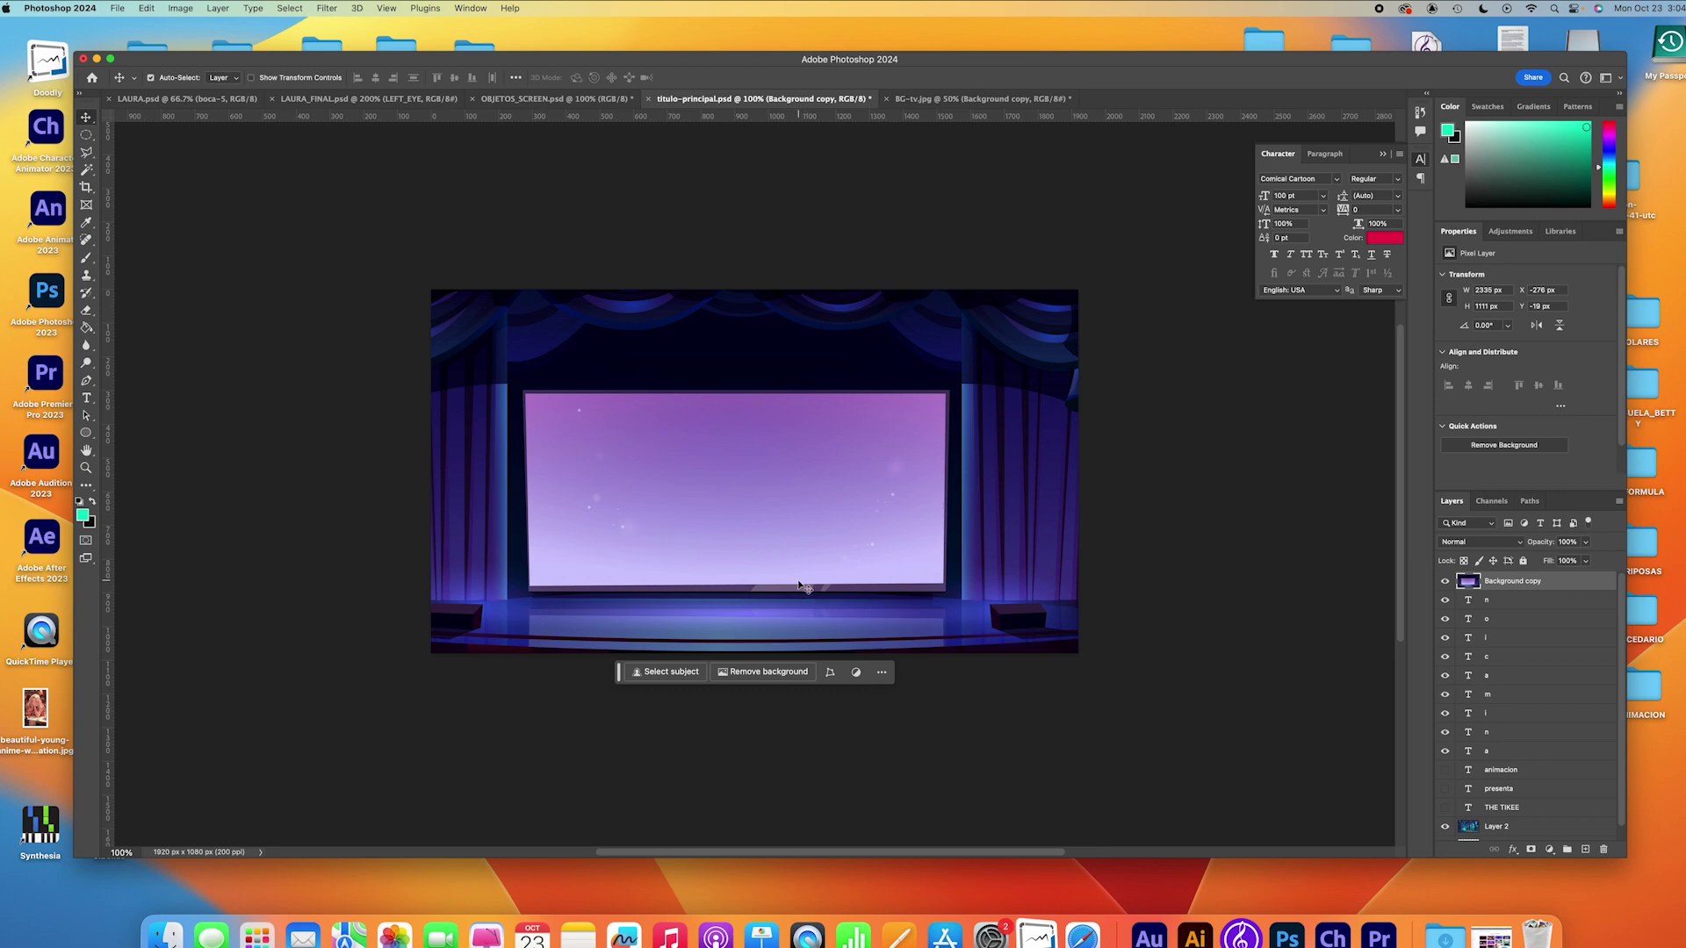
mouse_move(665, 524)
left_mouse_down()
mouse_move(751, 521)
mouse_move(733, 521)
left_mouse_up()
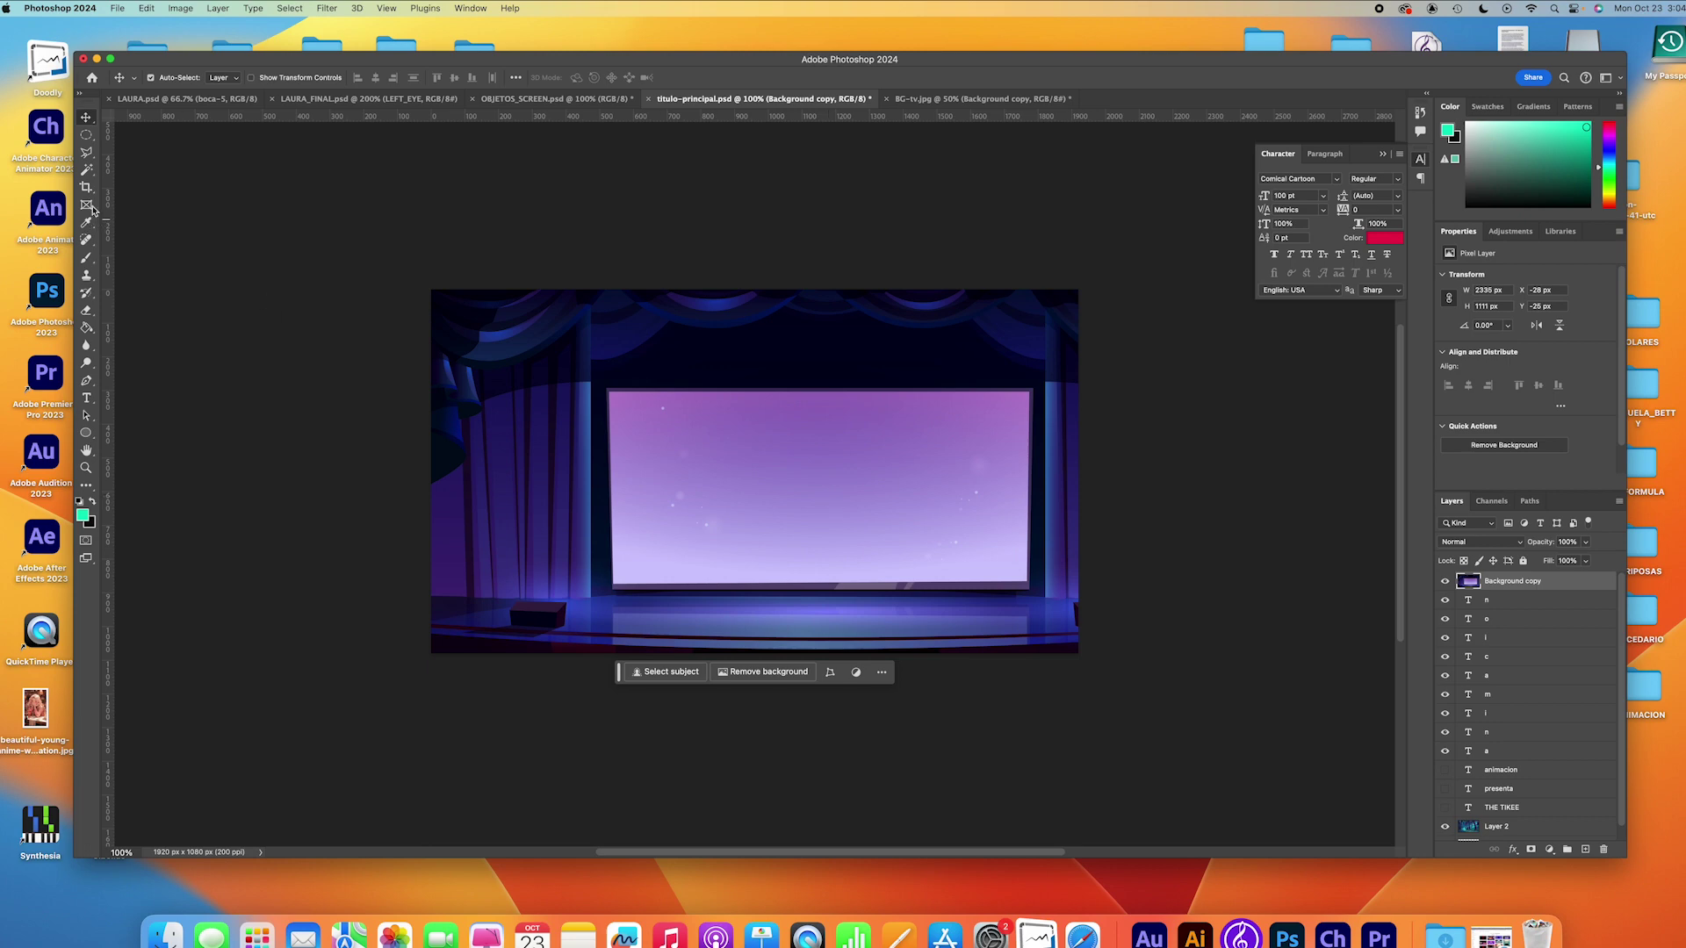
left_click(87, 138)
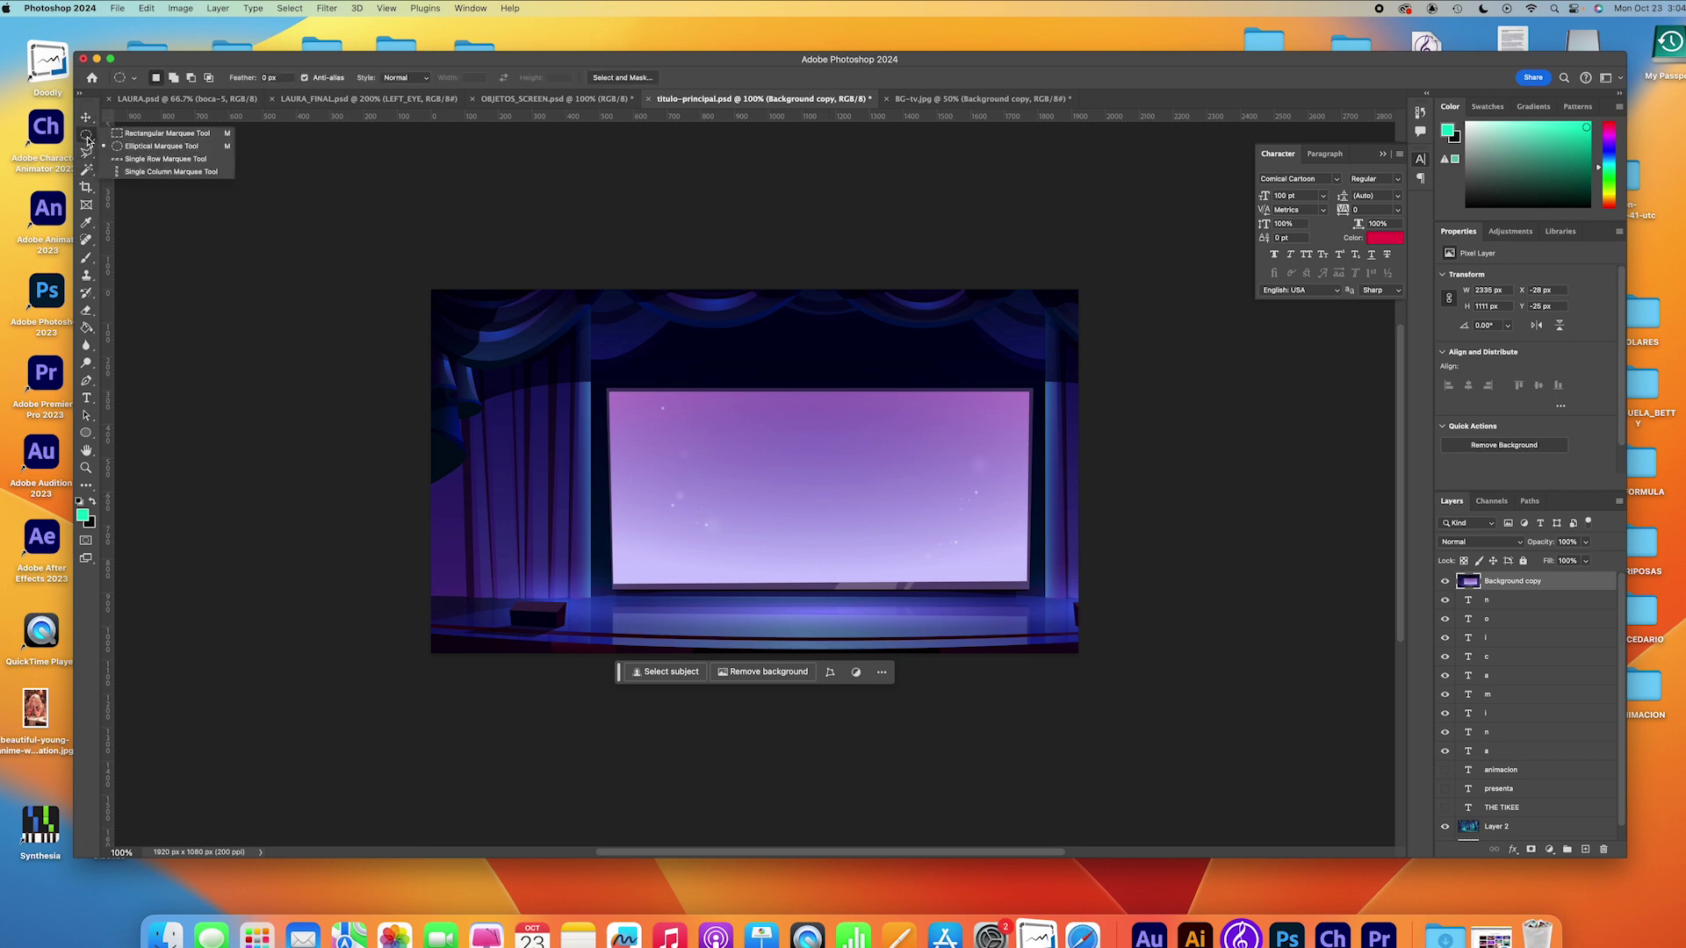
Step: Draw a rectangular marquee selection around the purple stage screen
left_click(138, 137)
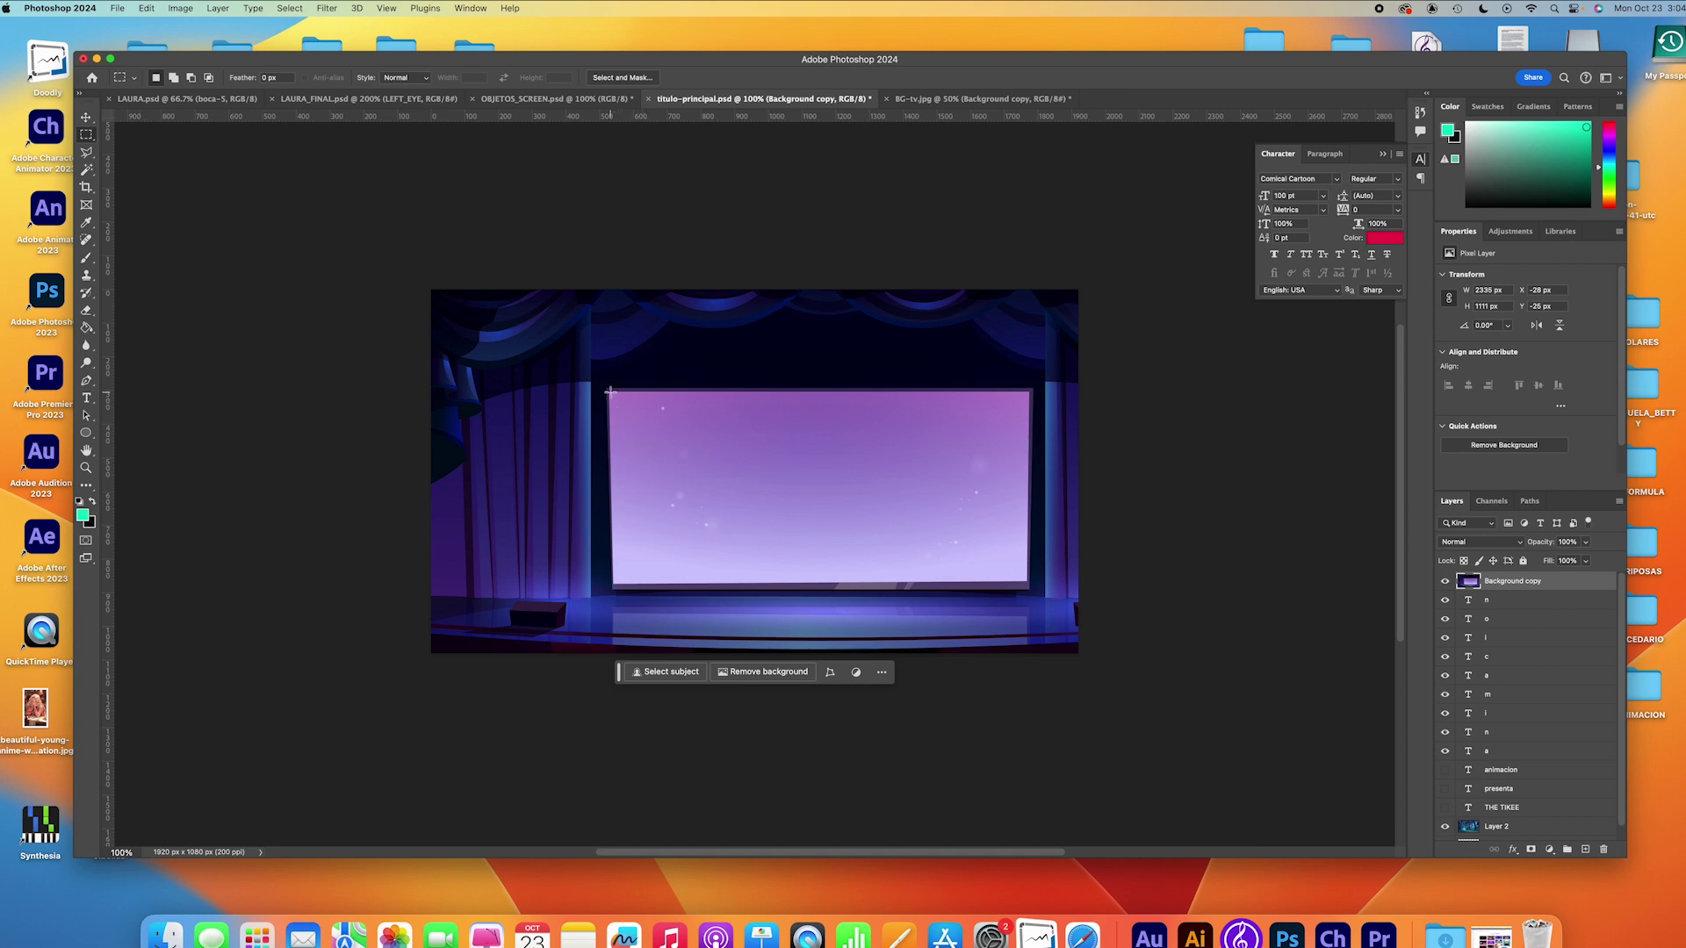
left_click_drag(608, 391, 1029, 585)
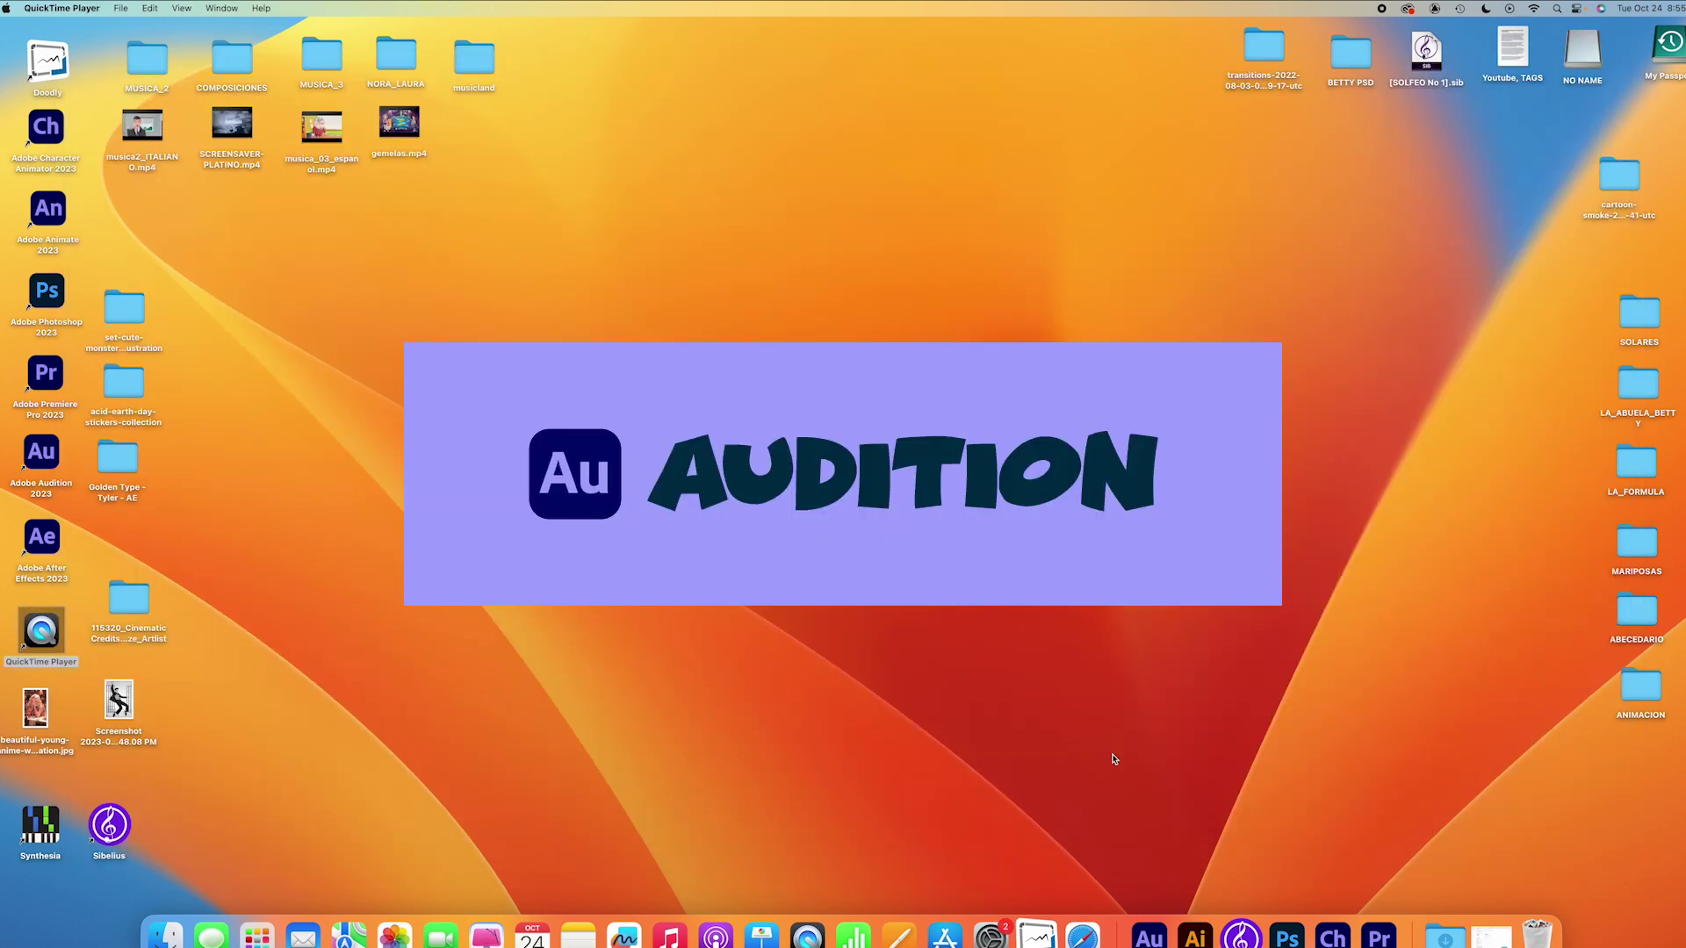
Step: Bring Adobe Audition to the front from the Dock
left_click(1152, 939)
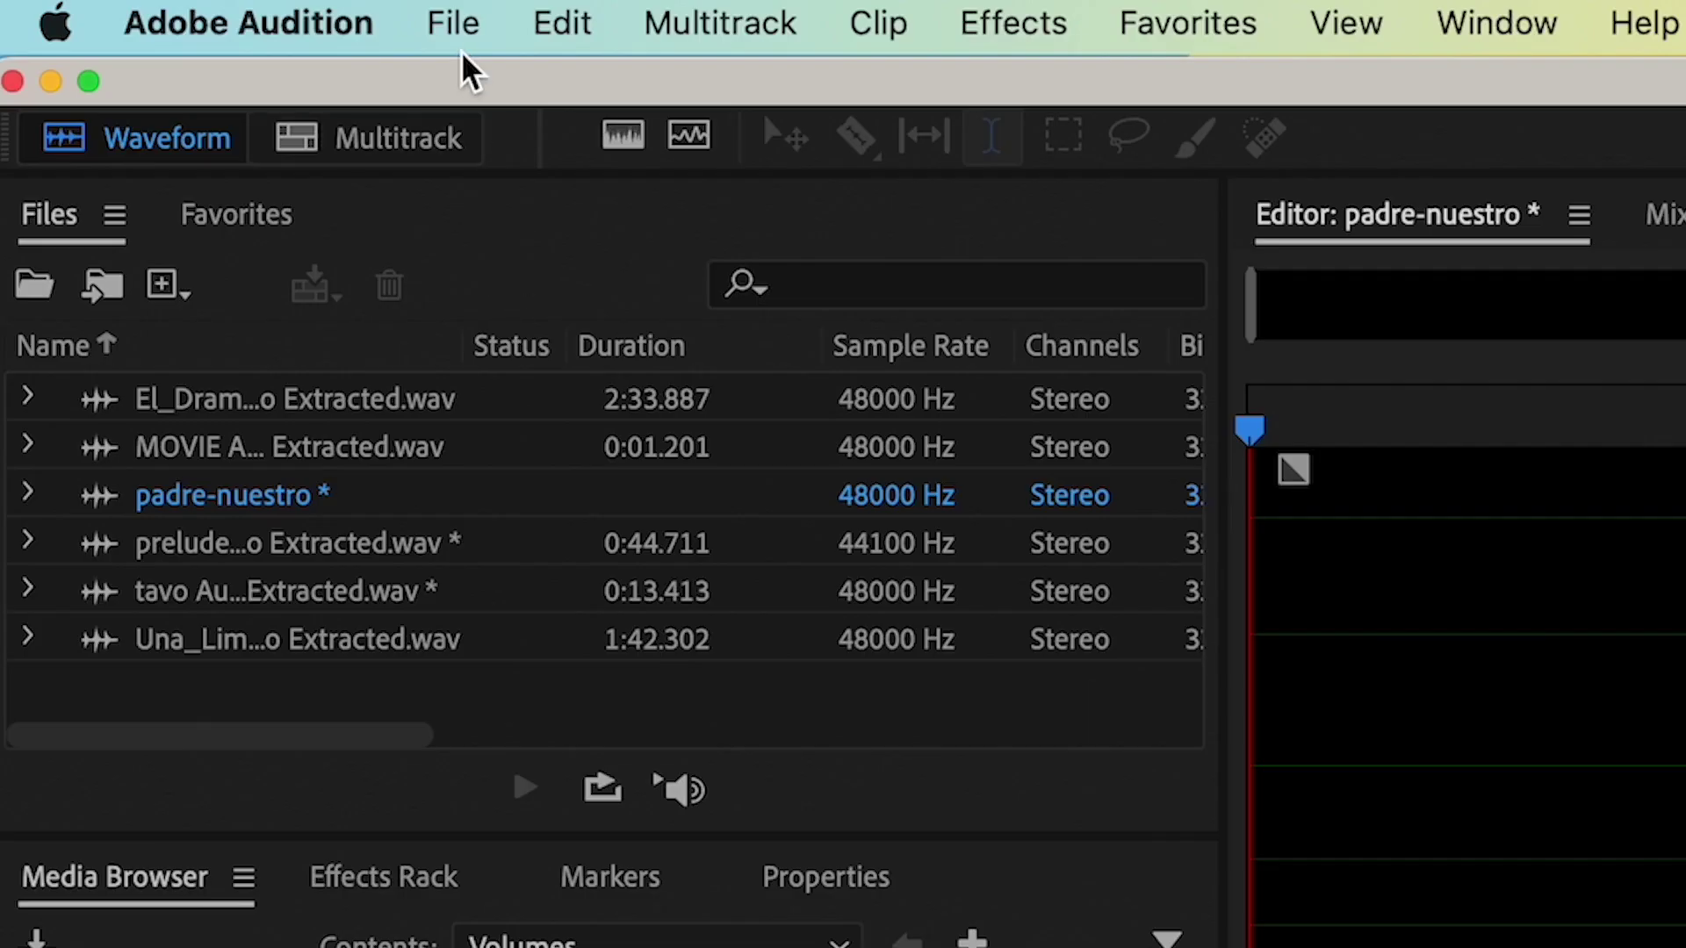
Step: Create a new audio file named paco-1 and start recording into it
left_click(455, 24)
mouse_move(462, 99)
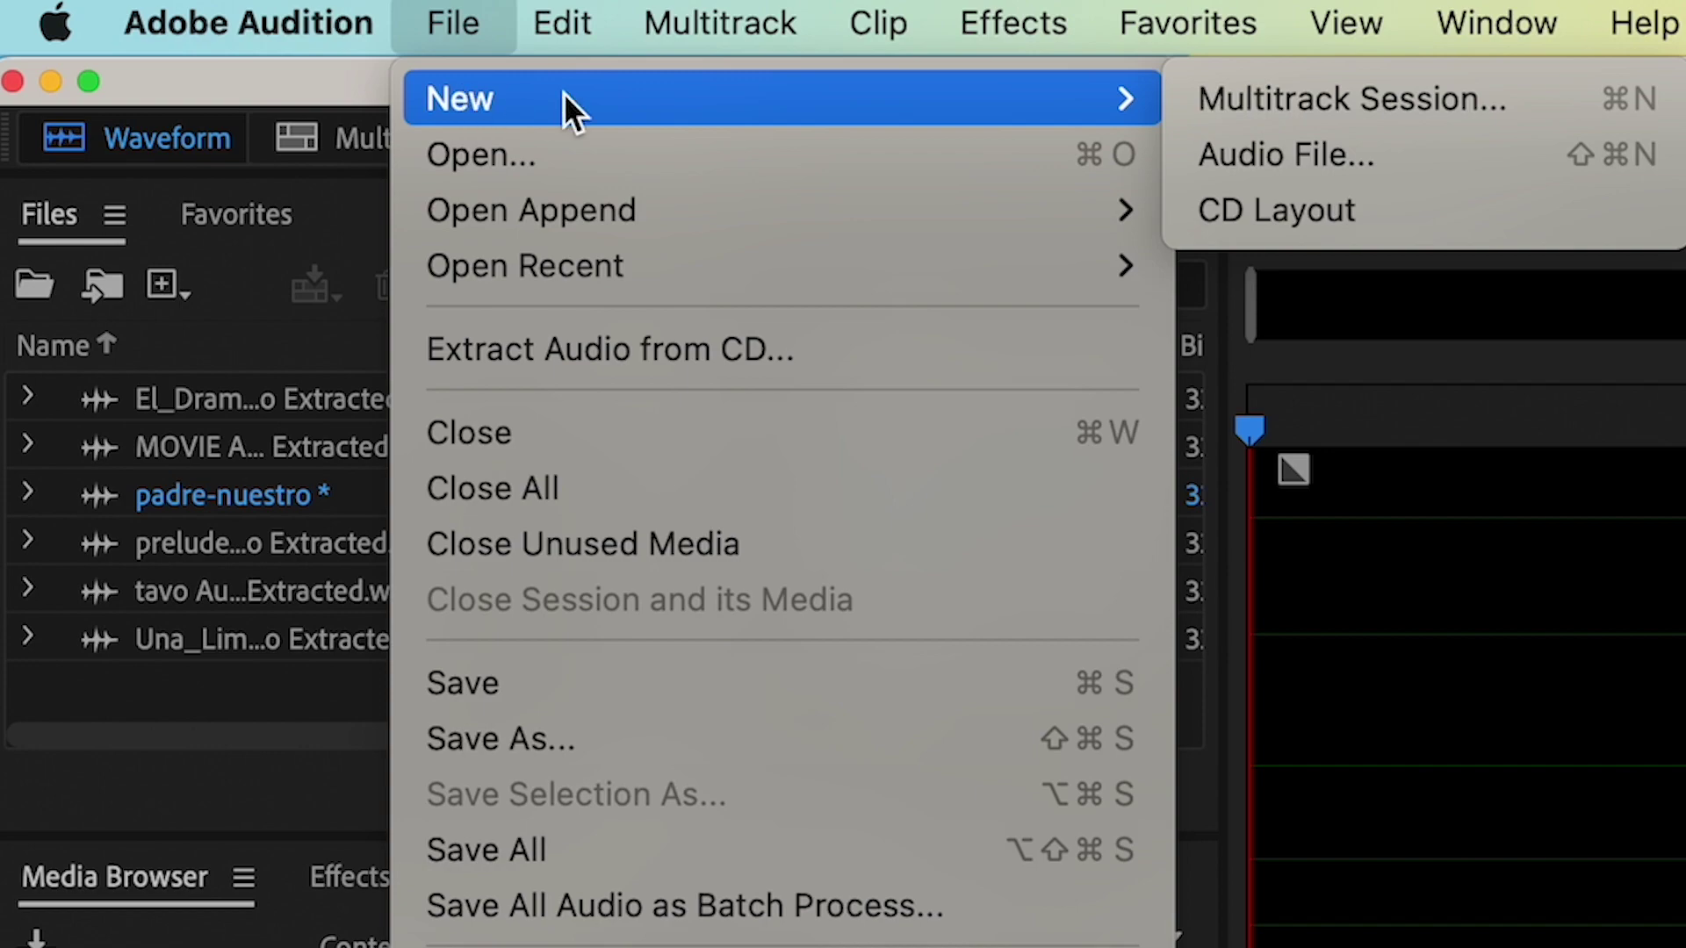
left_click(1420, 156)
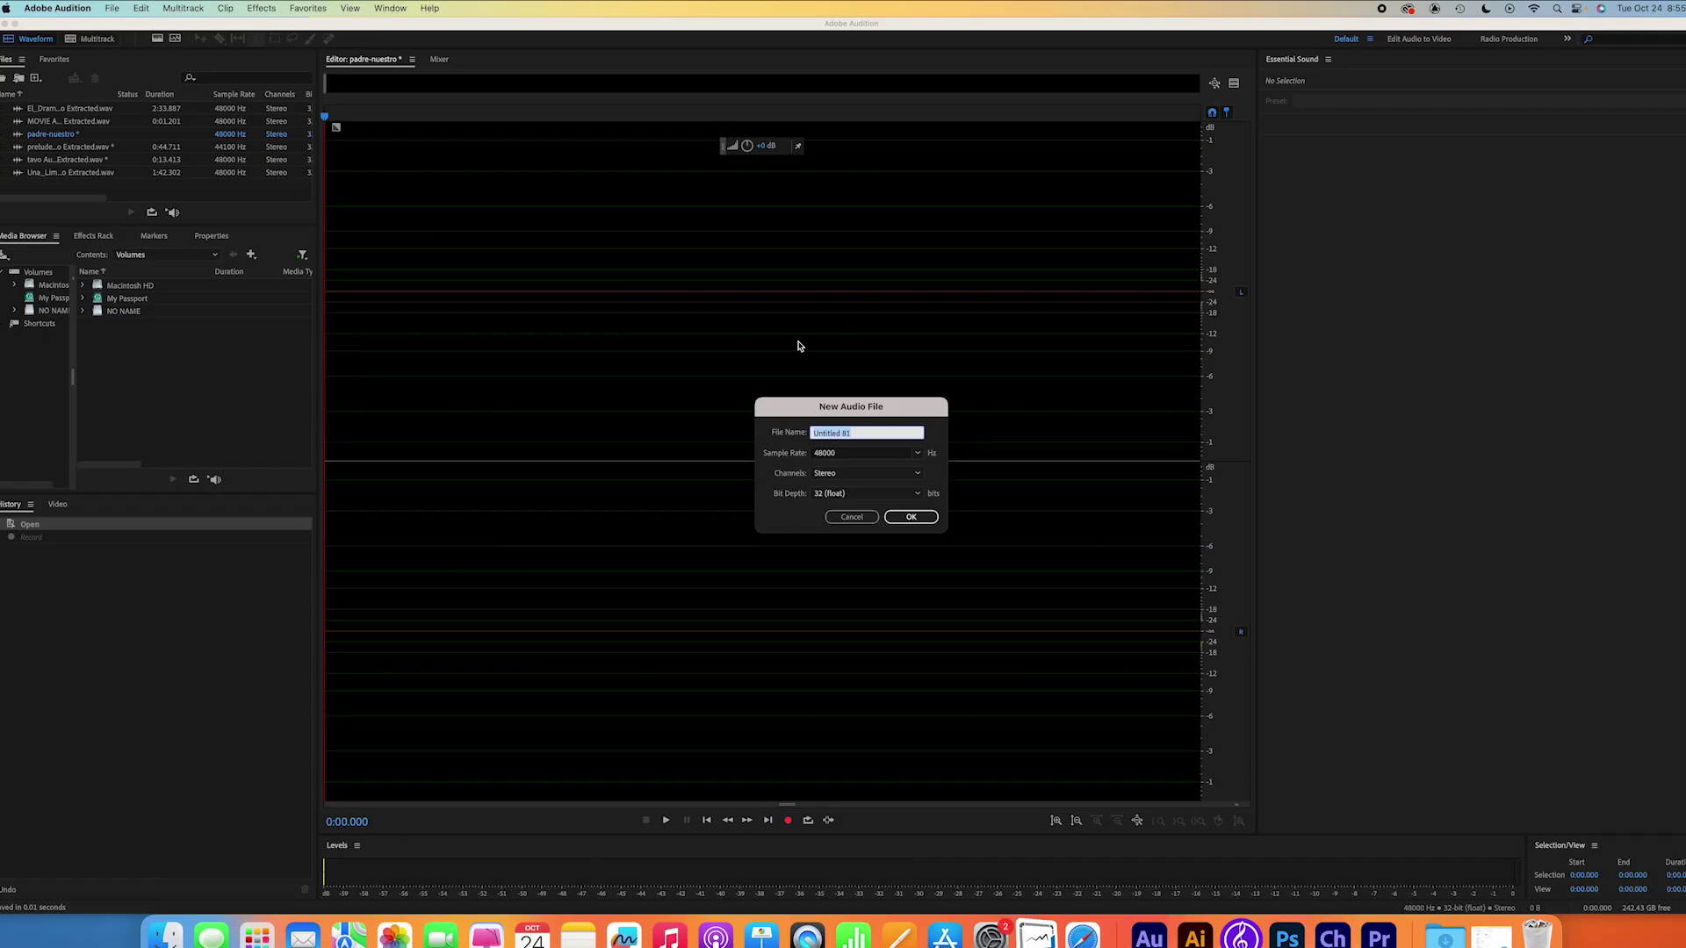
type("paco-1")
key("Return")
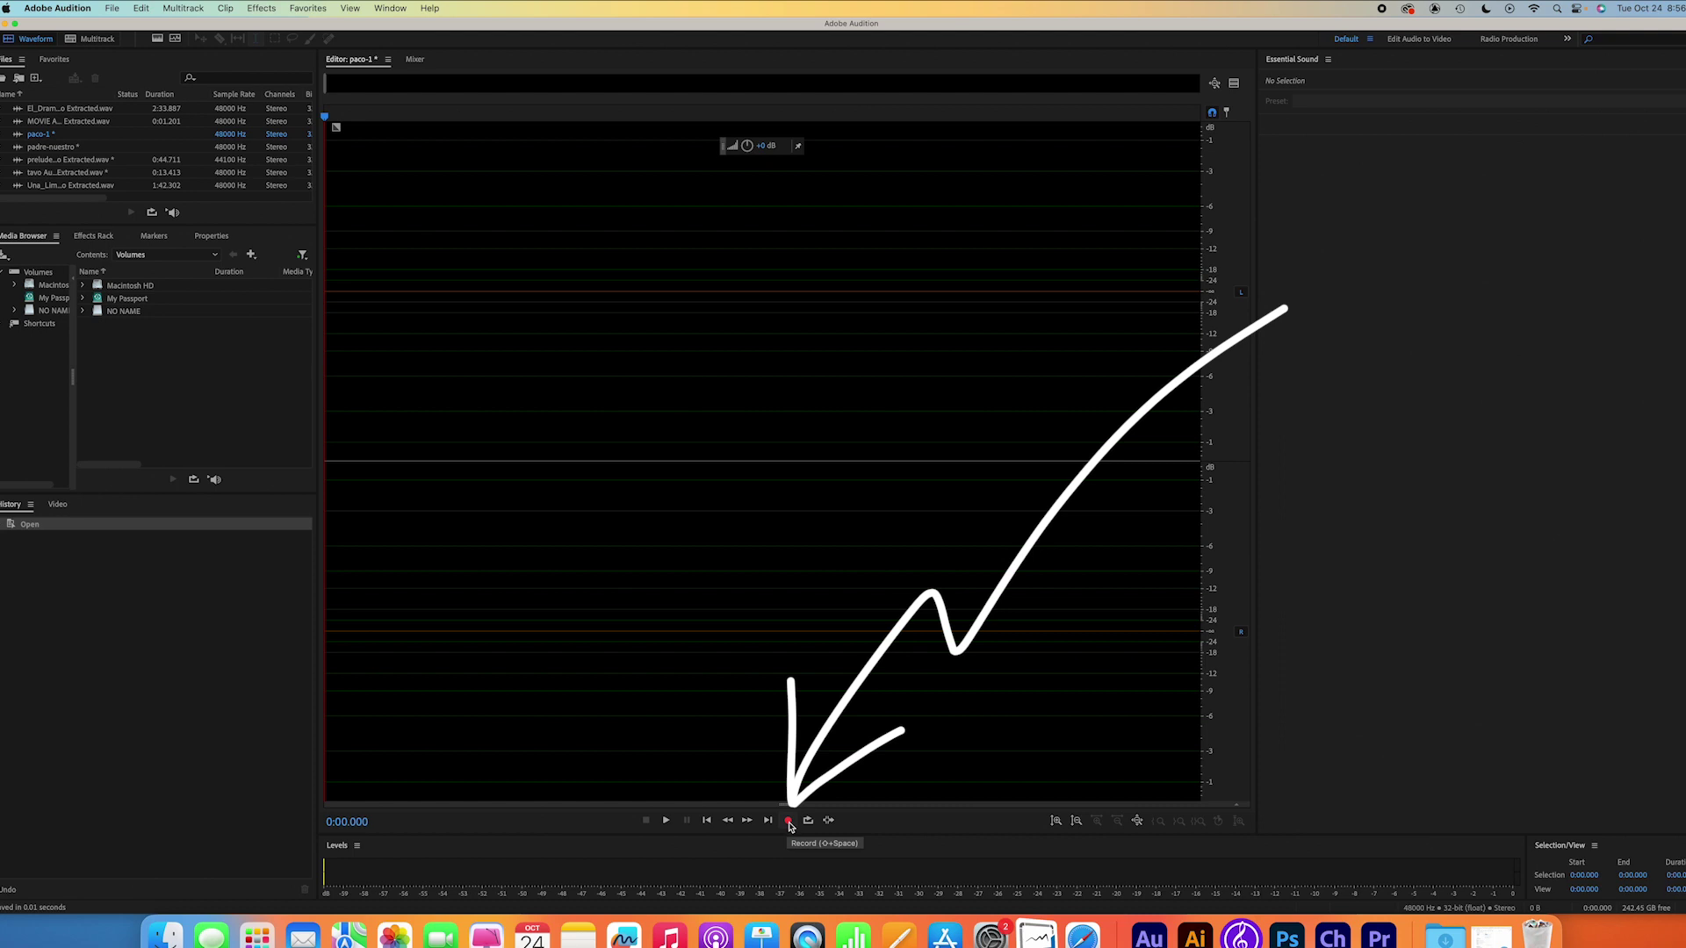
left_click(788, 821)
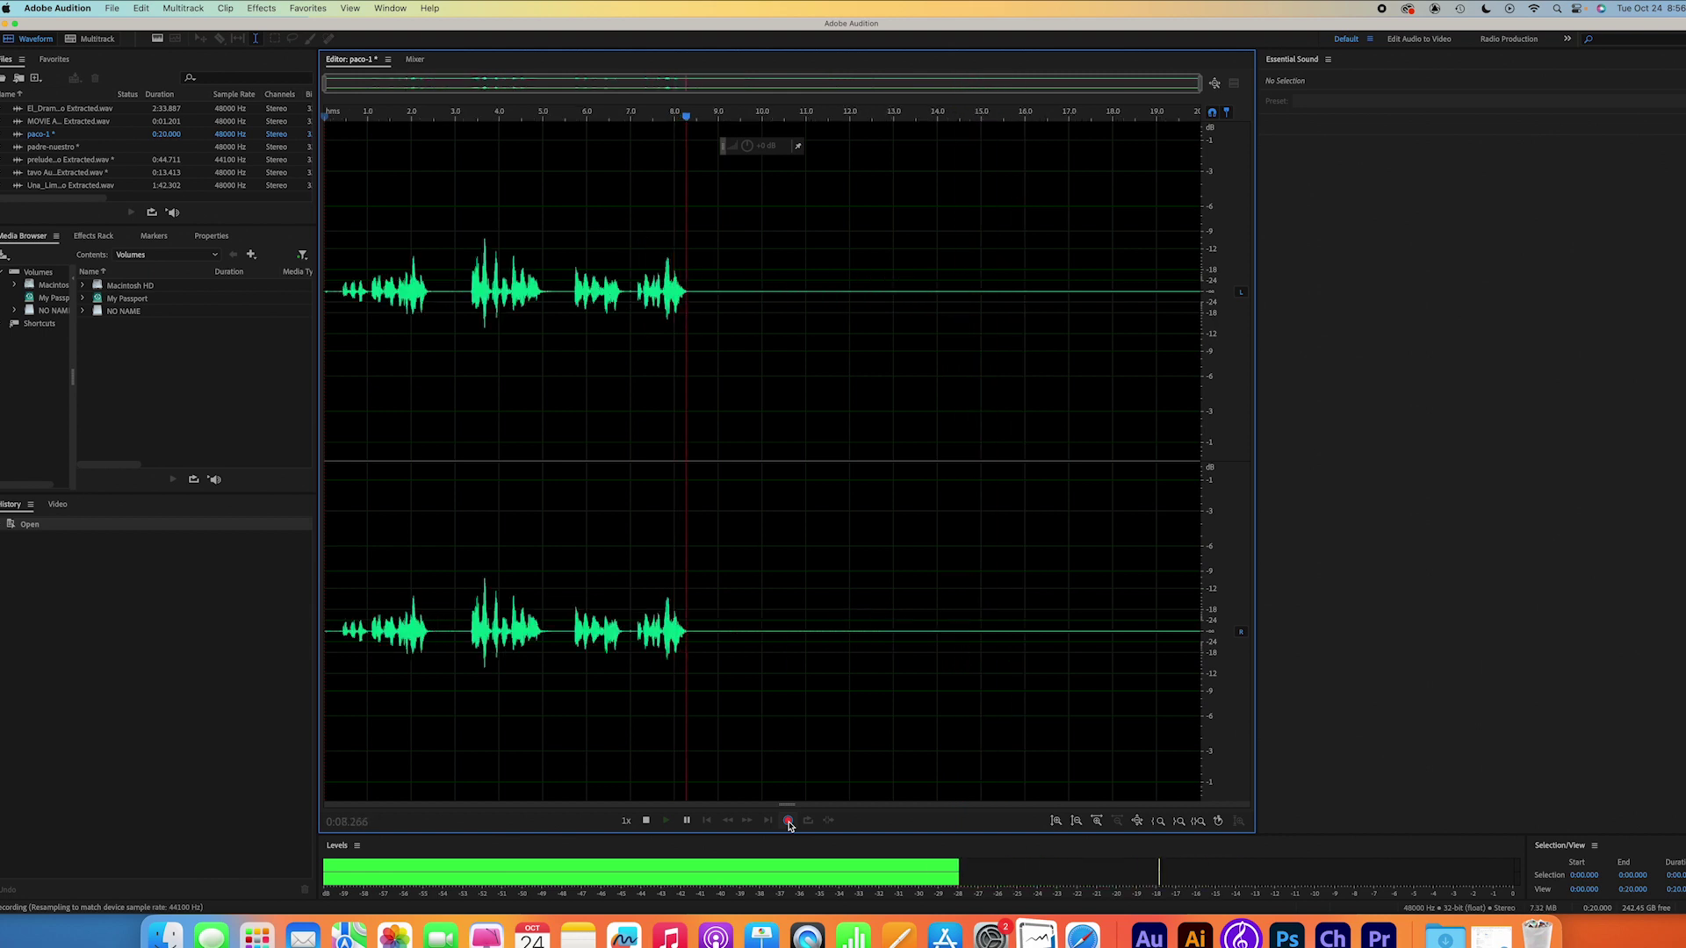
Step: Undo the first short take and record a new roughly 29-second voice take
left_click(788, 821)
key("super")
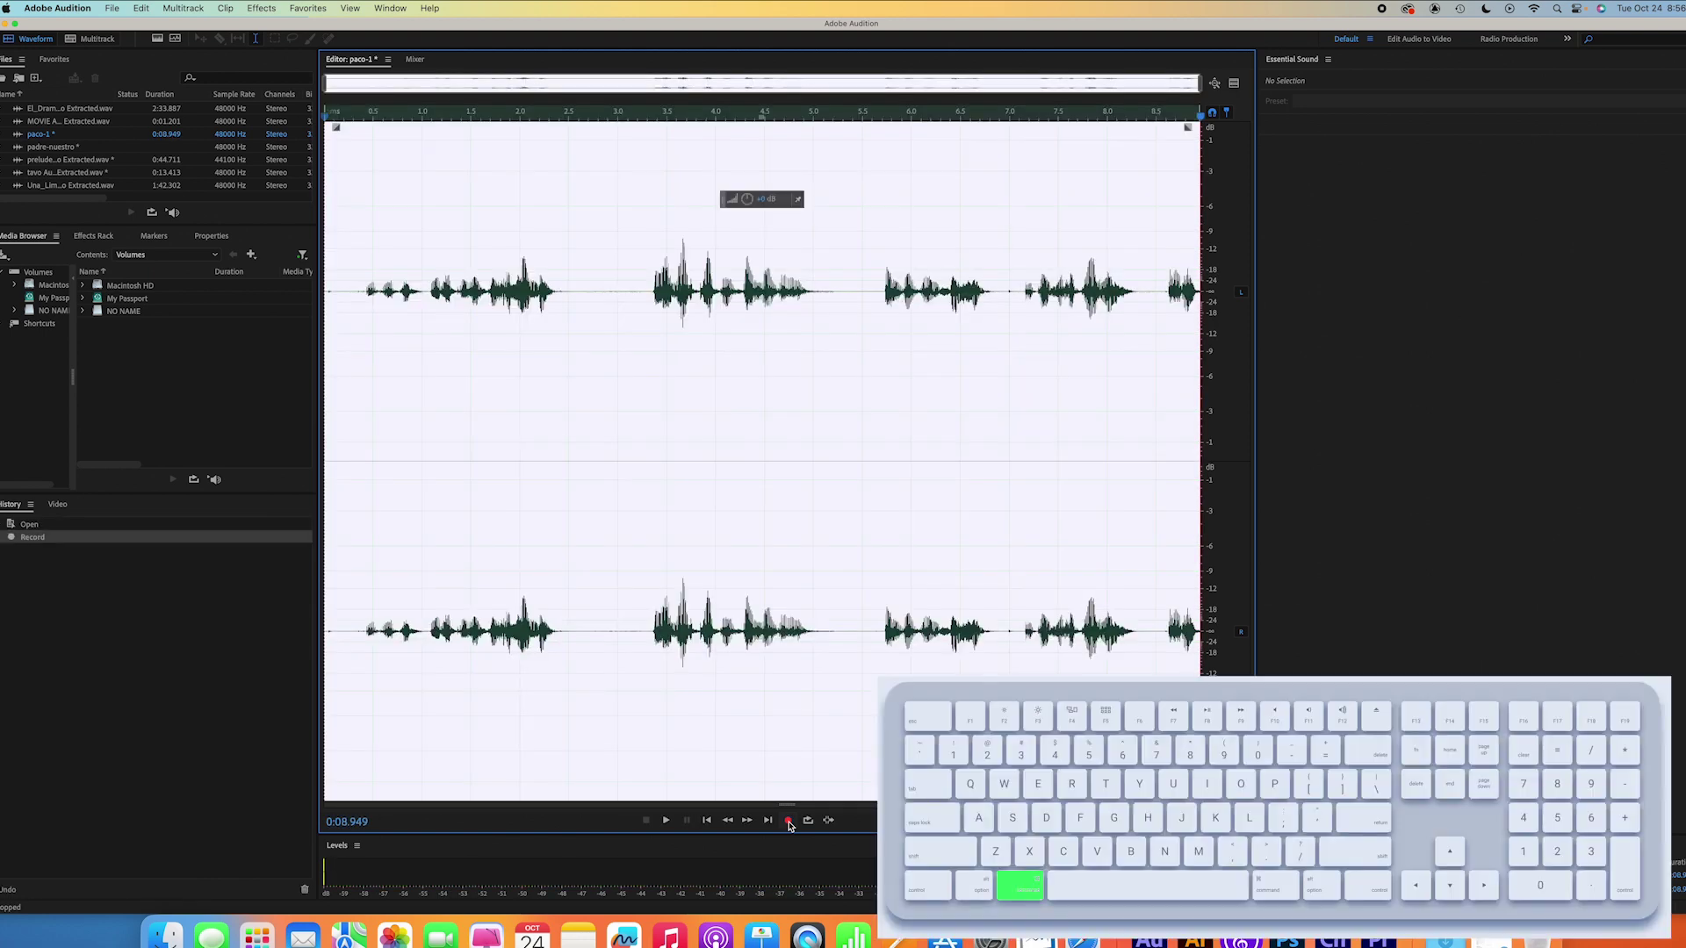
key("super+z")
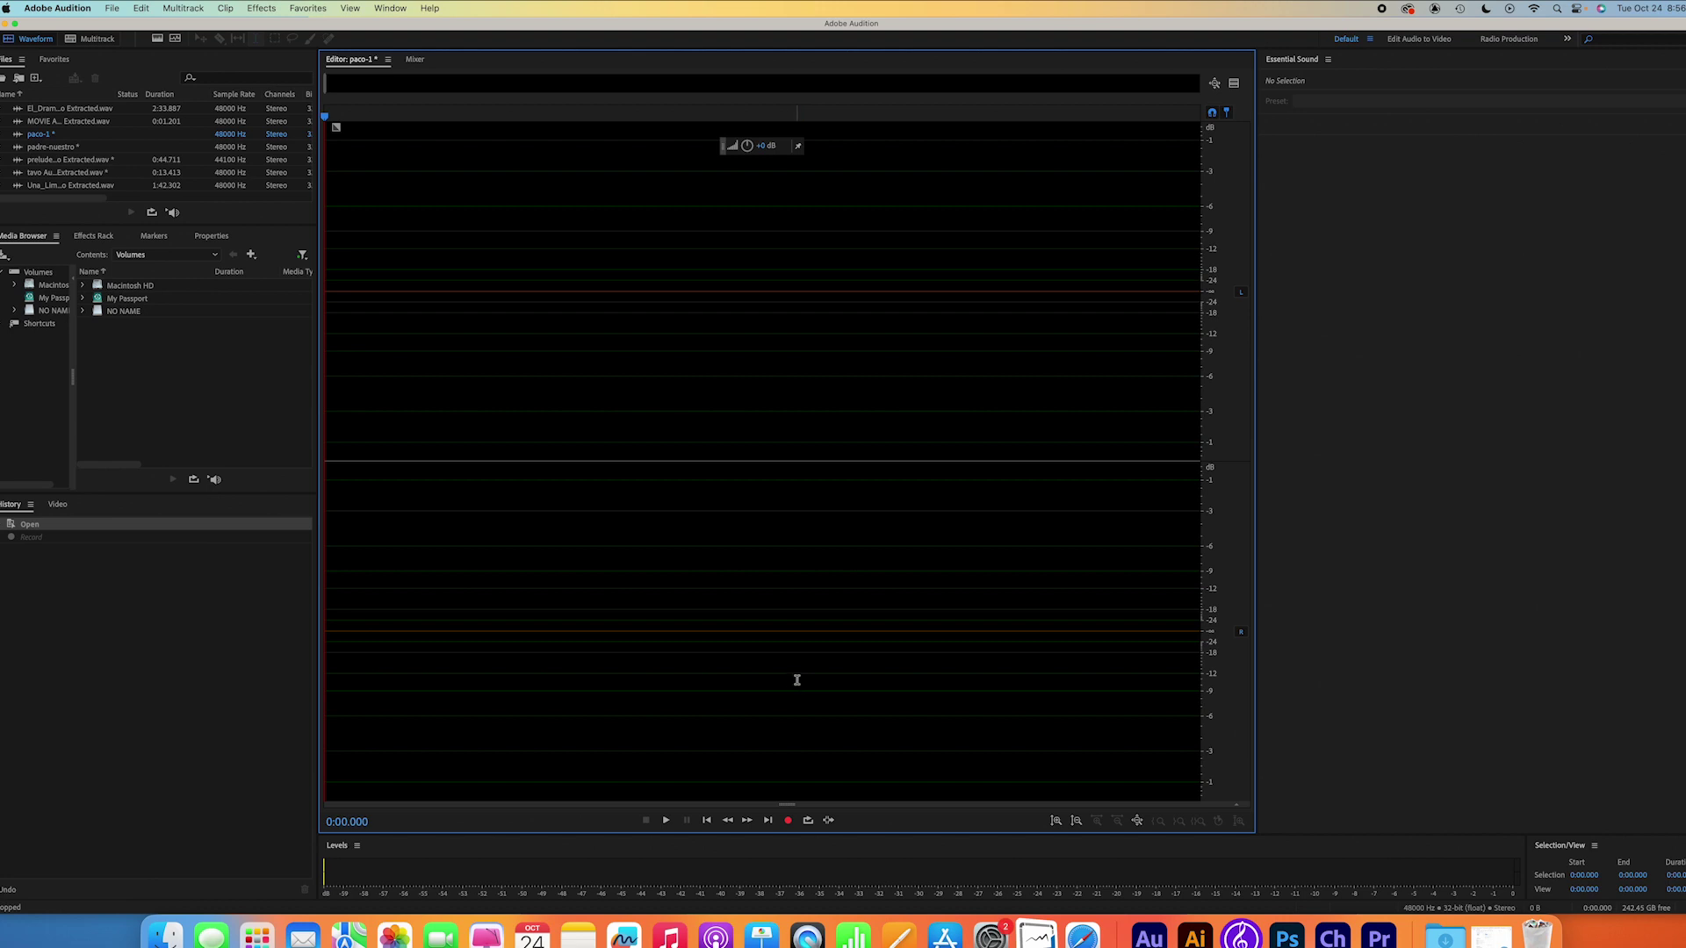
left_click(788, 820)
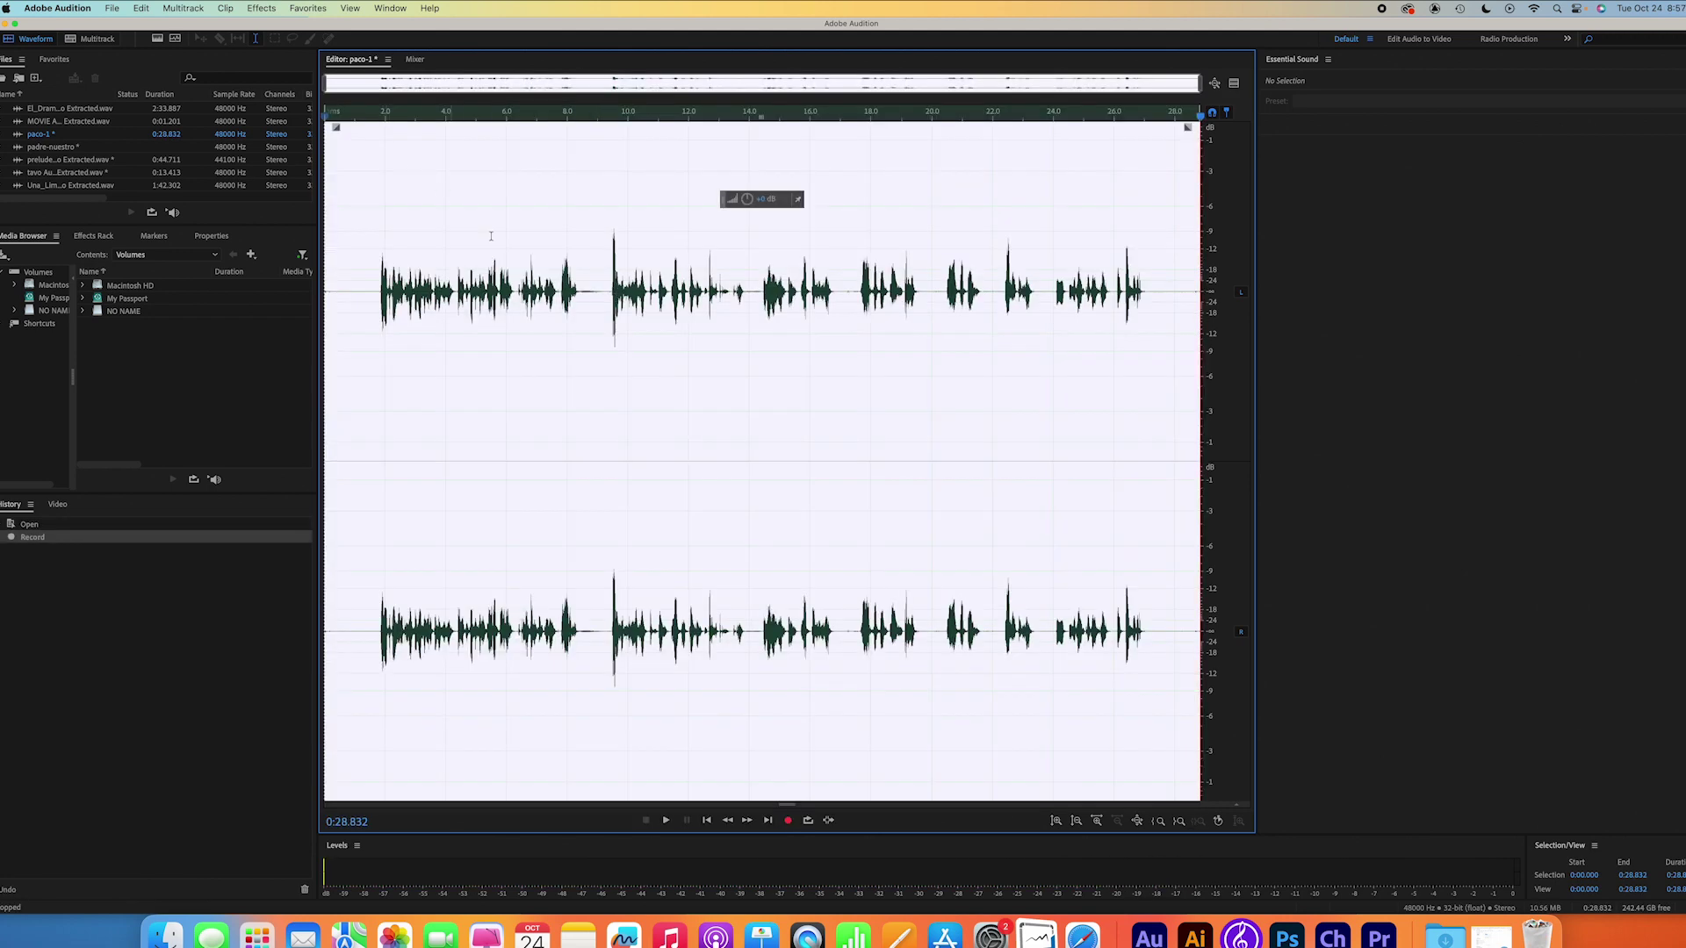
left_click(310, 9)
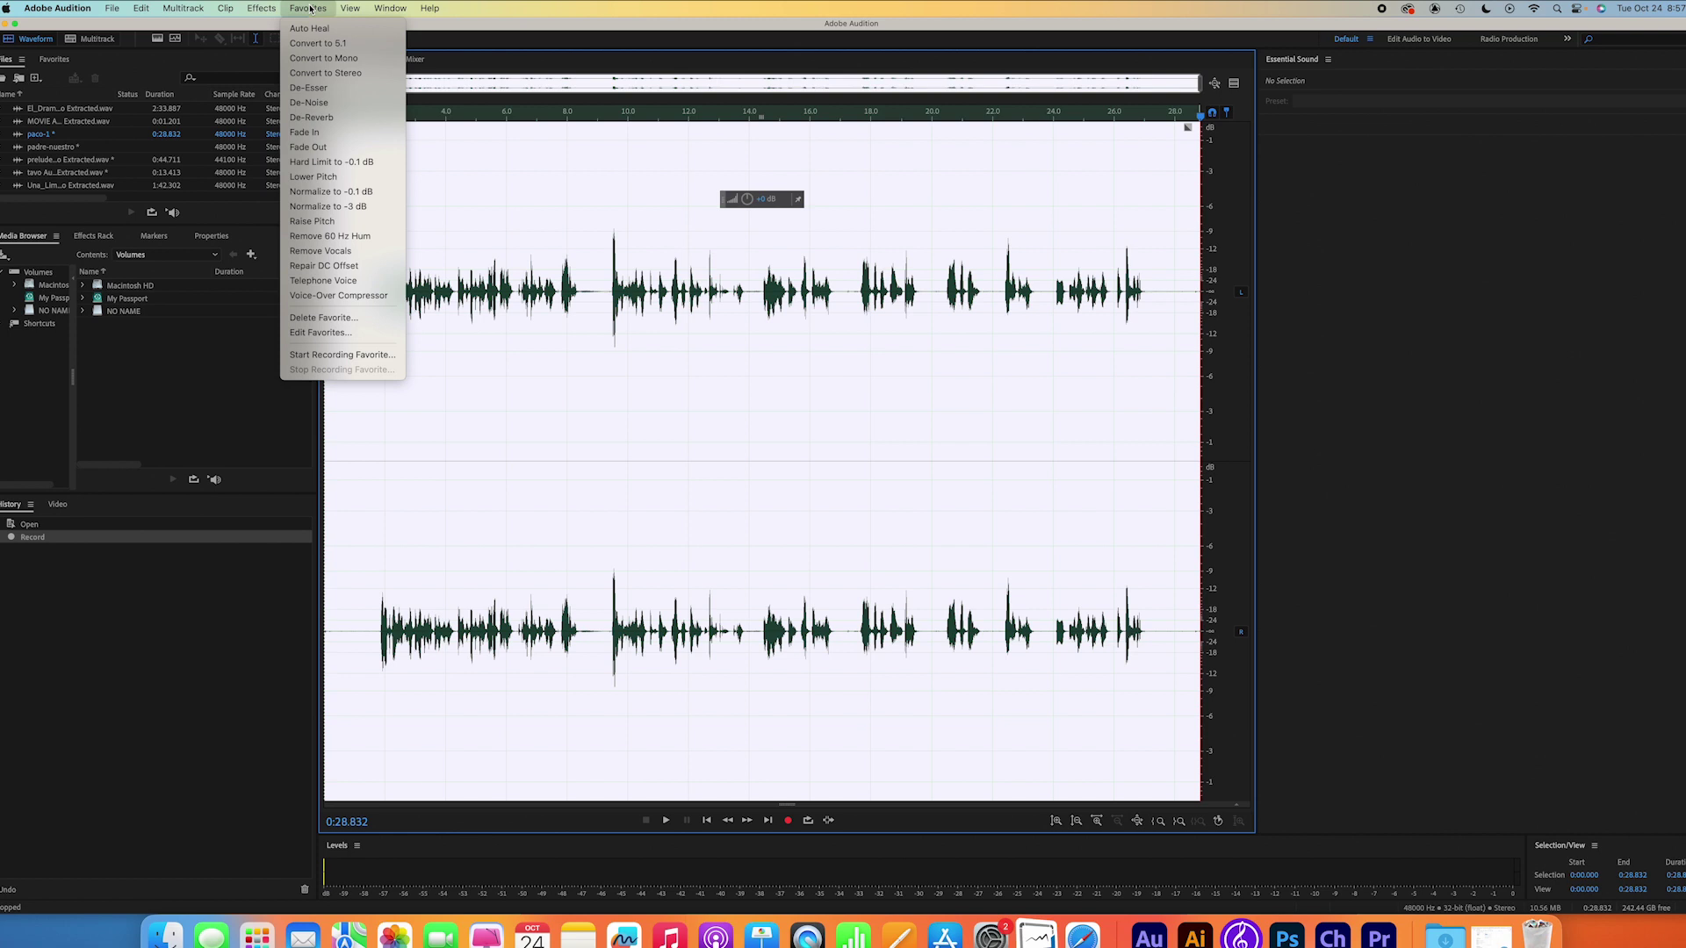
Step: Normalize paco-1 to -3 dB, then deselect with the playhead near 6.5 seconds
left_click(364, 206)
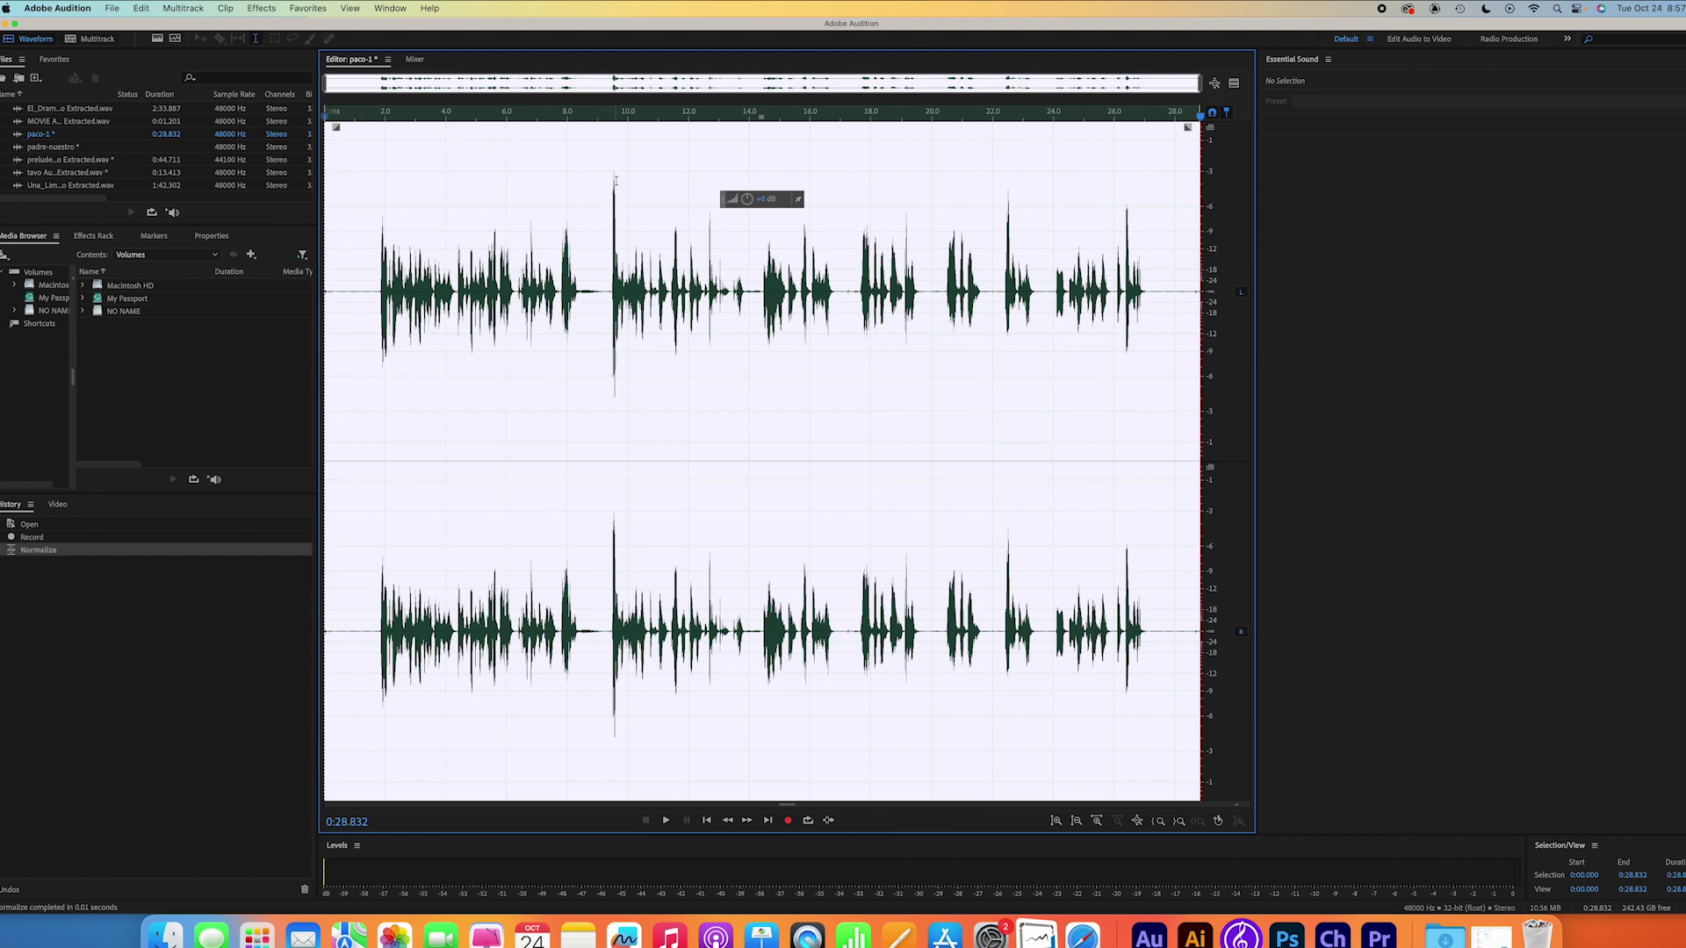
left_click(653, 391)
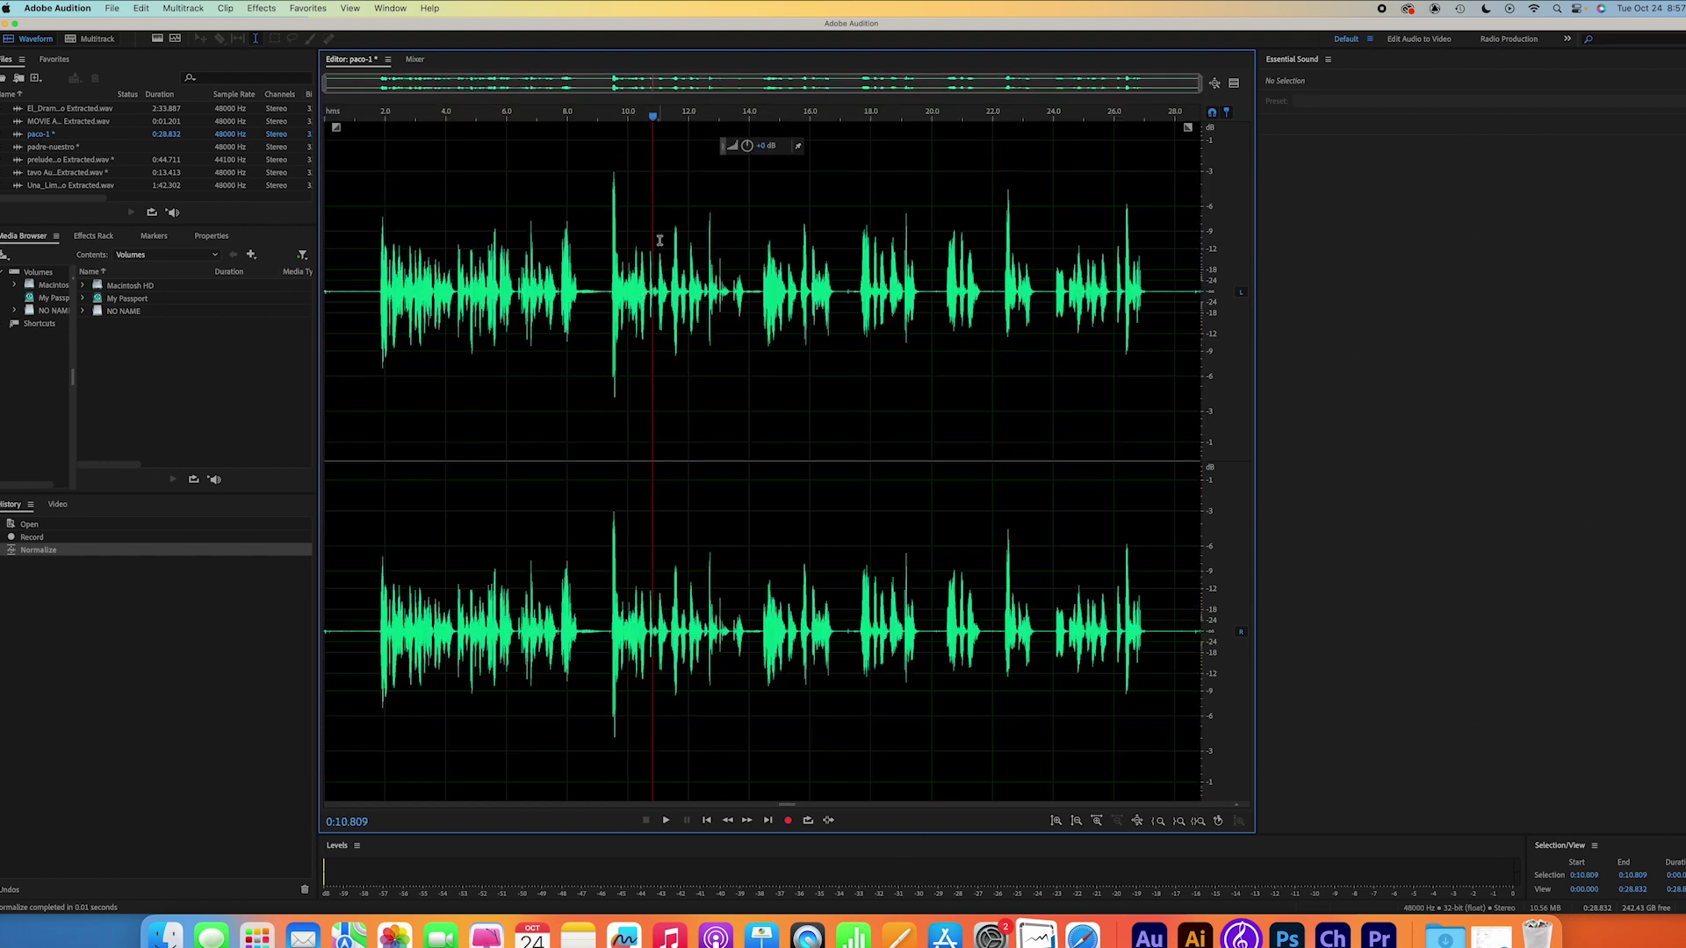
left_click(521, 390)
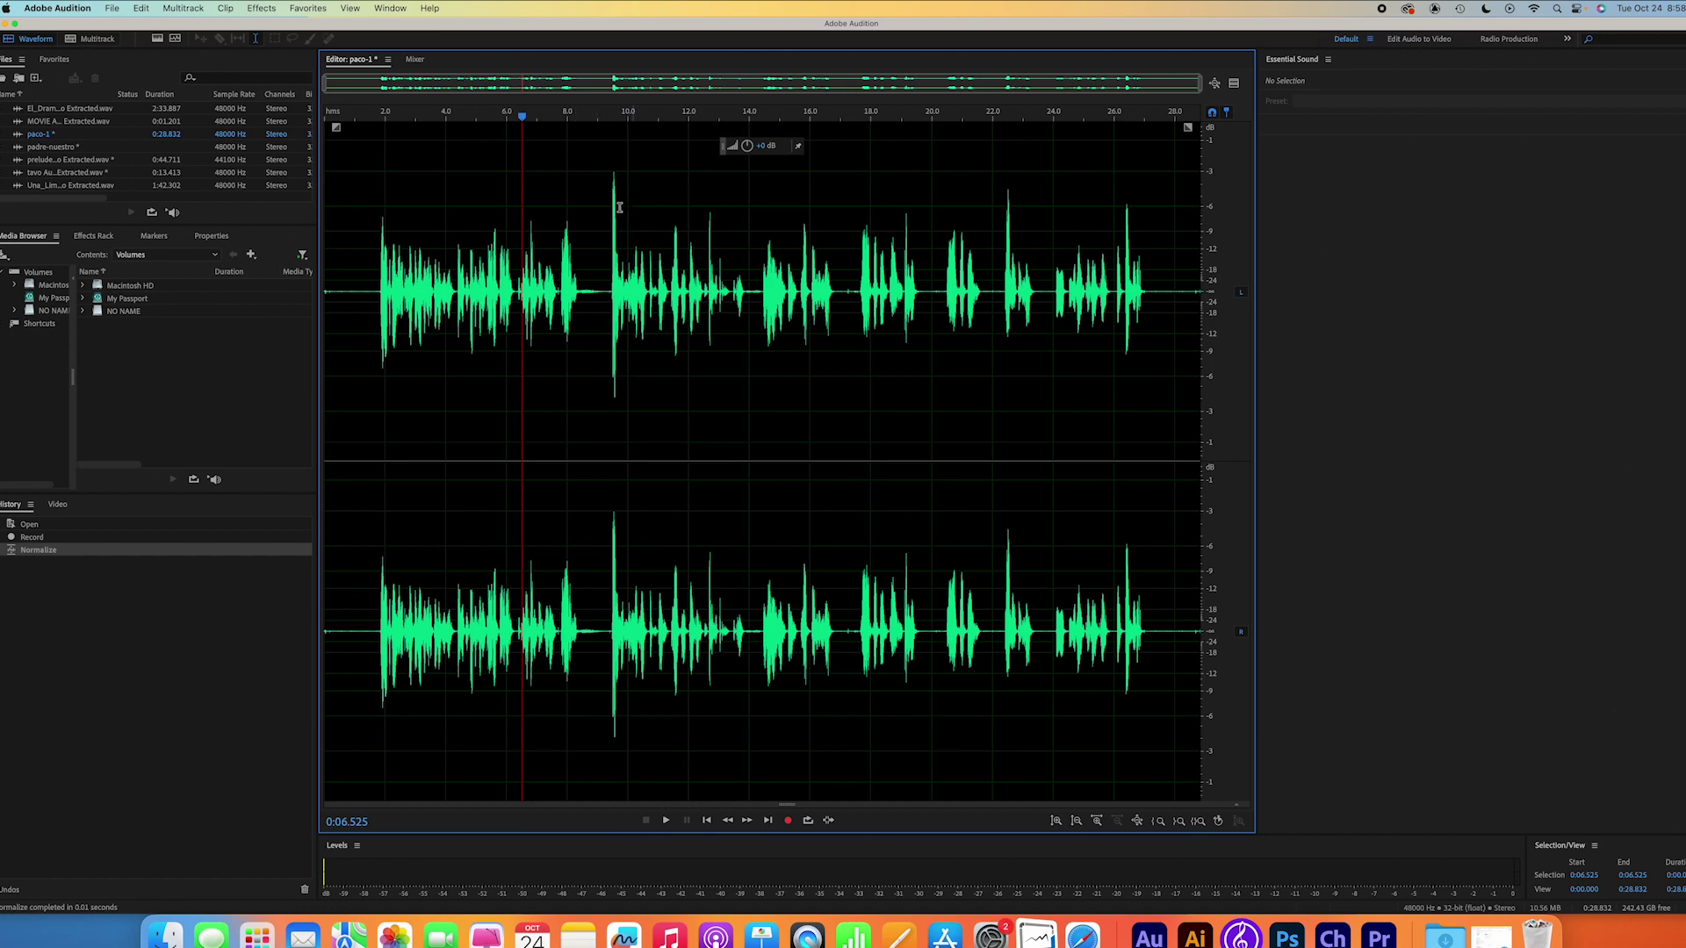
Step: Select the loud spike beginning at 0:09.388 in the waveform
left_click(609, 293)
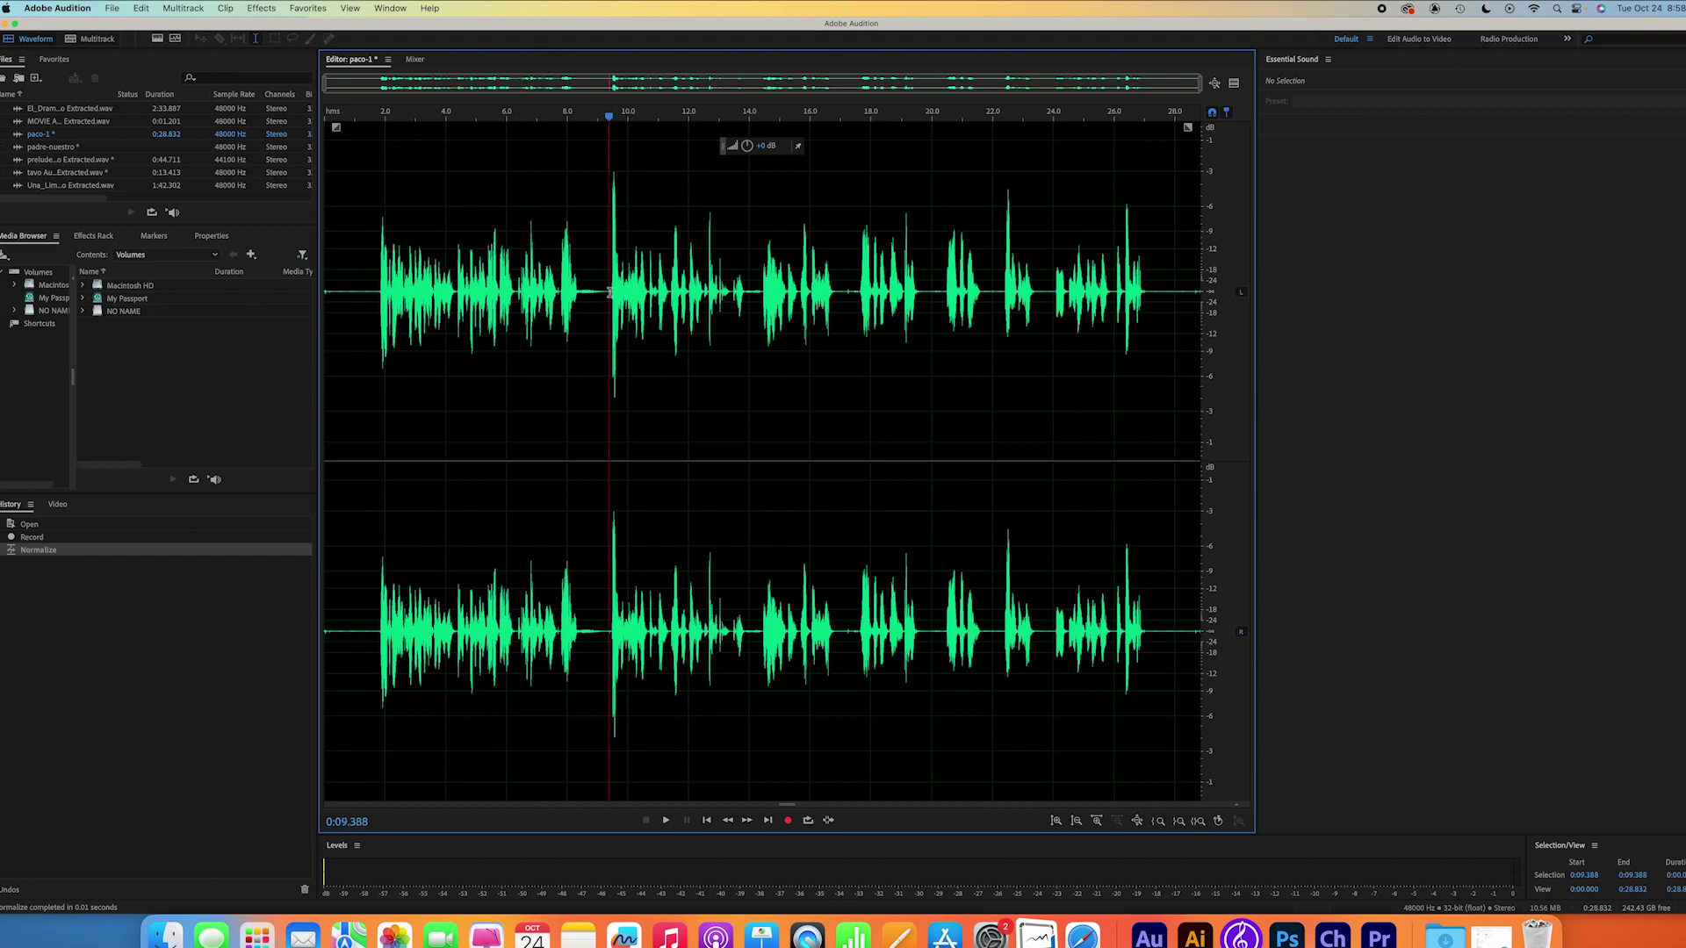
left_click_drag(610, 292, 613, 292)
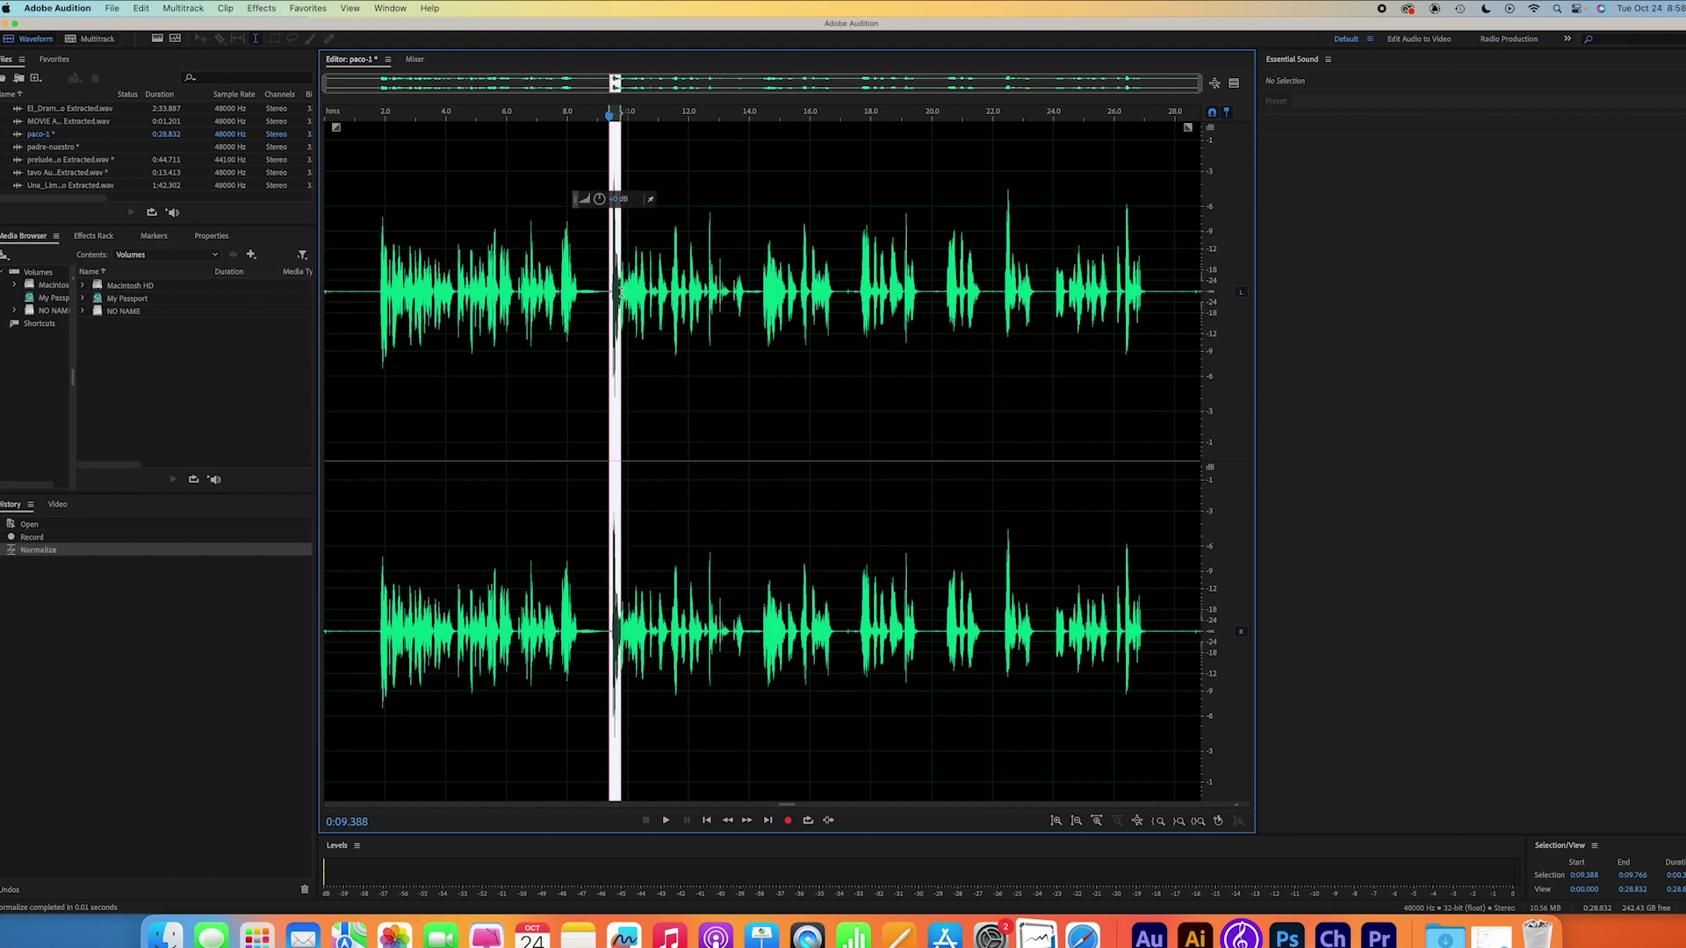
left_click_drag(611, 292, 621, 292)
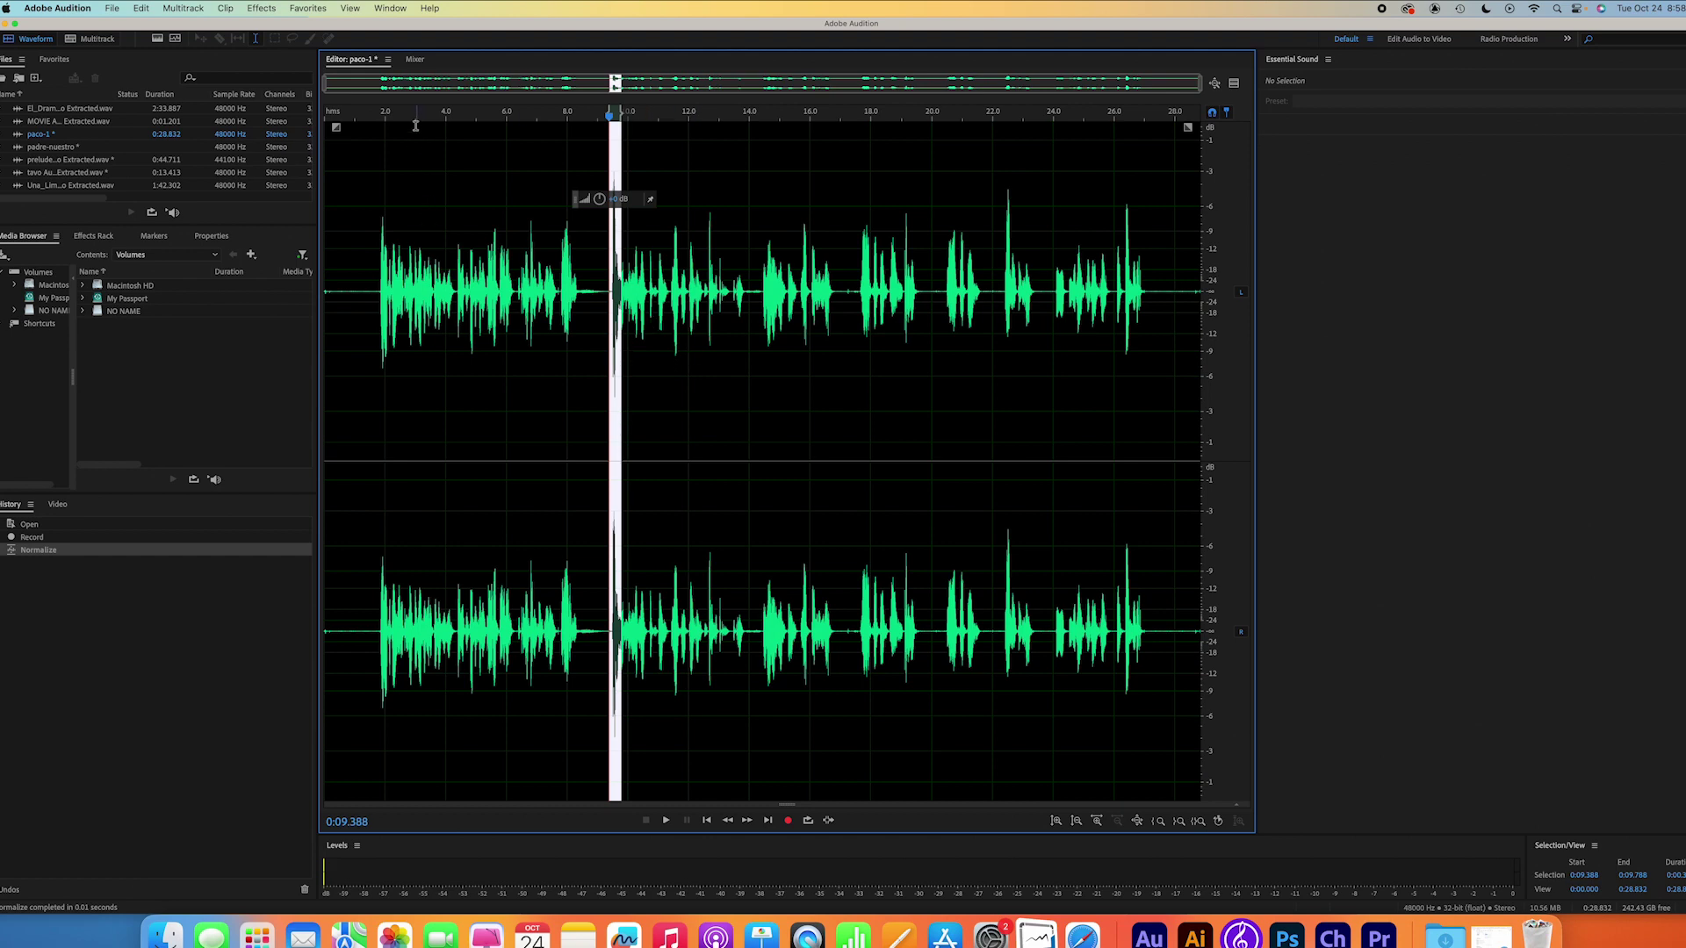
left_click(252, 8)
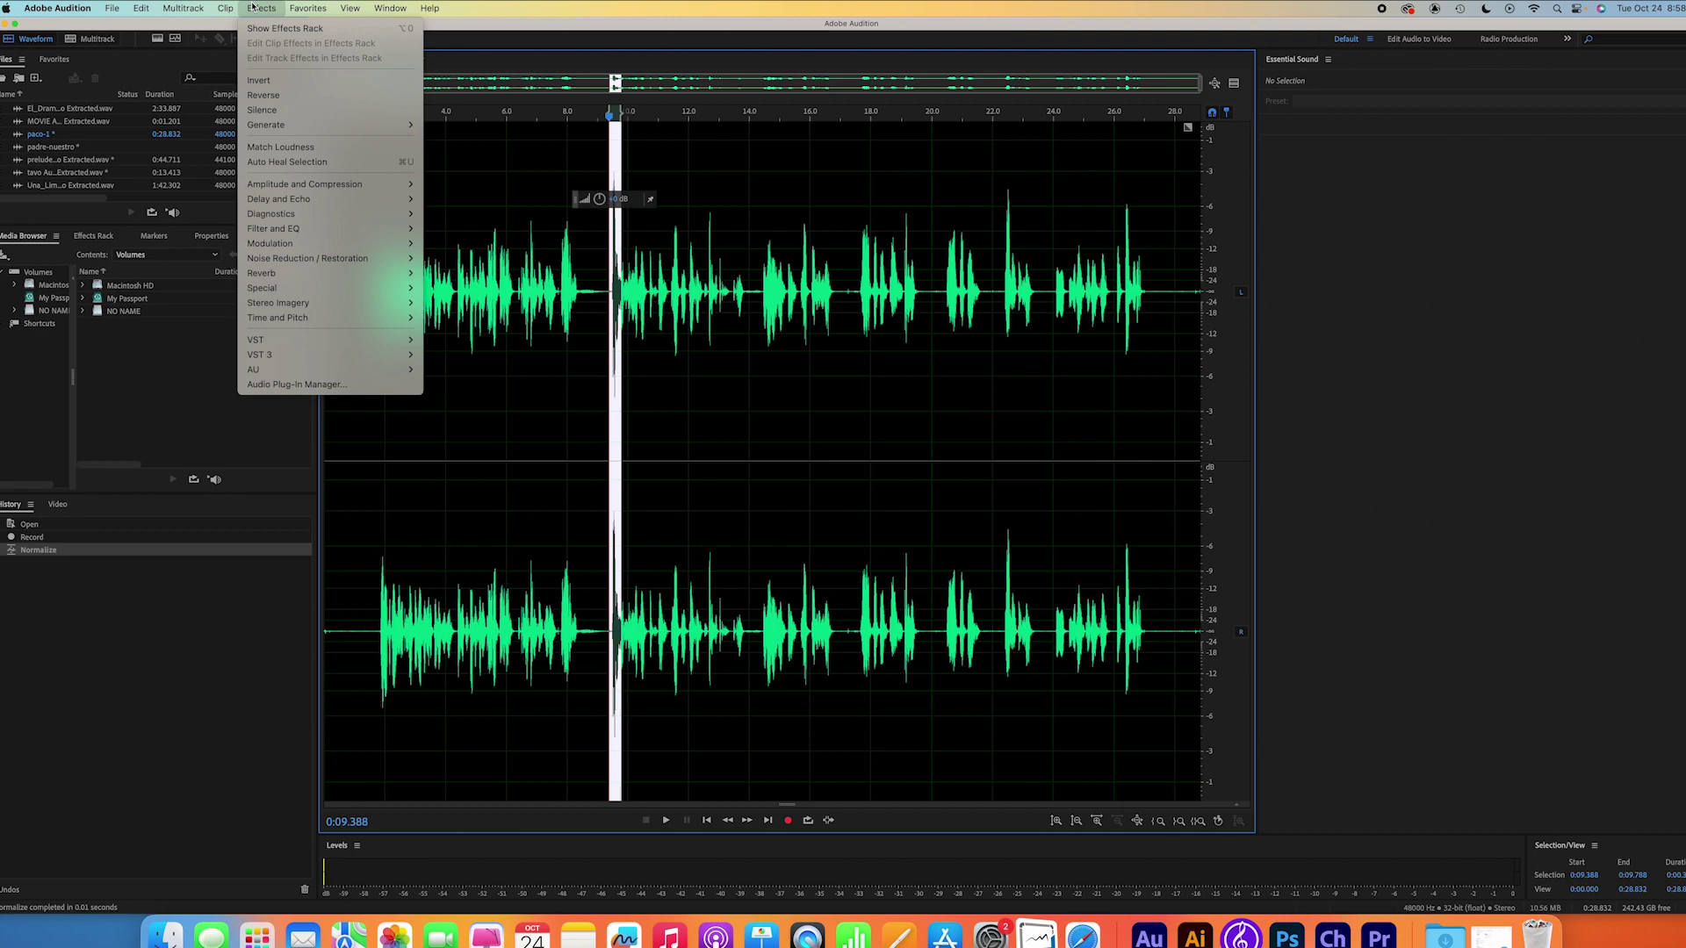
Step: Amplify the selected spike by -6 dB on both linked channels
mouse_move(298, 187)
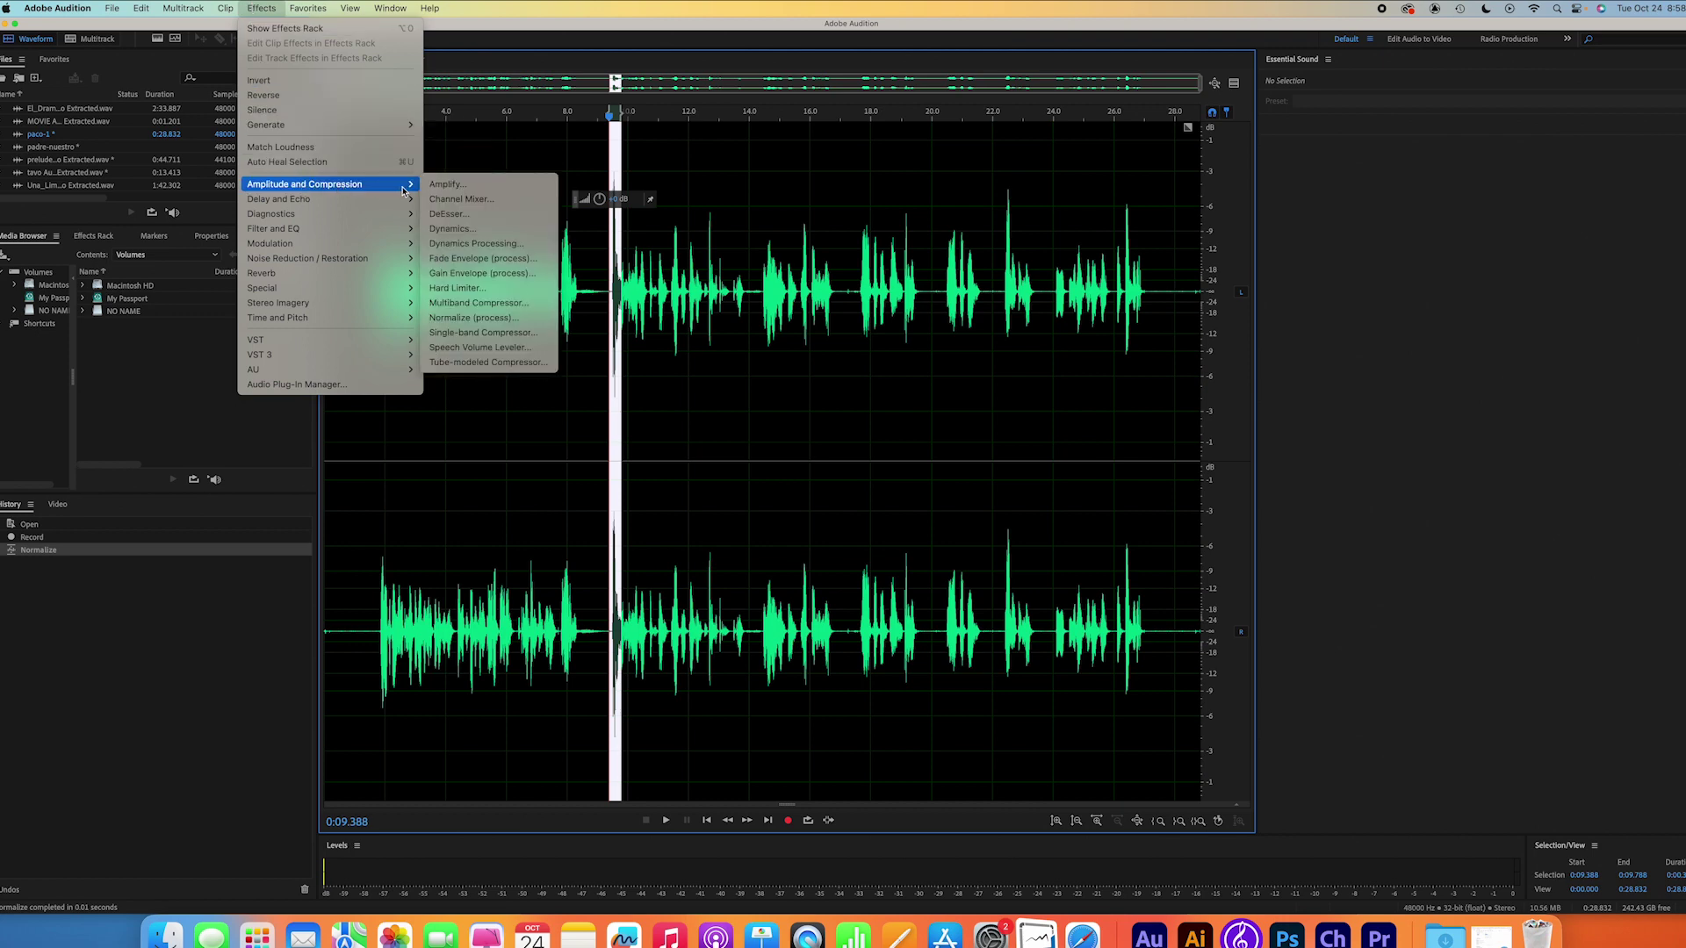
left_click(458, 186)
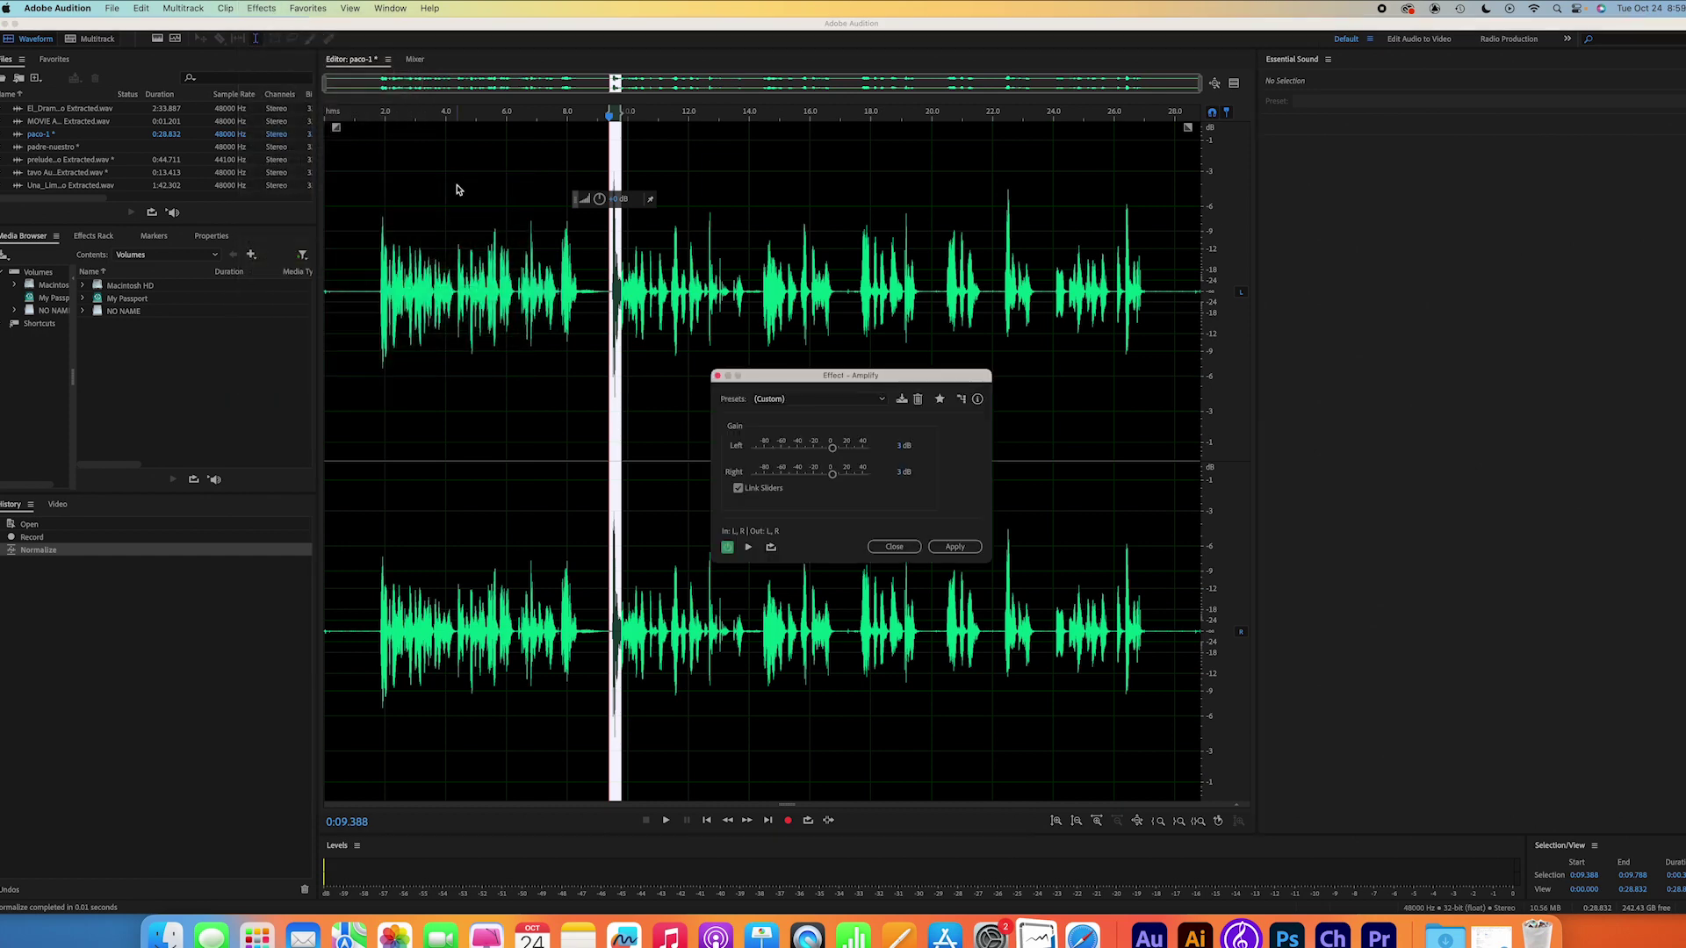
left_click(903, 445)
left_click(899, 449)
left_click(896, 474)
key("Return")
left_click(966, 548)
left_click(971, 549)
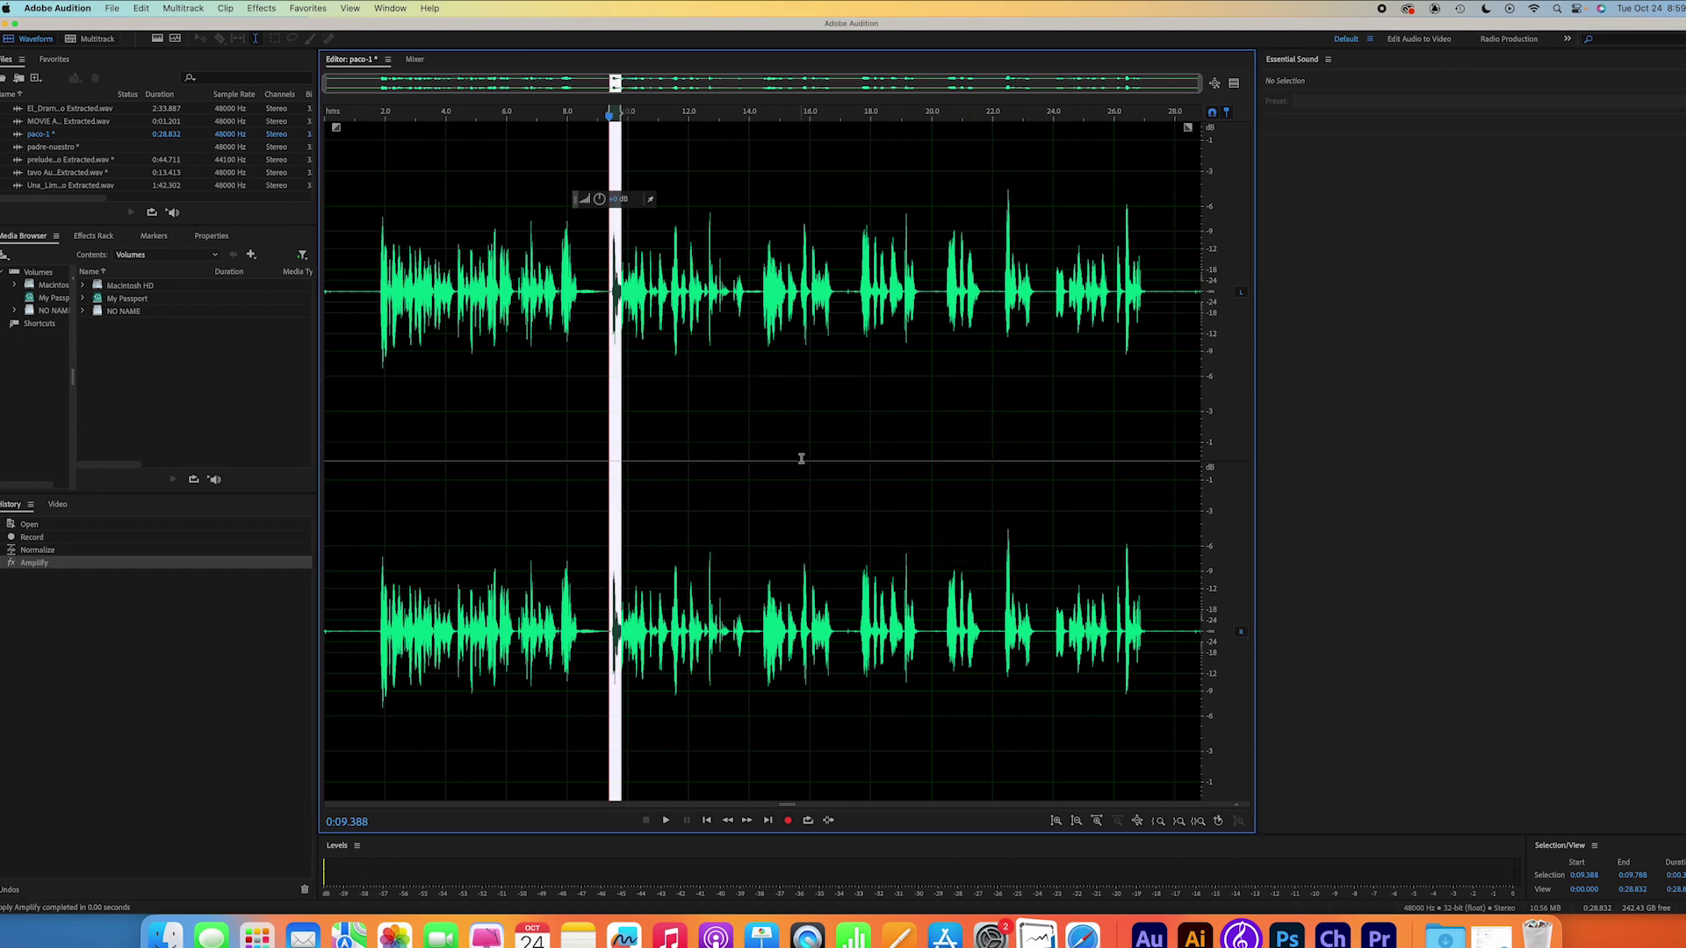
Step: Deselect and re-normalize the entire paco-1 take to -3 dB after the Amplify
left_click(801, 457)
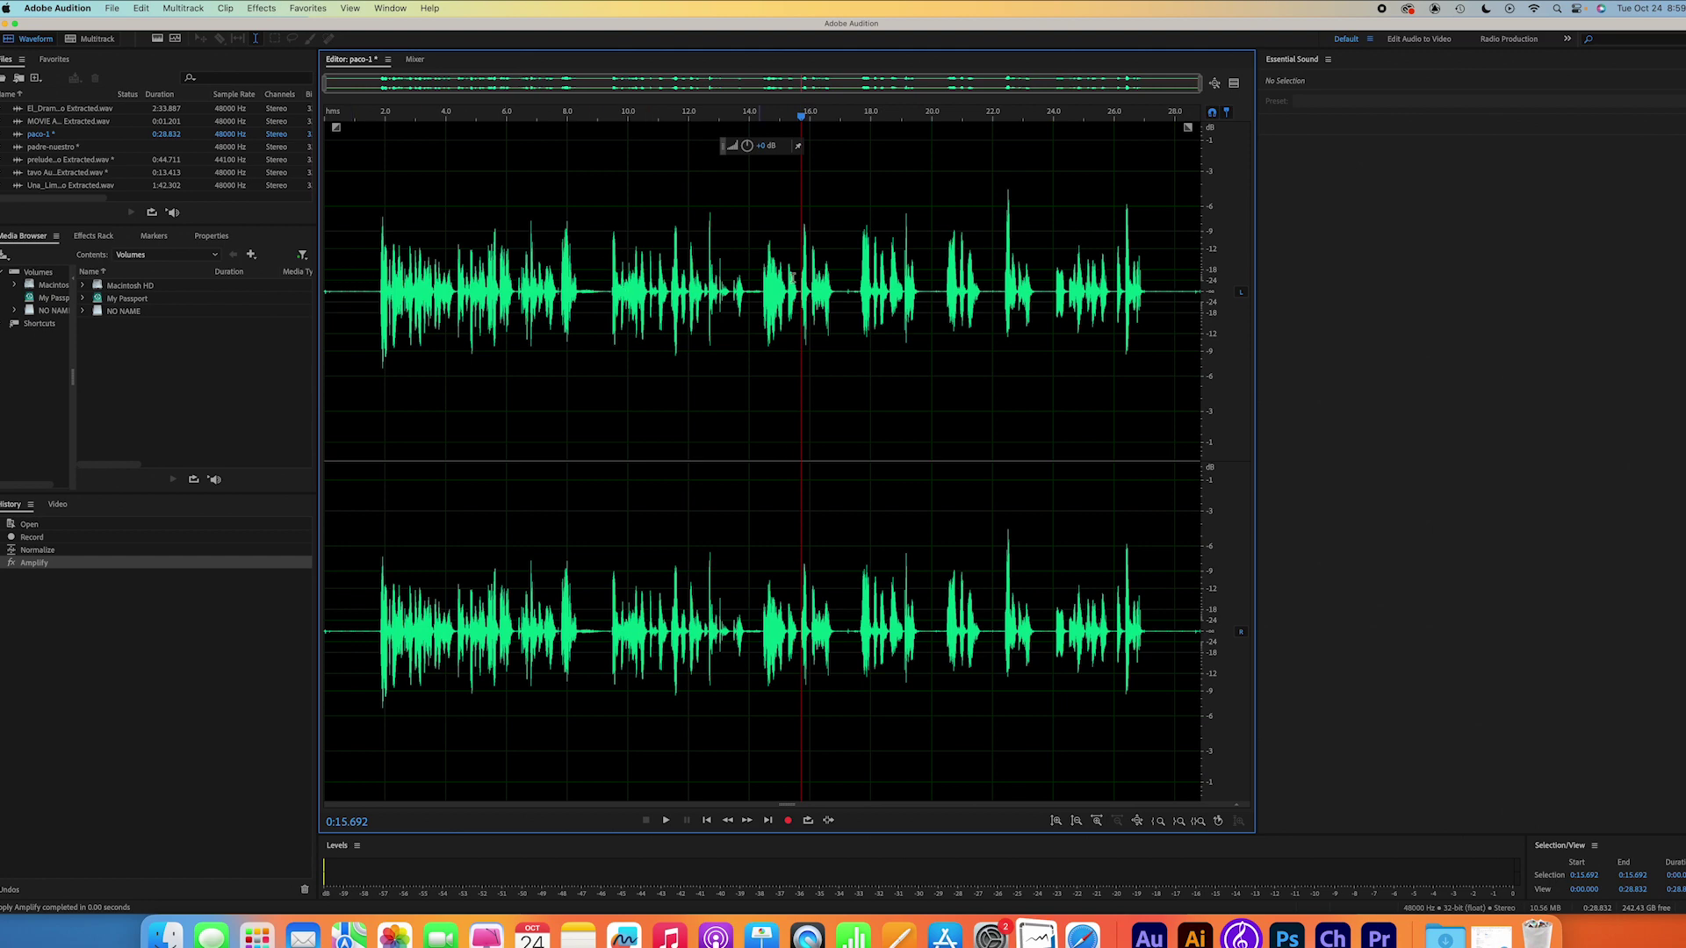
left_click(313, 12)
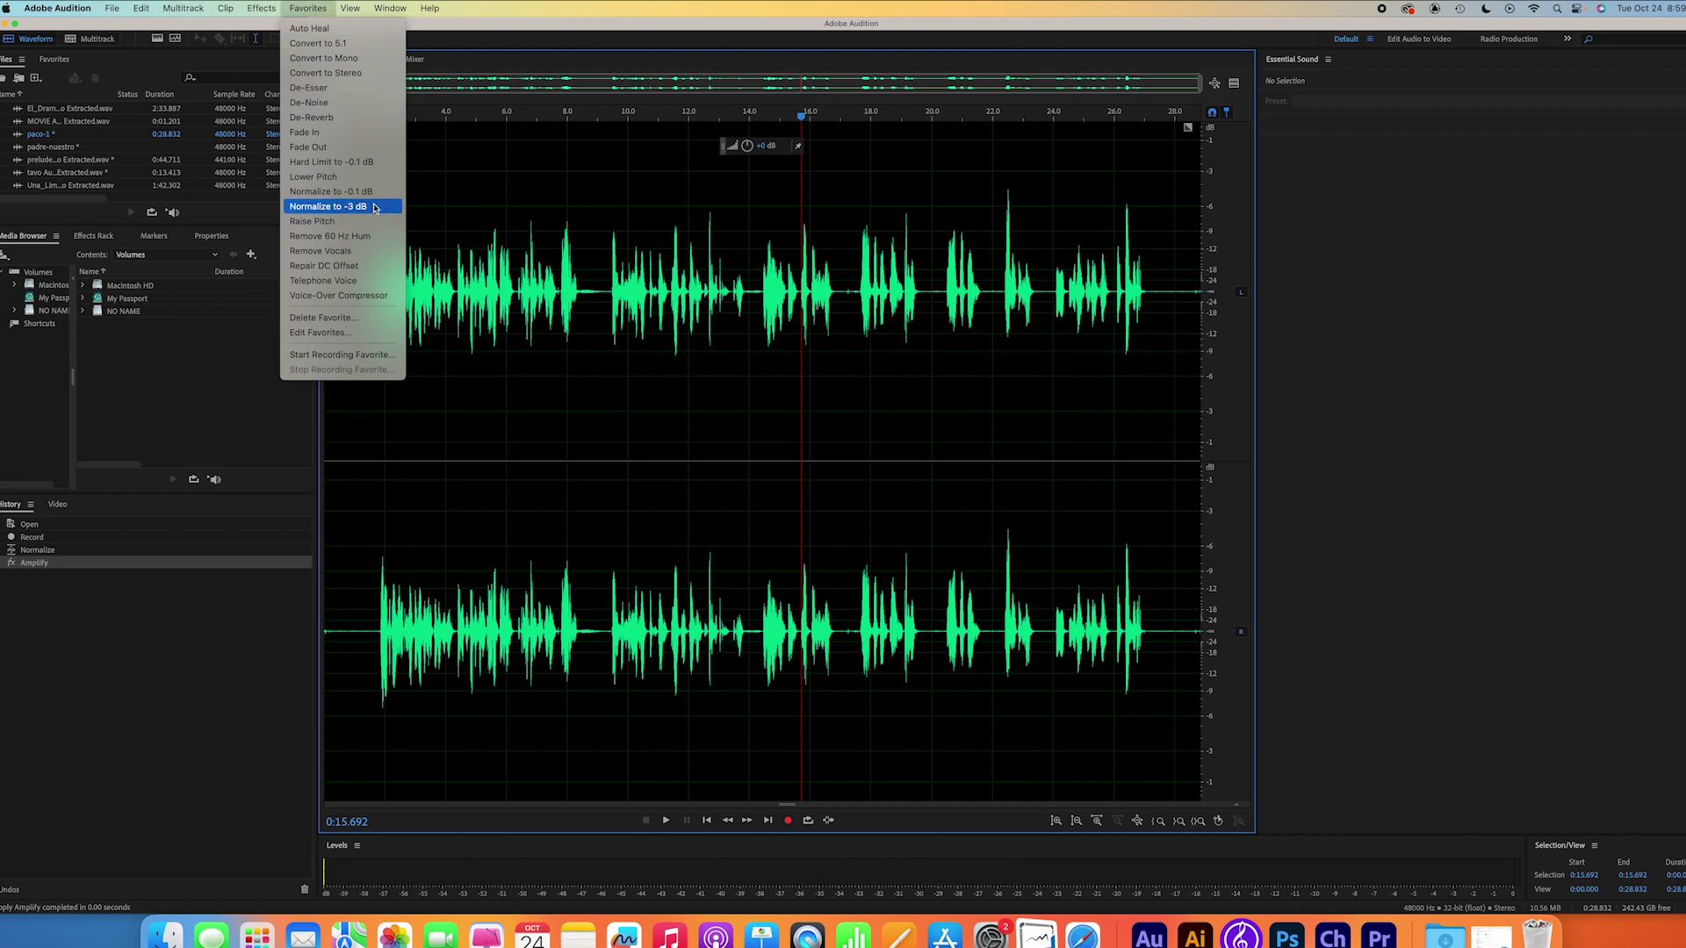
left_click(373, 207)
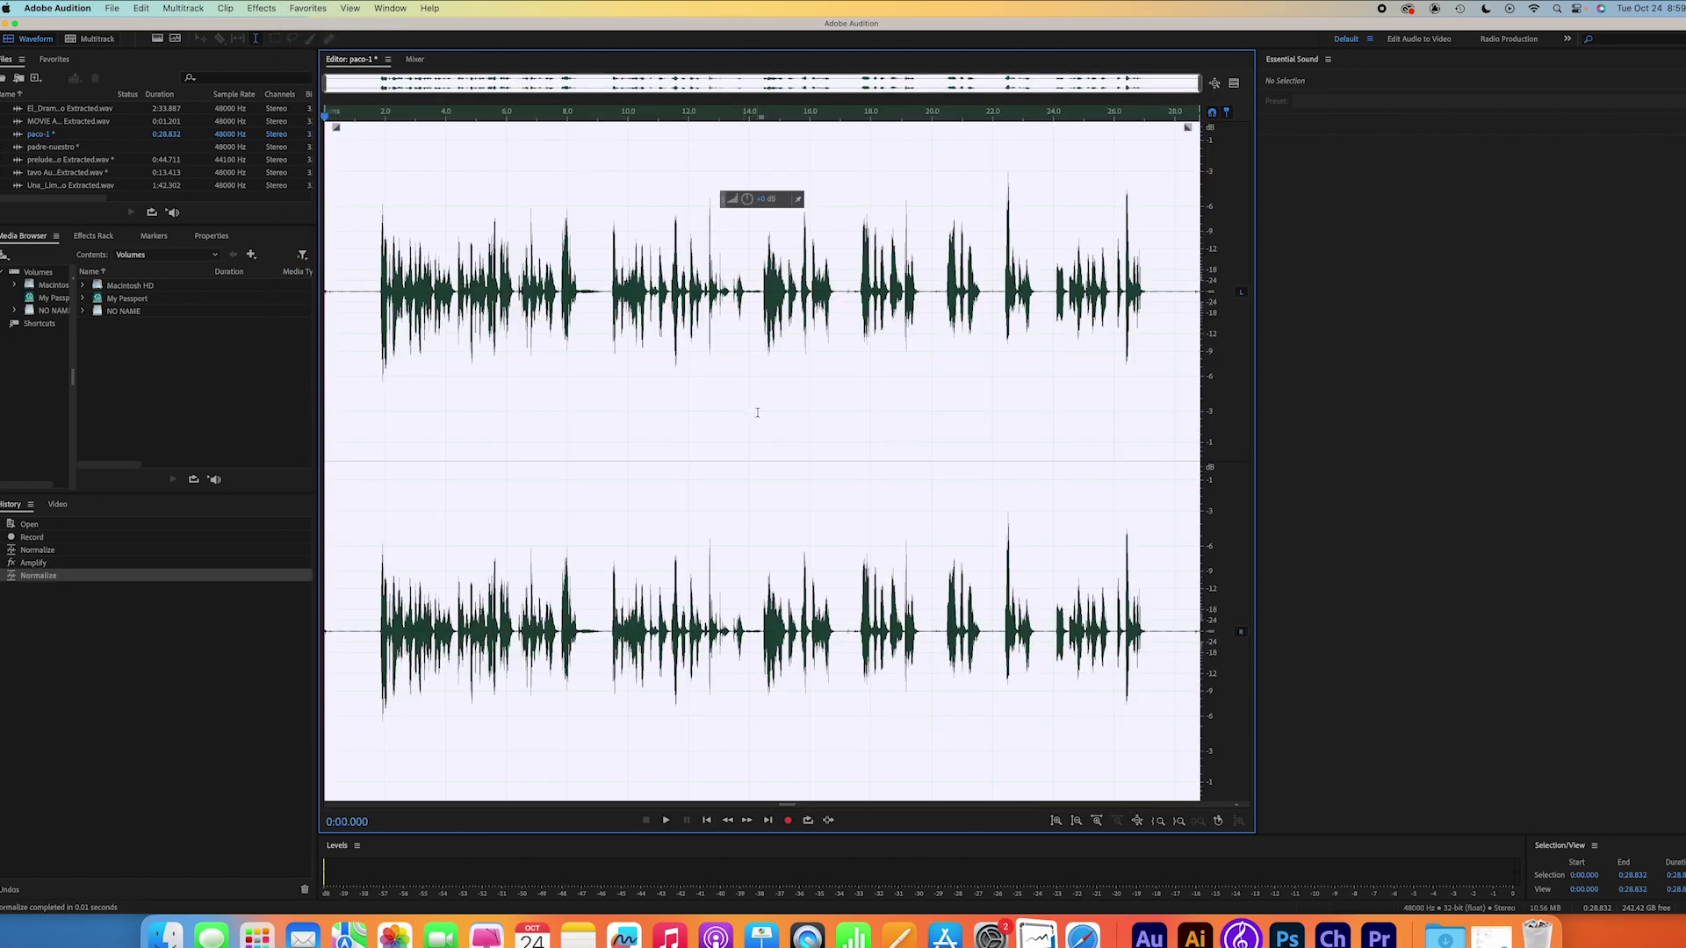
left_click(757, 413)
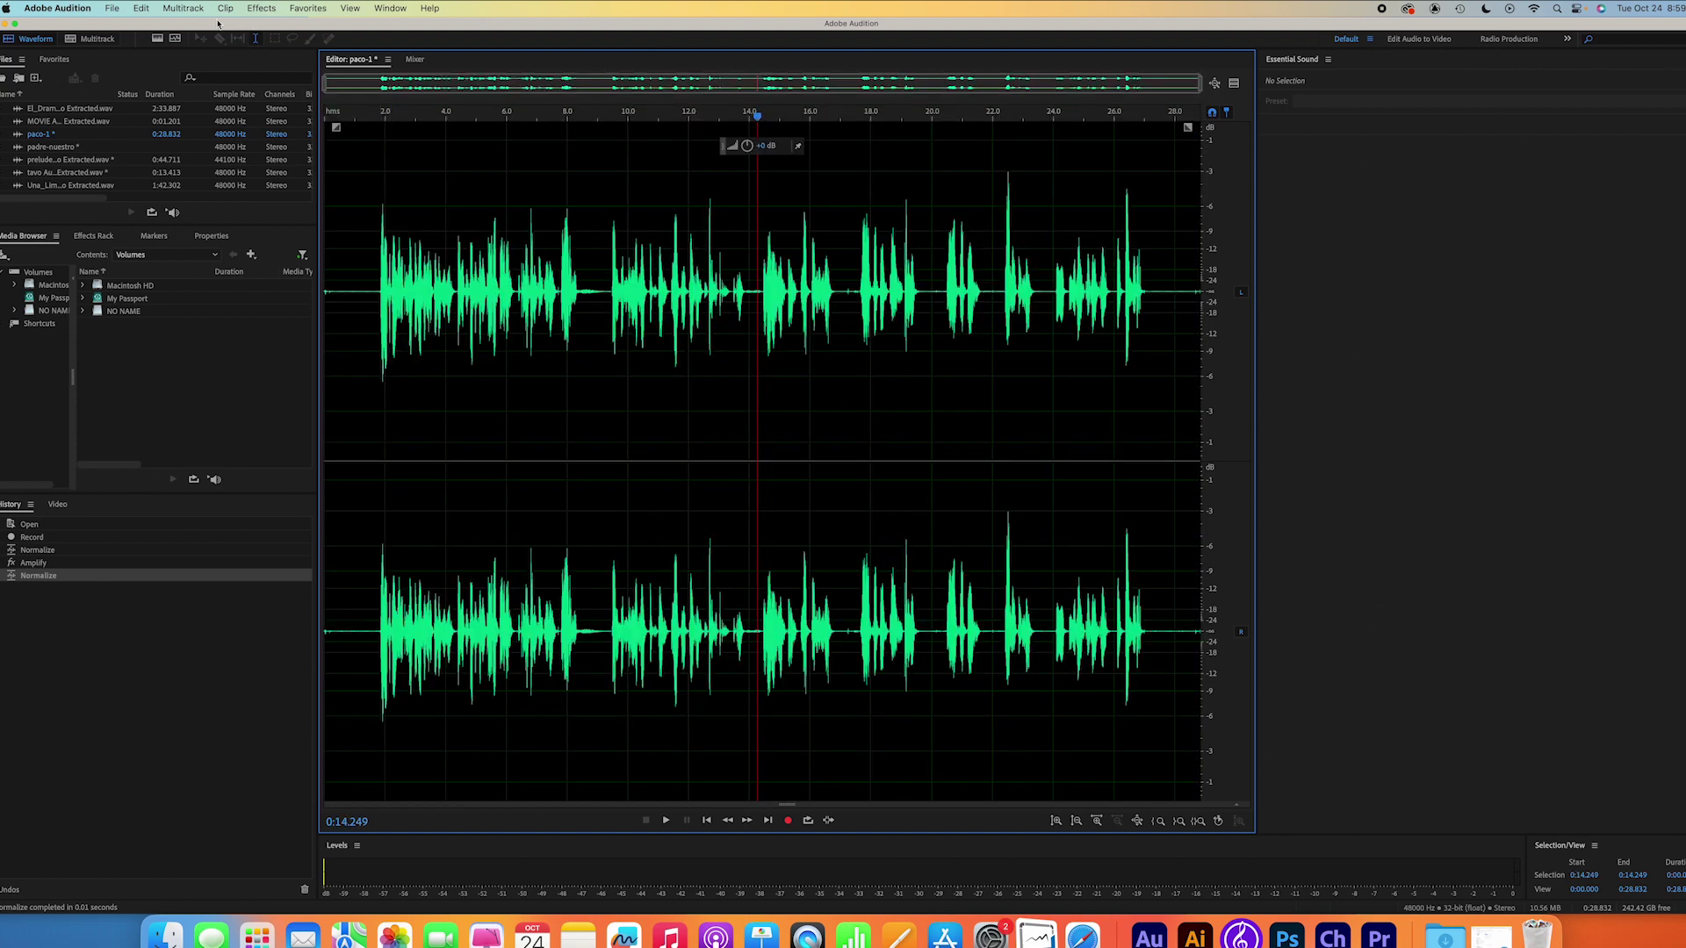
left_click(112, 10)
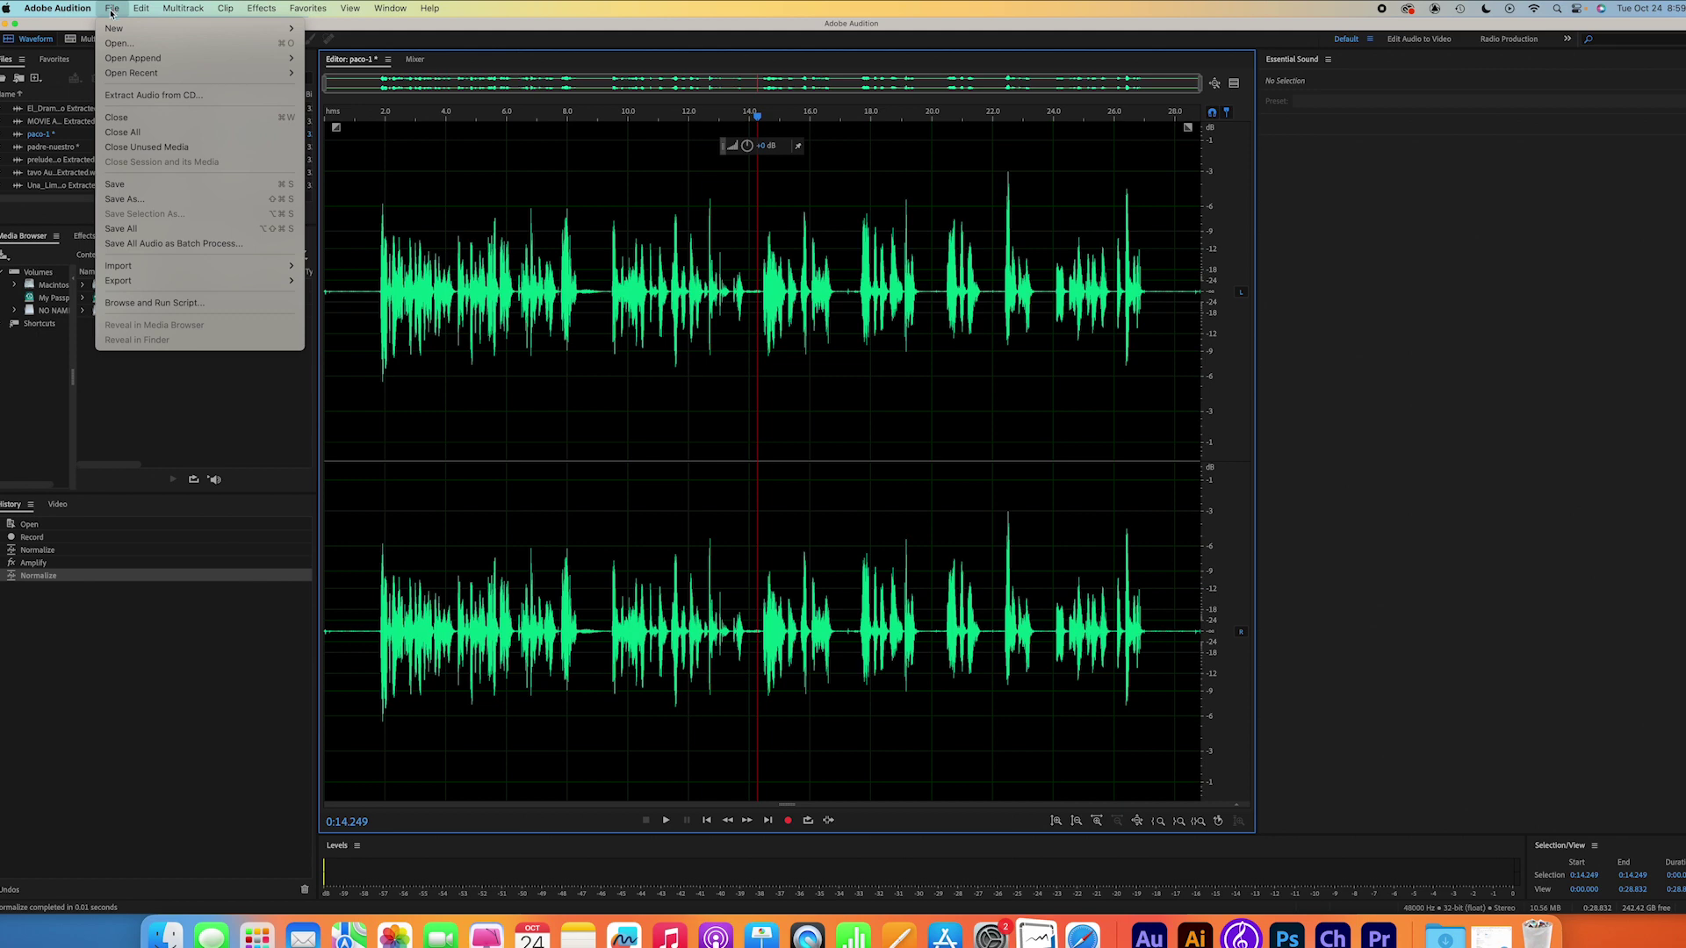
Step: Save the Audition recording as paco-1.mp3 in MP3 Audio format
left_click(154, 189)
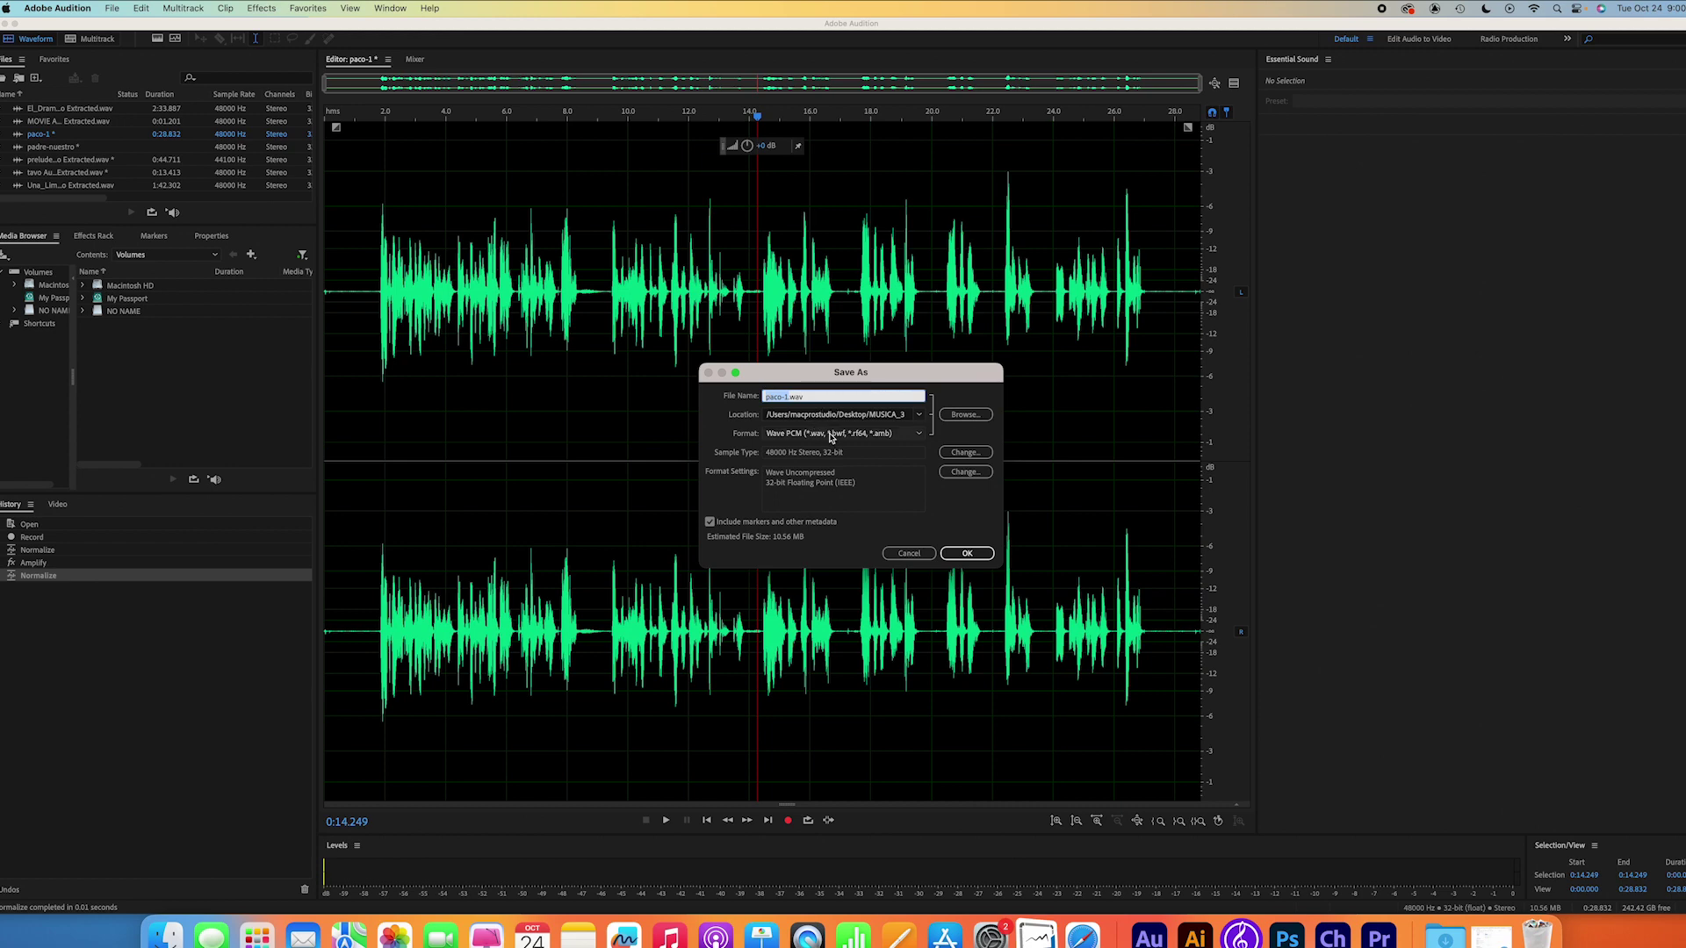
left_click(820, 436)
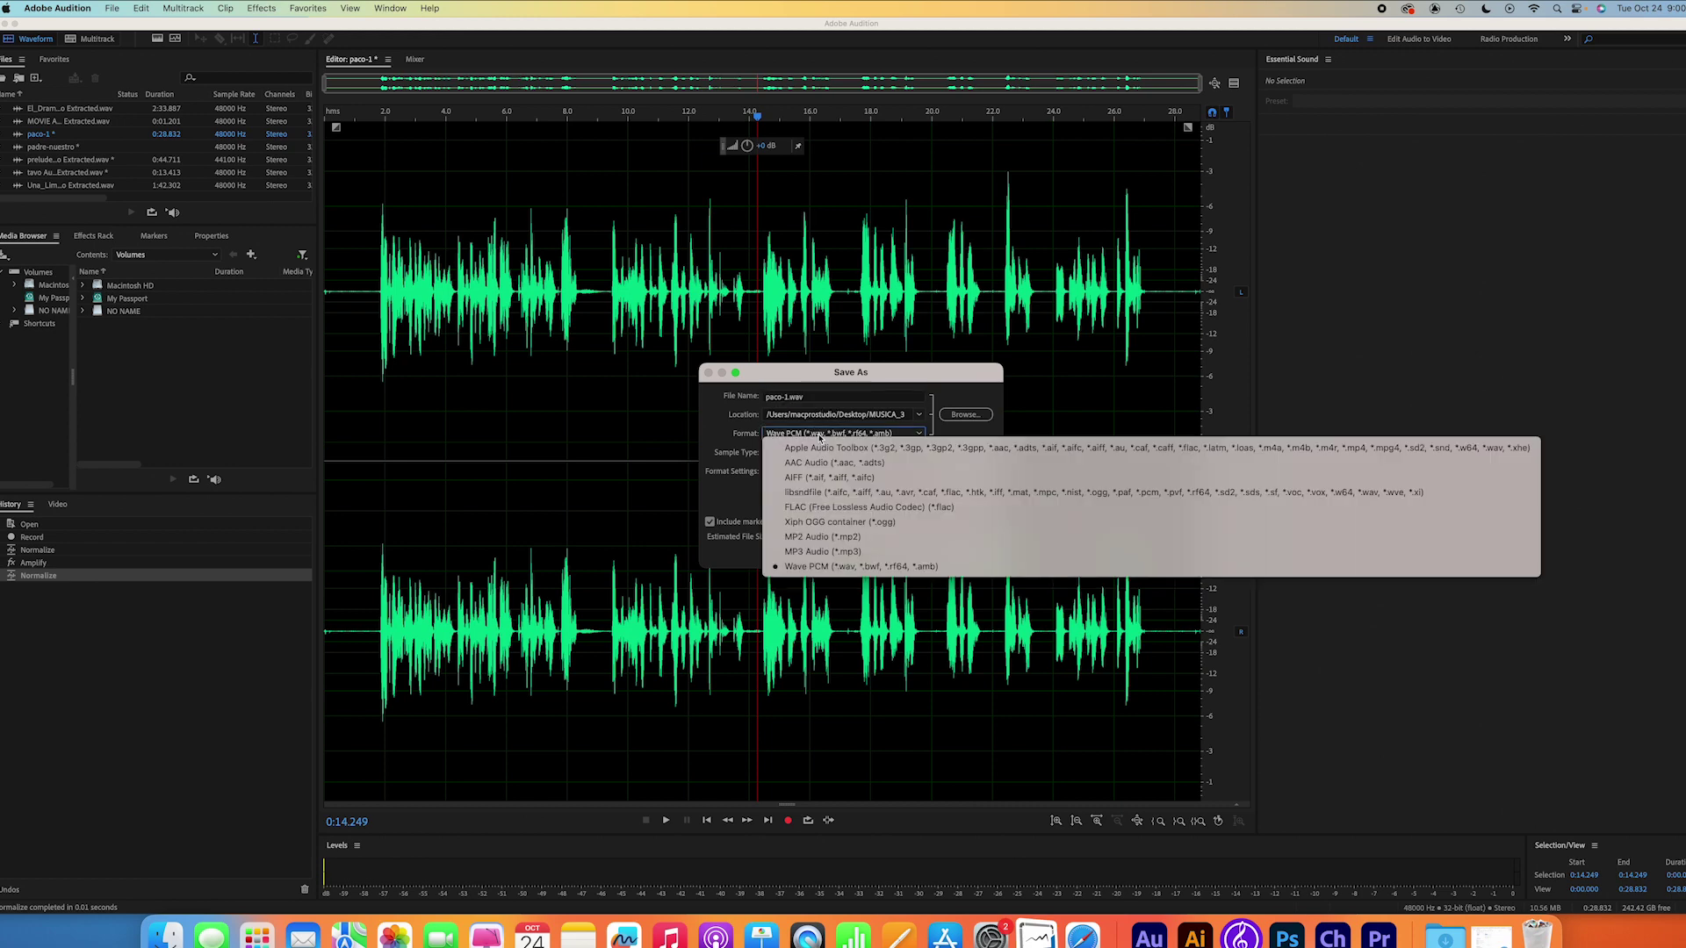
left_click(835, 552)
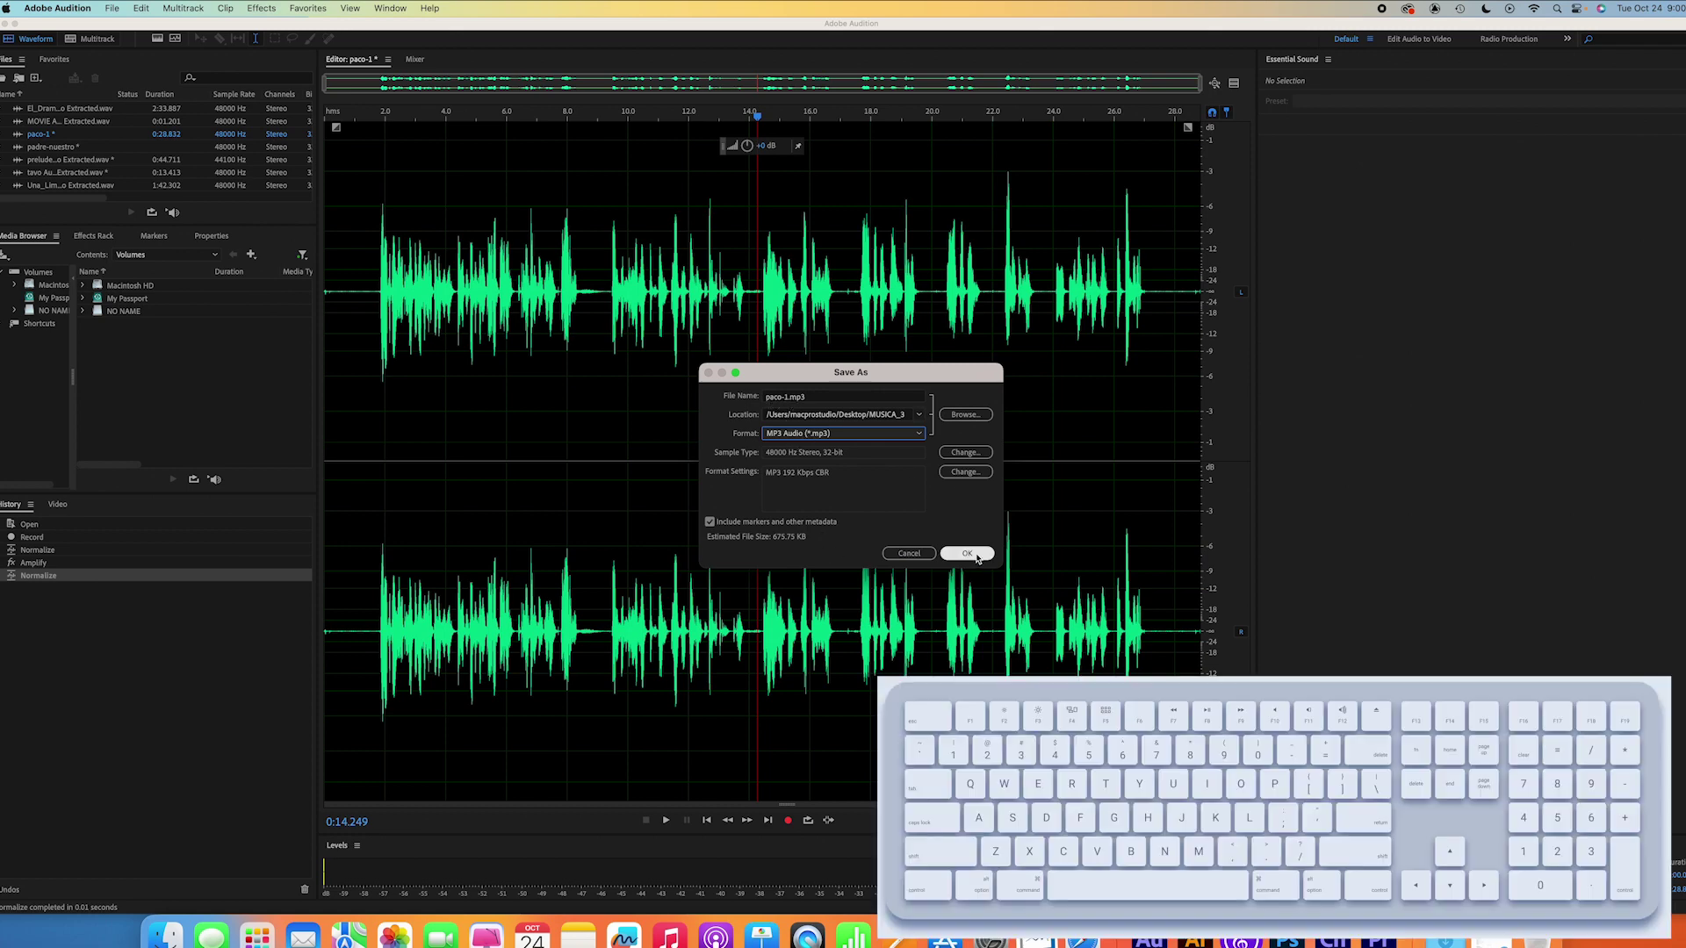
left_click(967, 554)
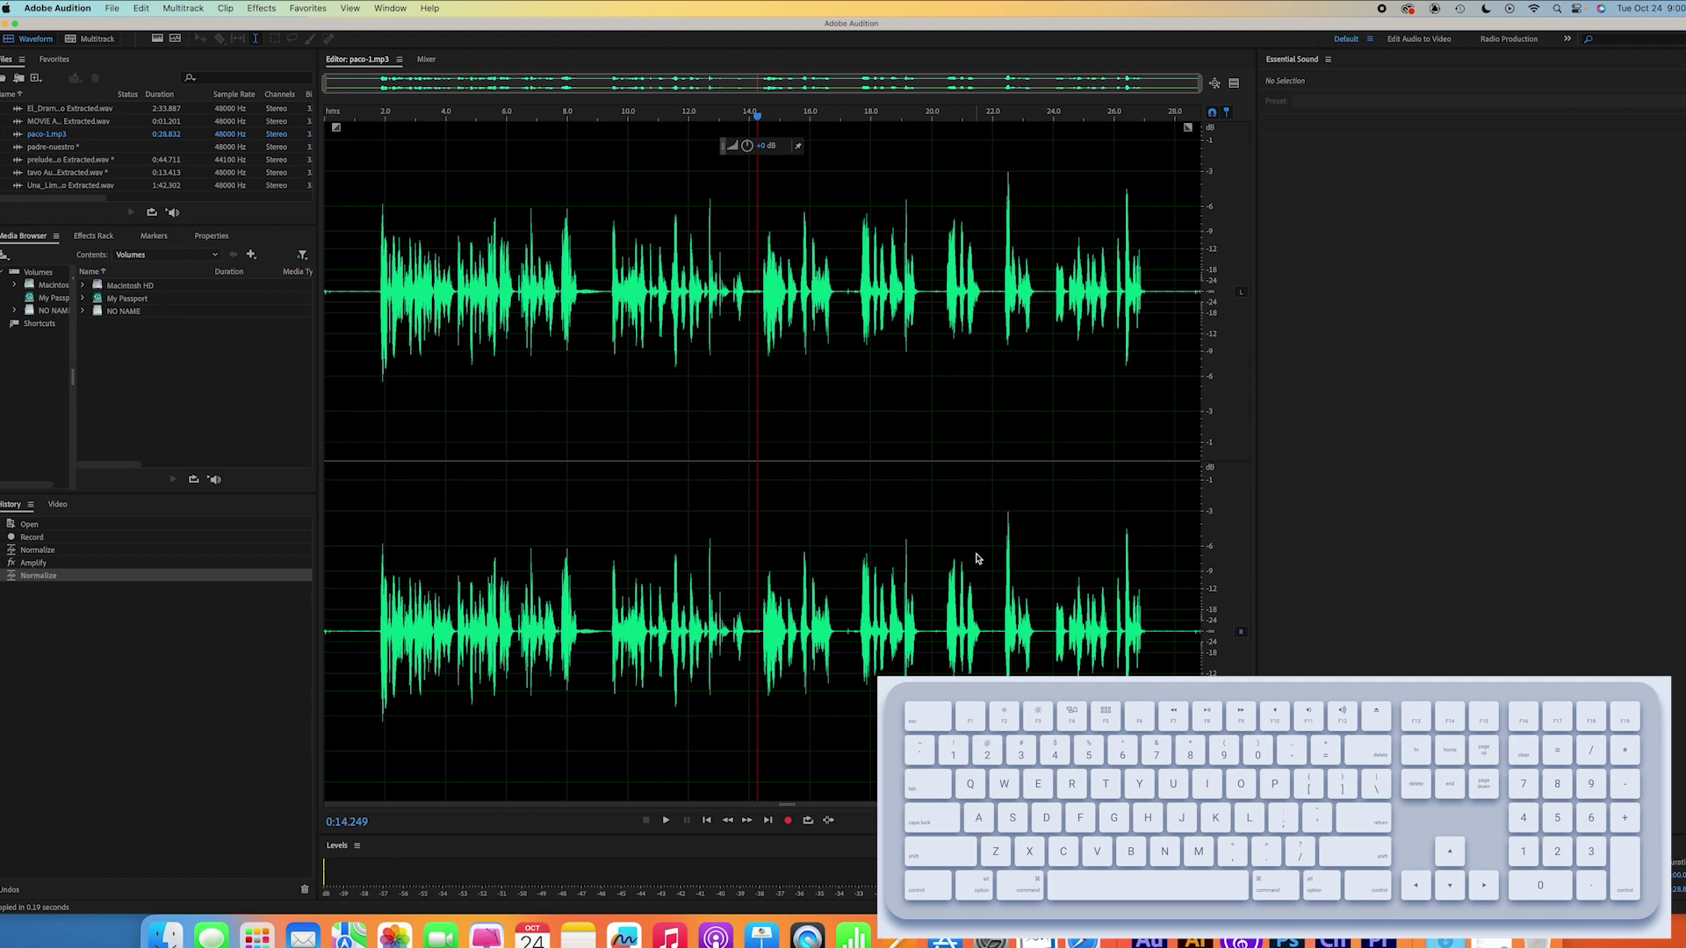
Step: Save and close paco-1.mp3, then hide Audition with Cmd+H
left_click(631, 397)
key("super")
key("super+s")
key("super+w")
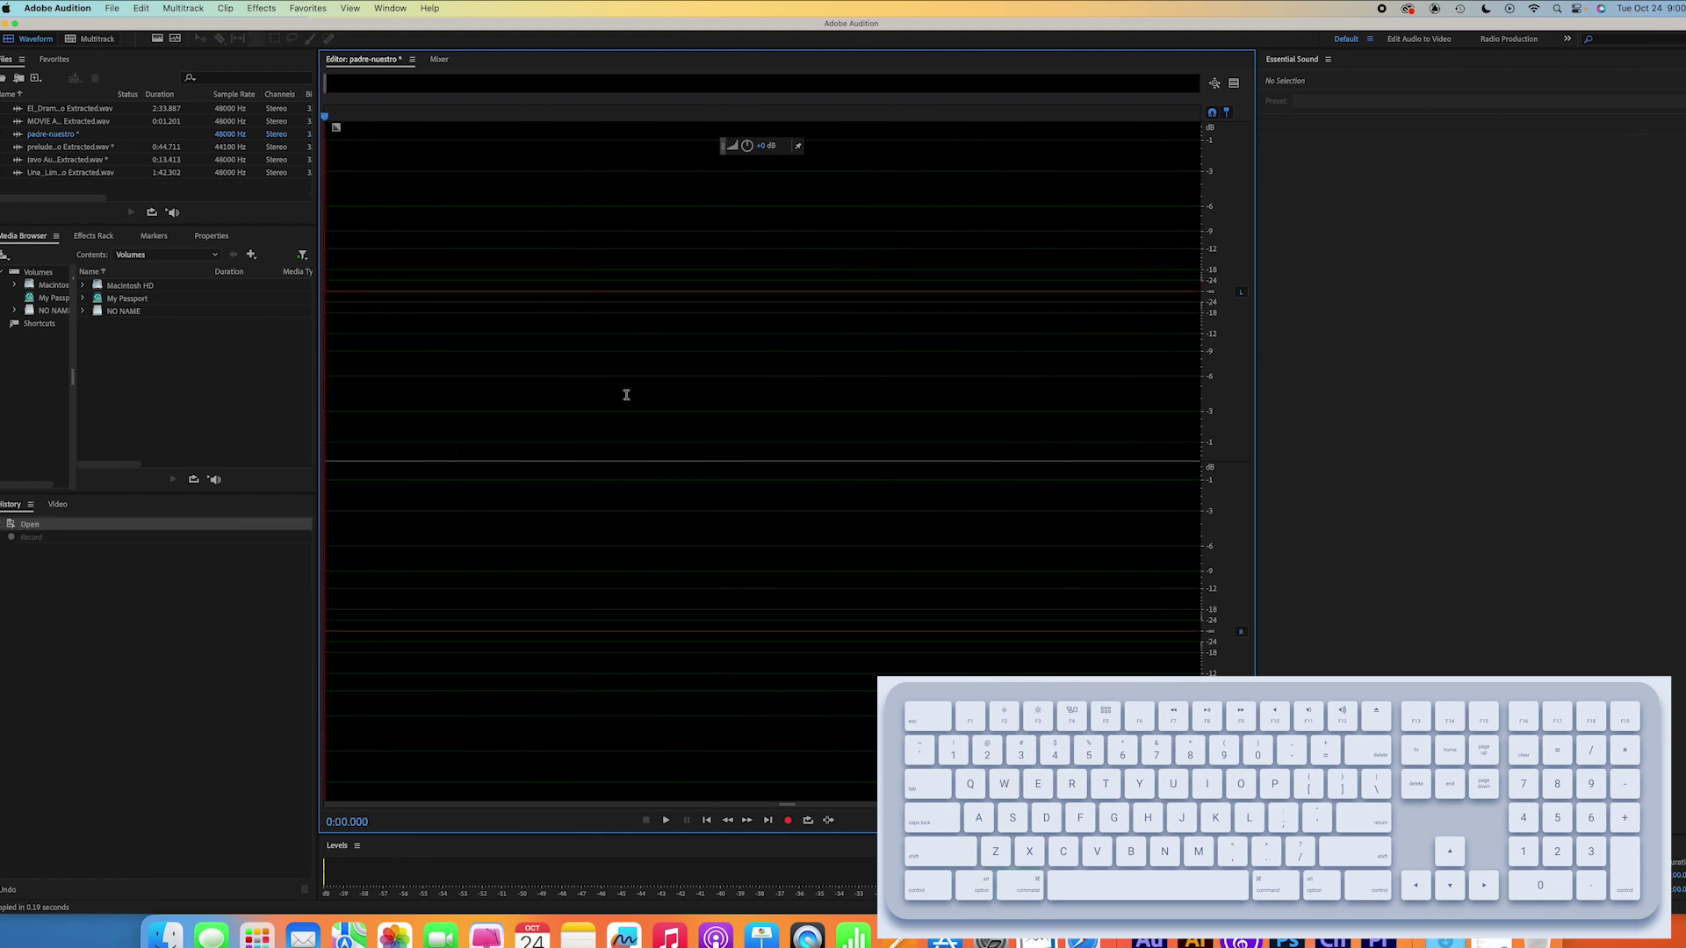
key("super")
key("super+h")
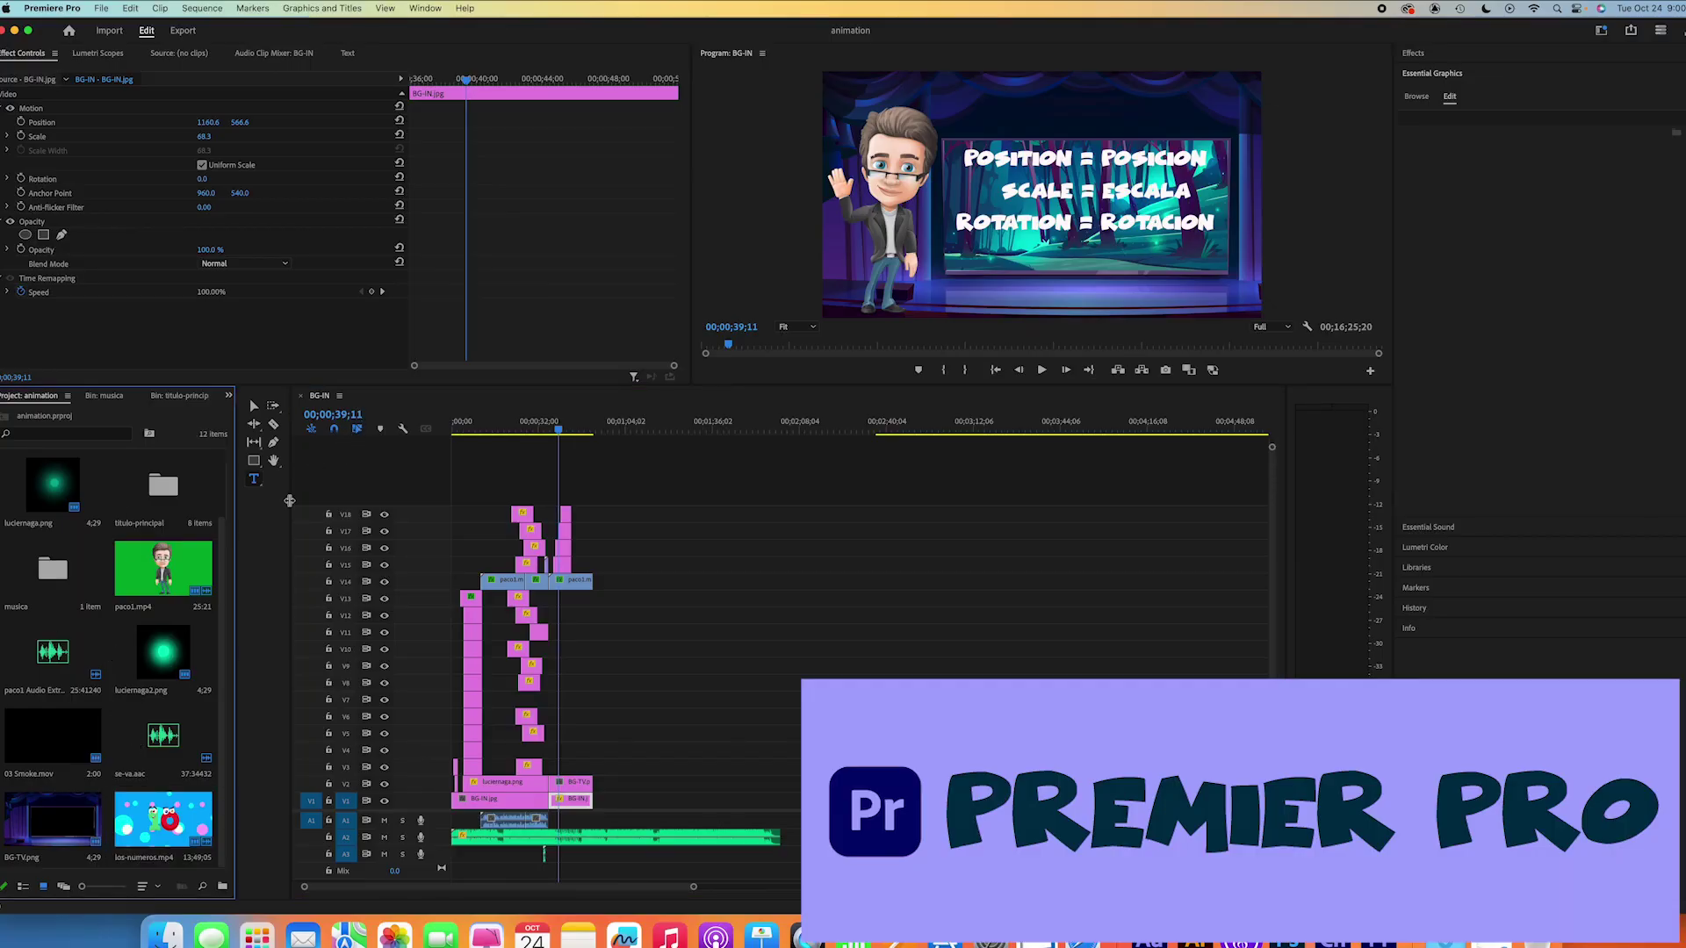
Step: Import paco-1.mp3 from the ANIMACION folder into the Premiere project
key("super+i")
scroll(746, 387, "down", 5)
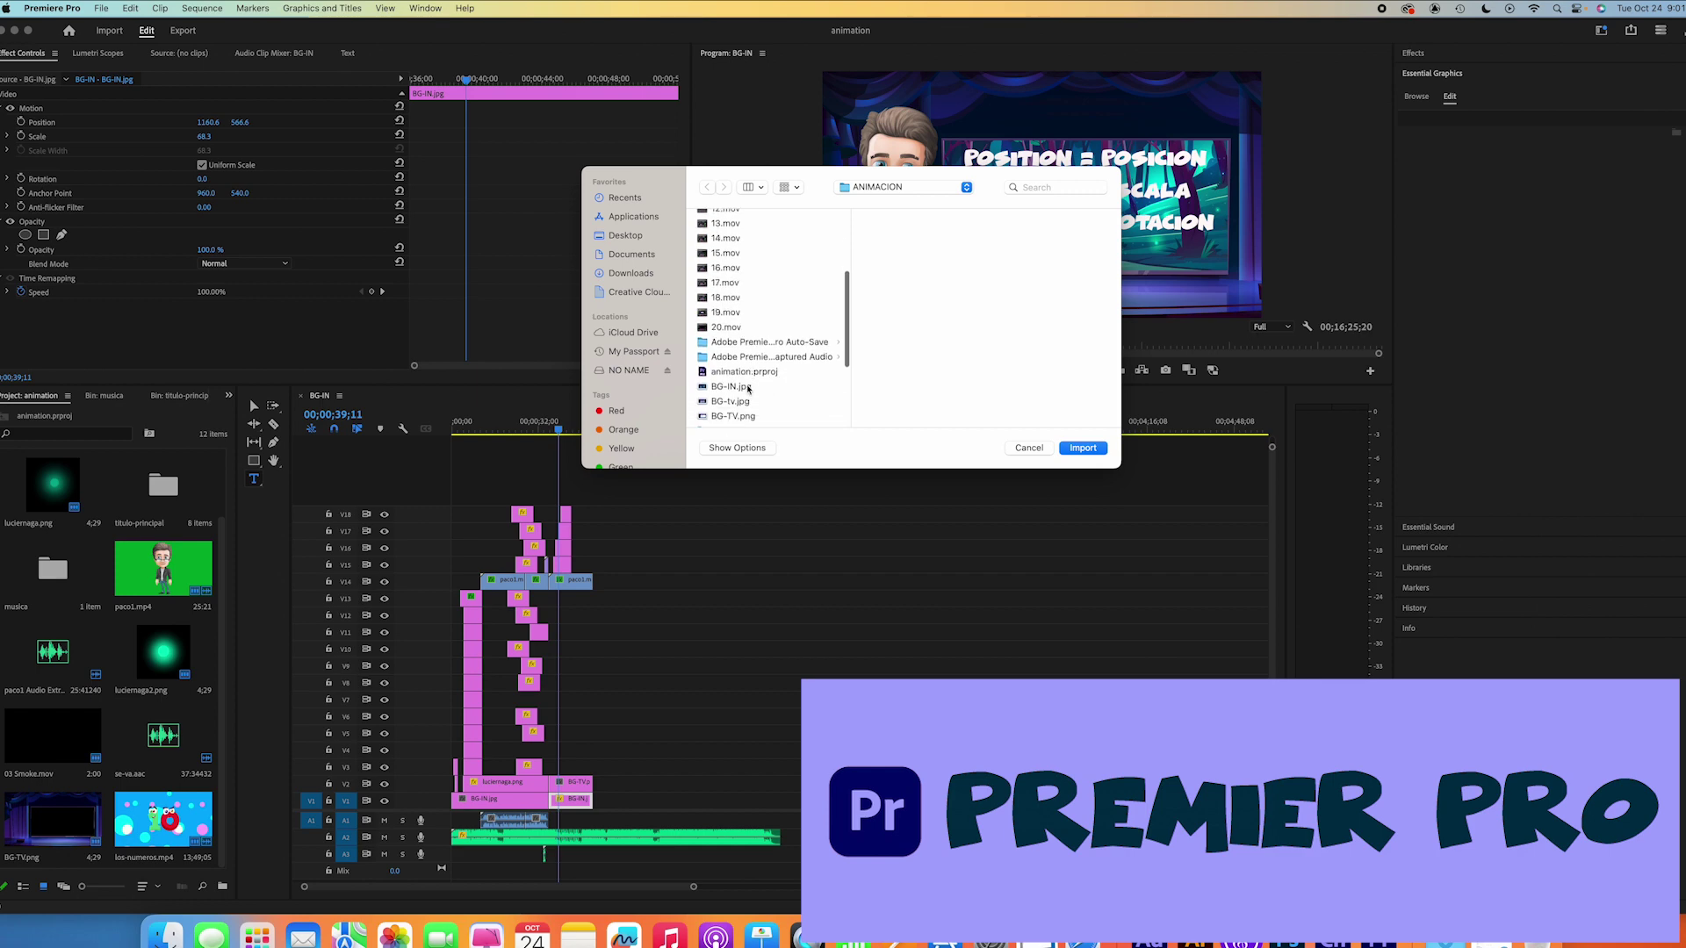
scroll(746, 387, "down", 5)
scroll(749, 389, "down", 3)
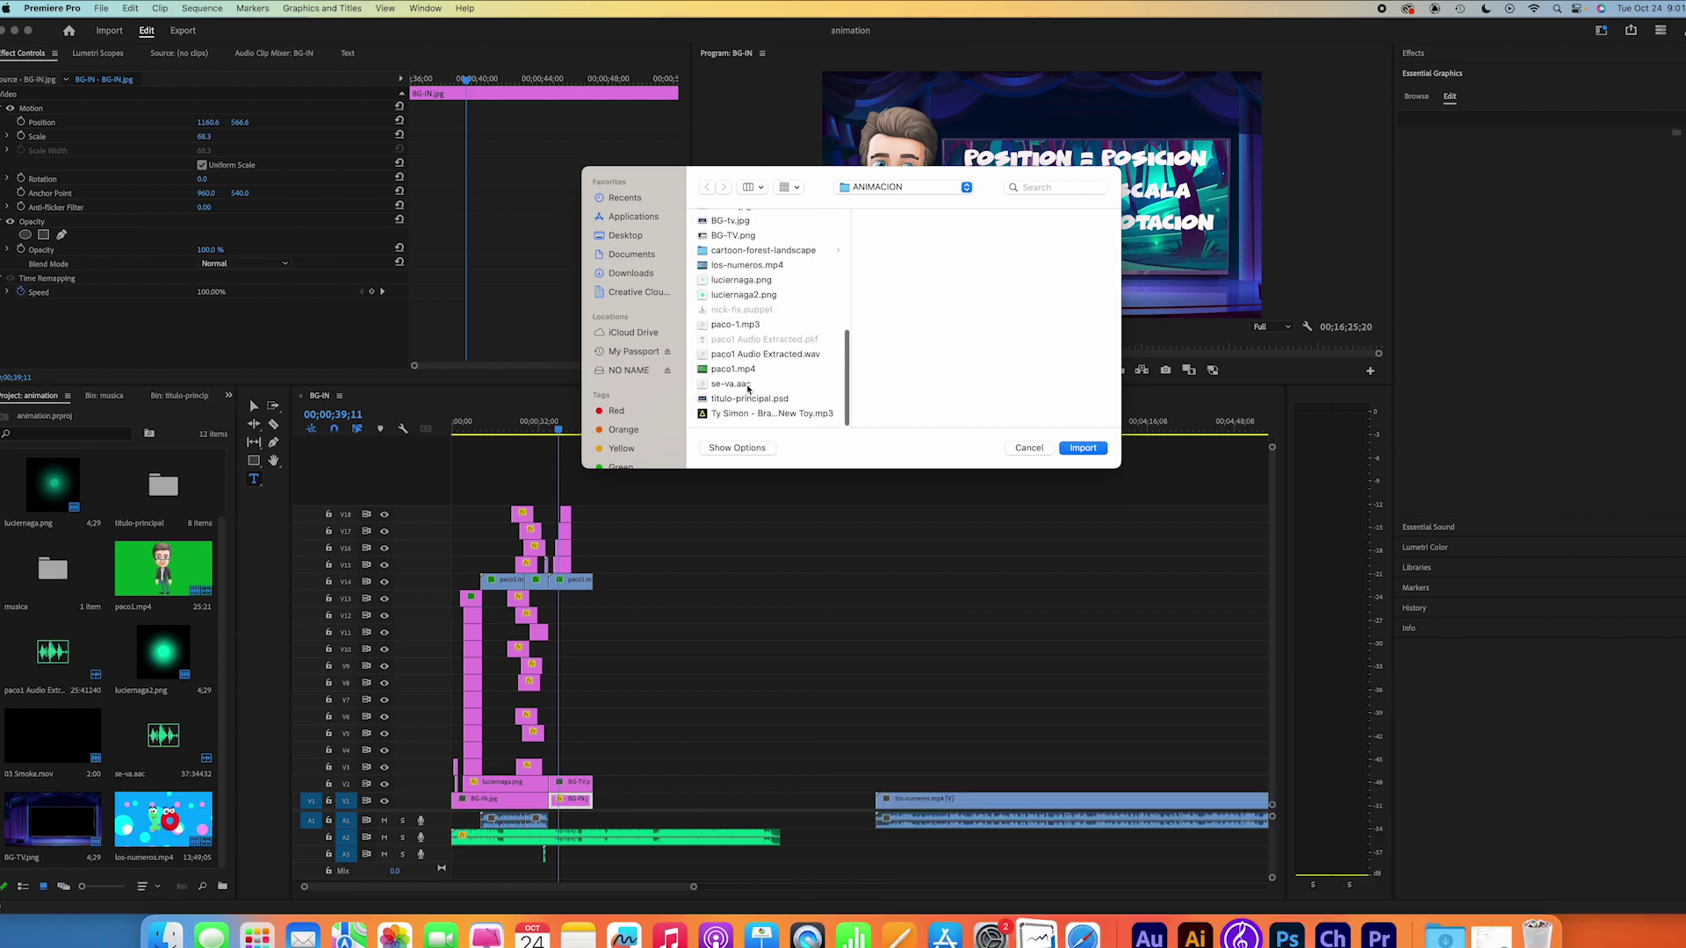
left_click(728, 328)
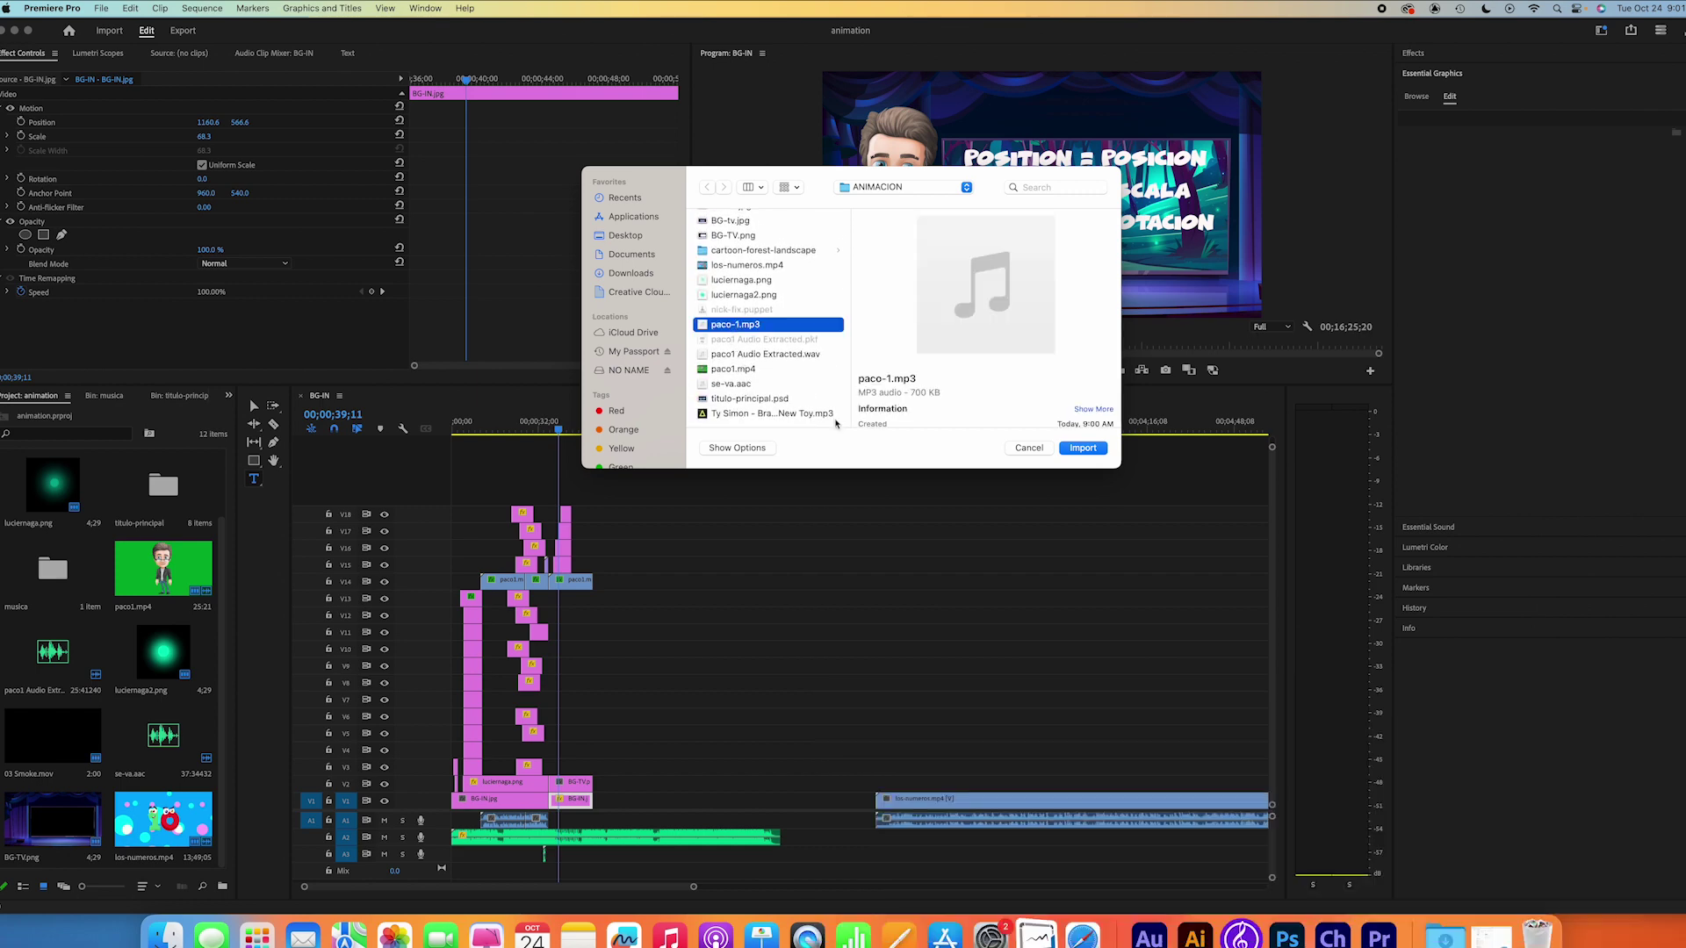
left_click(1091, 452)
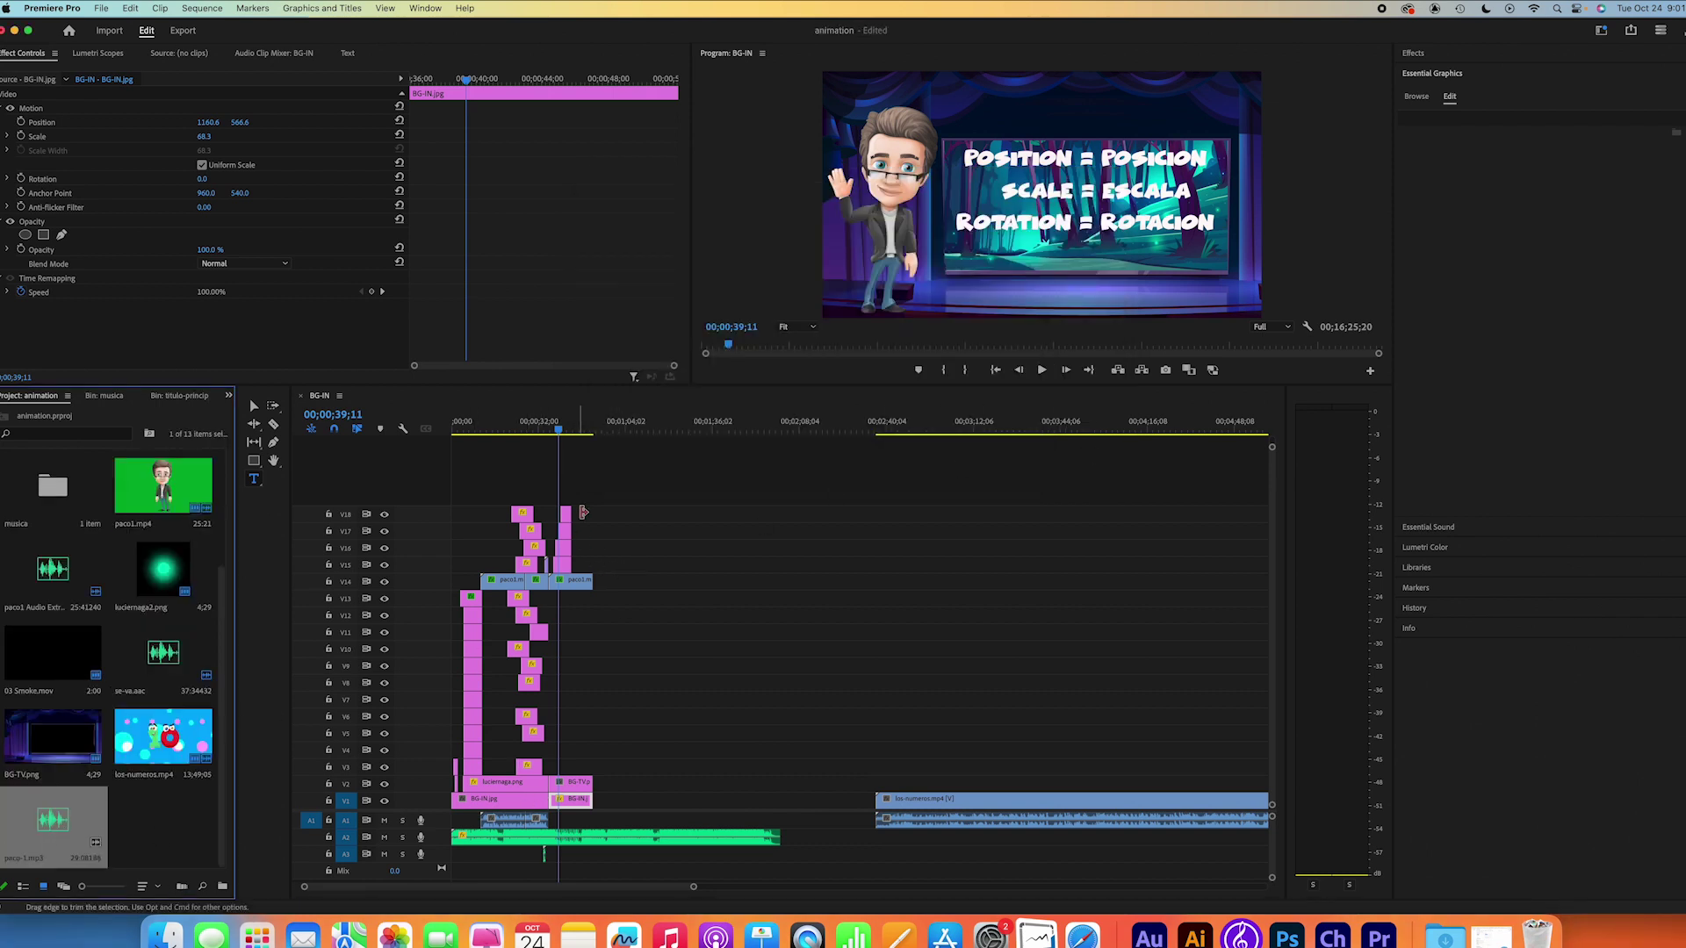
Step: Zoom the timeline into the 30–40 second stretch and preview playback from 00;00;33;10
left_click(543, 432)
left_click_drag(544, 432, 542, 432)
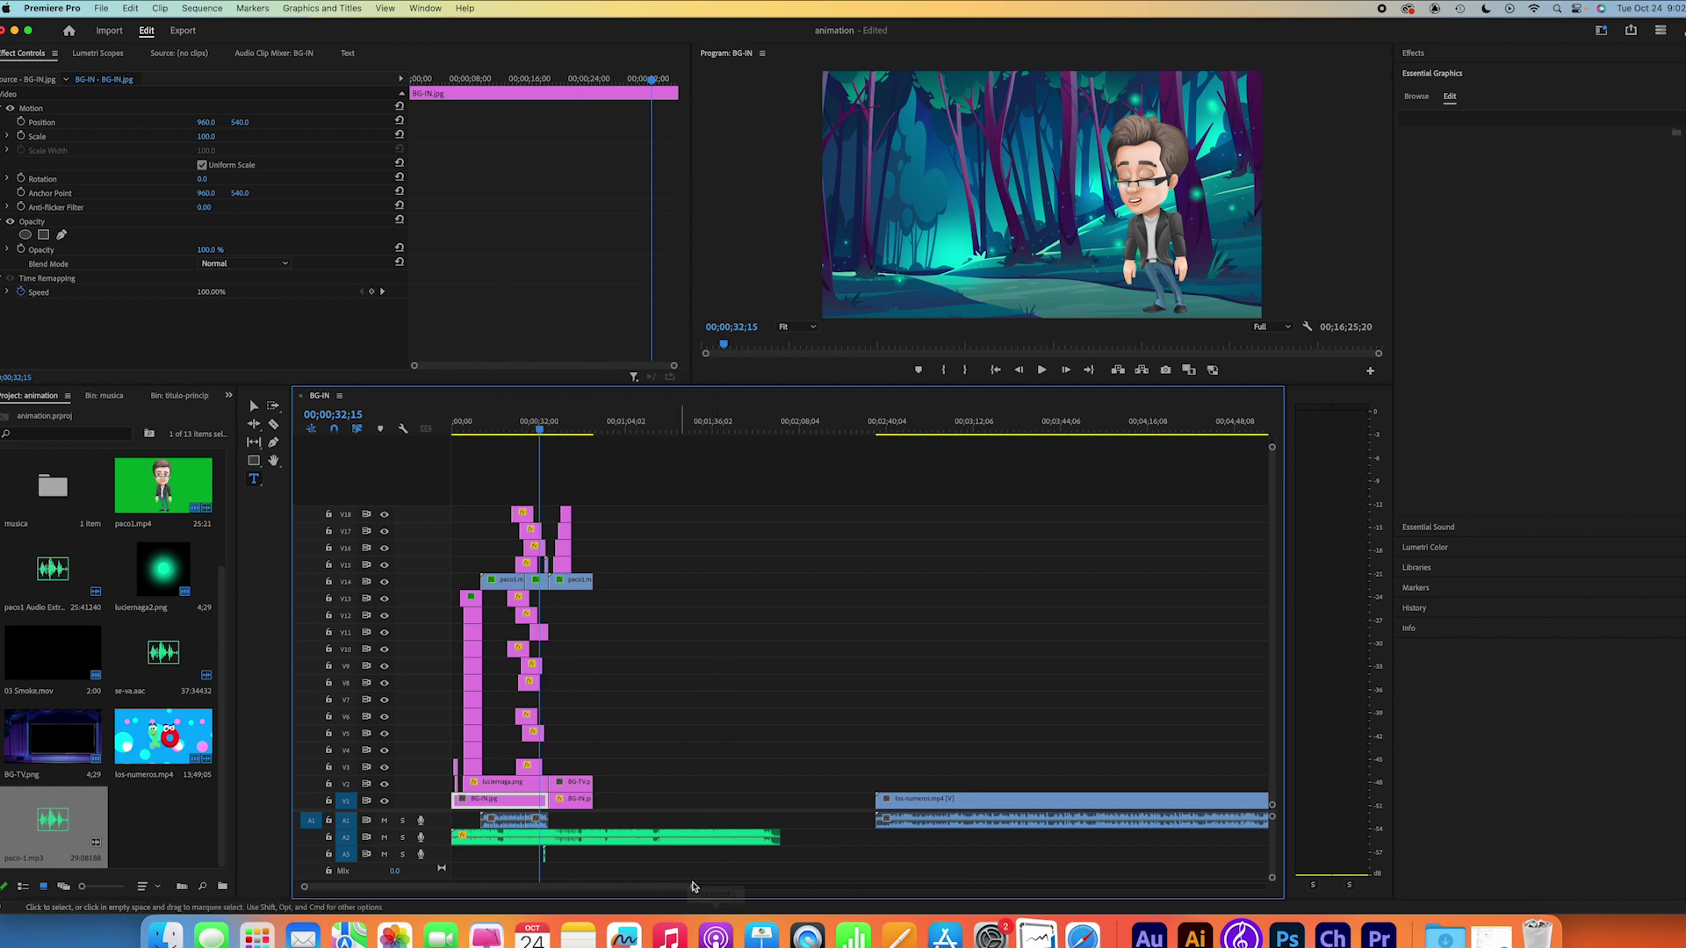
left_click_drag(693, 889, 647, 891)
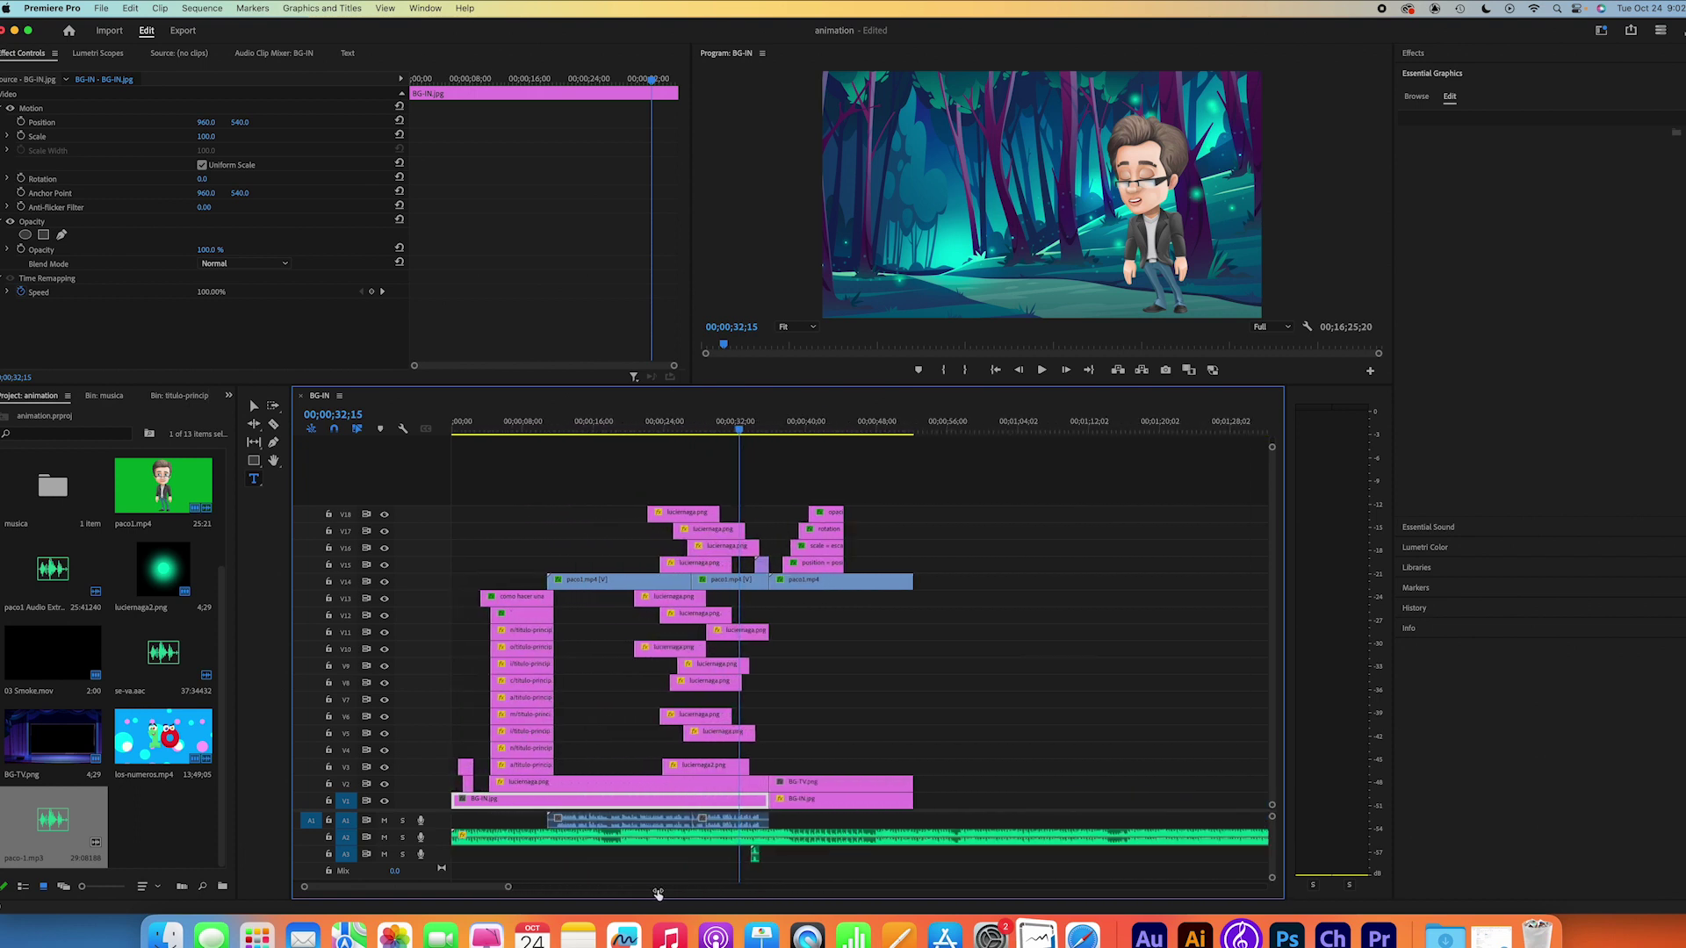
left_click_drag(647, 891, 637, 889)
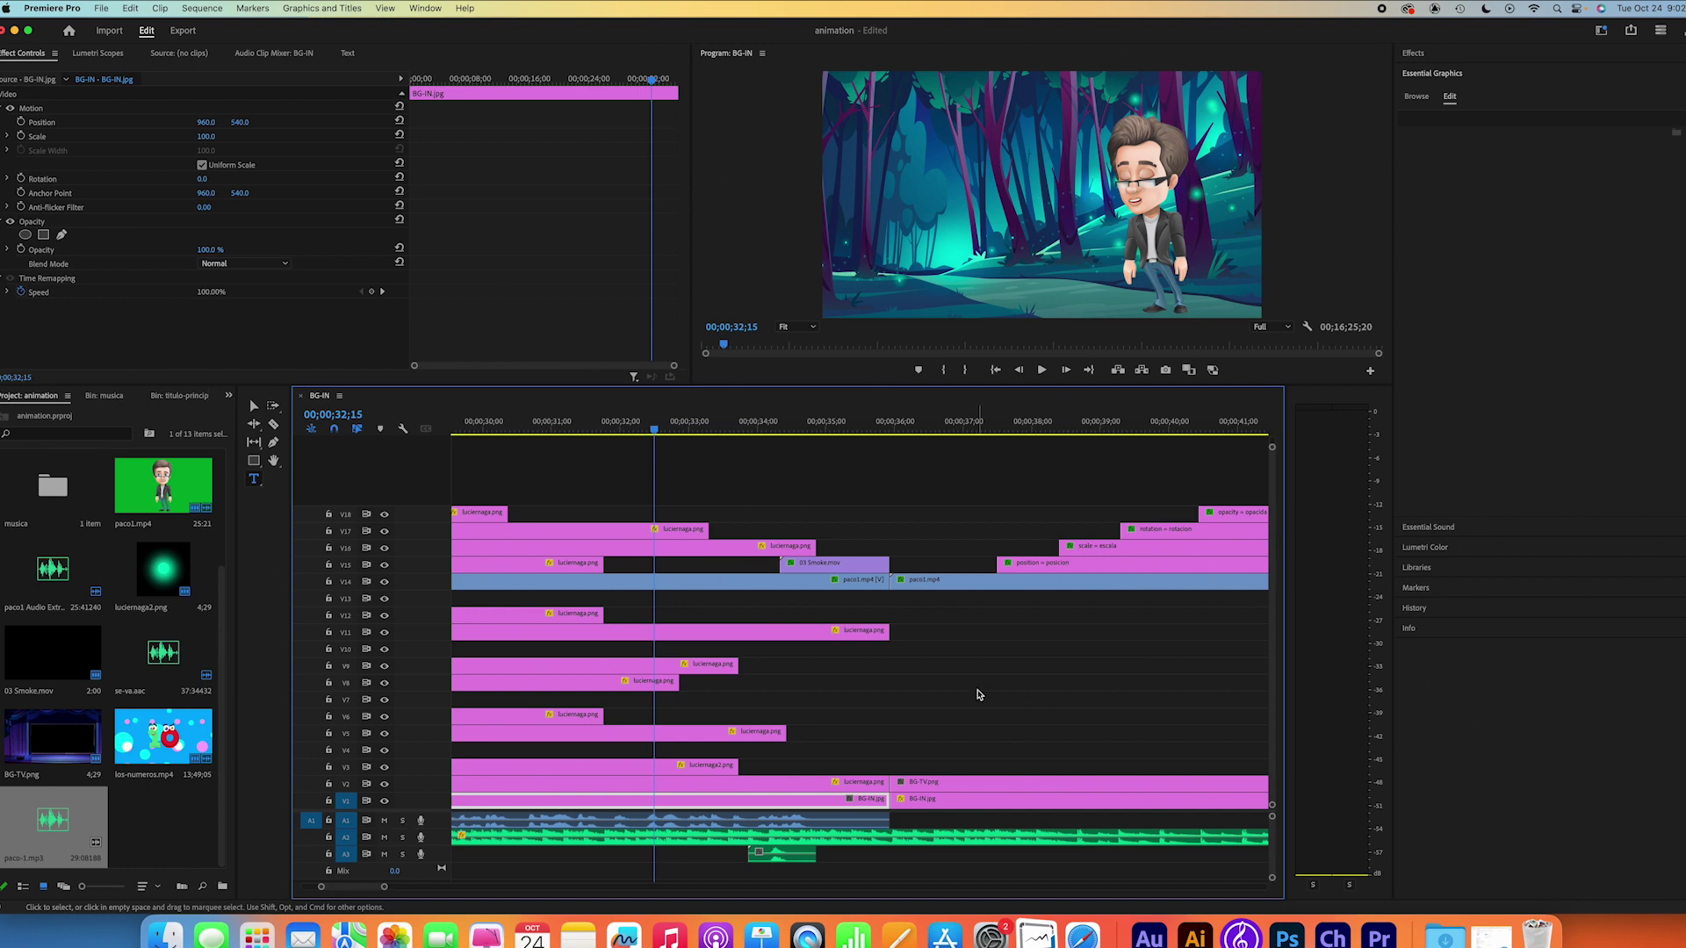
scroll(978, 688, "right", 3)
left_click(592, 430)
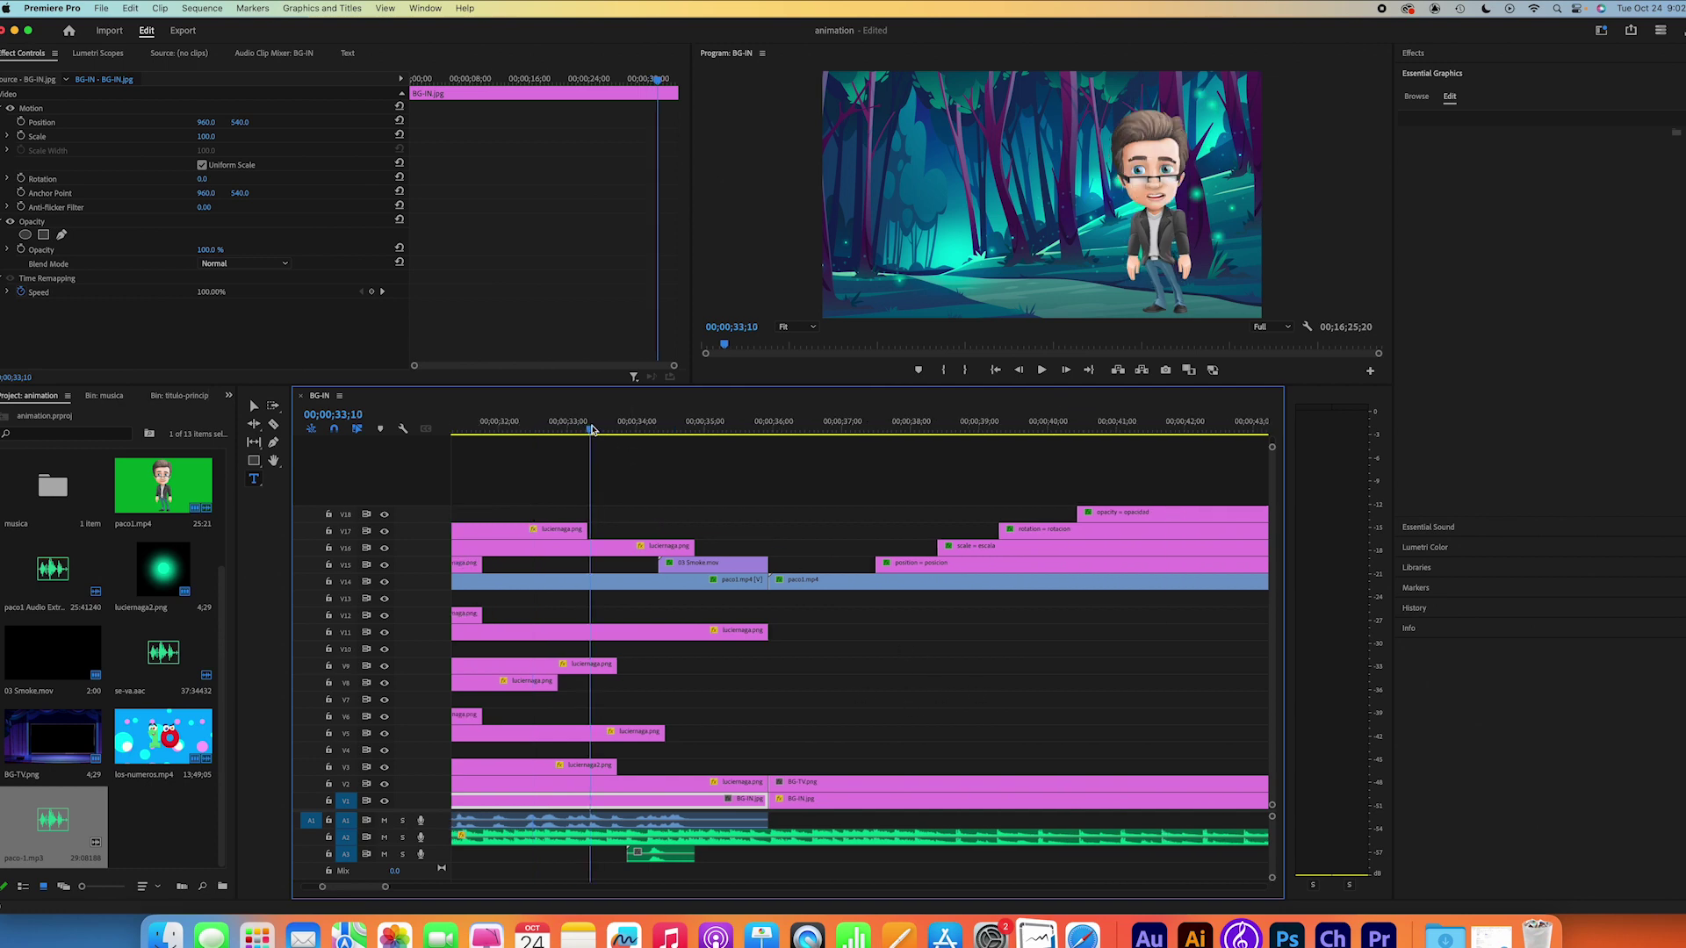
key("space")
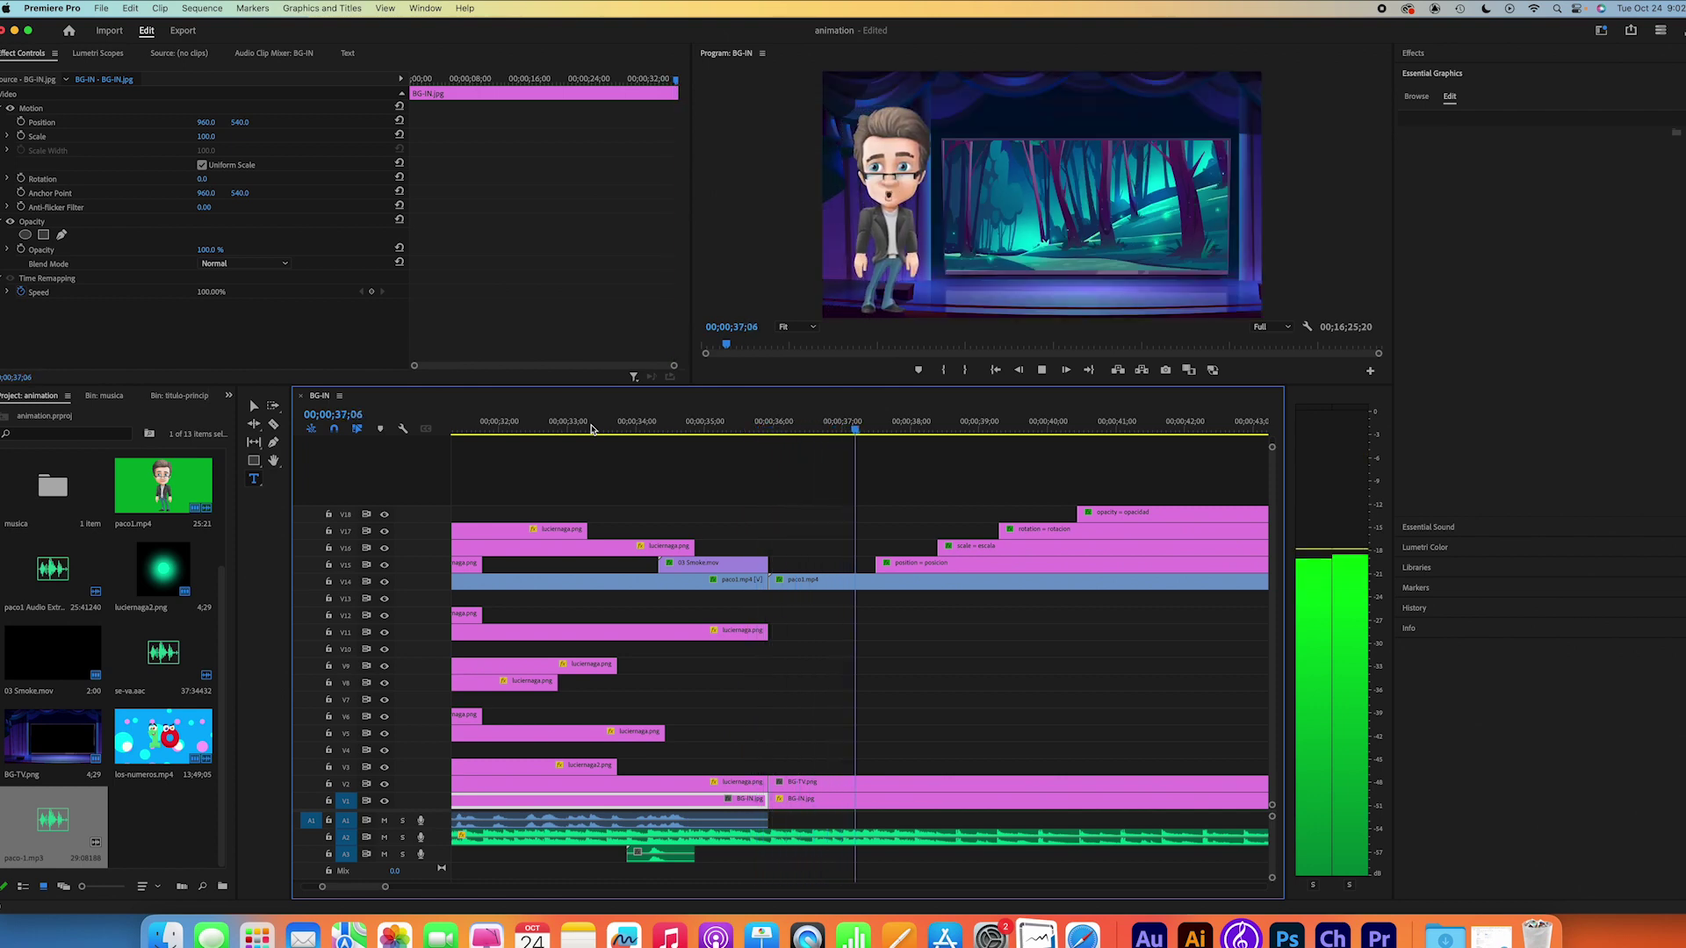
key("space")
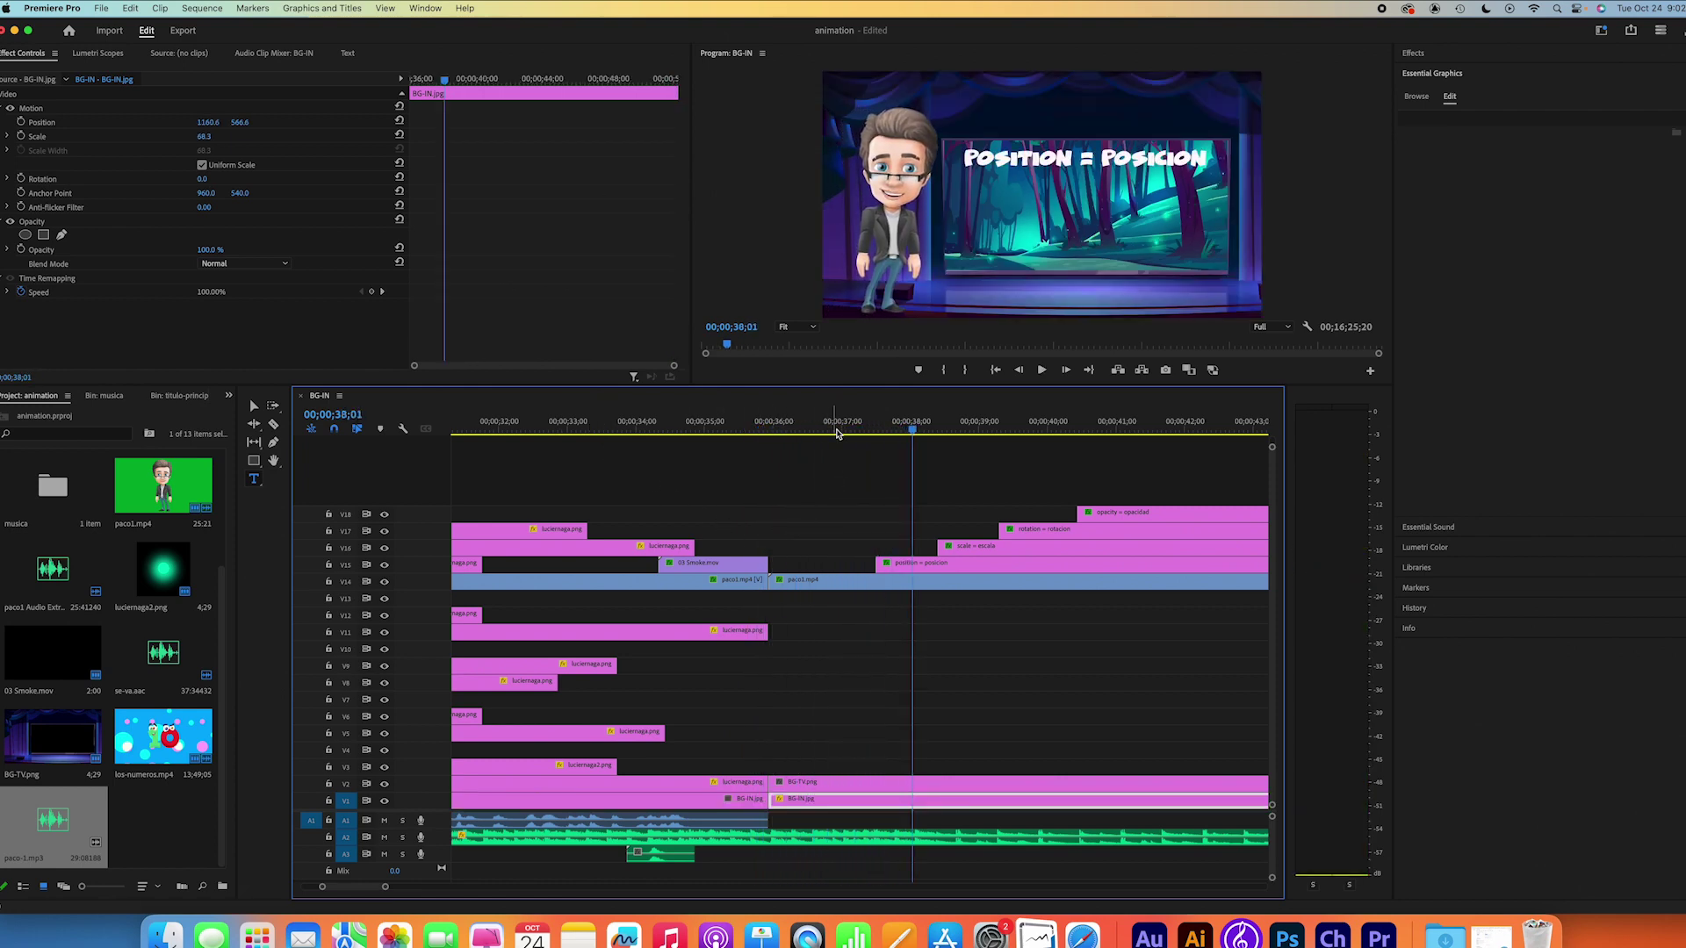
Step: Park the playhead at 00;00;37;02 and select paco-1.mp3 in the Project panel
mouse_move(837, 433)
left_mouse_down()
mouse_move(879, 434)
mouse_move(806, 436)
mouse_move(842, 437)
left_mouse_up()
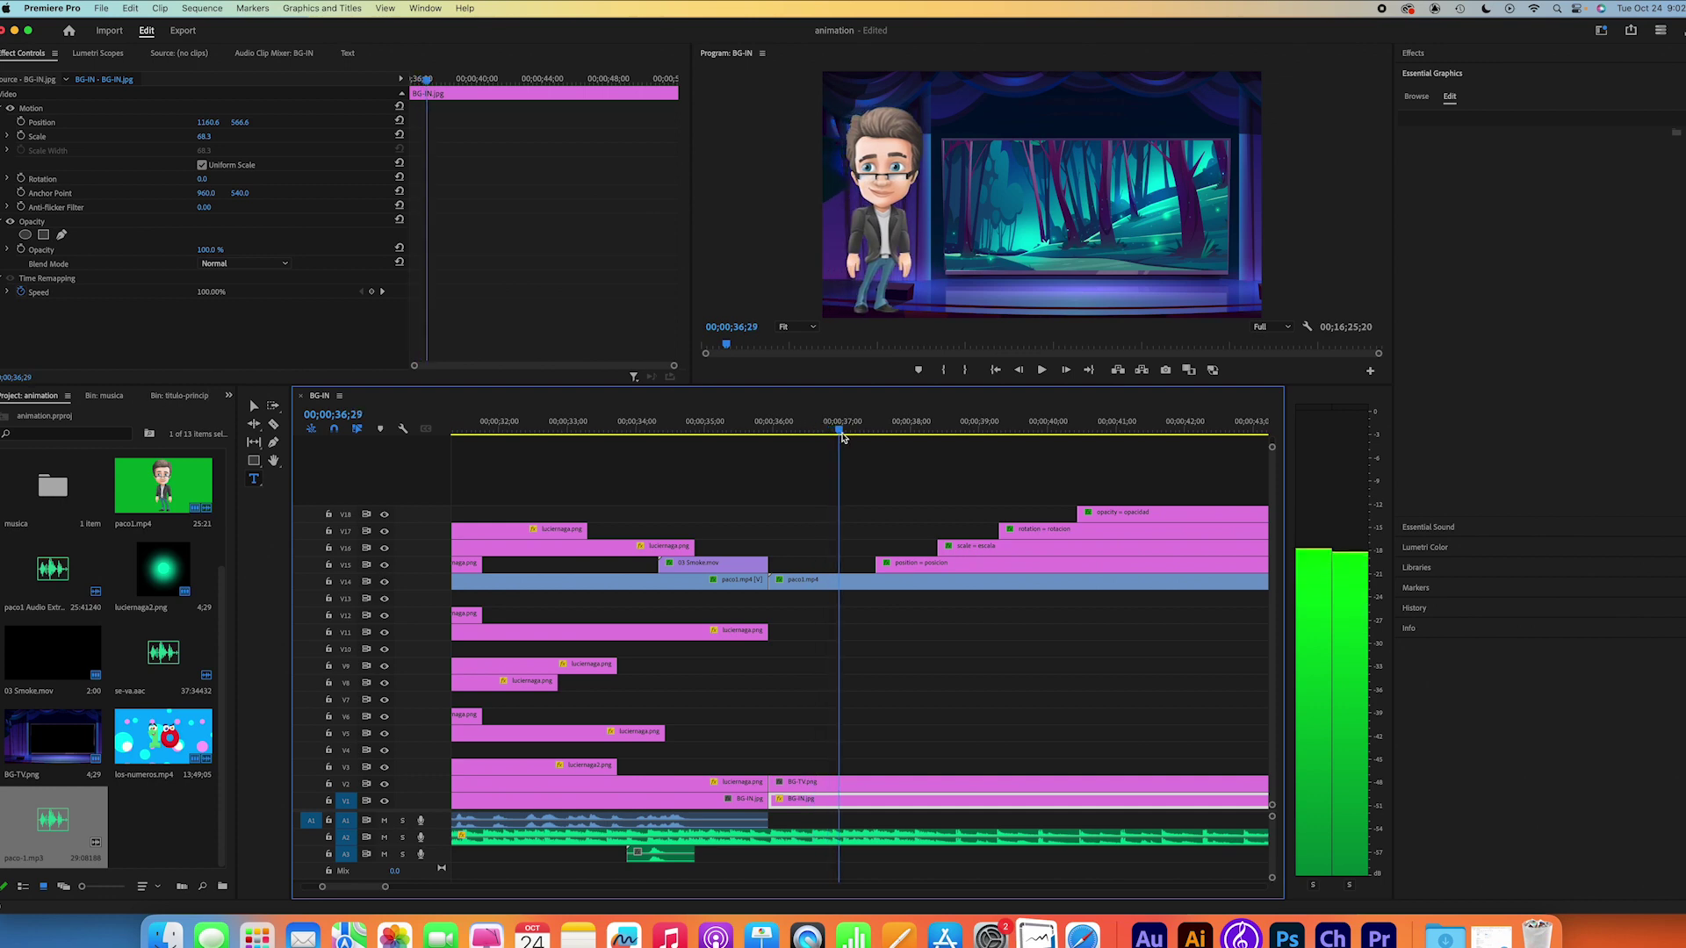
left_click_drag(842, 437, 850, 437)
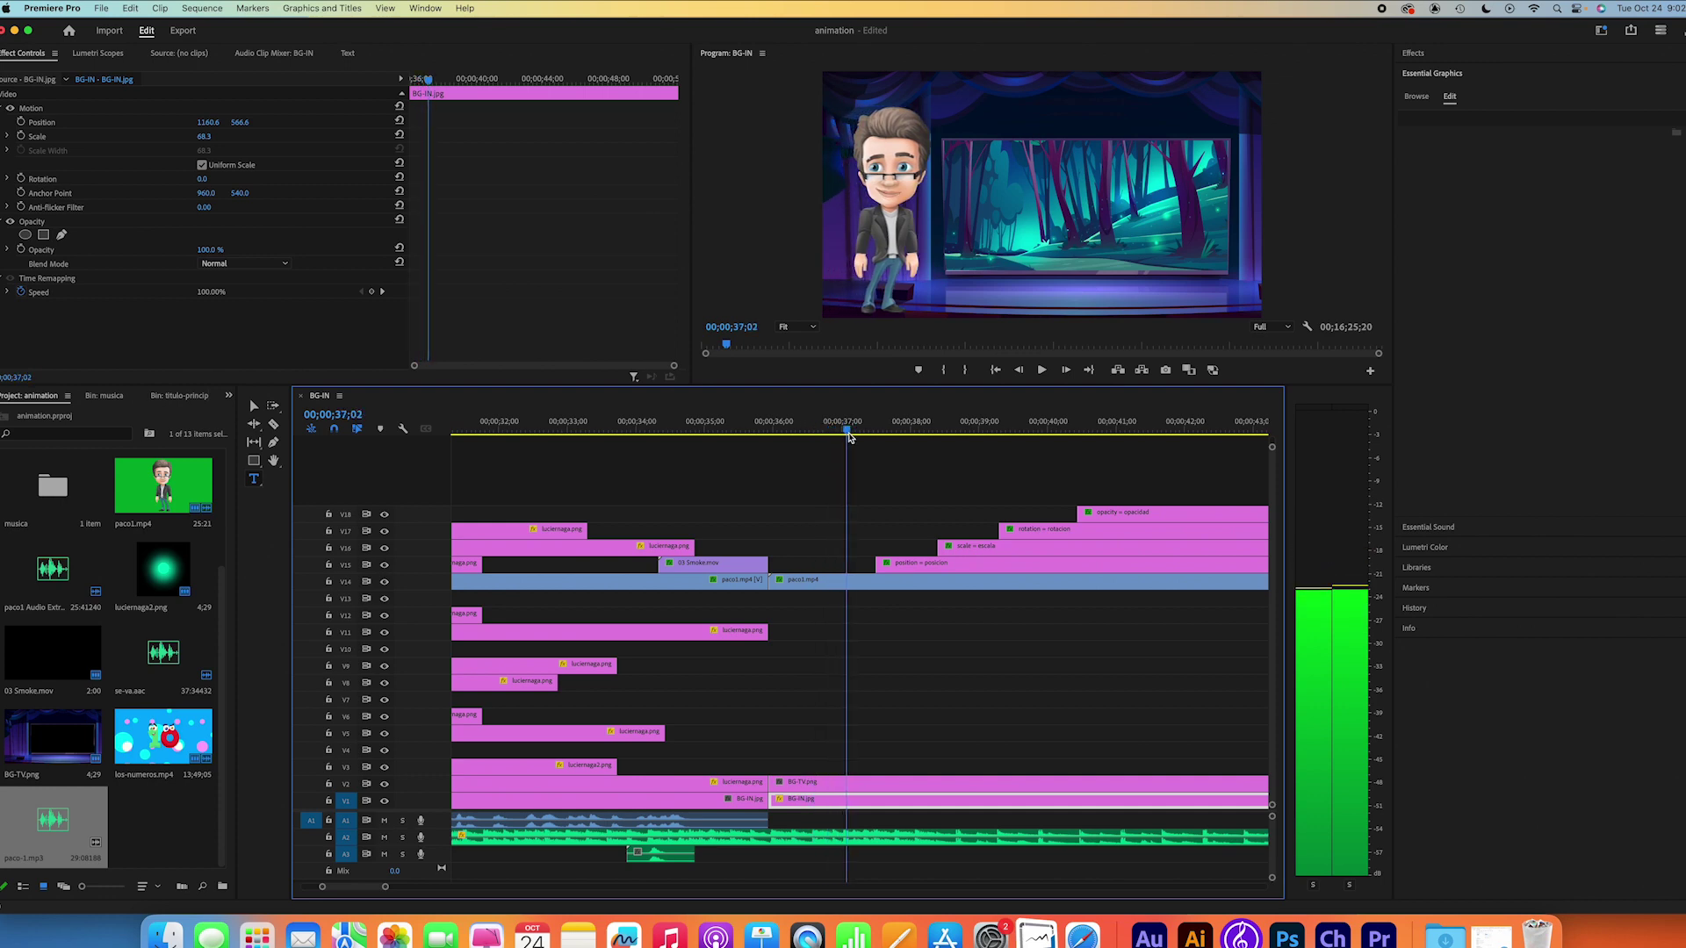
left_click(54, 821)
Step: Place paco-1.mp3 on A1 at 00;00;37;02, trim its start, and play from 00;00;36;00
left_click_drag(54, 821, 878, 819)
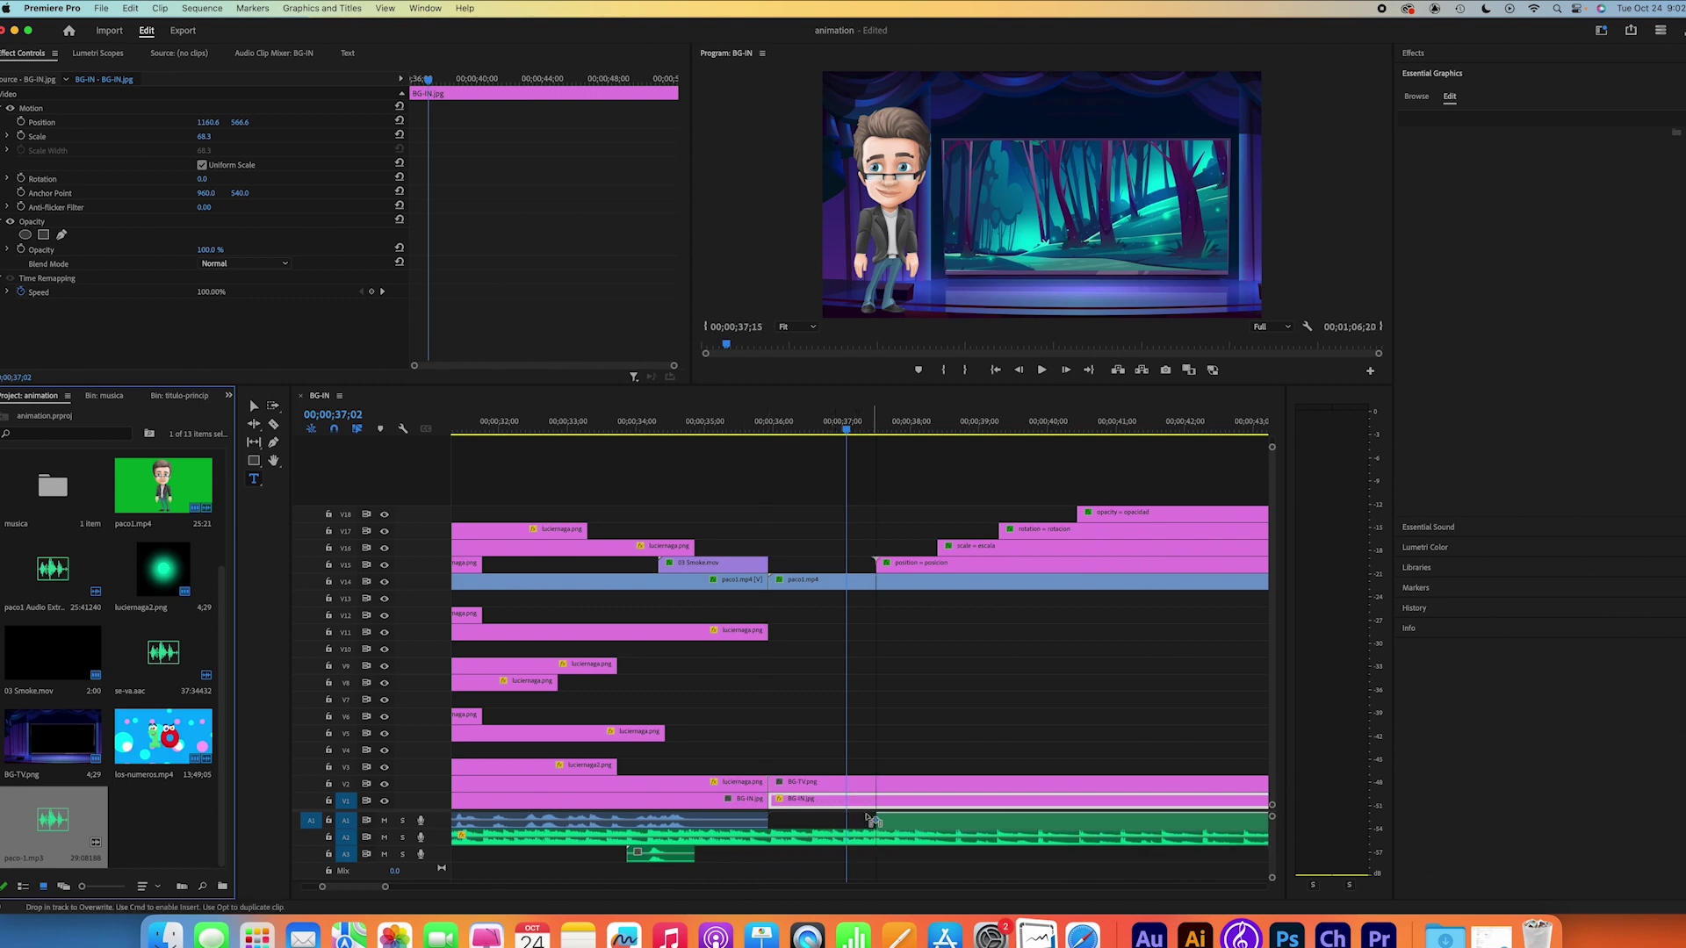
left_click_drag(878, 819, 848, 821)
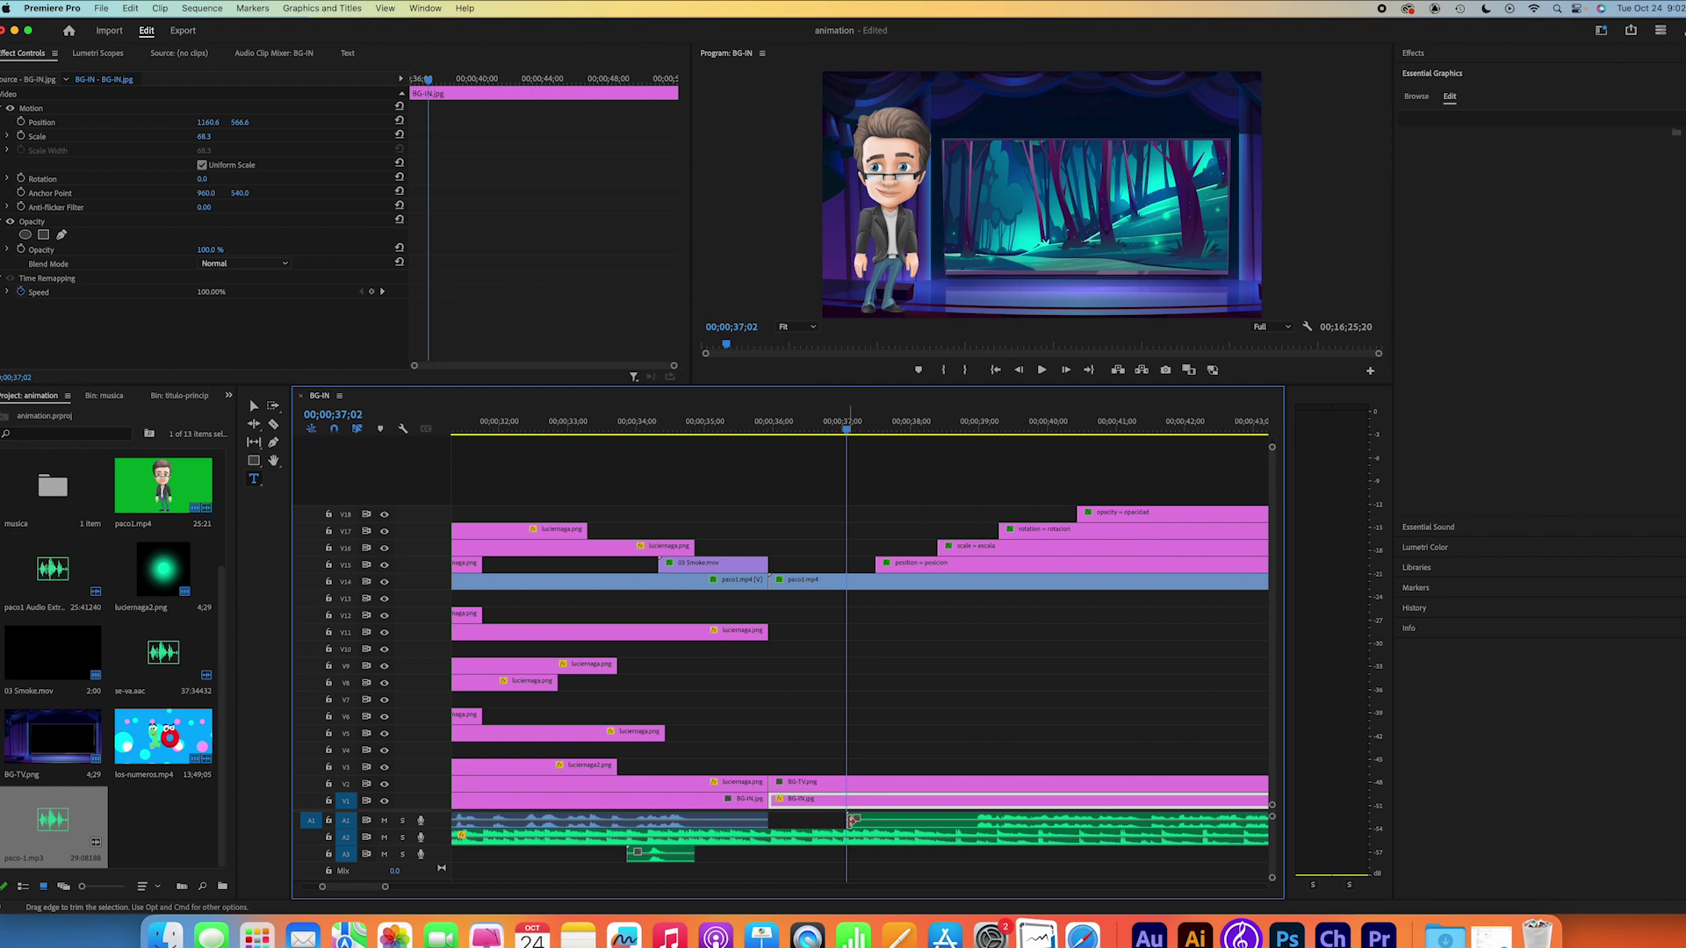
left_click_drag(850, 819, 973, 822)
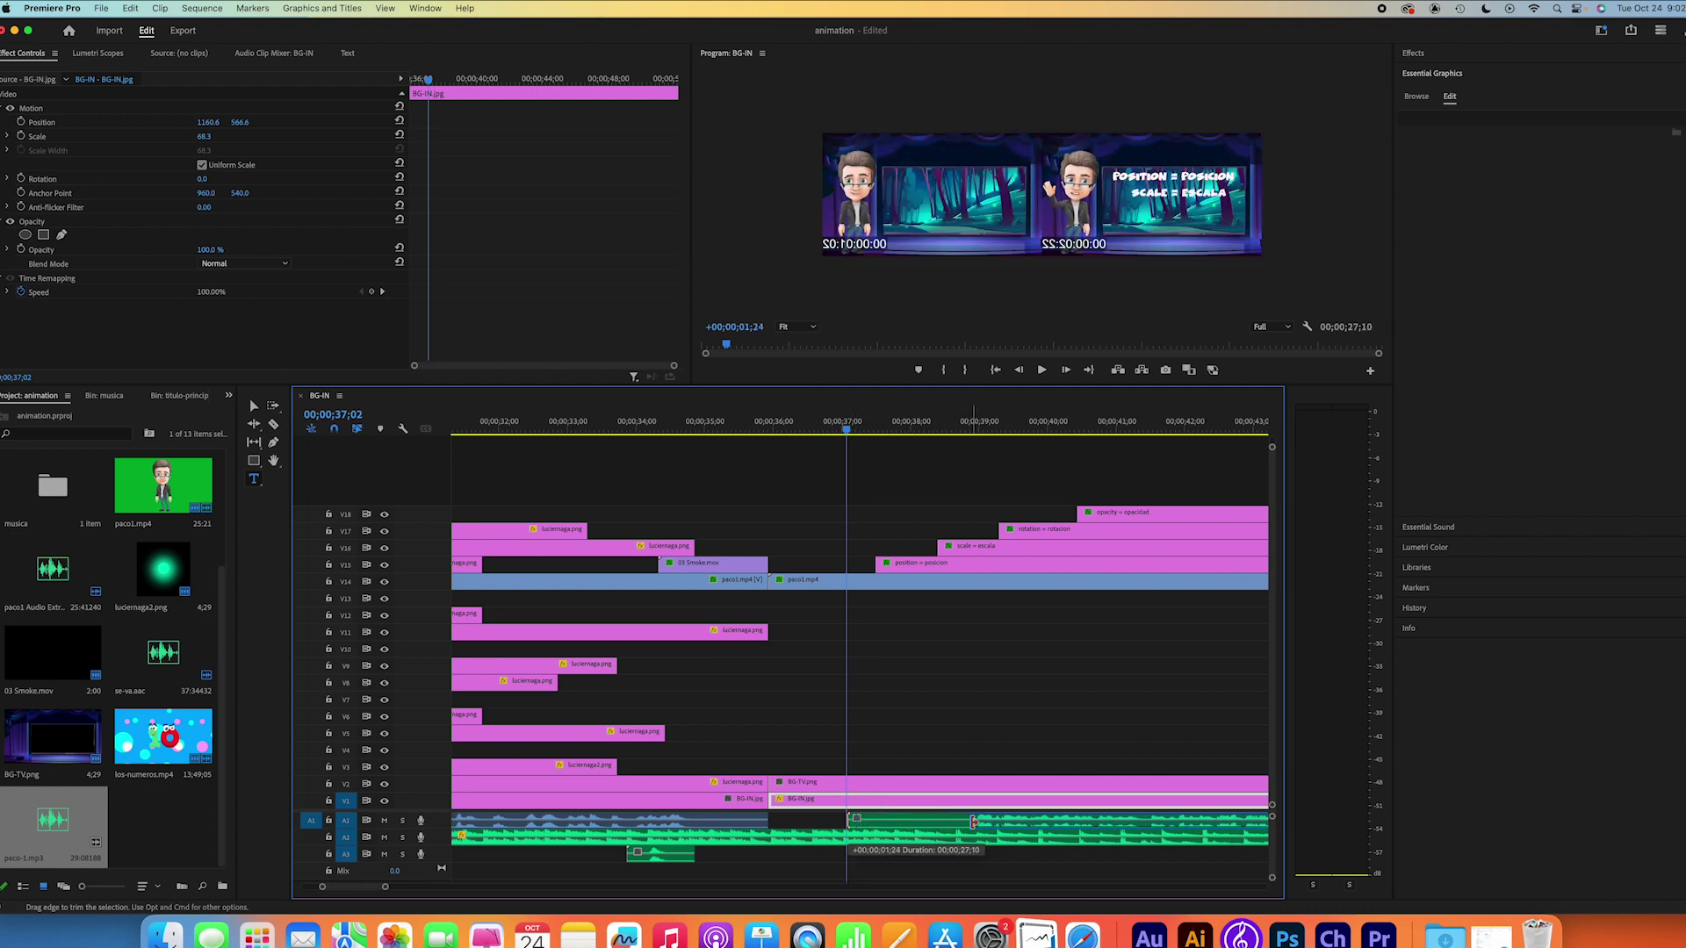
left_click_drag(1036, 822, 911, 827)
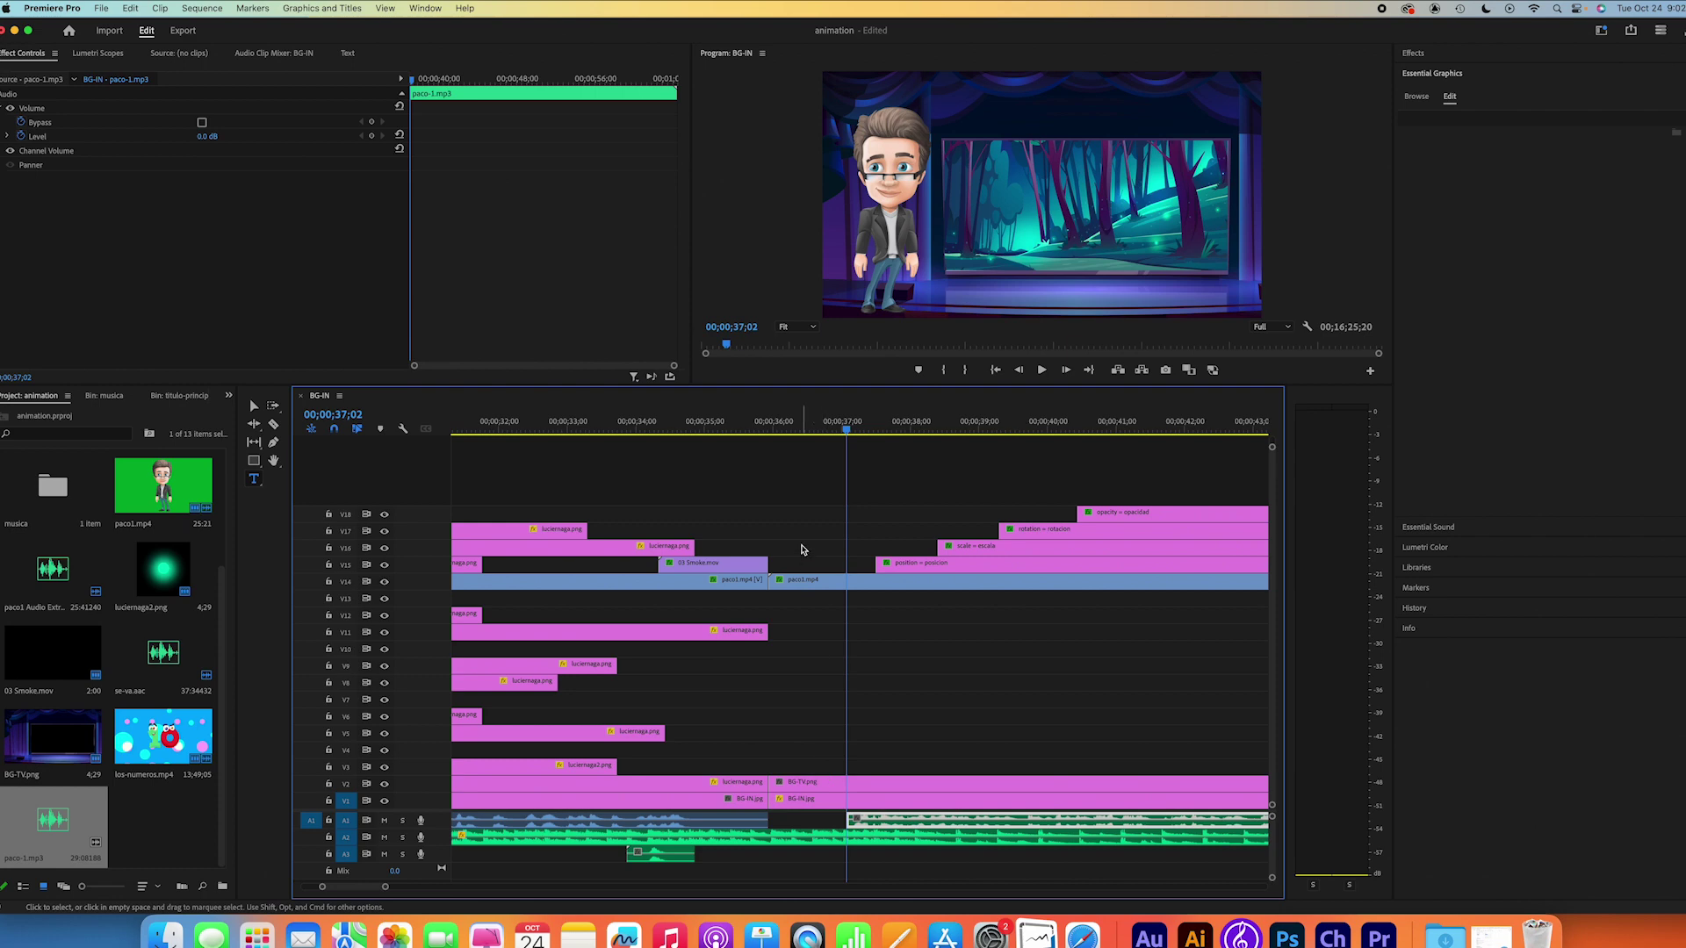
left_click(744, 429)
key("space")
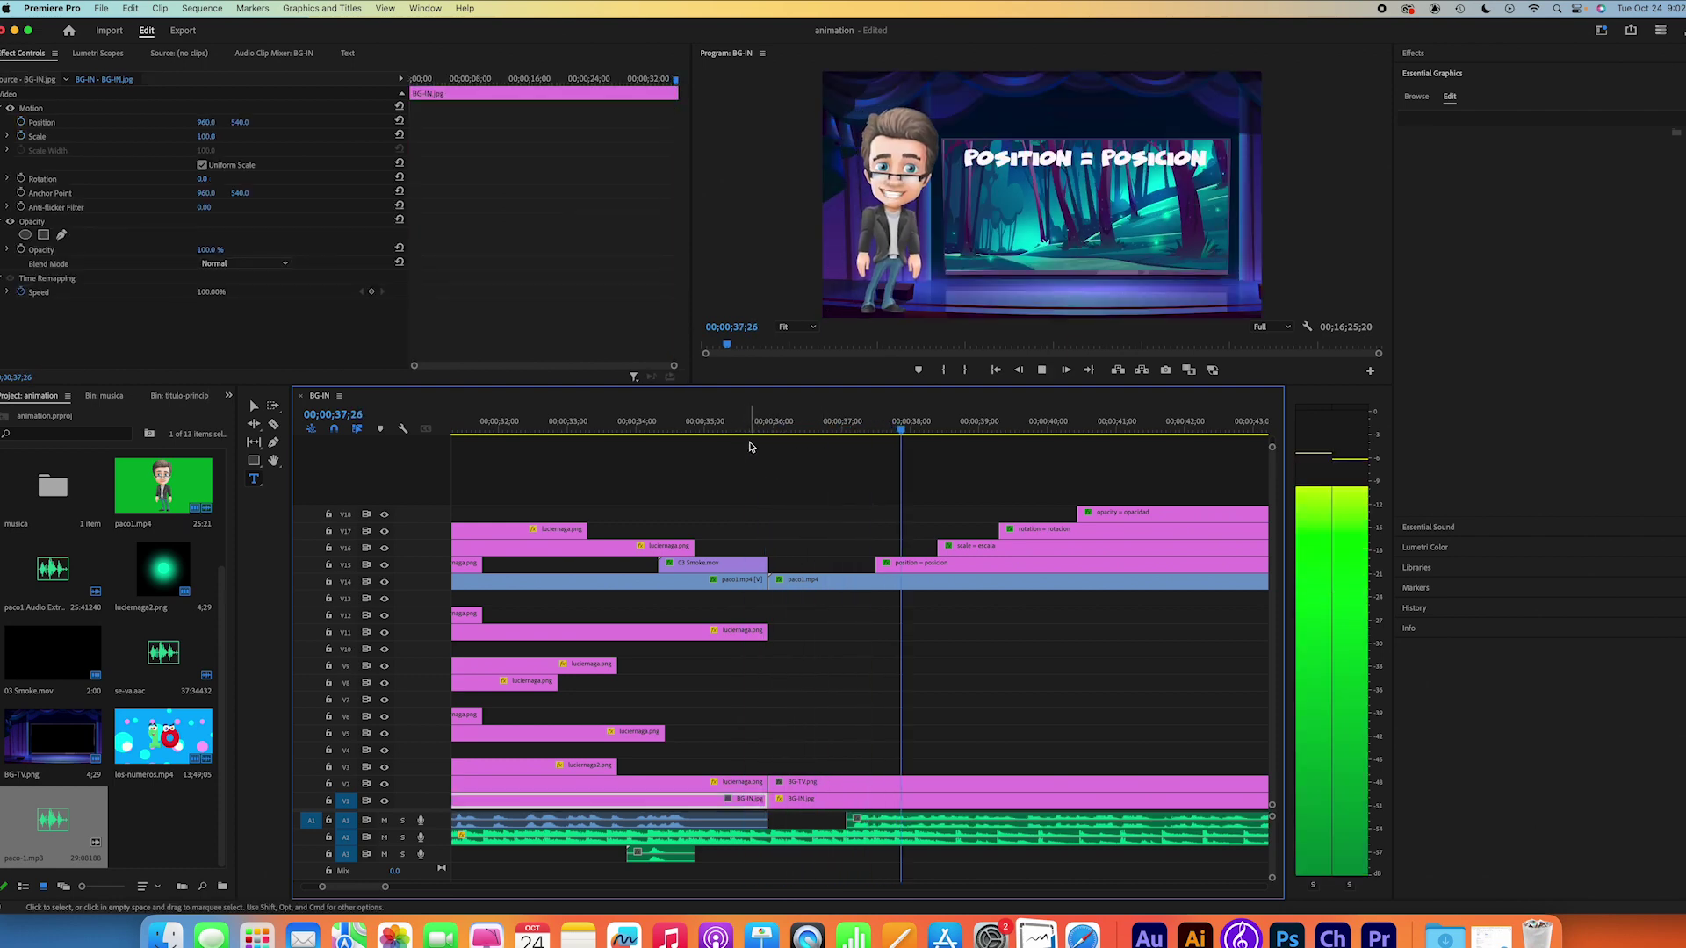
Step: Stop playback and save the animation project with Cmd+S
key("space")
key("super+s")
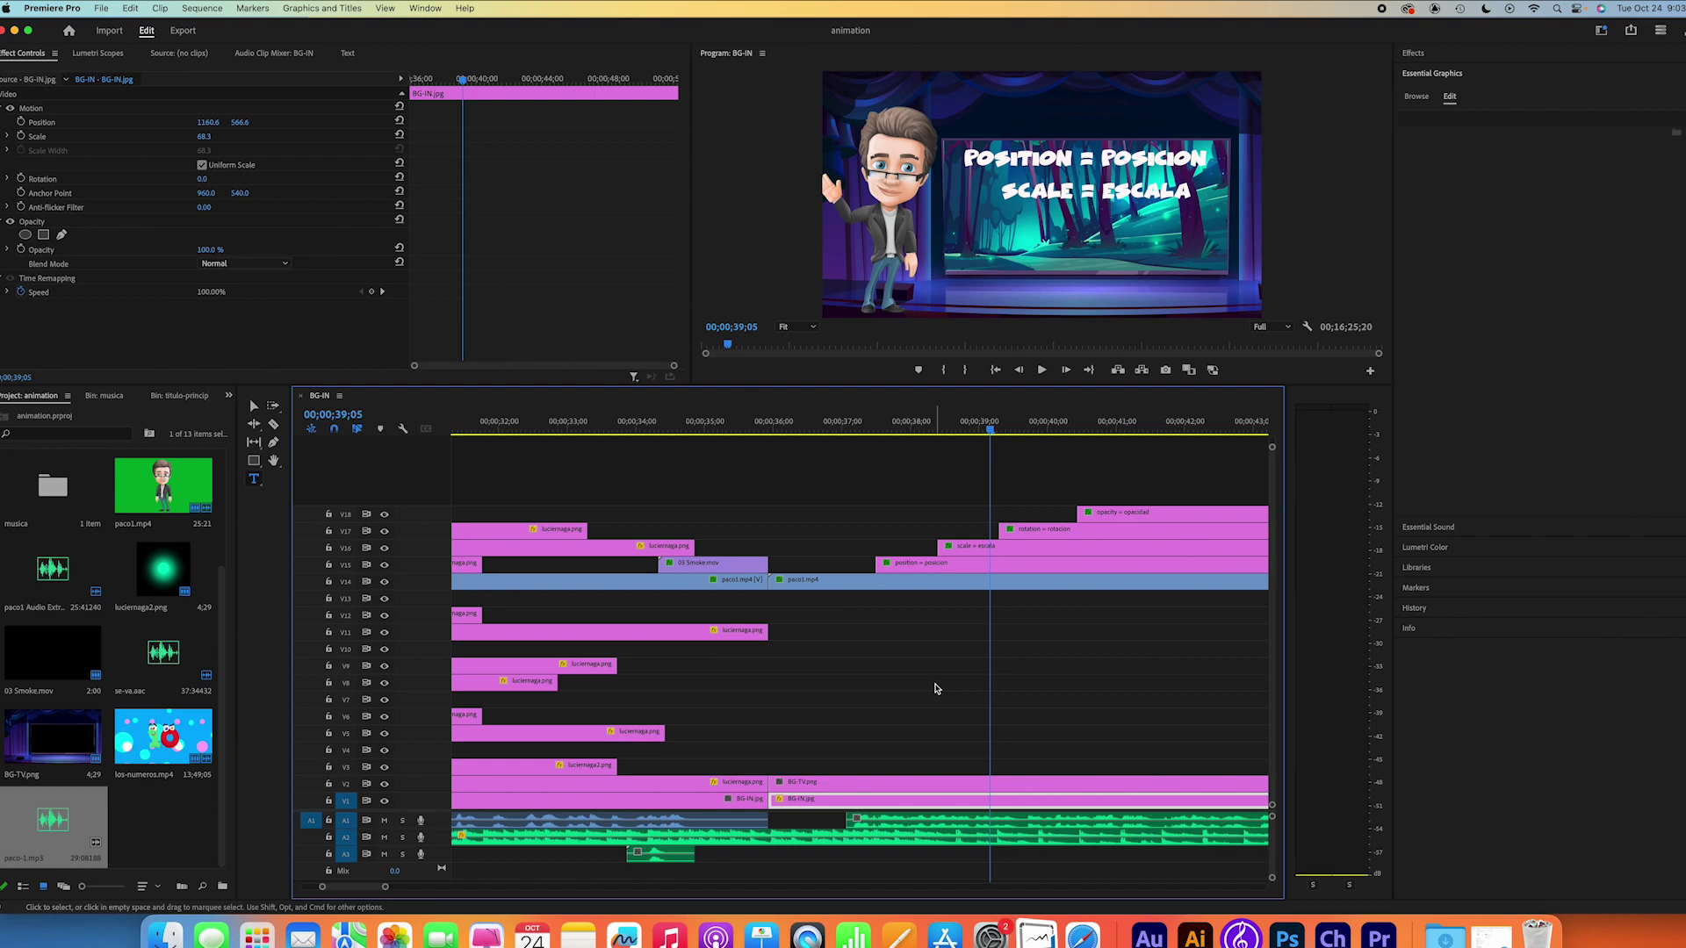
scroll(935, 689, "right", 3)
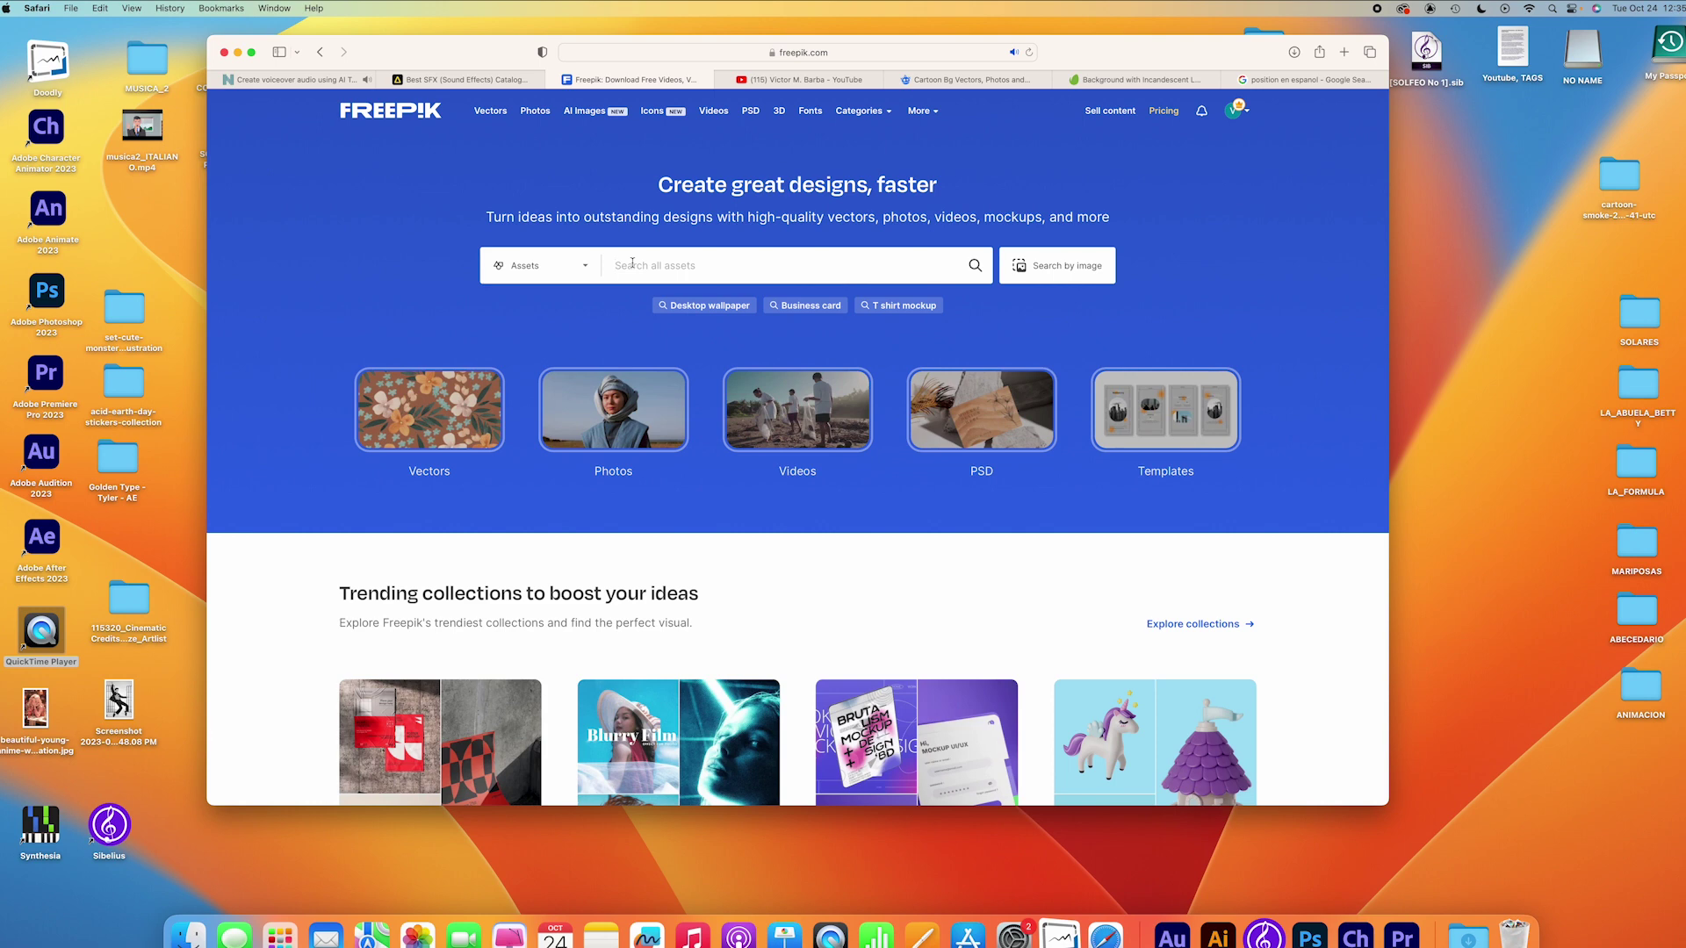
Step: Search Freepik for 'cartoon' cars and download the four-car vector set with the yellow taxi
type("cartoon")
key("Return")
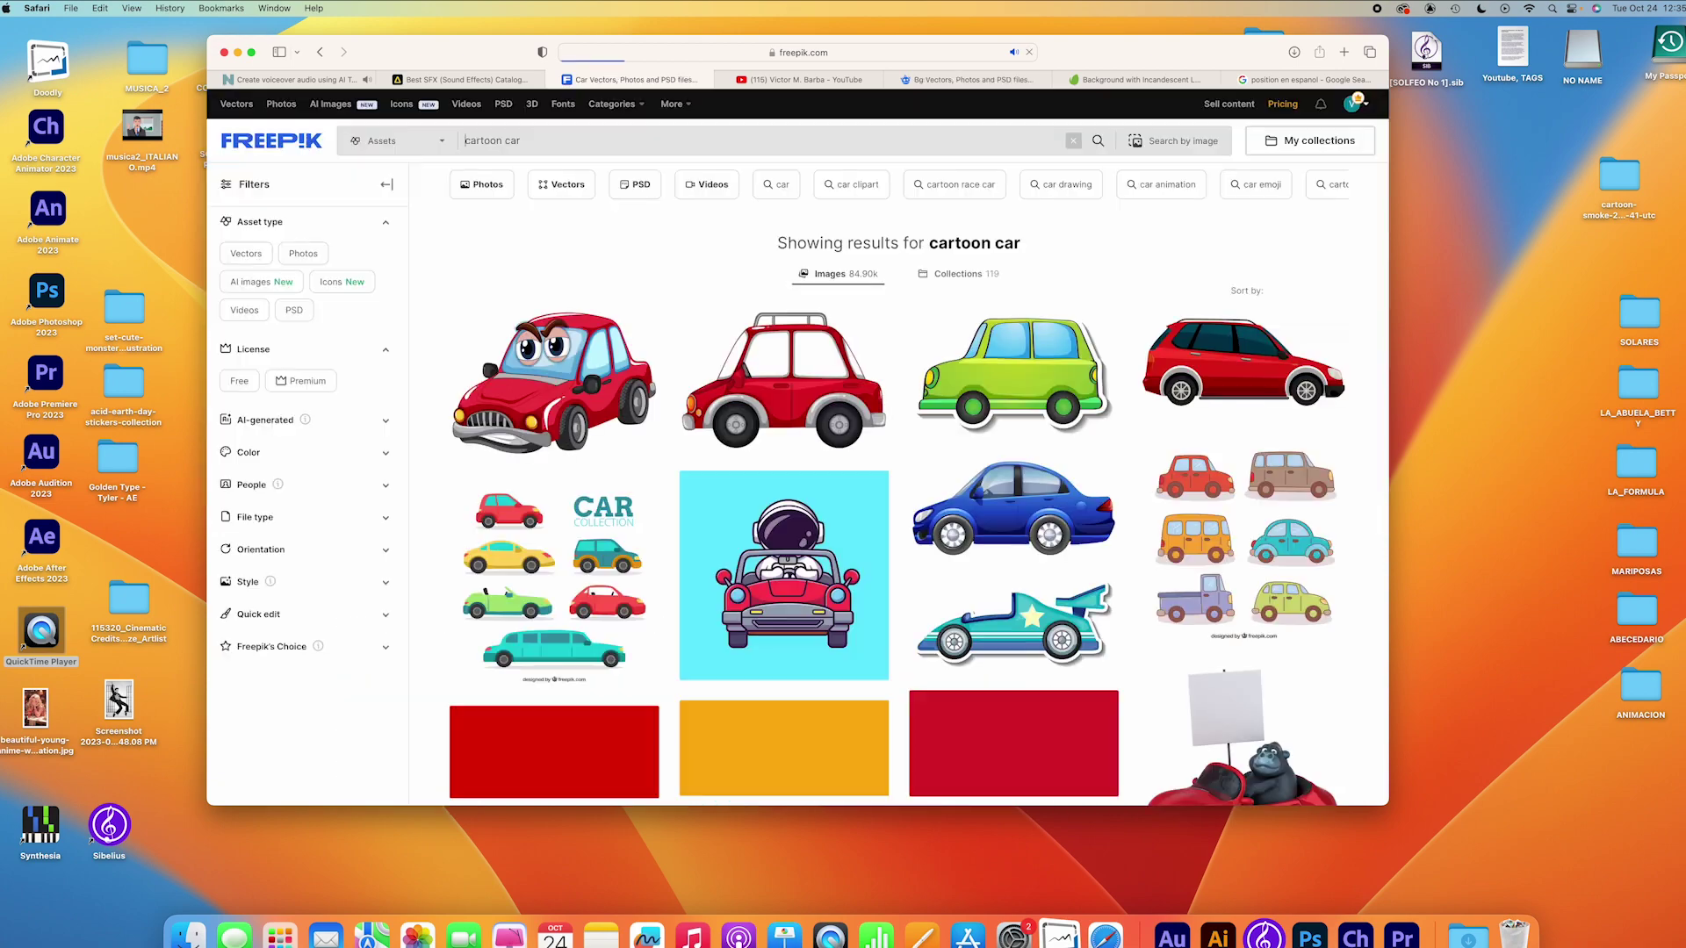
scroll(804, 529, "down", 5)
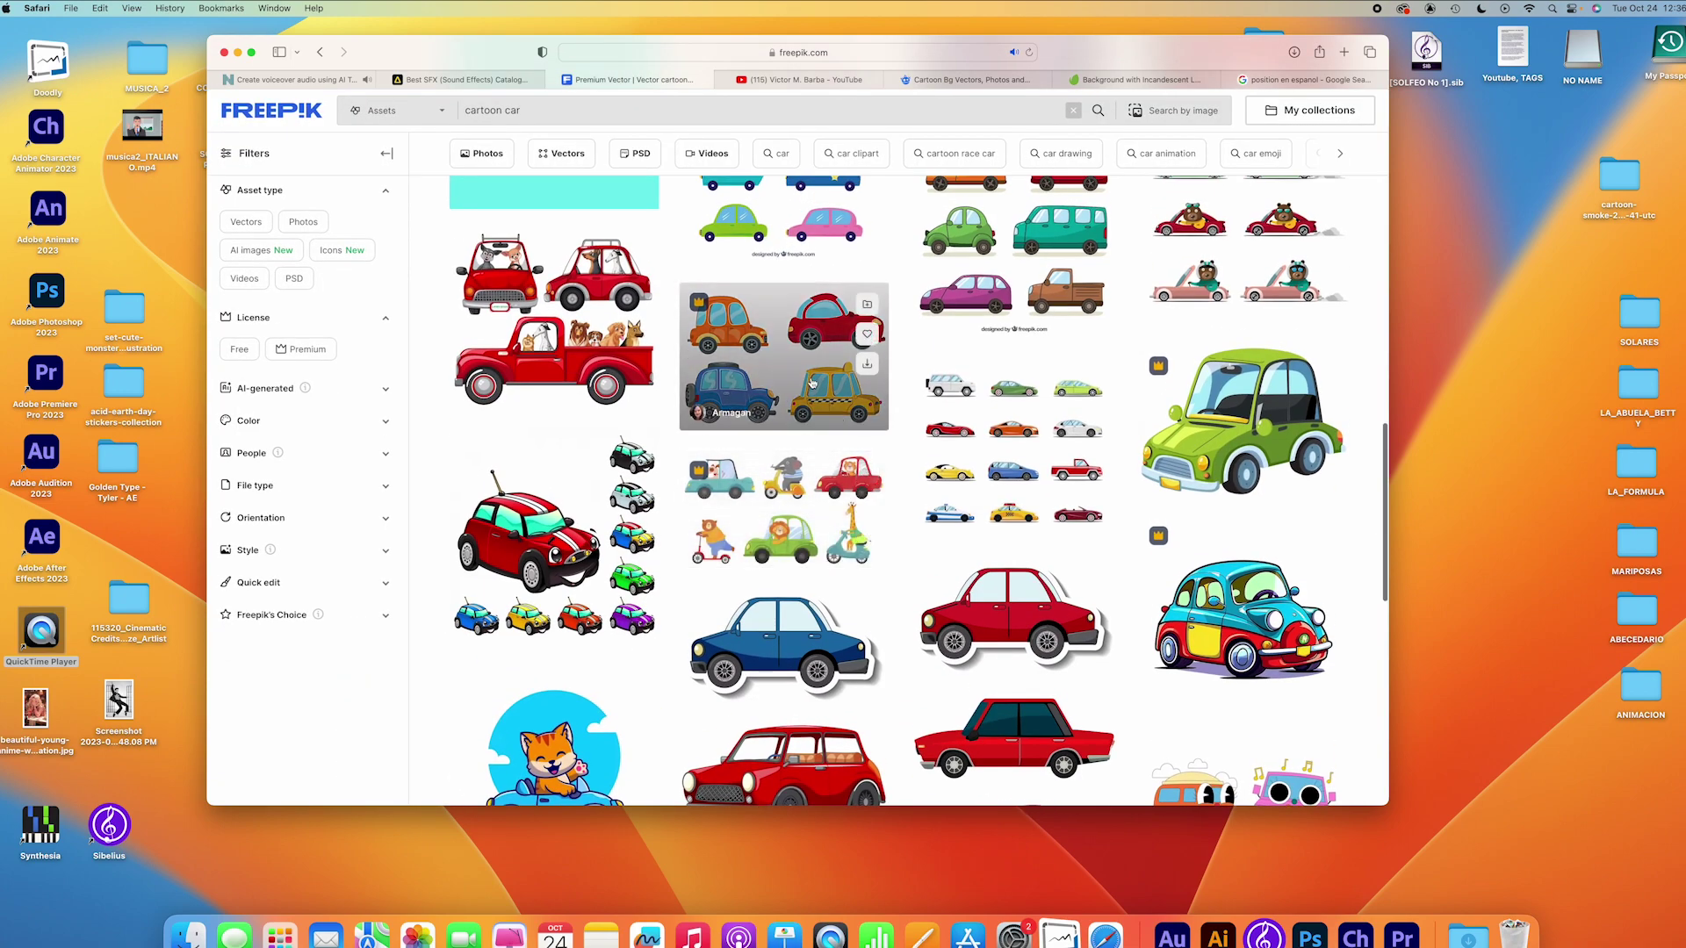
left_click(812, 384)
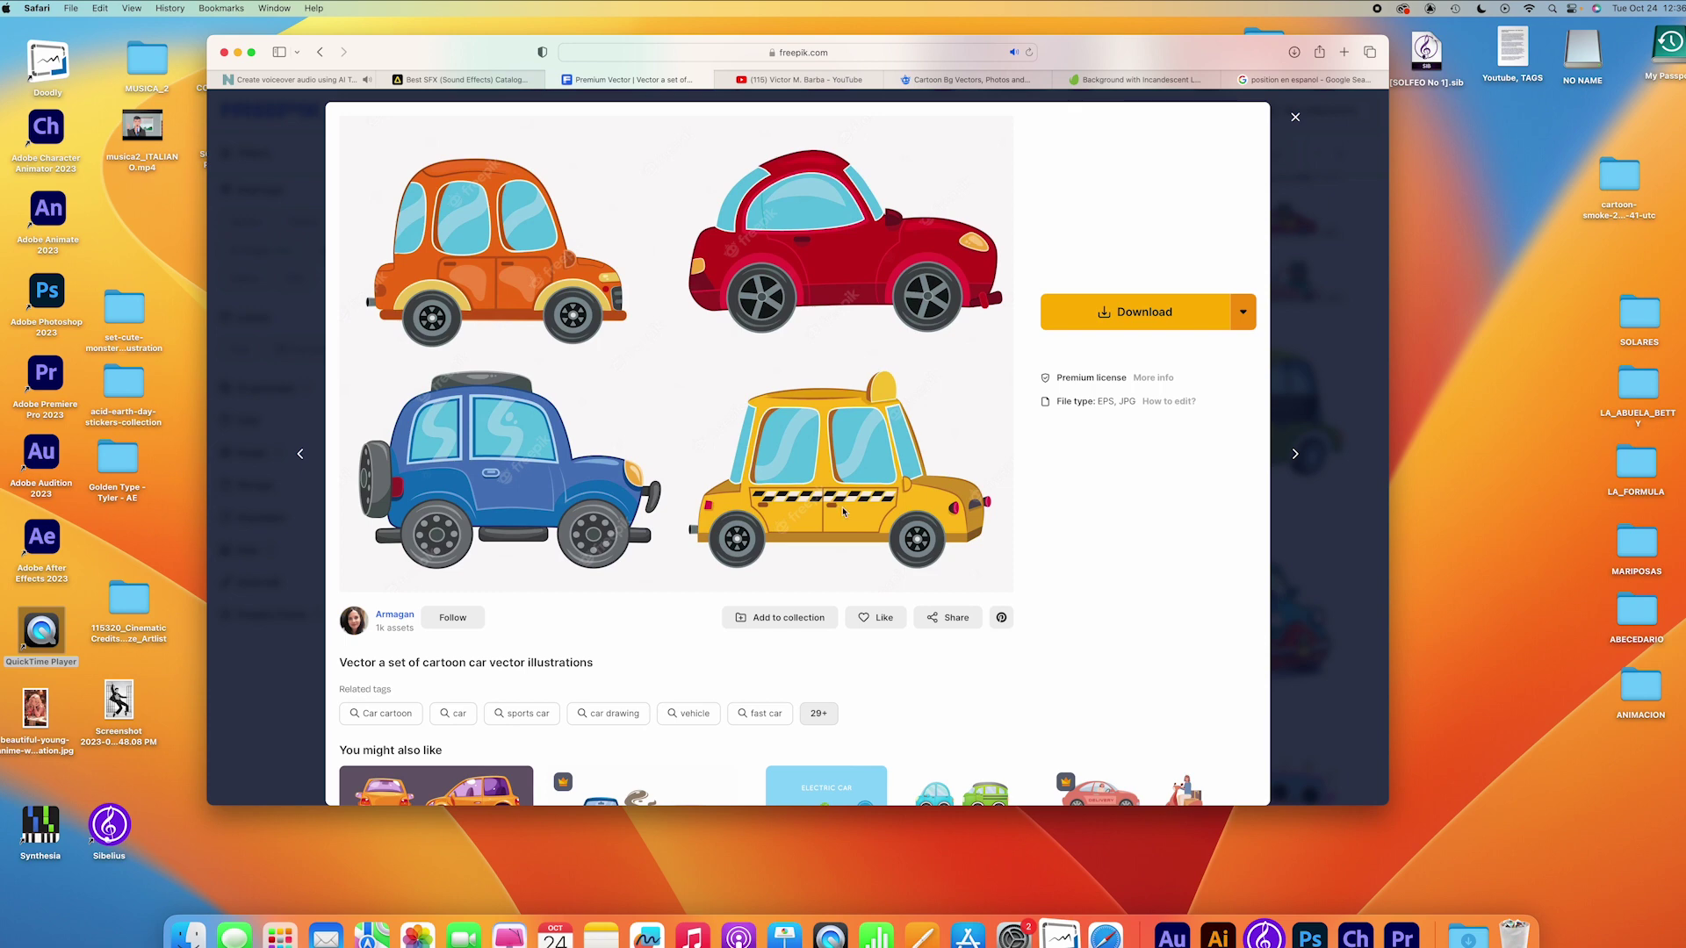
left_click(1141, 318)
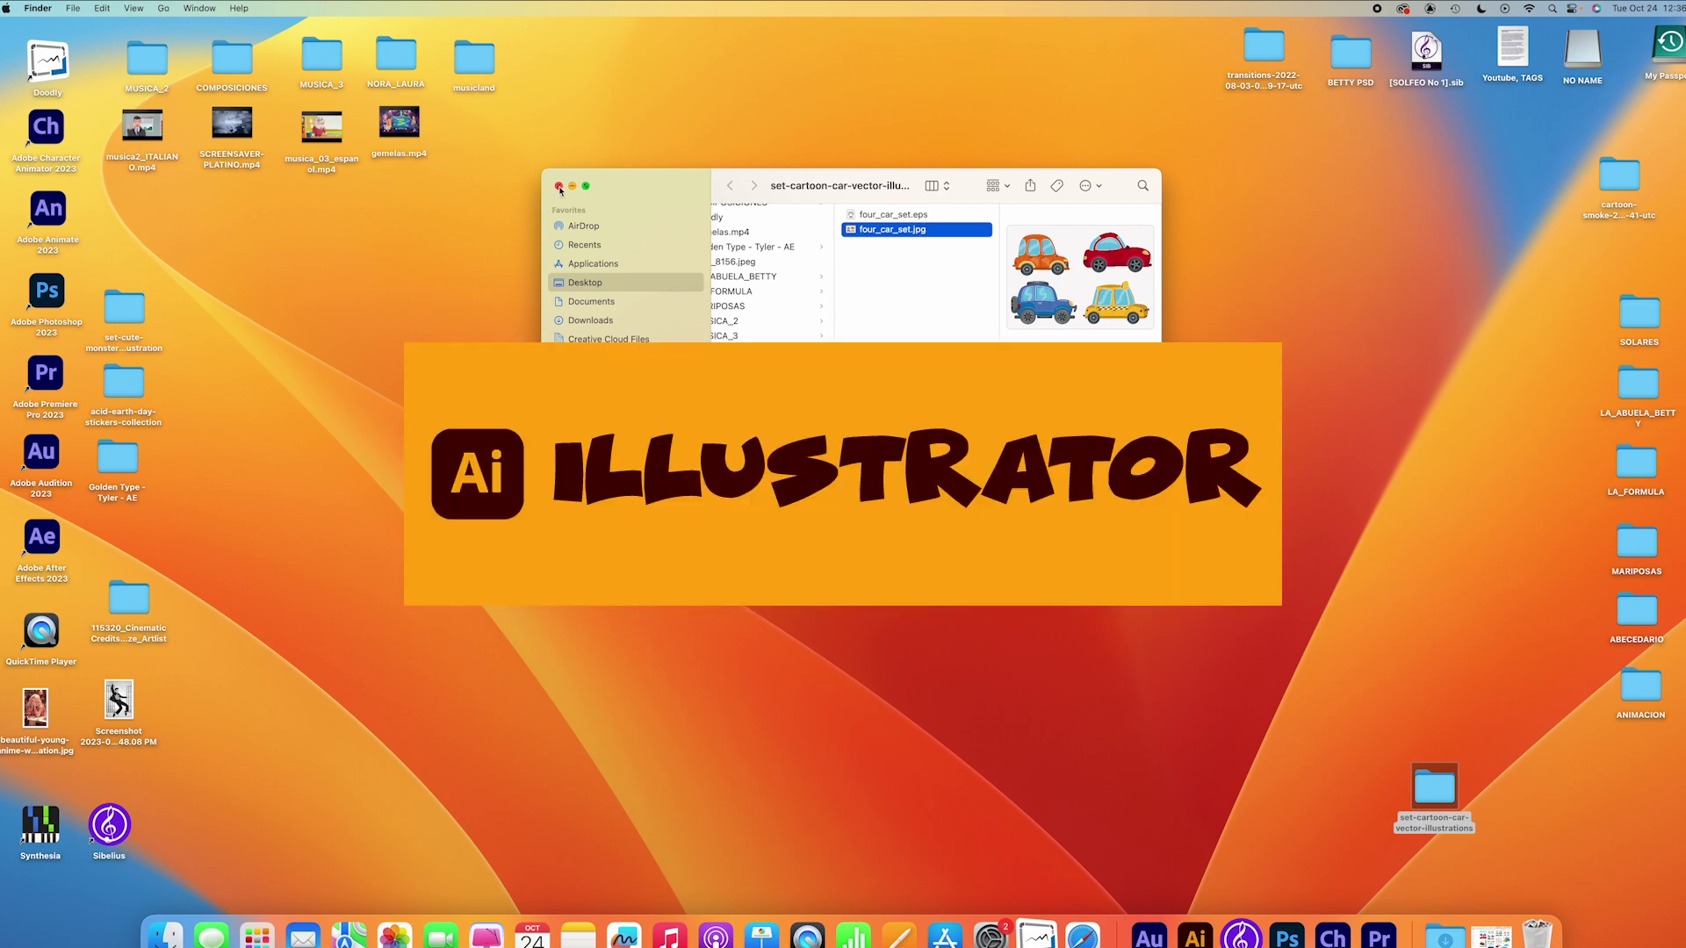
left_click(559, 186)
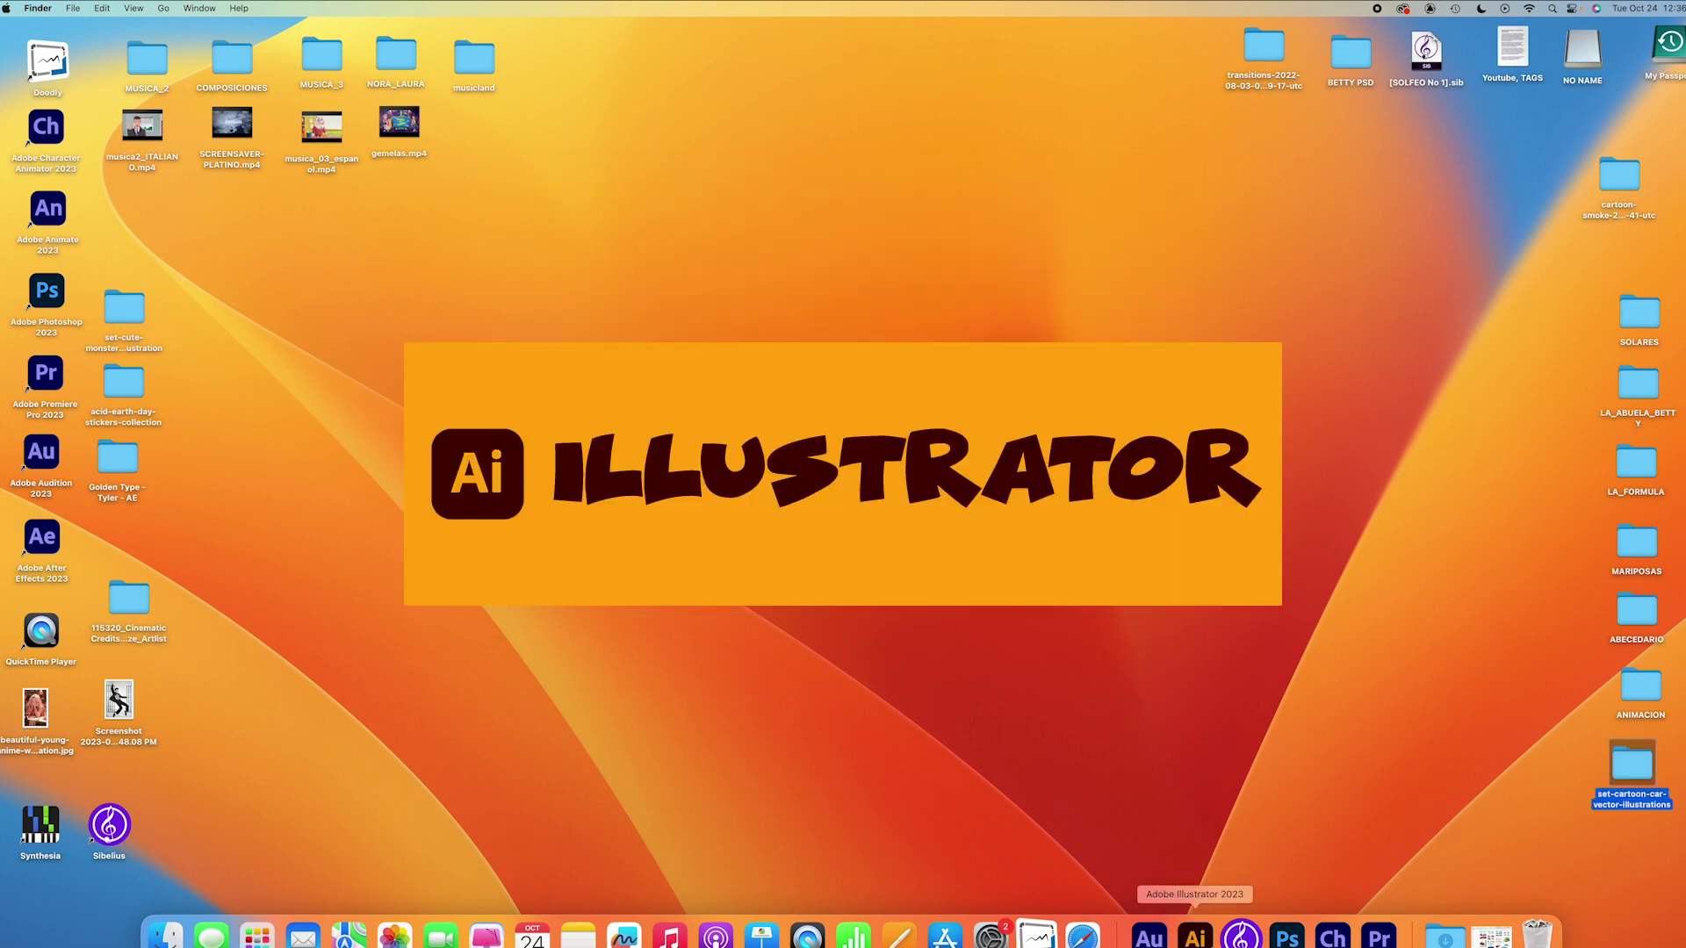
left_click(1195, 936)
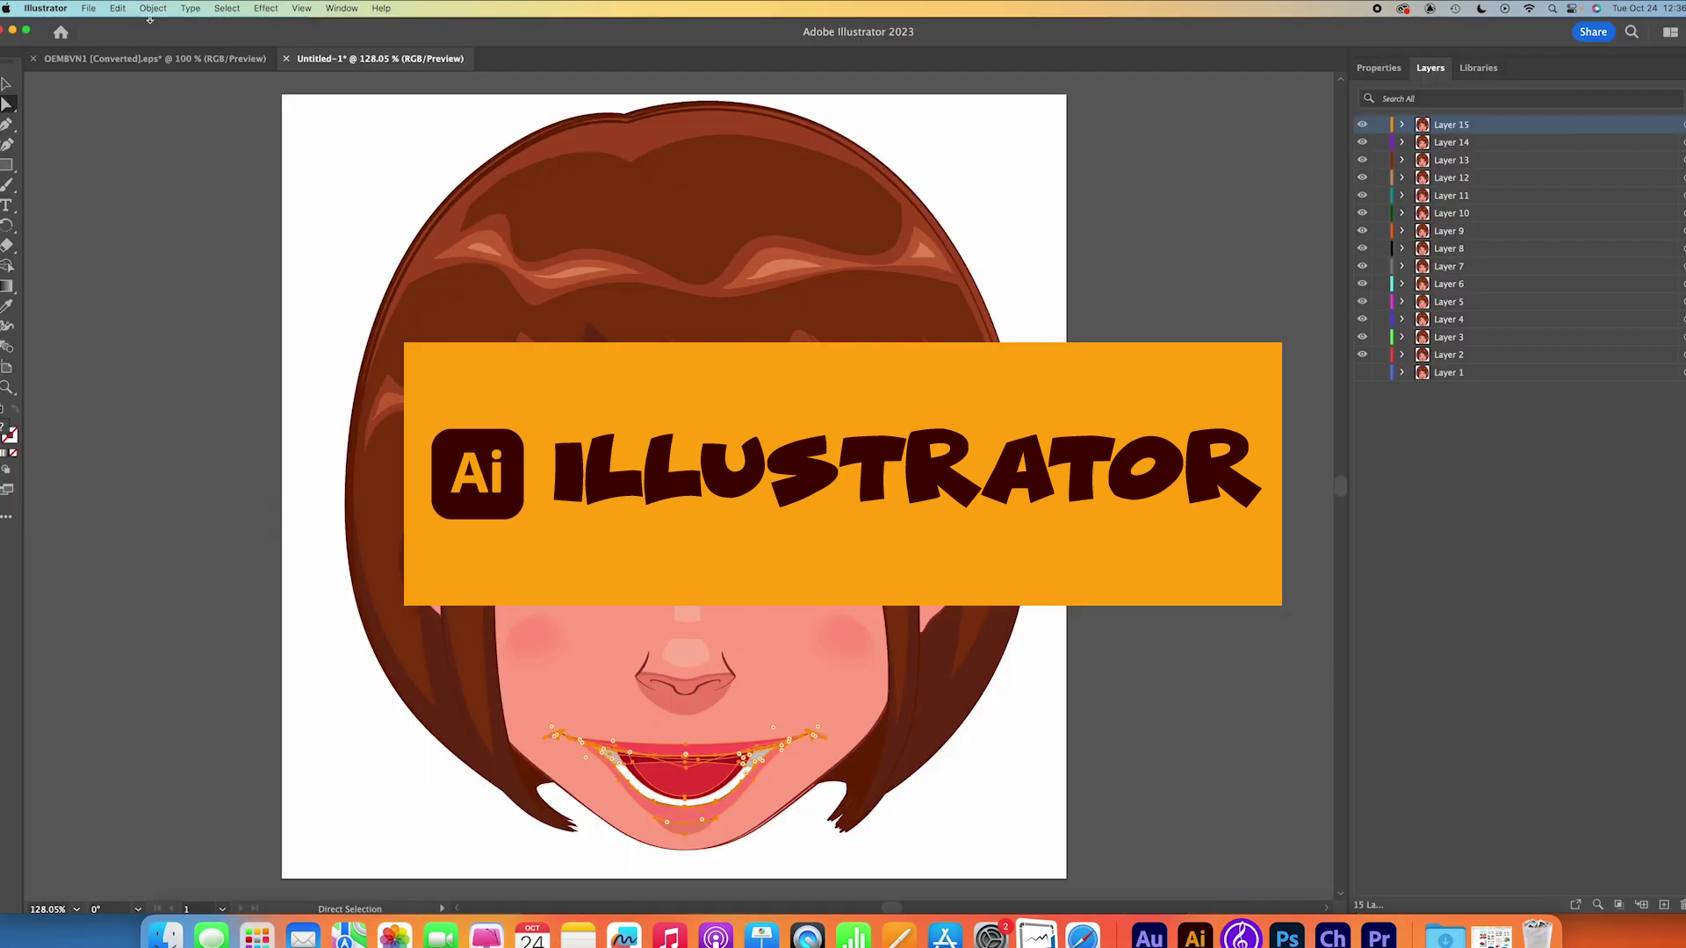
Step: Open four_car_set.eps from Desktop > set-cartoon-car-vector-illustrations in Illustrator
left_click(89, 8)
mouse_move(117, 73)
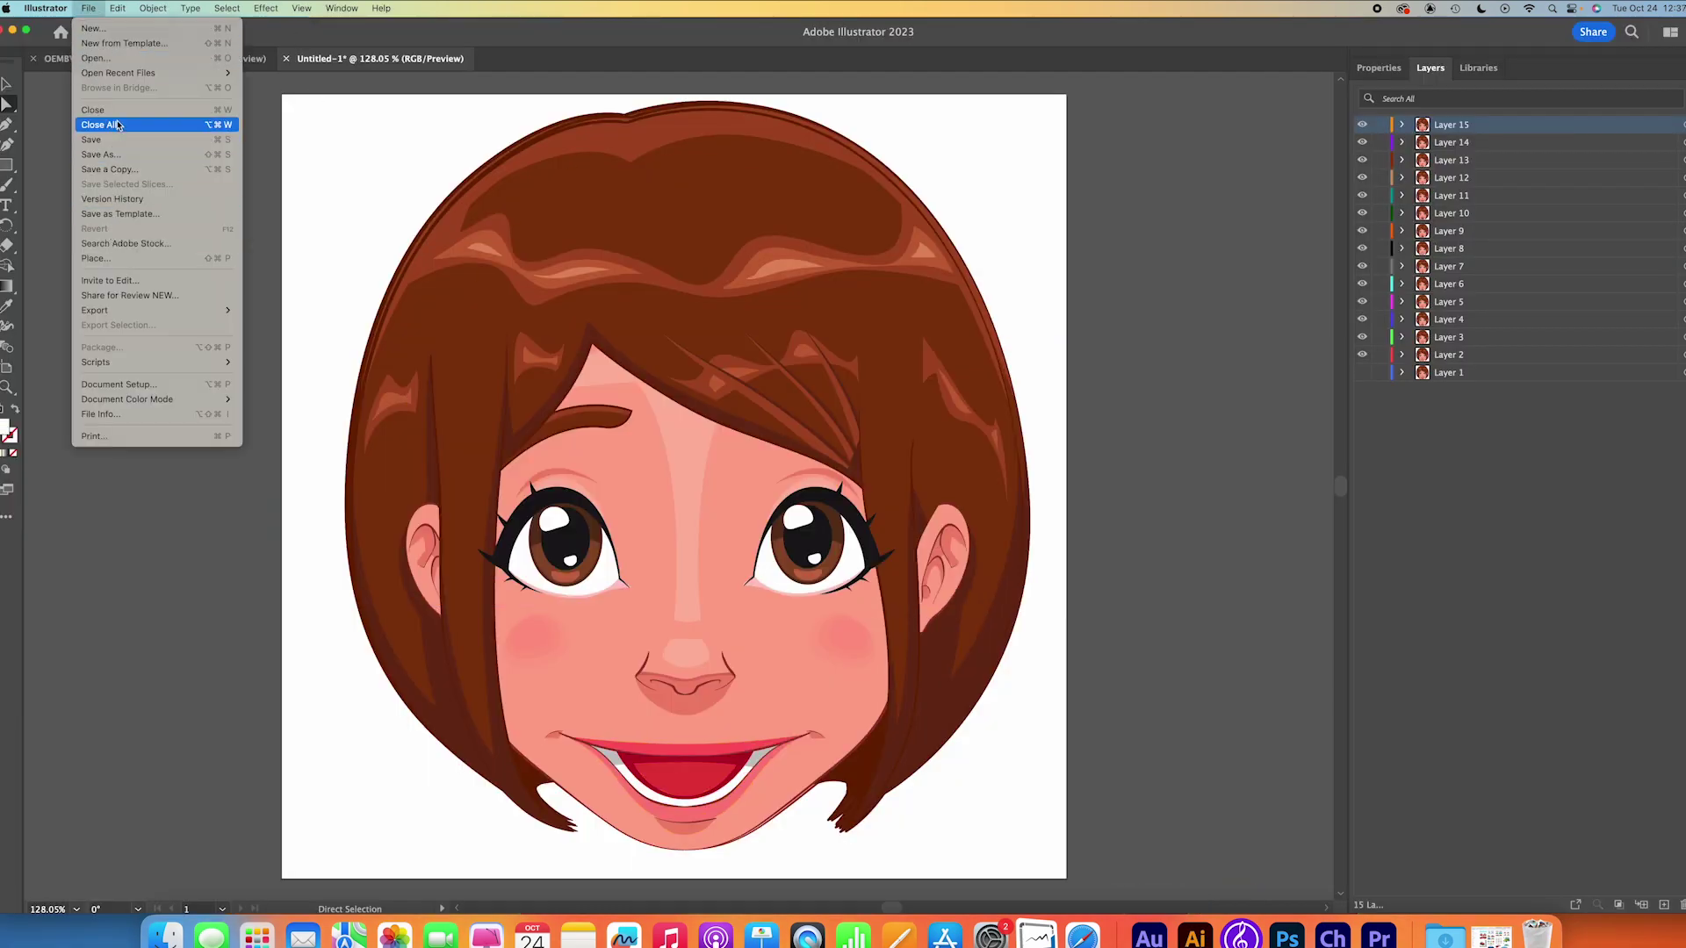
left_click(120, 63)
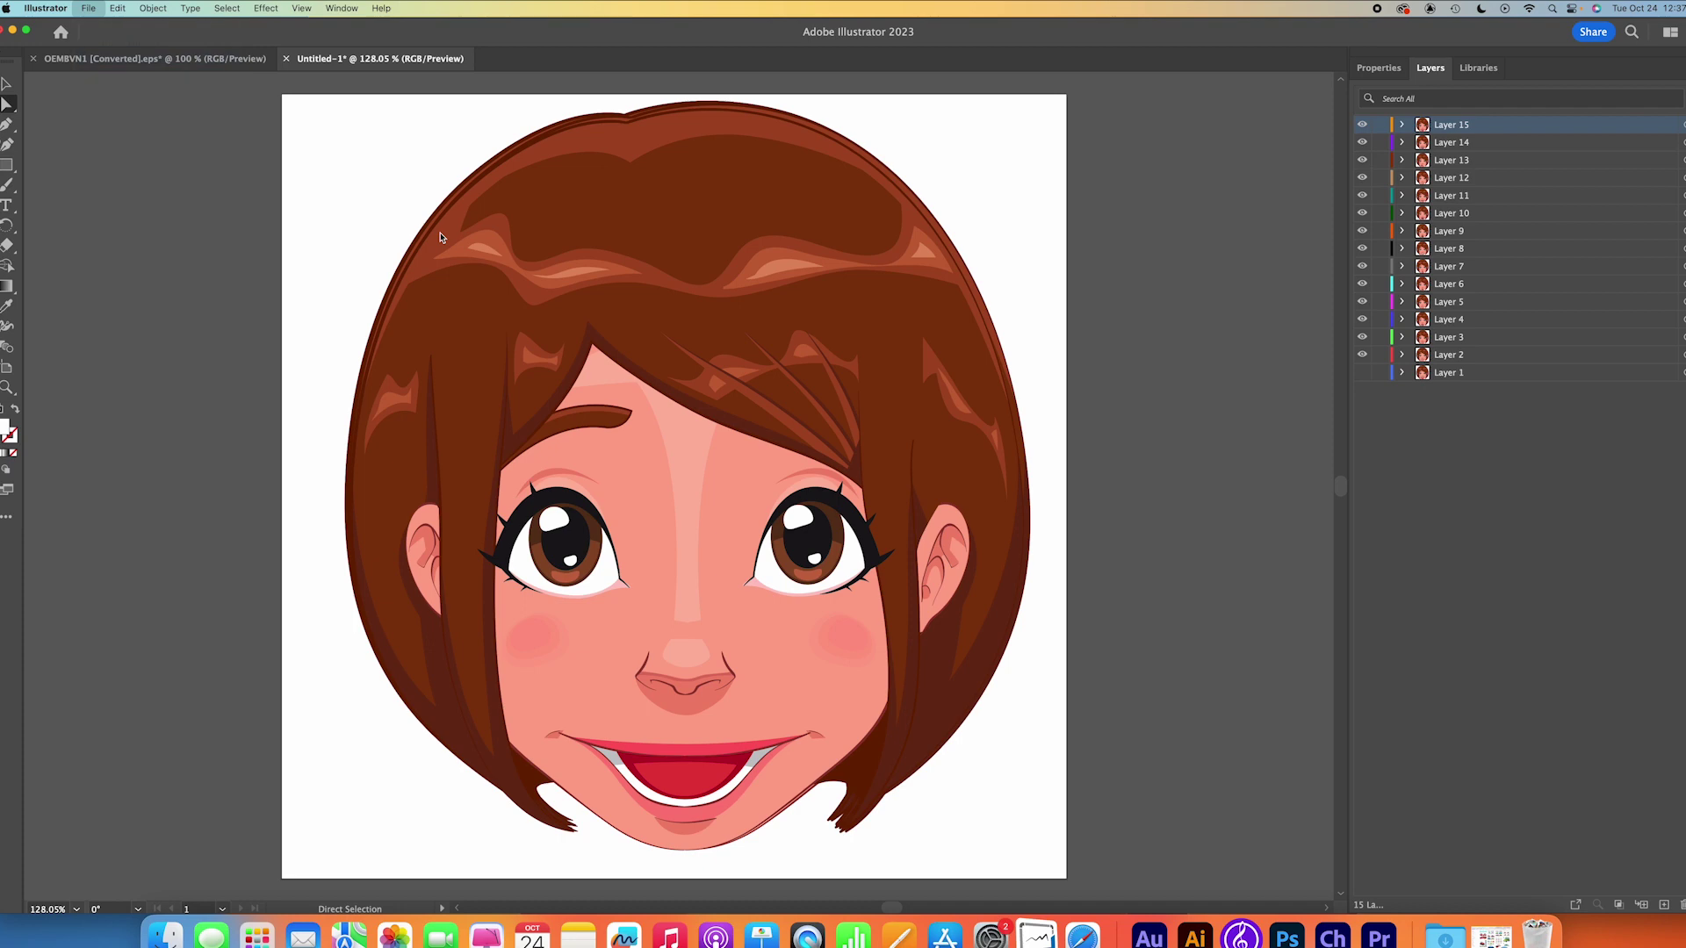
left_click(623, 237)
scroll(727, 330, "down", 5)
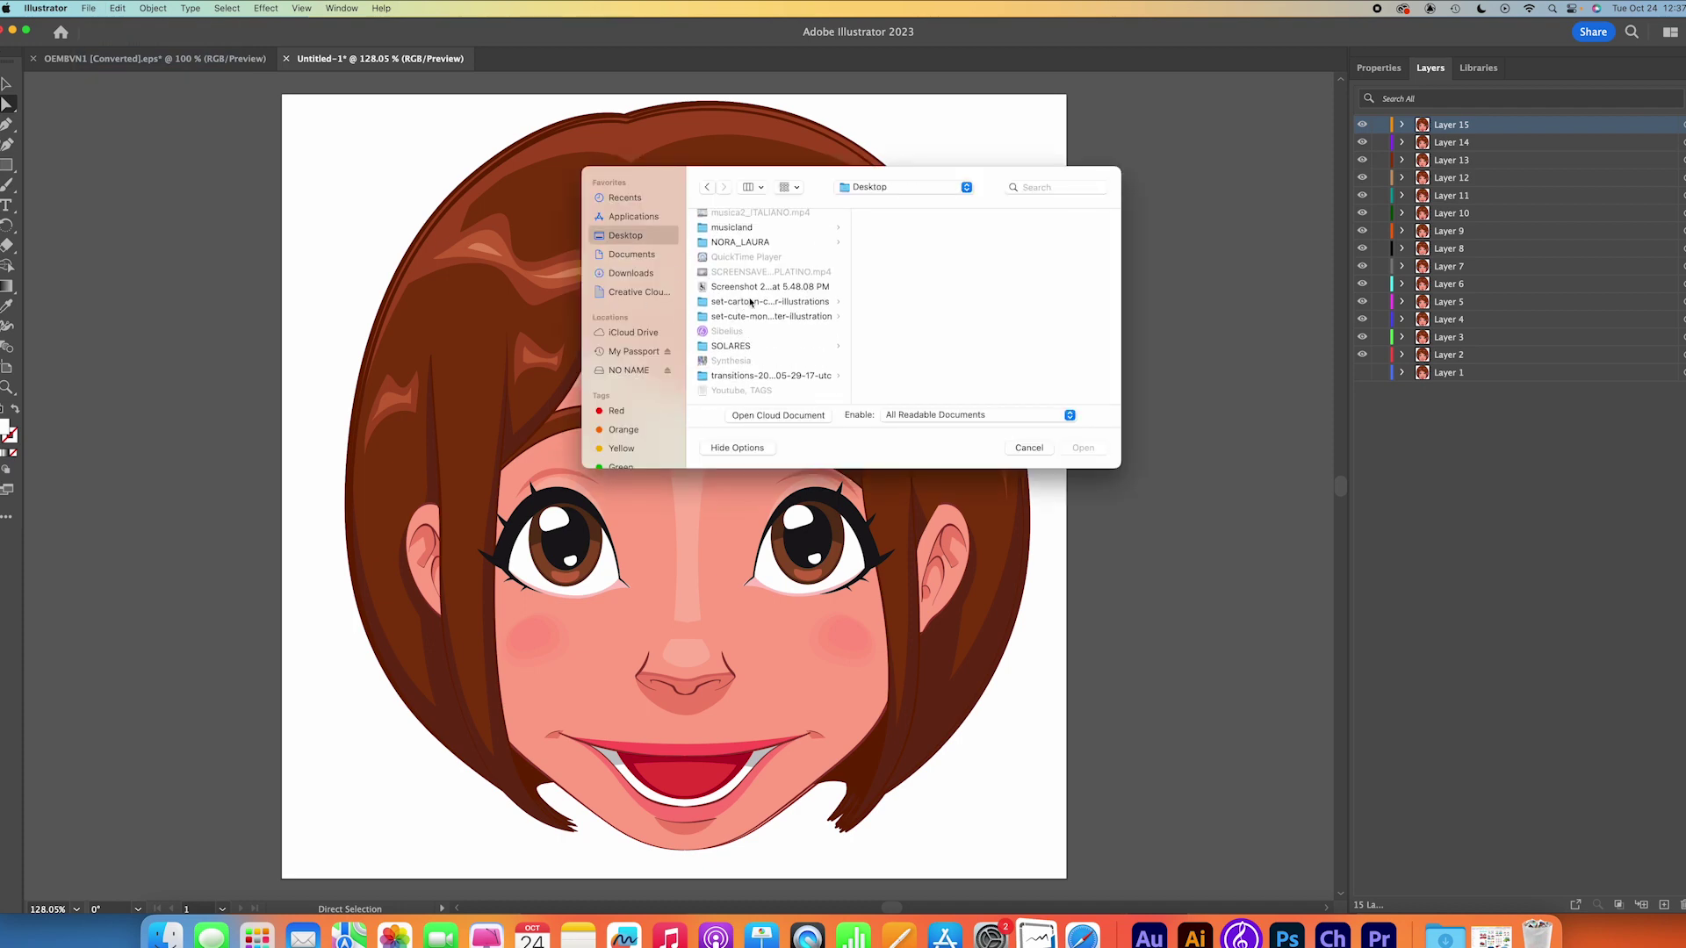
left_click(746, 303)
left_click(915, 221)
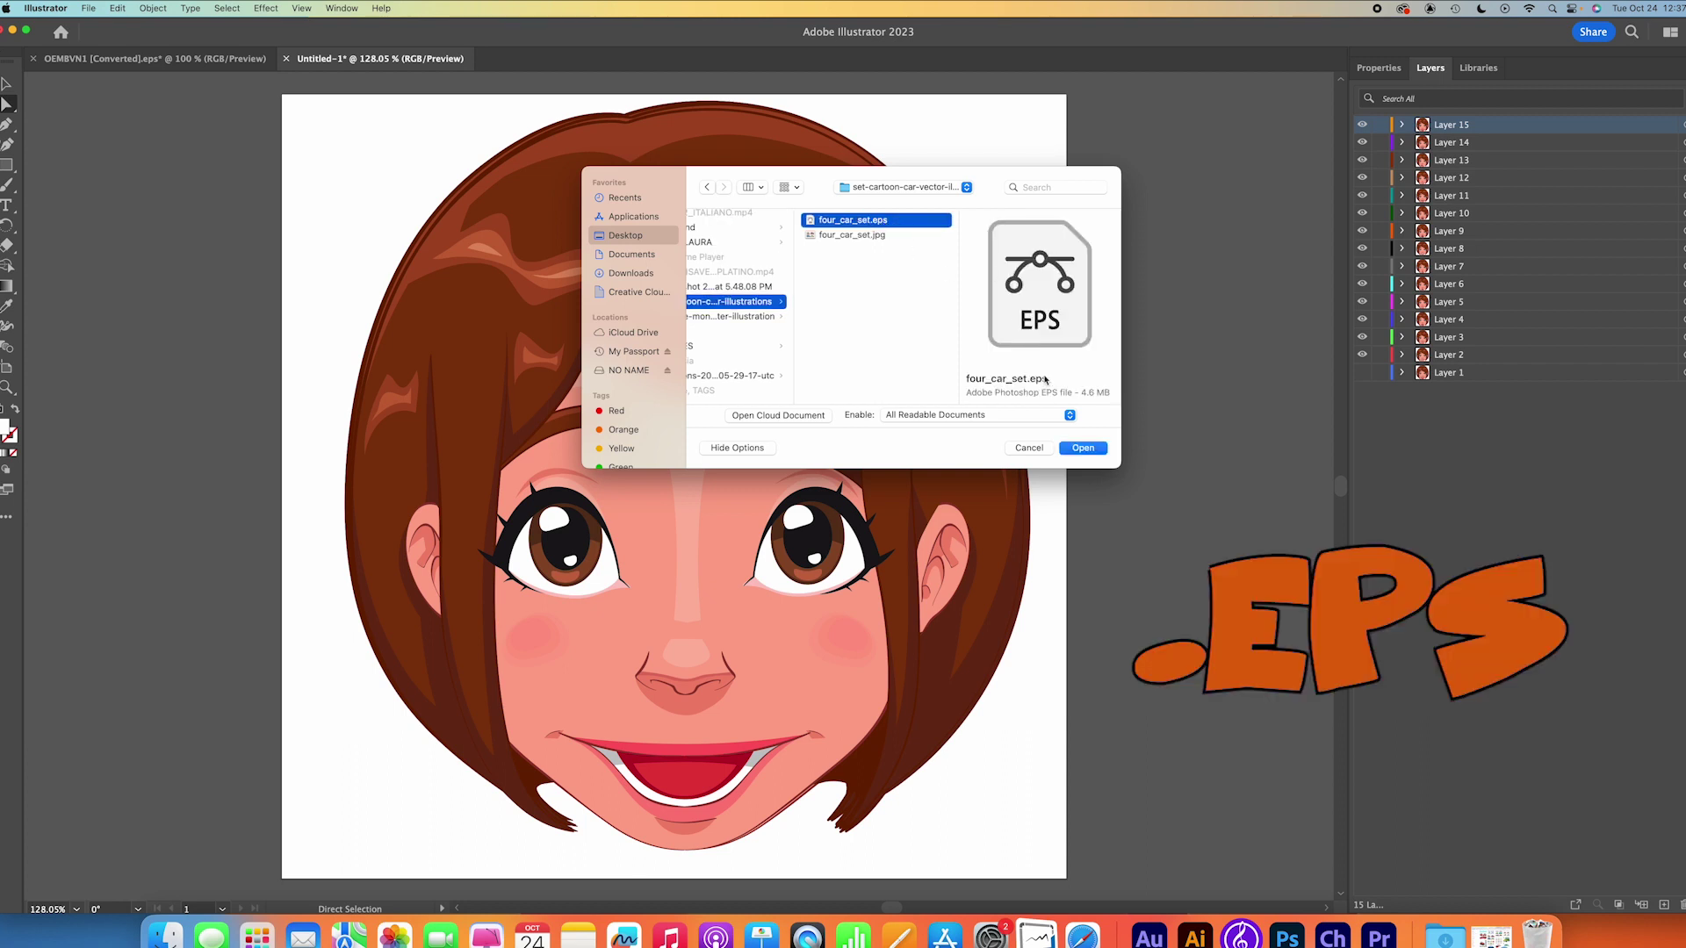
left_click(1085, 449)
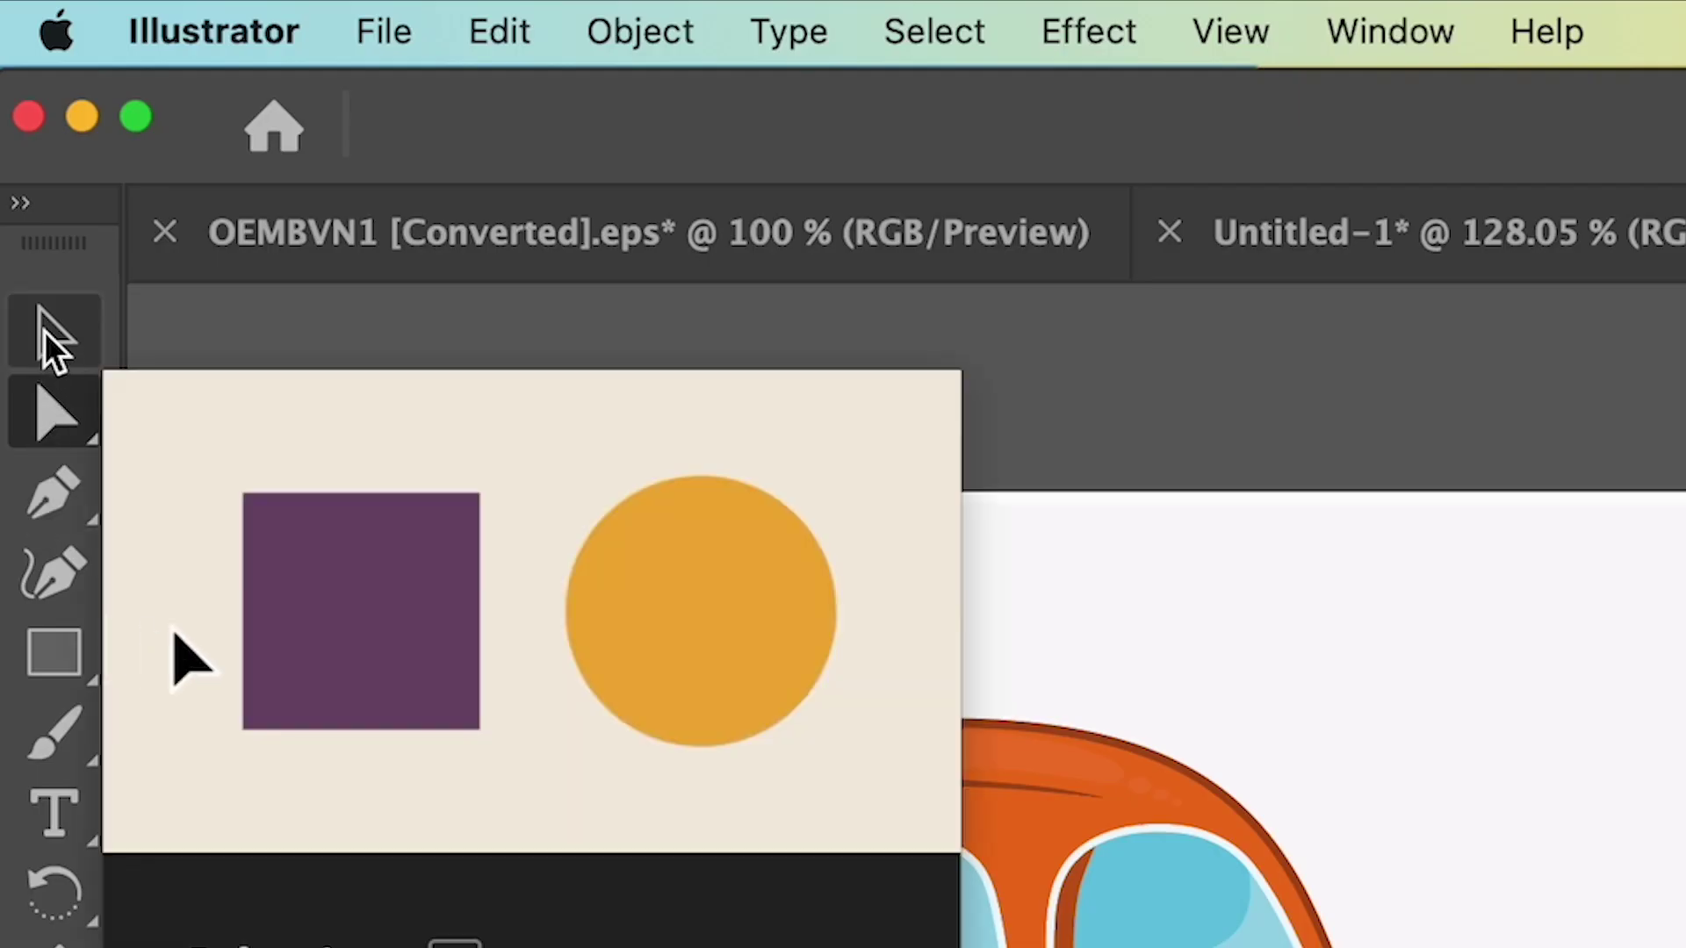
Step: Select the whole four-car artwork with the Selection tool
left_click(44, 331)
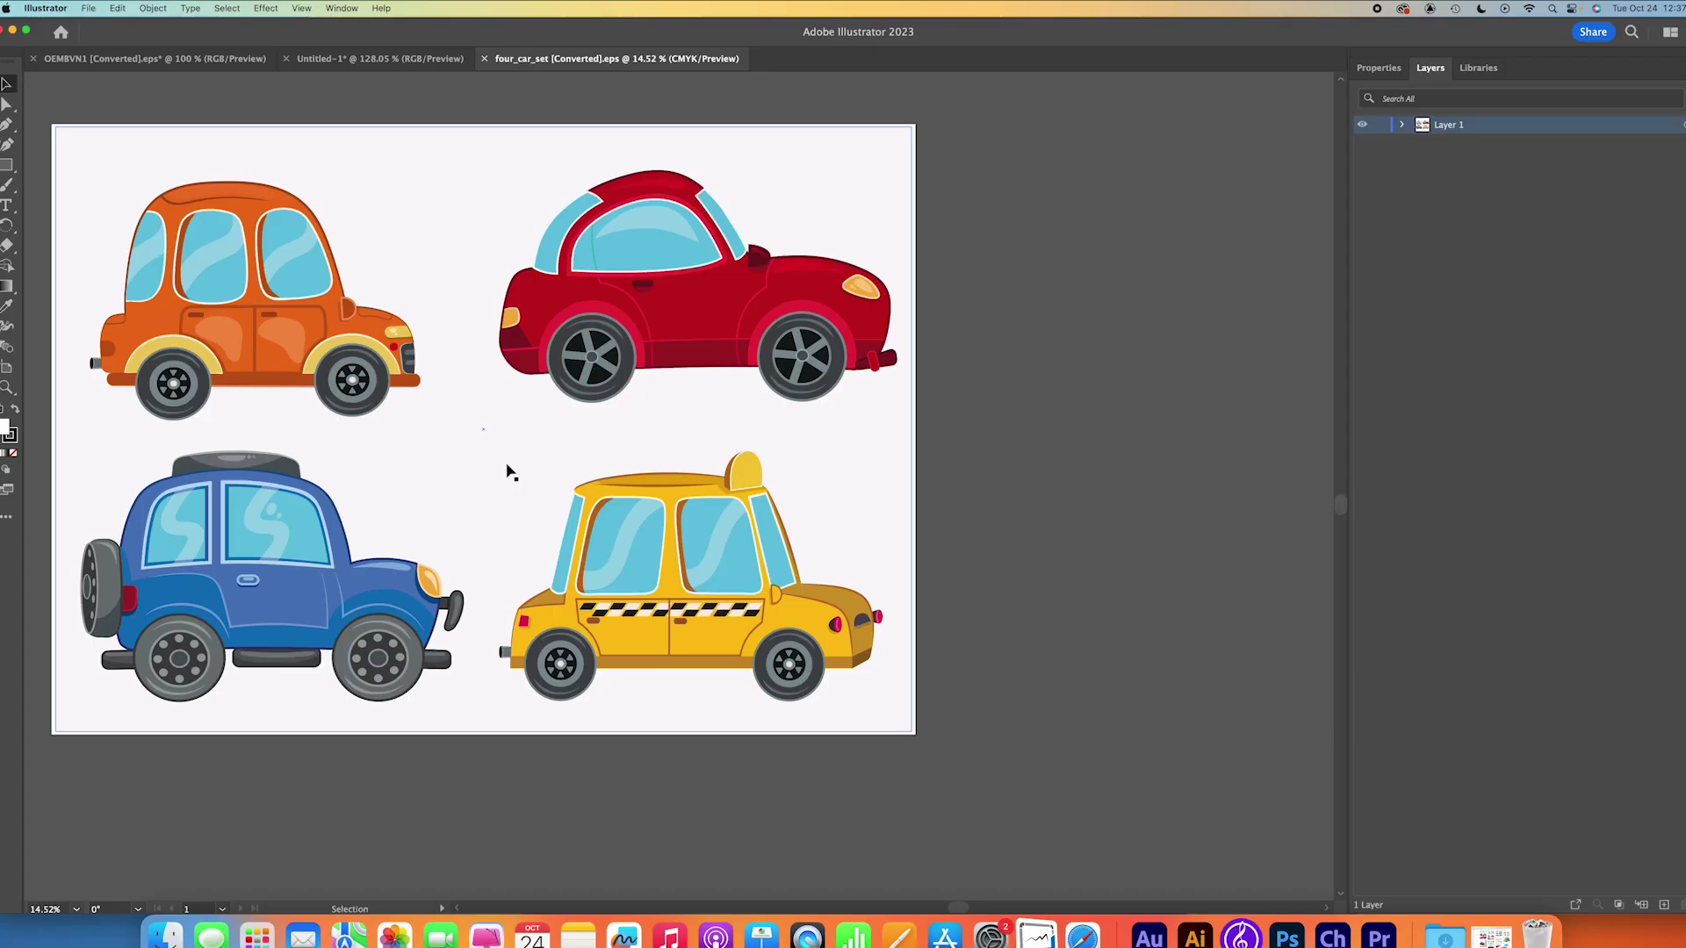
left_click(642, 634)
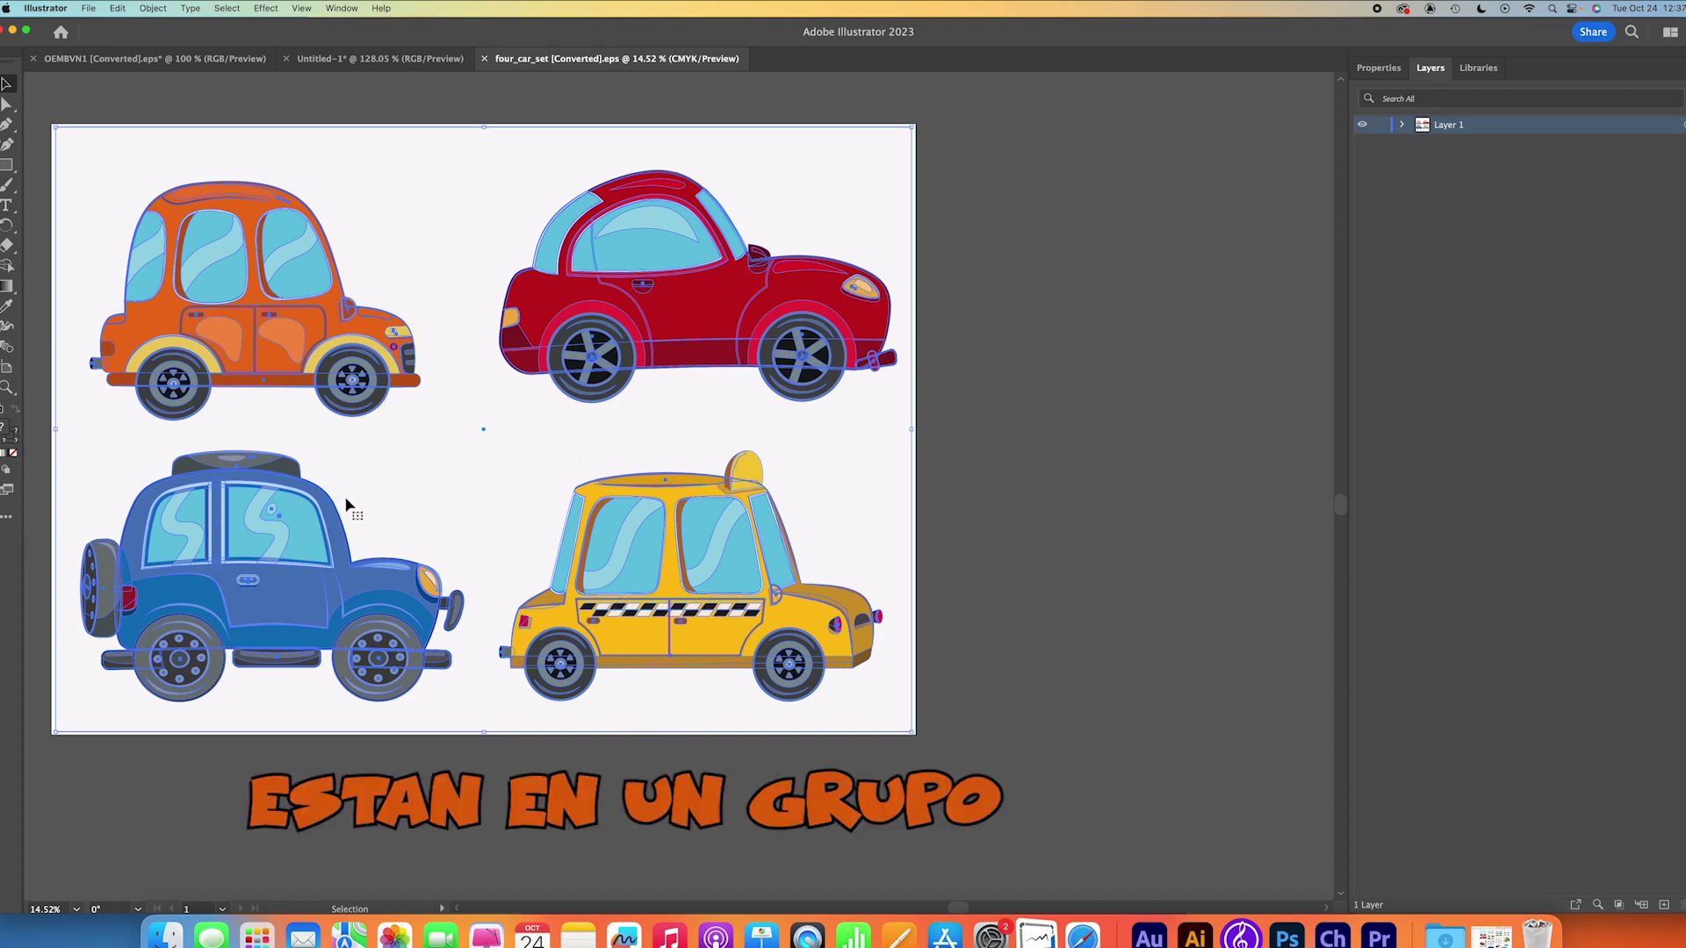
key("super")
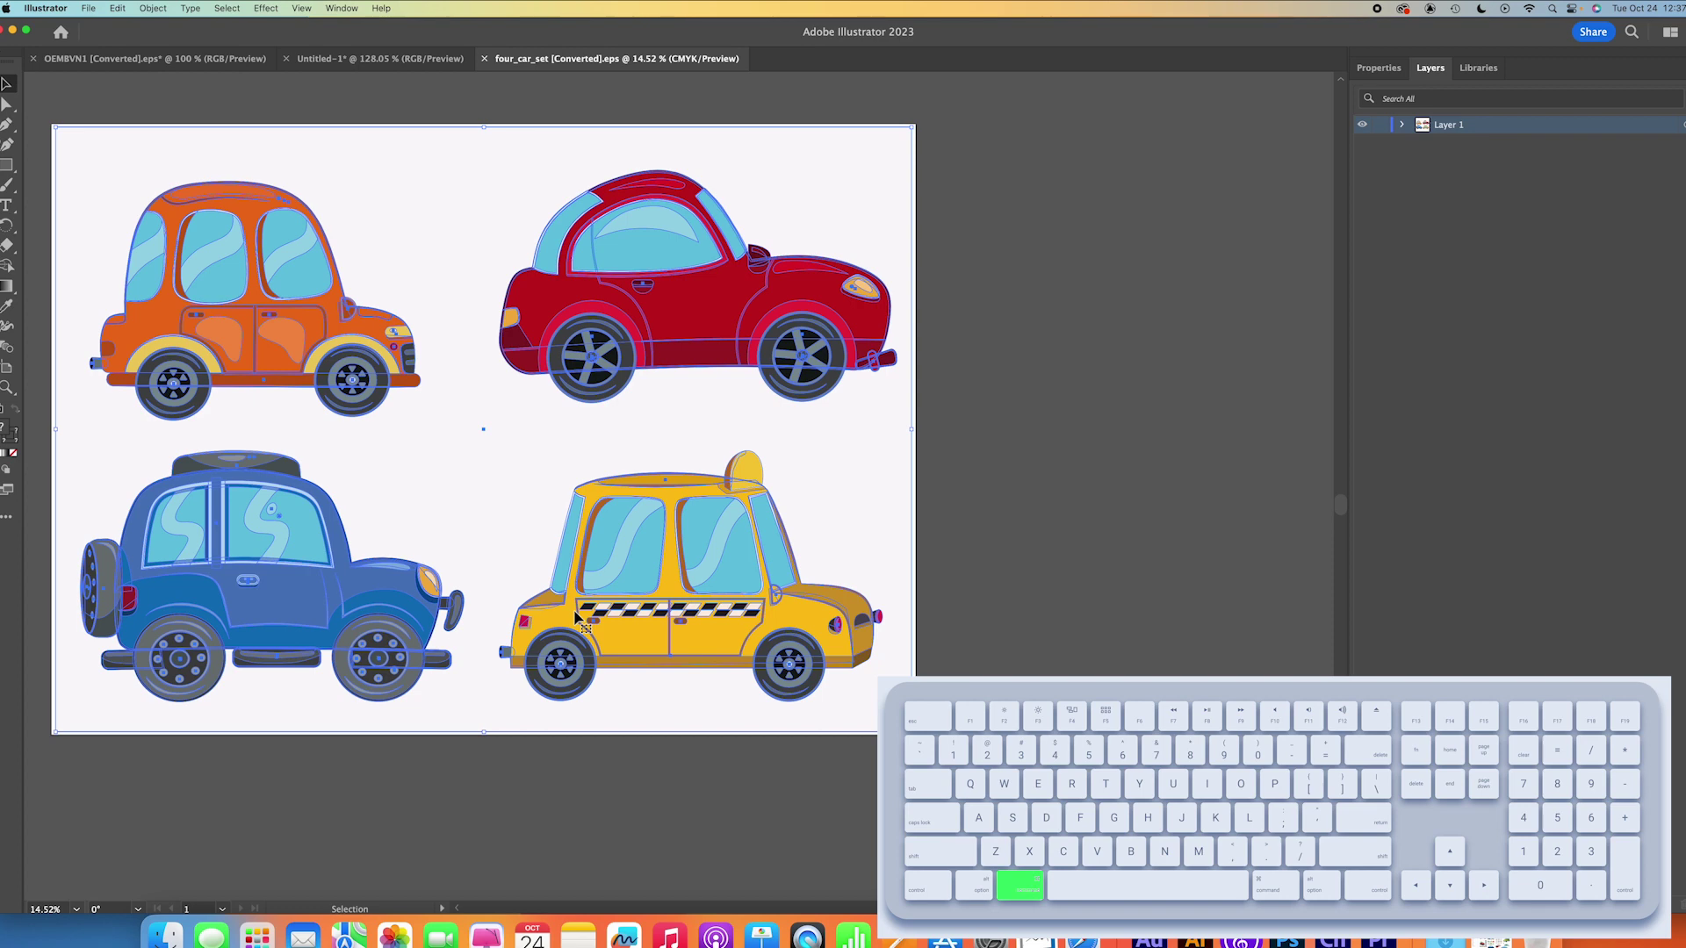
Step: Ungroup the four cars with Cmd+Shift+G and select the yellow taxi alone
key("shift")
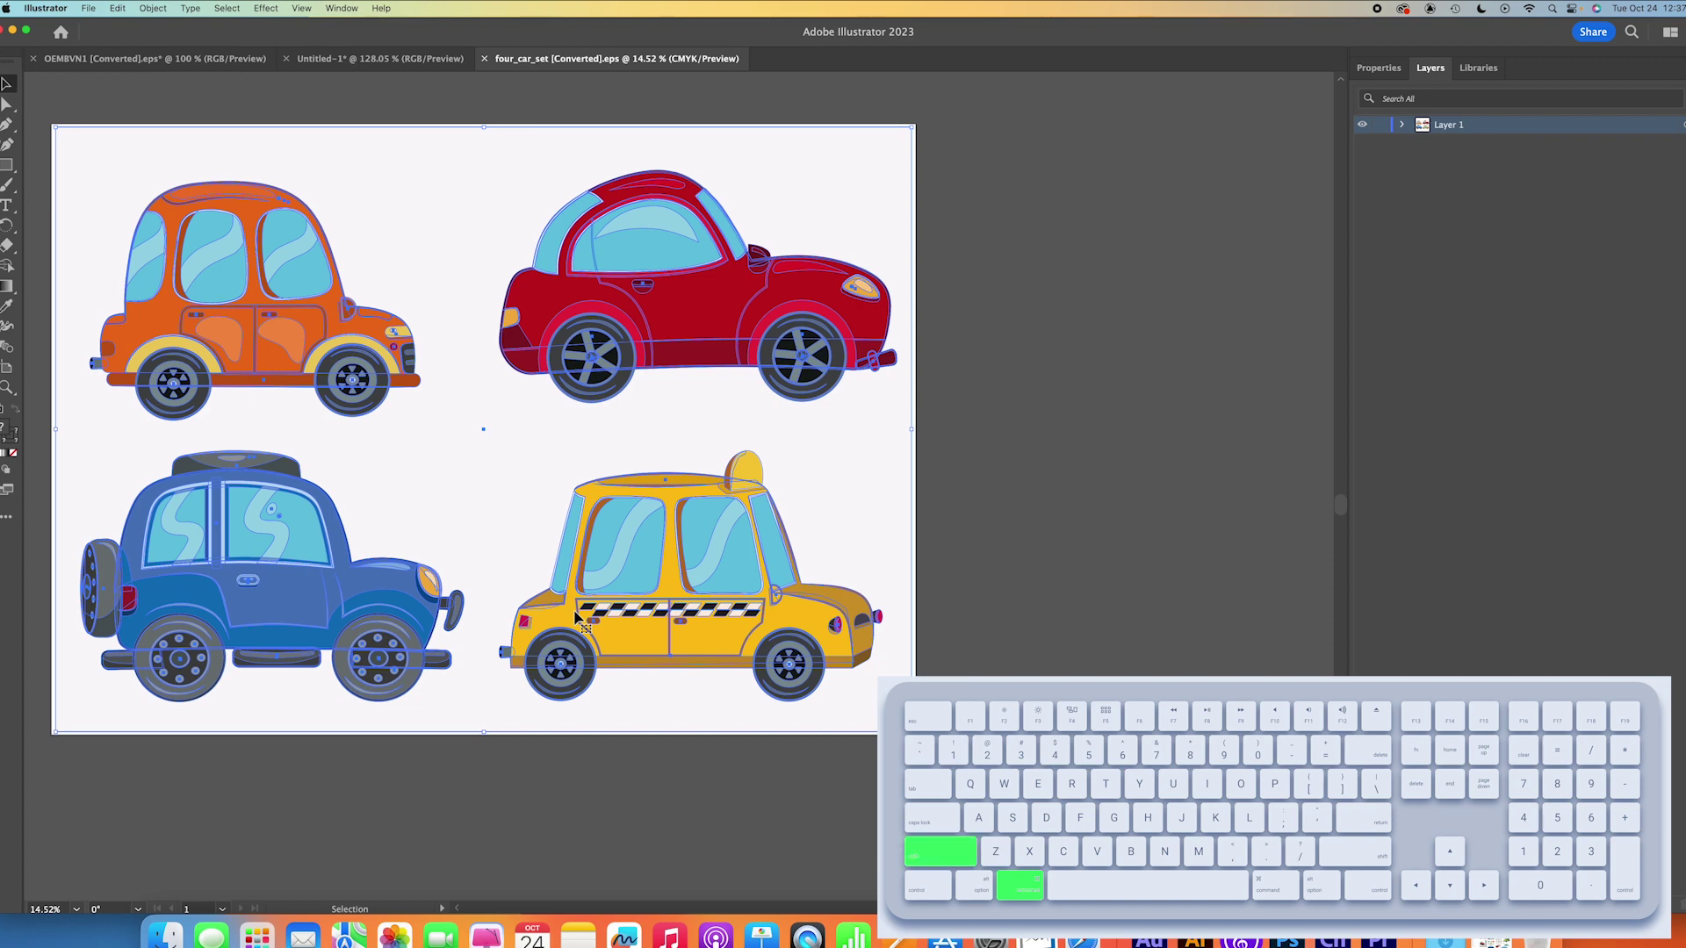
key("super+shift+b")
key("super+shift+g")
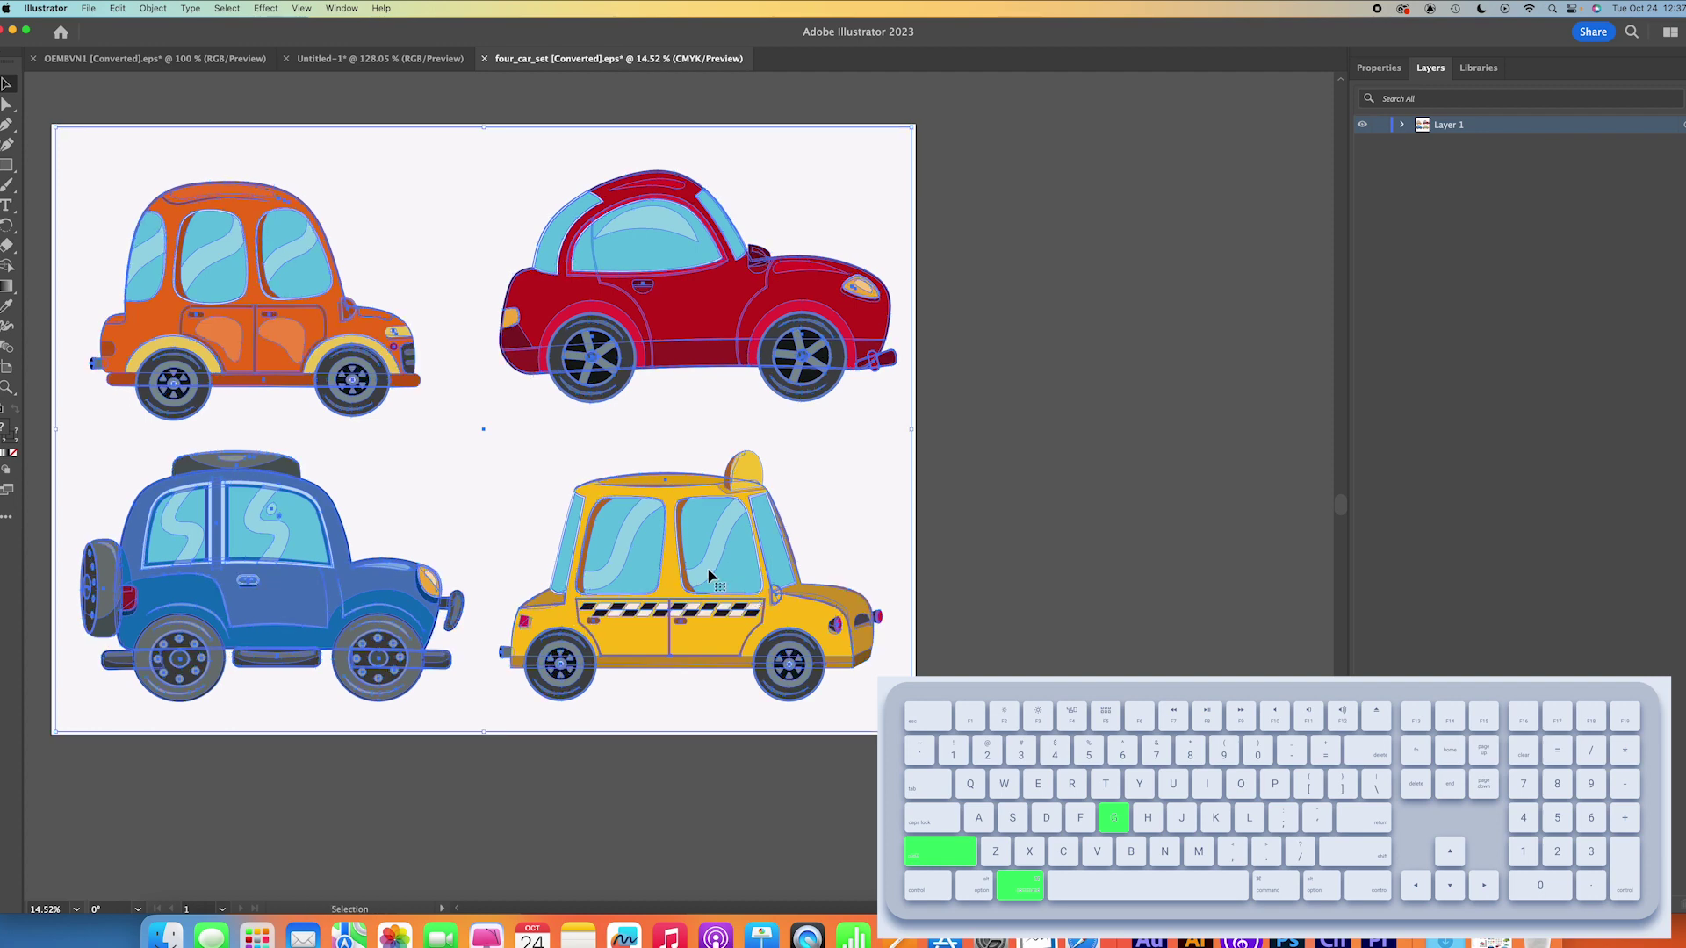
left_click(962, 562)
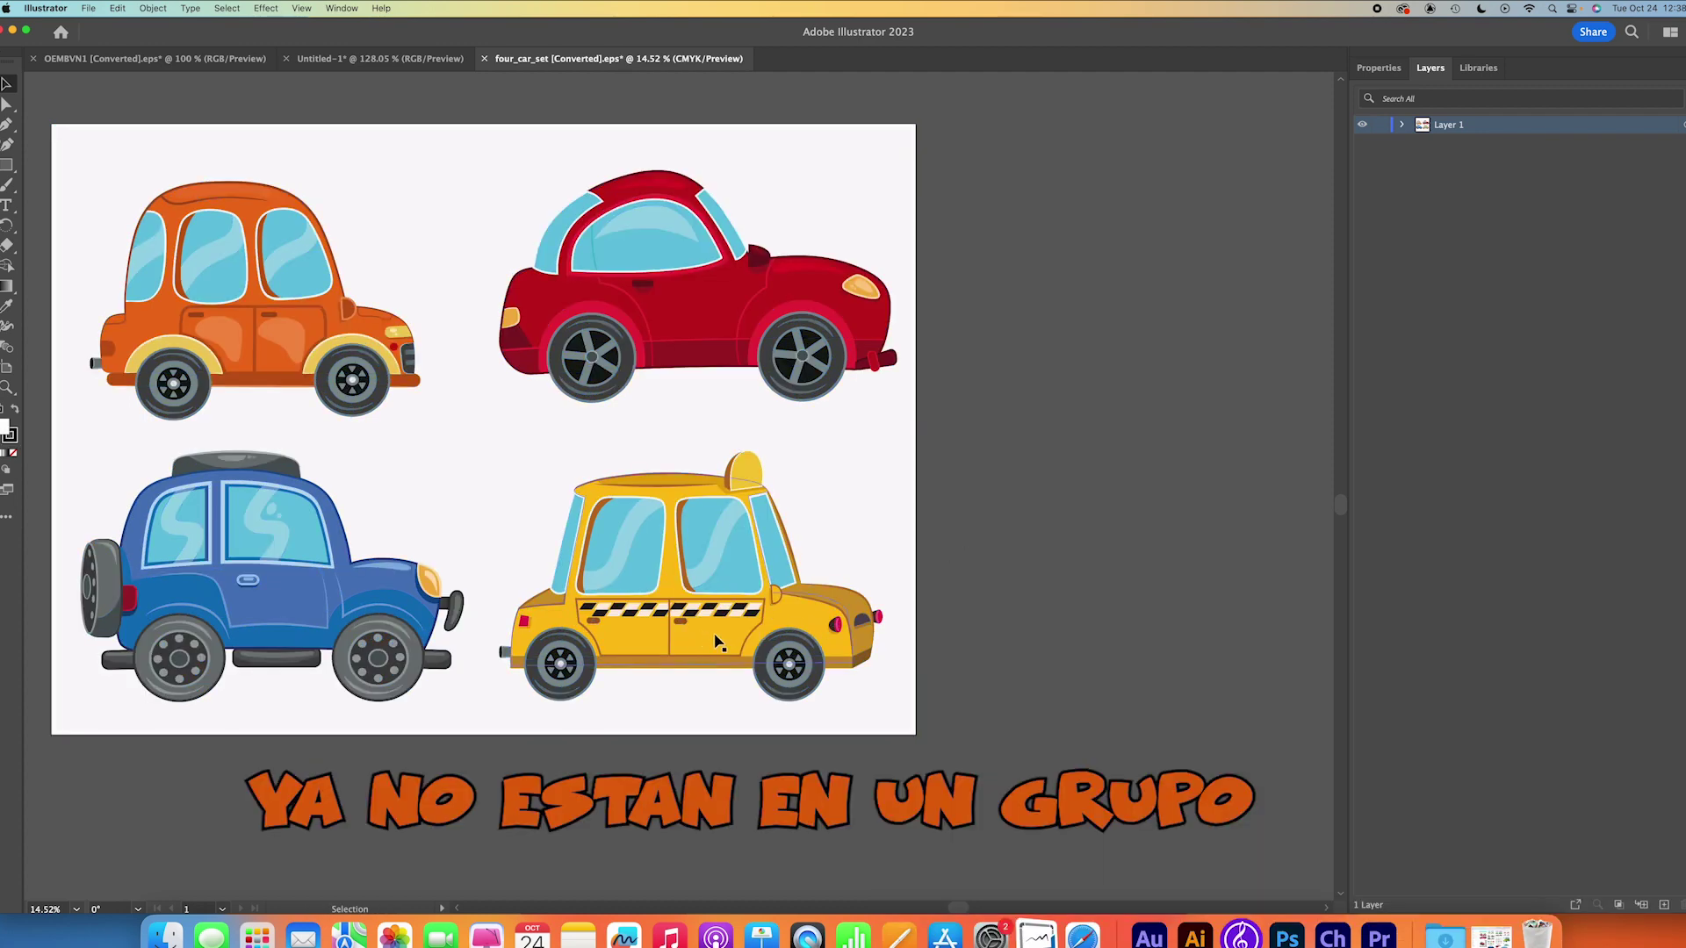
left_click(713, 641)
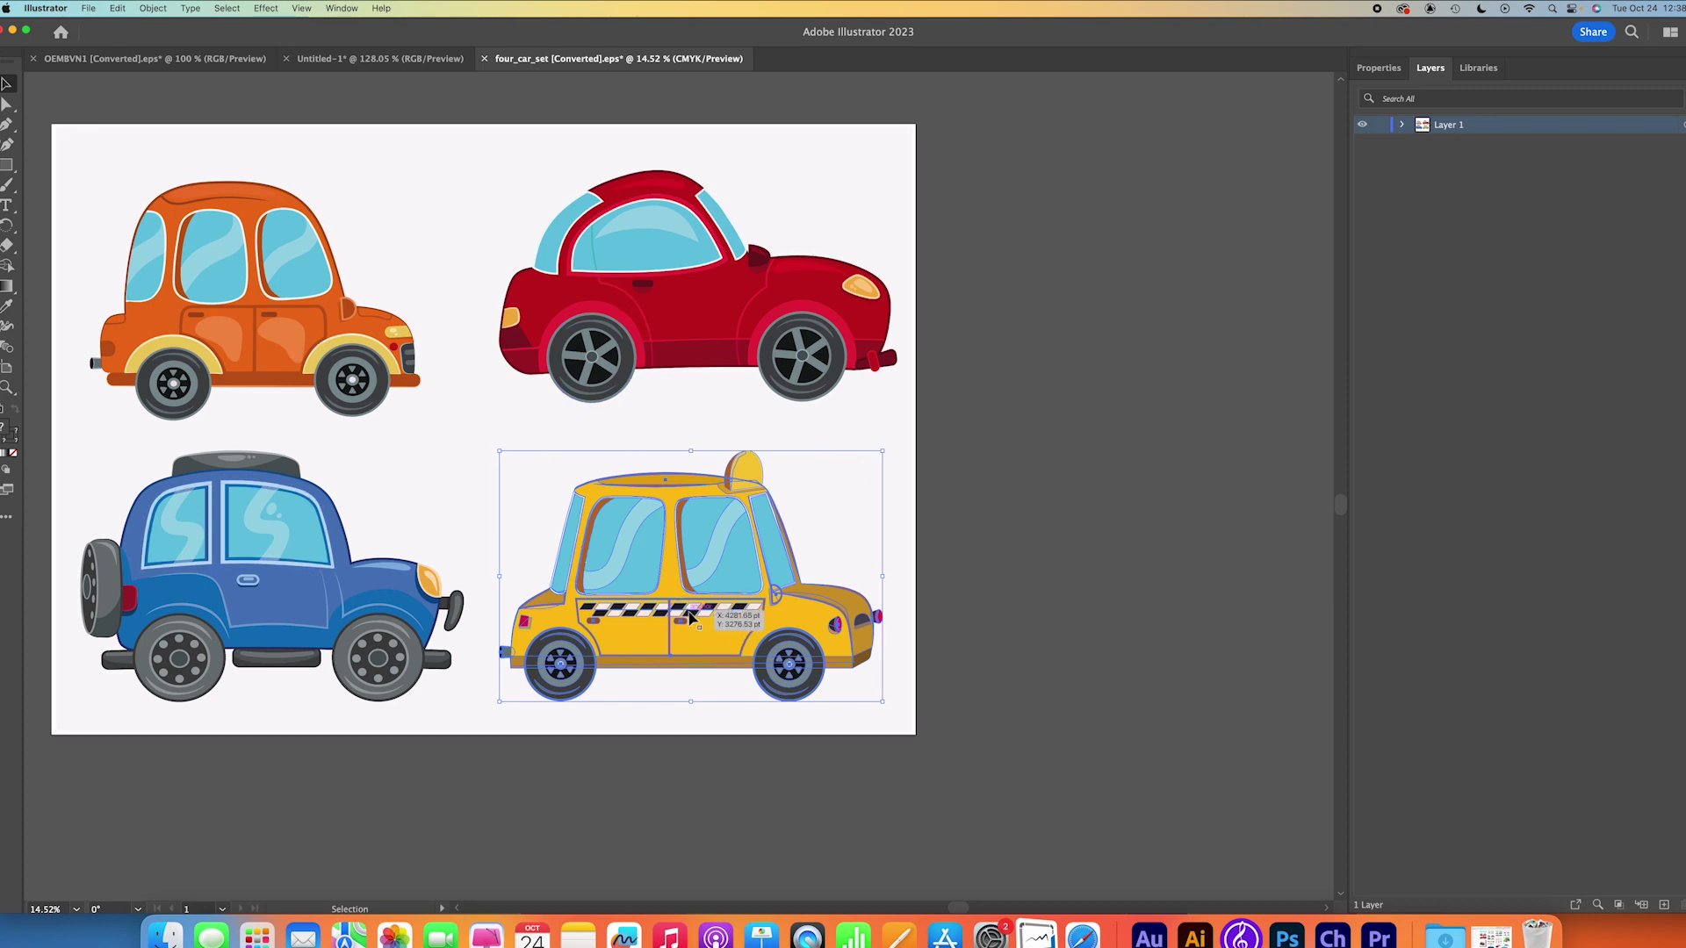
right_click(703, 635)
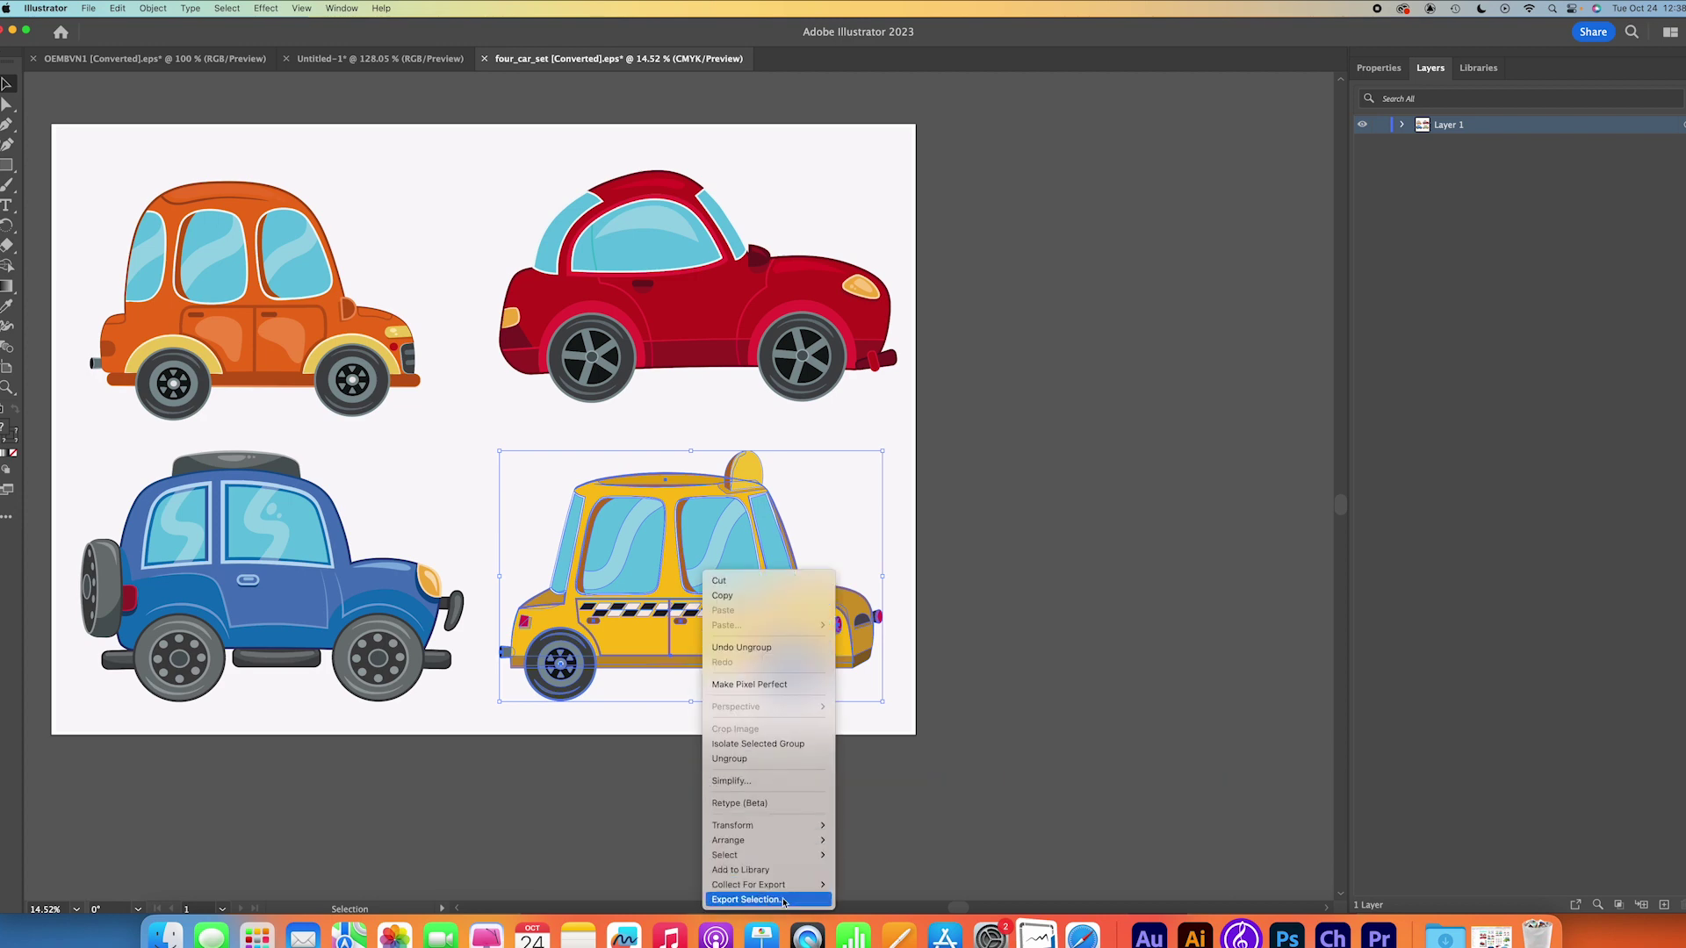
Step: Export the selected taxi as a 1x PNG asset named carro into Desktop/ANIMACION
left_click(784, 899)
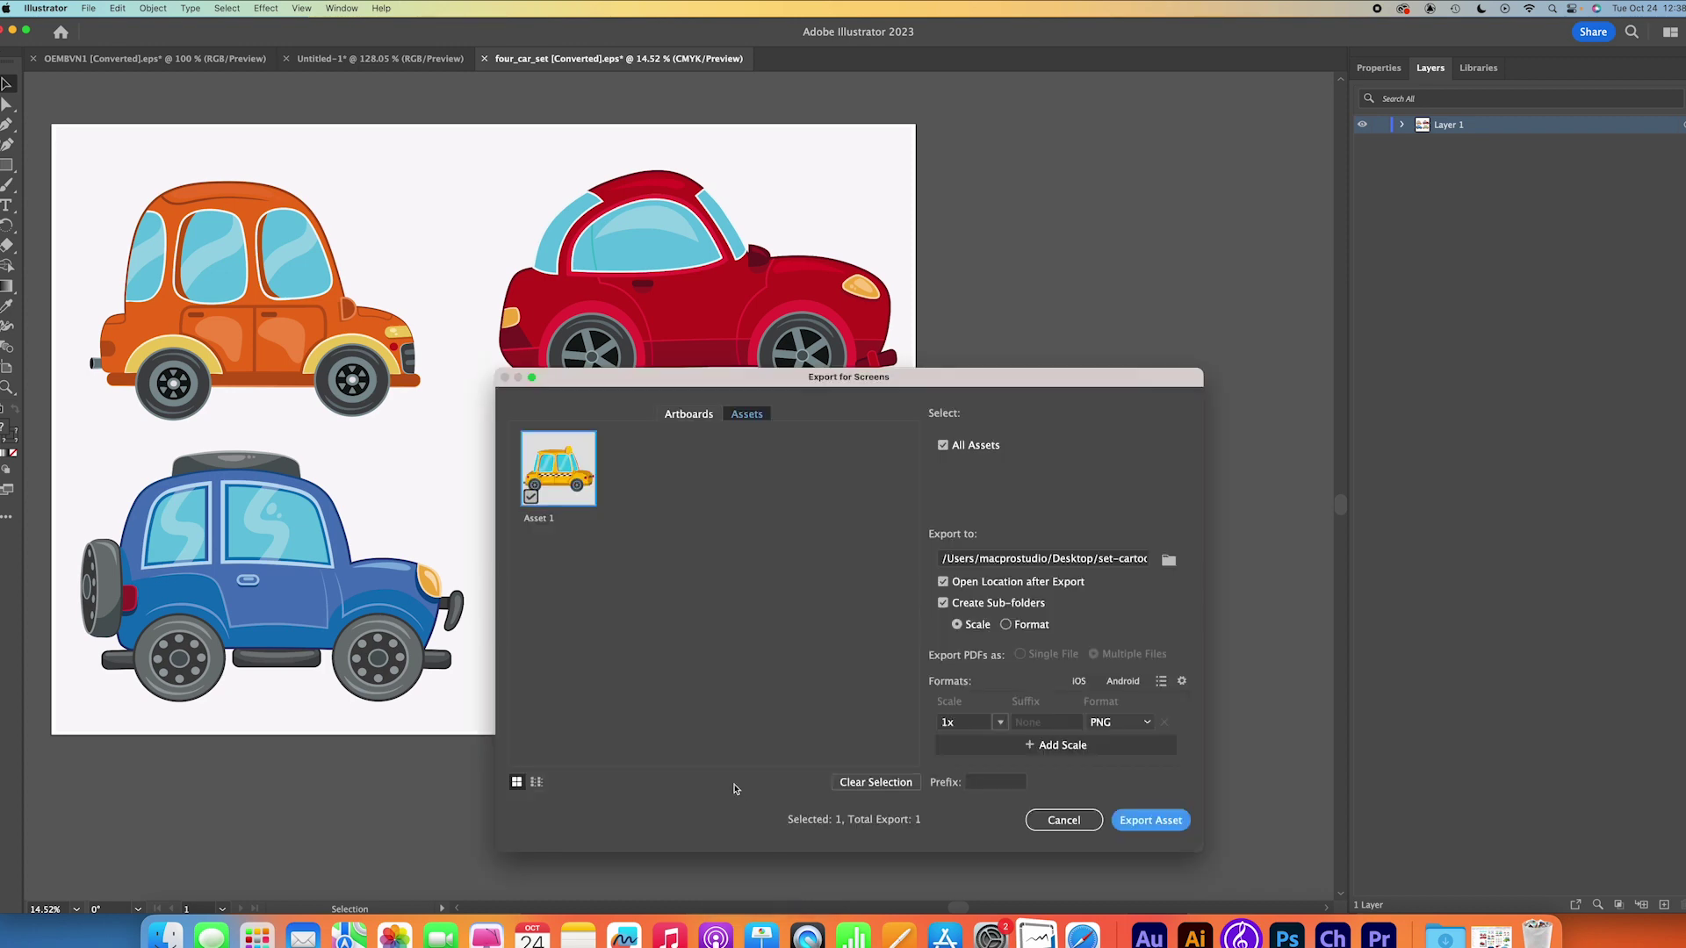
left_click(551, 520)
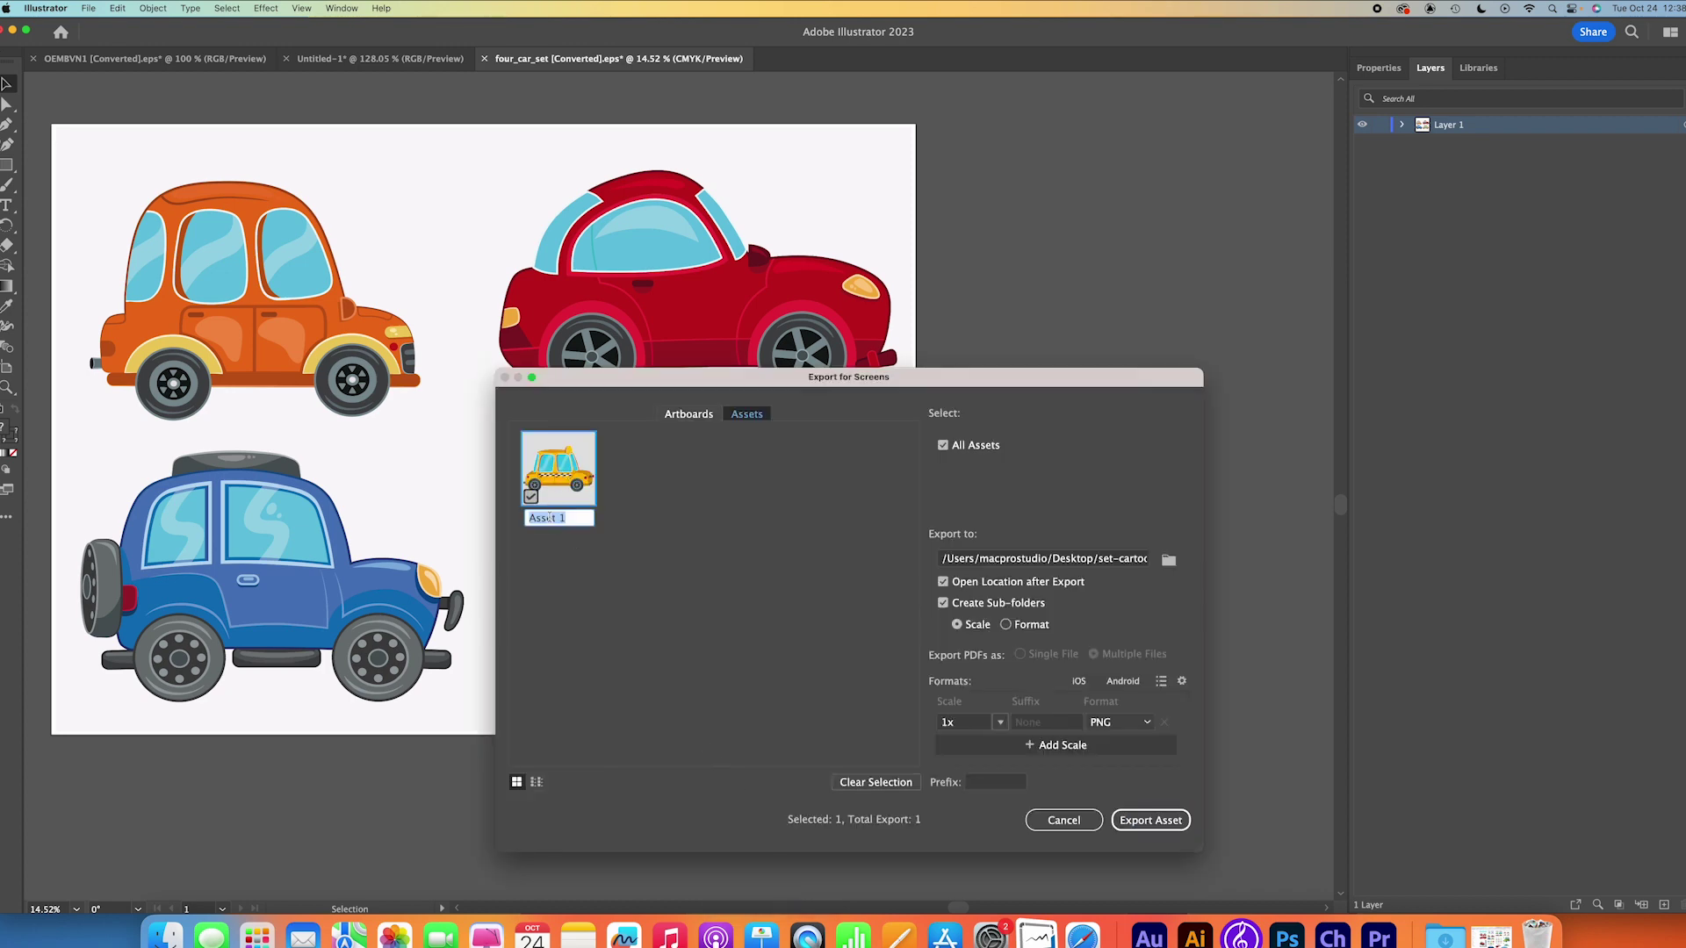
type("car")
key("Return")
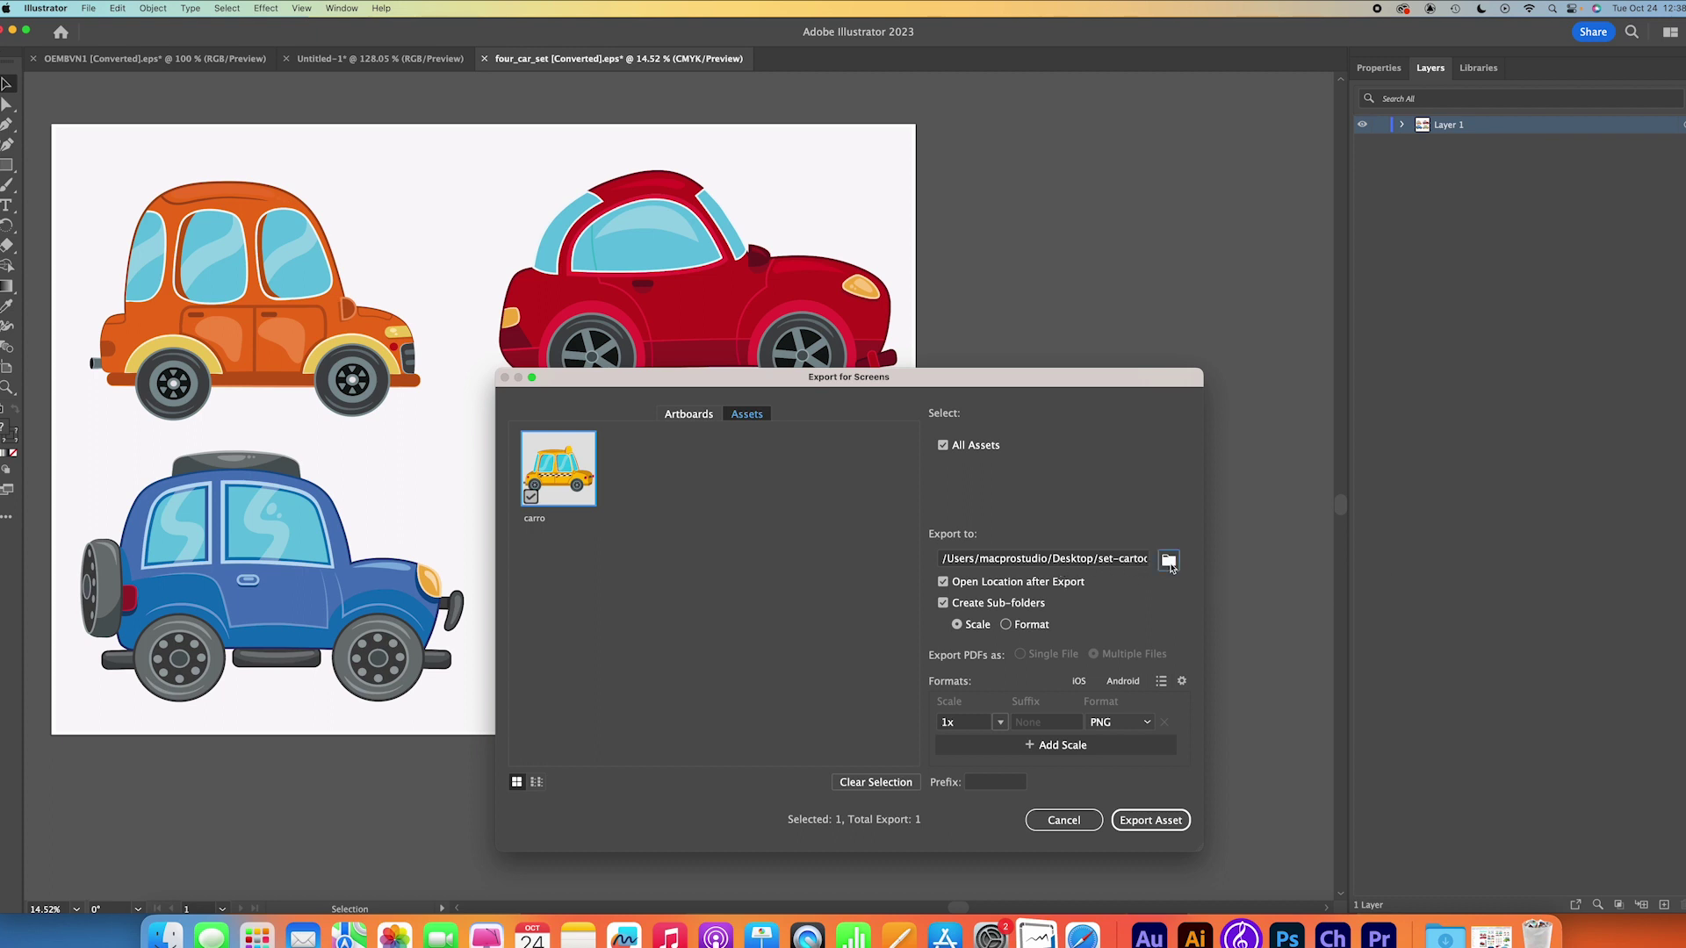
left_click(1169, 563)
left_click(583, 481)
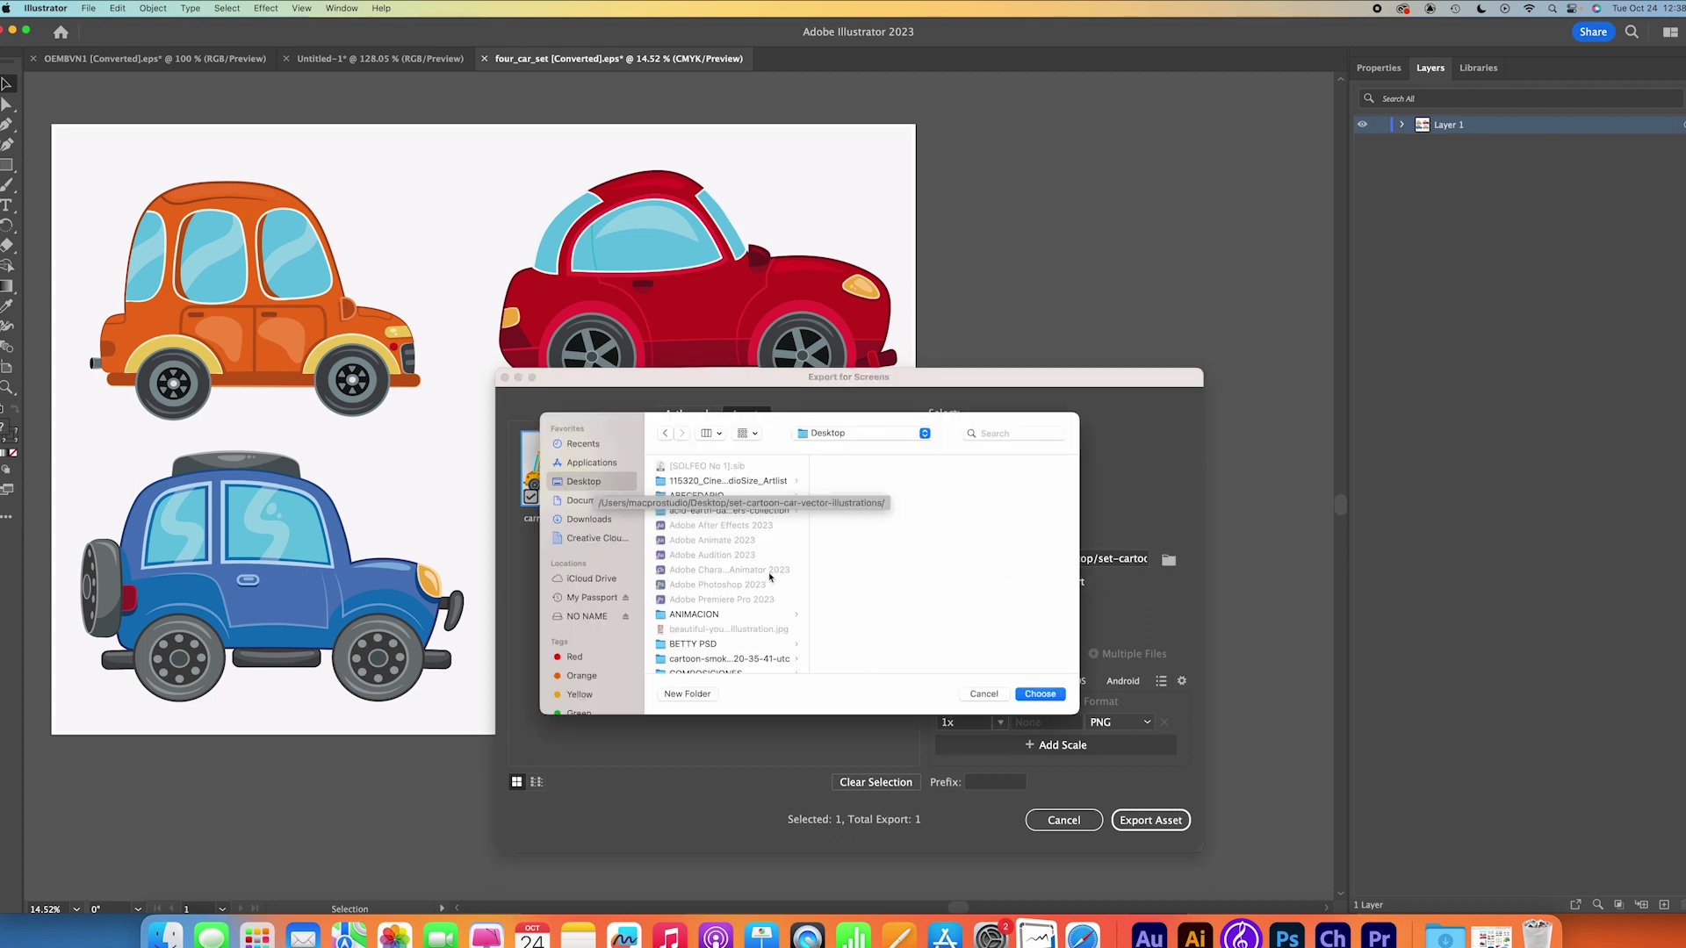
left_click(702, 616)
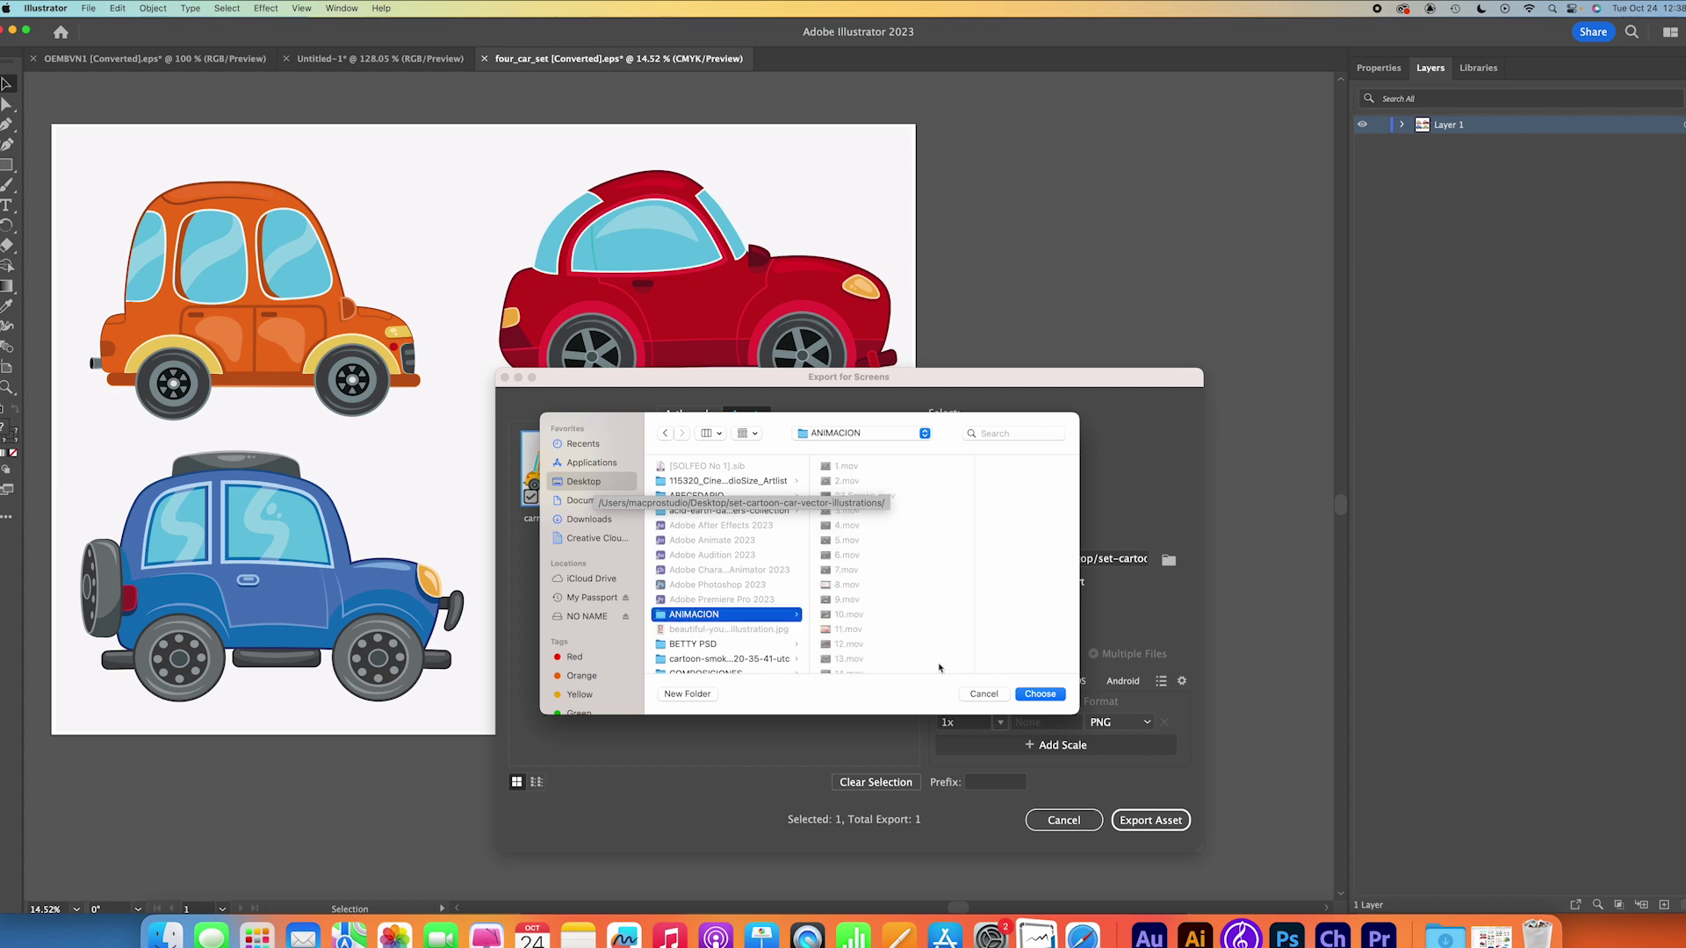
left_click(1040, 694)
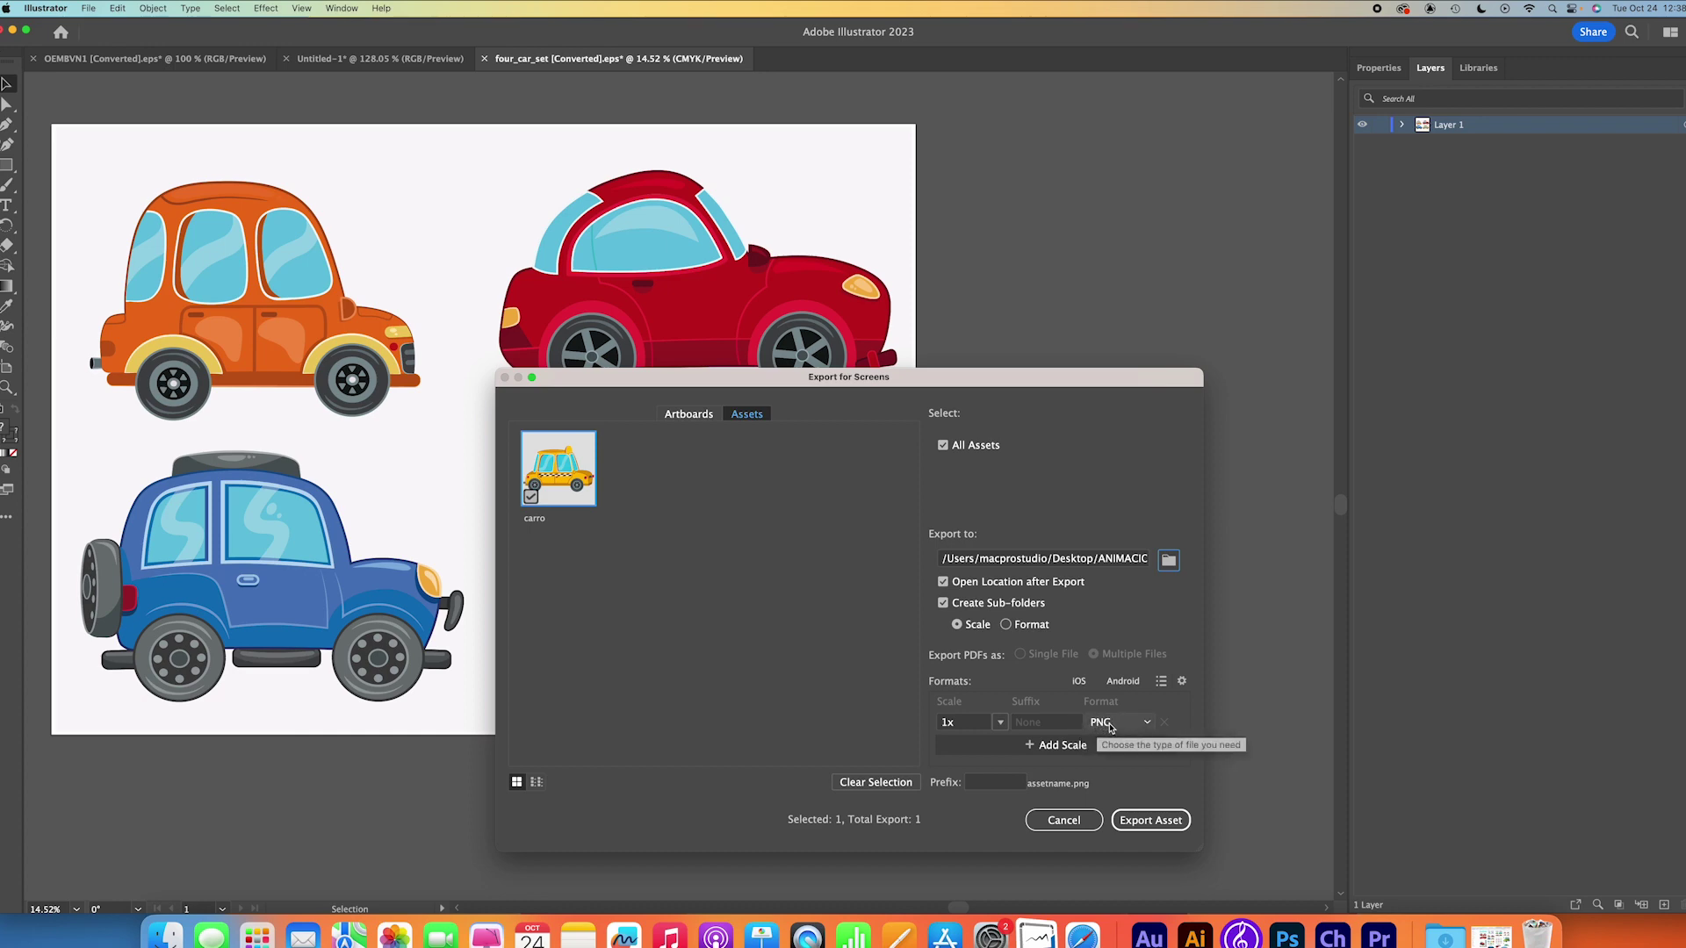
left_click(1155, 822)
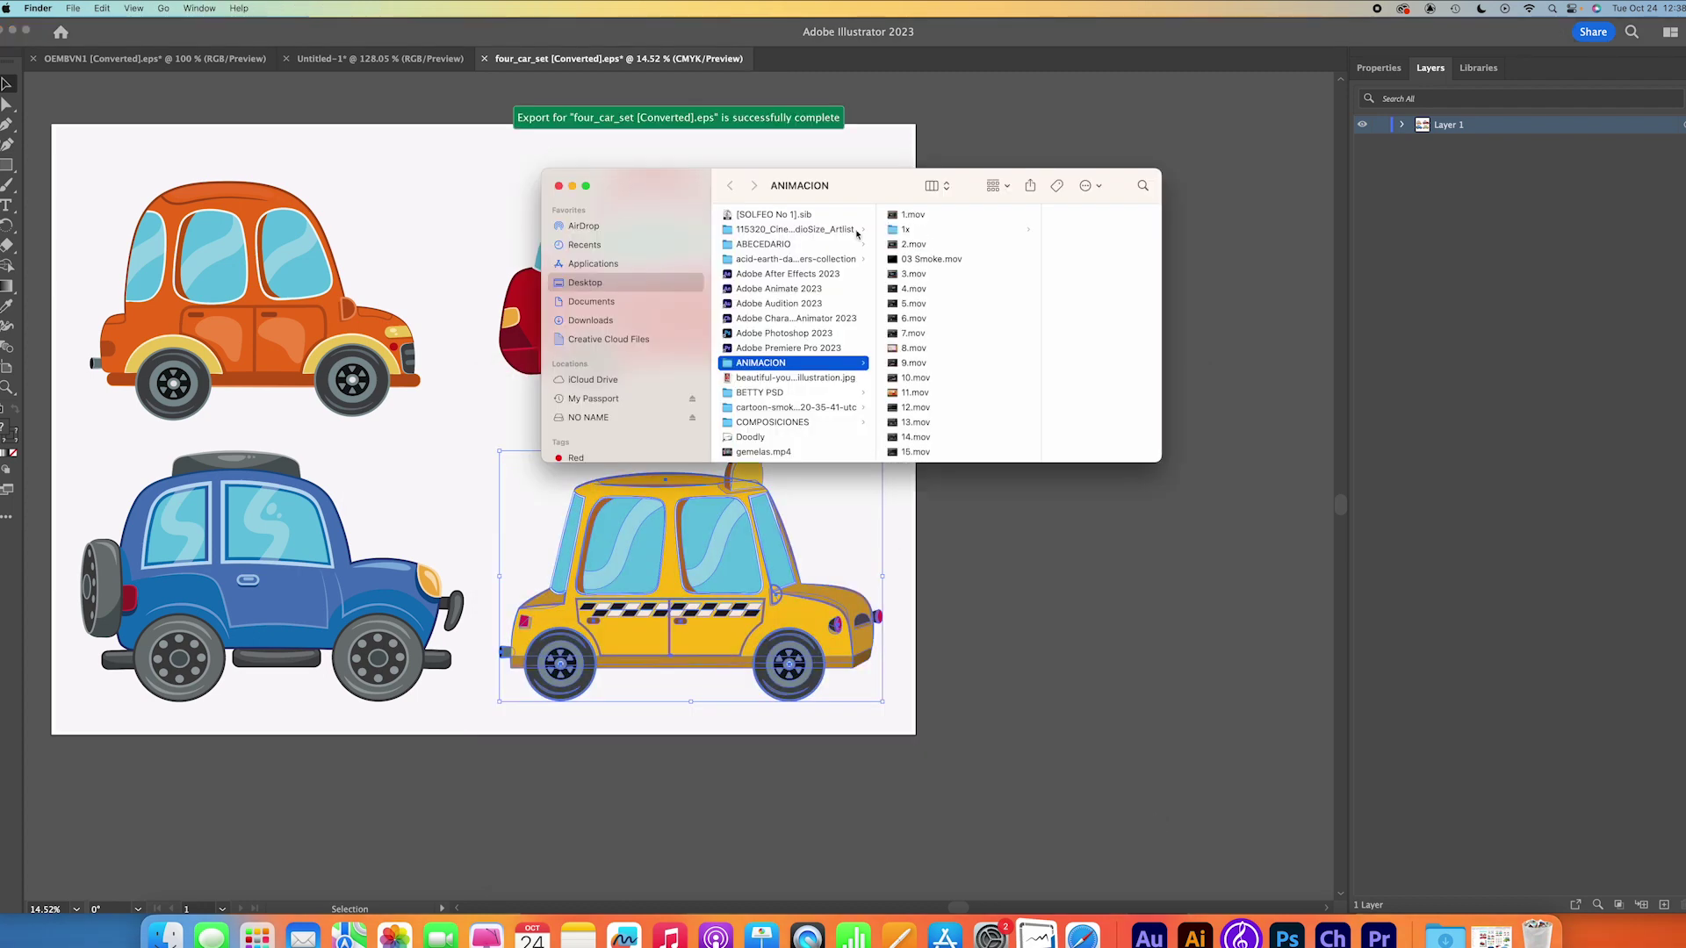
Step: Dismiss the ANIMACION Finder window that opened after the taxi export
left_click(559, 187)
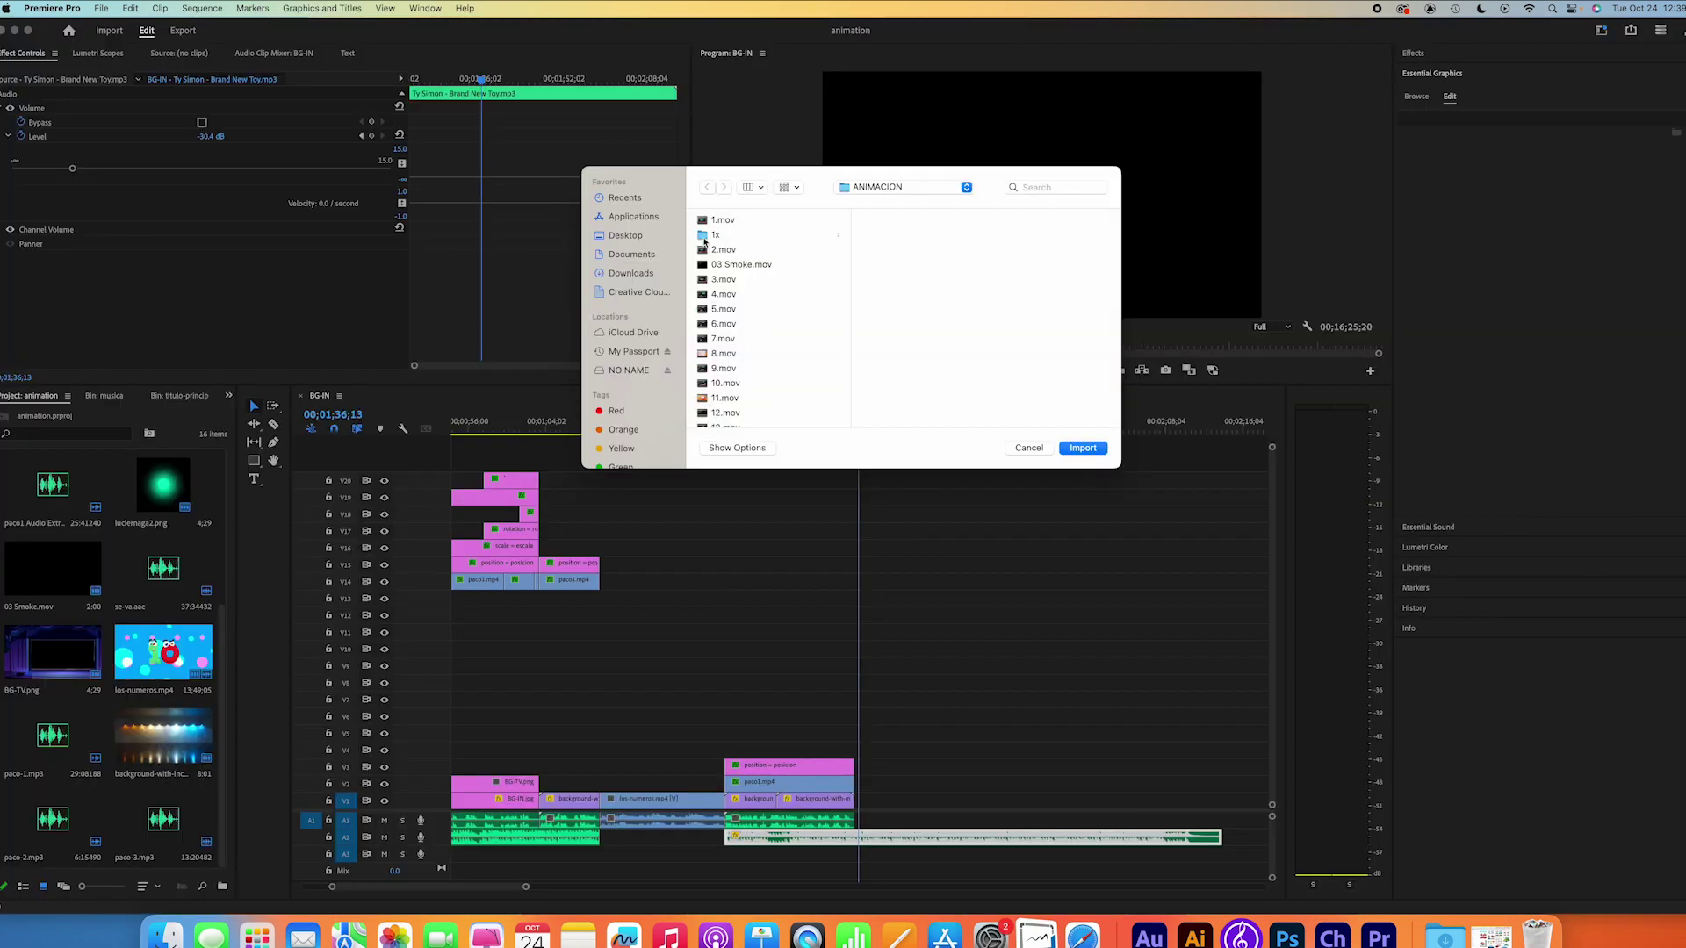
Step: Import the carro.png taxi image from the 1x export folder into the project
left_click(703, 236)
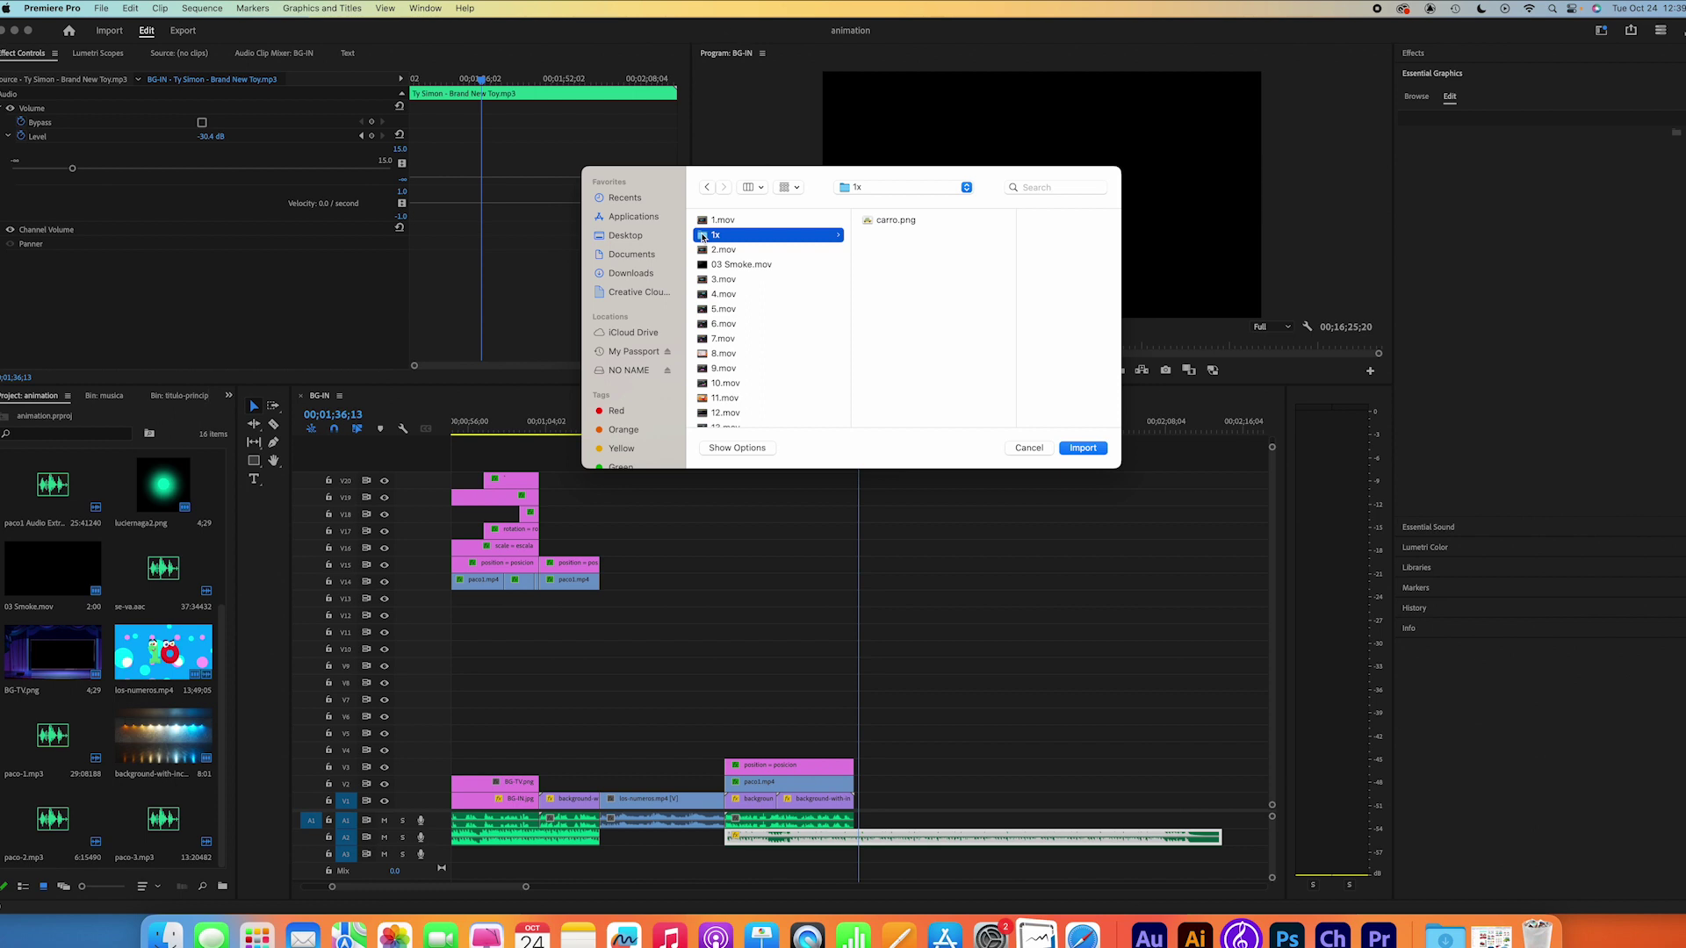
left_click(887, 222)
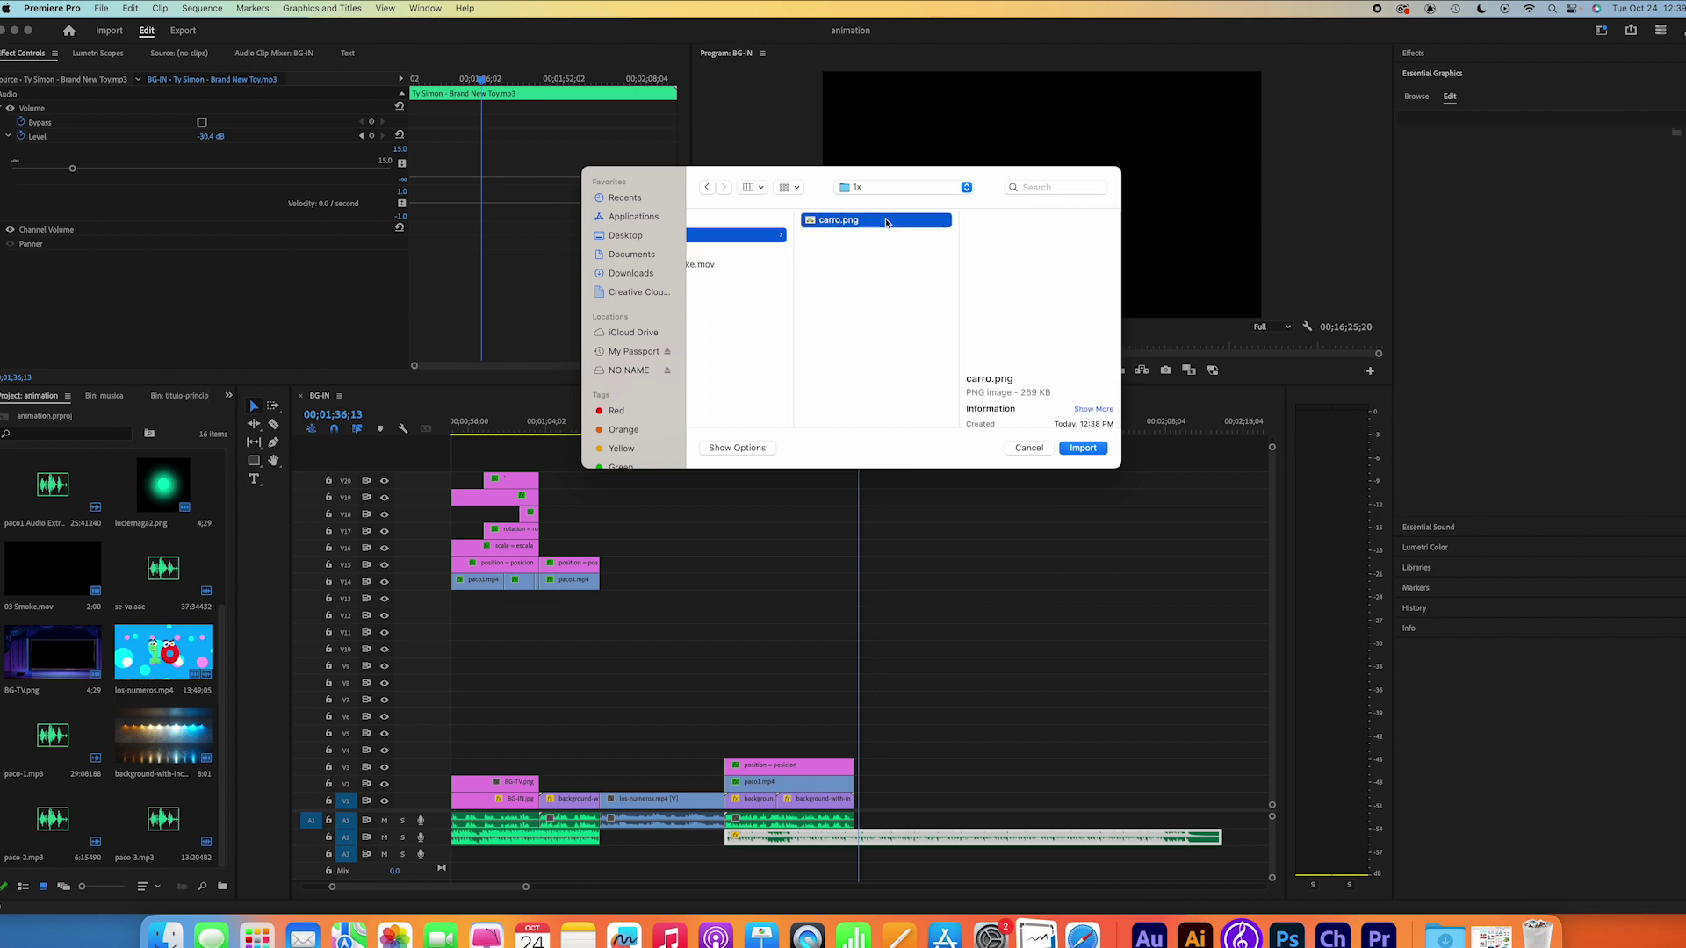
left_click(1083, 449)
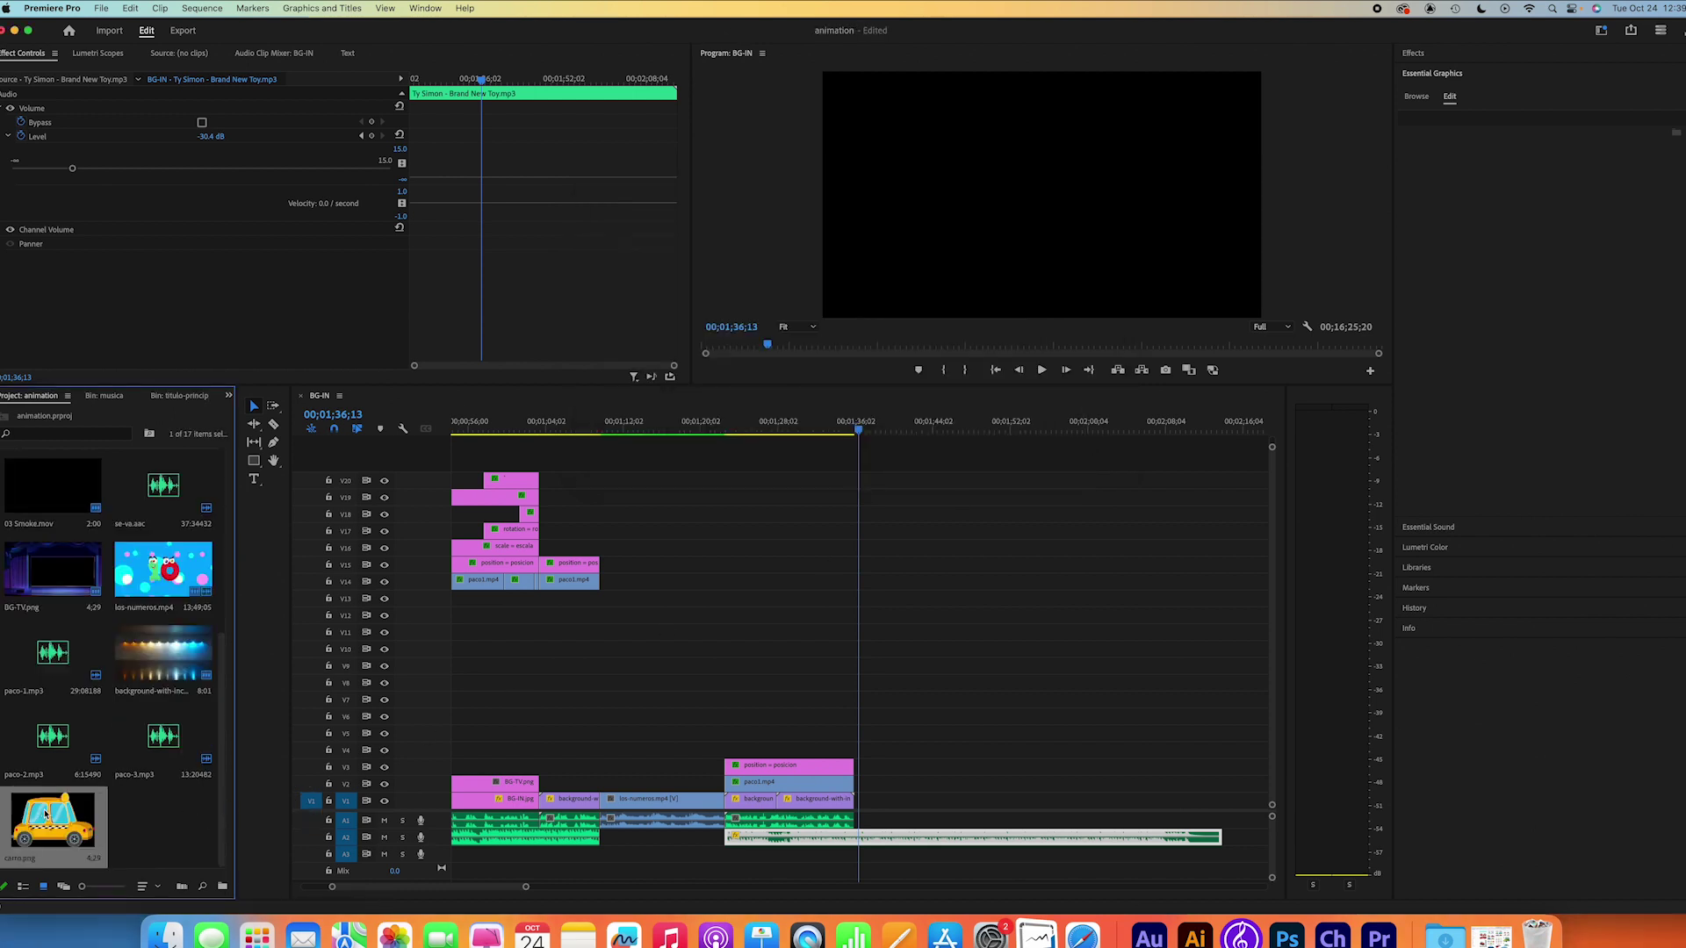
Step: Place carro.png on the track above the stage scene at 00;01;27;28 and select it
left_click(776, 430)
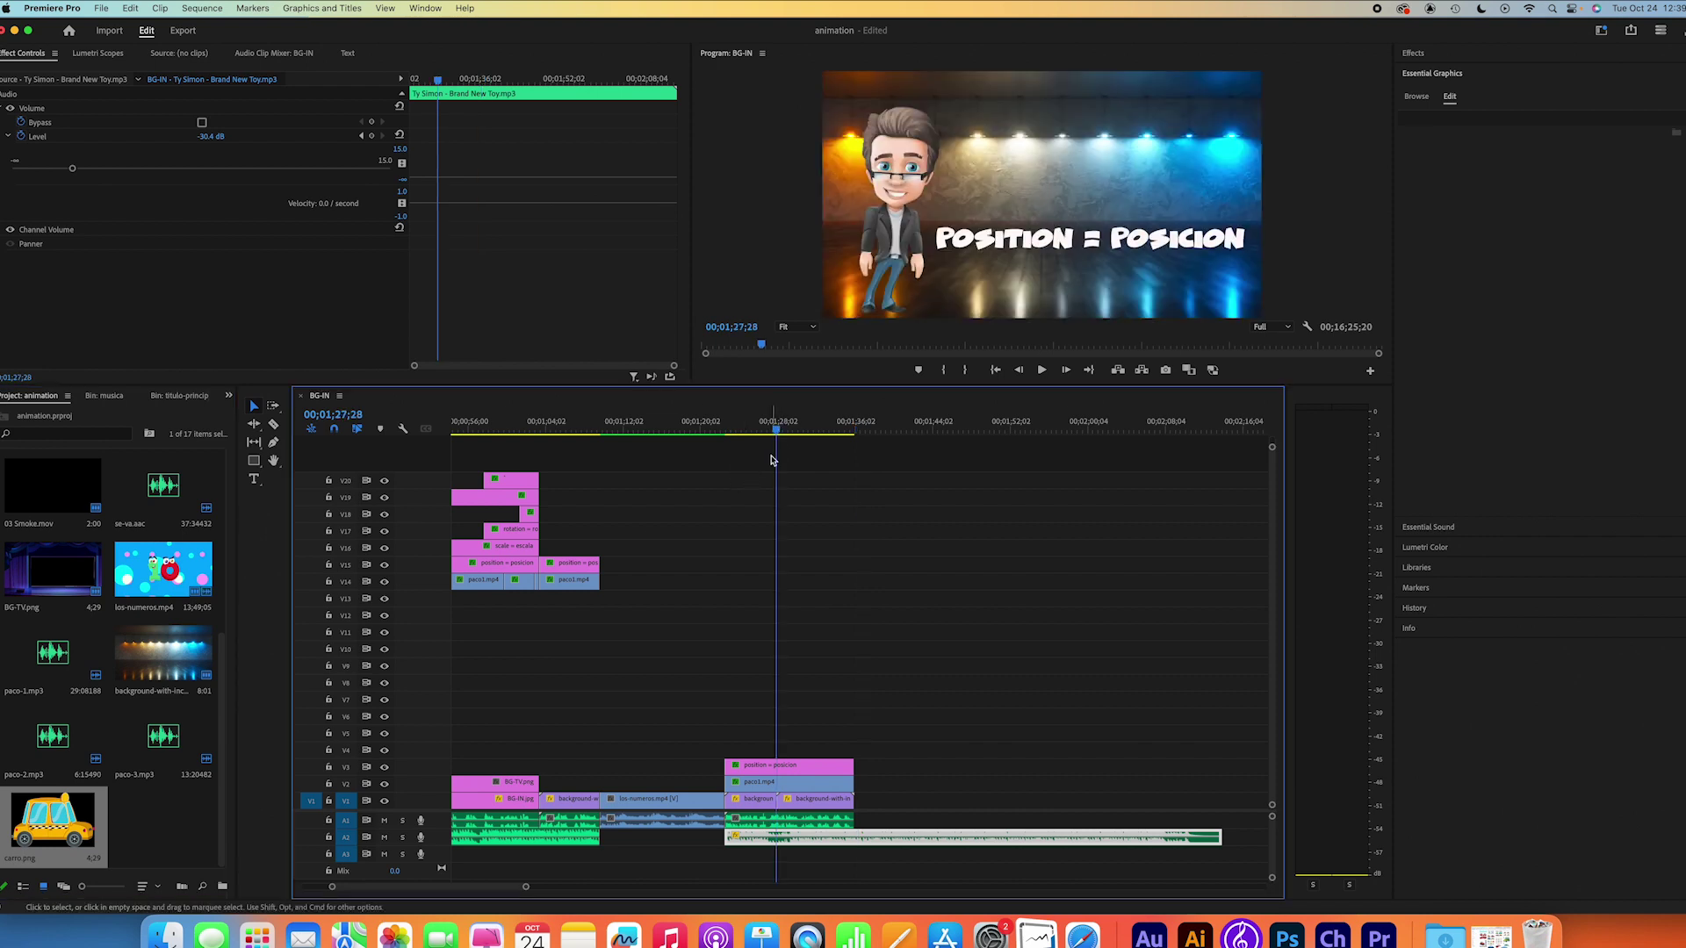
left_click(51, 830)
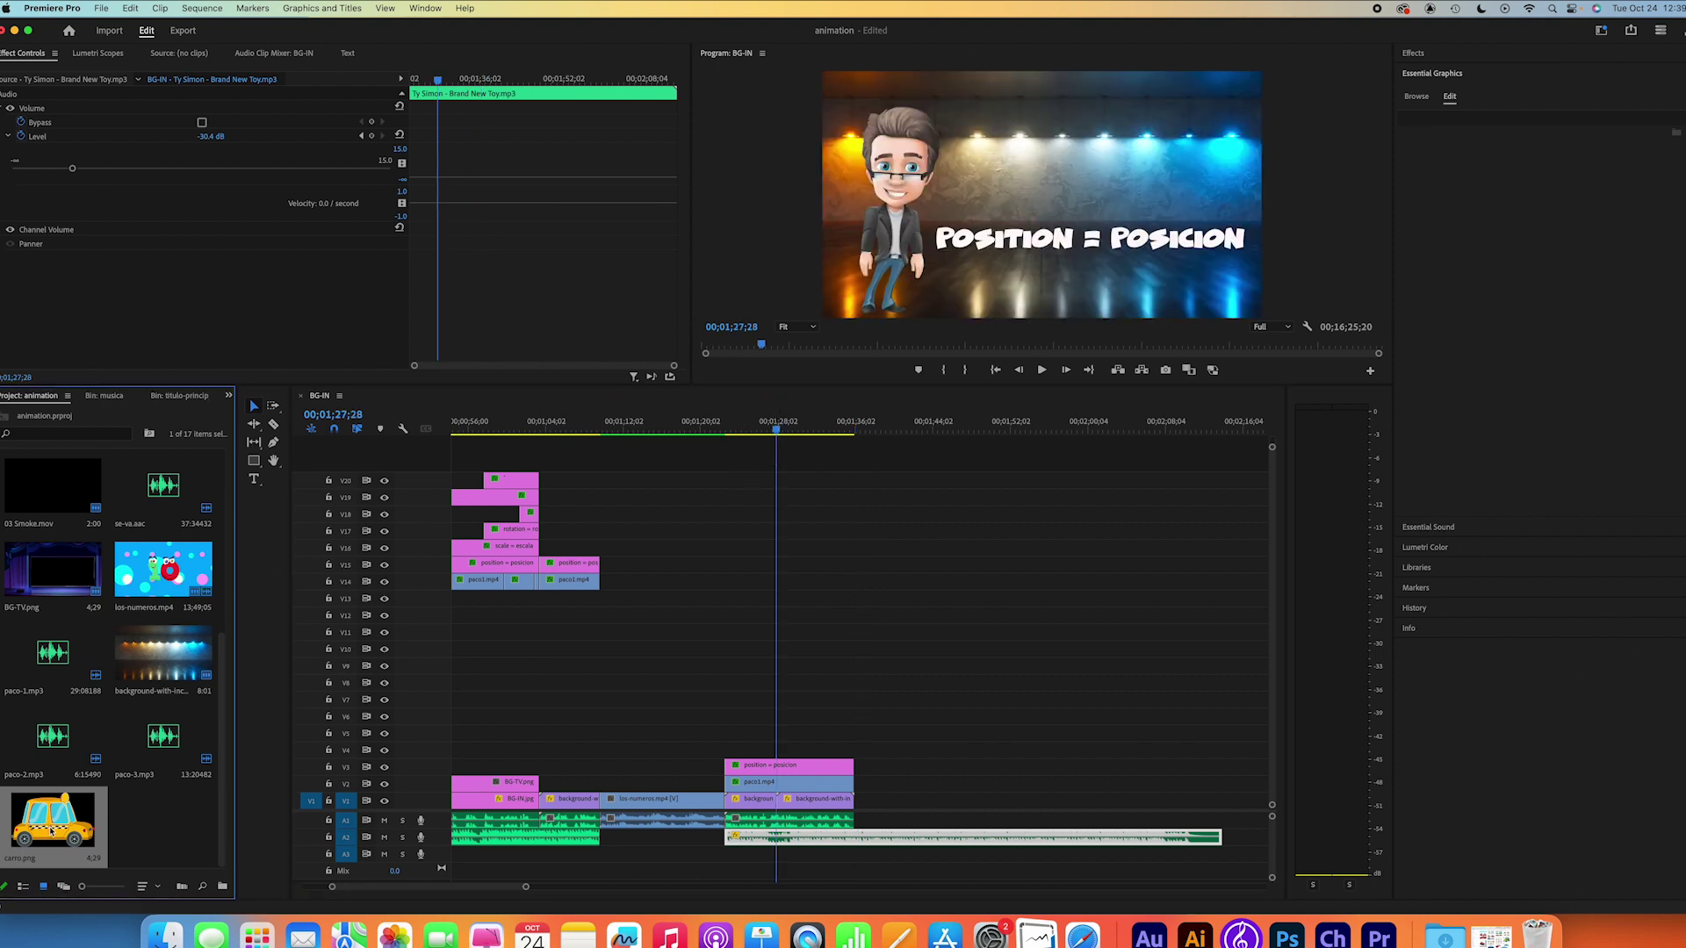
left_click_drag(51, 829, 762, 748)
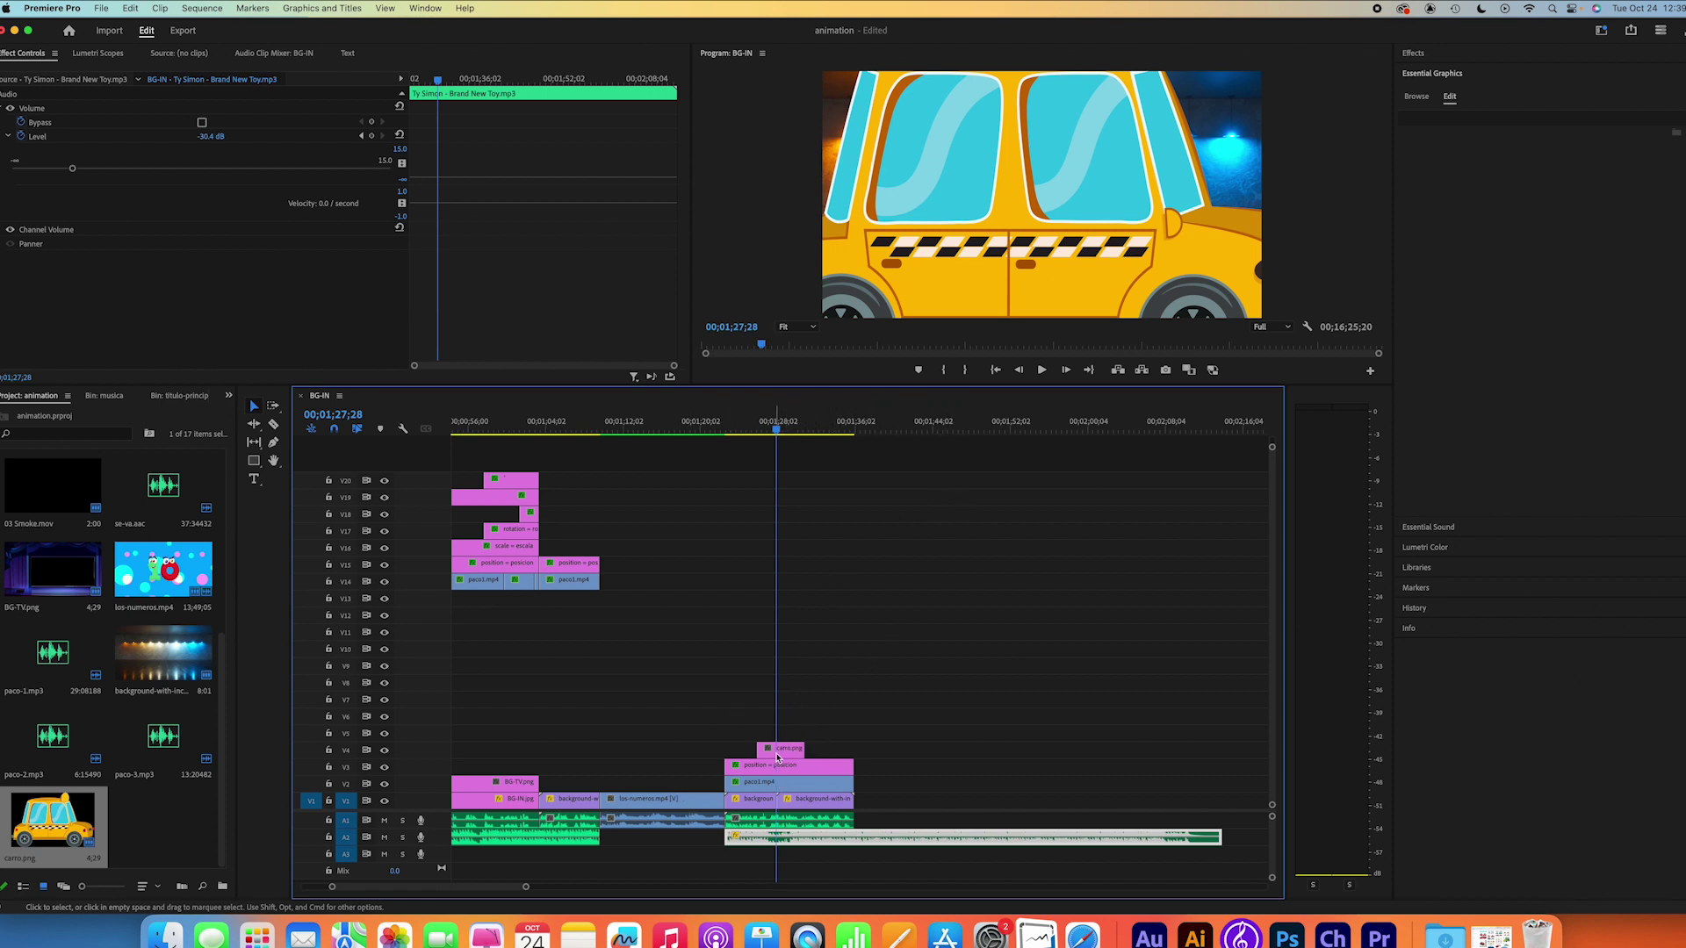
left_click(785, 751)
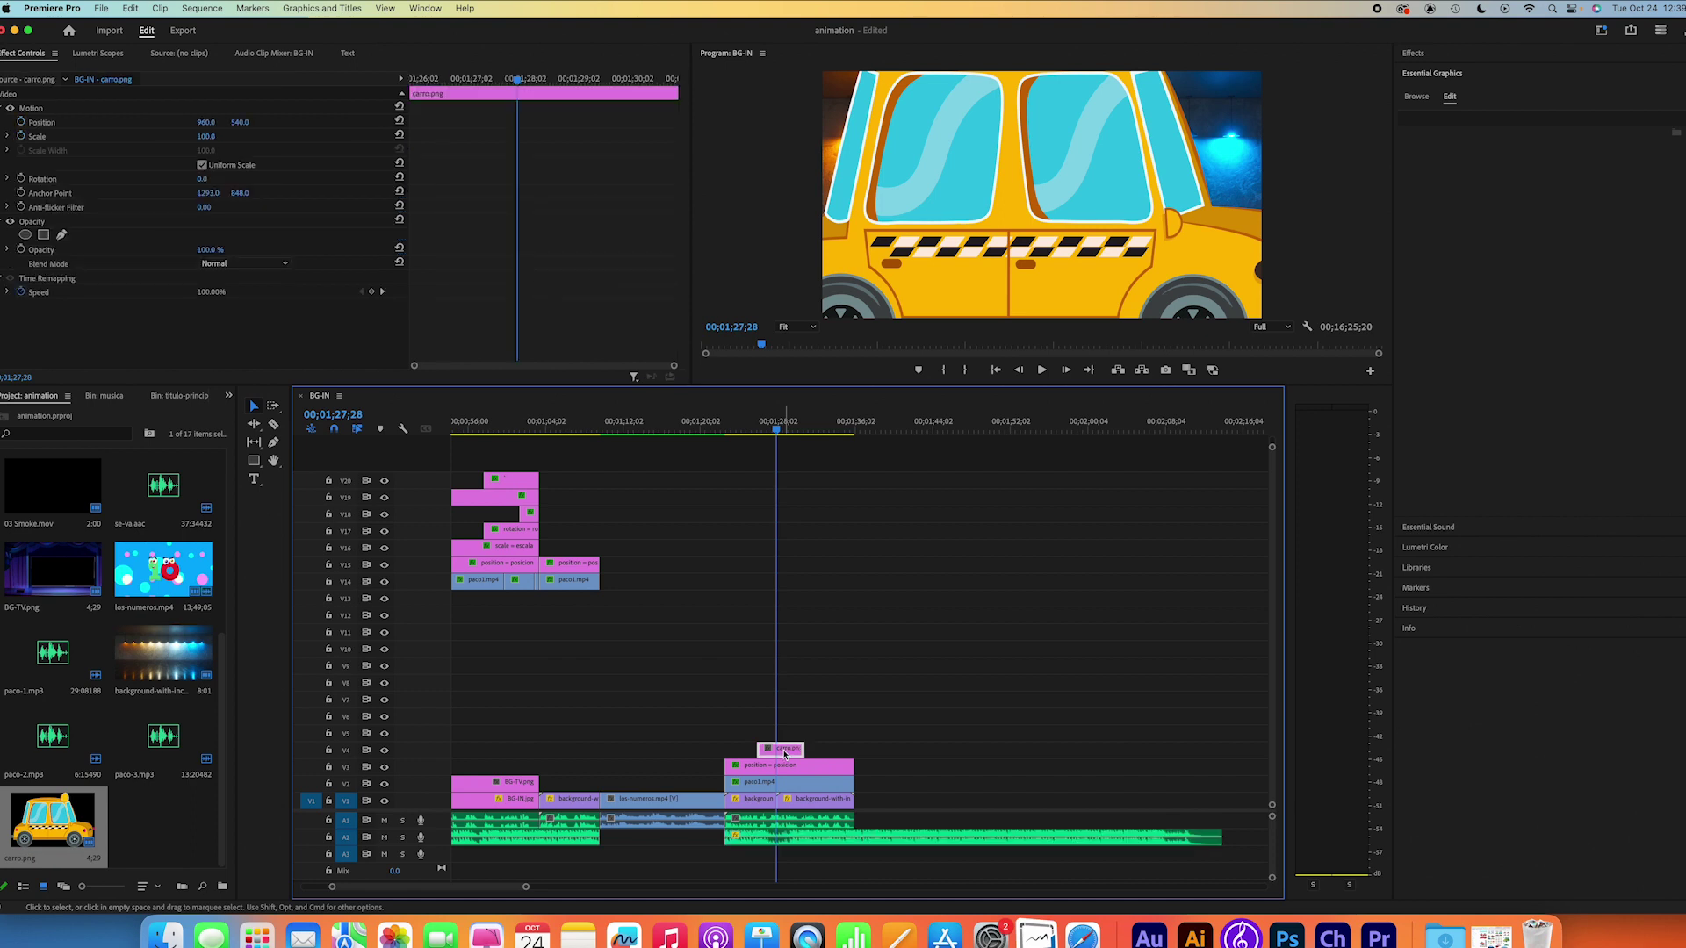
Step: Scale the taxi down to 29% and apply Horizontal Flip to mirror it
left_click_drag(209, 138, 188, 136)
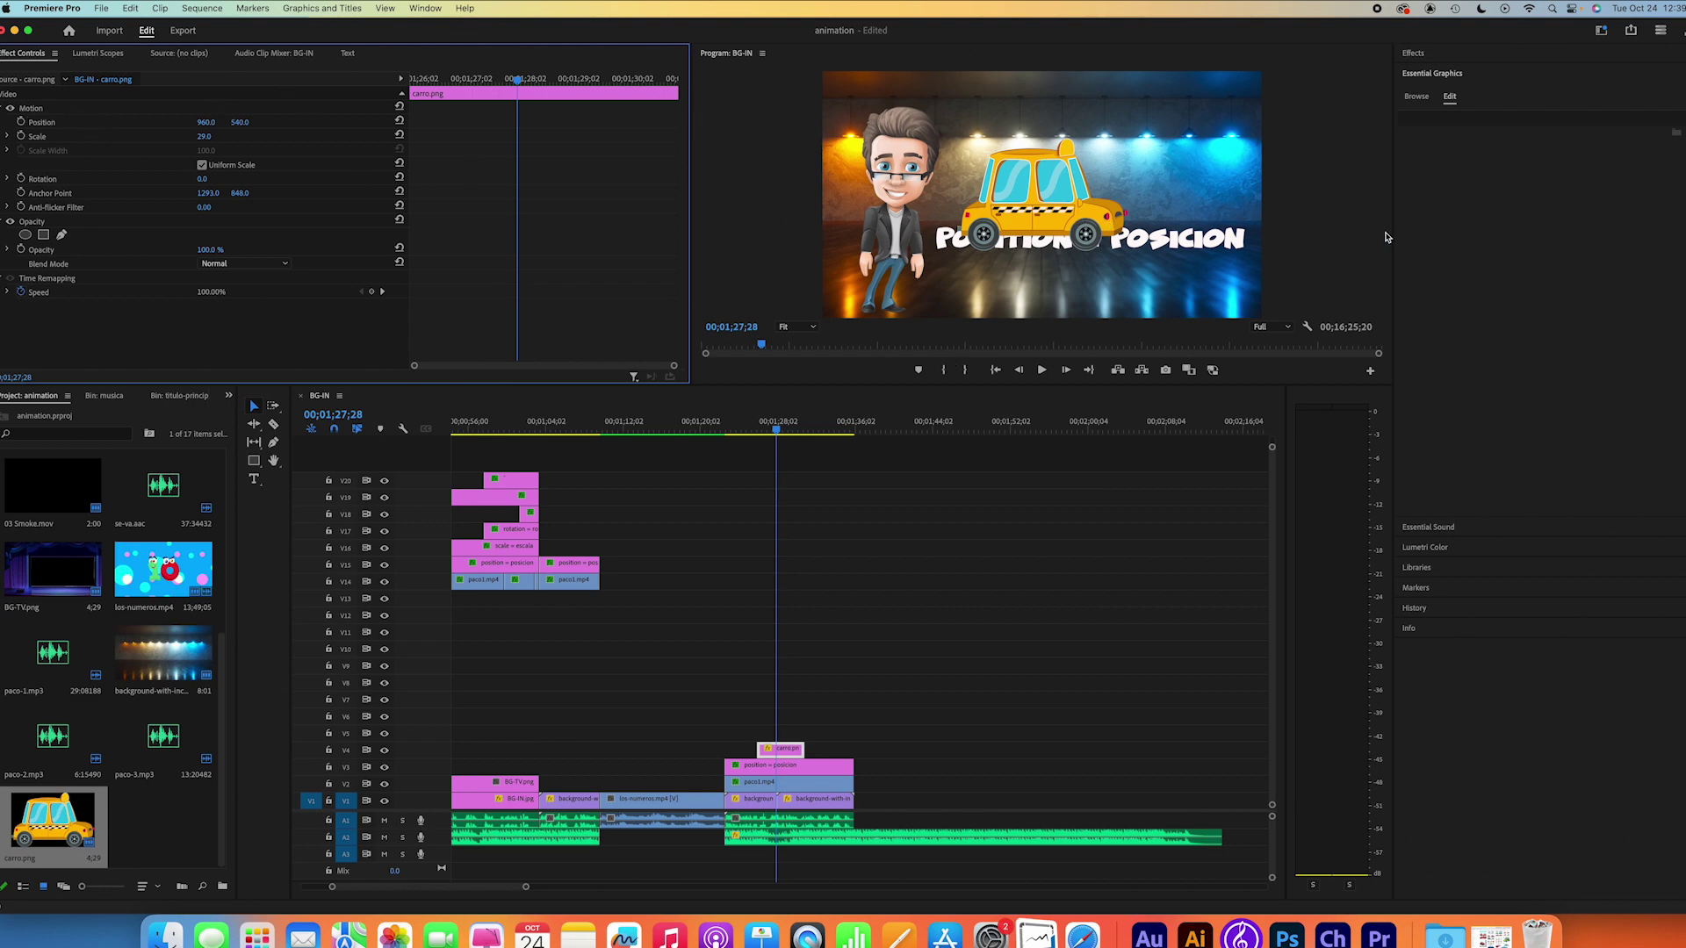
left_click(1415, 56)
type("flip")
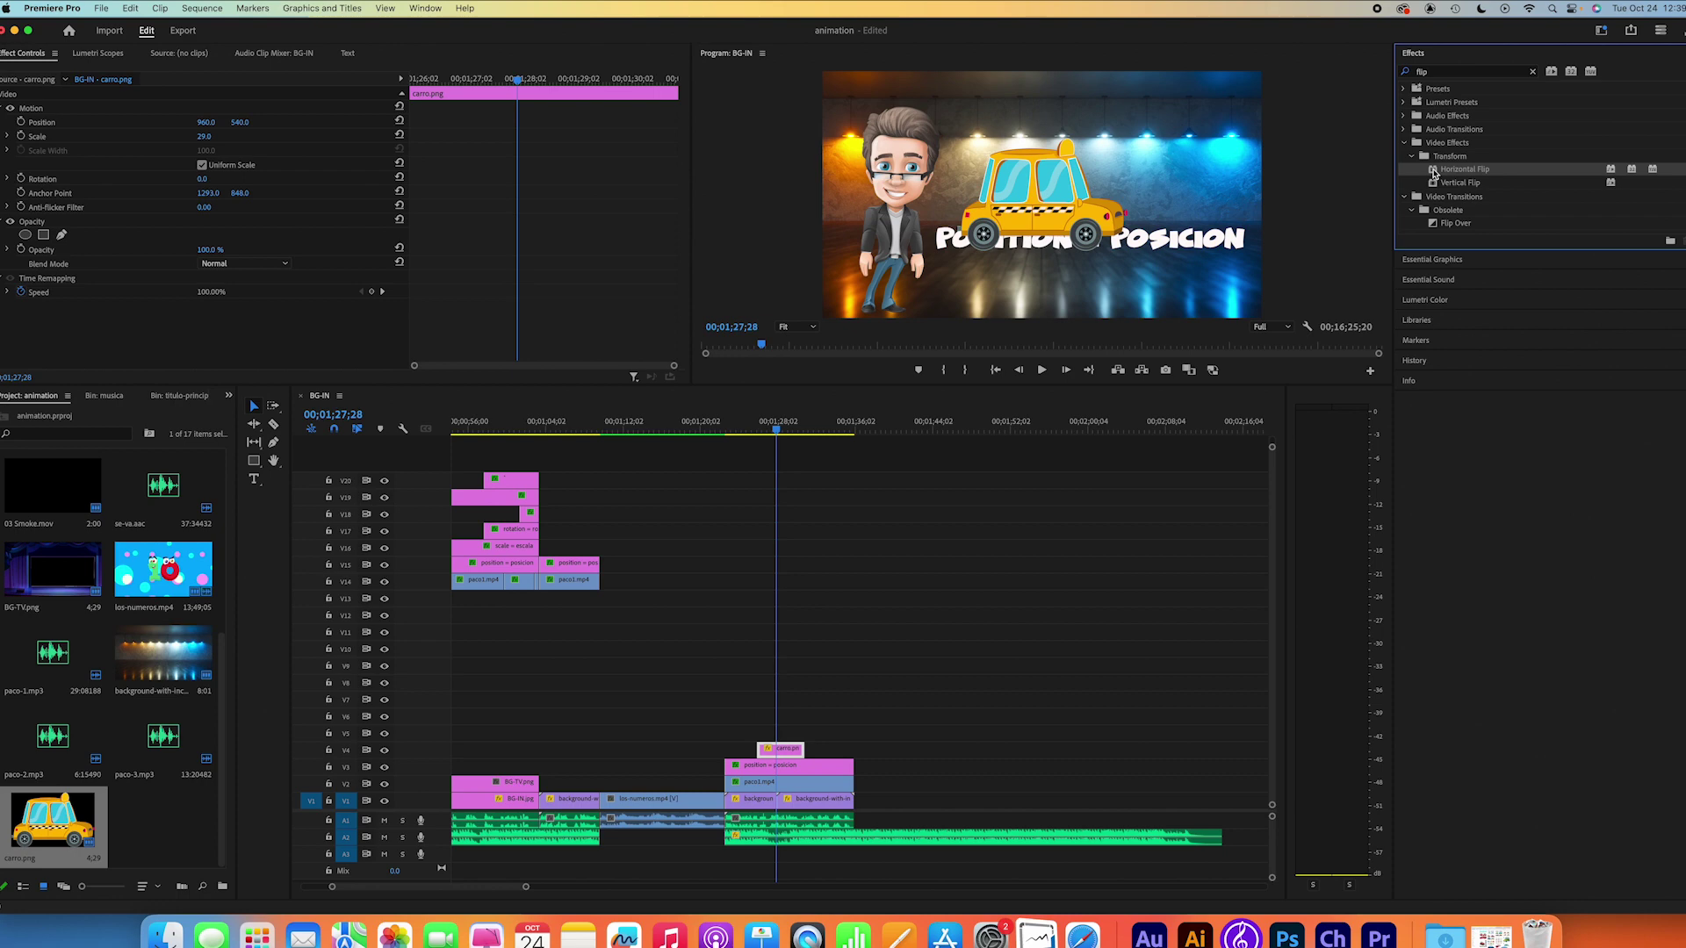
left_click_drag(1433, 172, 950, 528)
left_click_drag(950, 527, 784, 752)
left_click_drag(784, 753, 786, 755)
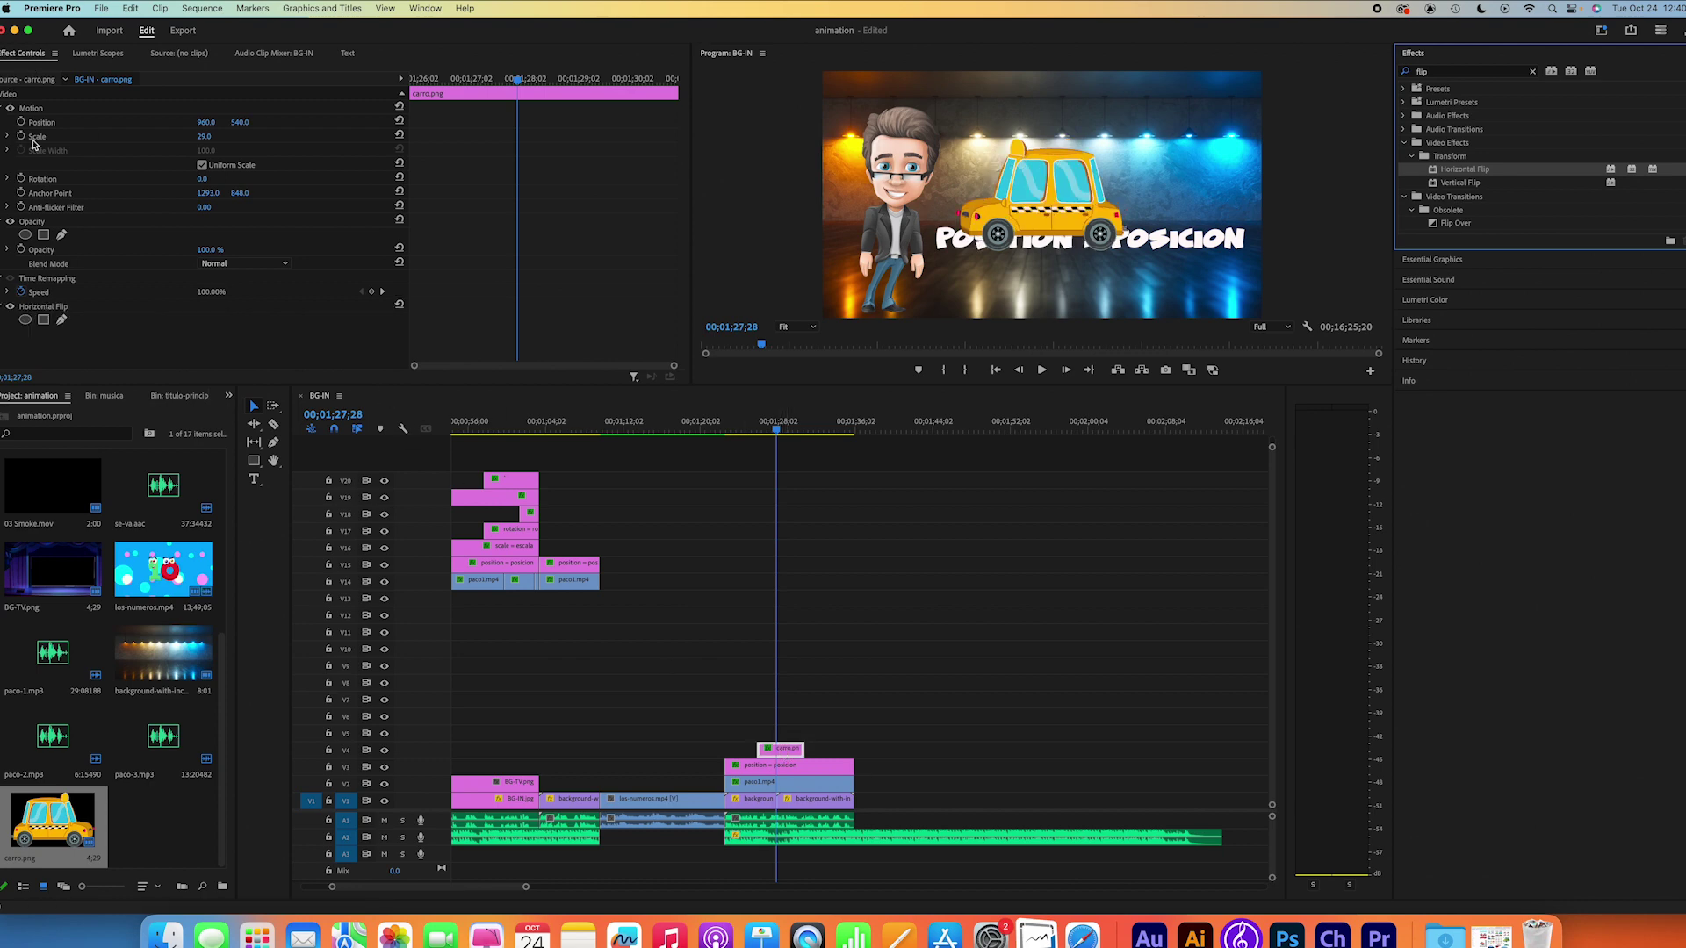
Step: Move the taxi onto the stage floor, then off the right edge of the frame
left_click(31, 109)
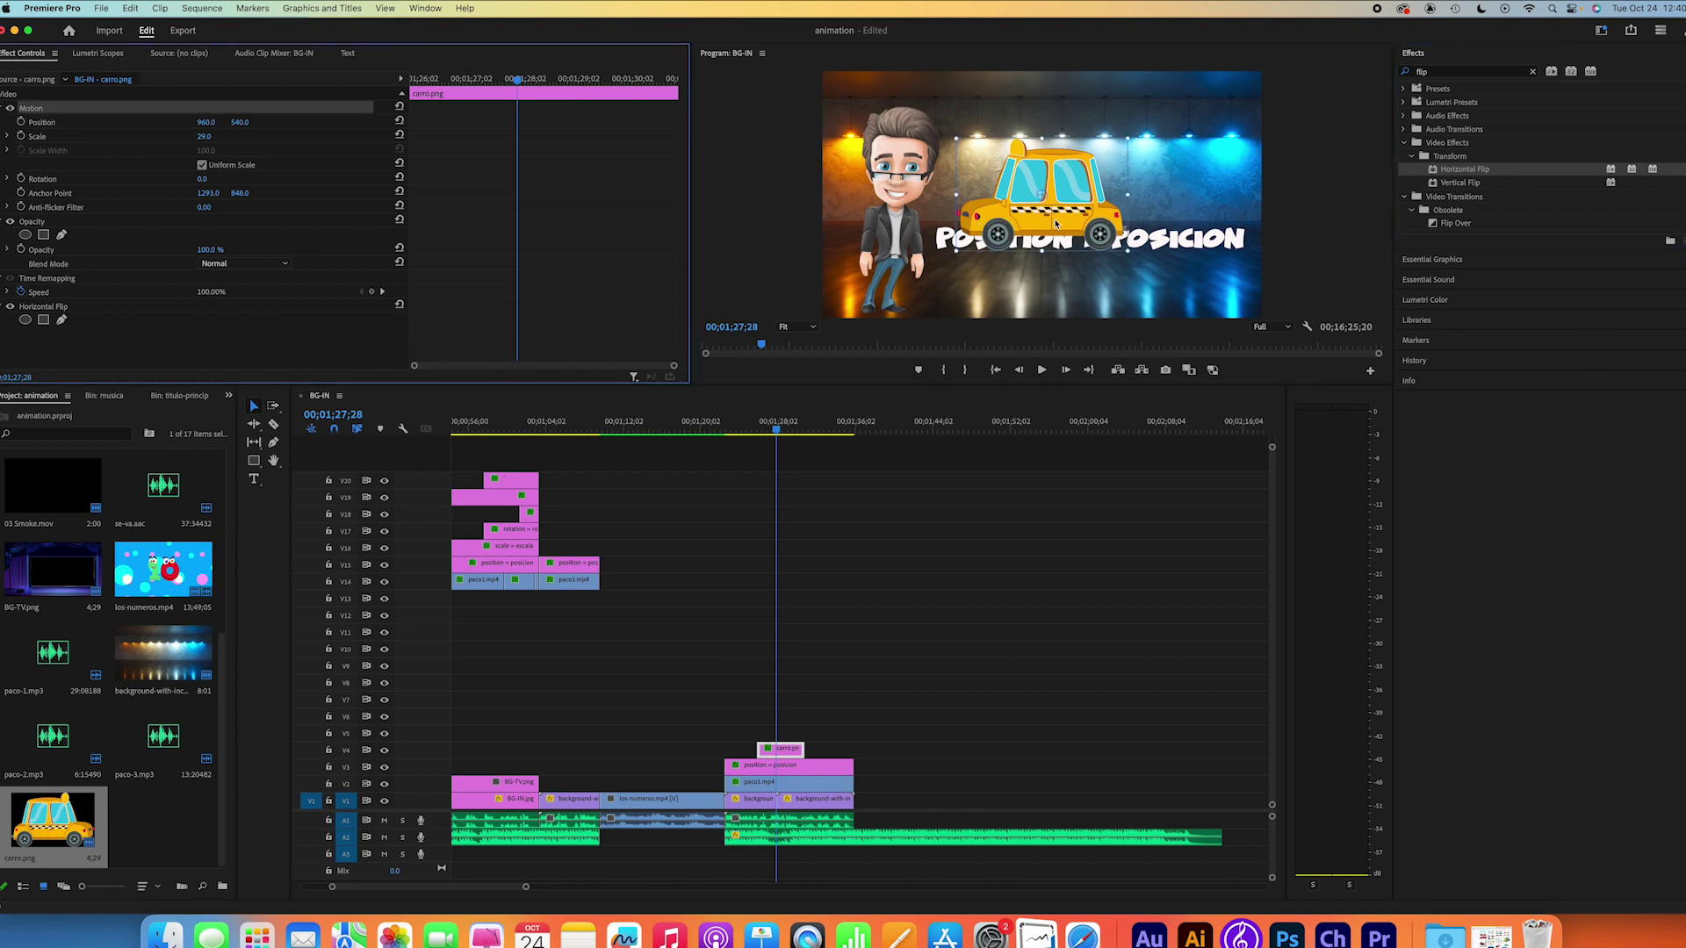
mouse_move(1021, 211)
left_mouse_down()
mouse_move(1091, 245)
mouse_move(1006, 281)
mouse_move(1147, 272)
left_mouse_up()
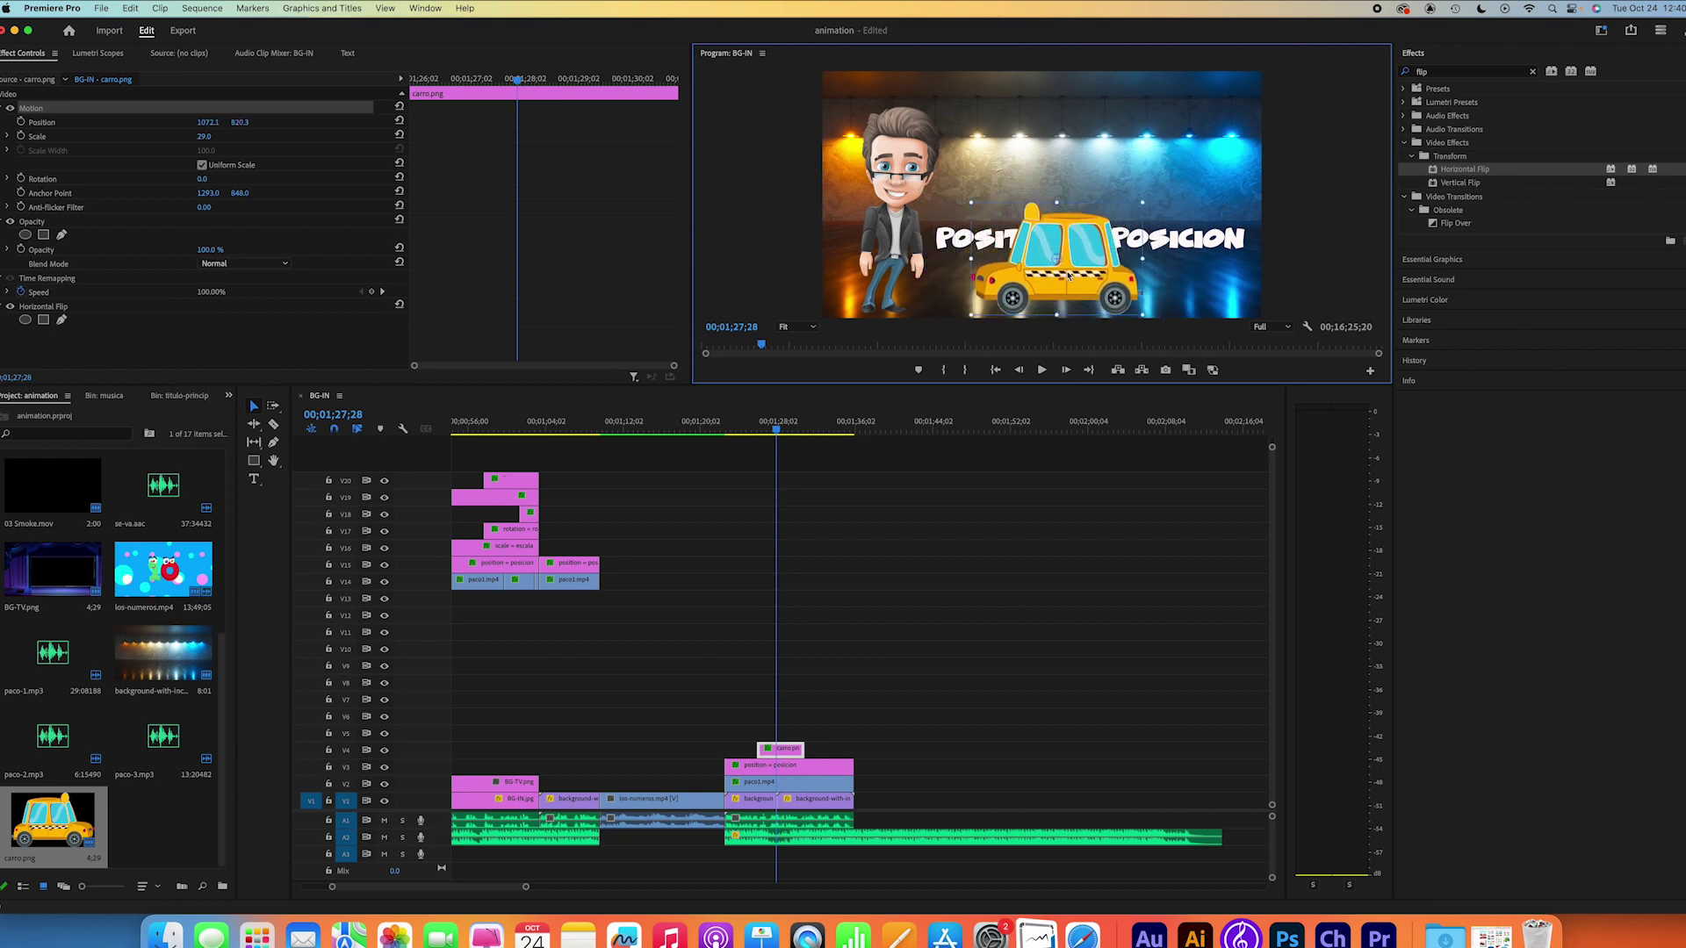
mouse_move(1148, 272)
left_mouse_down()
mouse_move(1287, 276)
mouse_move(1007, 279)
left_mouse_up()
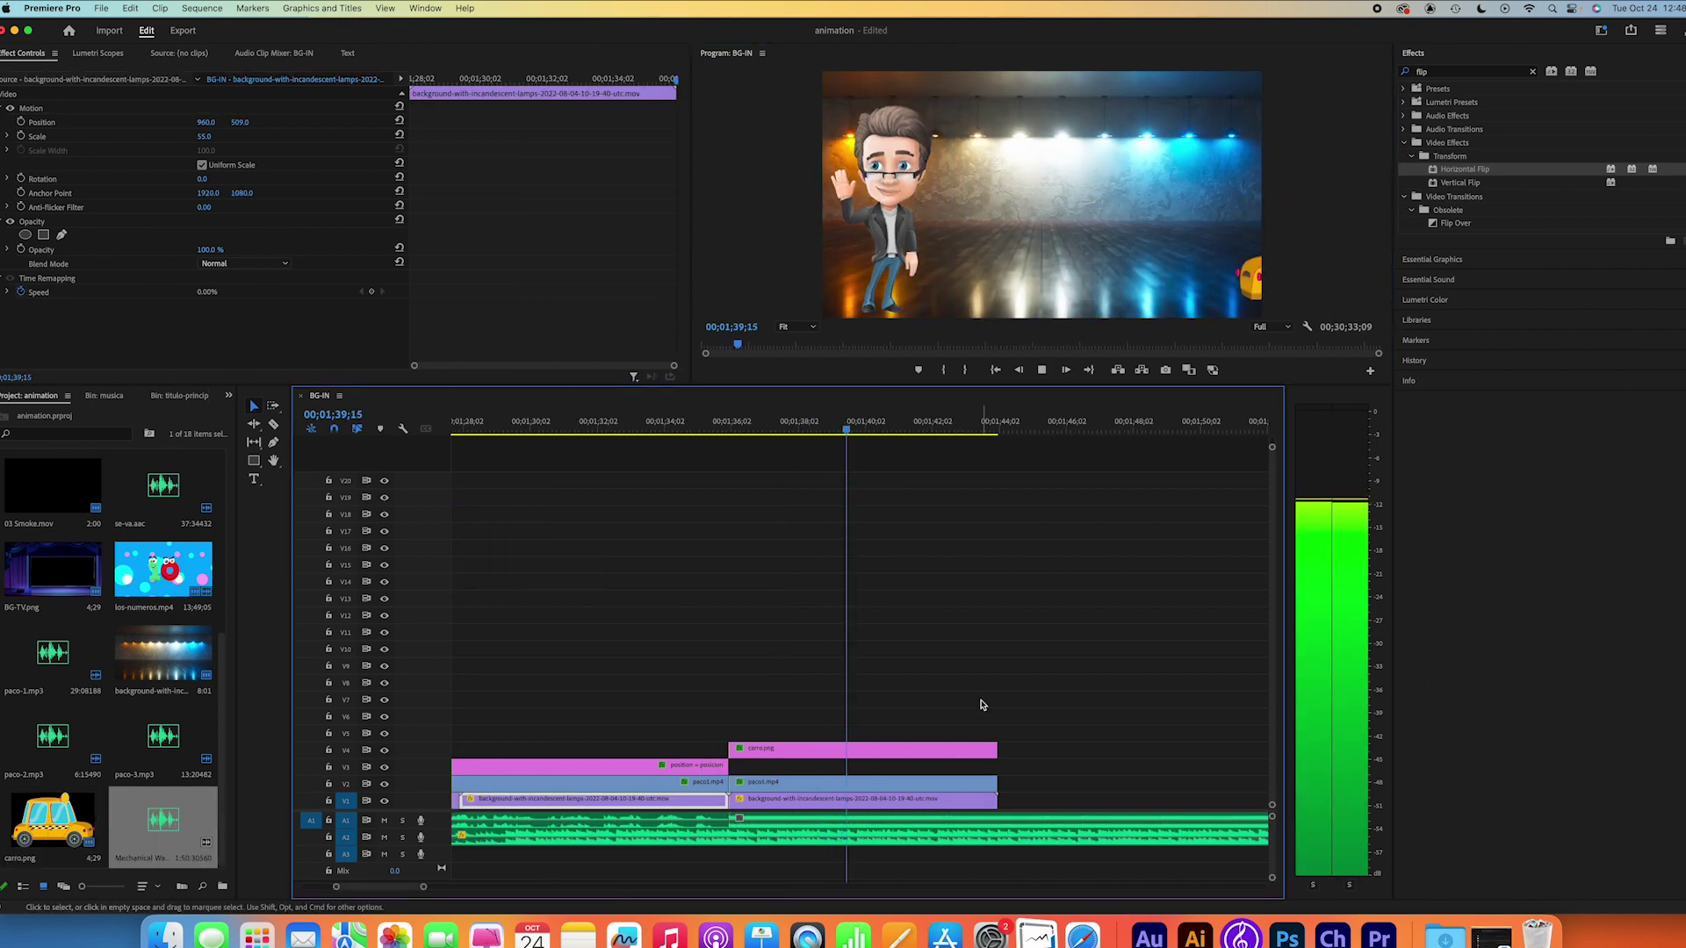
Step: Trim the start of the V1 background clip and play back the taxi driving in
key("space")
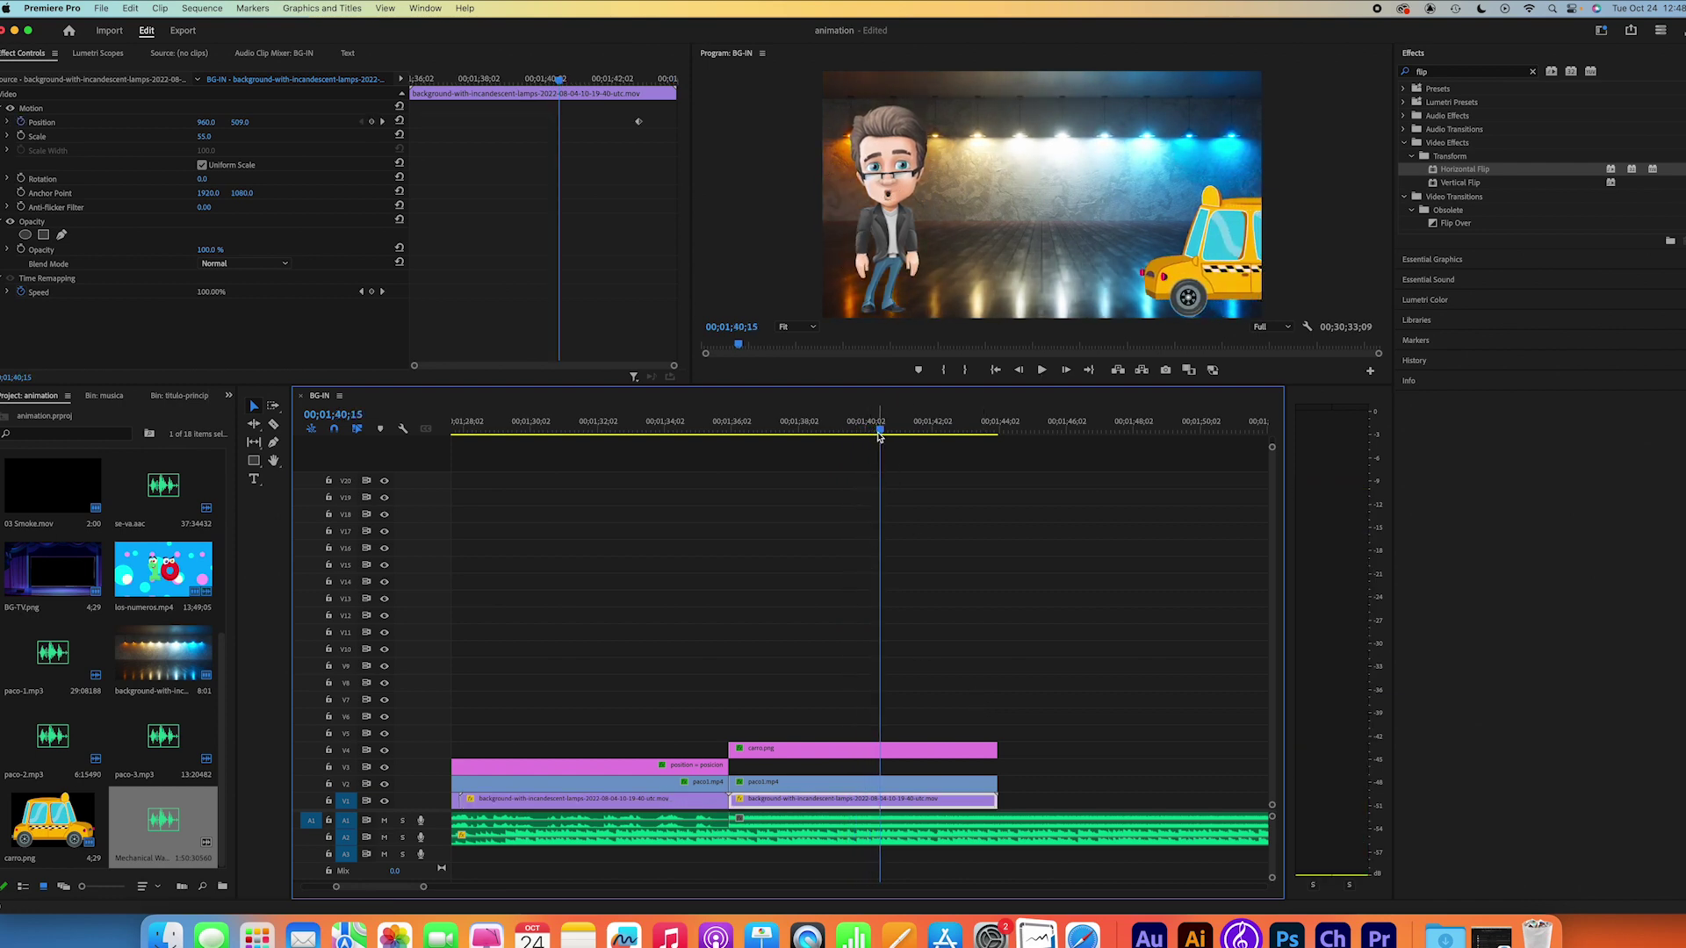
left_click_drag(881, 431, 820, 430)
mouse_move(734, 799)
left_mouse_down()
mouse_move(748, 800)
mouse_move(720, 801)
mouse_move(821, 819)
left_mouse_up()
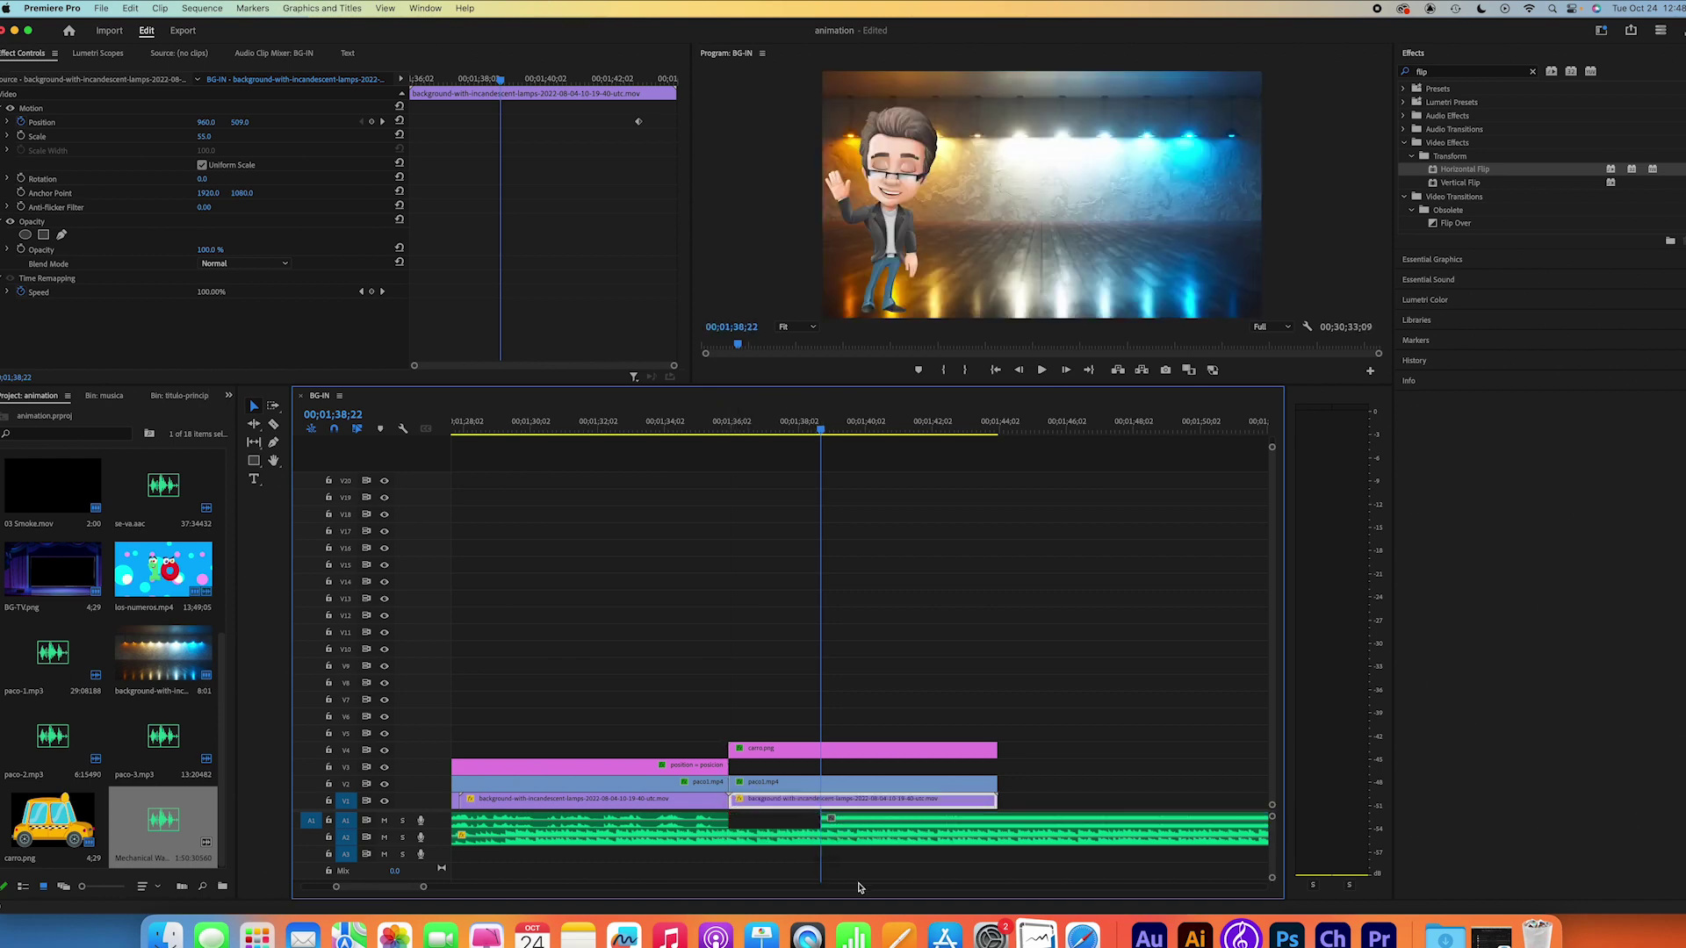
left_click(798, 430)
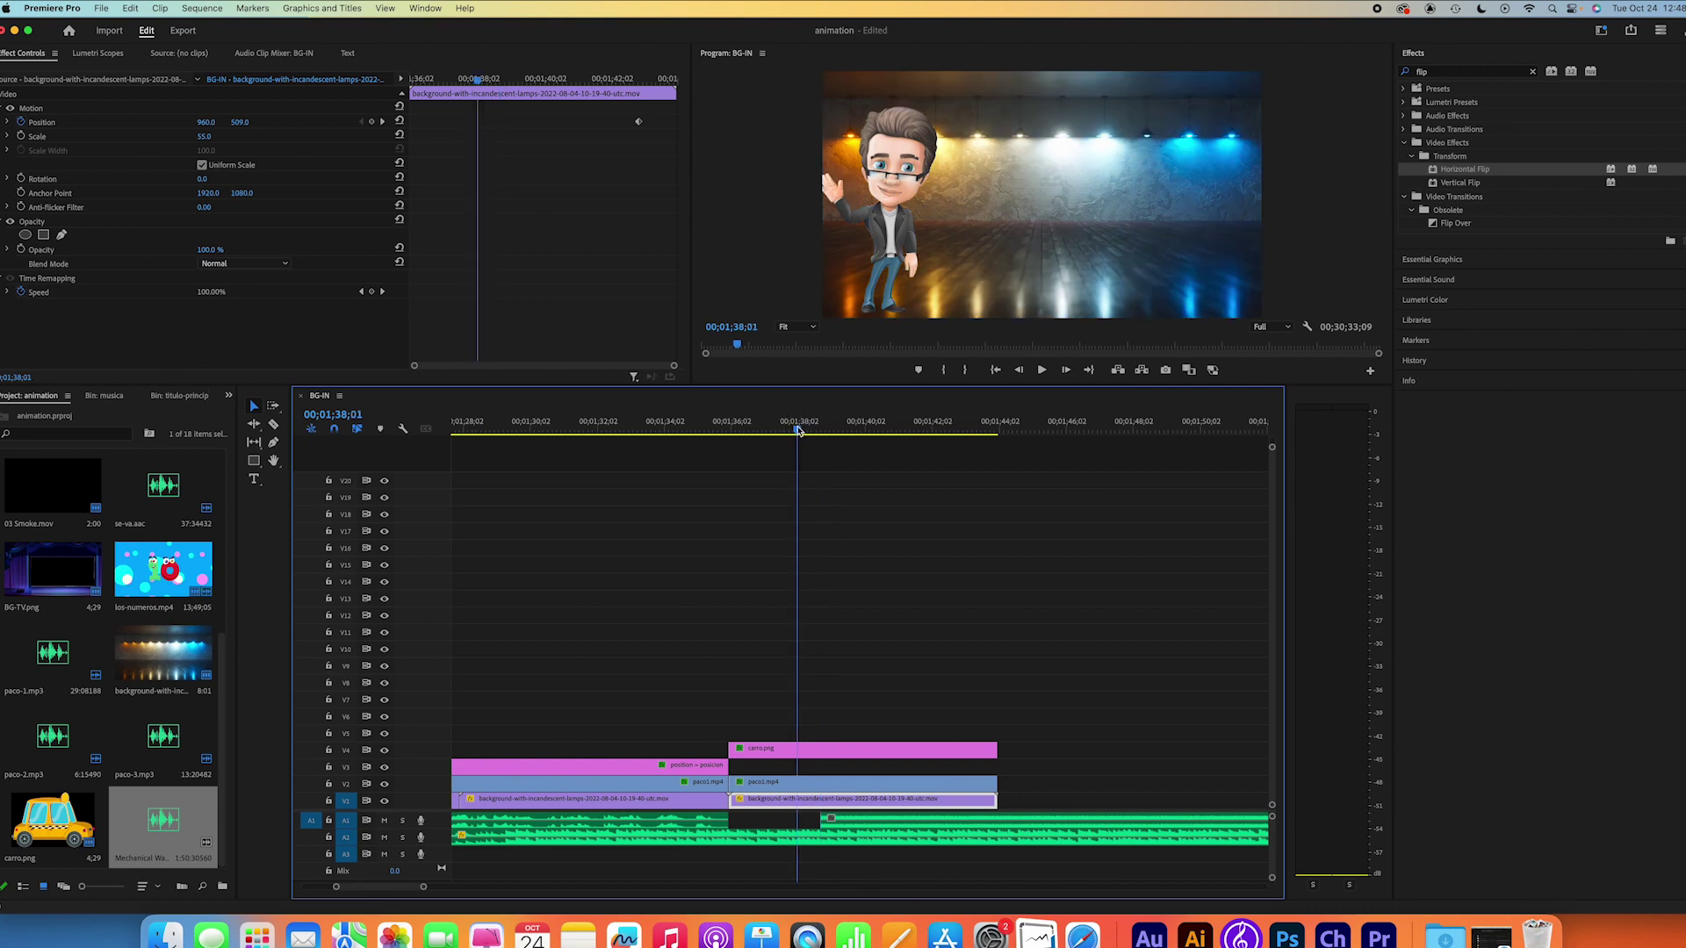
key("space")
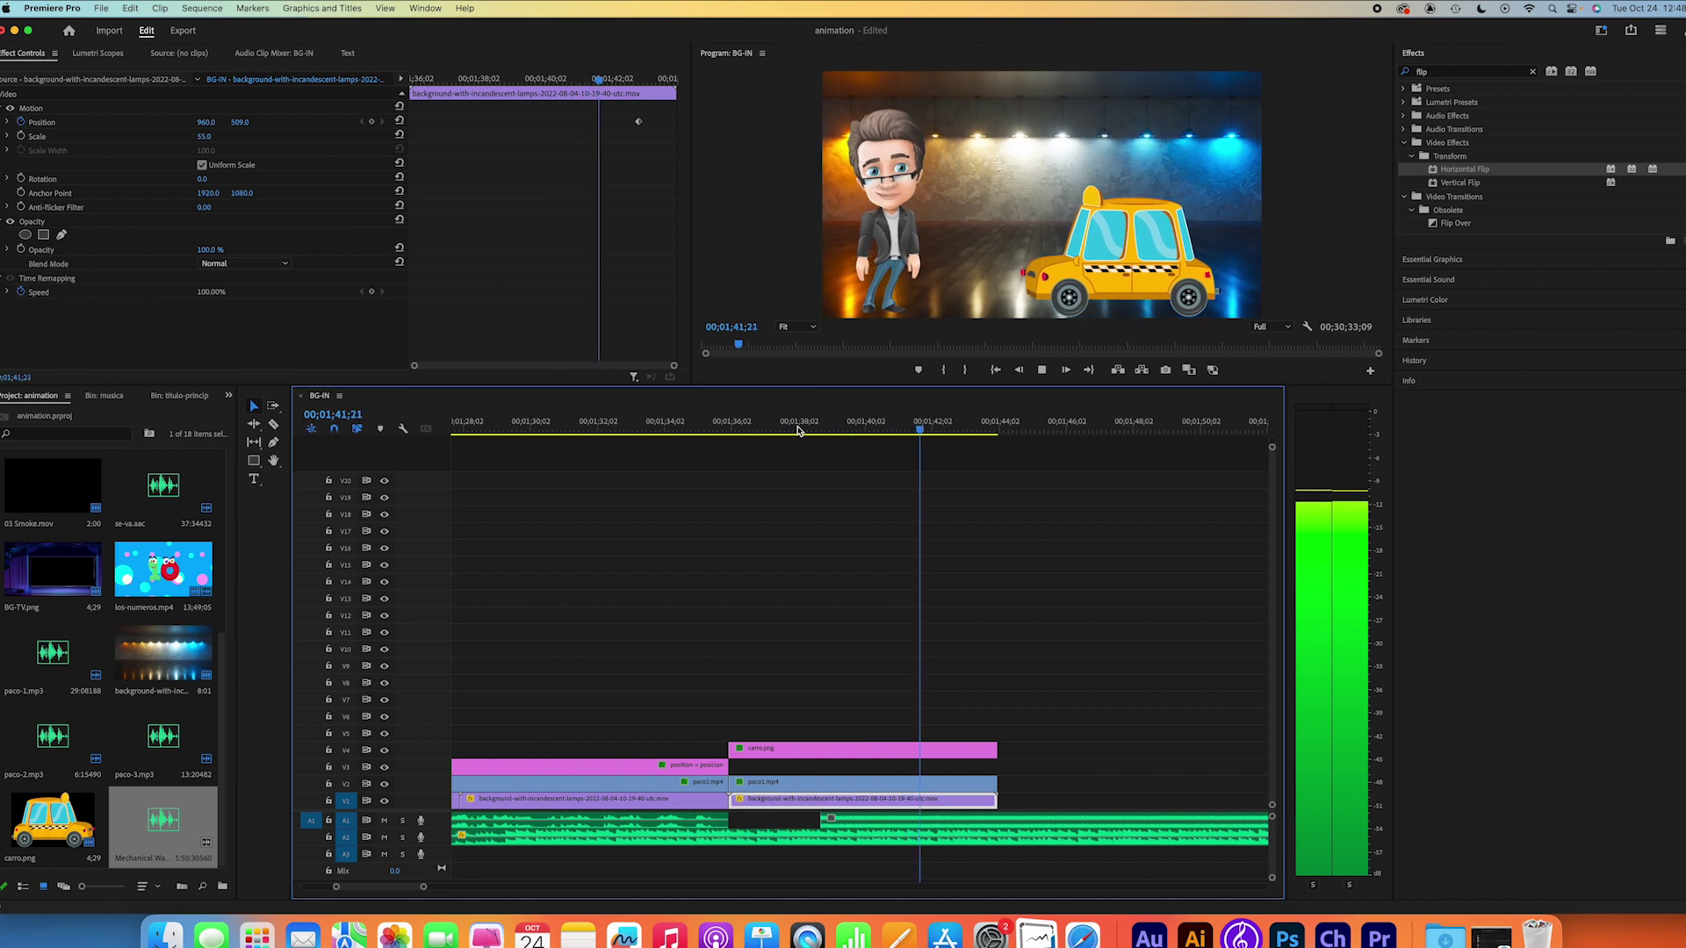
key("space")
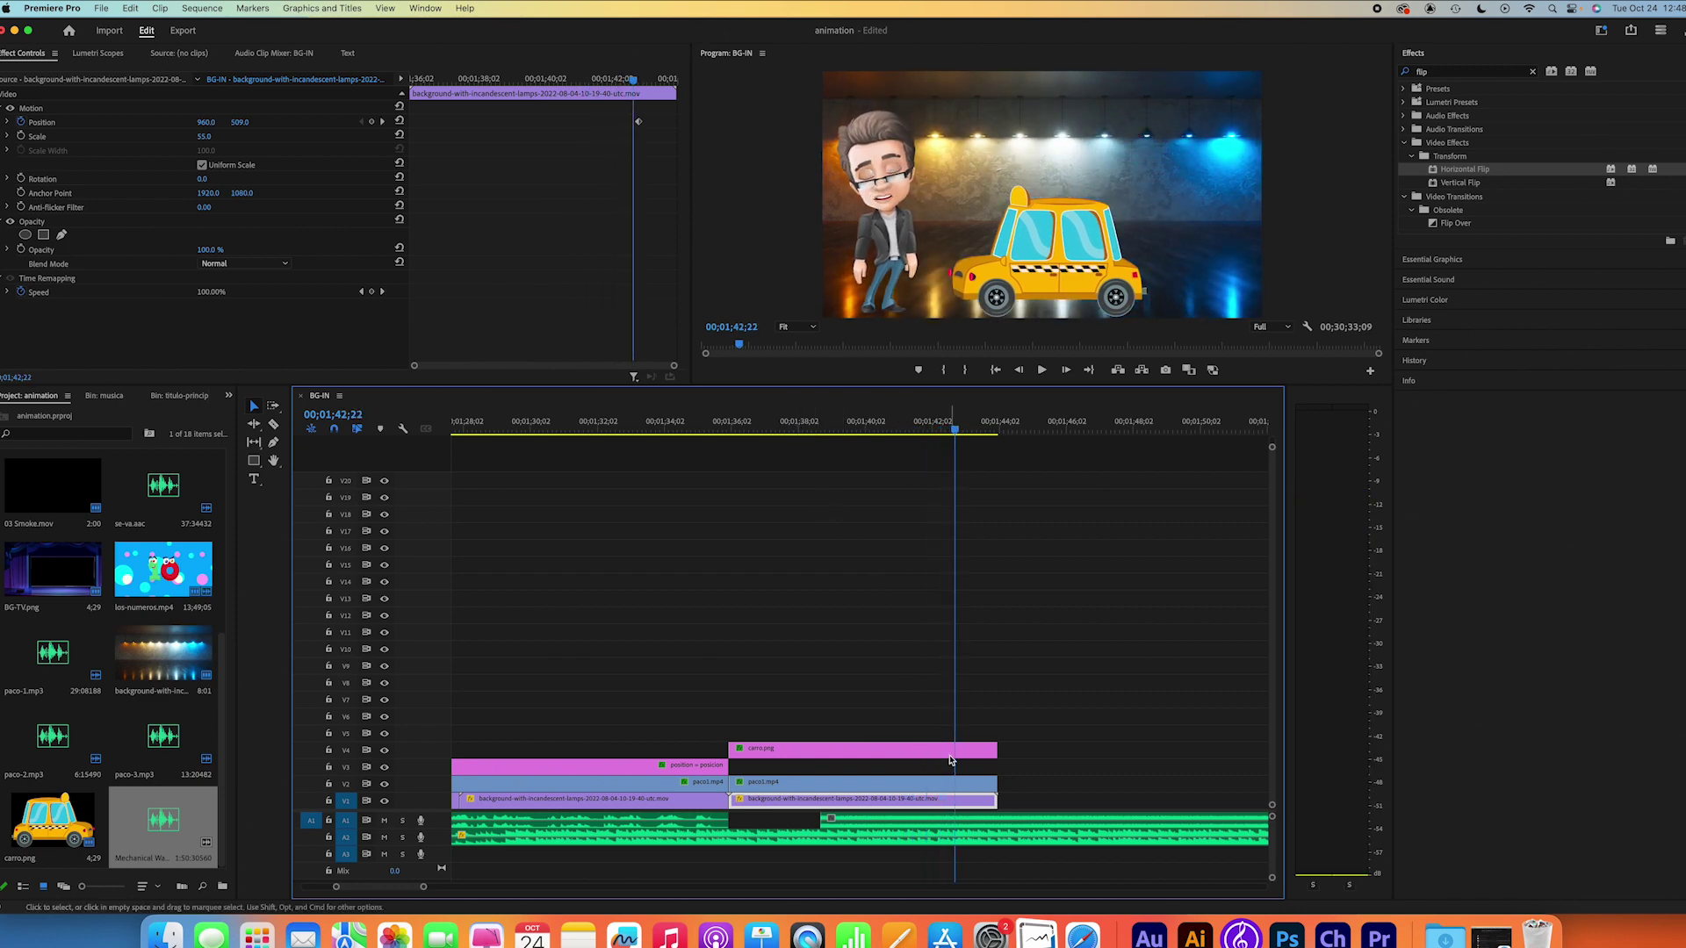
Step: Cut the A1 engine sound where the taxi stops and delete the part after it
key("c")
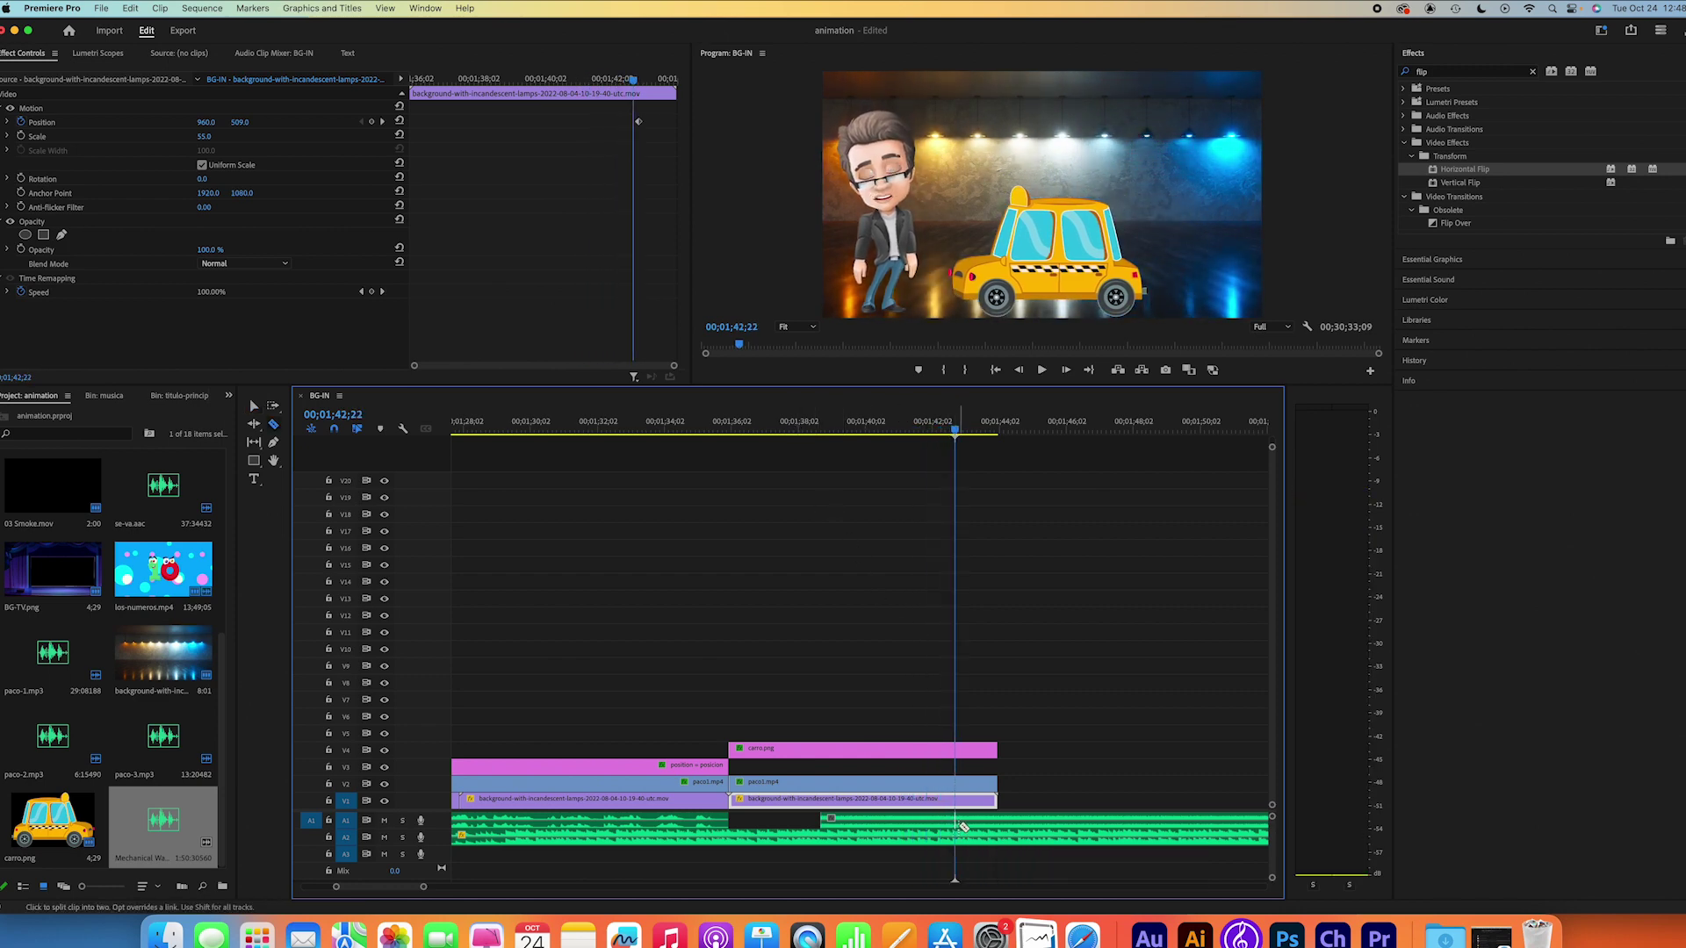
left_click(965, 825)
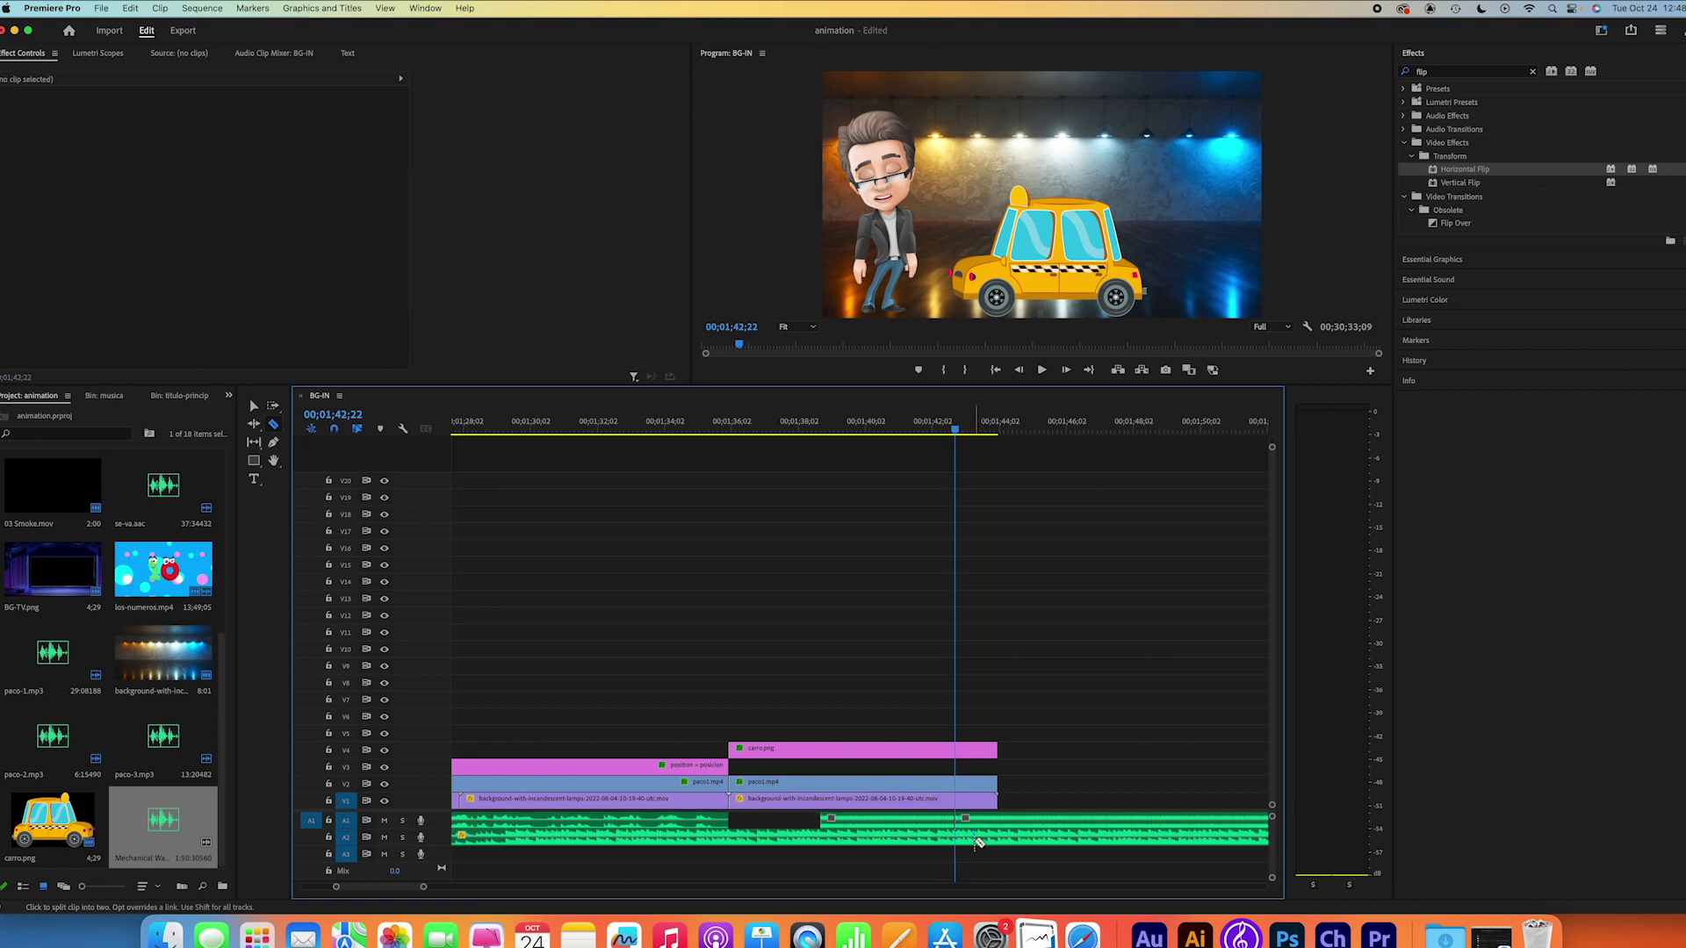
key("v")
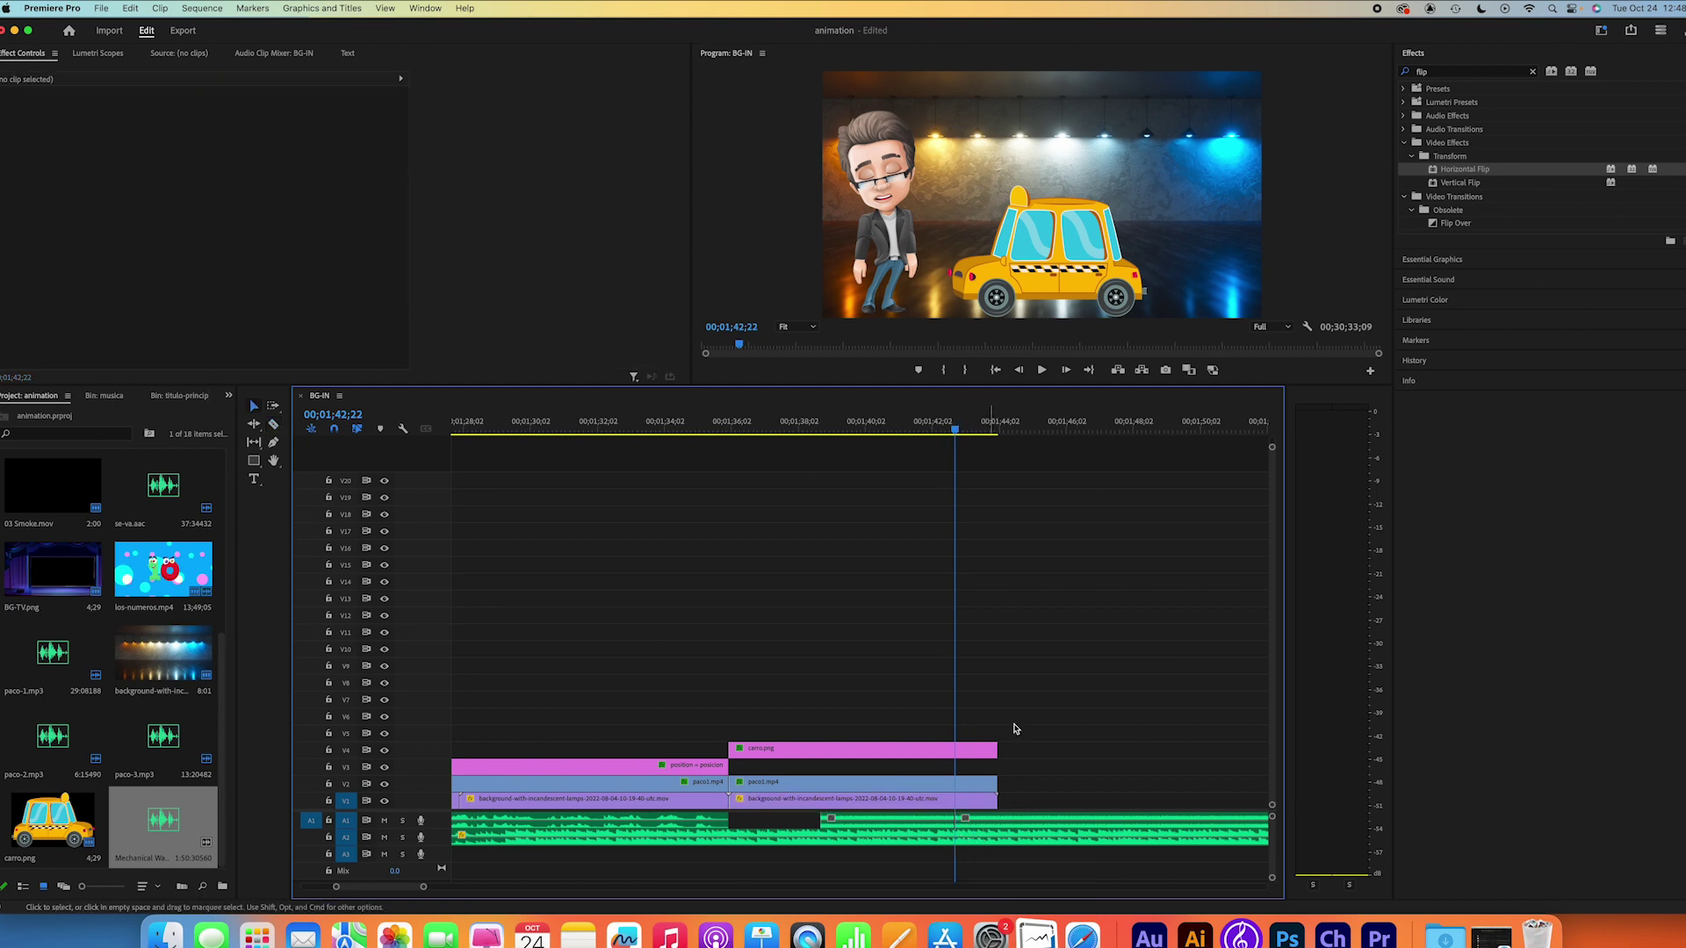
left_click(1012, 821)
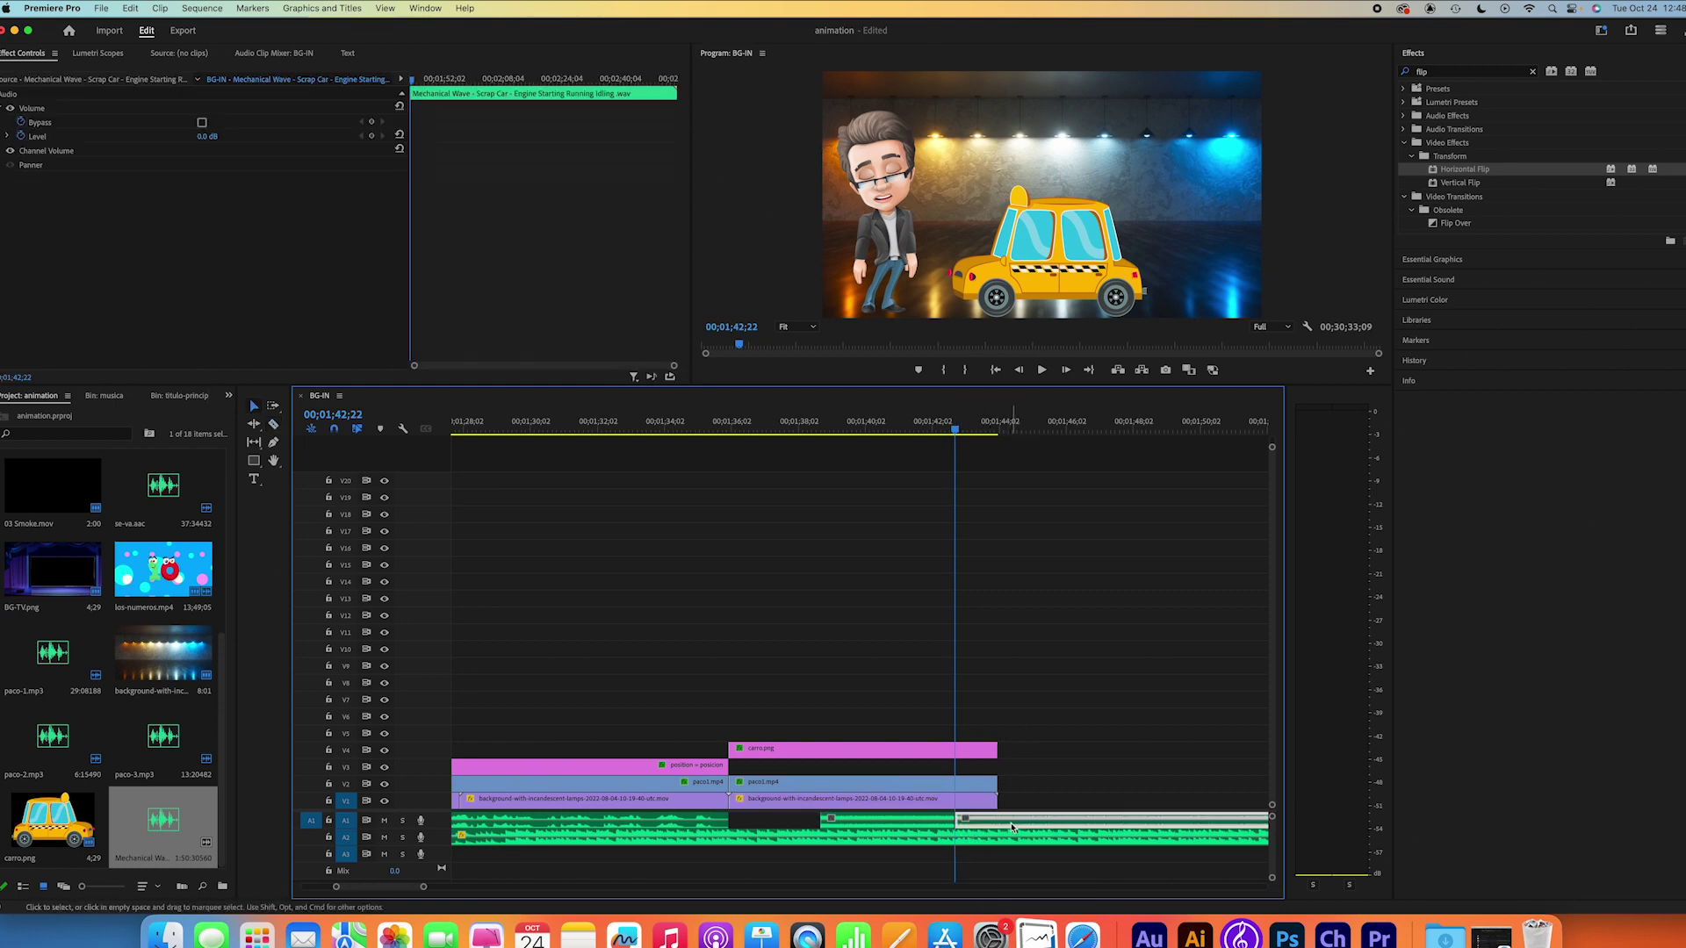
key("Delete")
Step: Replay the entrance, end the engine sound where the taxi rests, and save the project
left_click(885, 427)
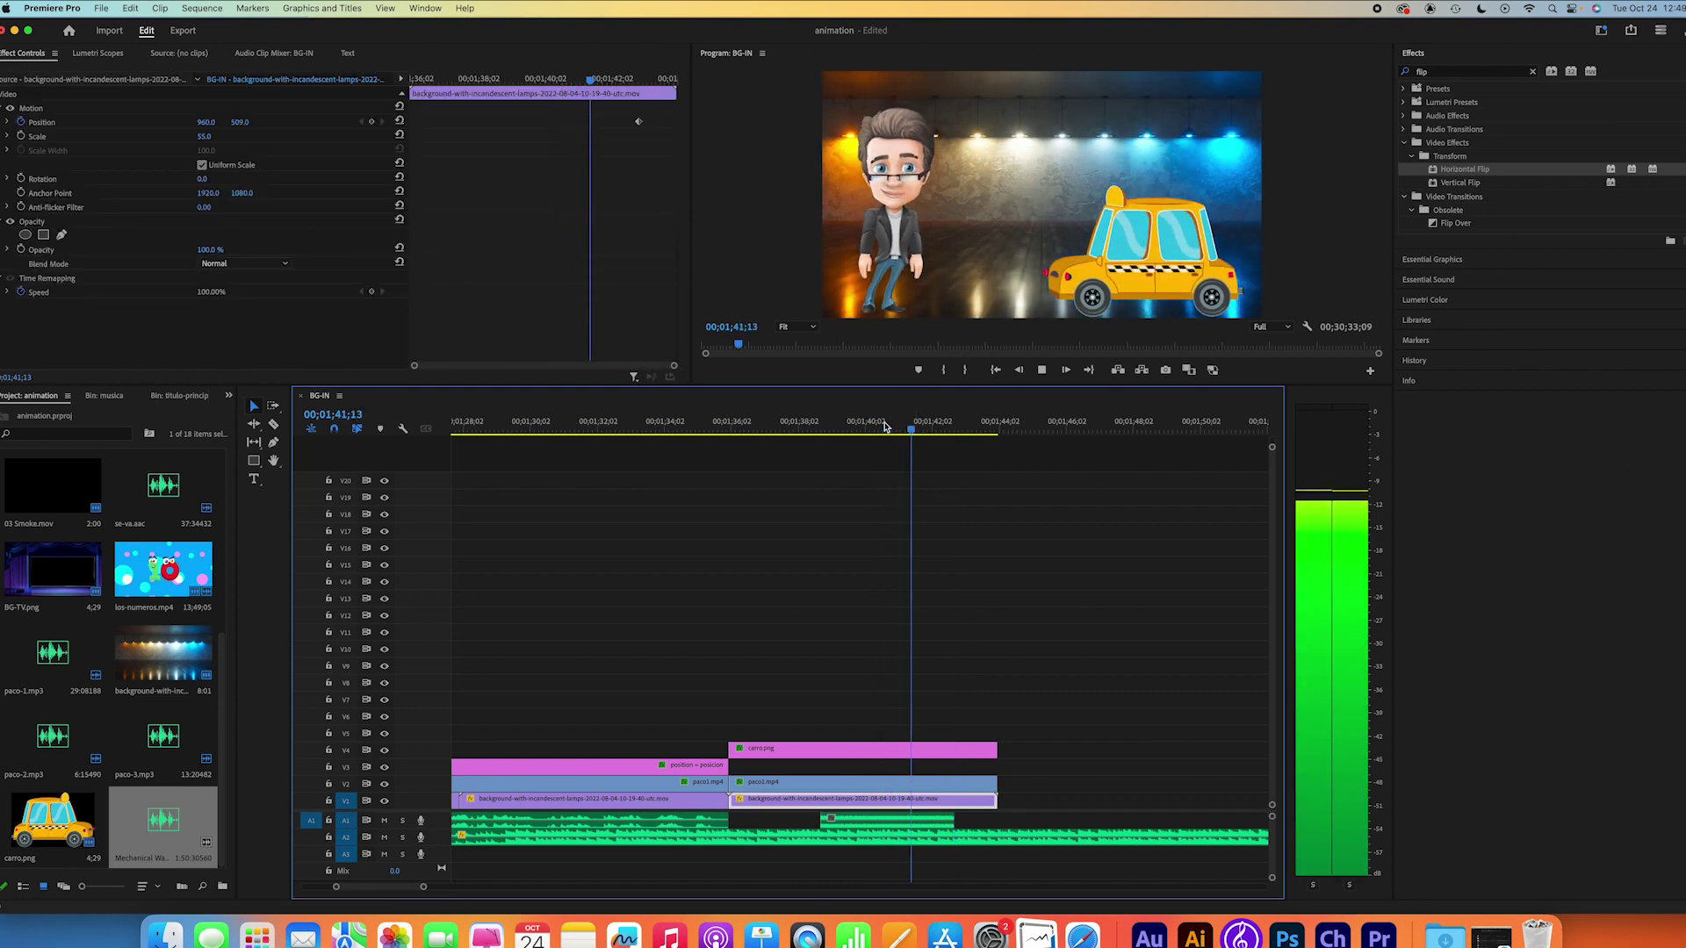
key("space")
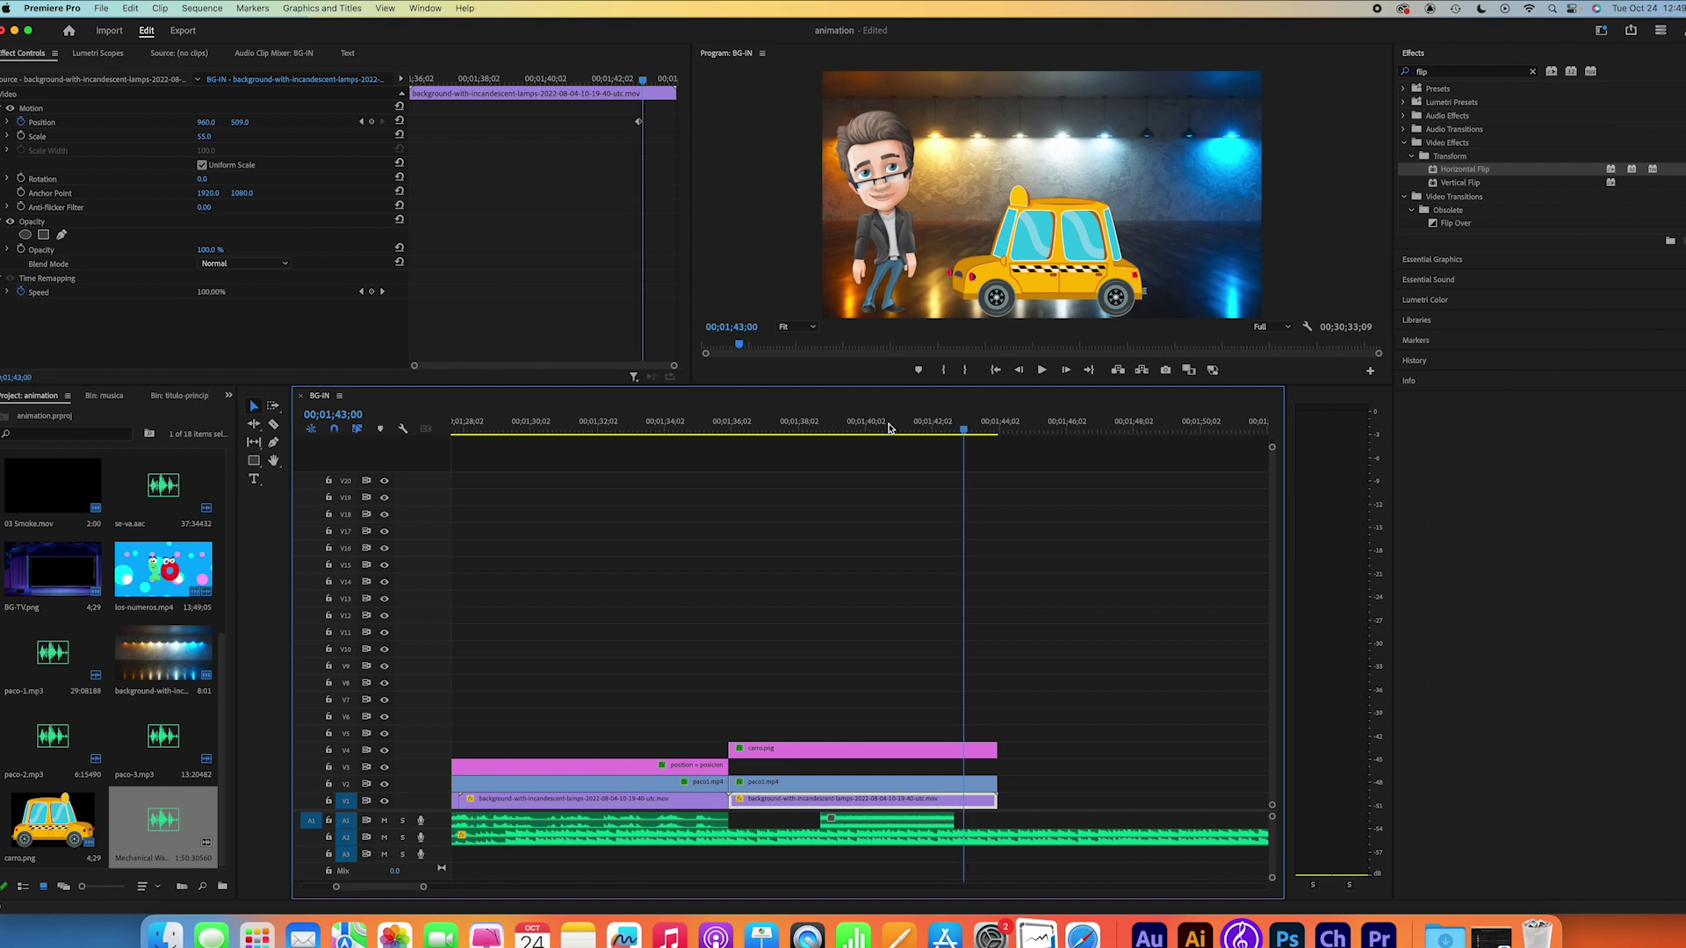
left_click(923, 427)
key("space")
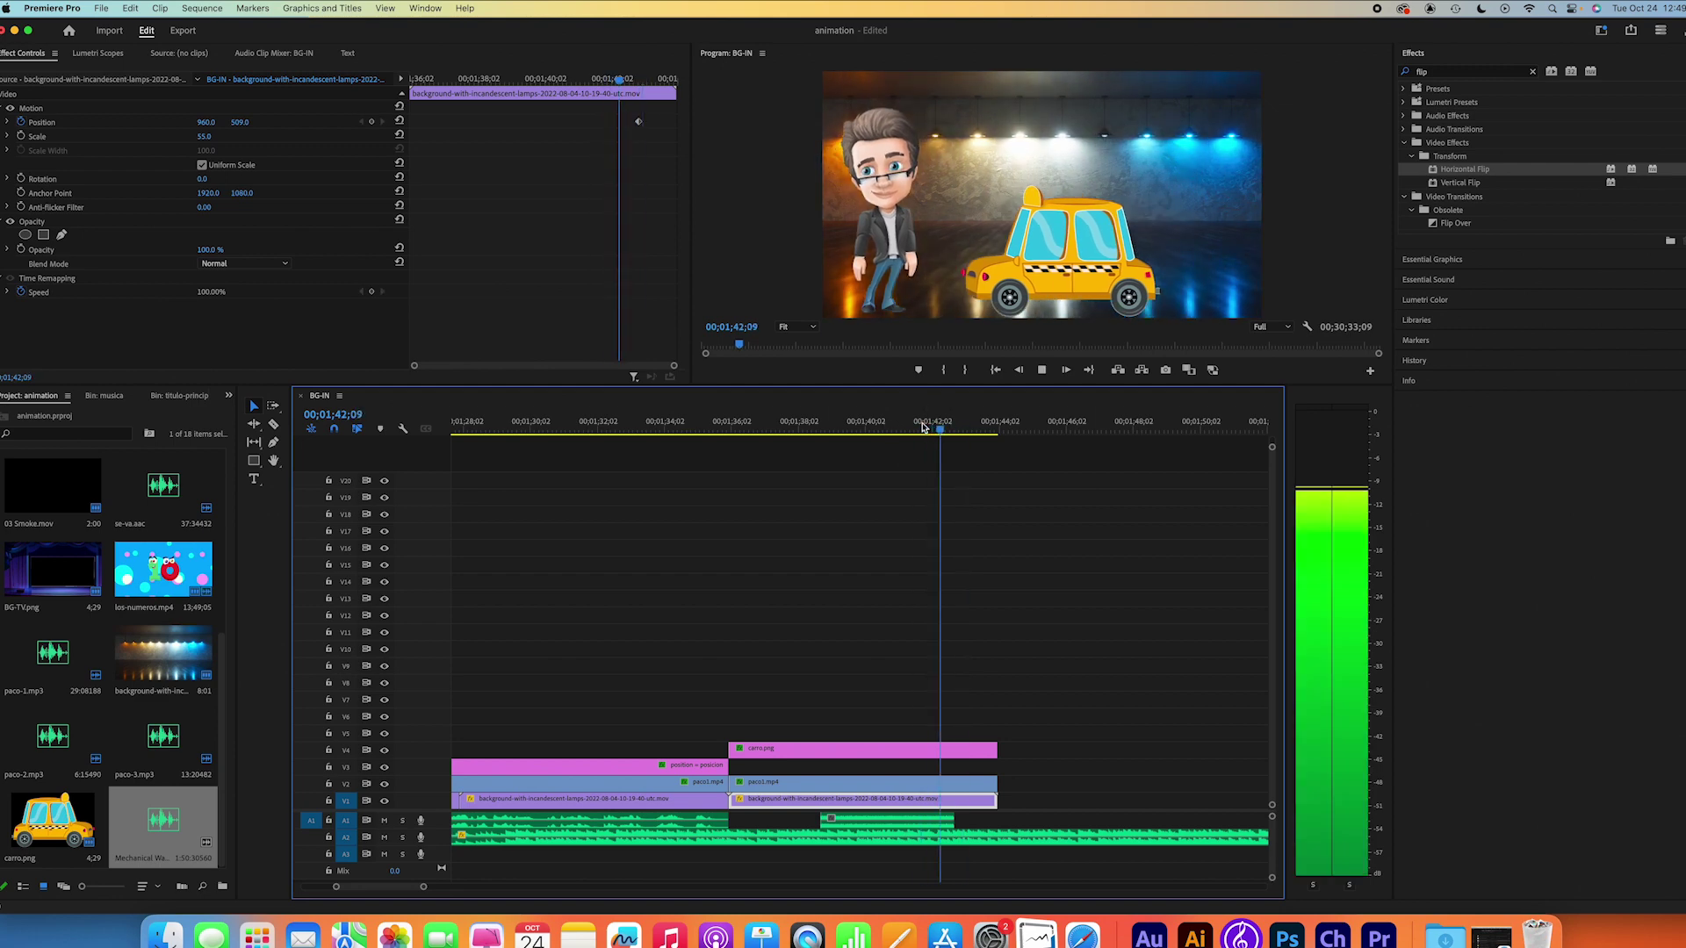
left_click(957, 431)
left_click_drag(957, 430, 947, 431)
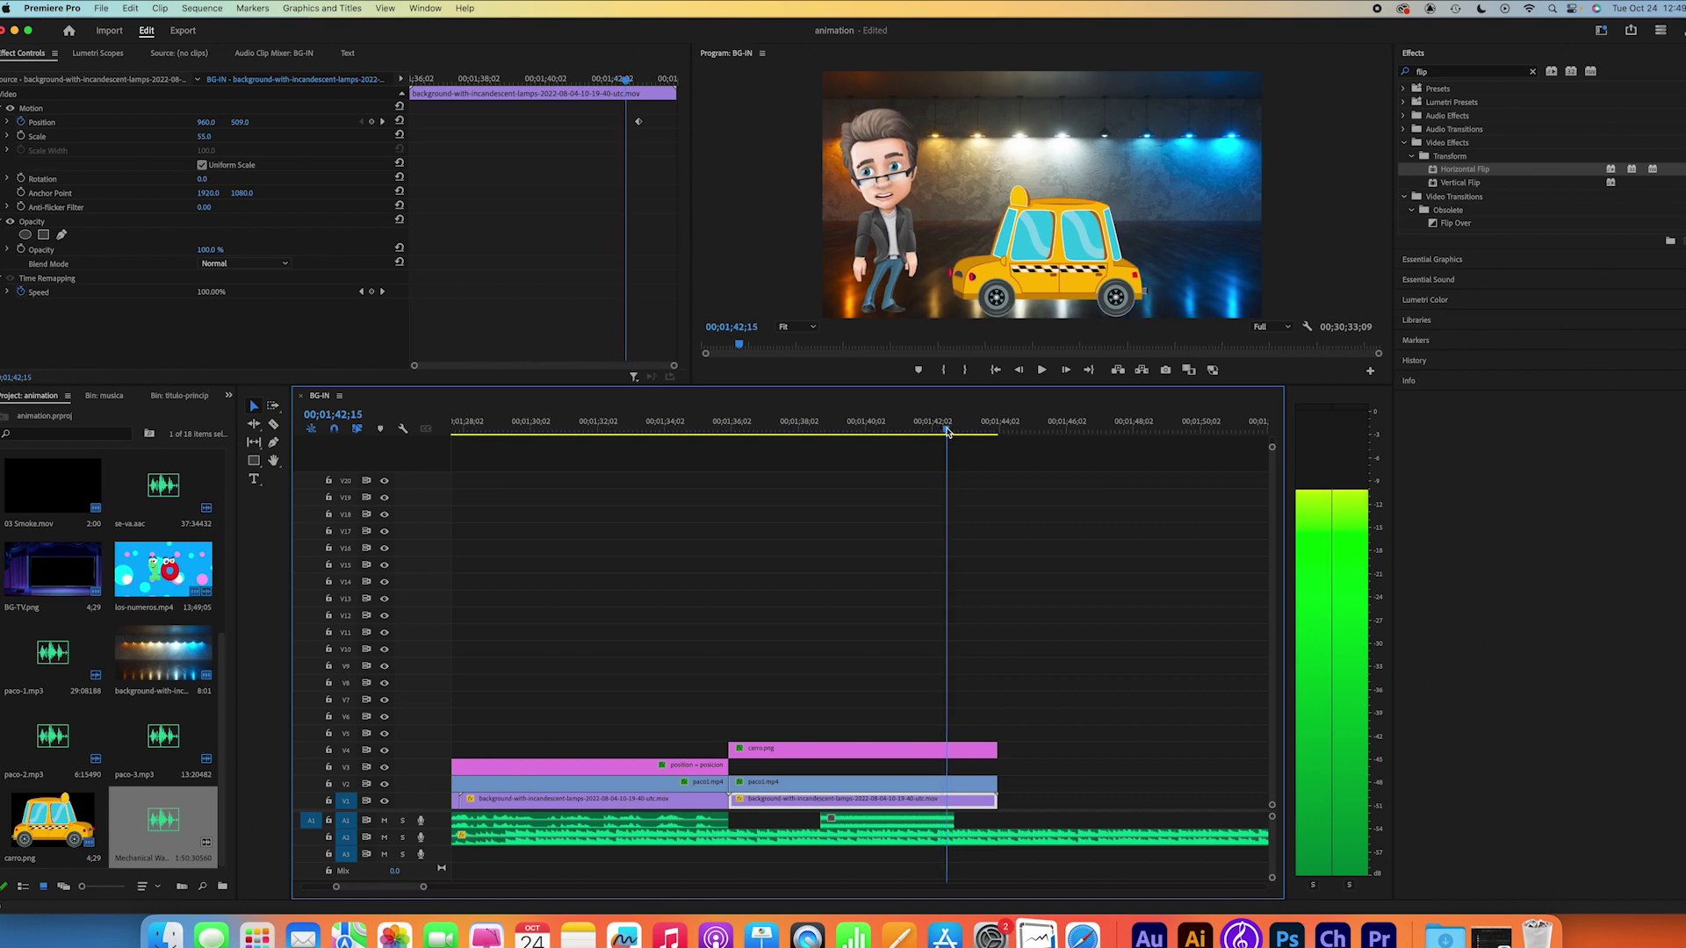
left_click_drag(950, 821, 946, 821)
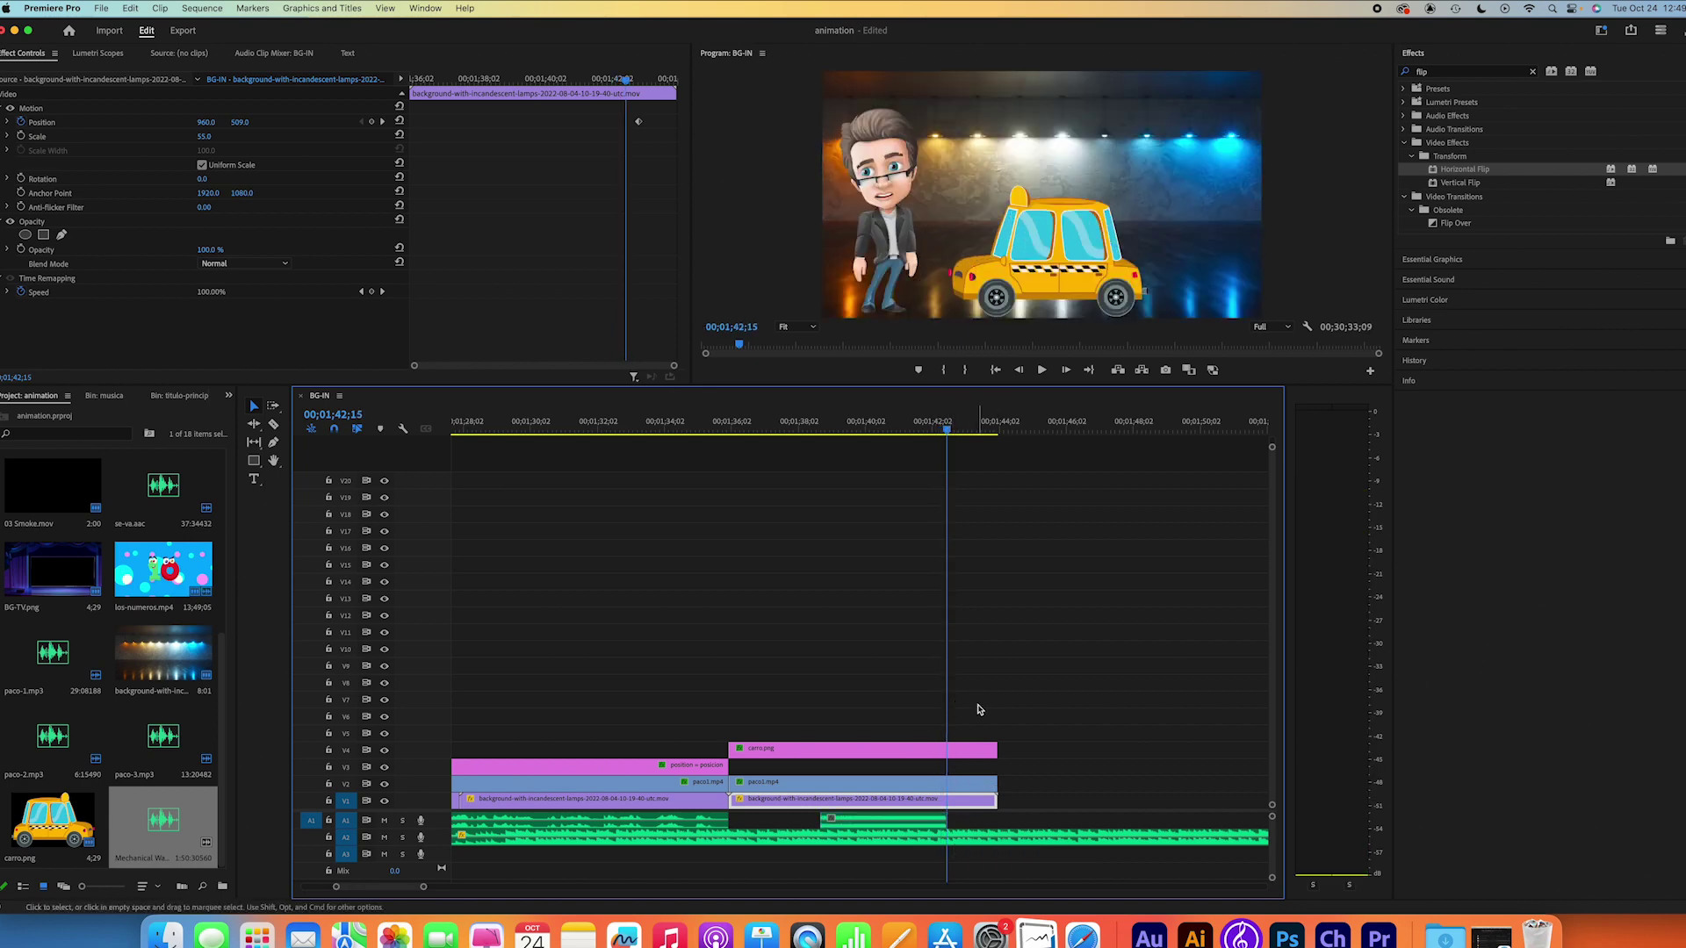
key("super+s")
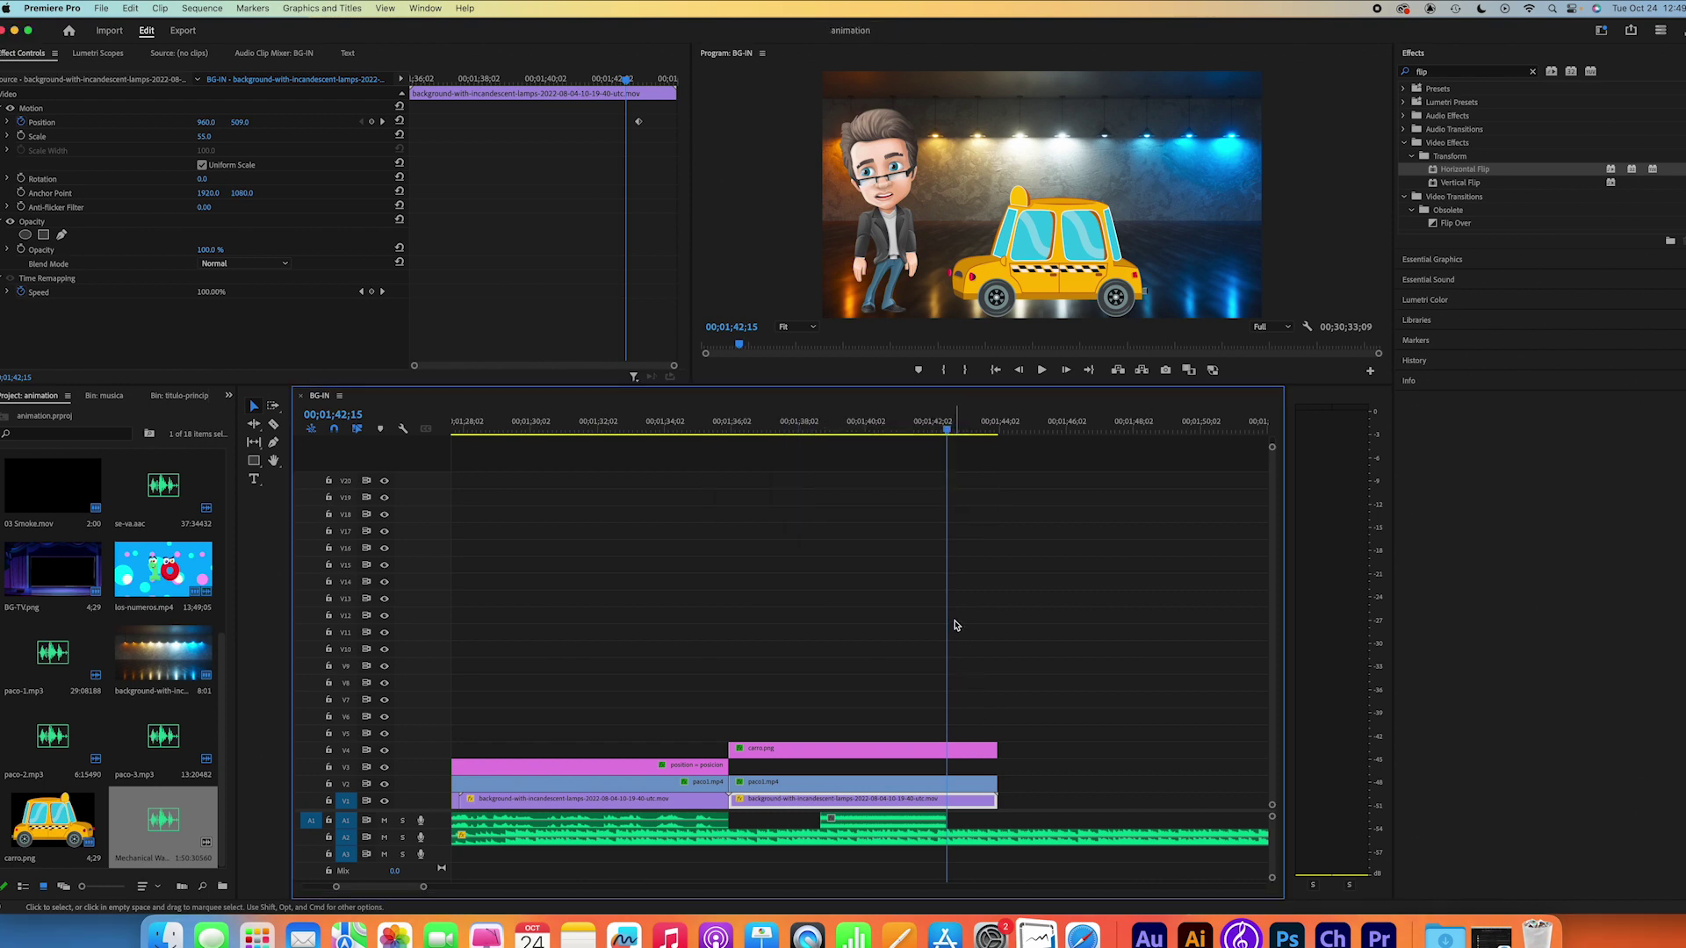